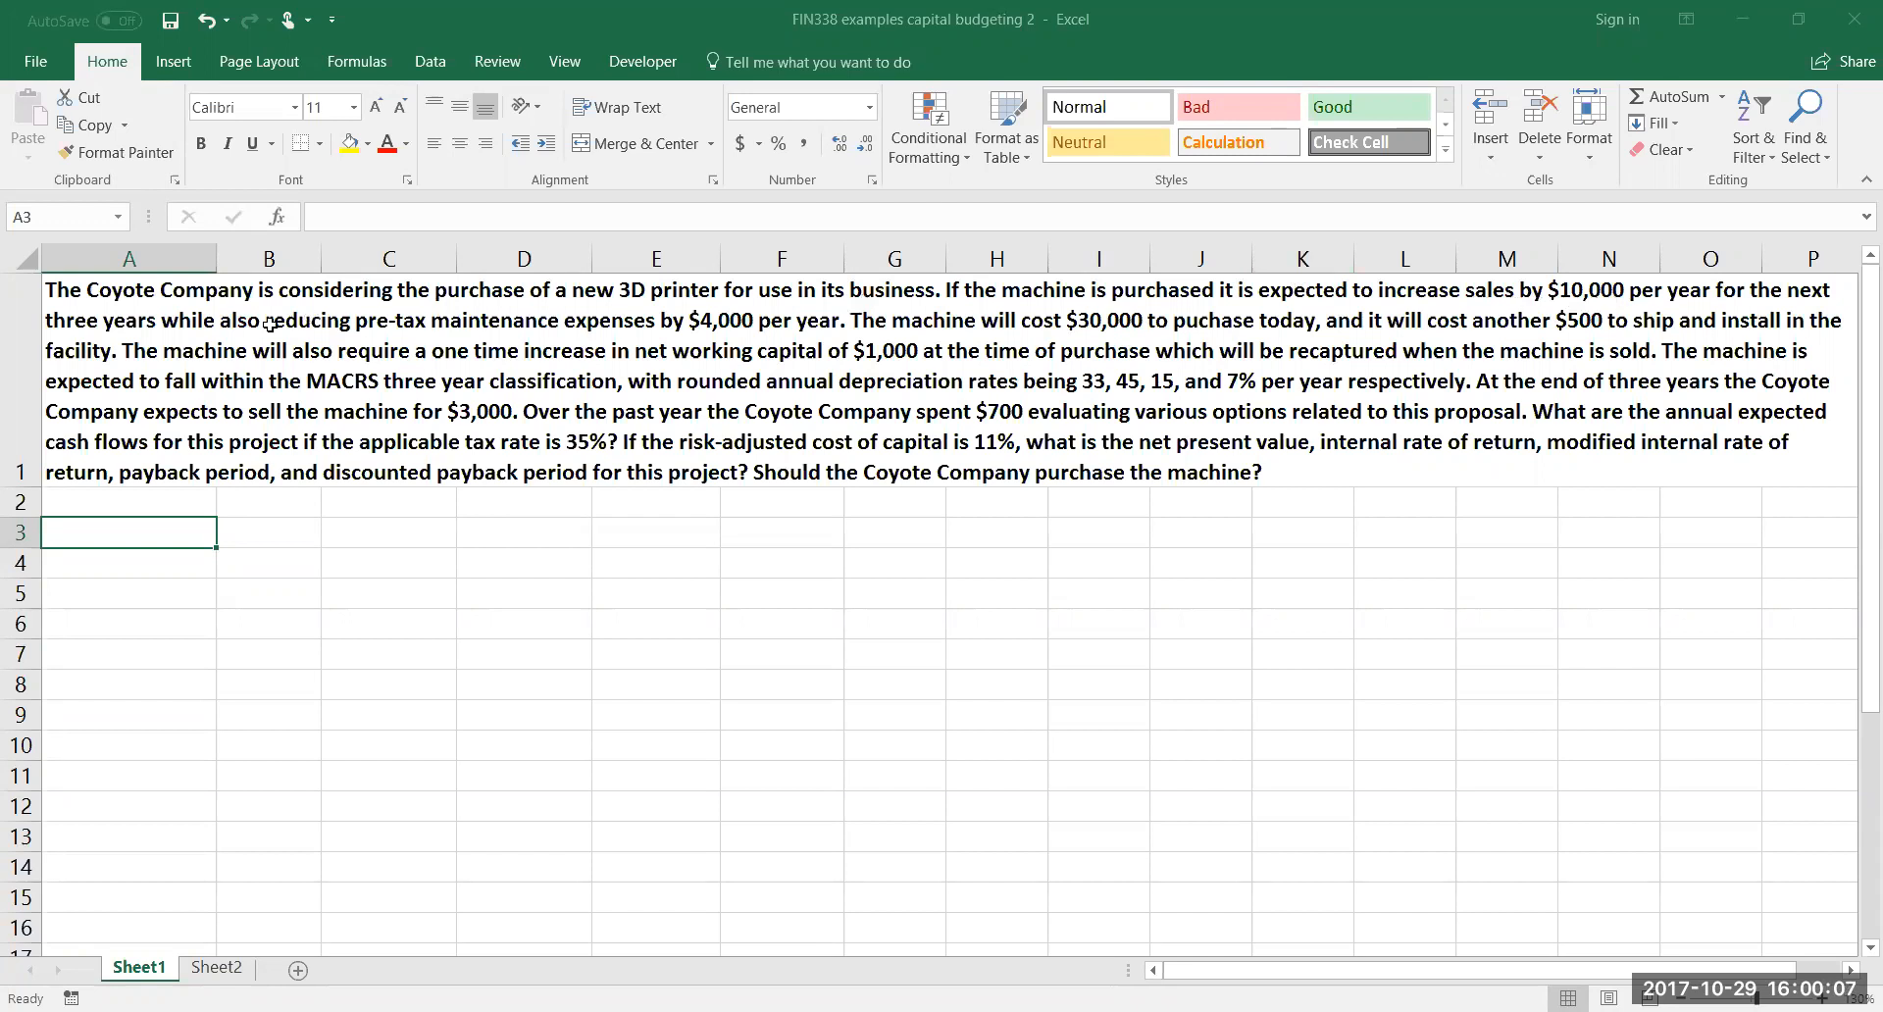
Enter the year headers 0, 1, 2 and 3 across cells B3 to E3
left_click(279, 530)
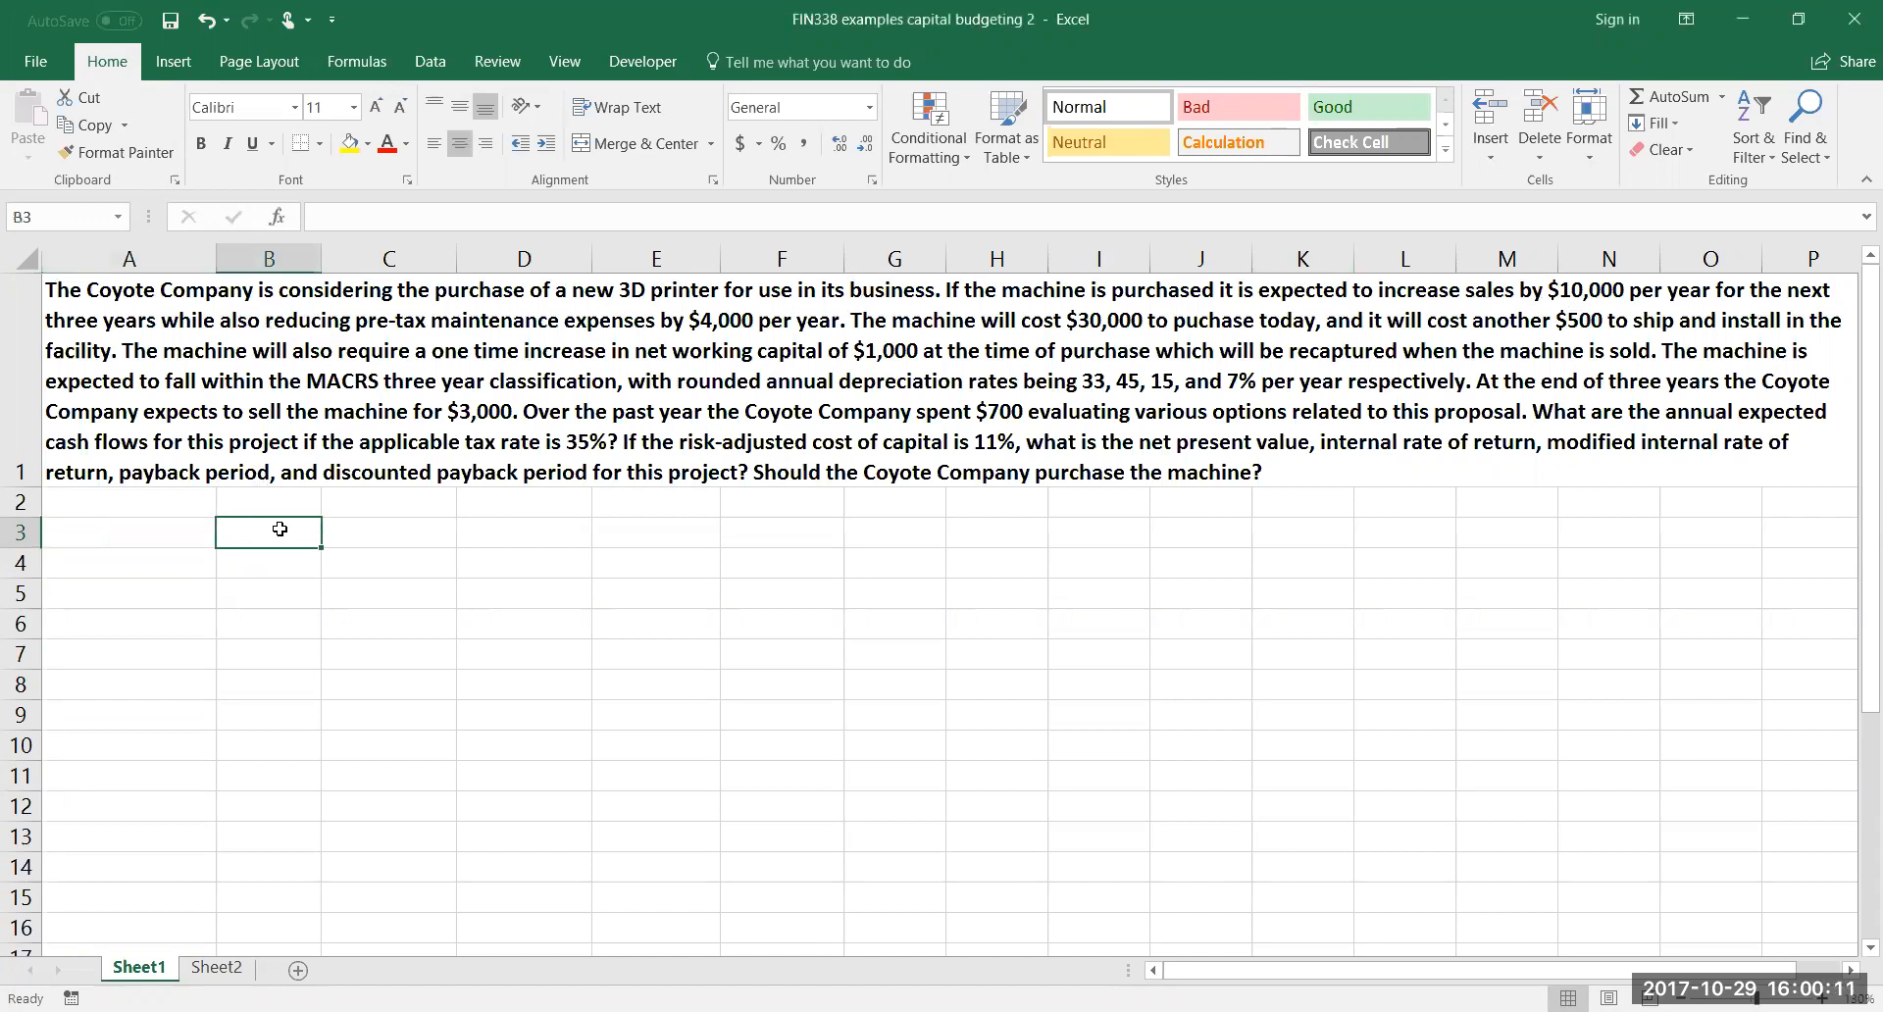
type("0")
key("Tab")
type("1")
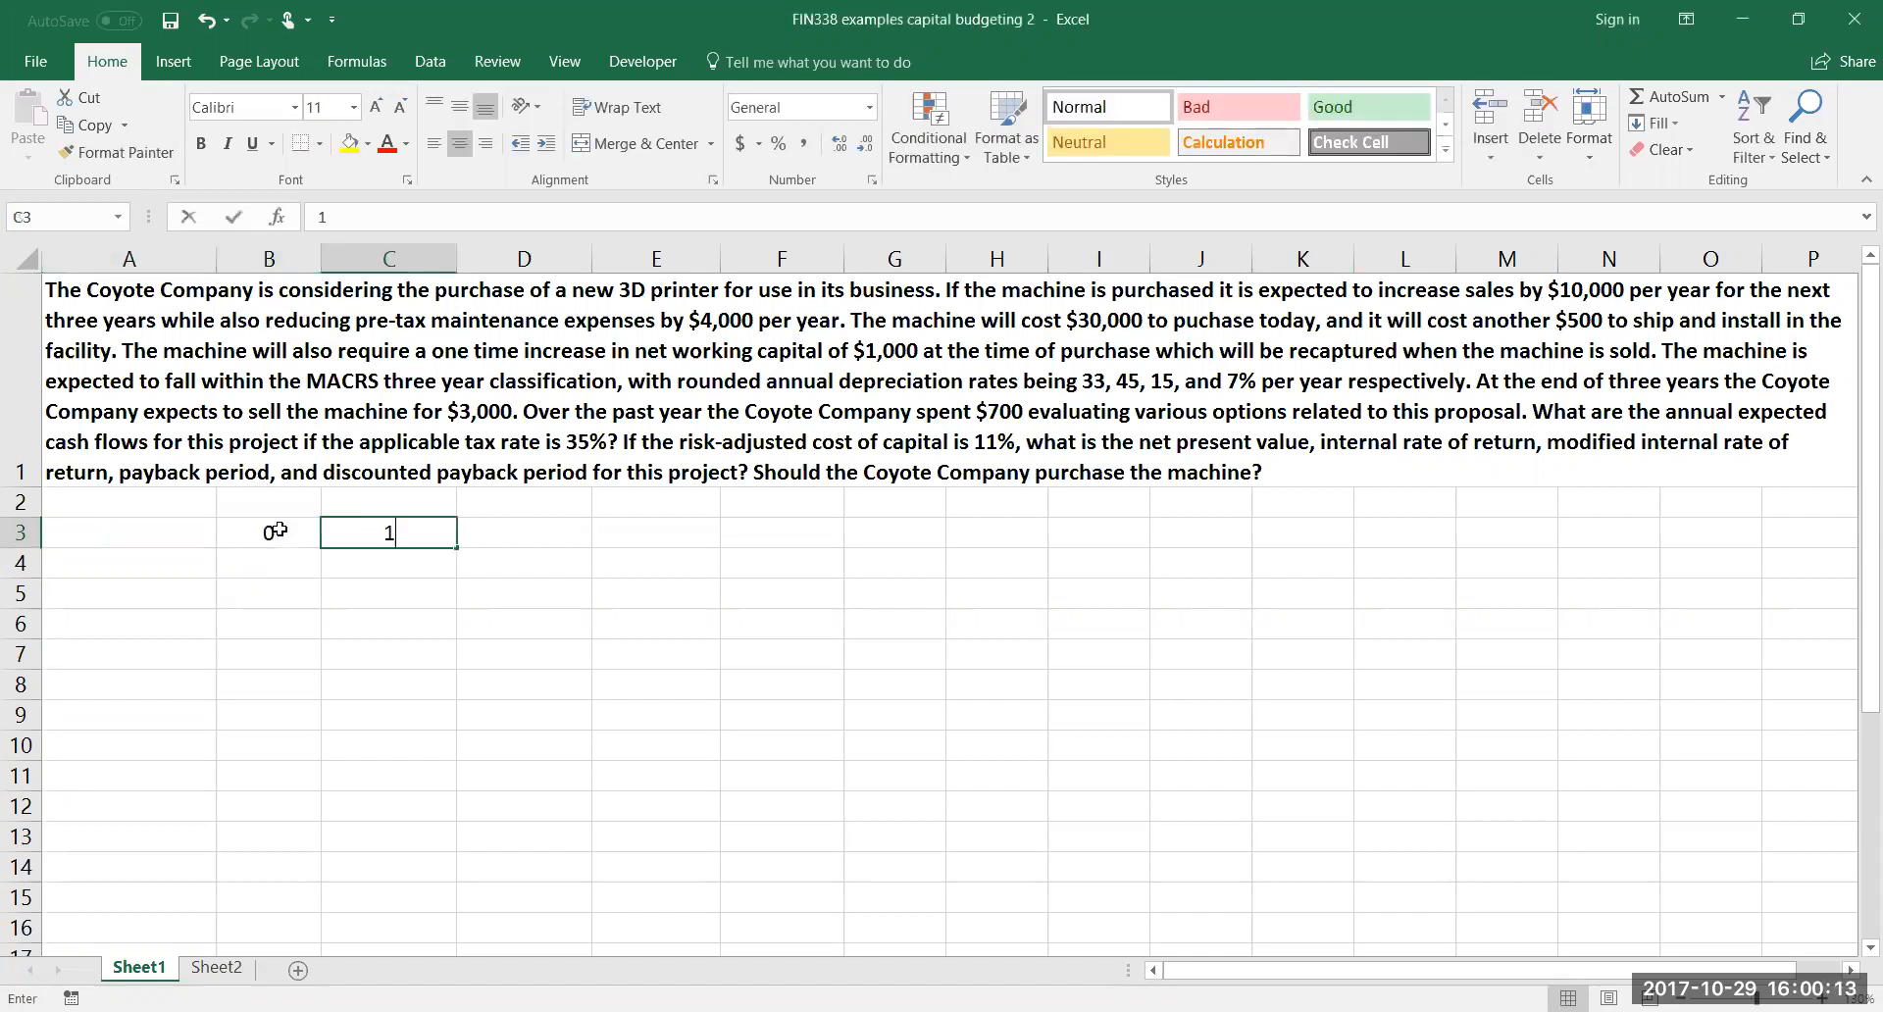
key("Tab")
type("2")
key("Tab")
type("3")
key("Down")
Label cell A4 "Cost" and enter -30000 for year 0 in B4
key("Left")
key("Left")
key("Left")
key("Left")
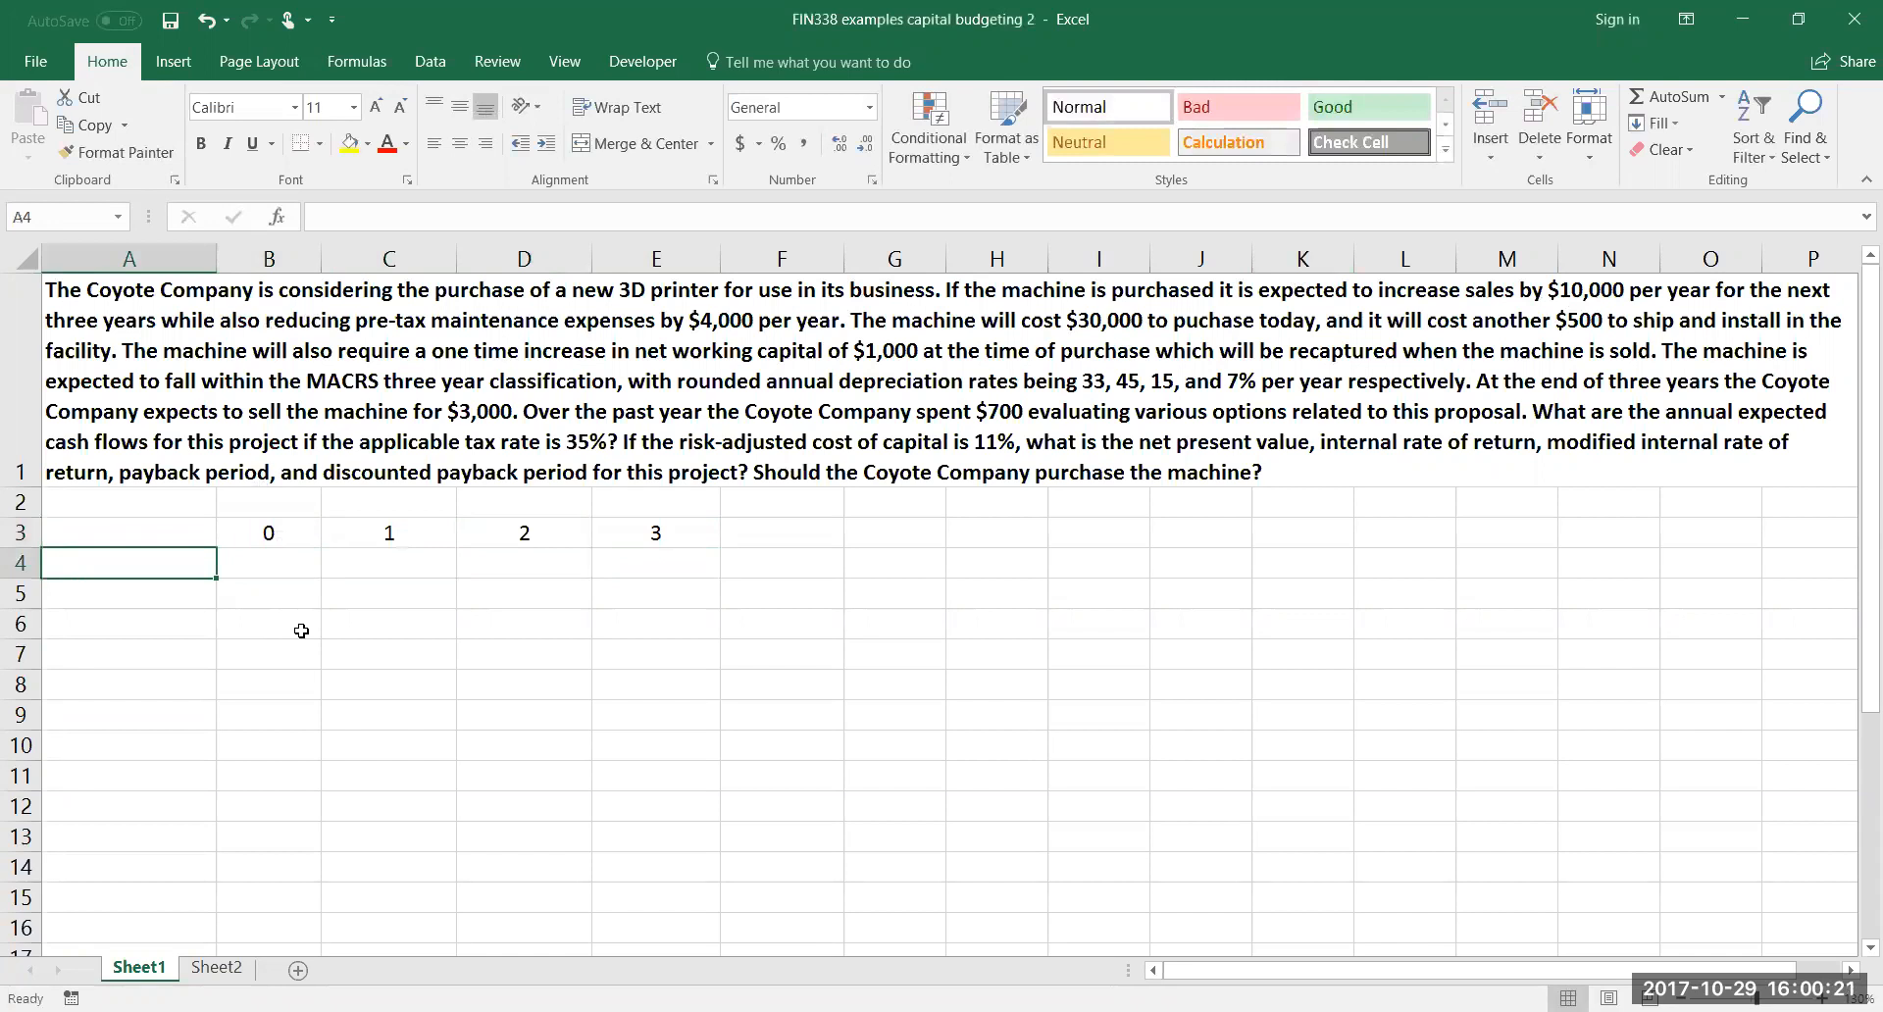
type("Cost")
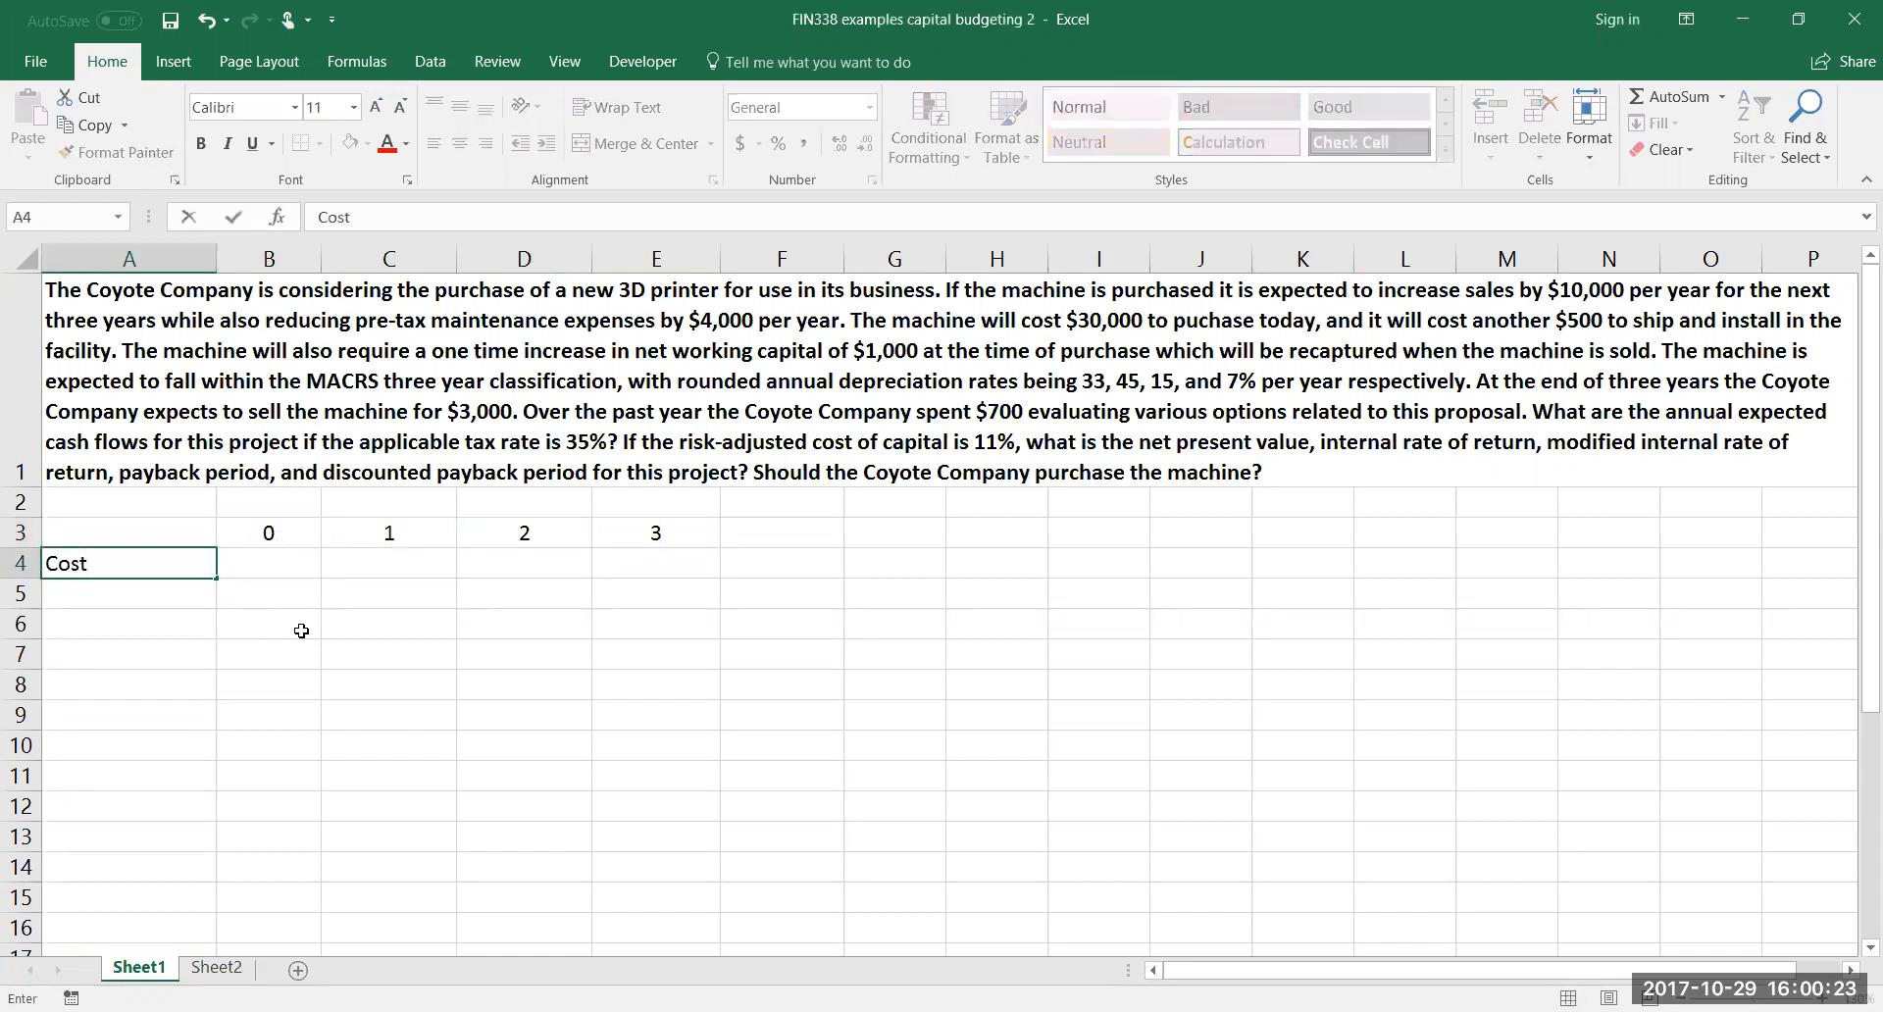
key("Tab")
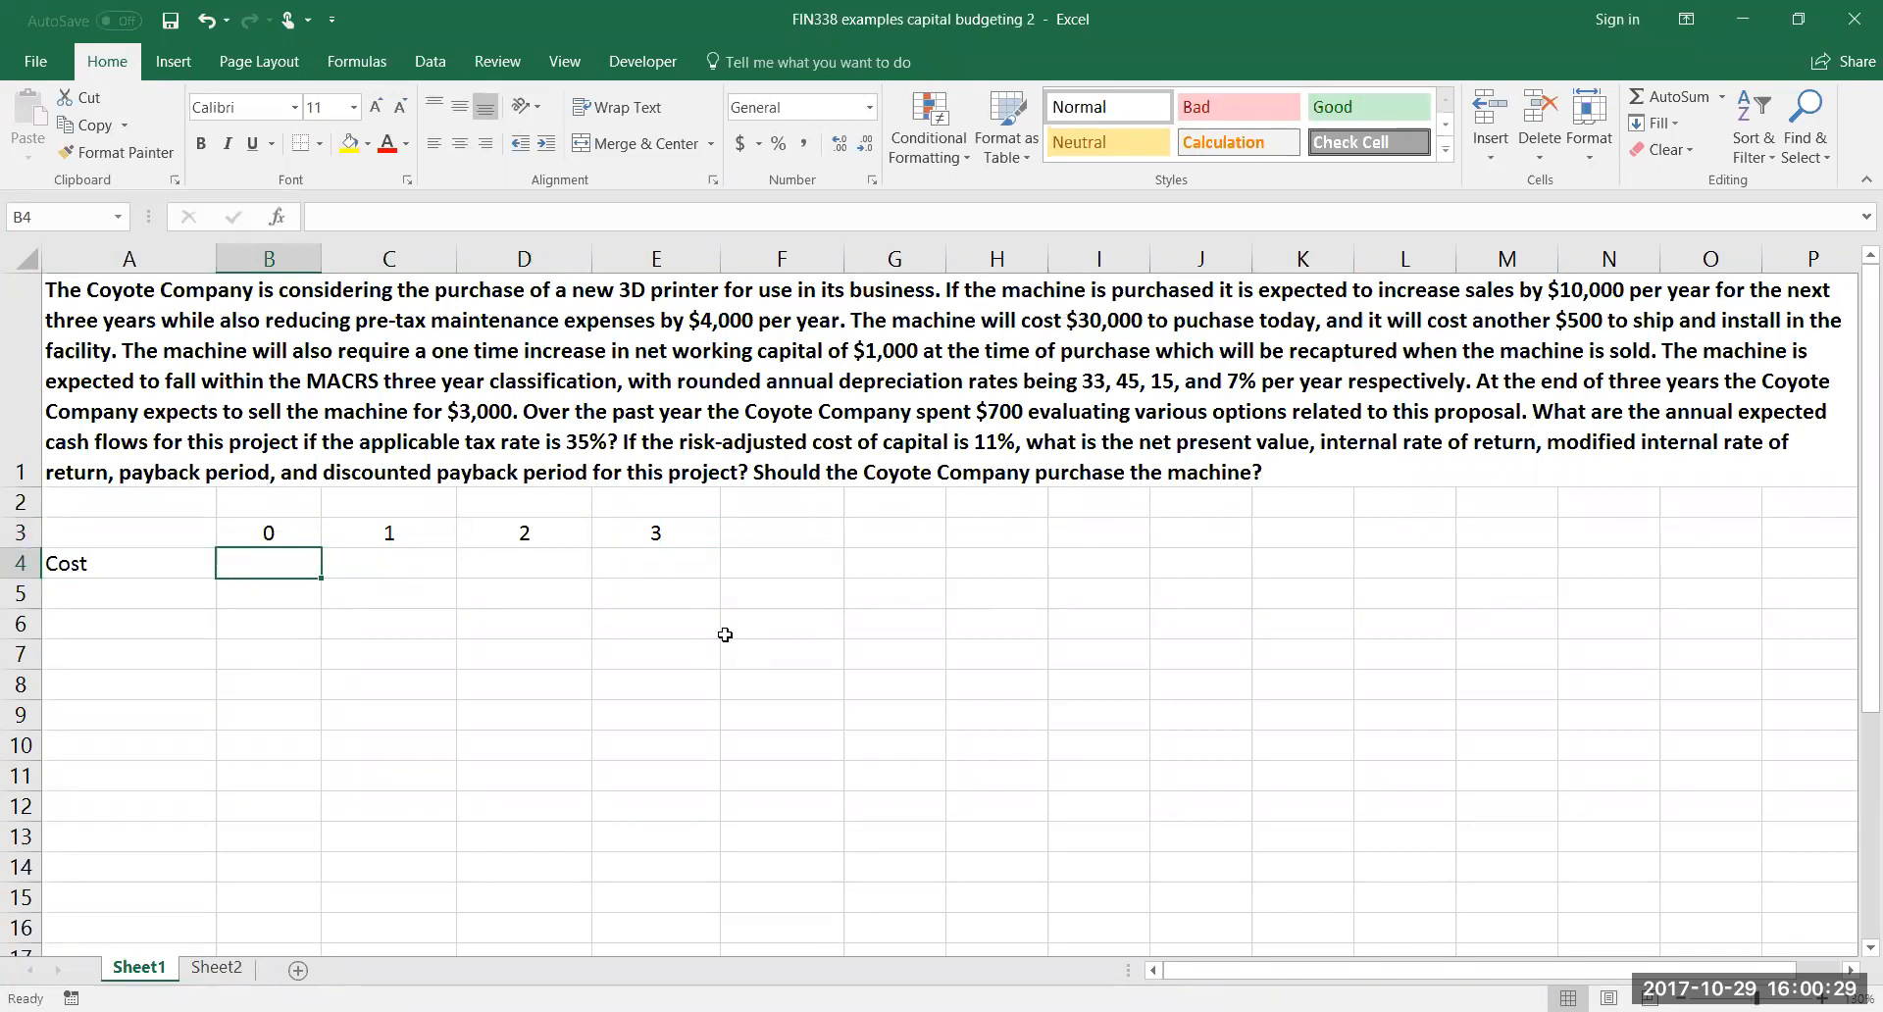
type("-")
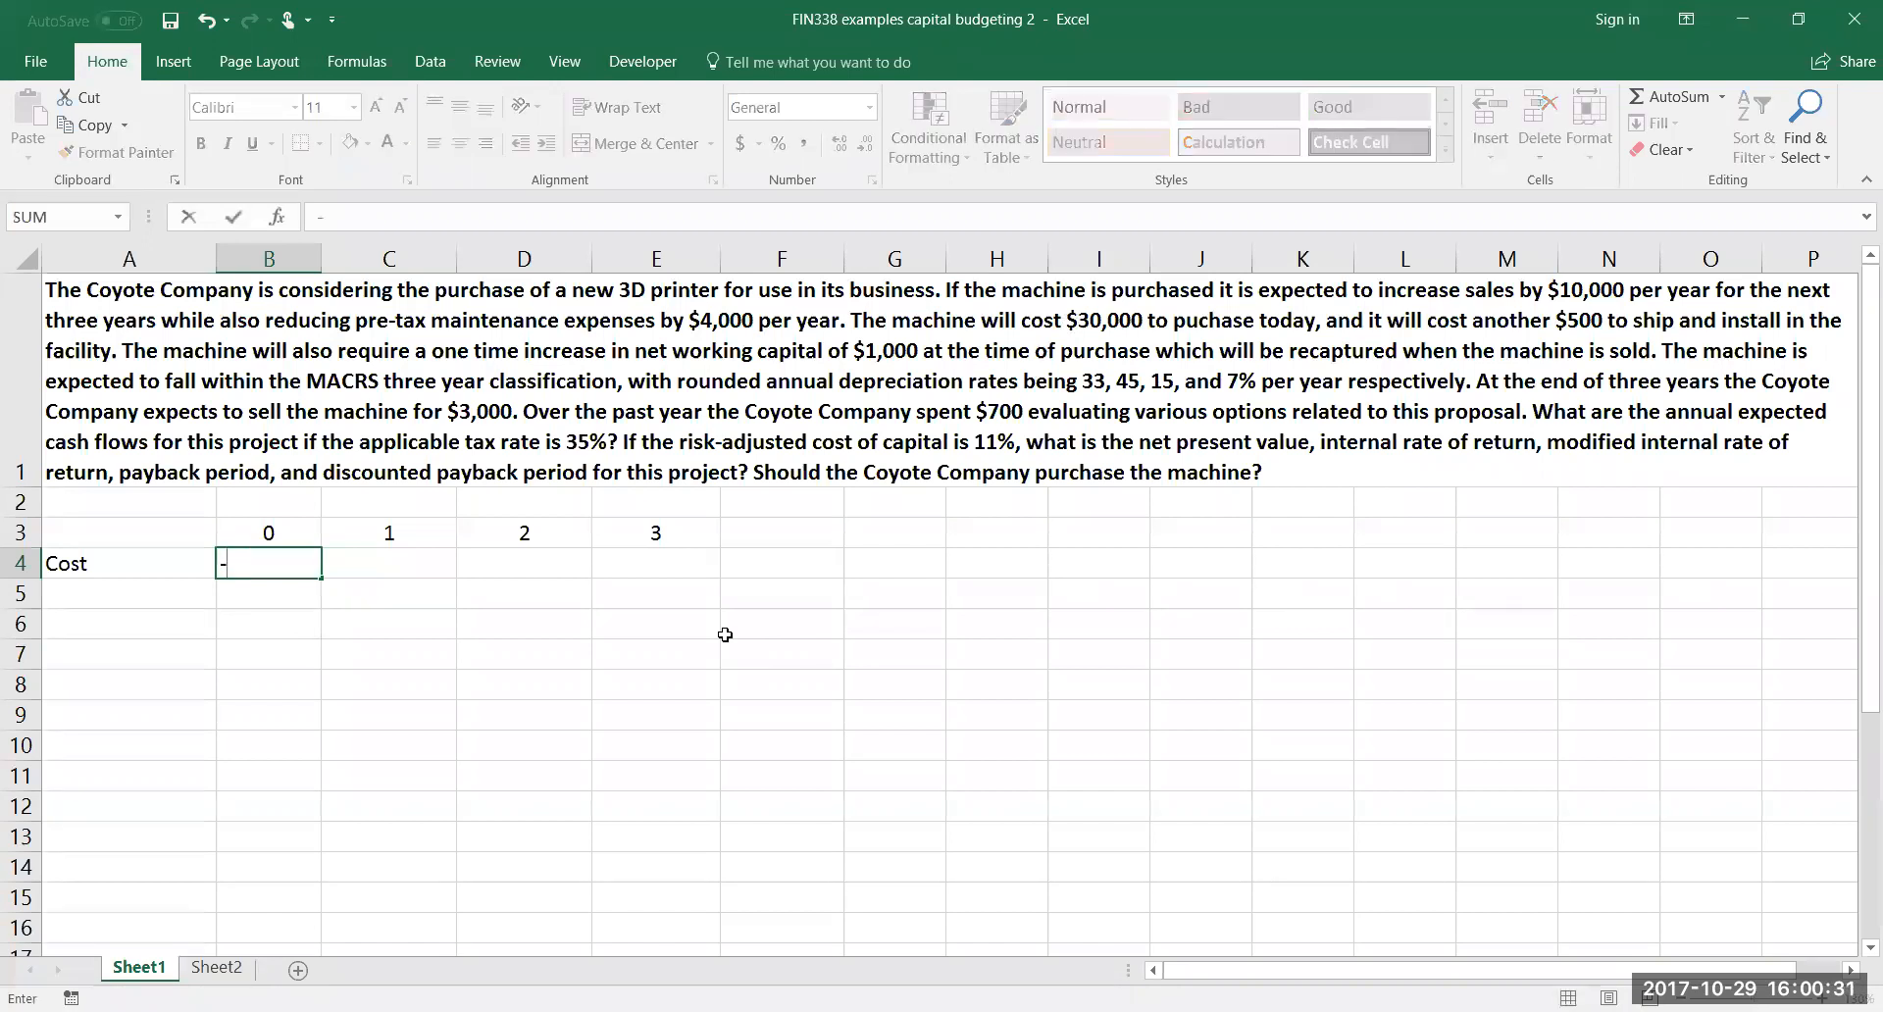
type("30000")
key("Return")
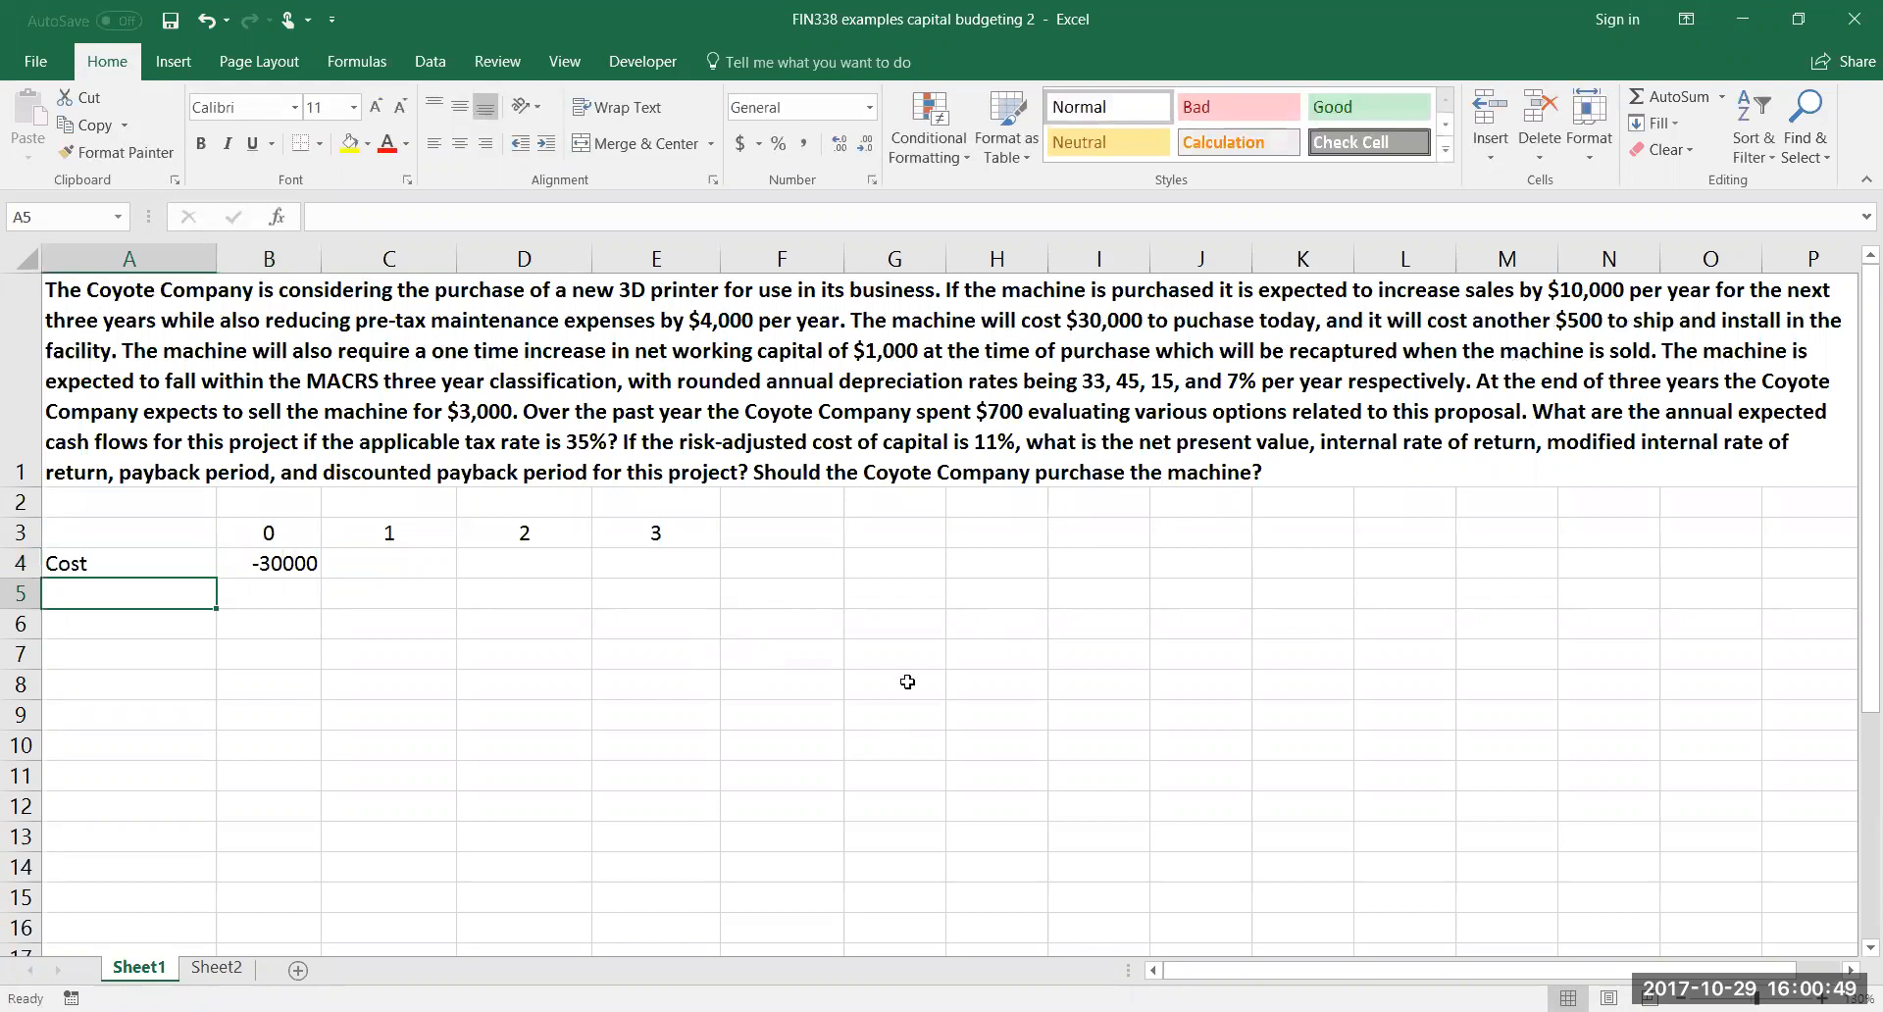
Label cell A5 "S/H and Inst." and enter -500 for year 0 in B5
type("S/H")
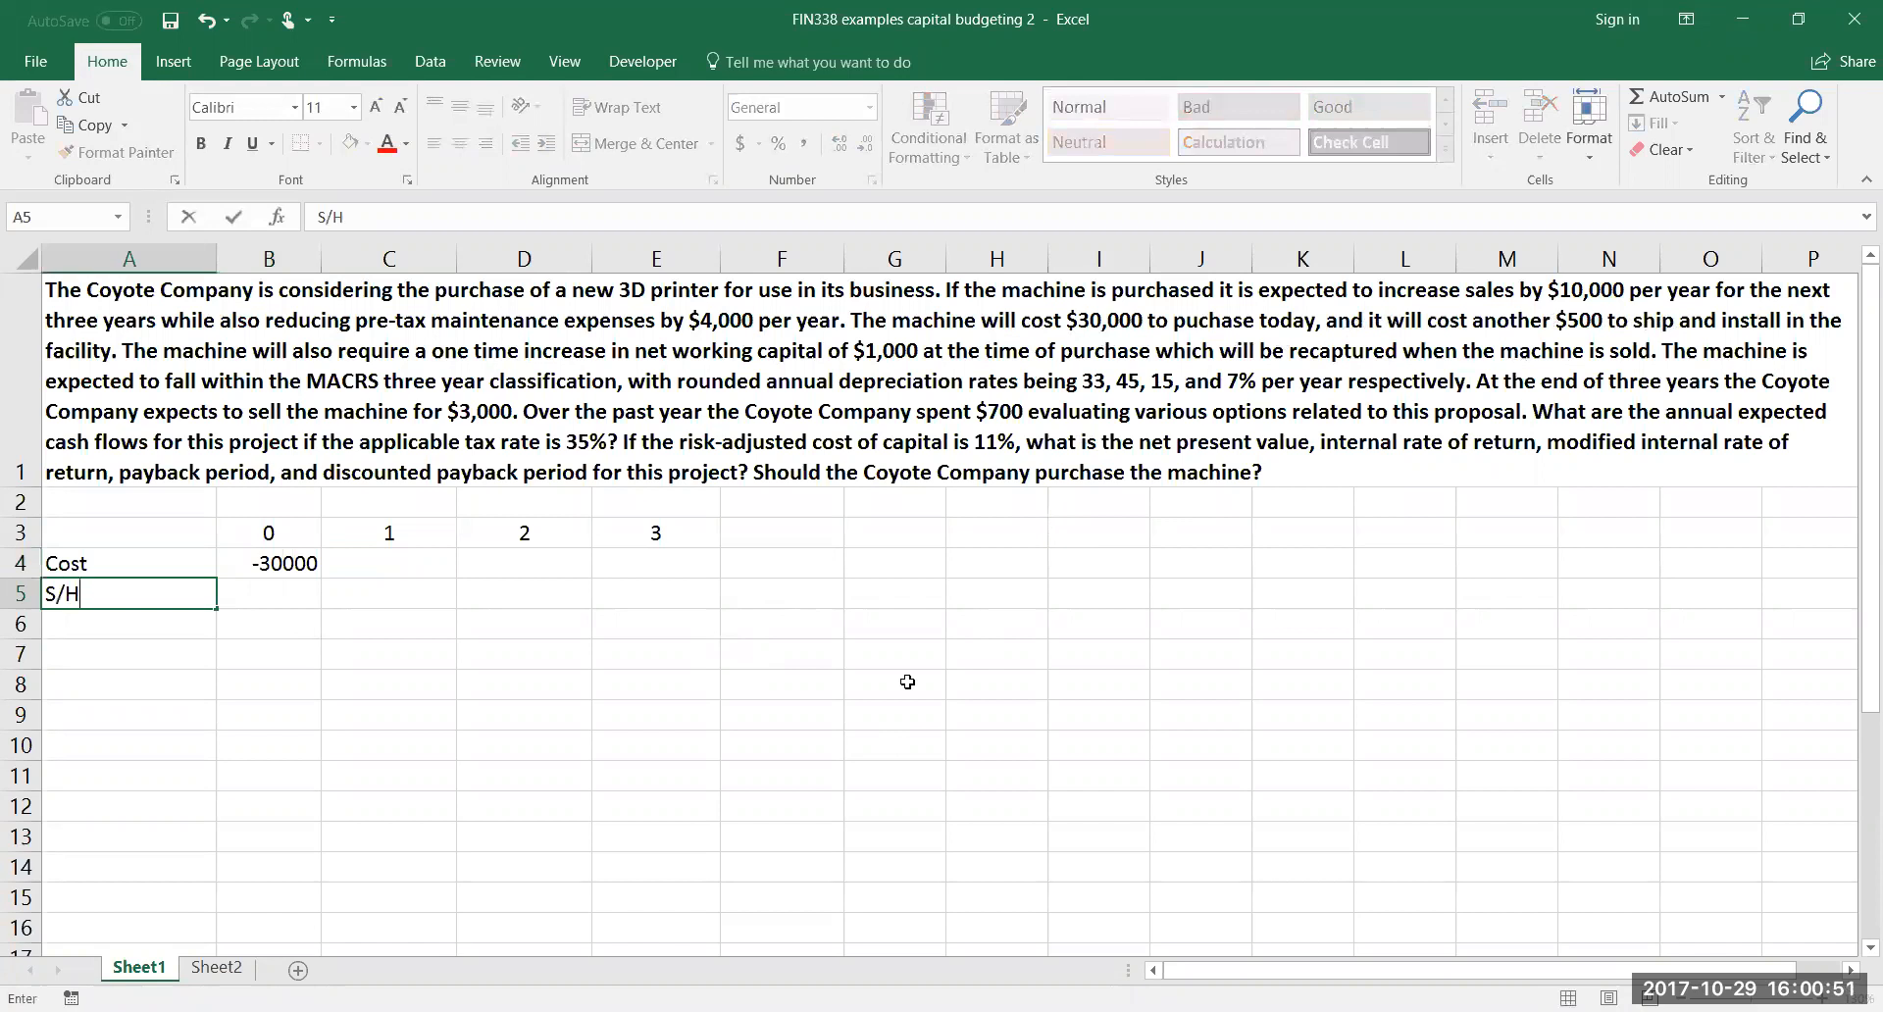
type(" and Inst.")
key("Tab")
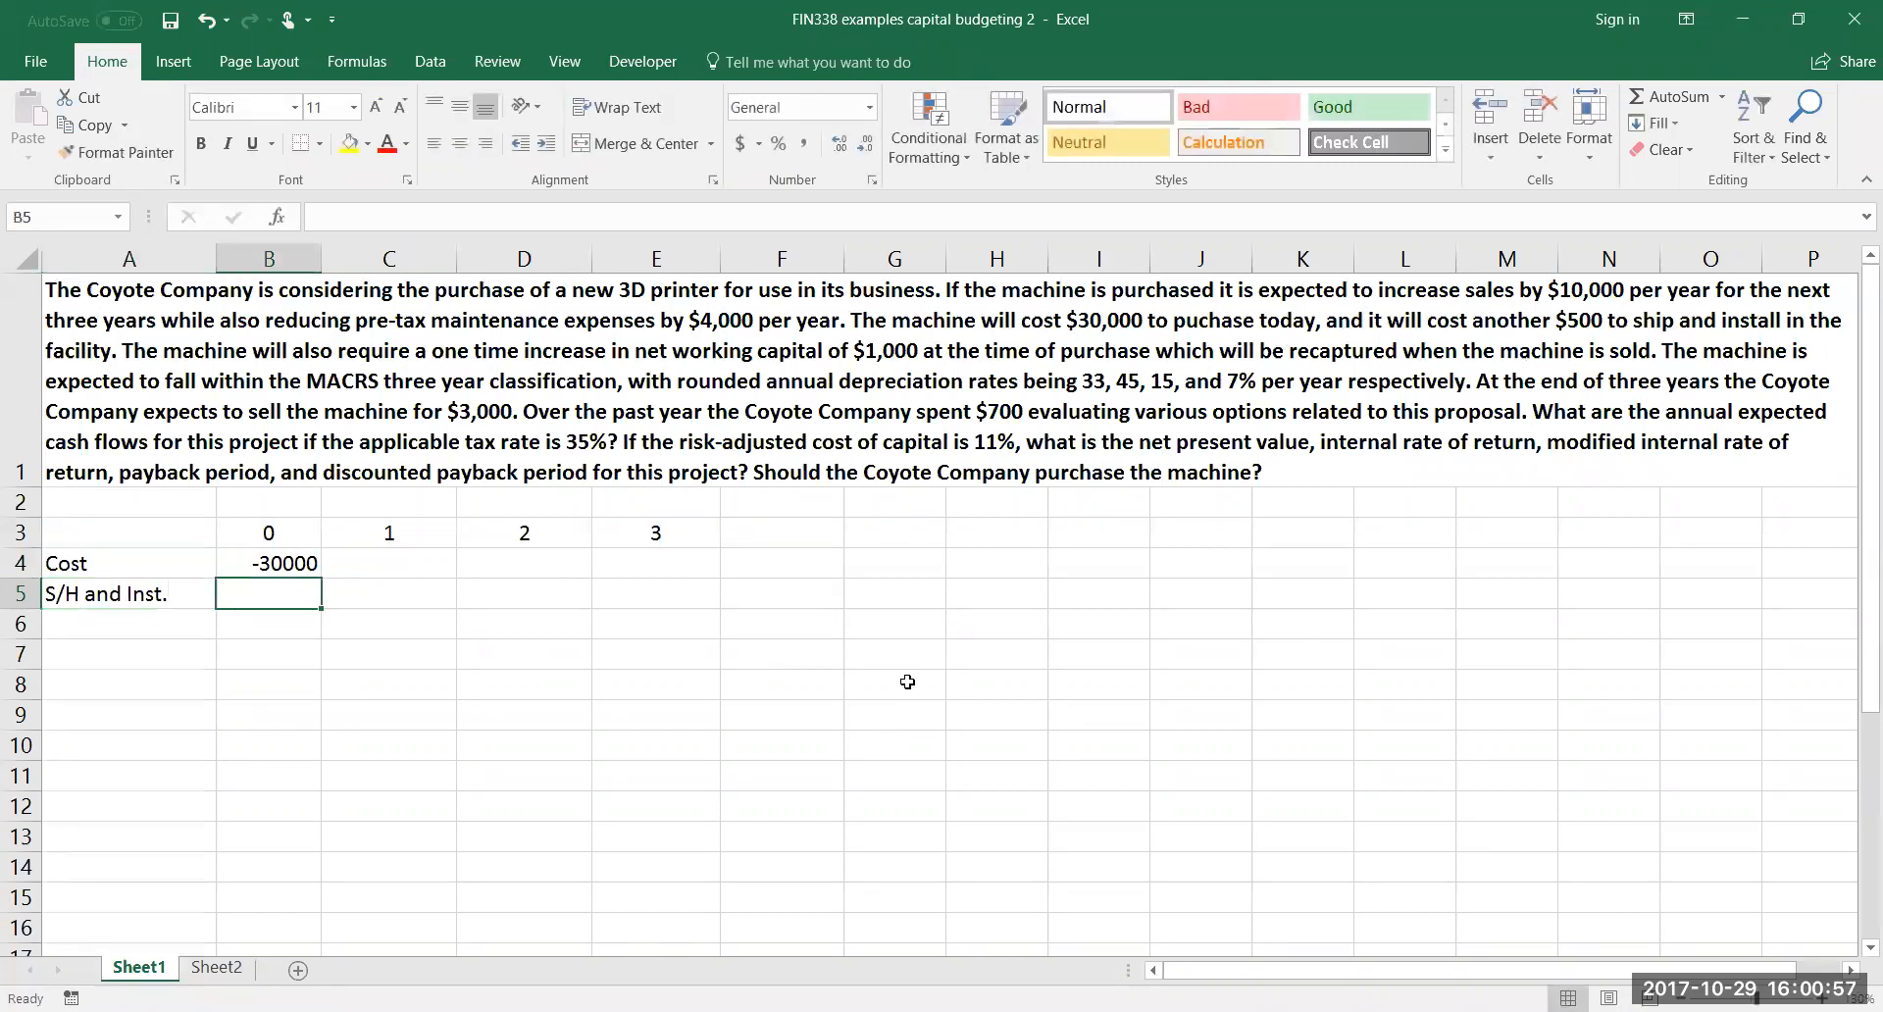
type("-500")
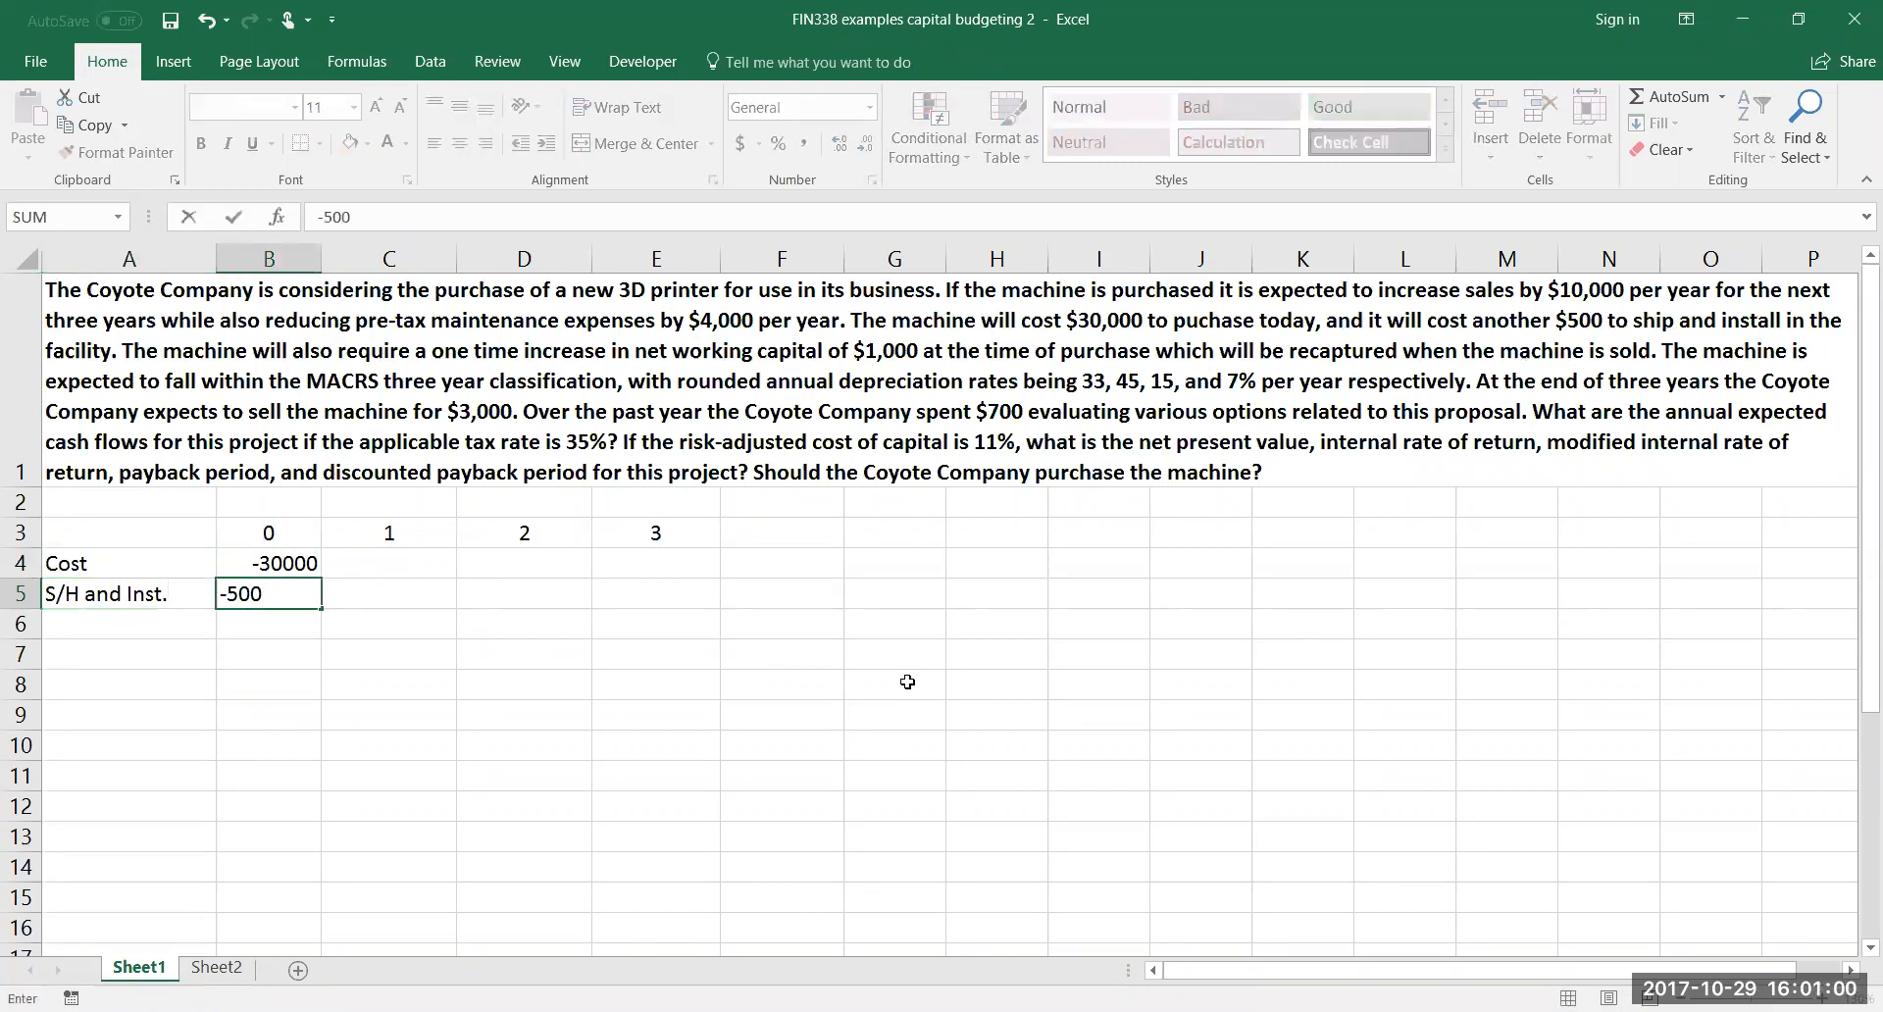
key("Return")
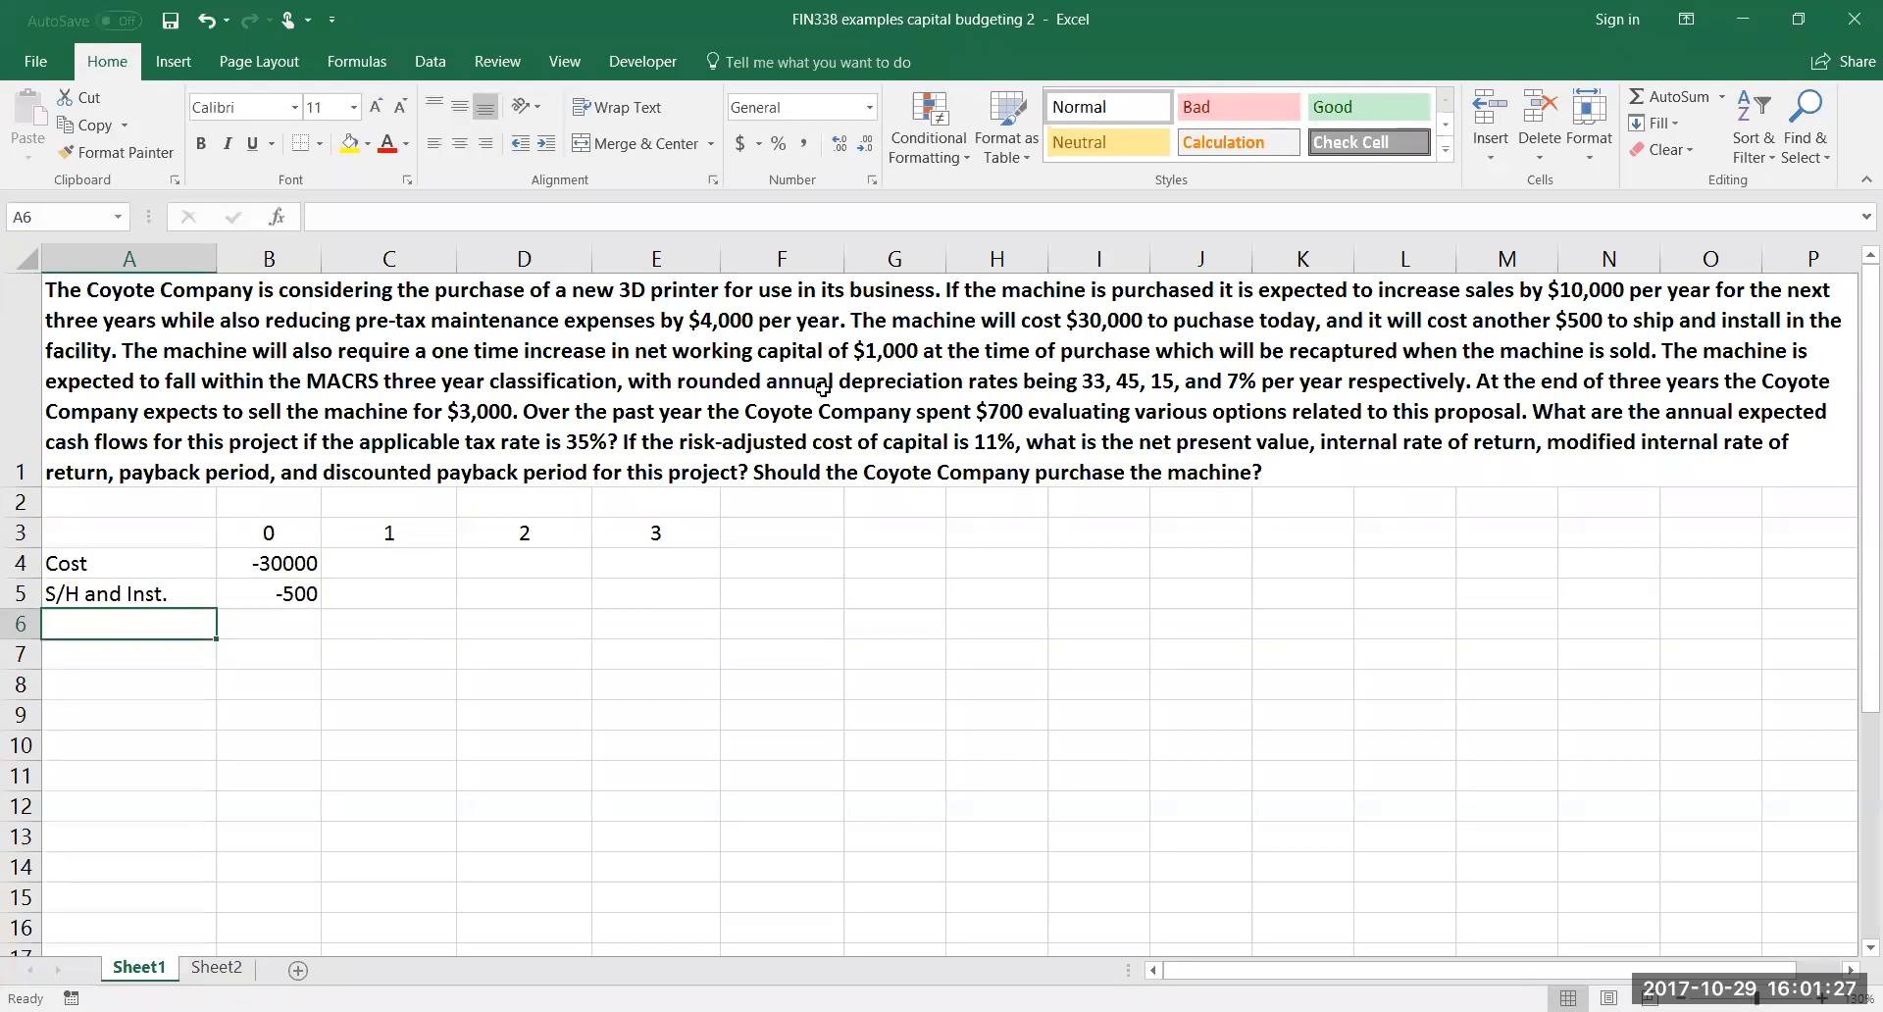
Label cell A6 "Incr. NWC" and enter -1000 for year 0 in B6
type("Incr ")
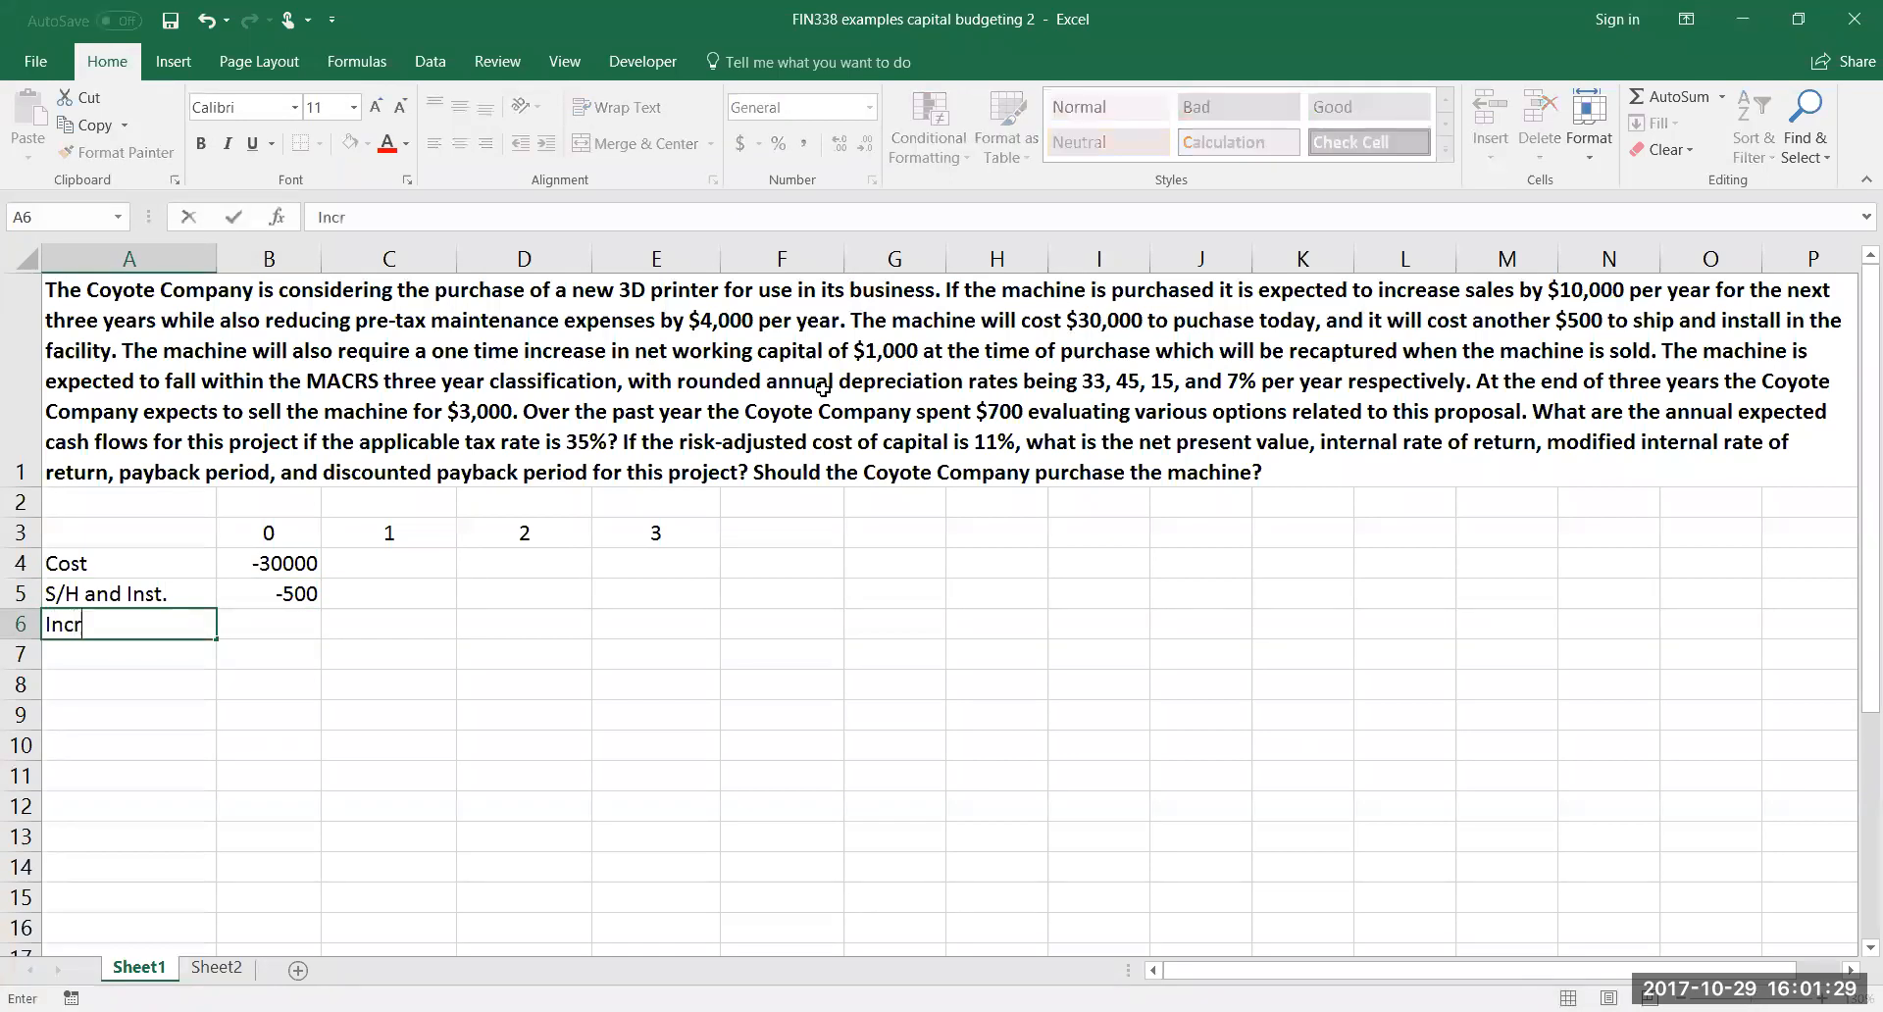
type(". NWX")
key("BackSpace")
type("C")
key("Tab")
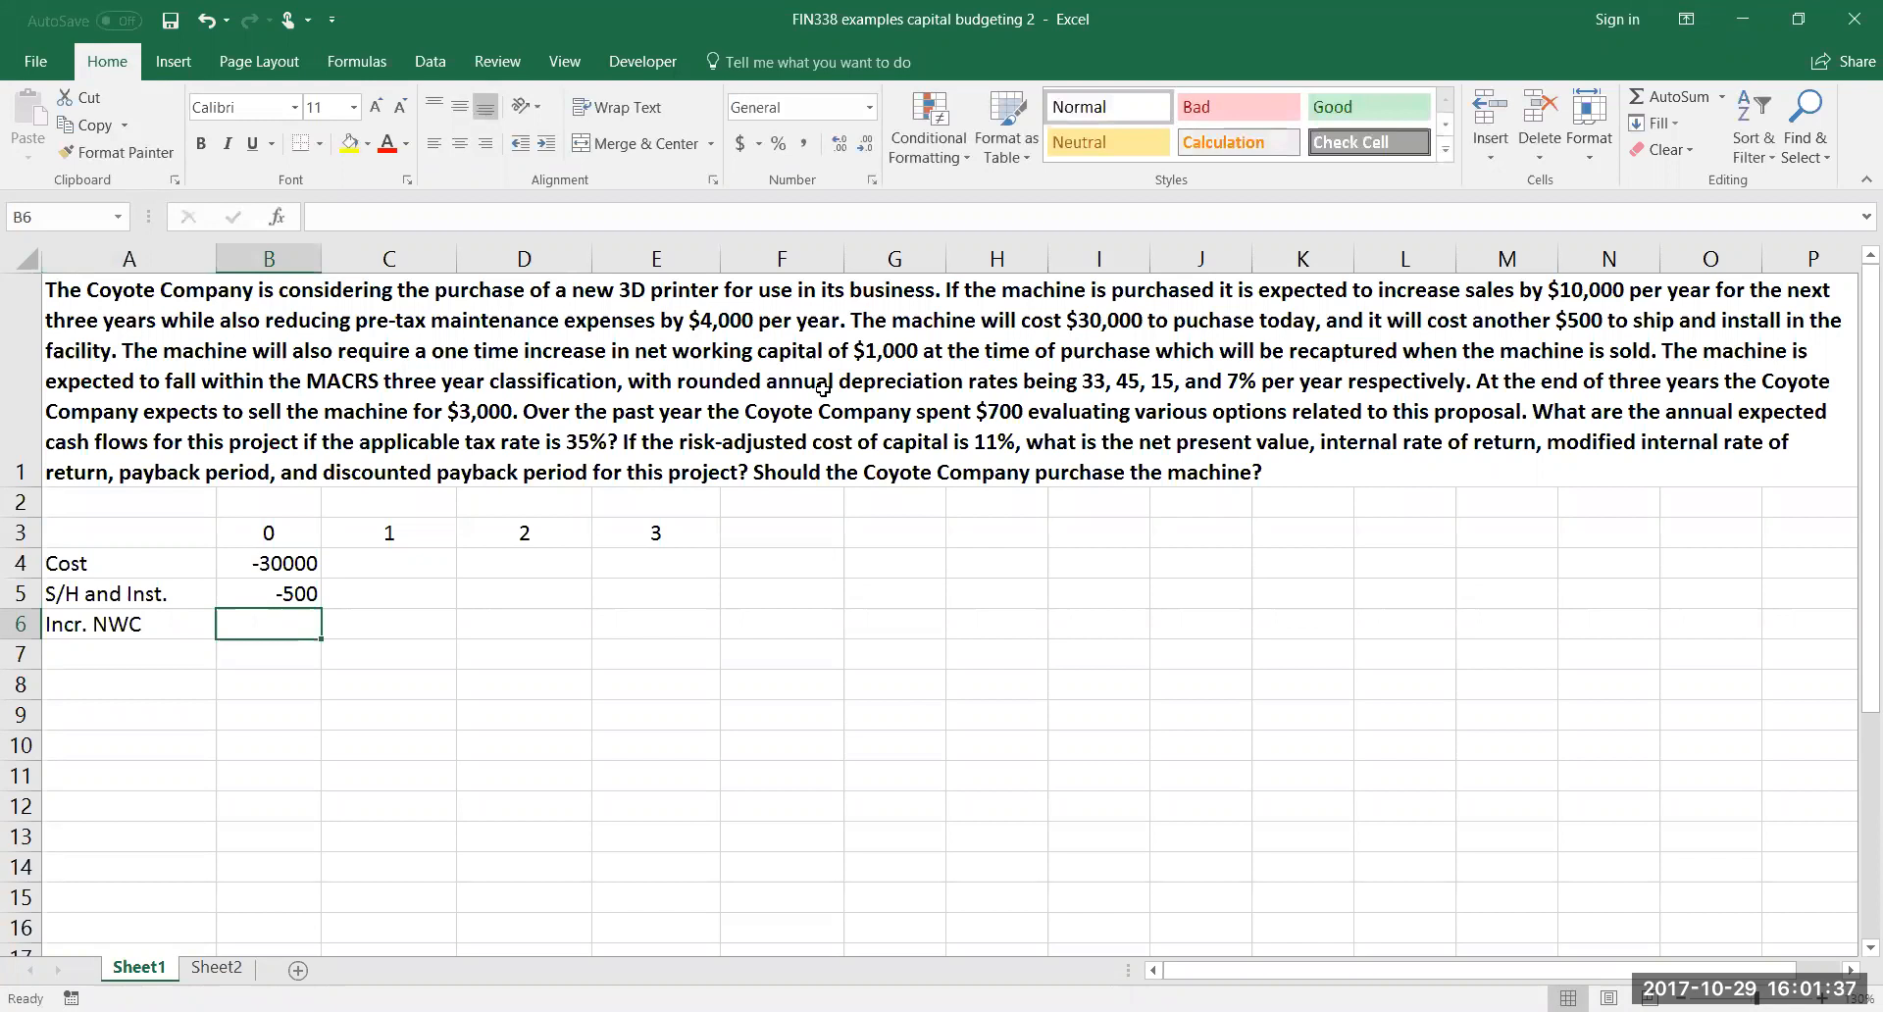
type("-1000")
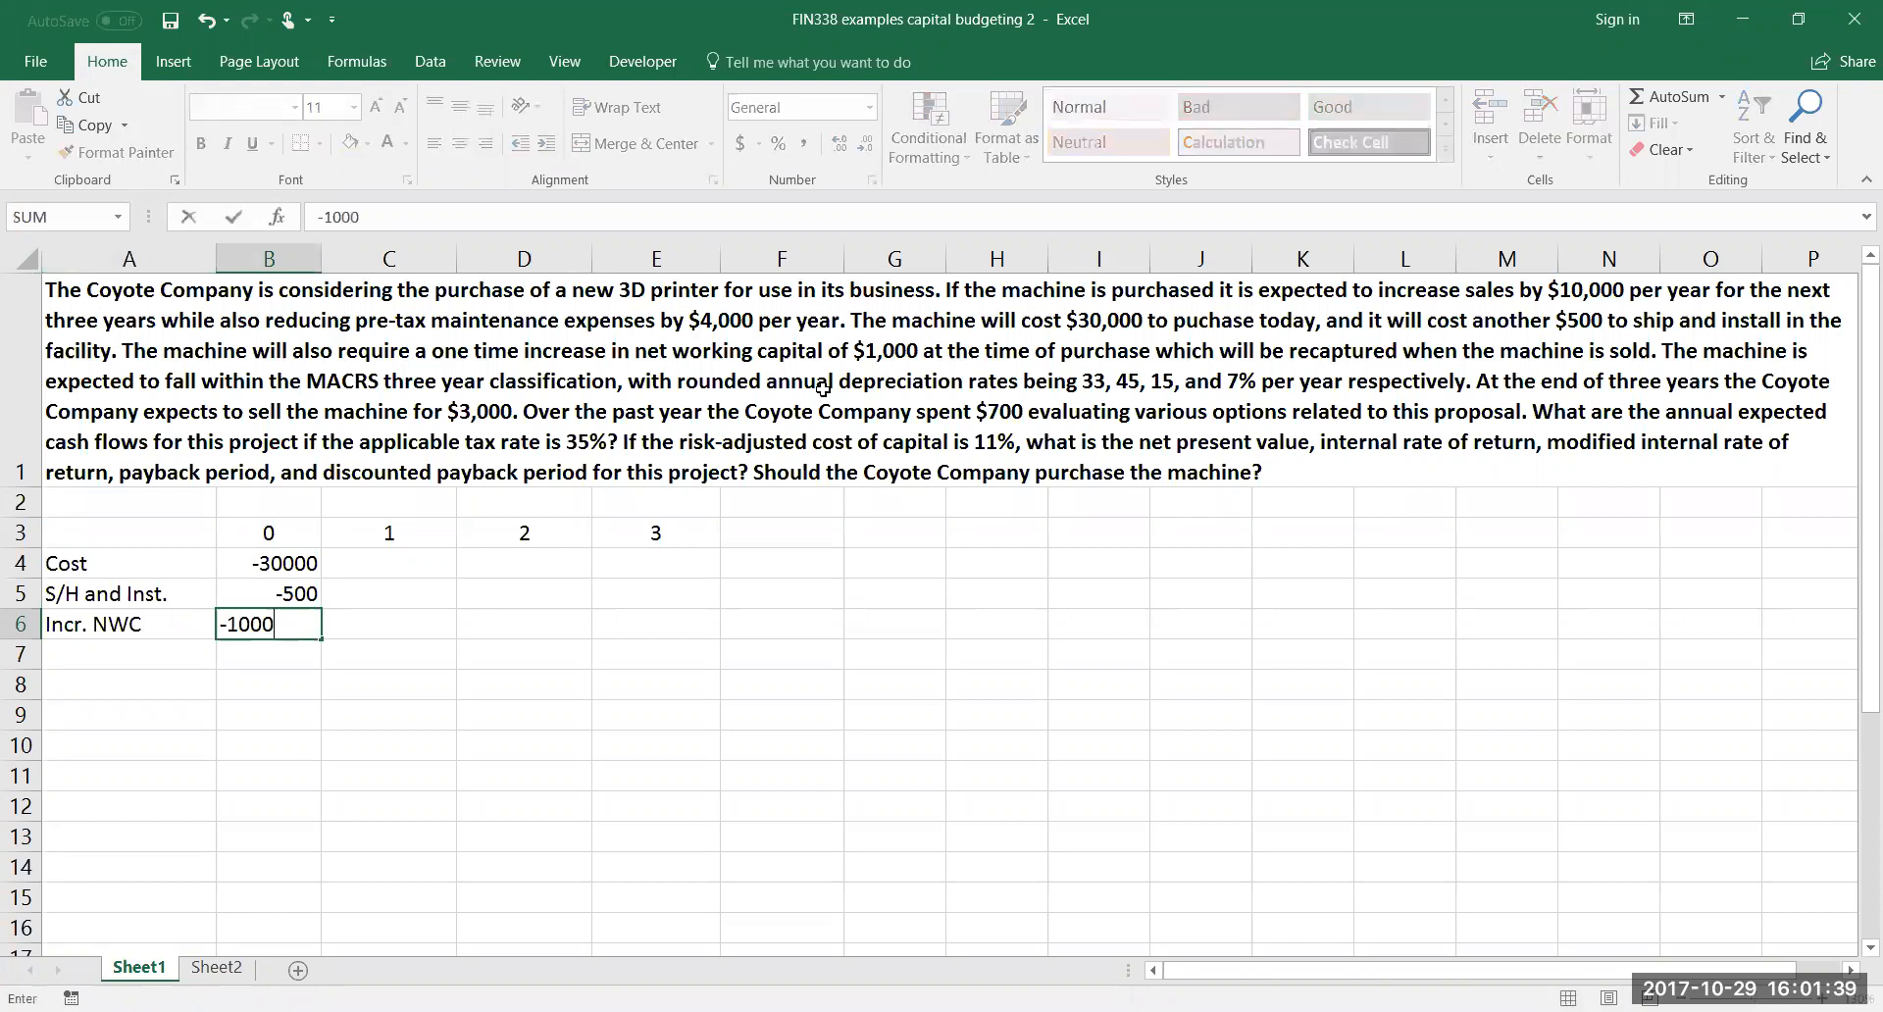
key("Return")
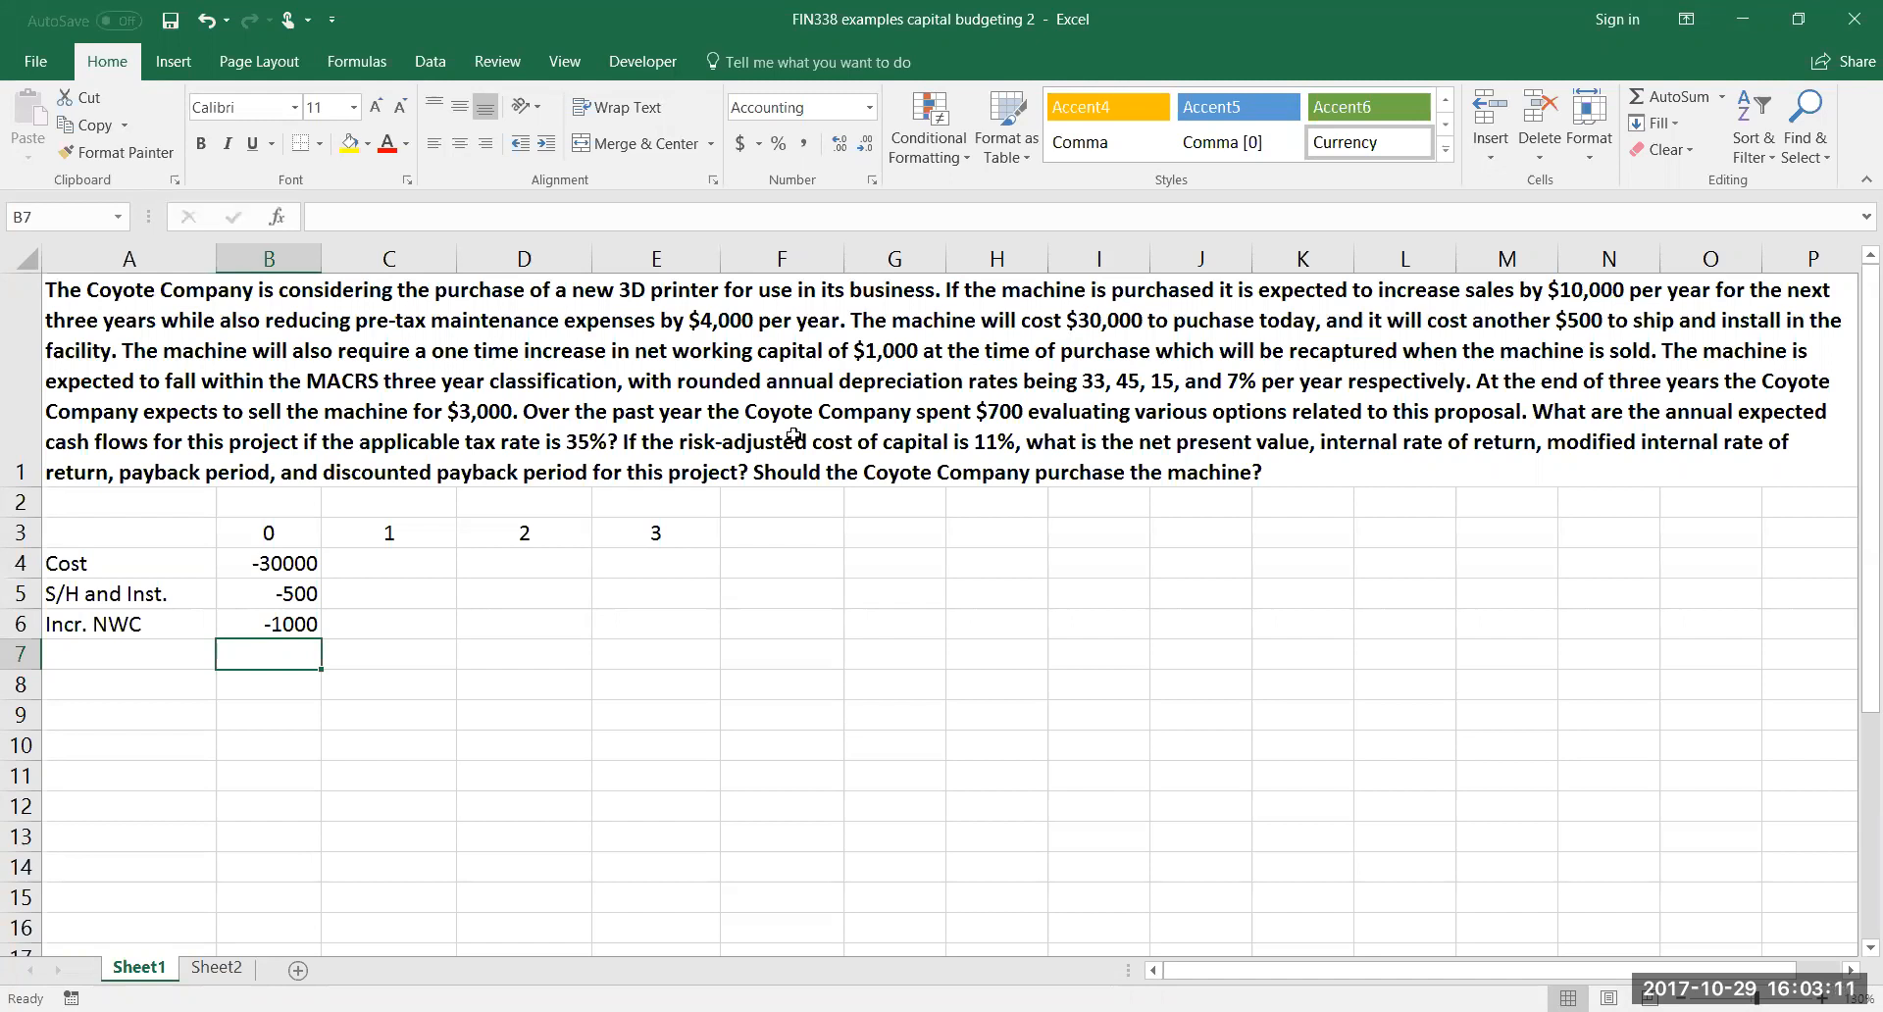
Add an "Incr. Sales" row in row 8 with 10,000 in C8, filled across to E8 for years 1 to 3
key("Down")
key("Left")
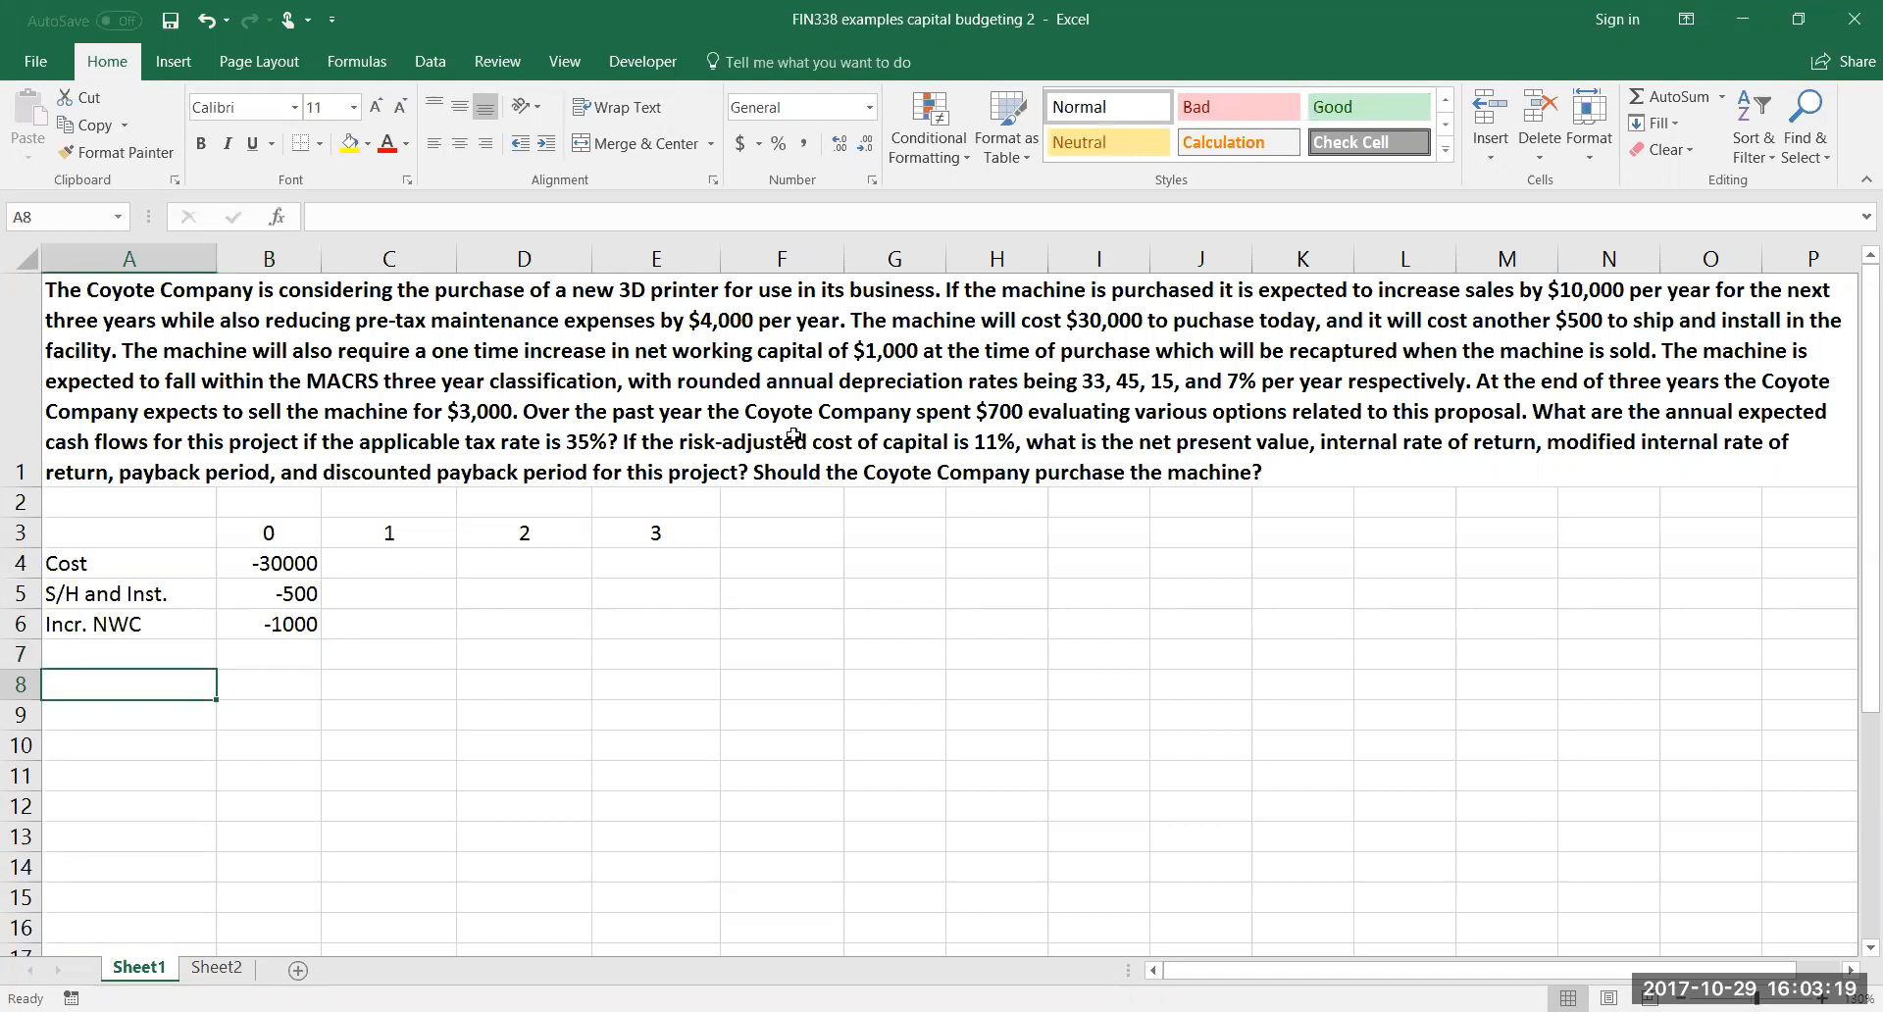
type("Incr. ")
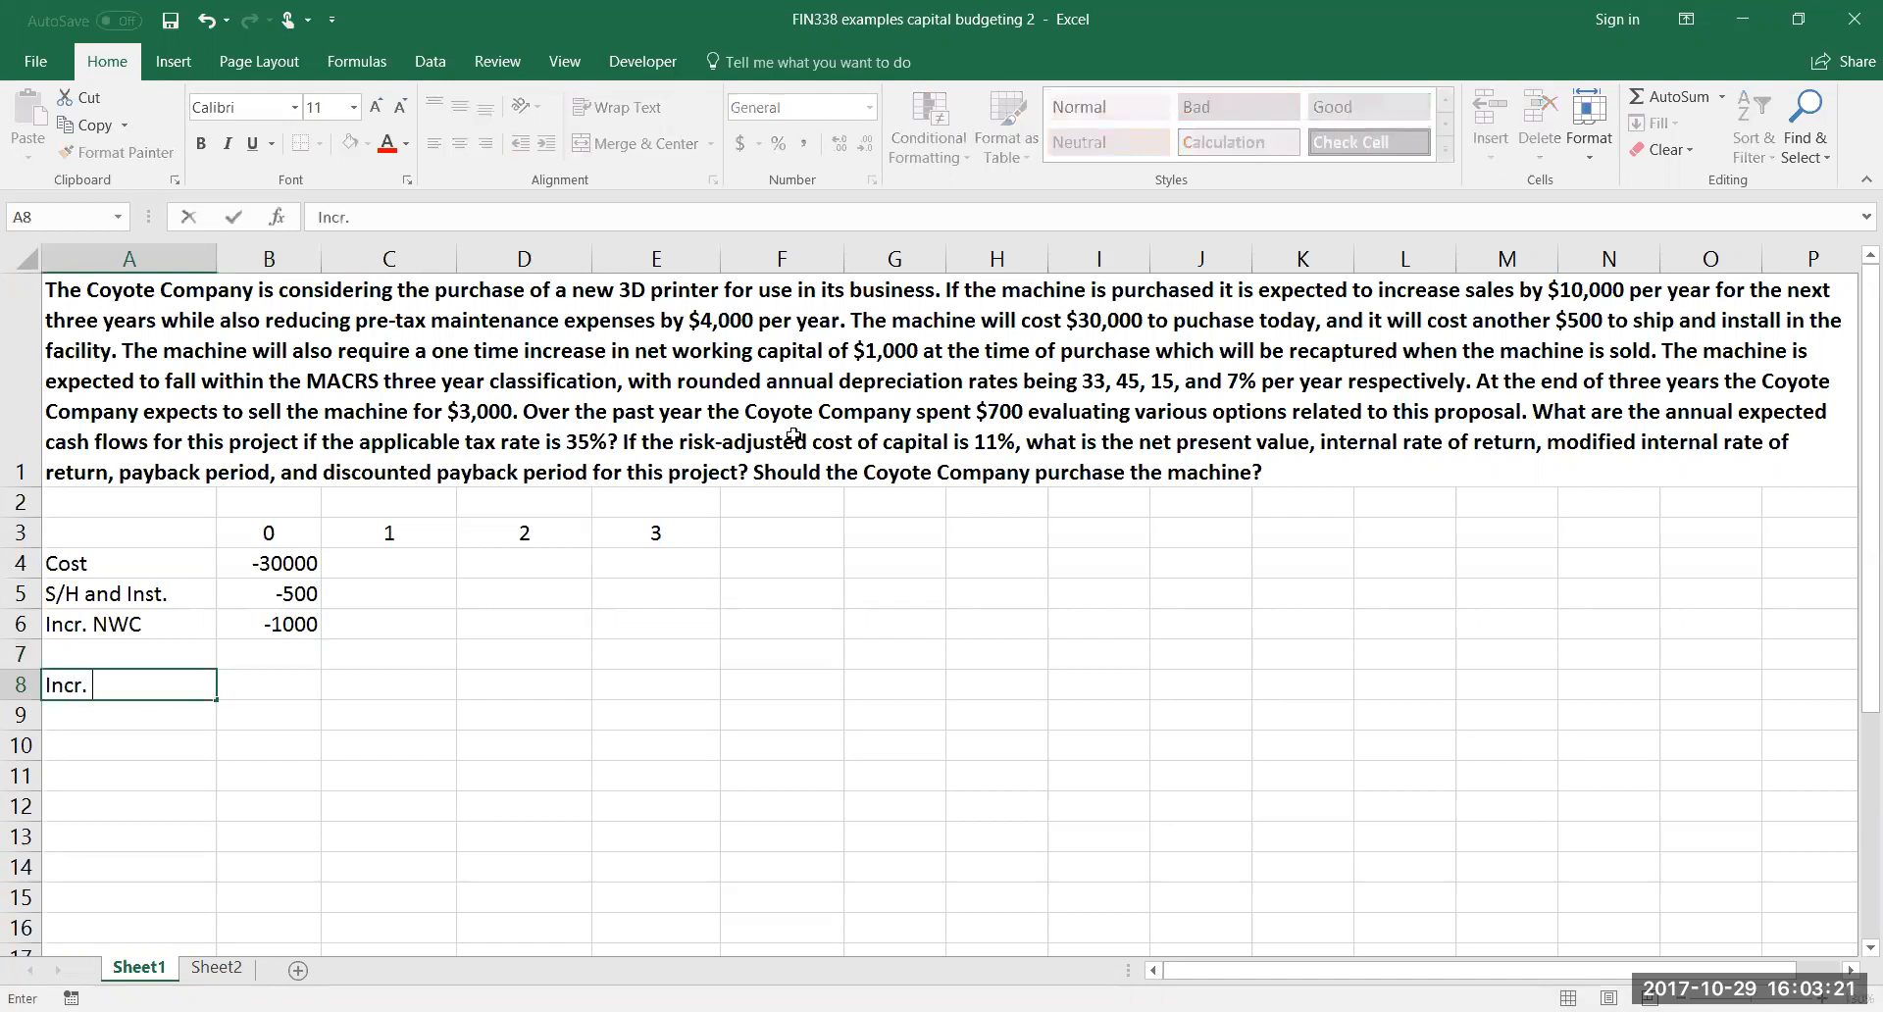
type("Sales")
key("Tab")
key("Tab")
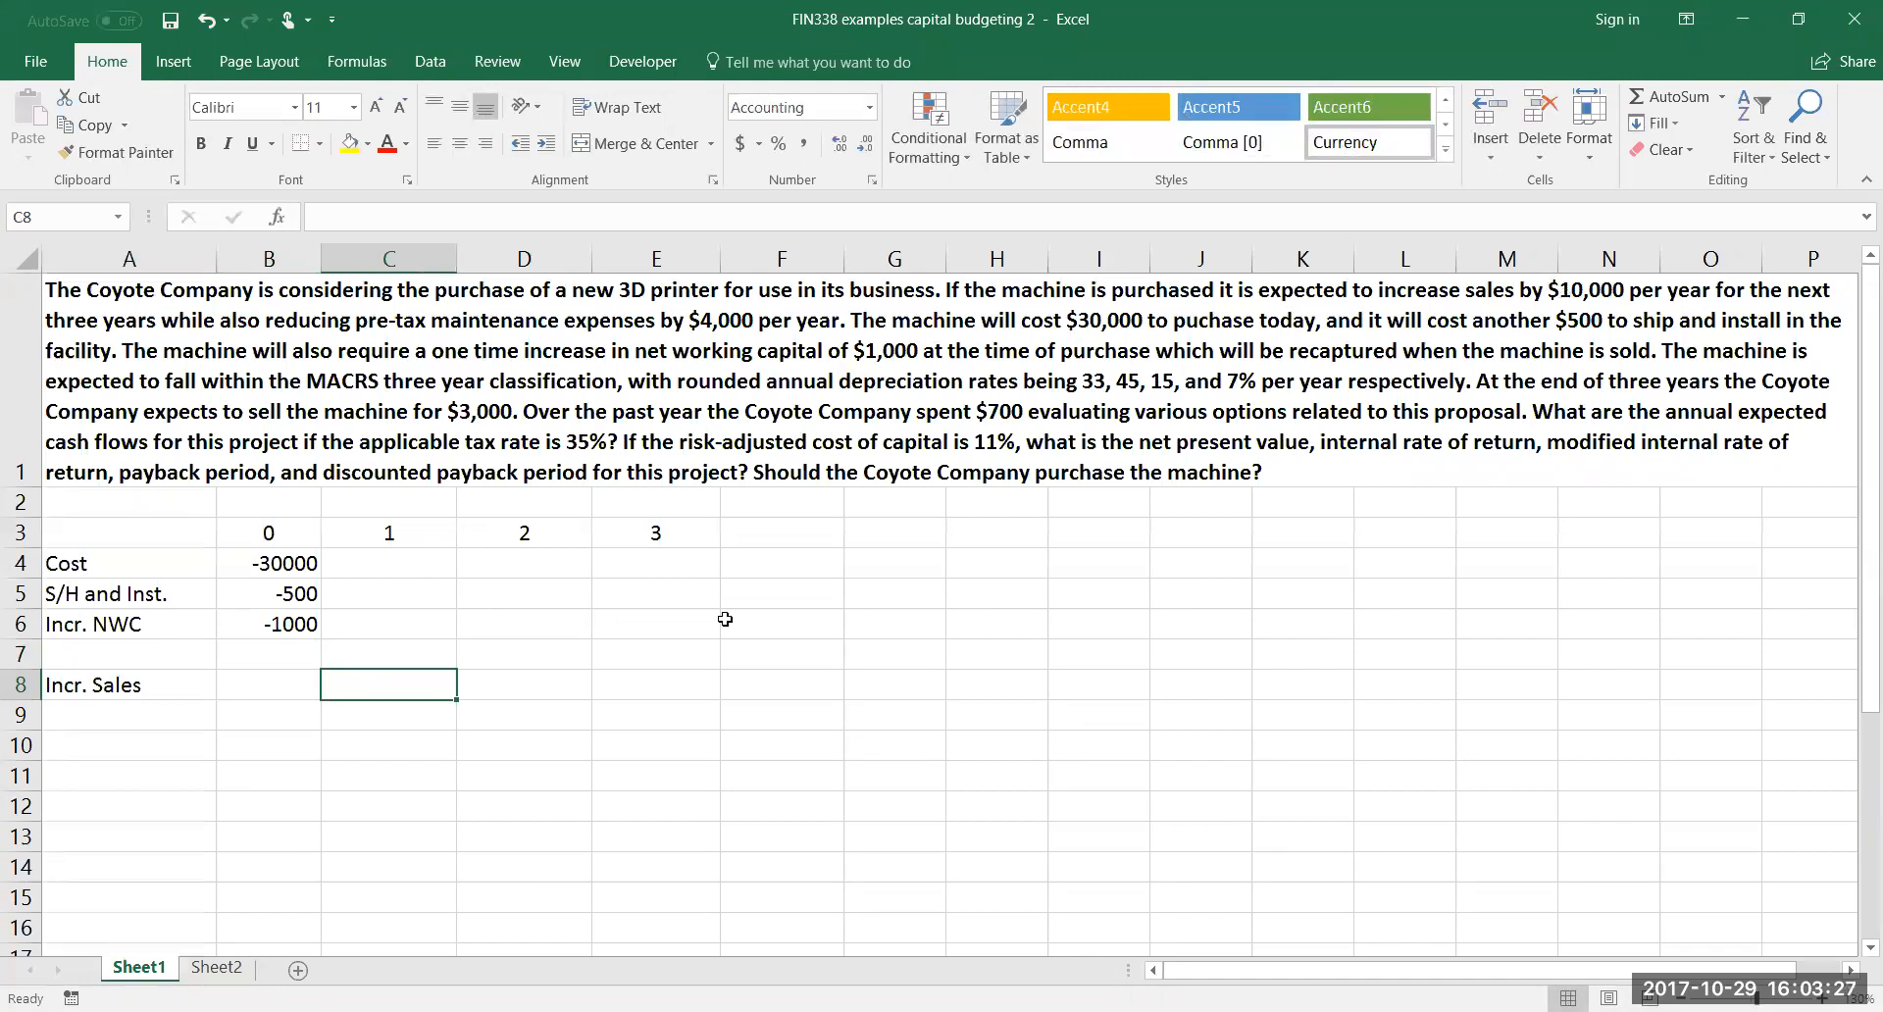
type("10")
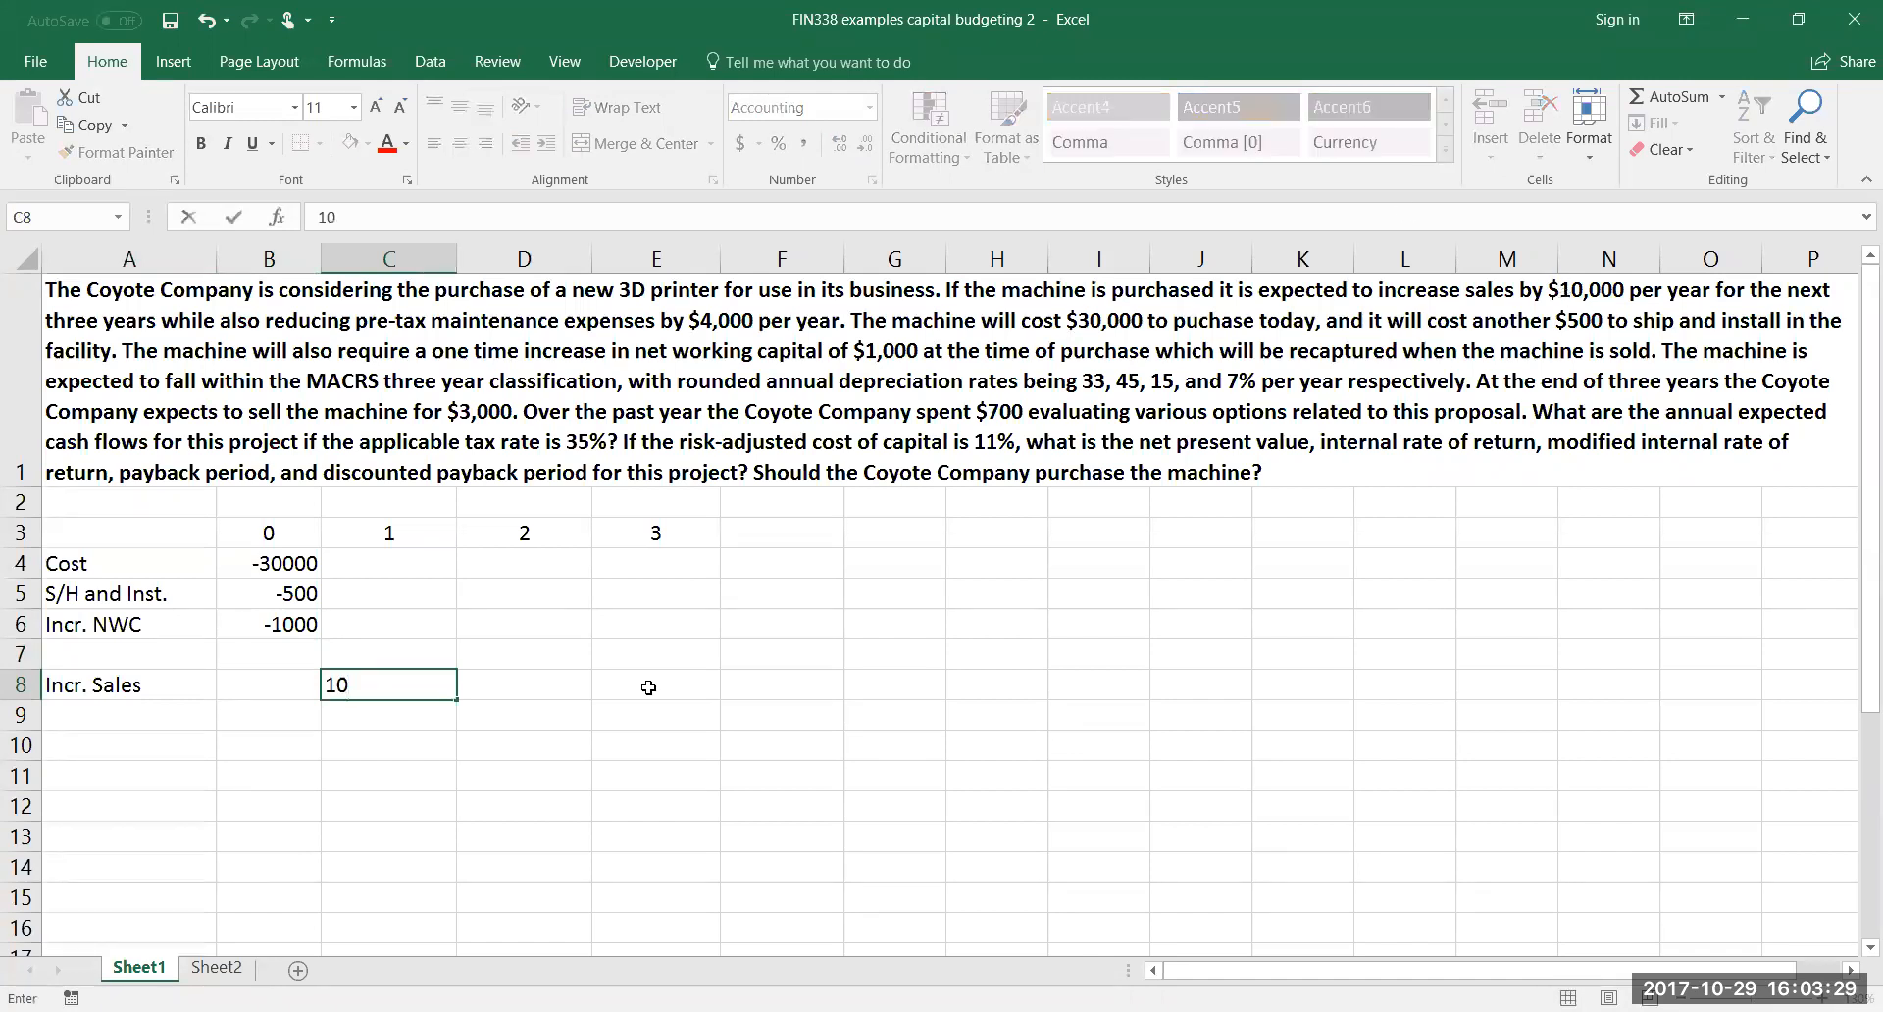
type(",000")
key("Return")
left_click(415, 677)
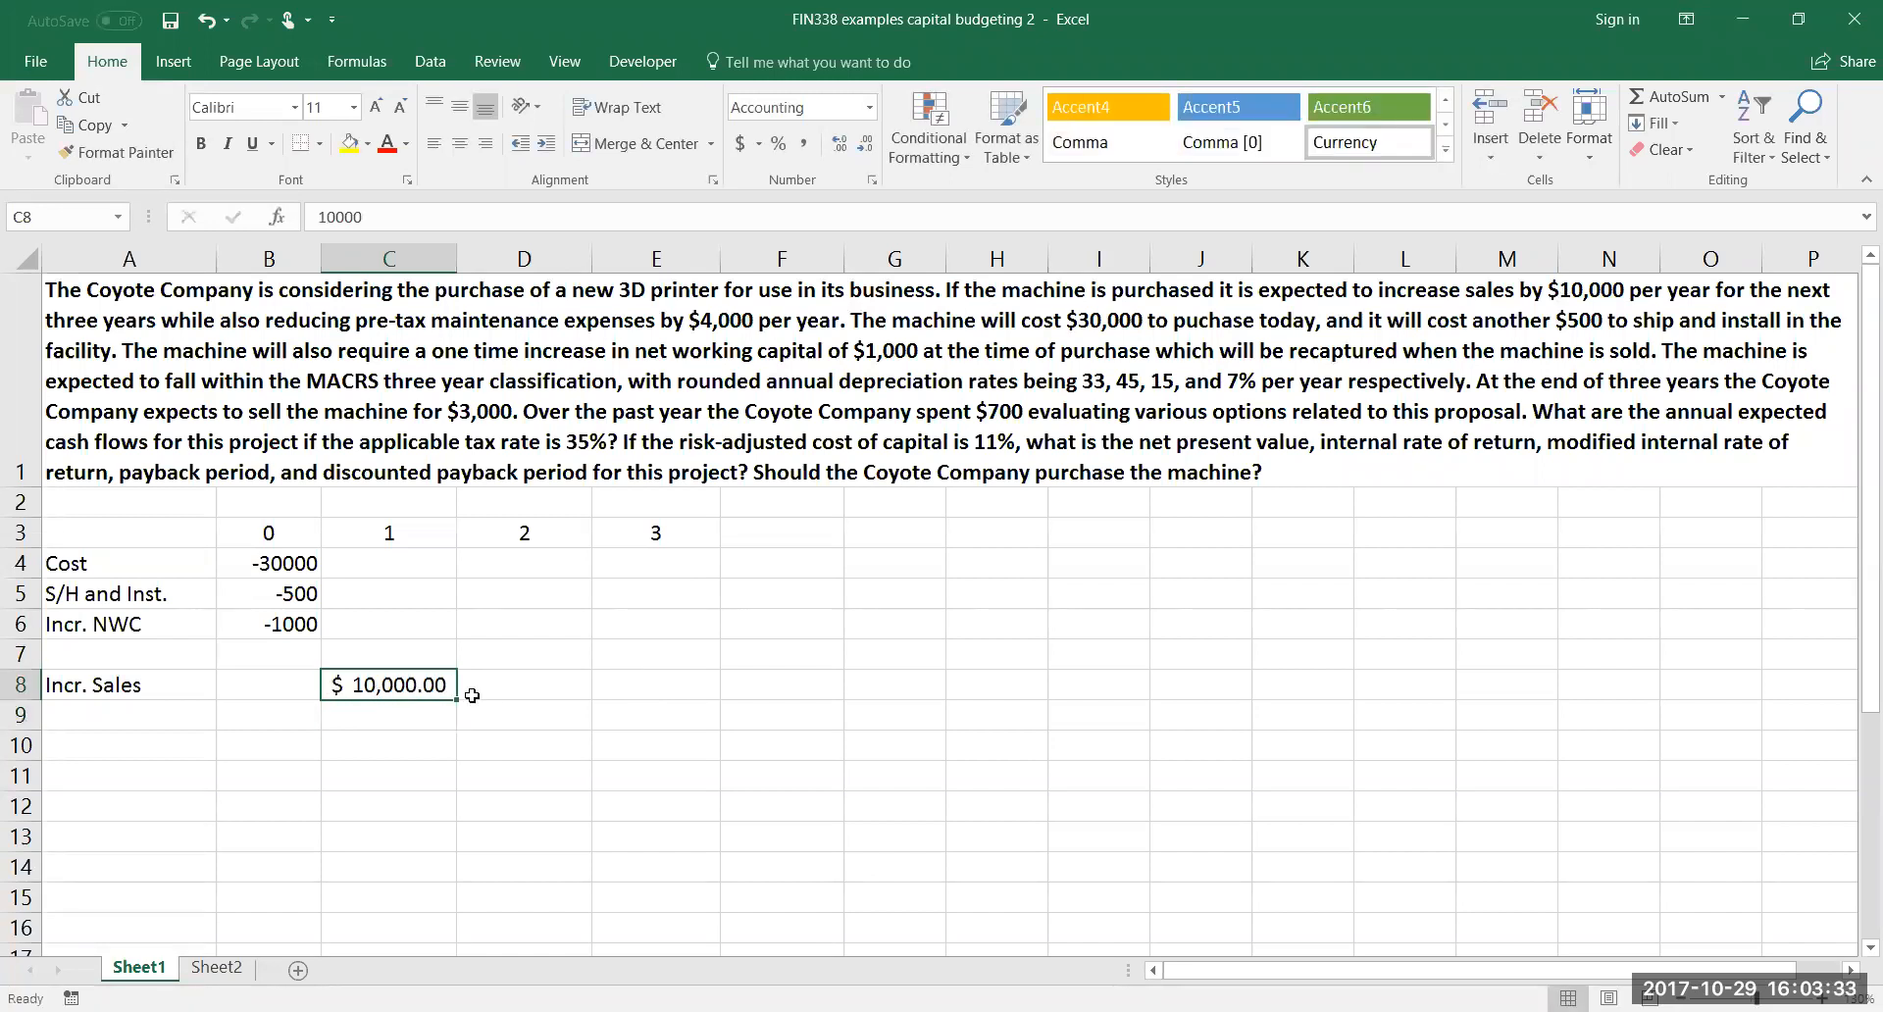
left_click_drag(456, 699, 677, 692)
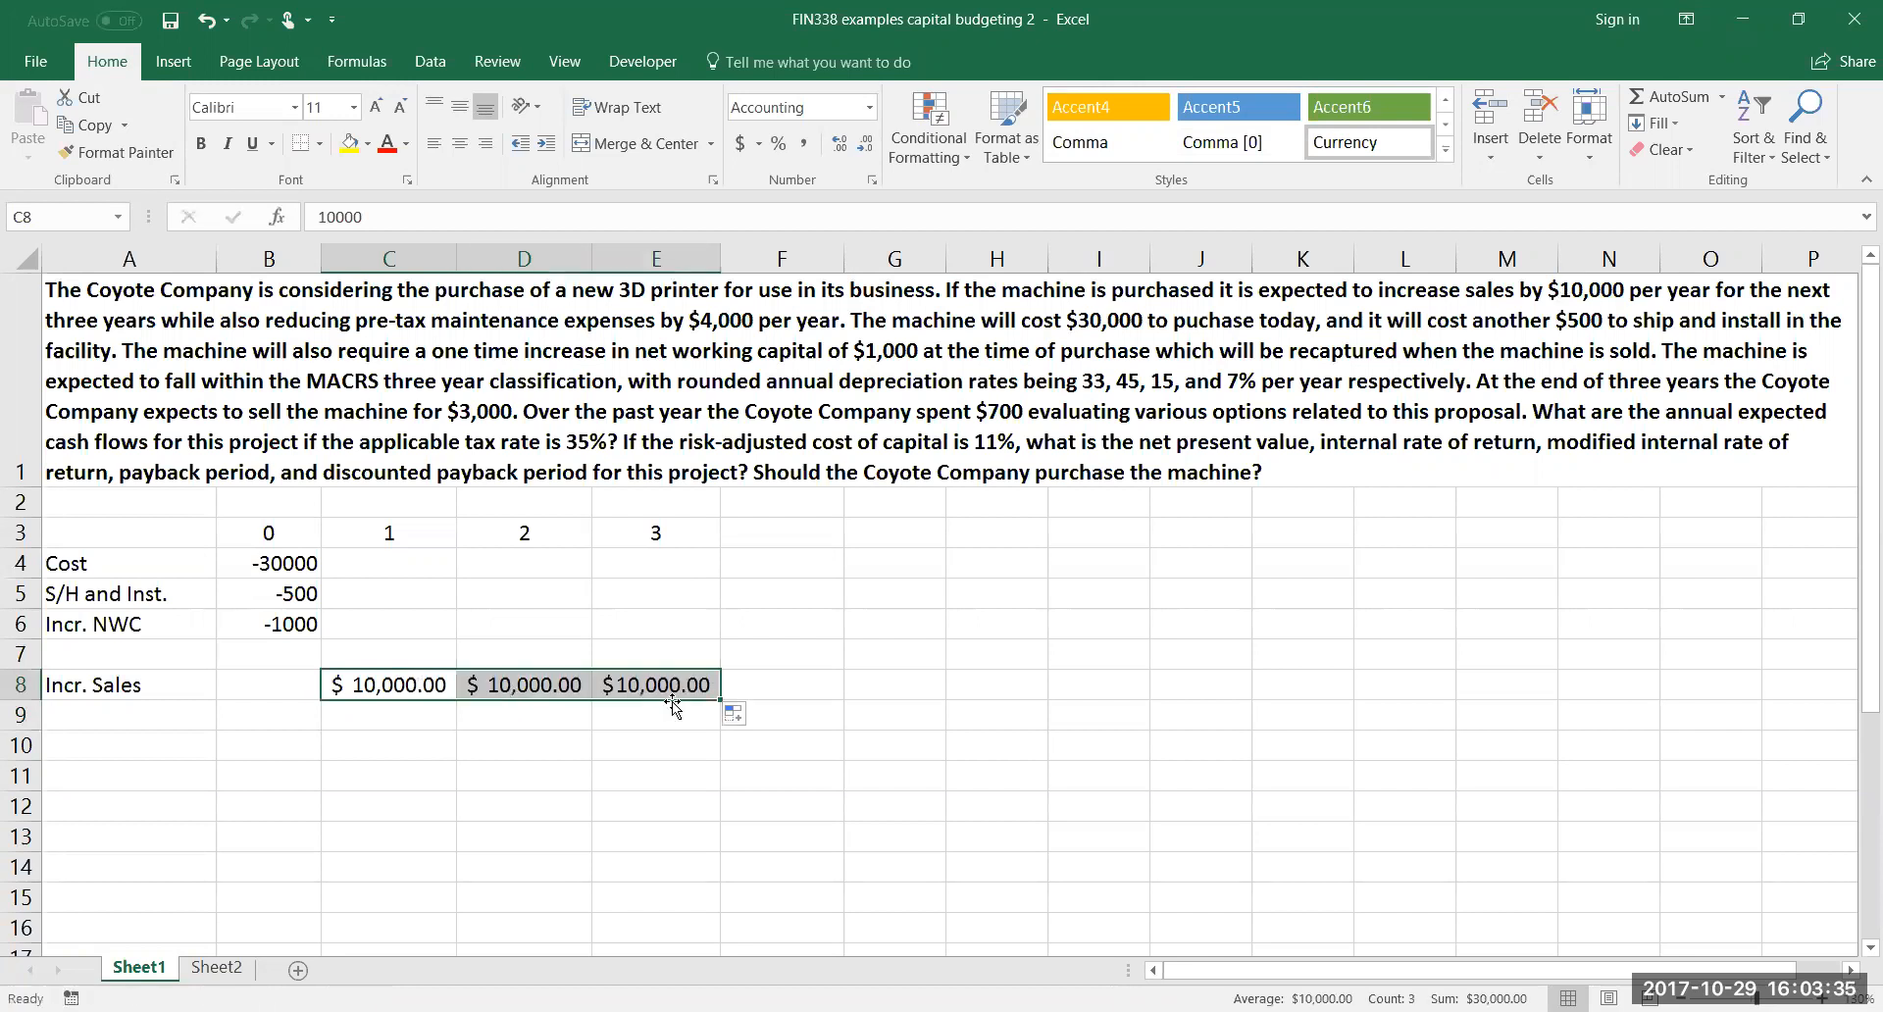
Add a "Maint. Savings" row in row 9 with 4000 in C9, filled across to E9 for years 1 to 3
left_click(133, 711)
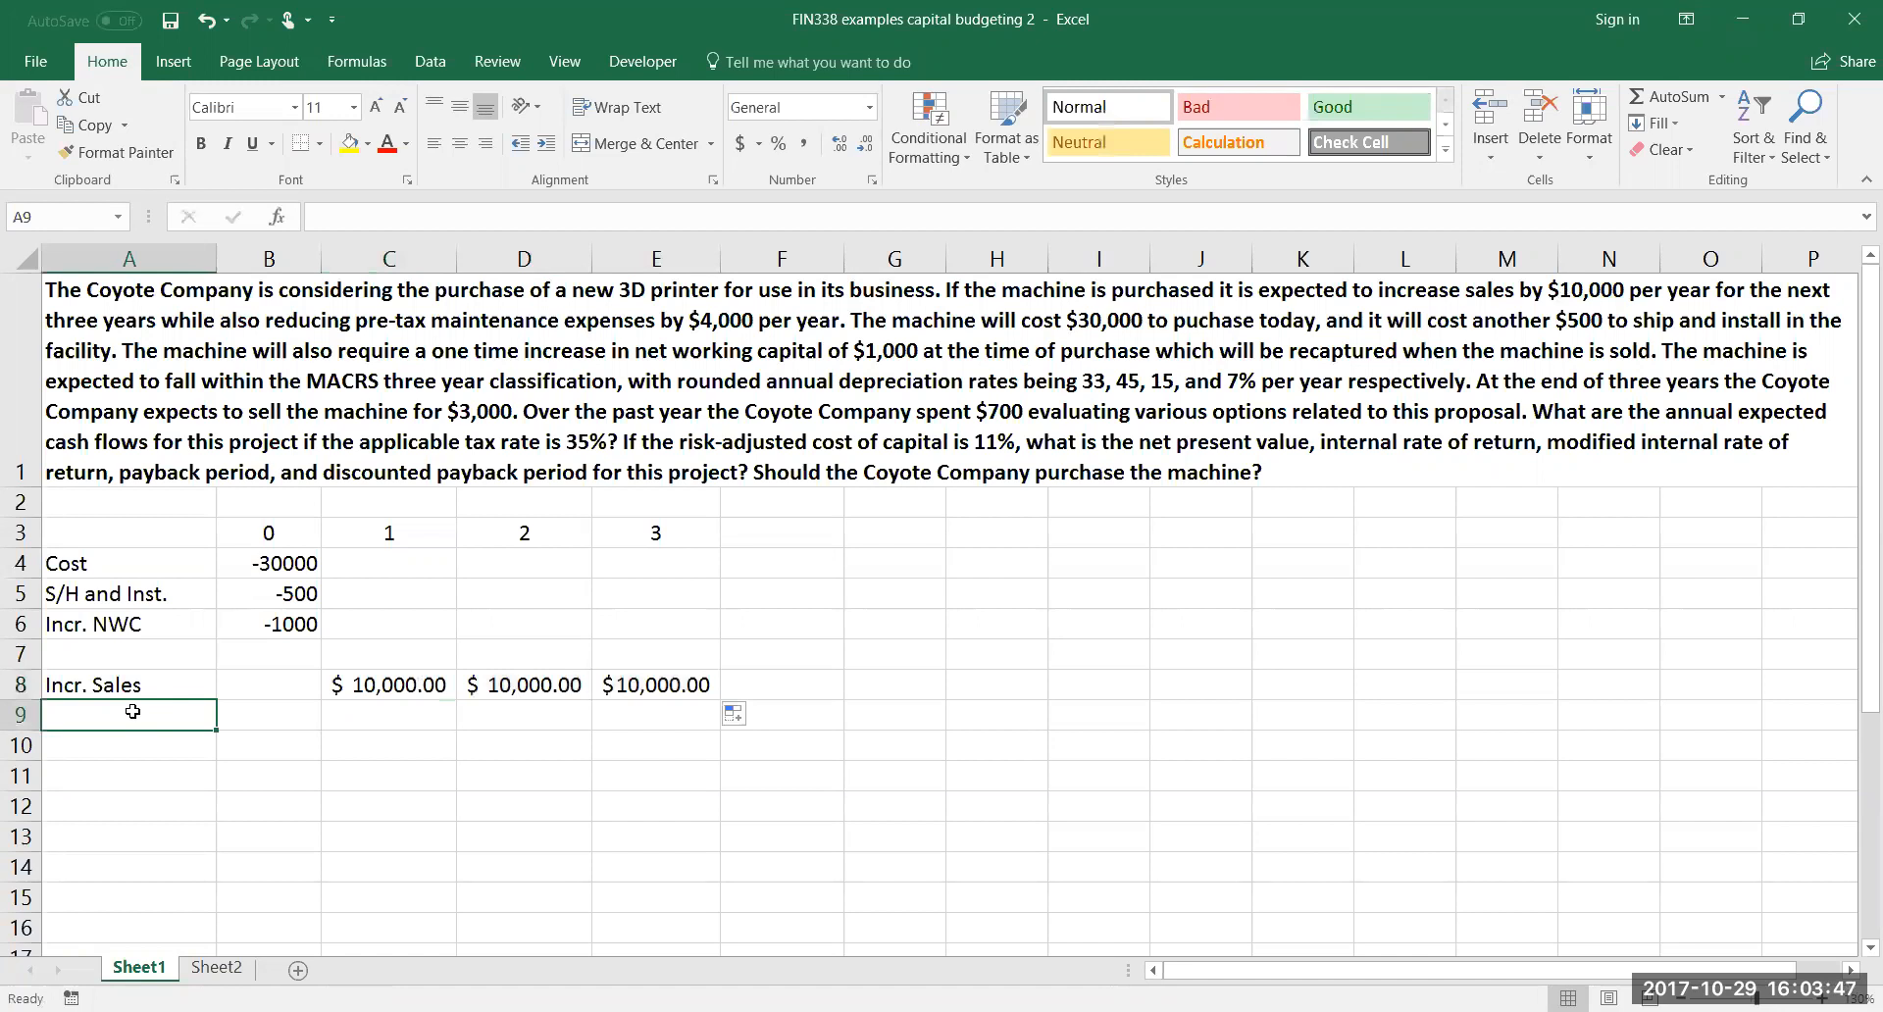
type("Maint.")
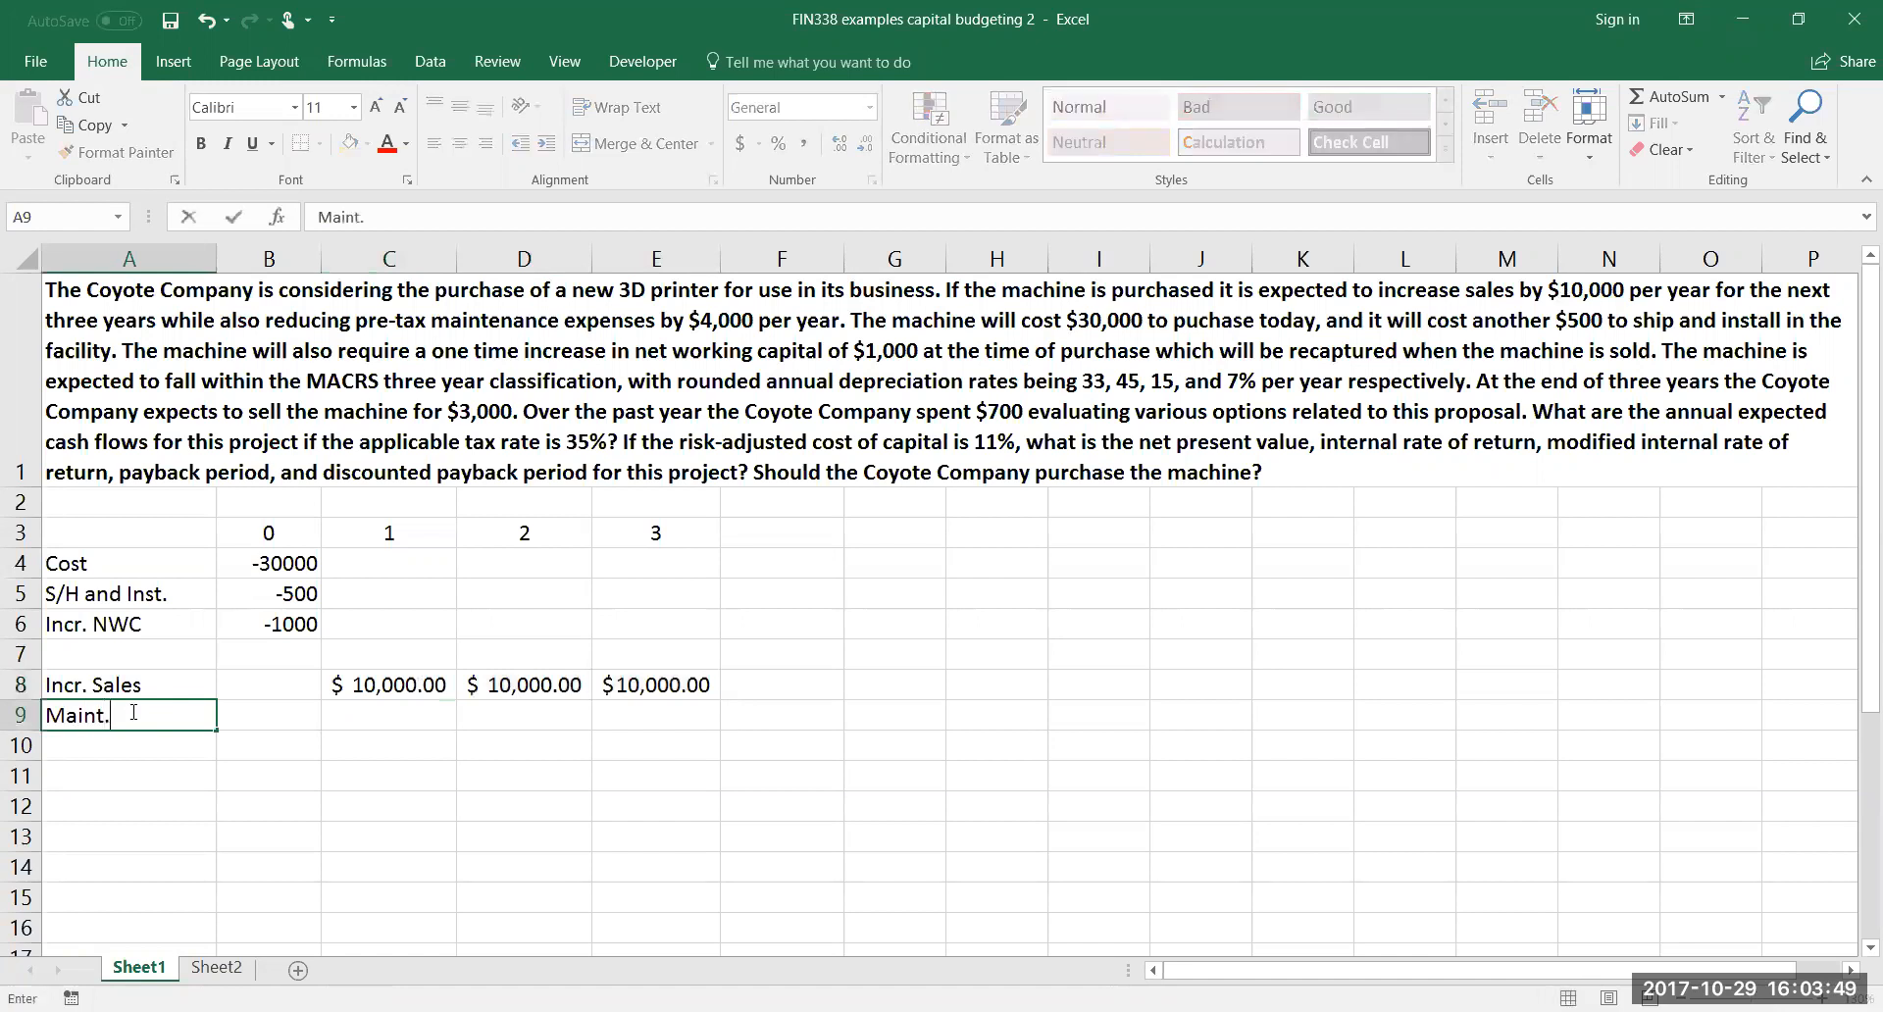
type(" Savings")
key("Tab")
key("Tab")
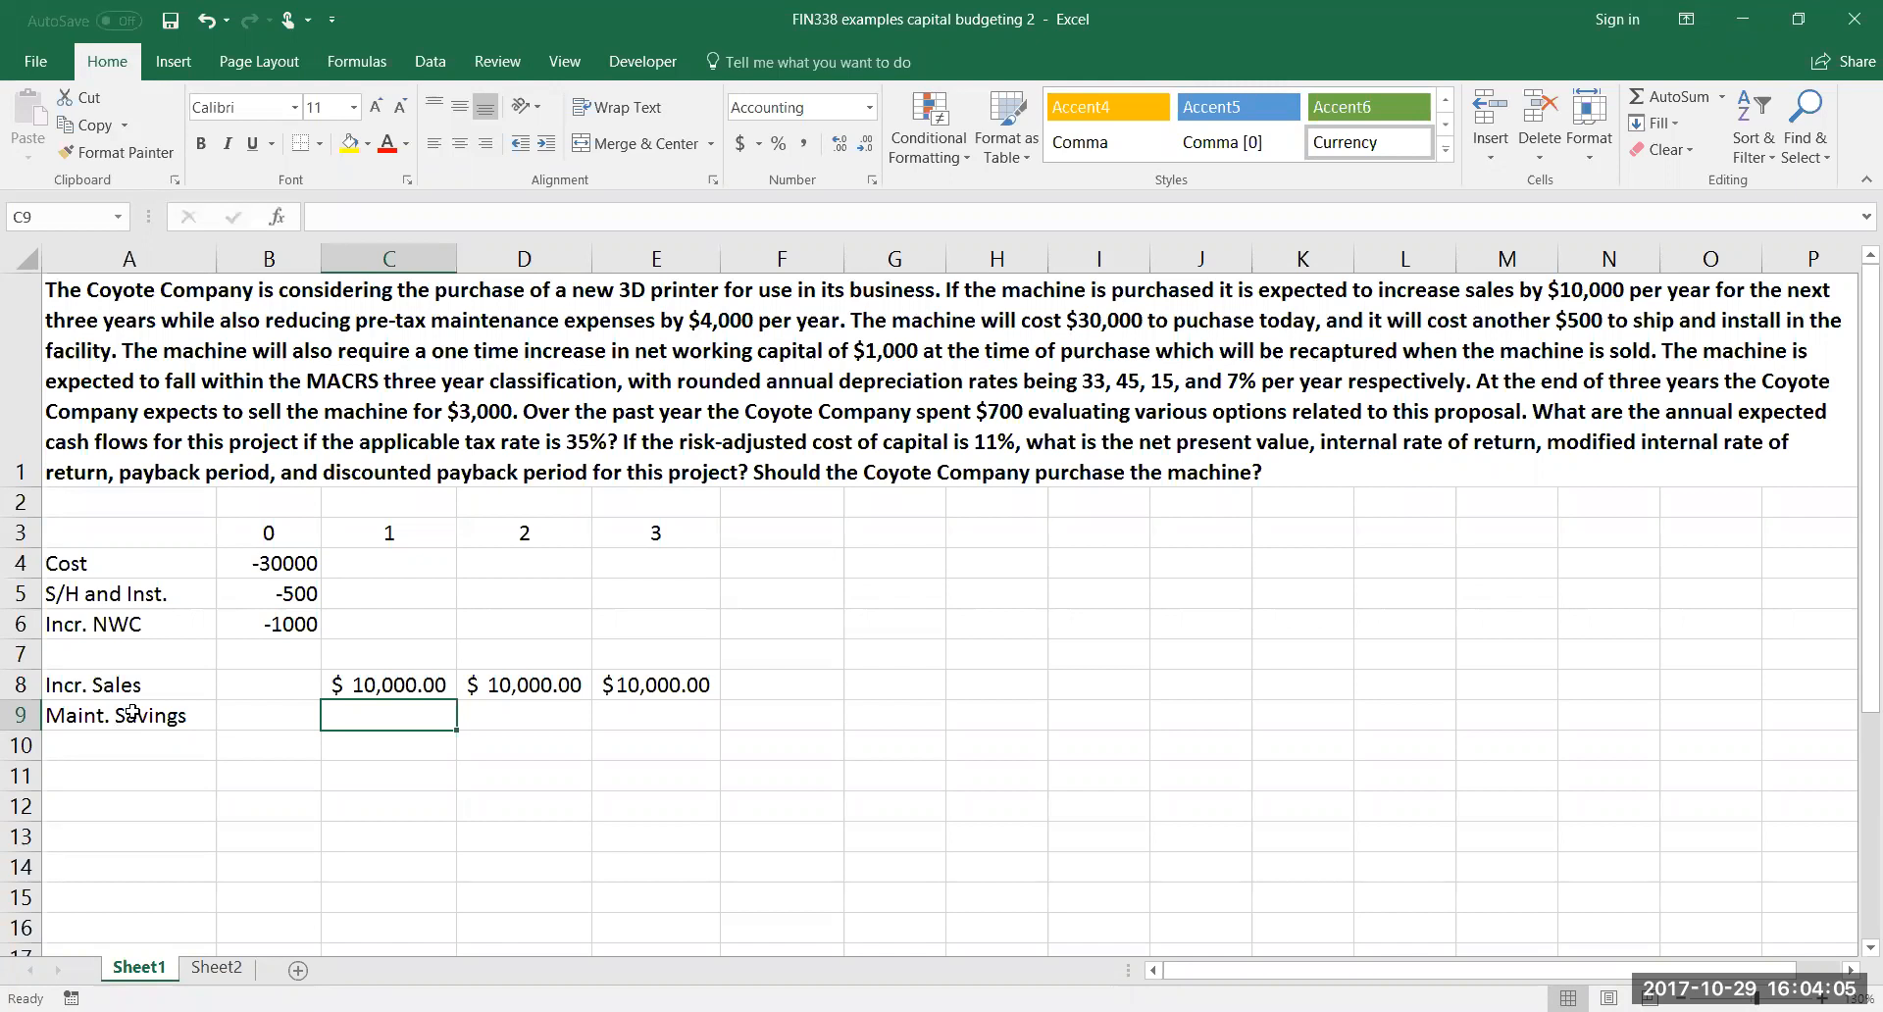
type("4000")
key("Return")
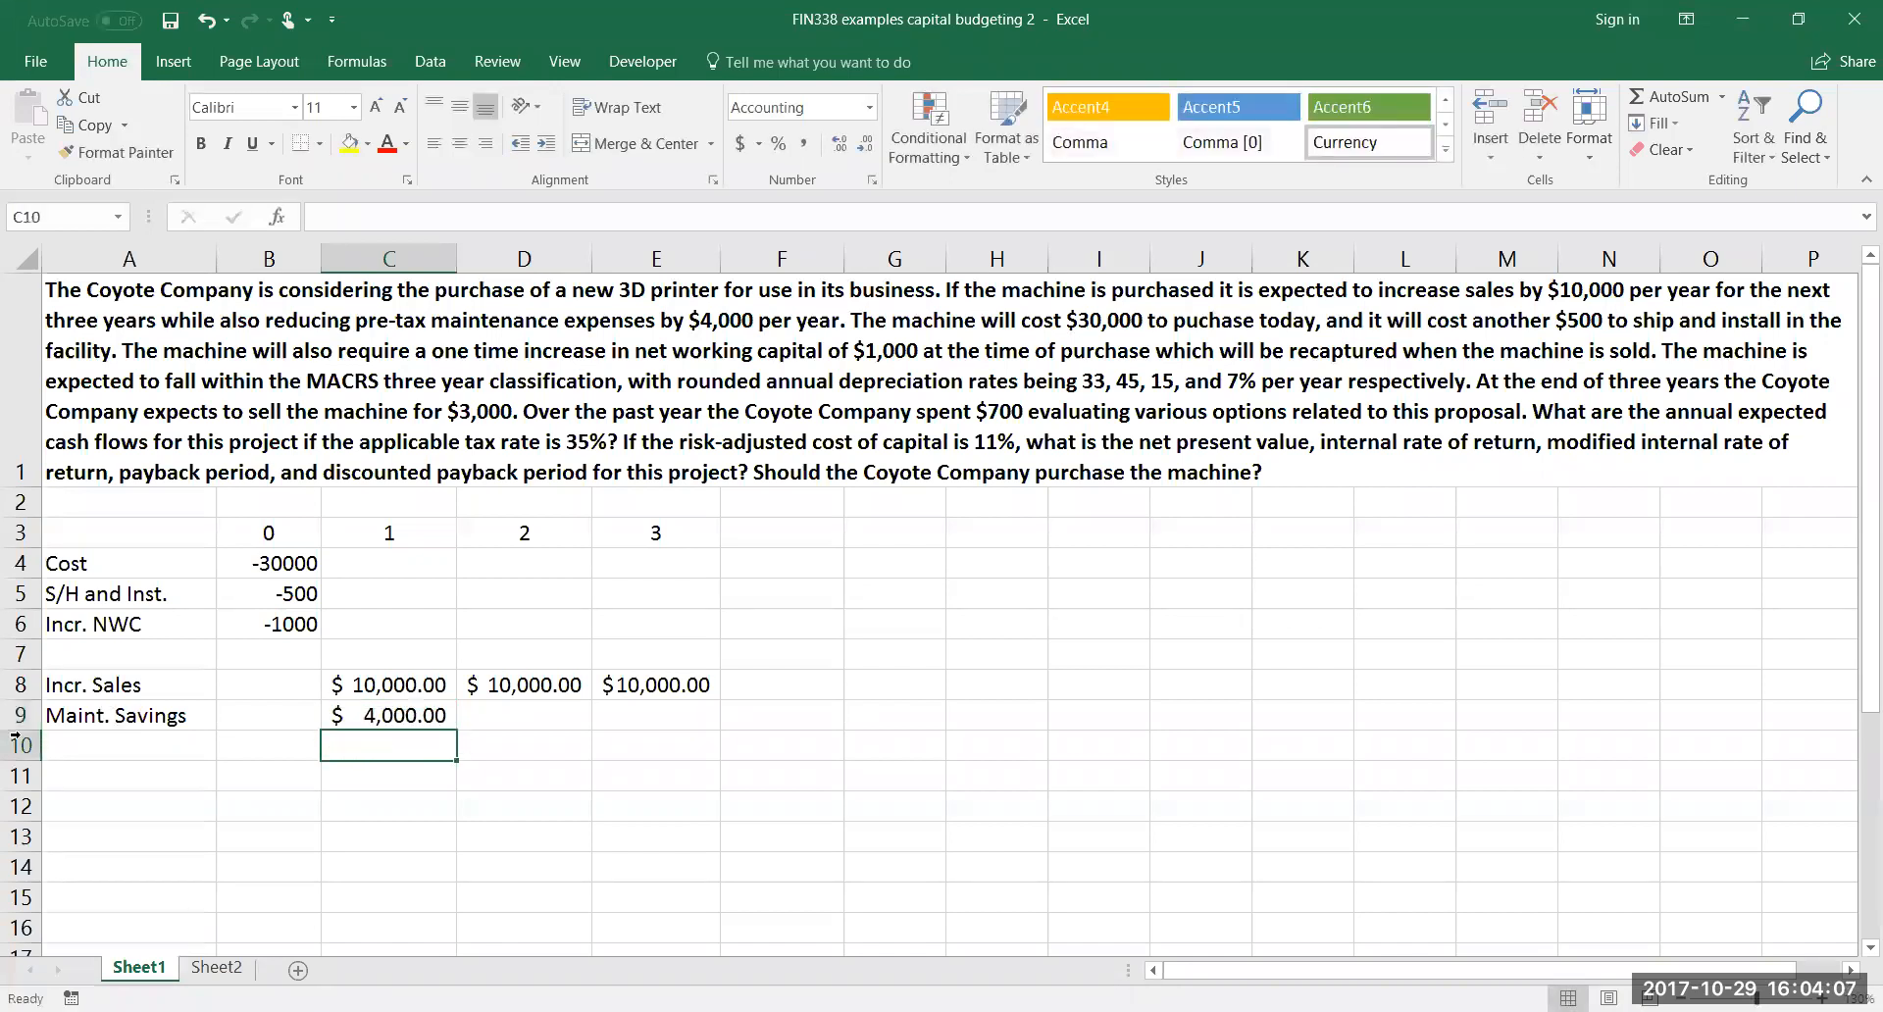
left_click(439, 719)
left_click_drag(456, 729, 711, 731)
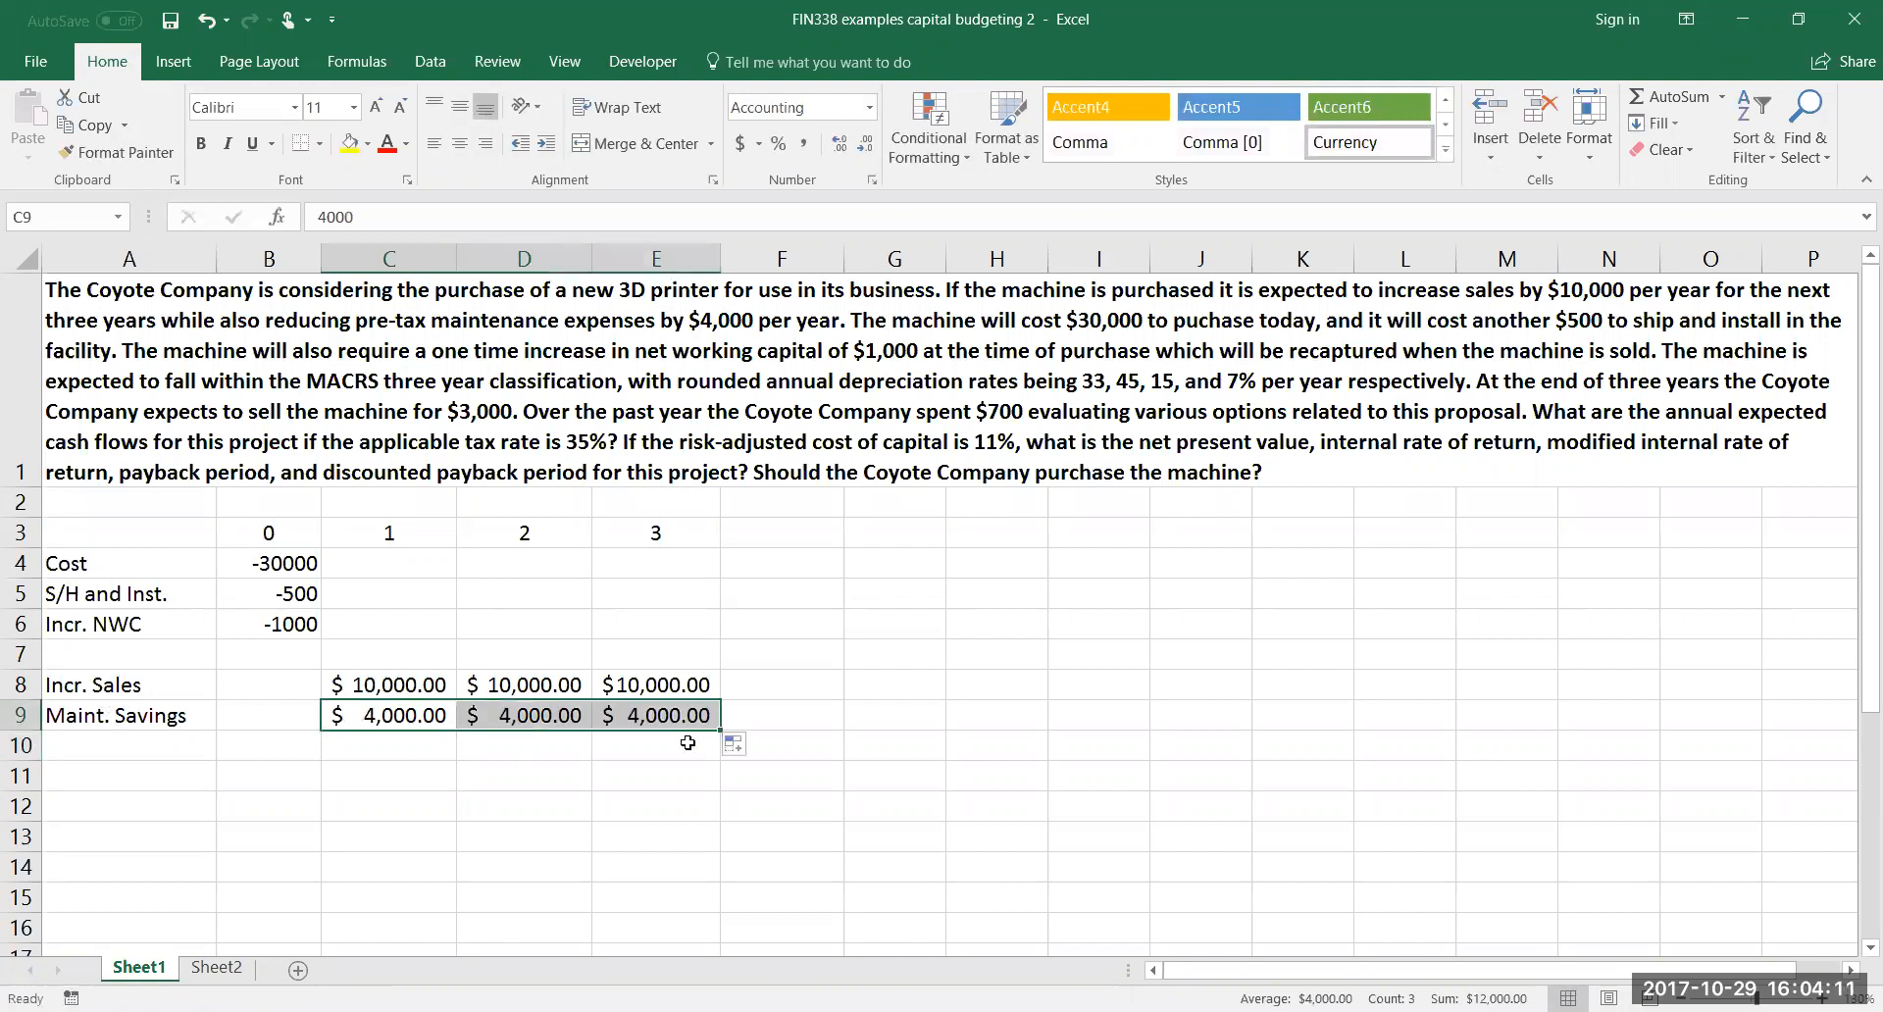
Label cell A10 "Depr." to start the depreciation row below the maintenance savings
left_click(148, 745)
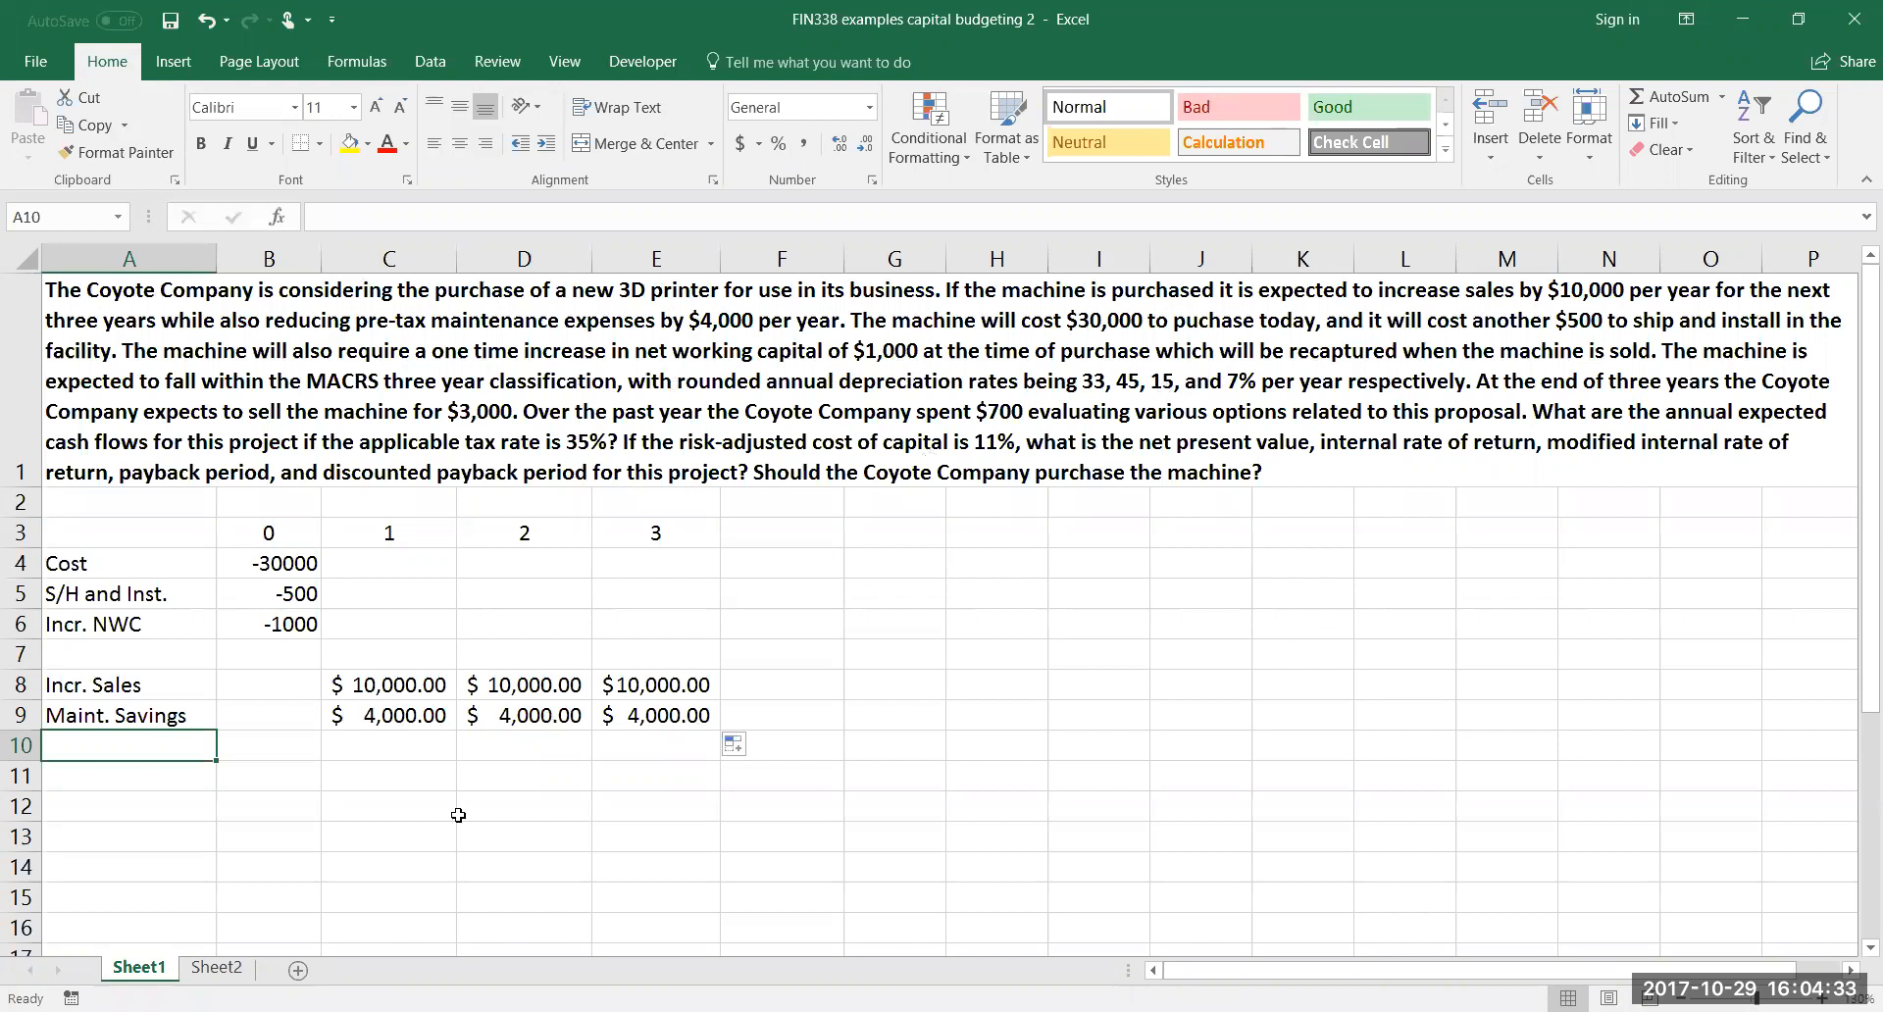
type("Depr")
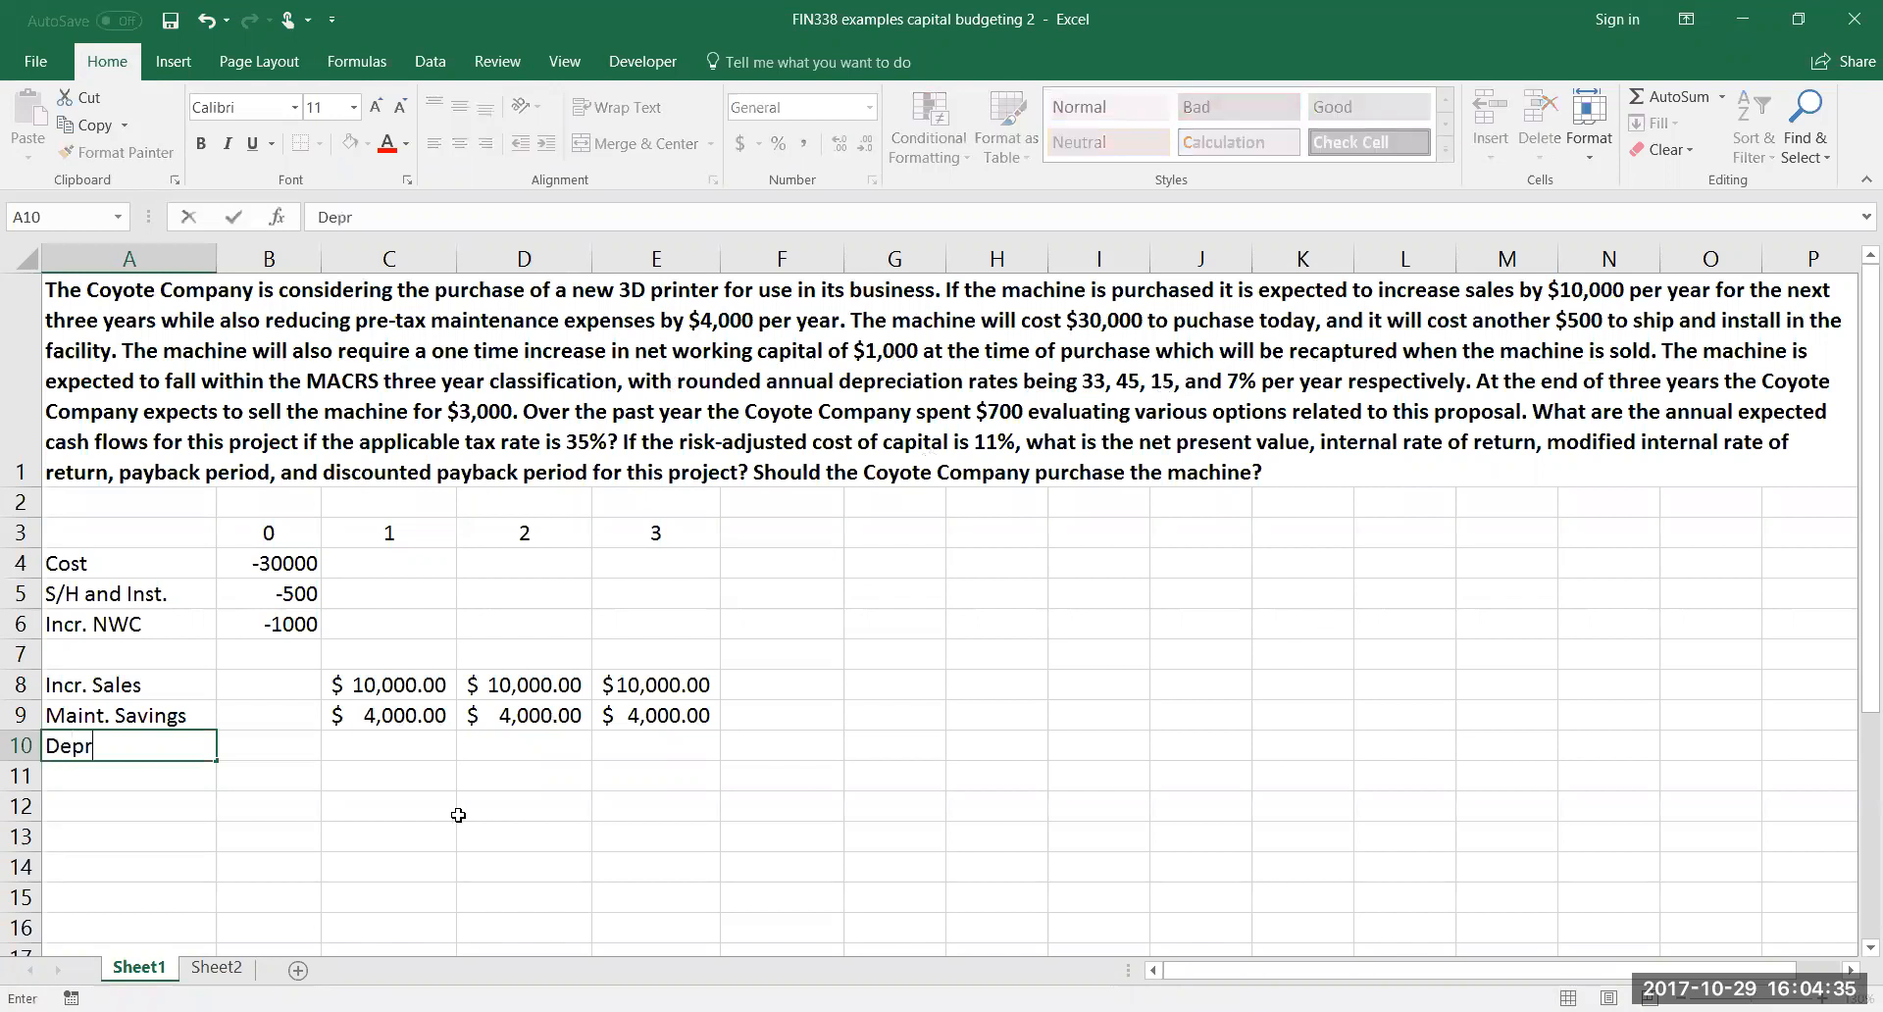
key("Tab")
key("Tab")
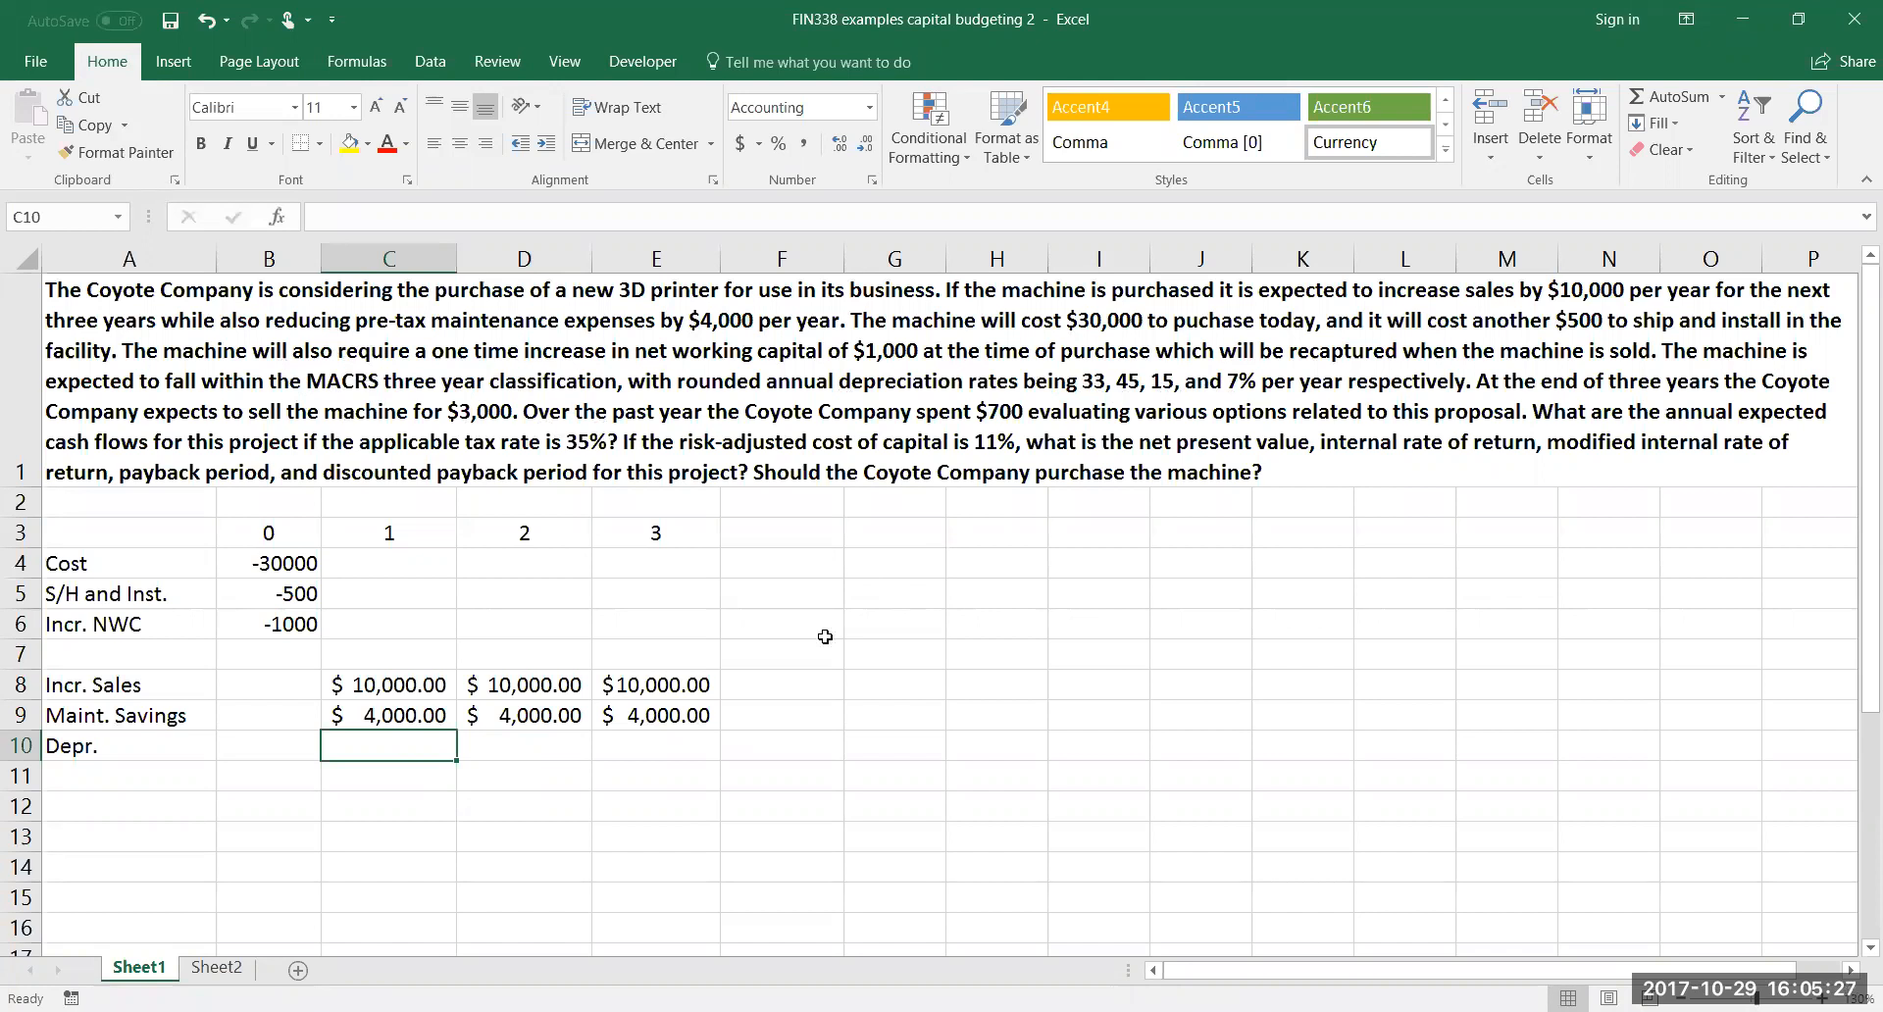
Label cell A2 "Depr. Rates" to start a depreciation rate row above the year headings
left_click(363, 503)
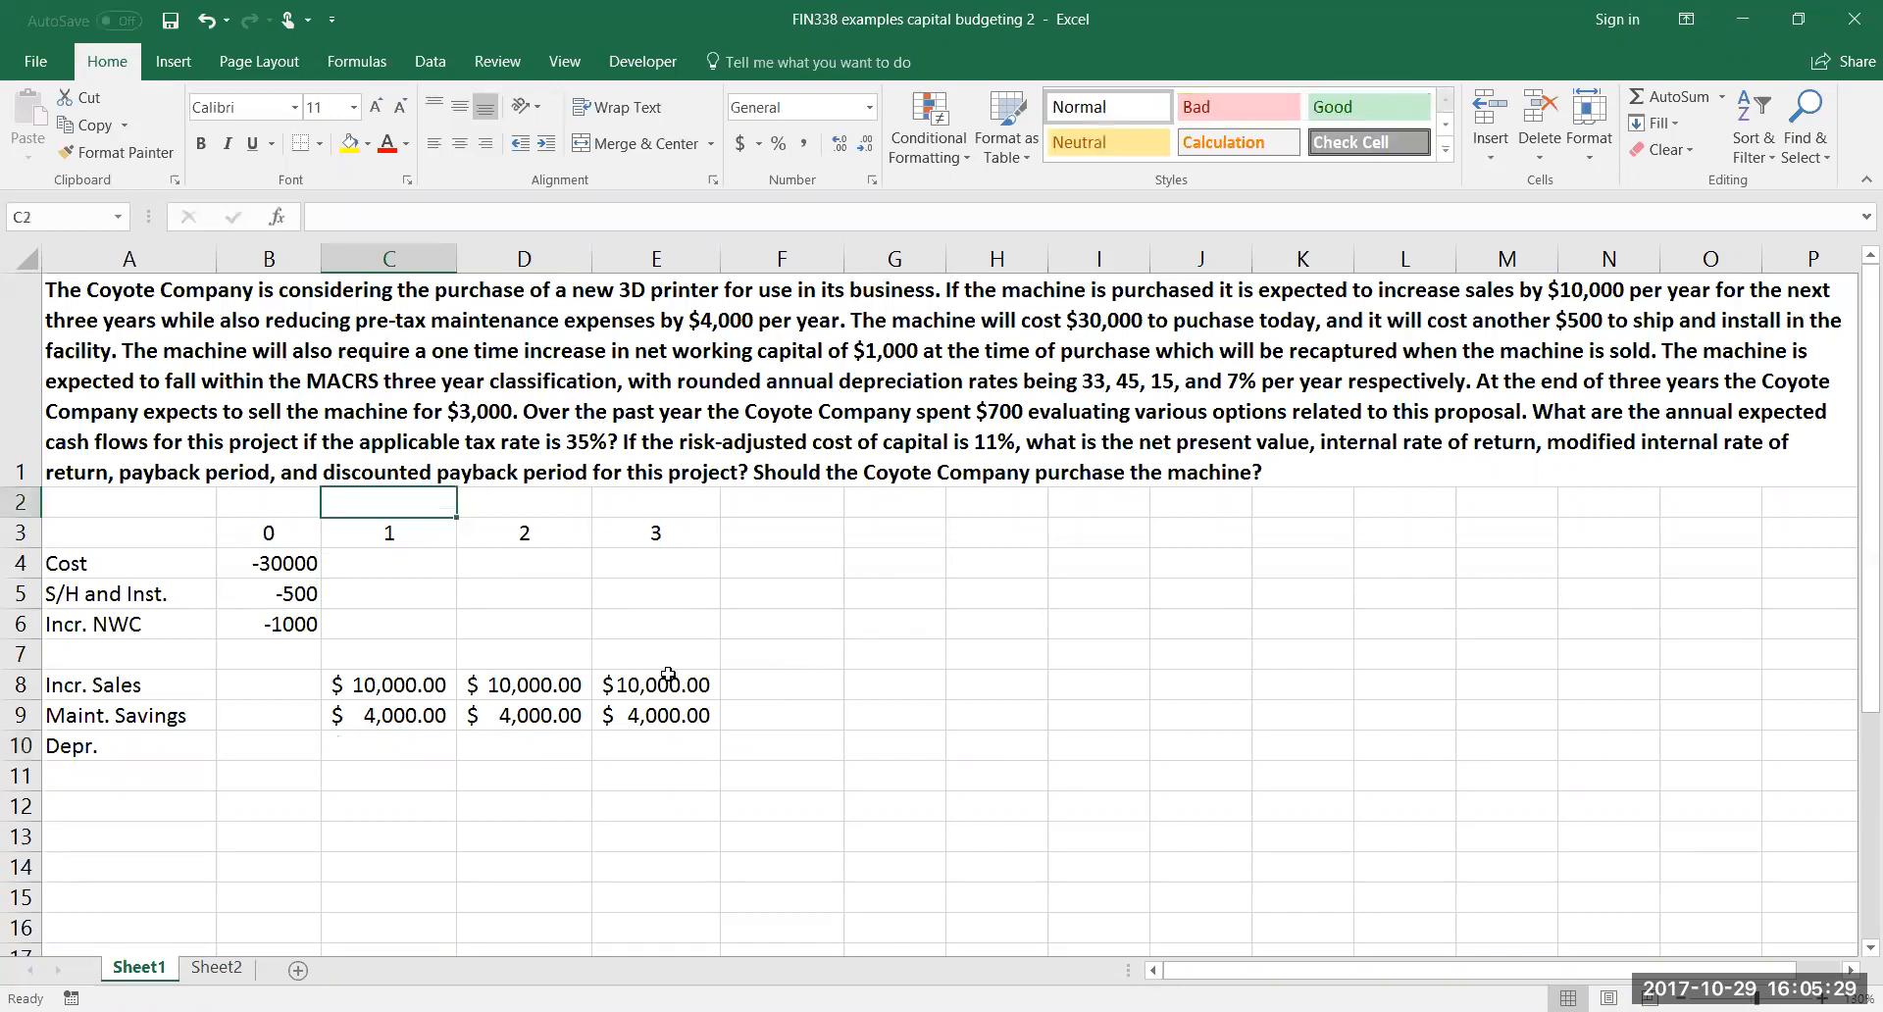
left_click(188, 501)
type("Depr. Rates")
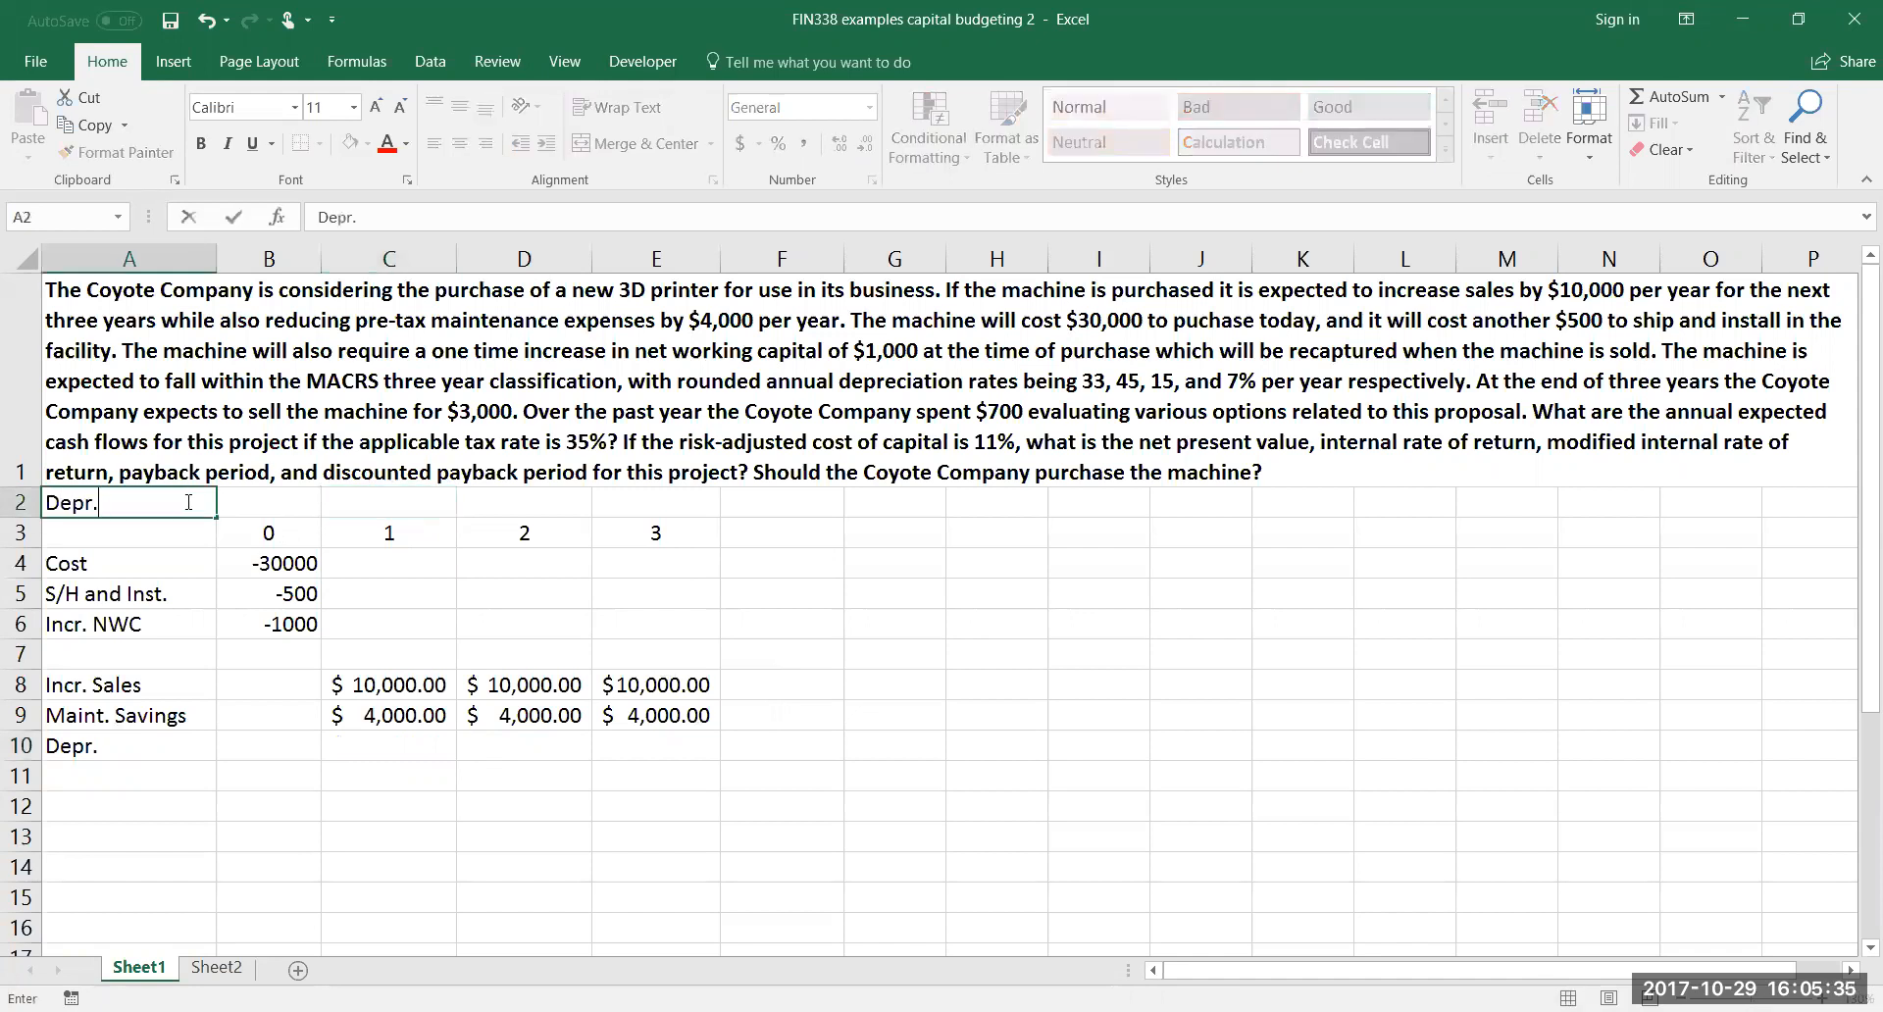
key("Tab")
key("Tab")
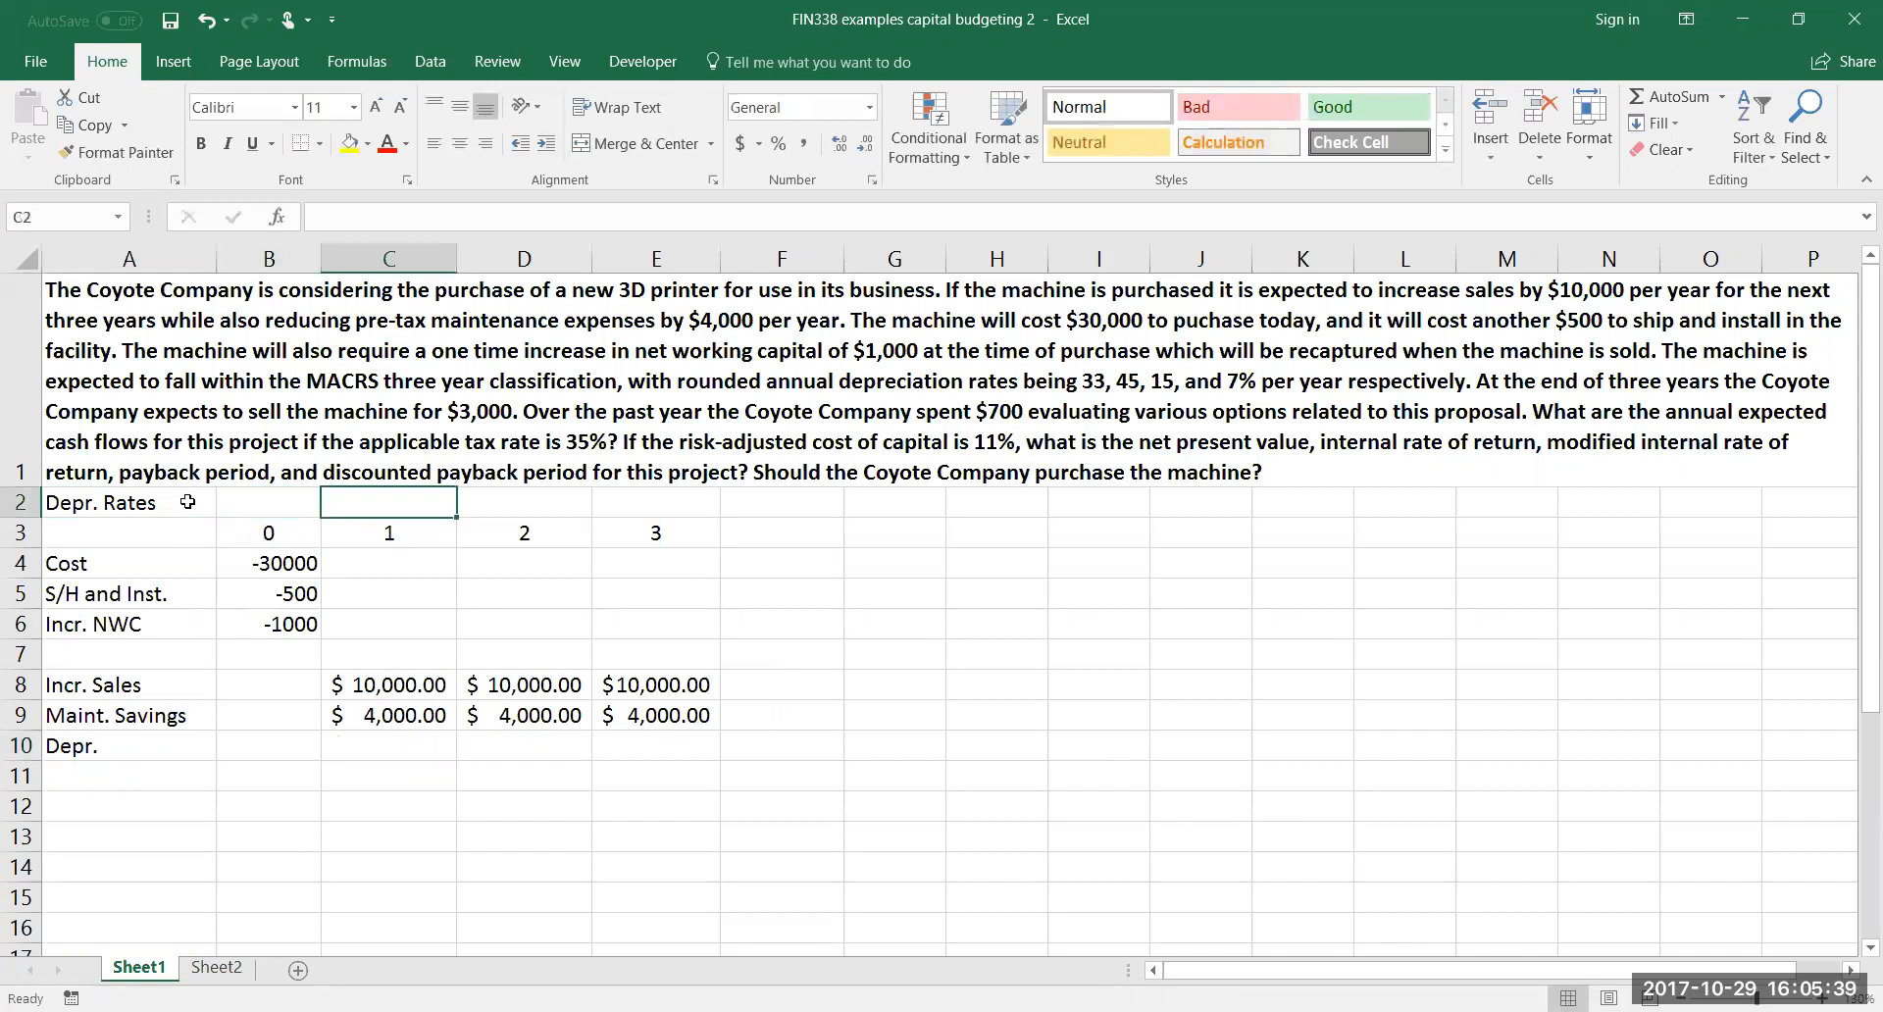
Enter the MACRS depreciation rates 33%, 45%, 15% and 7% in C2 through F2
type("33%")
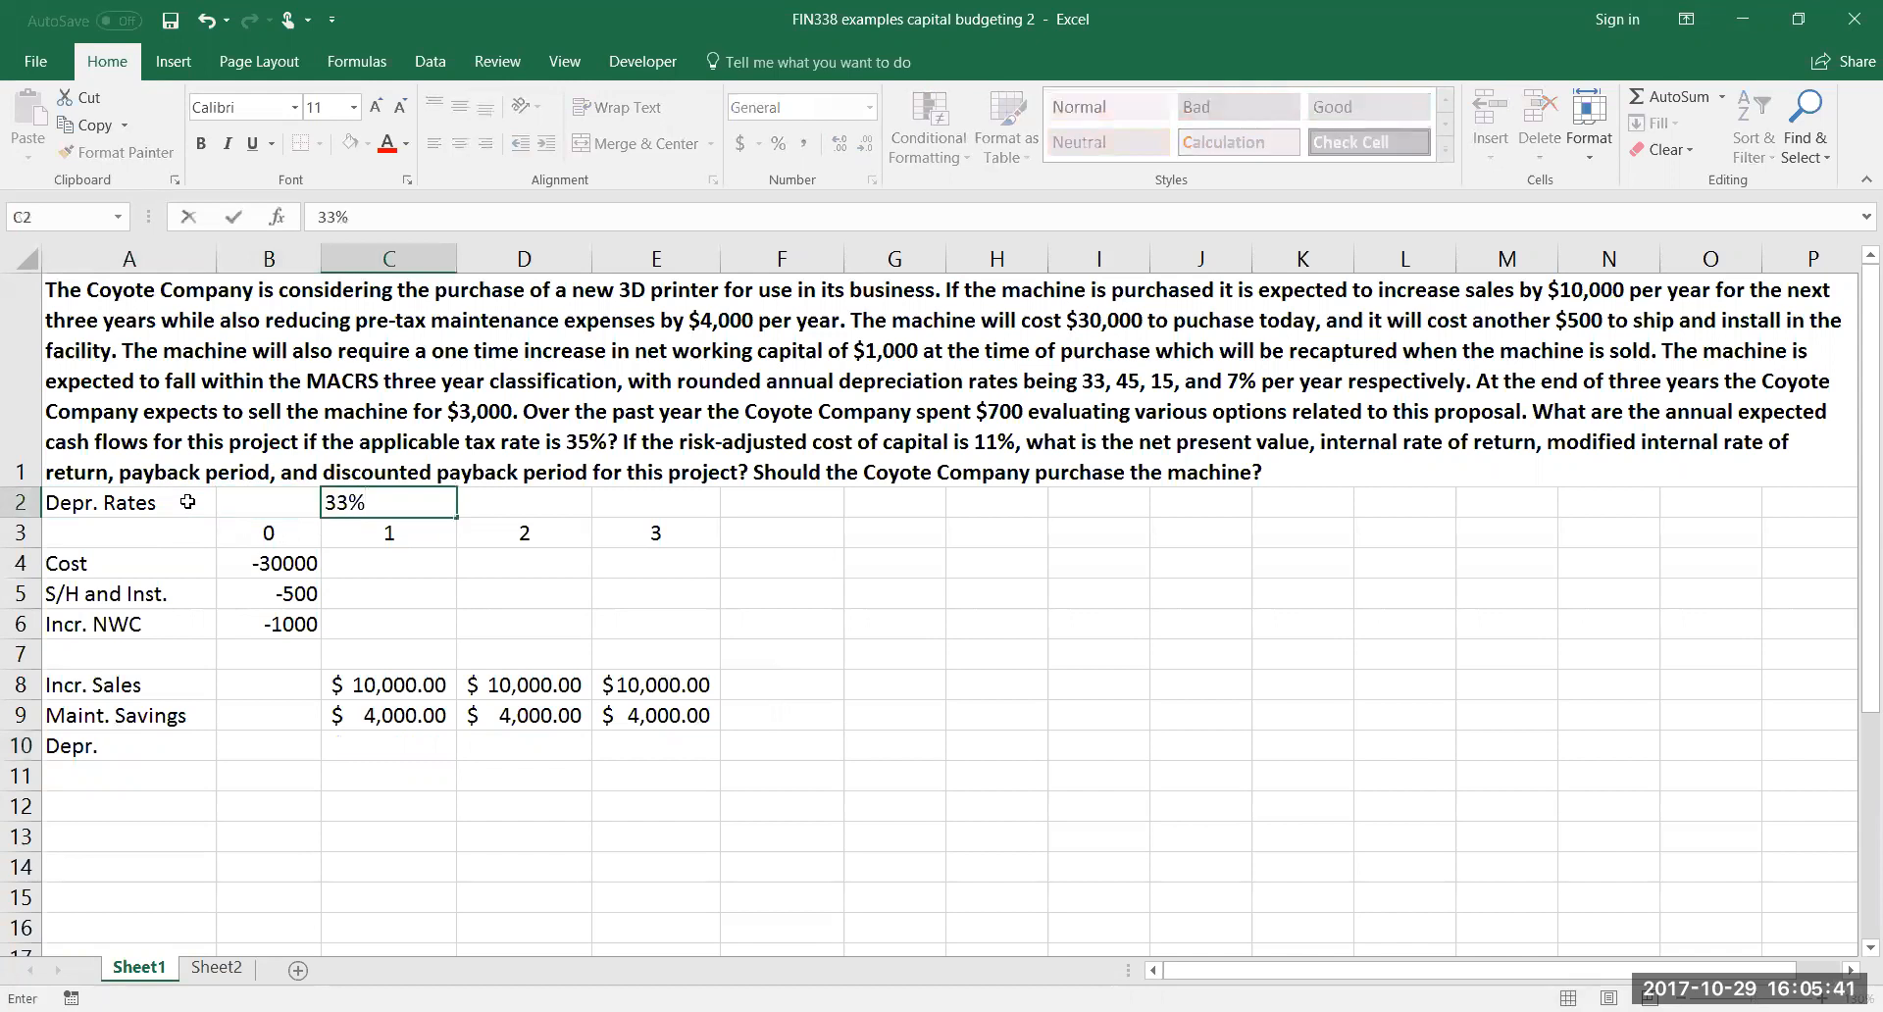
key("Tab")
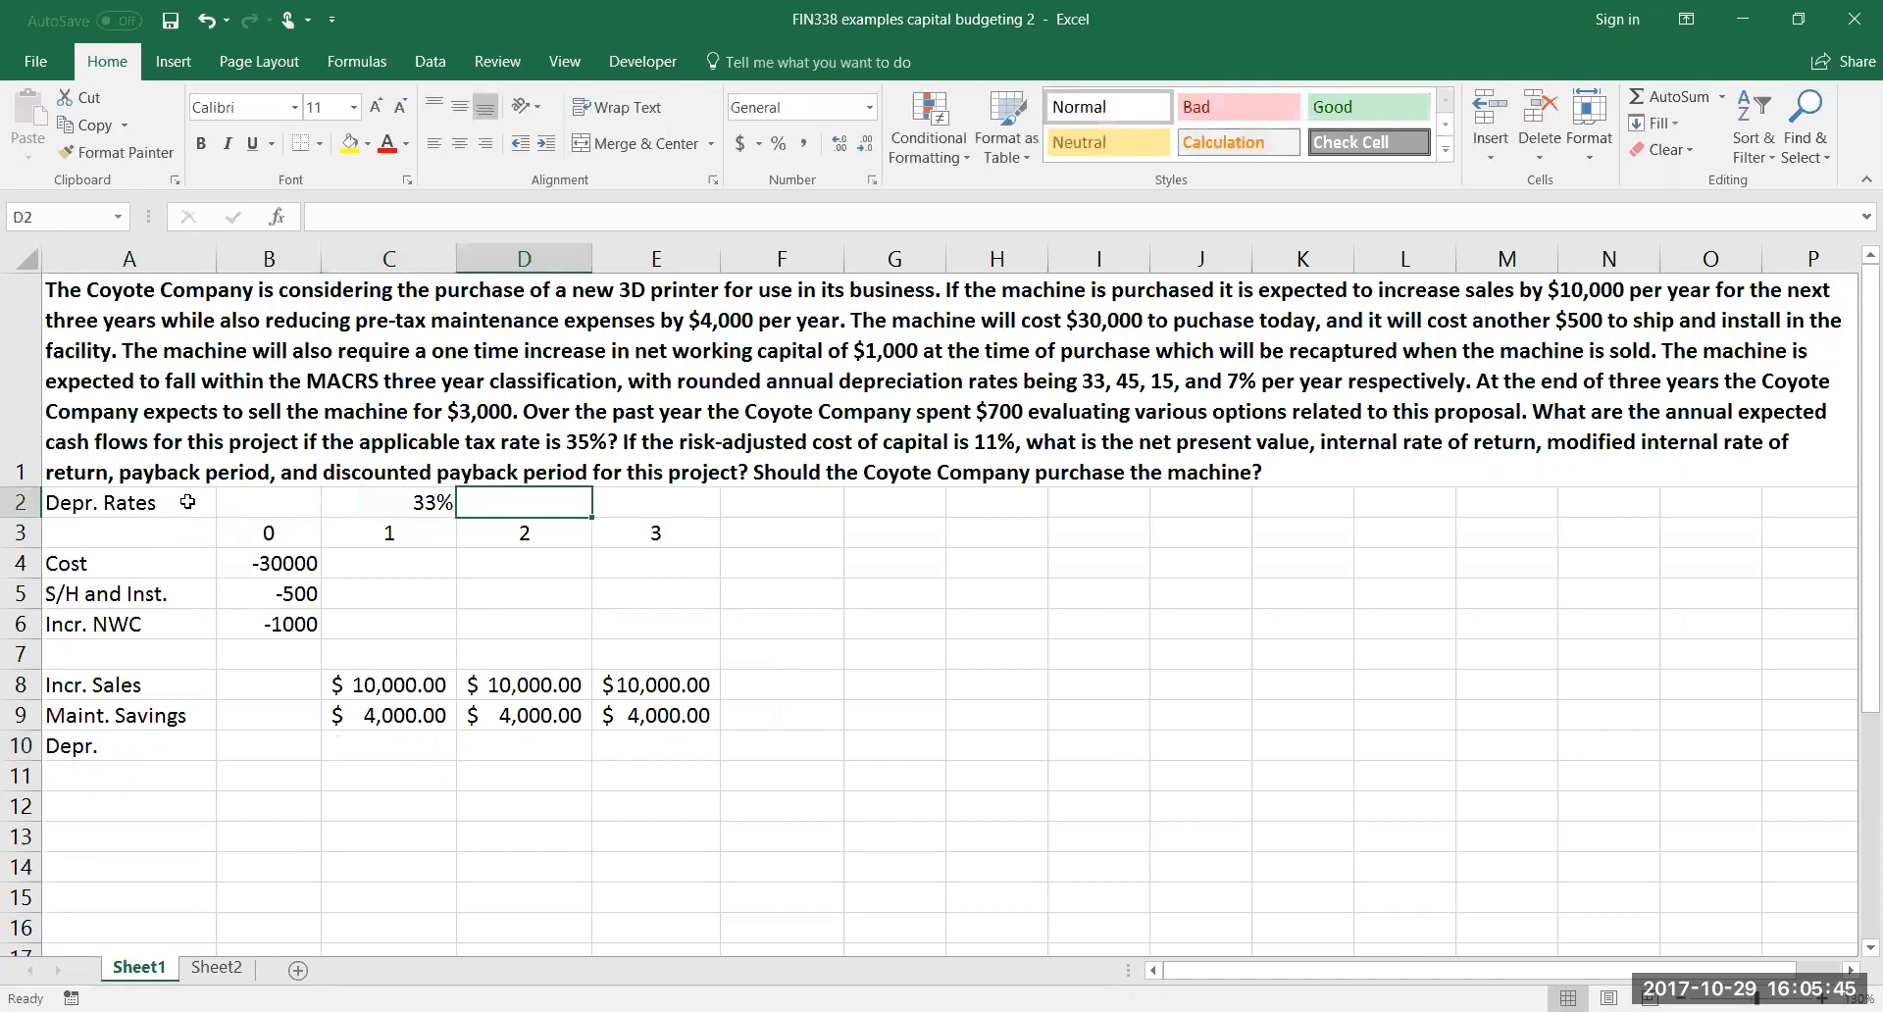
type("45%")
key("Tab")
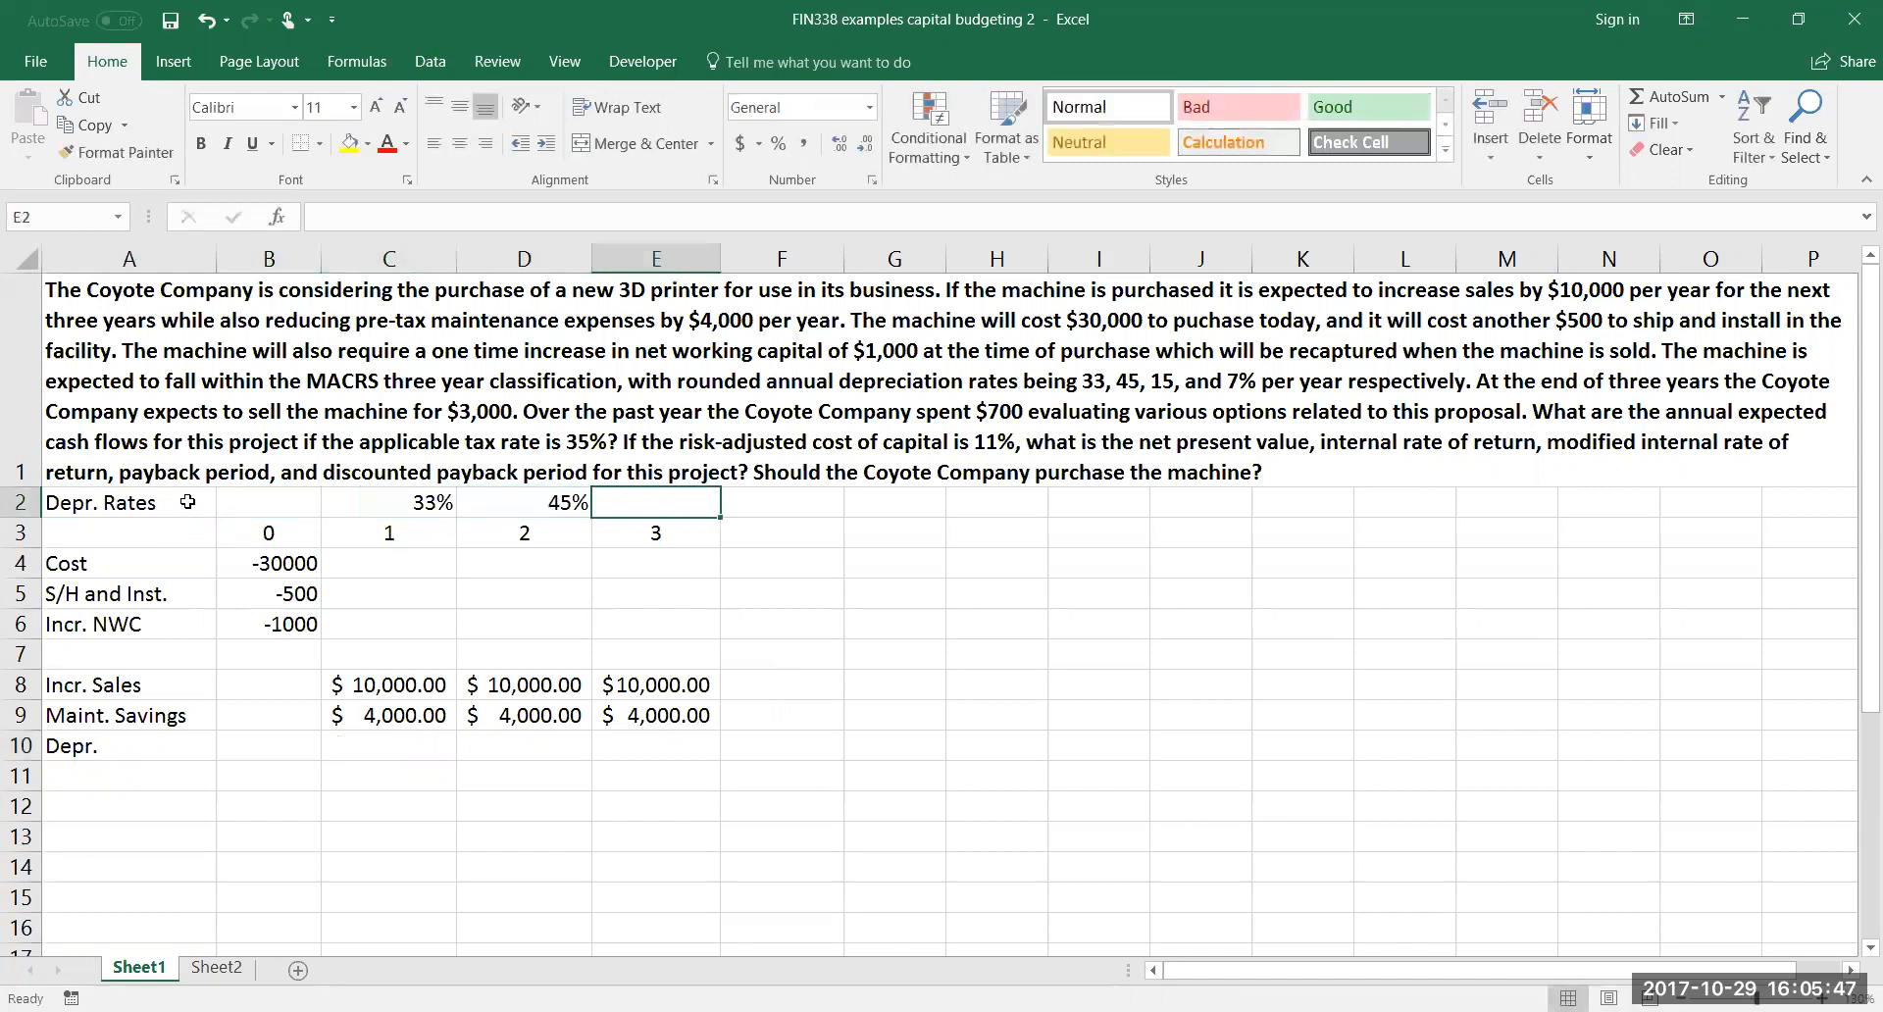
type("15")
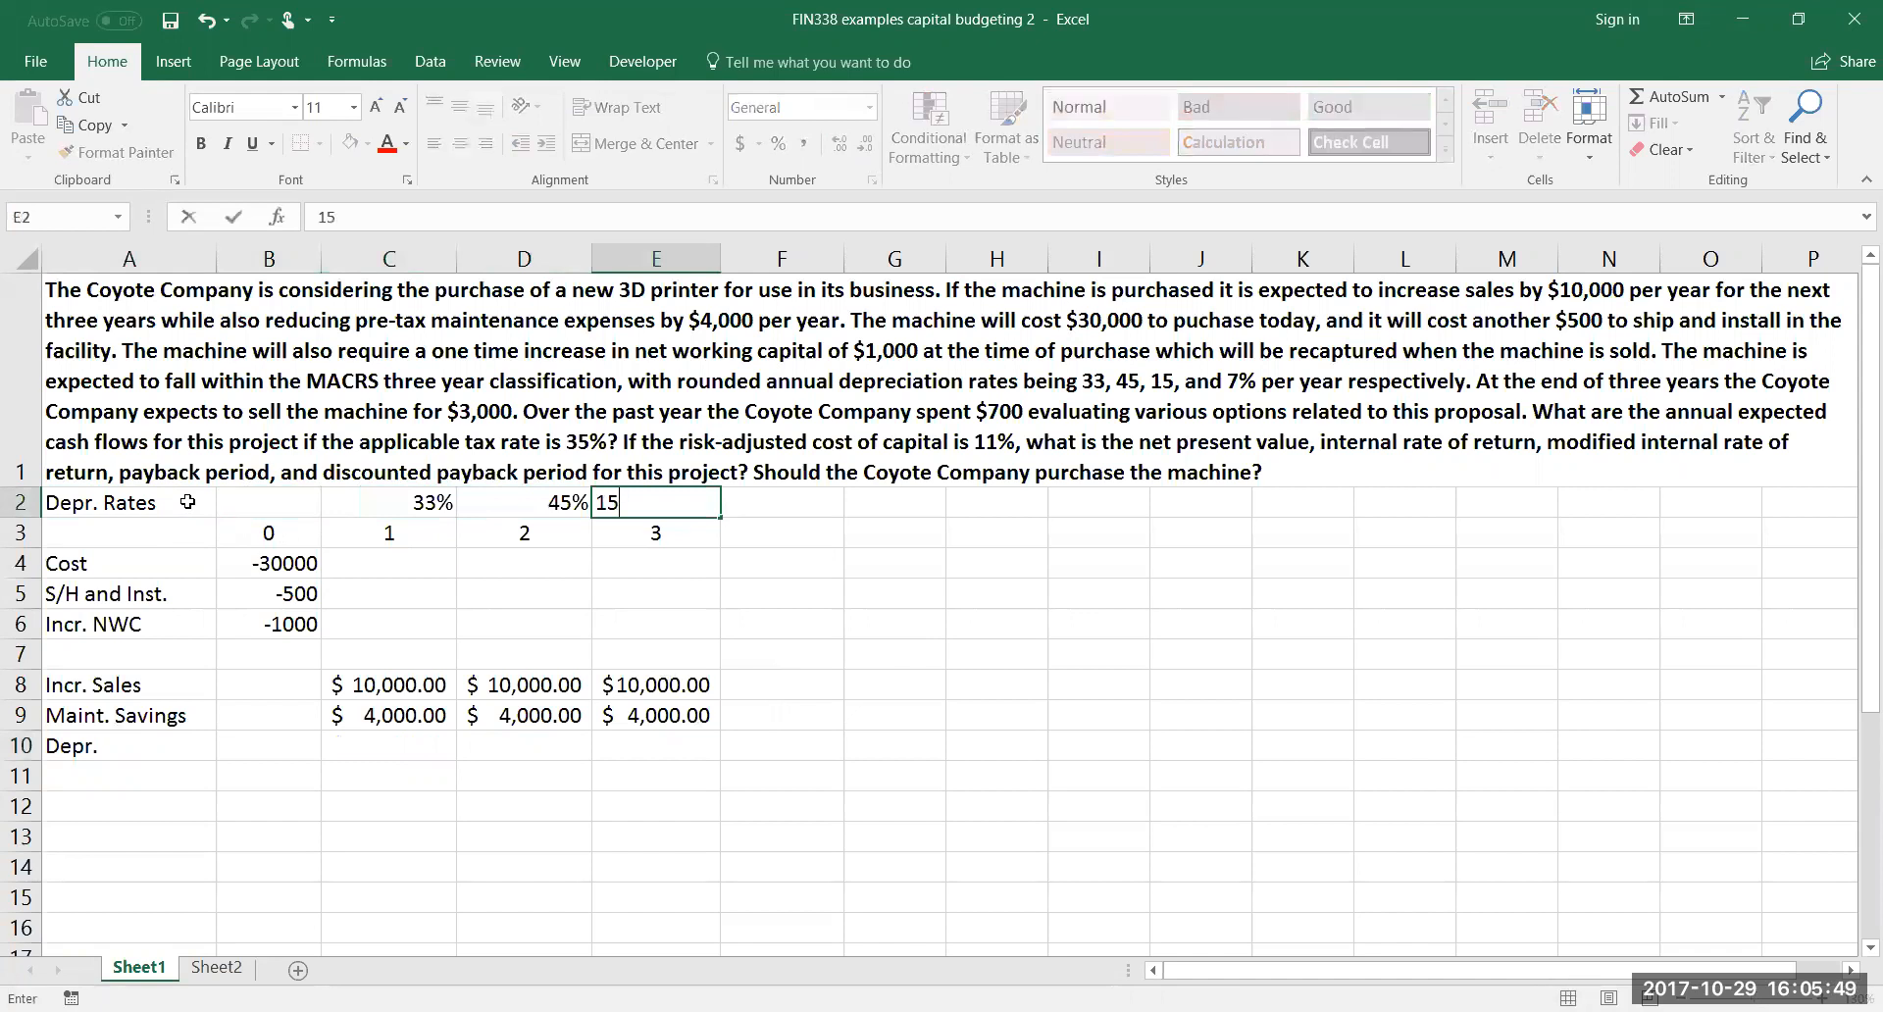
type("%")
key("Tab")
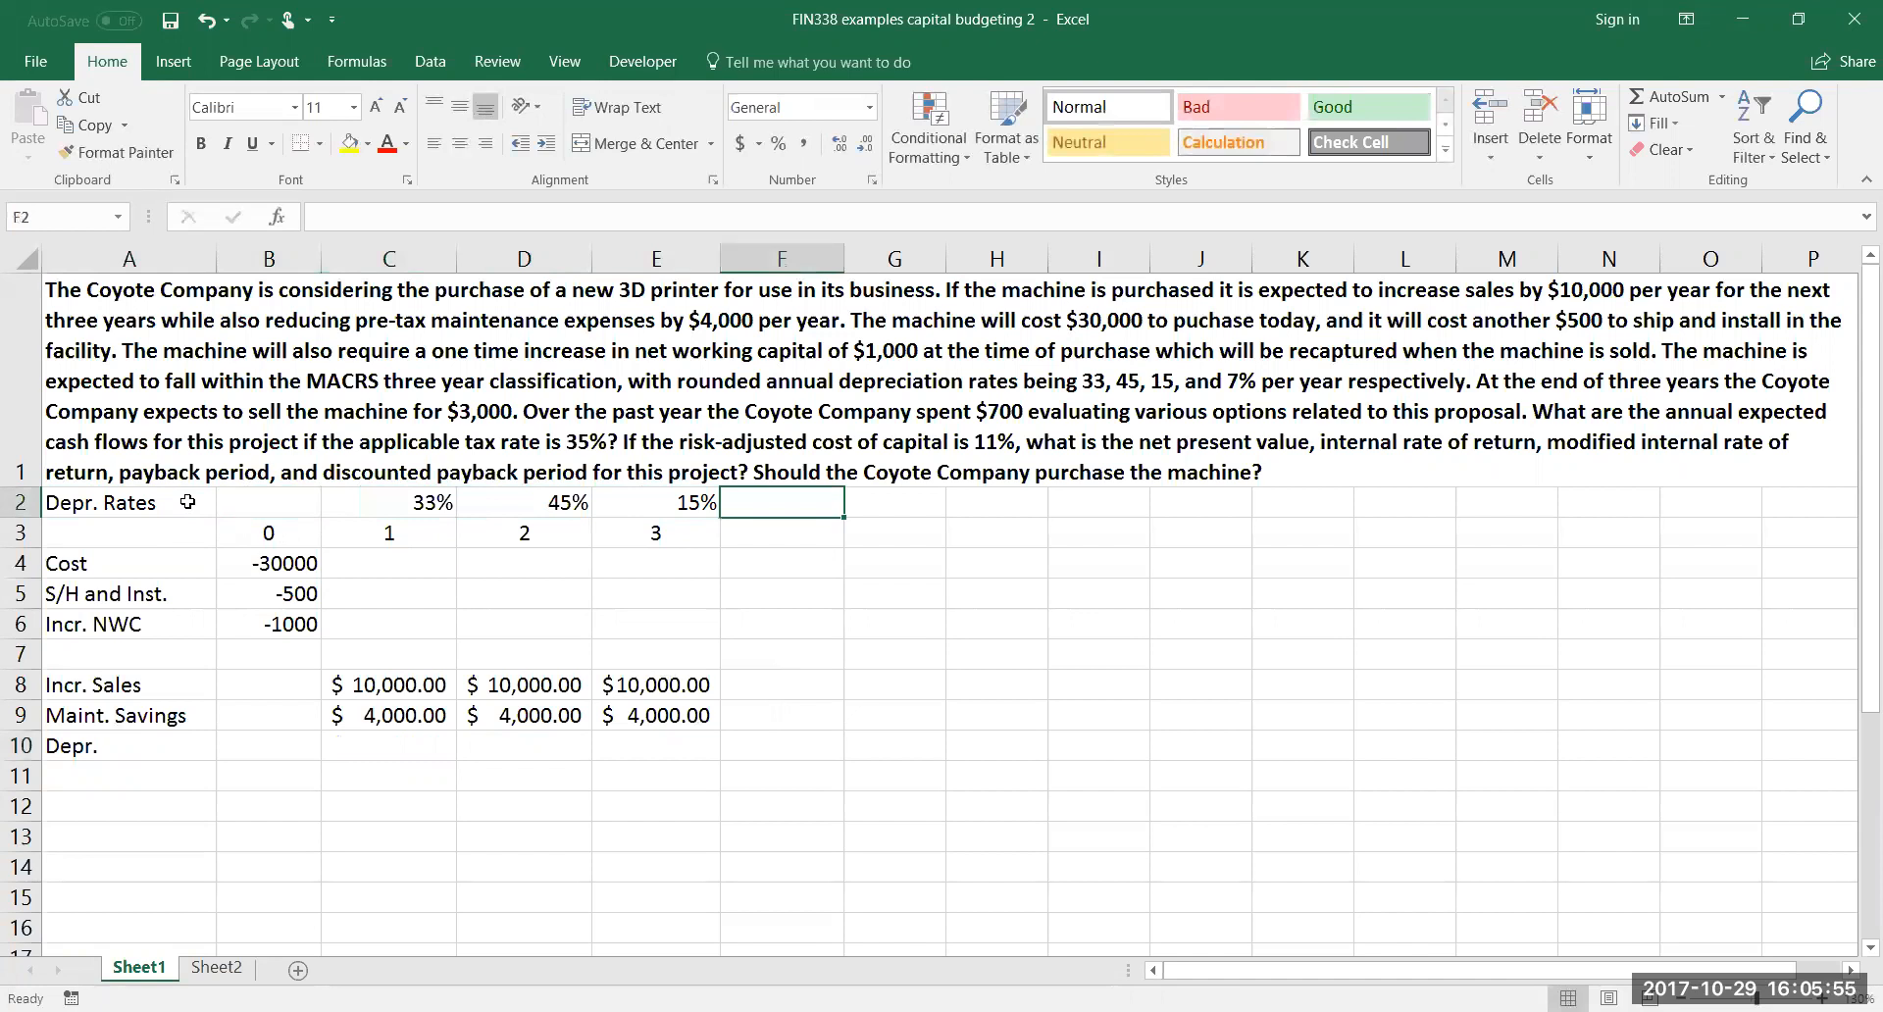
type("7%")
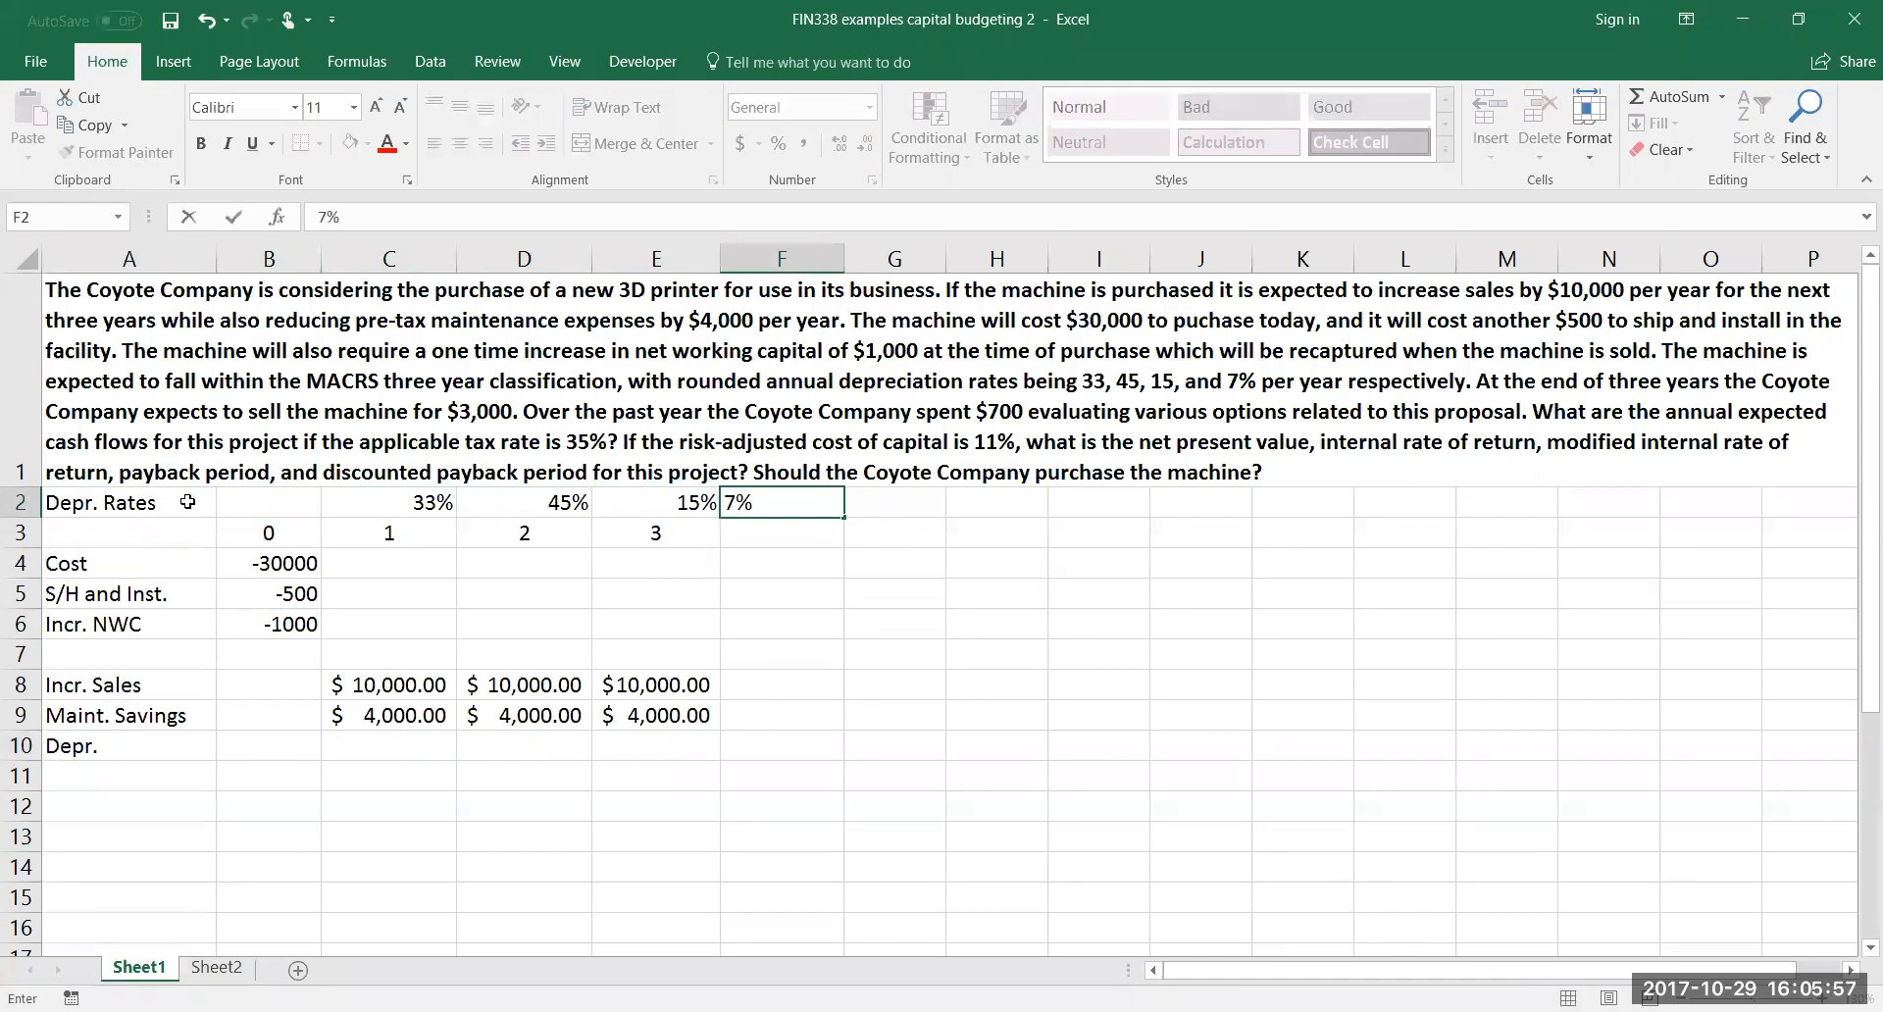
key("Return")
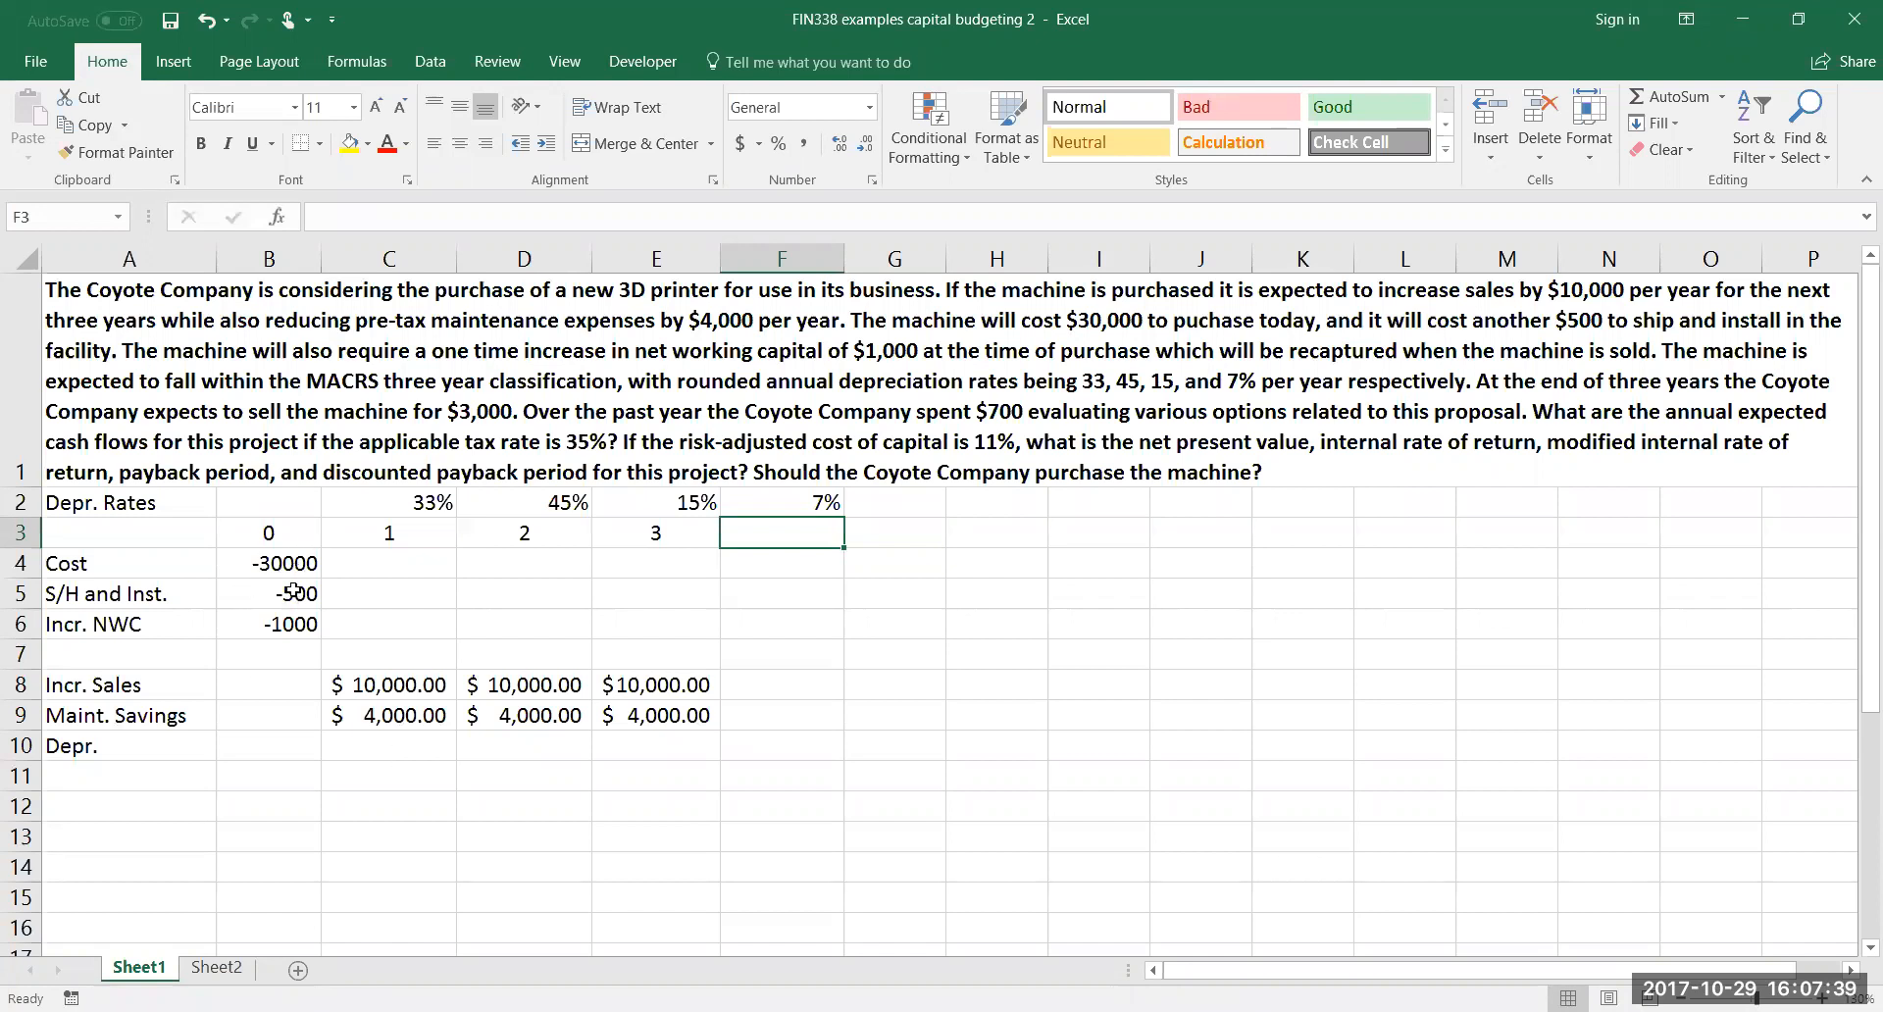
Calculate year 1 depreciation in C10 with the formula =SUM(B4:B5)*C2
left_click(356, 742)
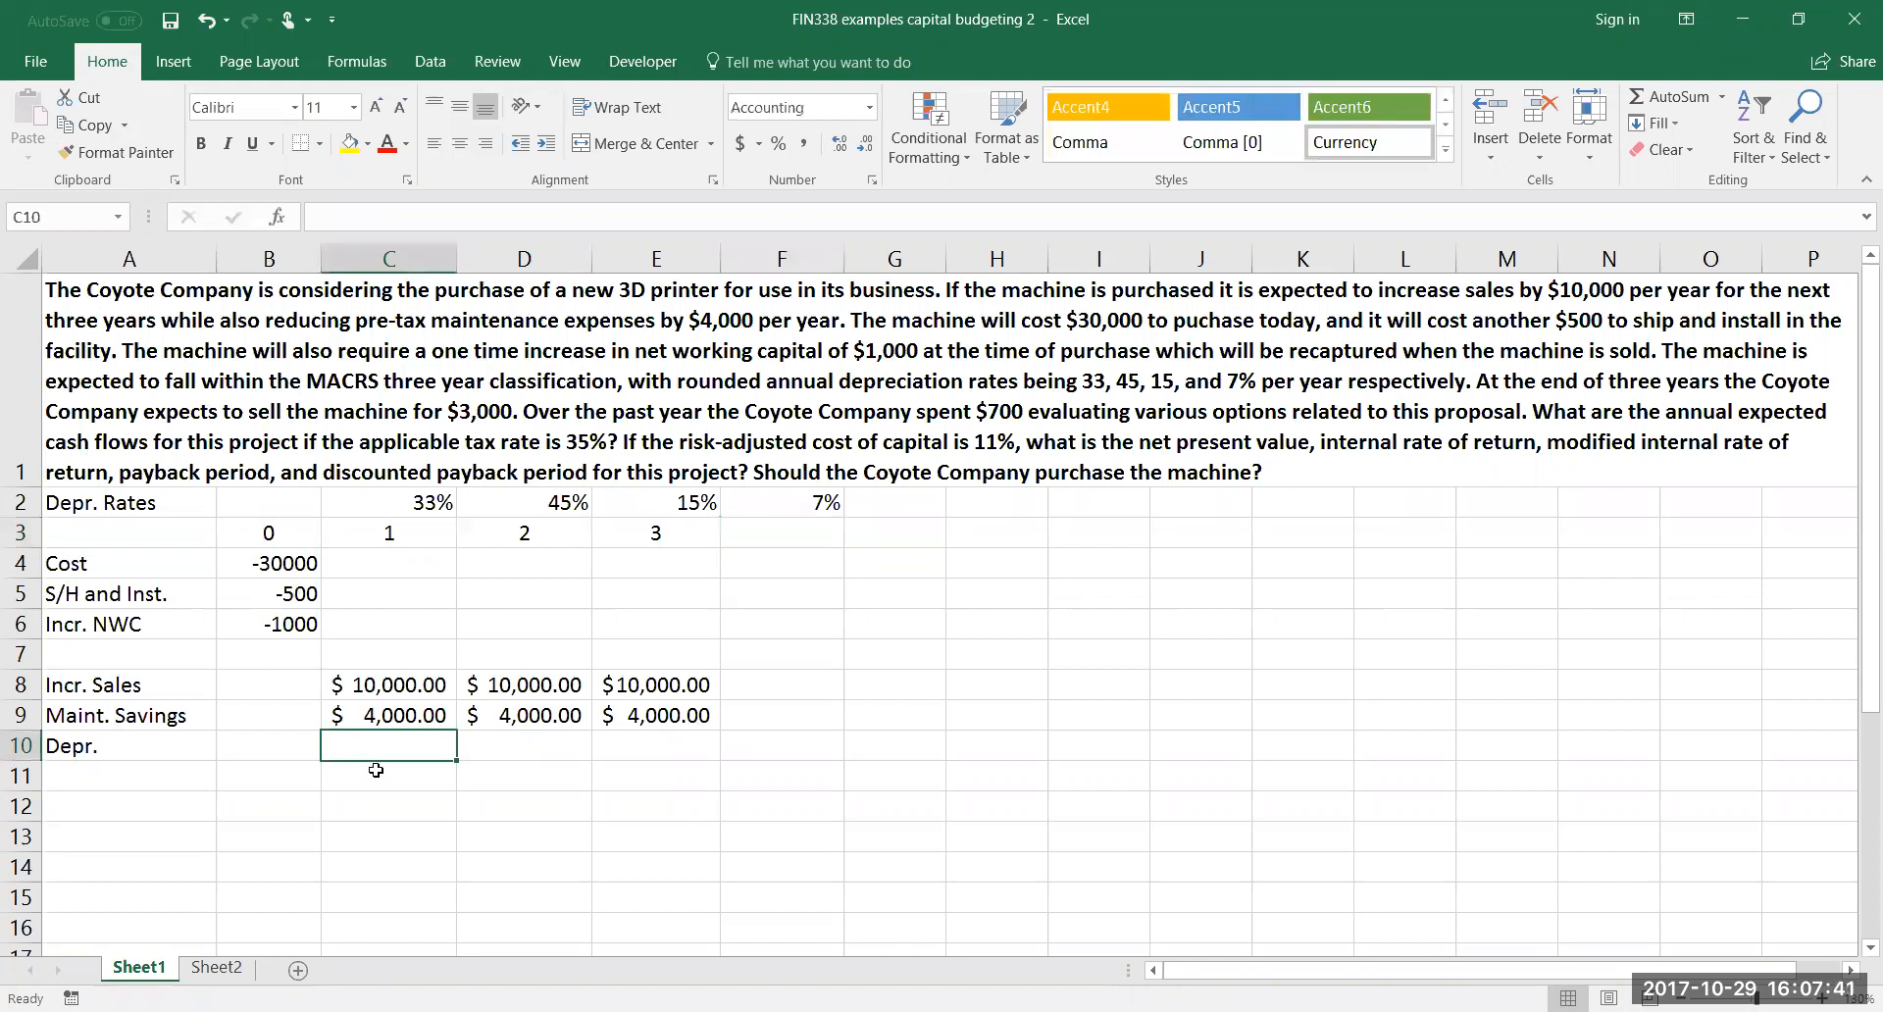
type("=")
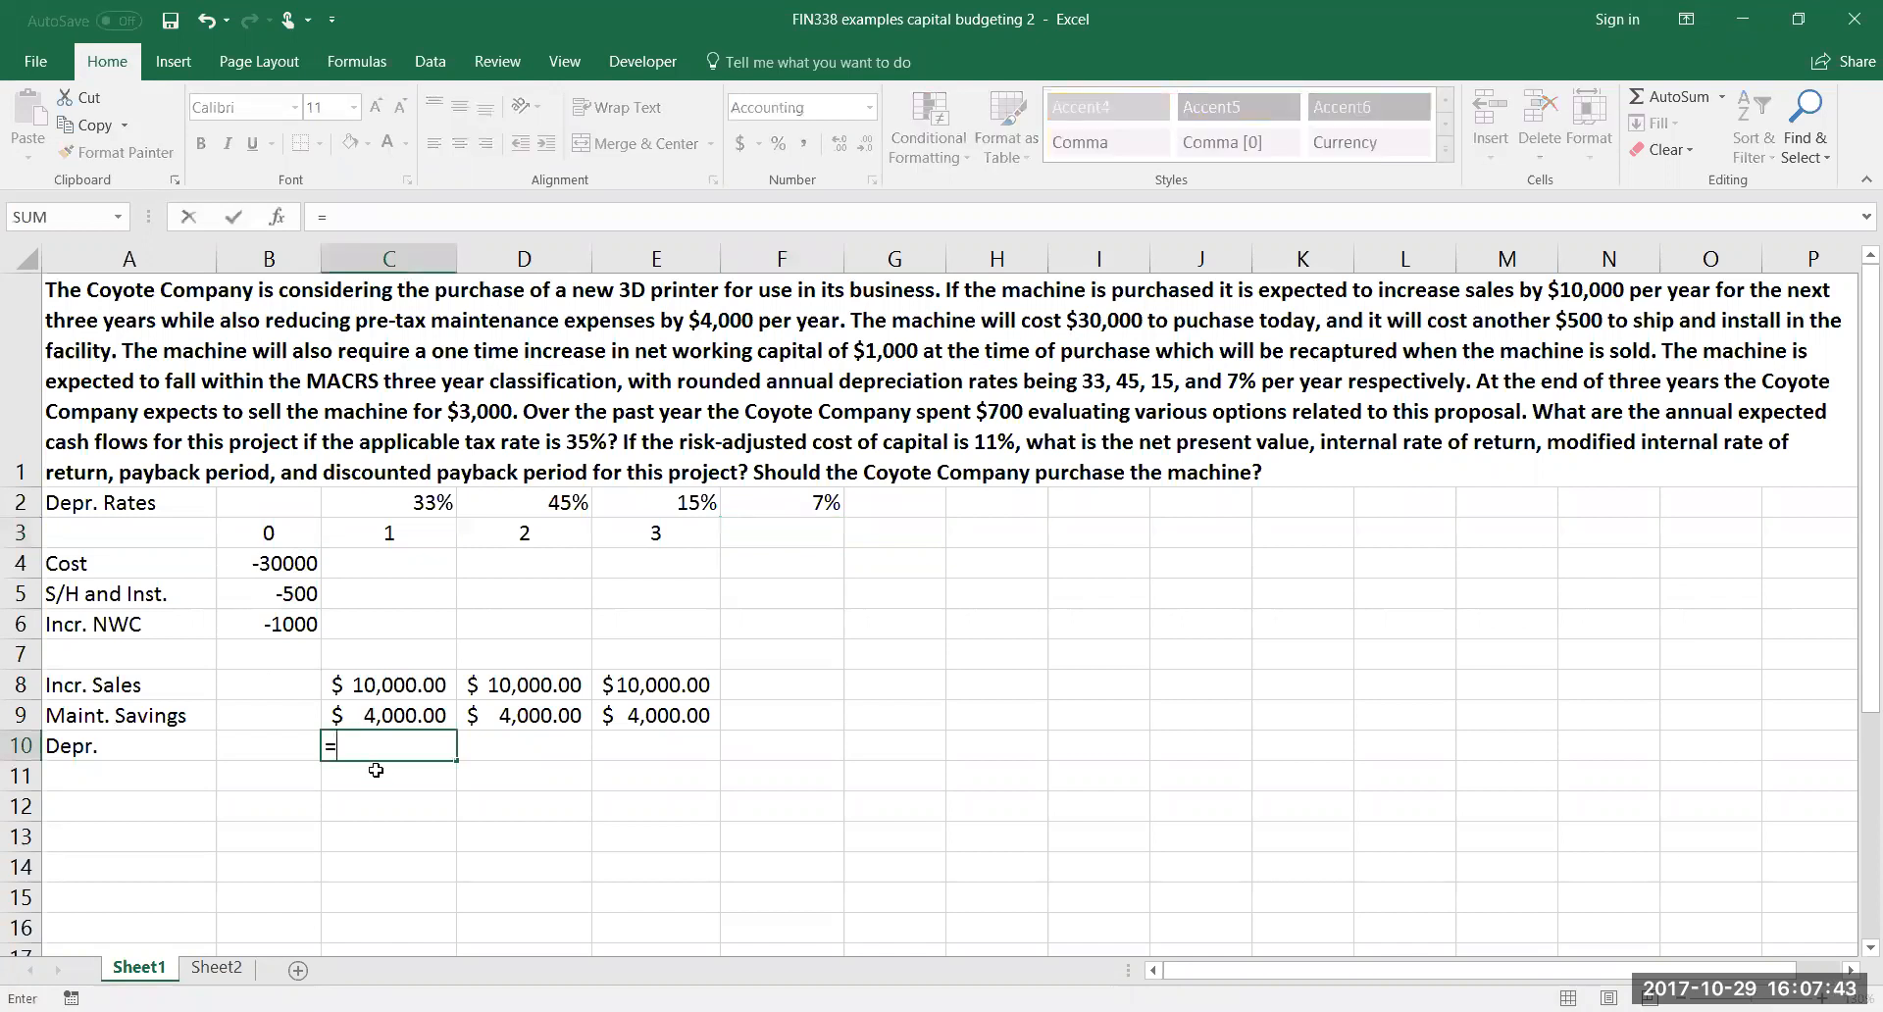
type("sum(")
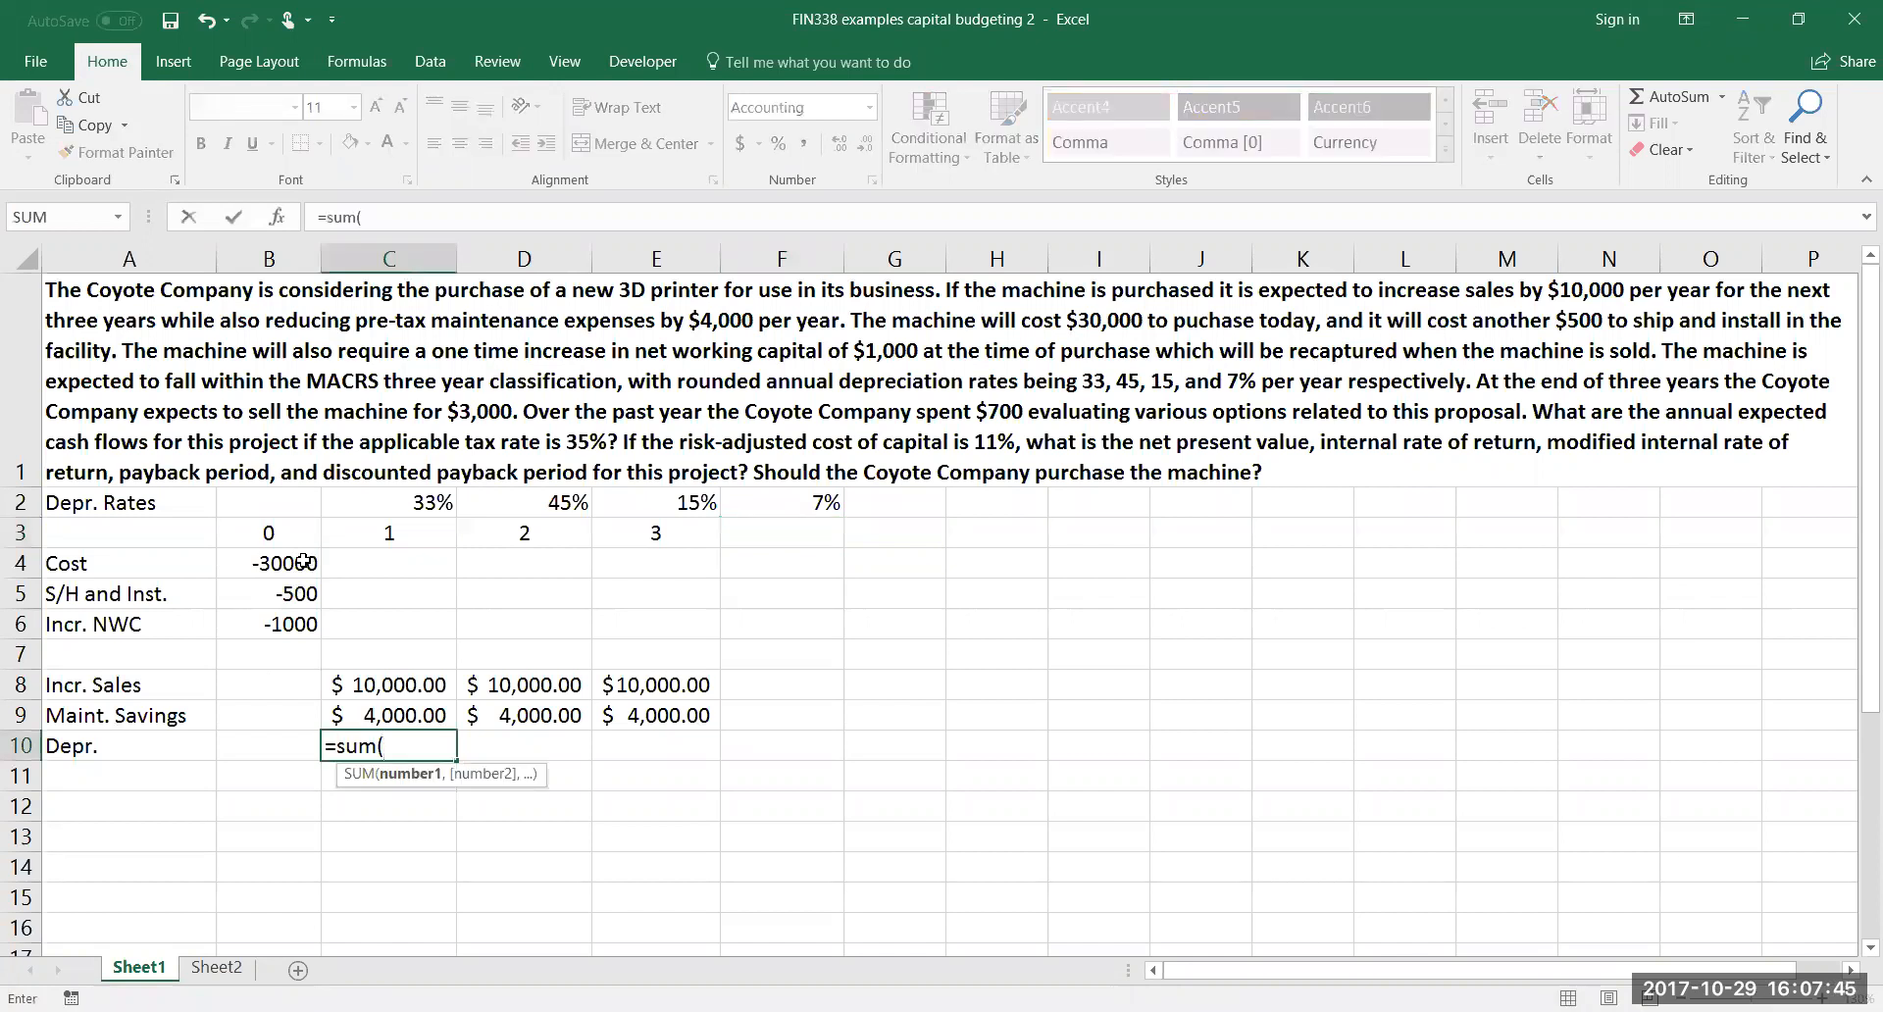
left_click(297, 573)
left_click_drag(297, 586, 322, 598)
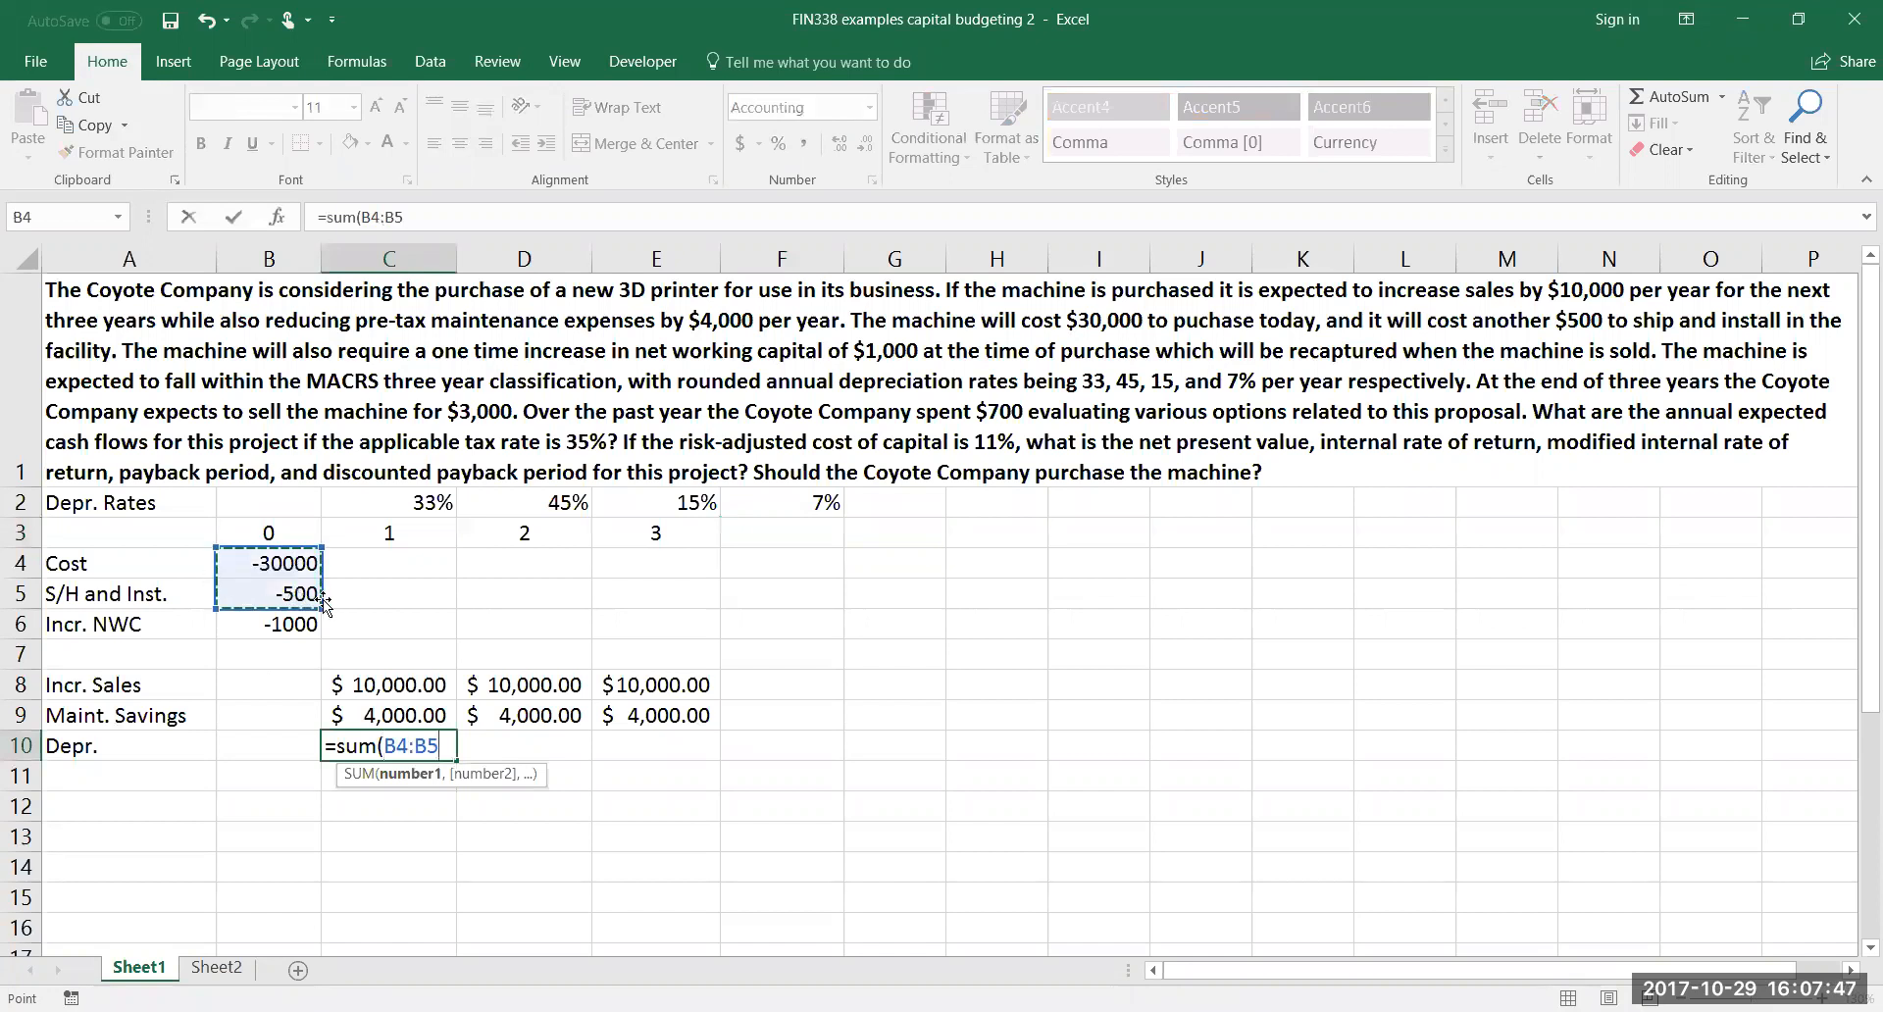
type(")*")
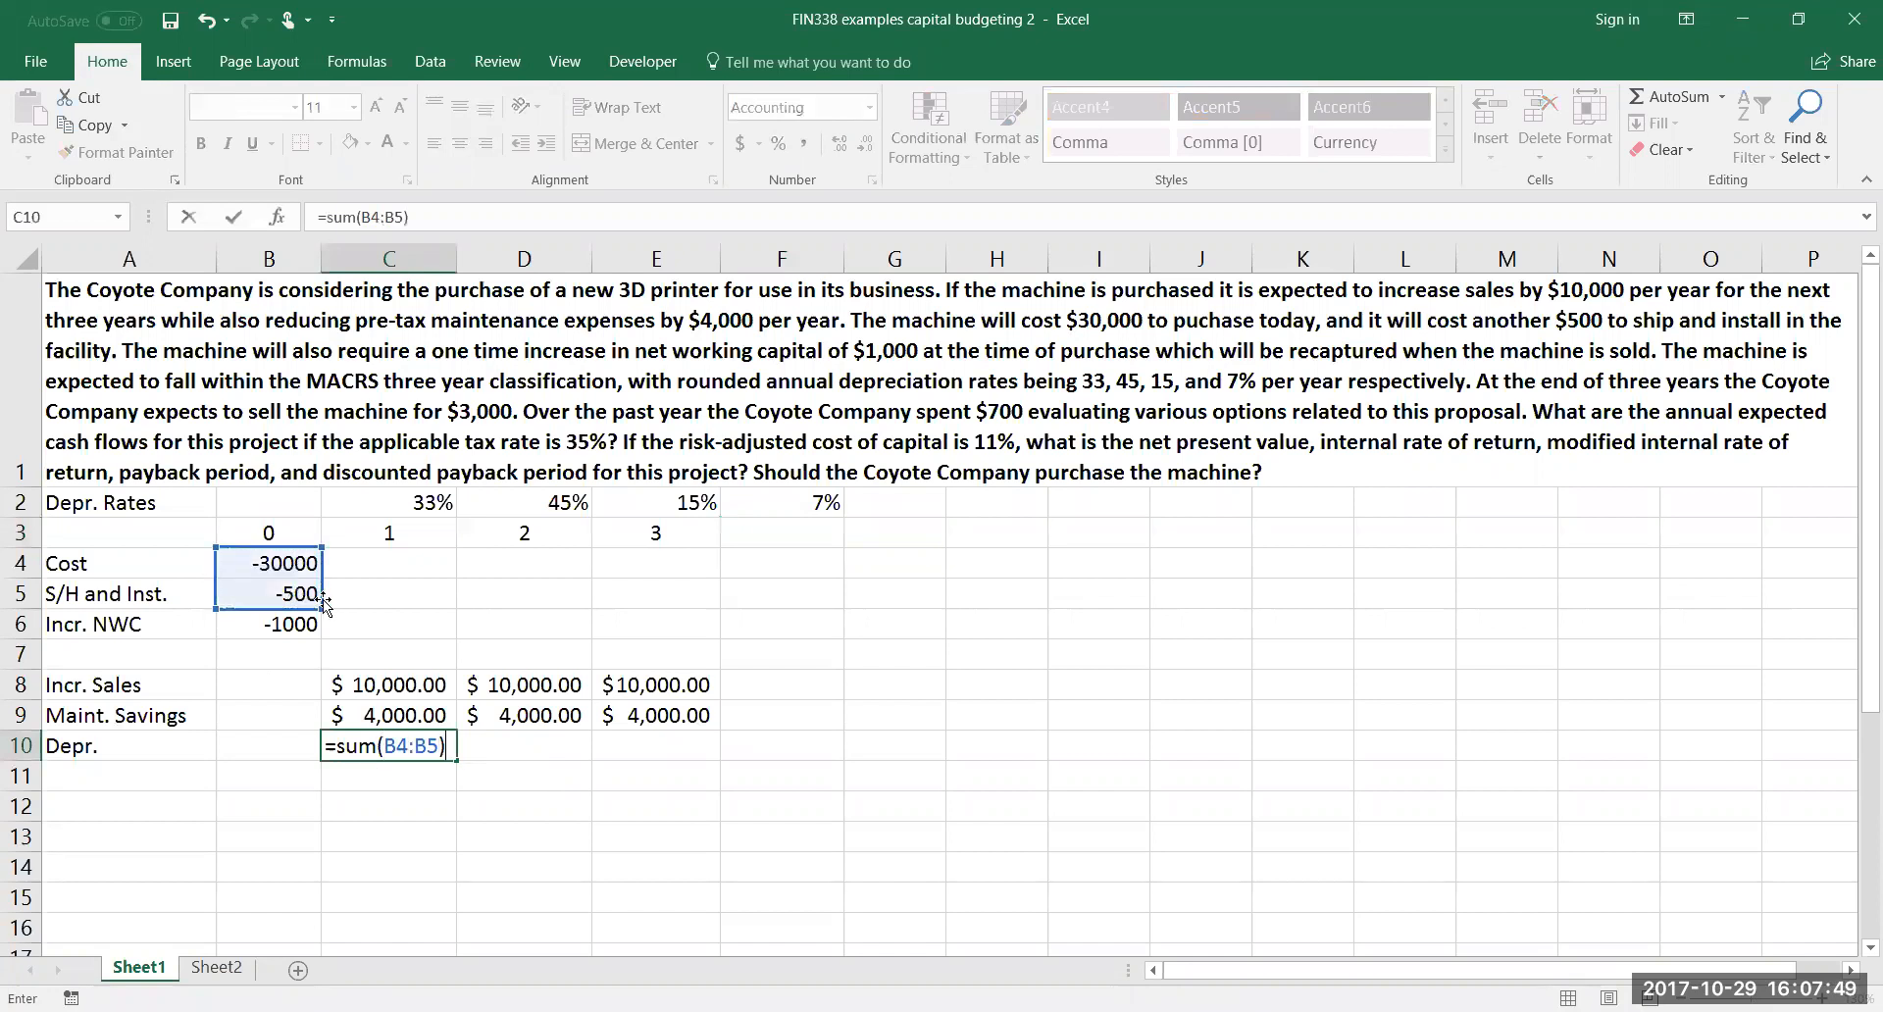
left_click(394, 496)
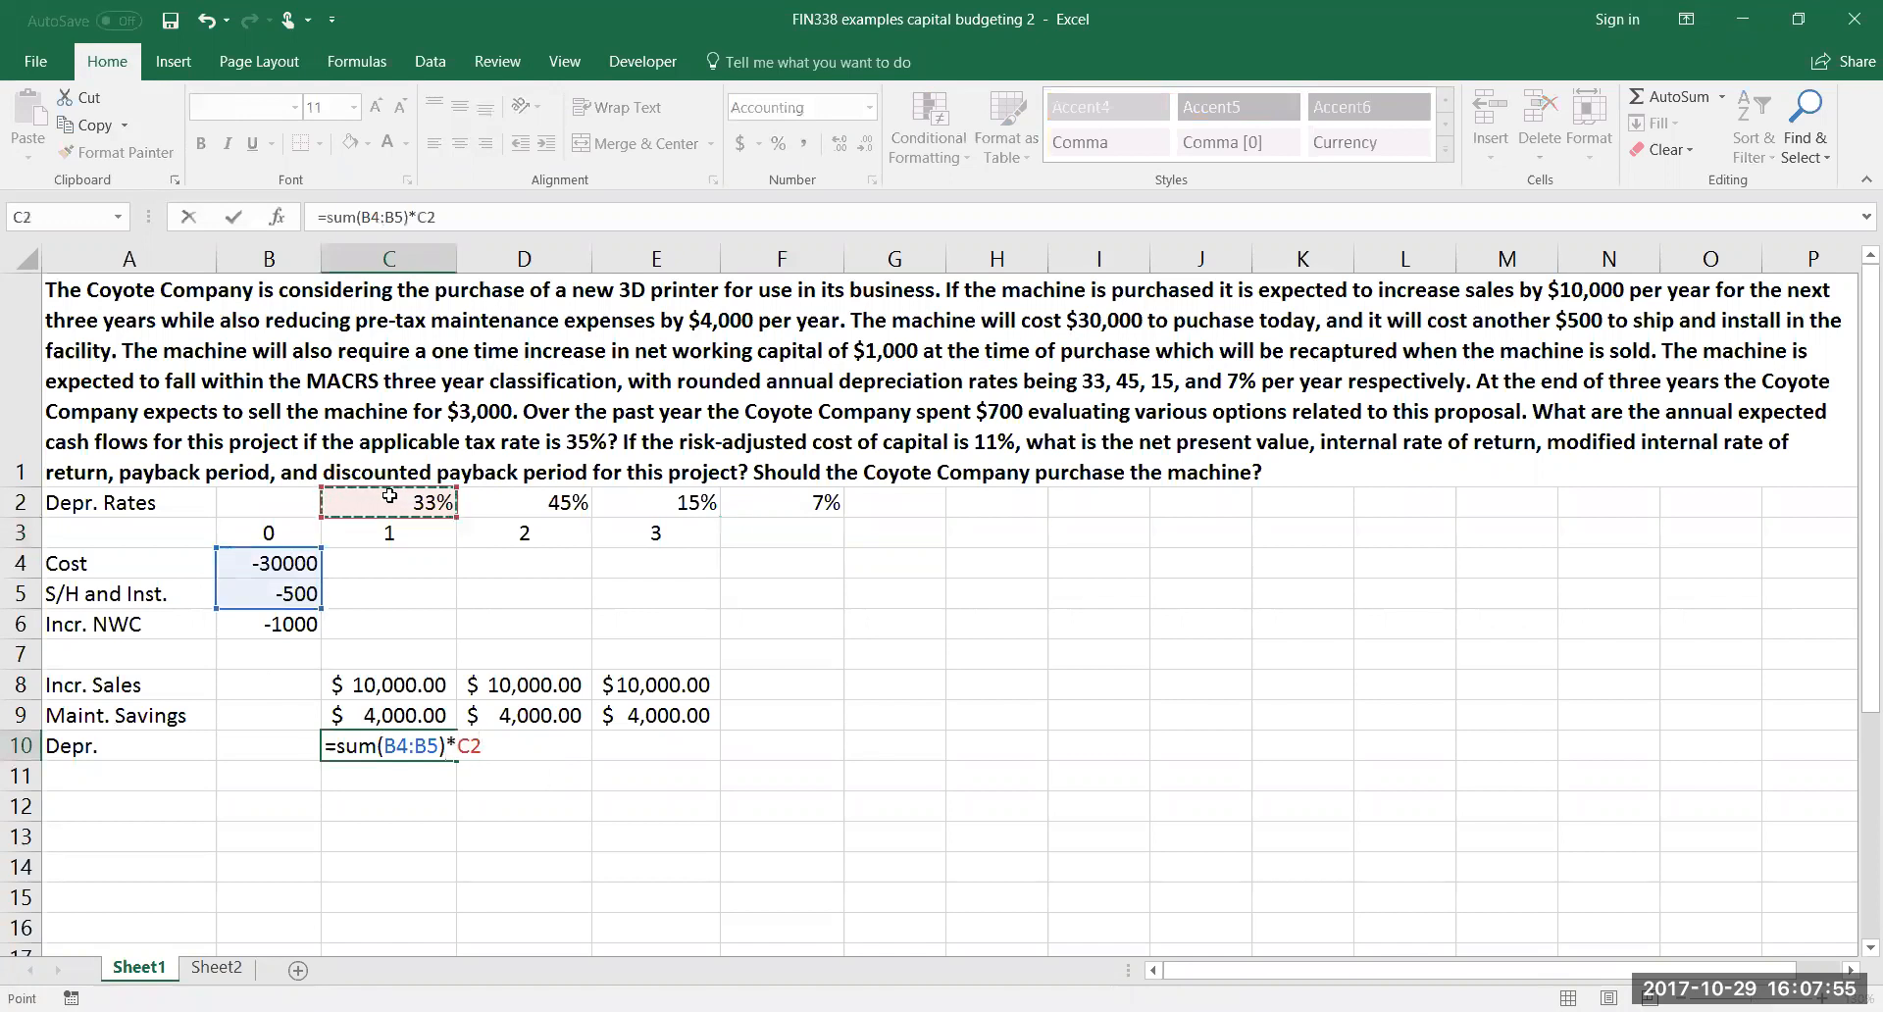
key("Return")
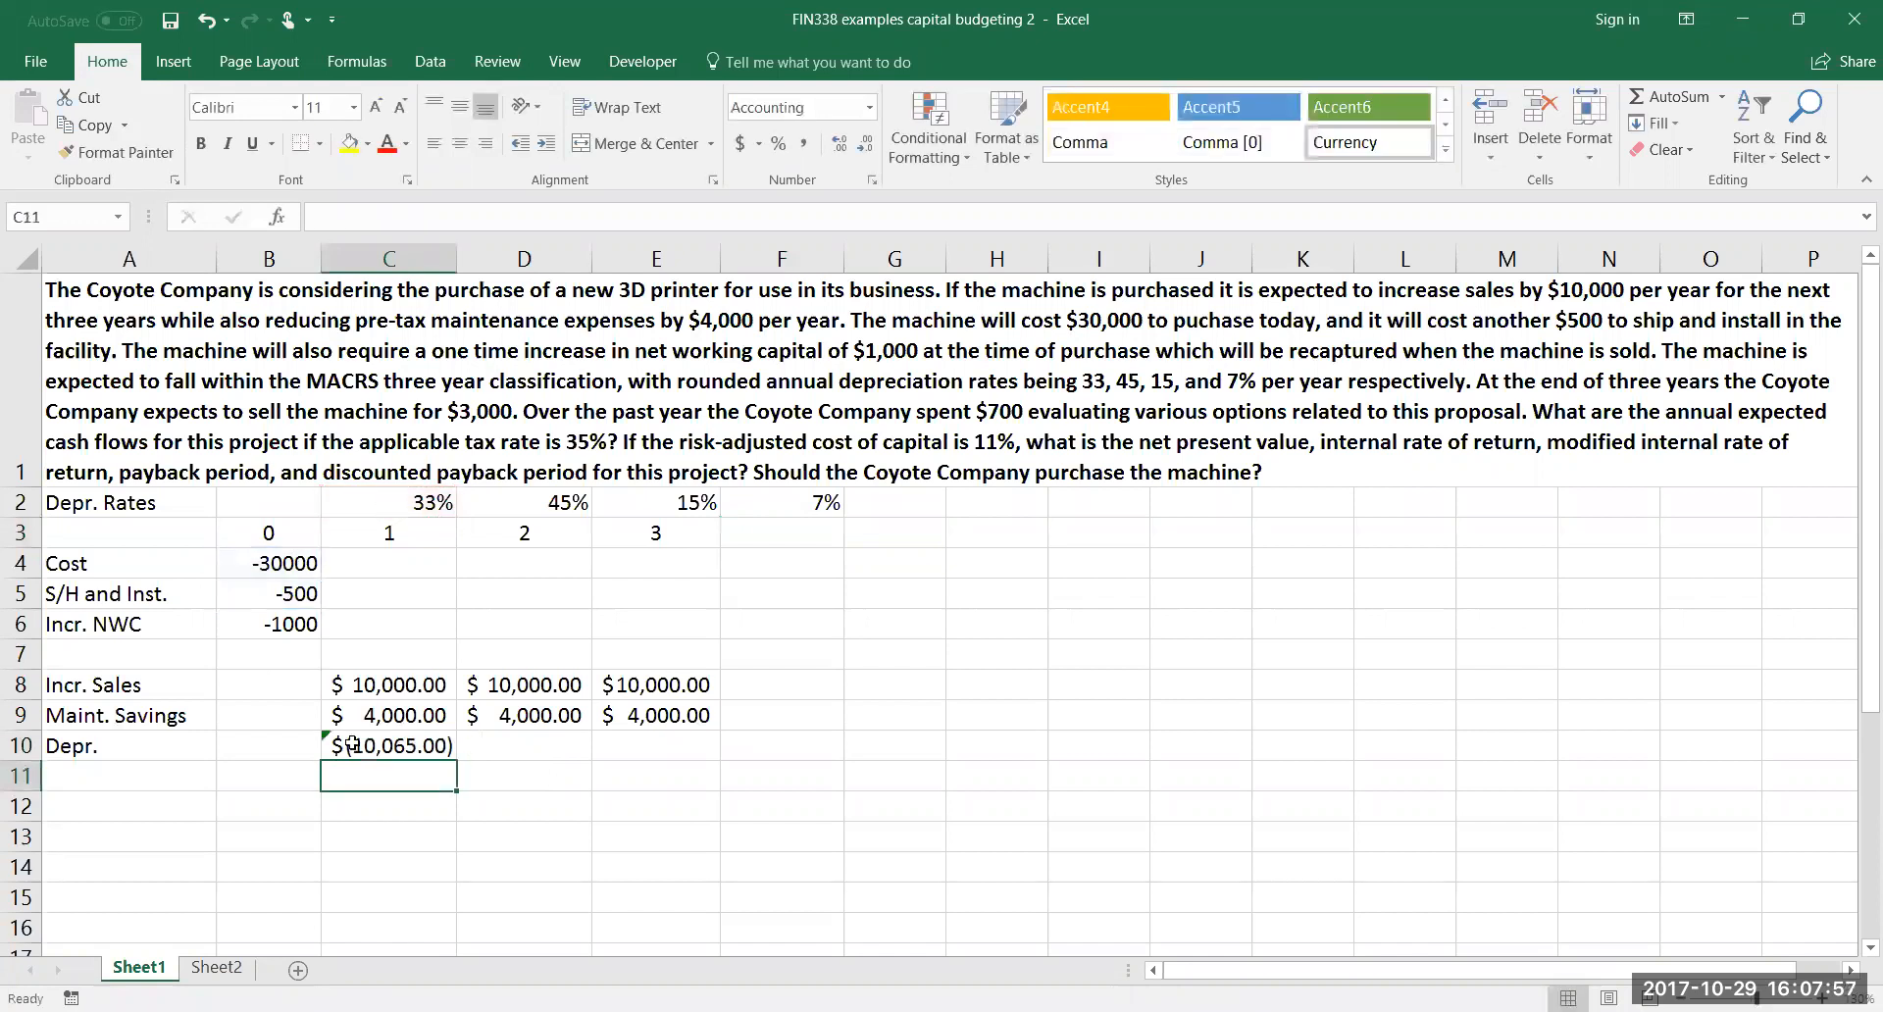
Fill the C10 depreciation formula across to E10 and inspect the cell references in D10
left_click(435, 756)
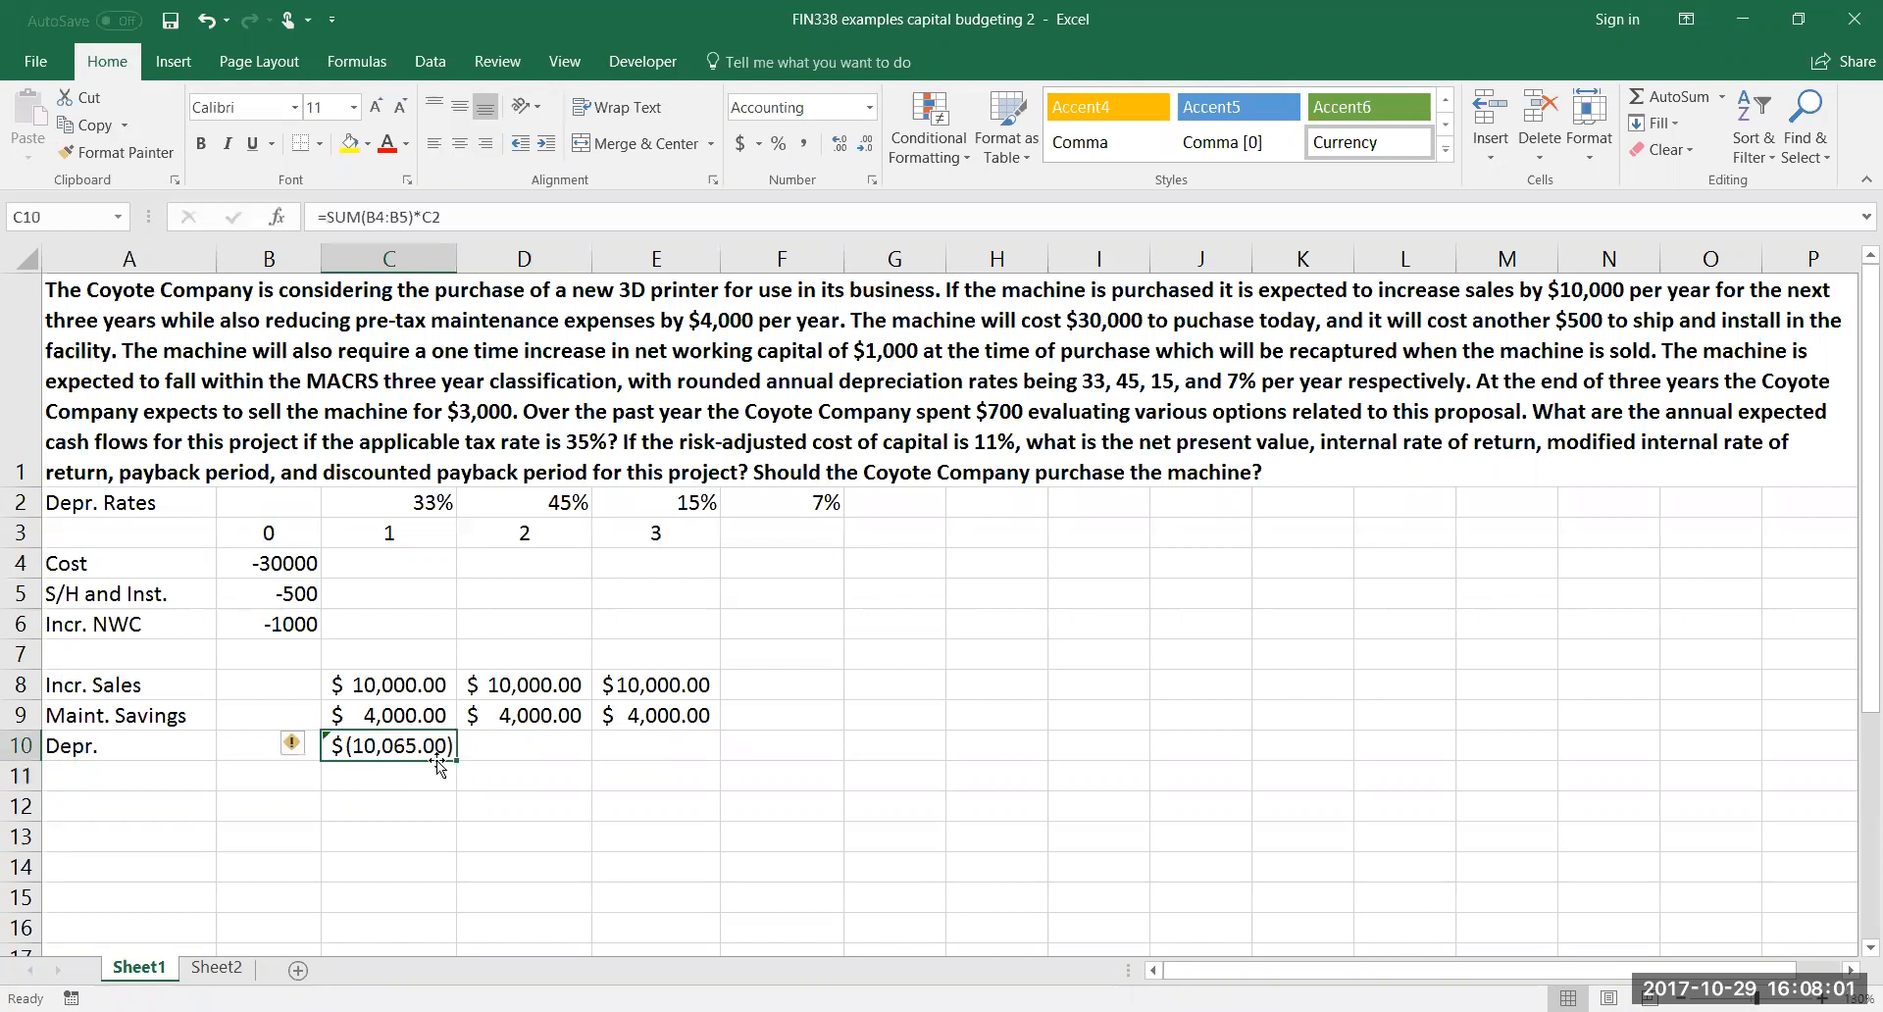
left_click_drag(456, 761, 699, 757)
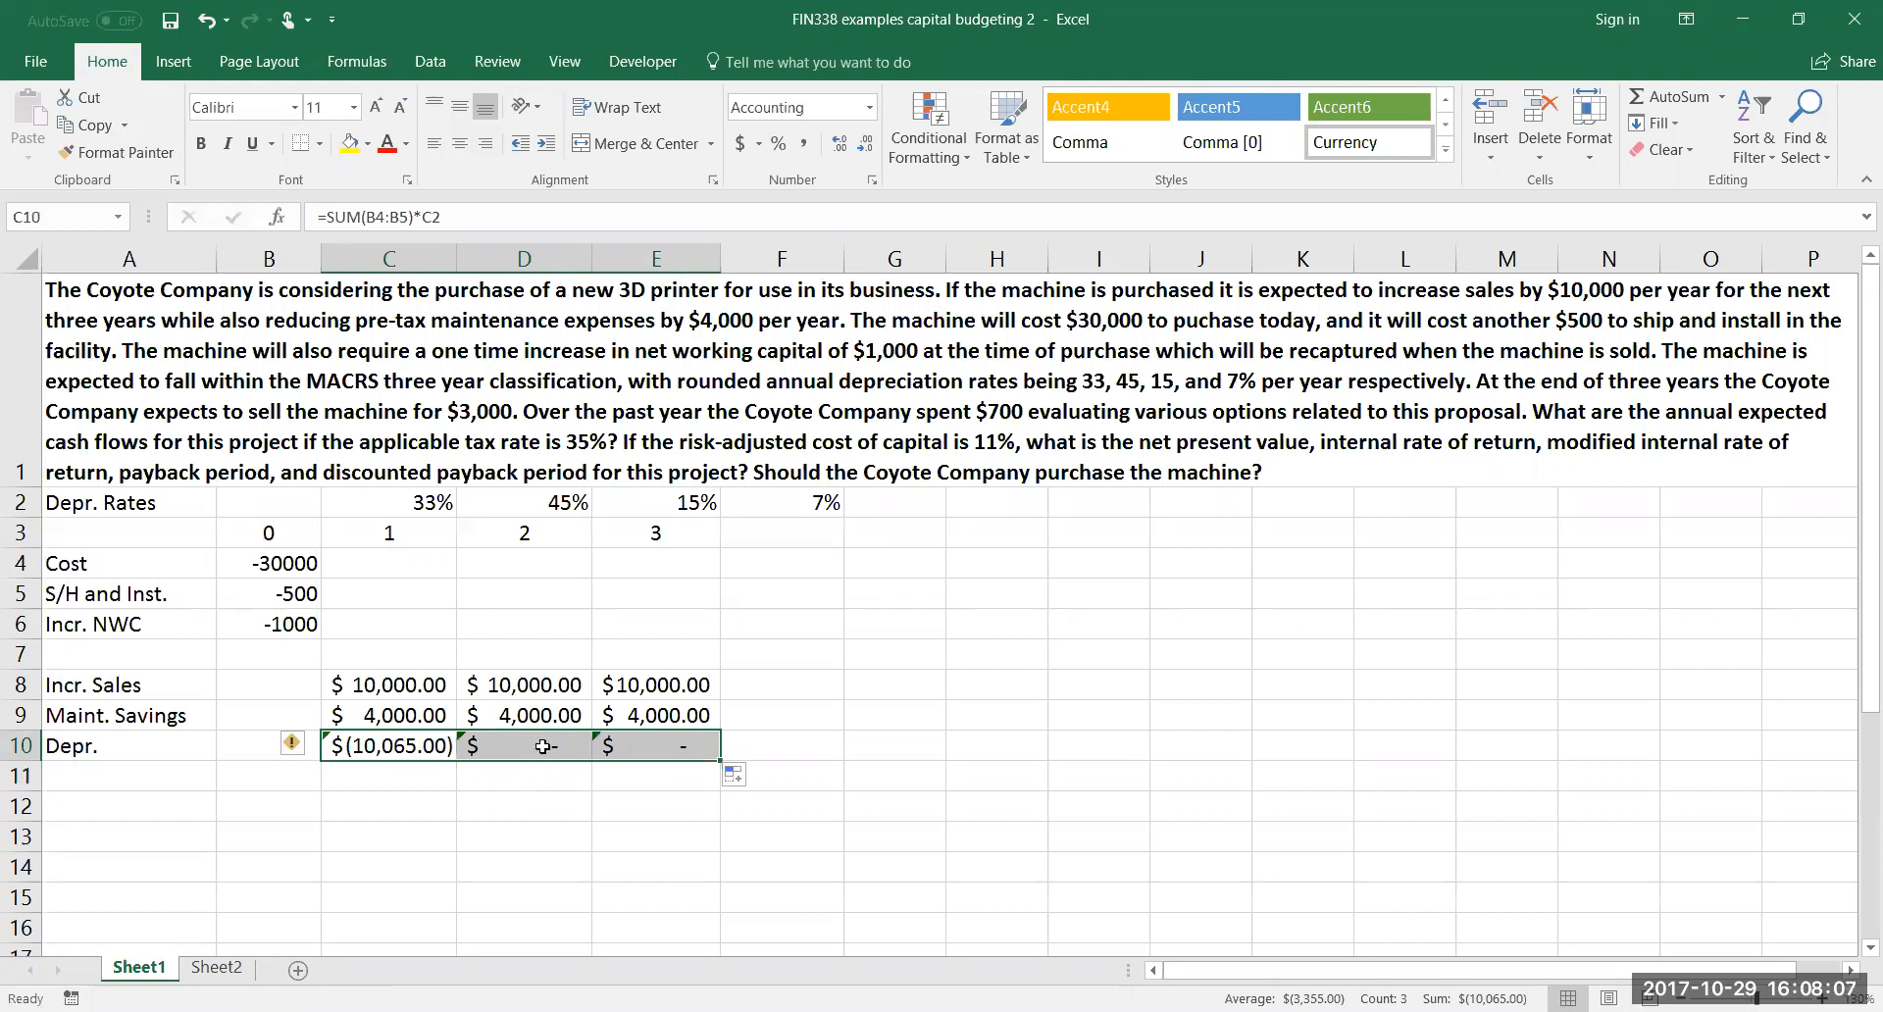
double_click(542, 746)
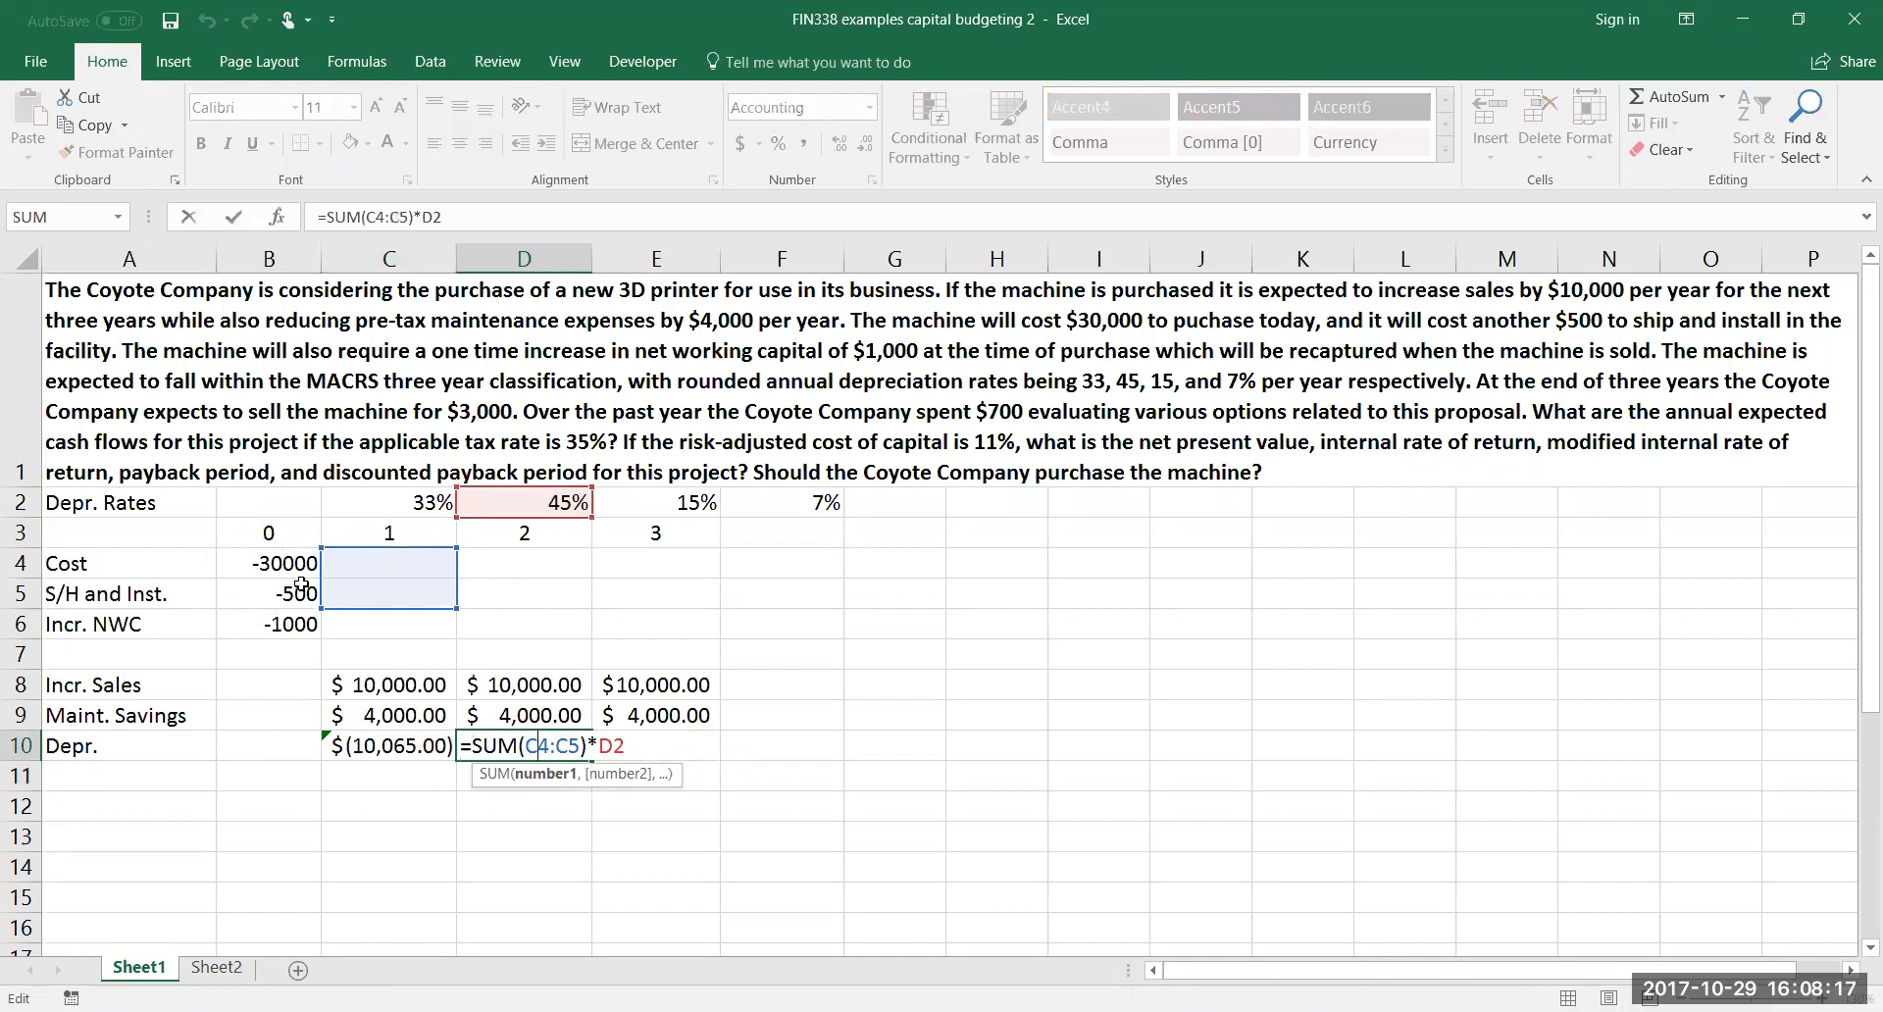
key("Return")
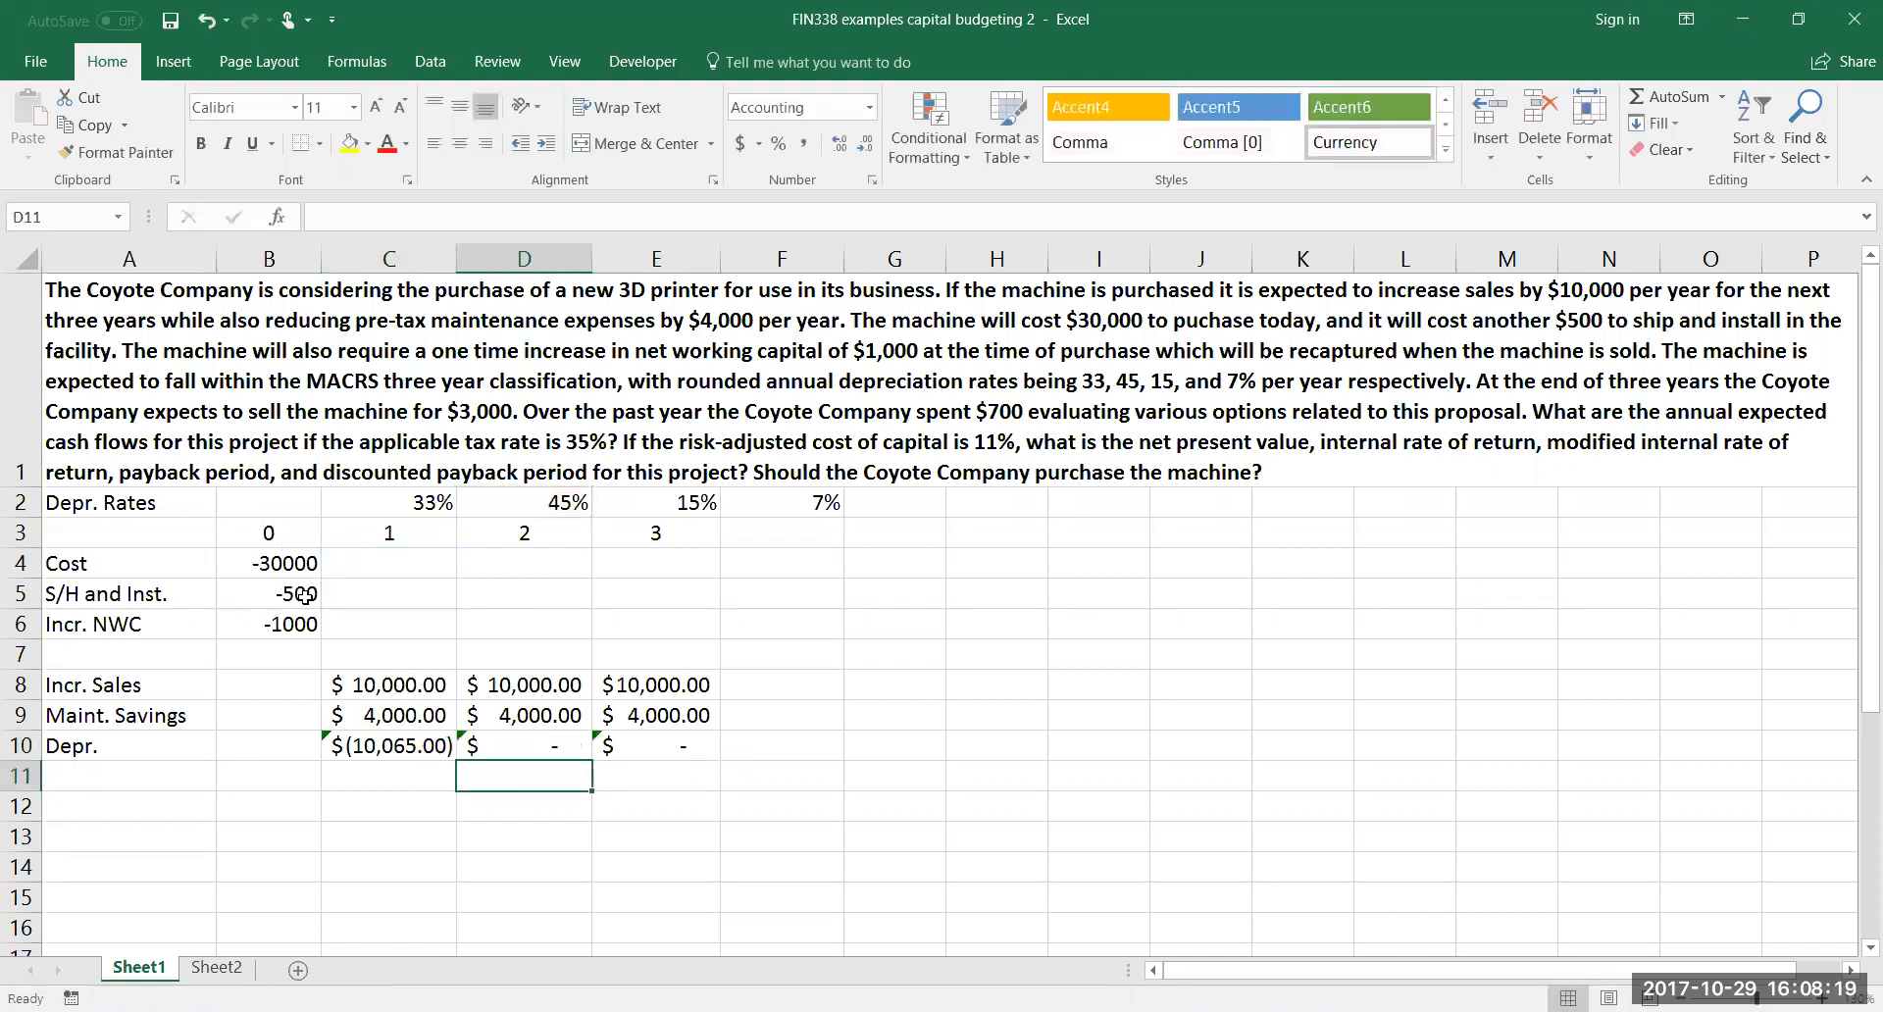
Make the cost range in the C10 depreciation formula absolute, giving =SUM($B$4:$B$5)*C2
double_click(361, 742)
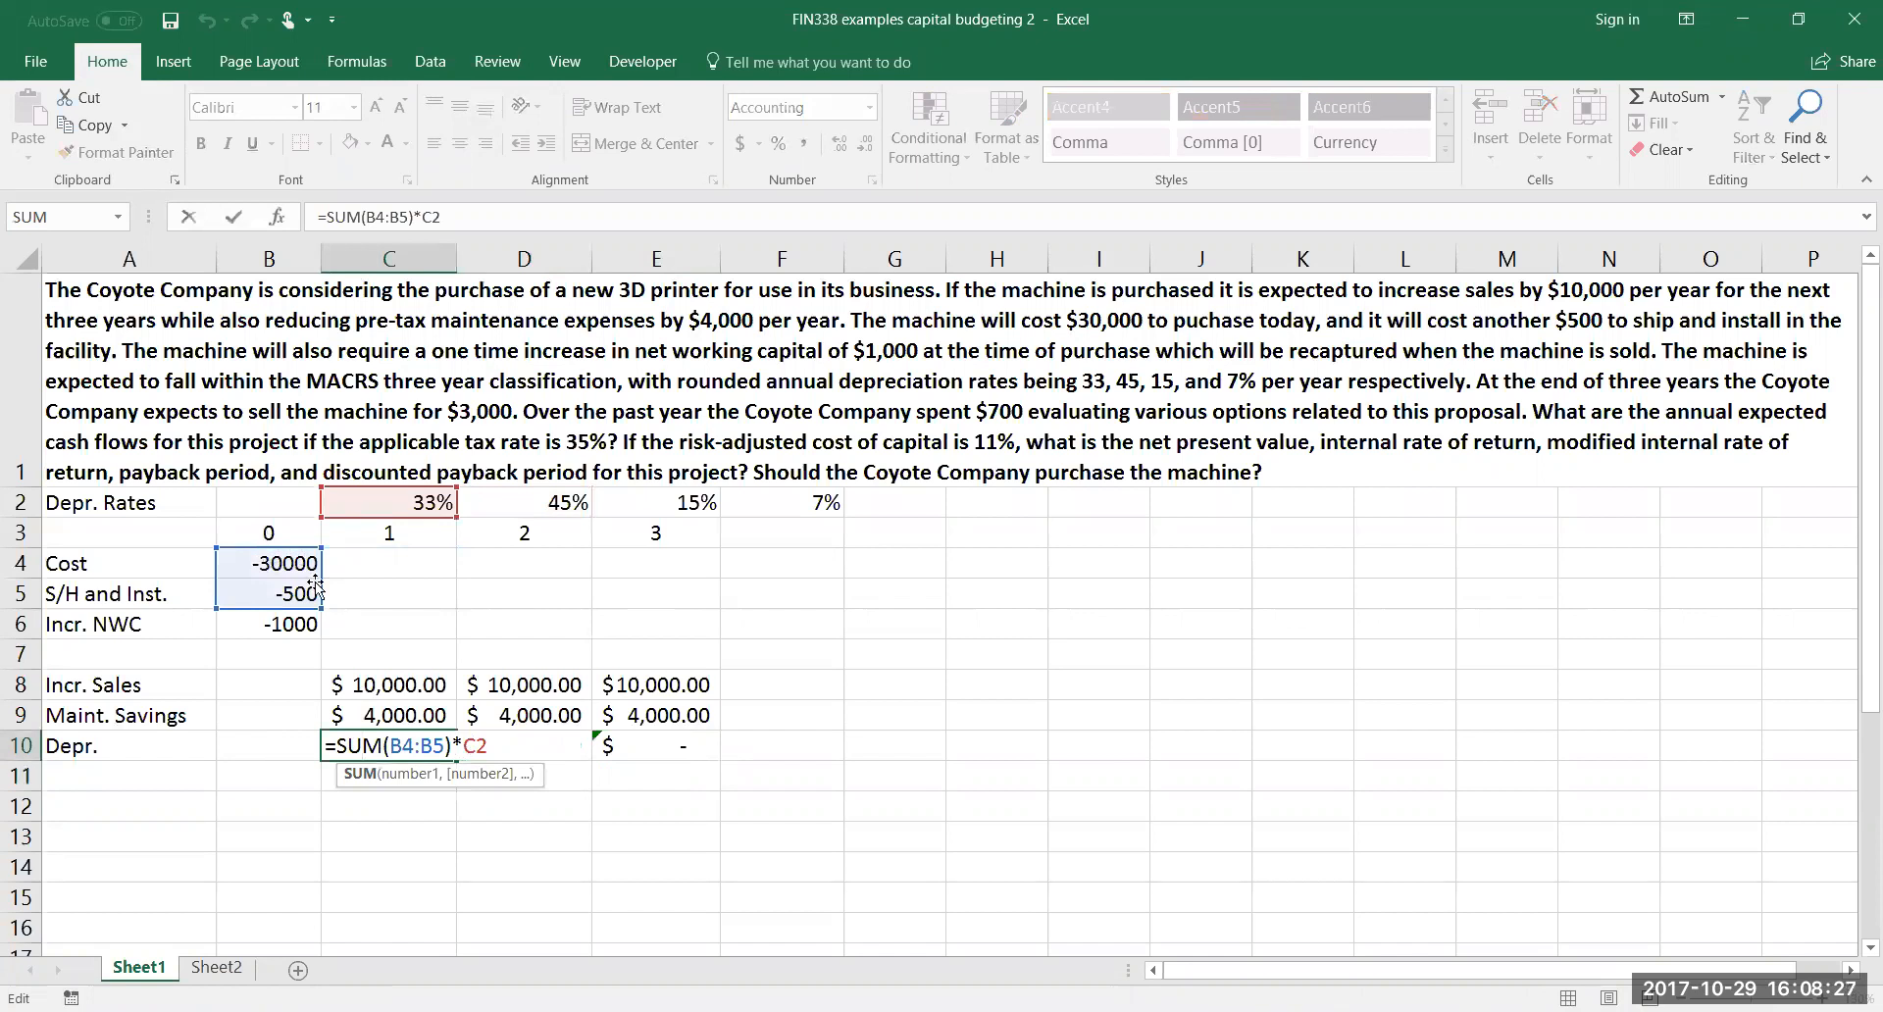
left_click_drag(402, 746, 413, 743)
left_click(406, 745)
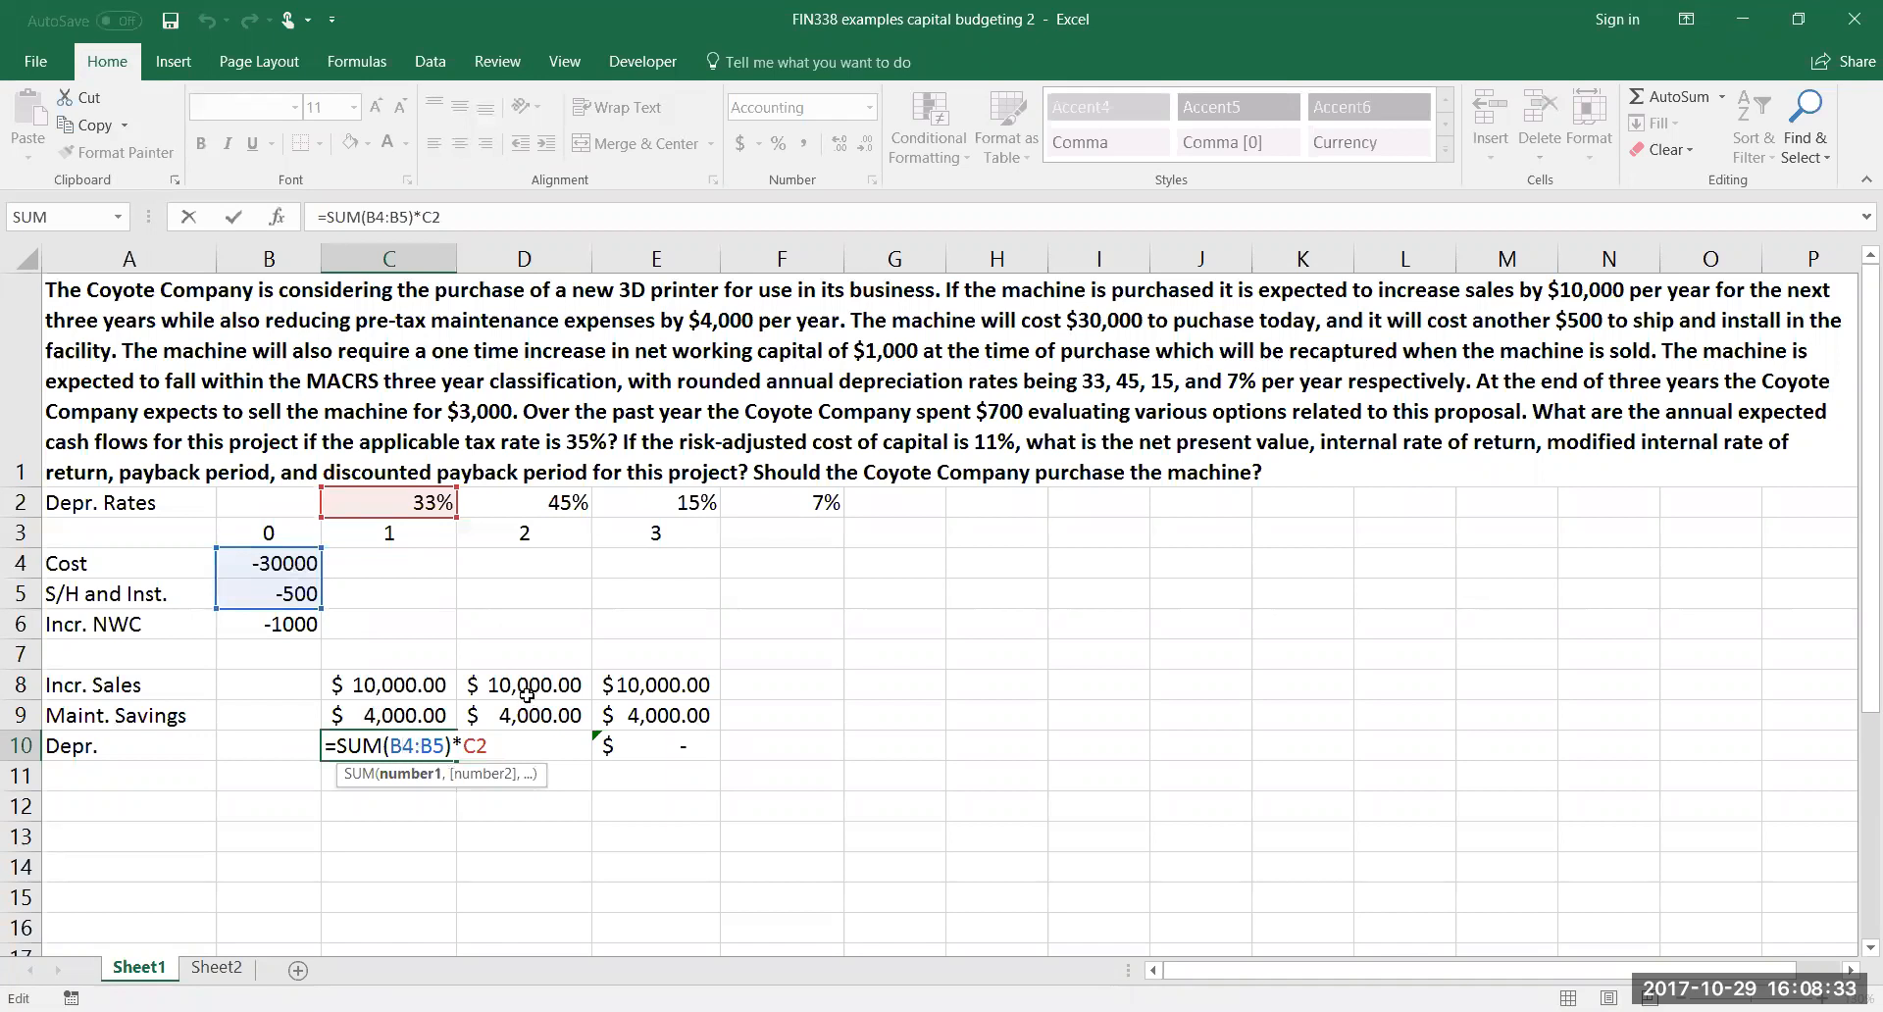
key("F4")
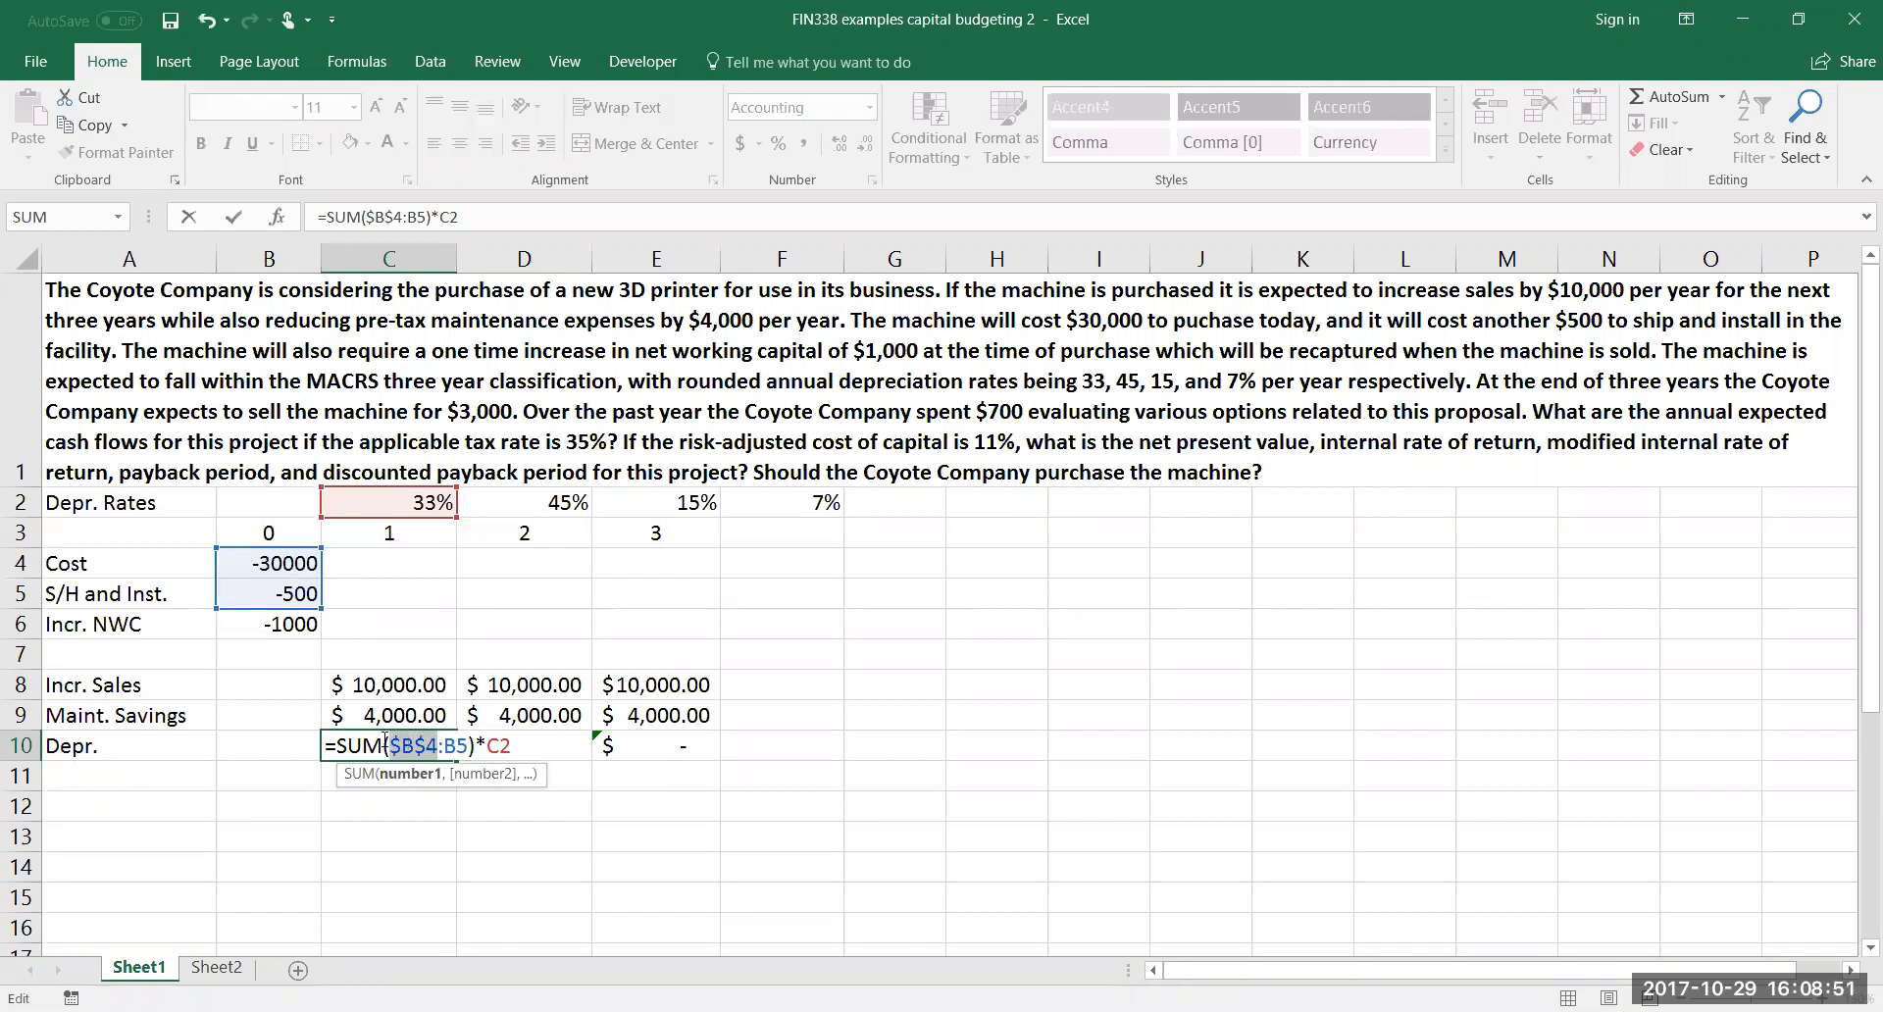
left_click(455, 745)
key("F4")
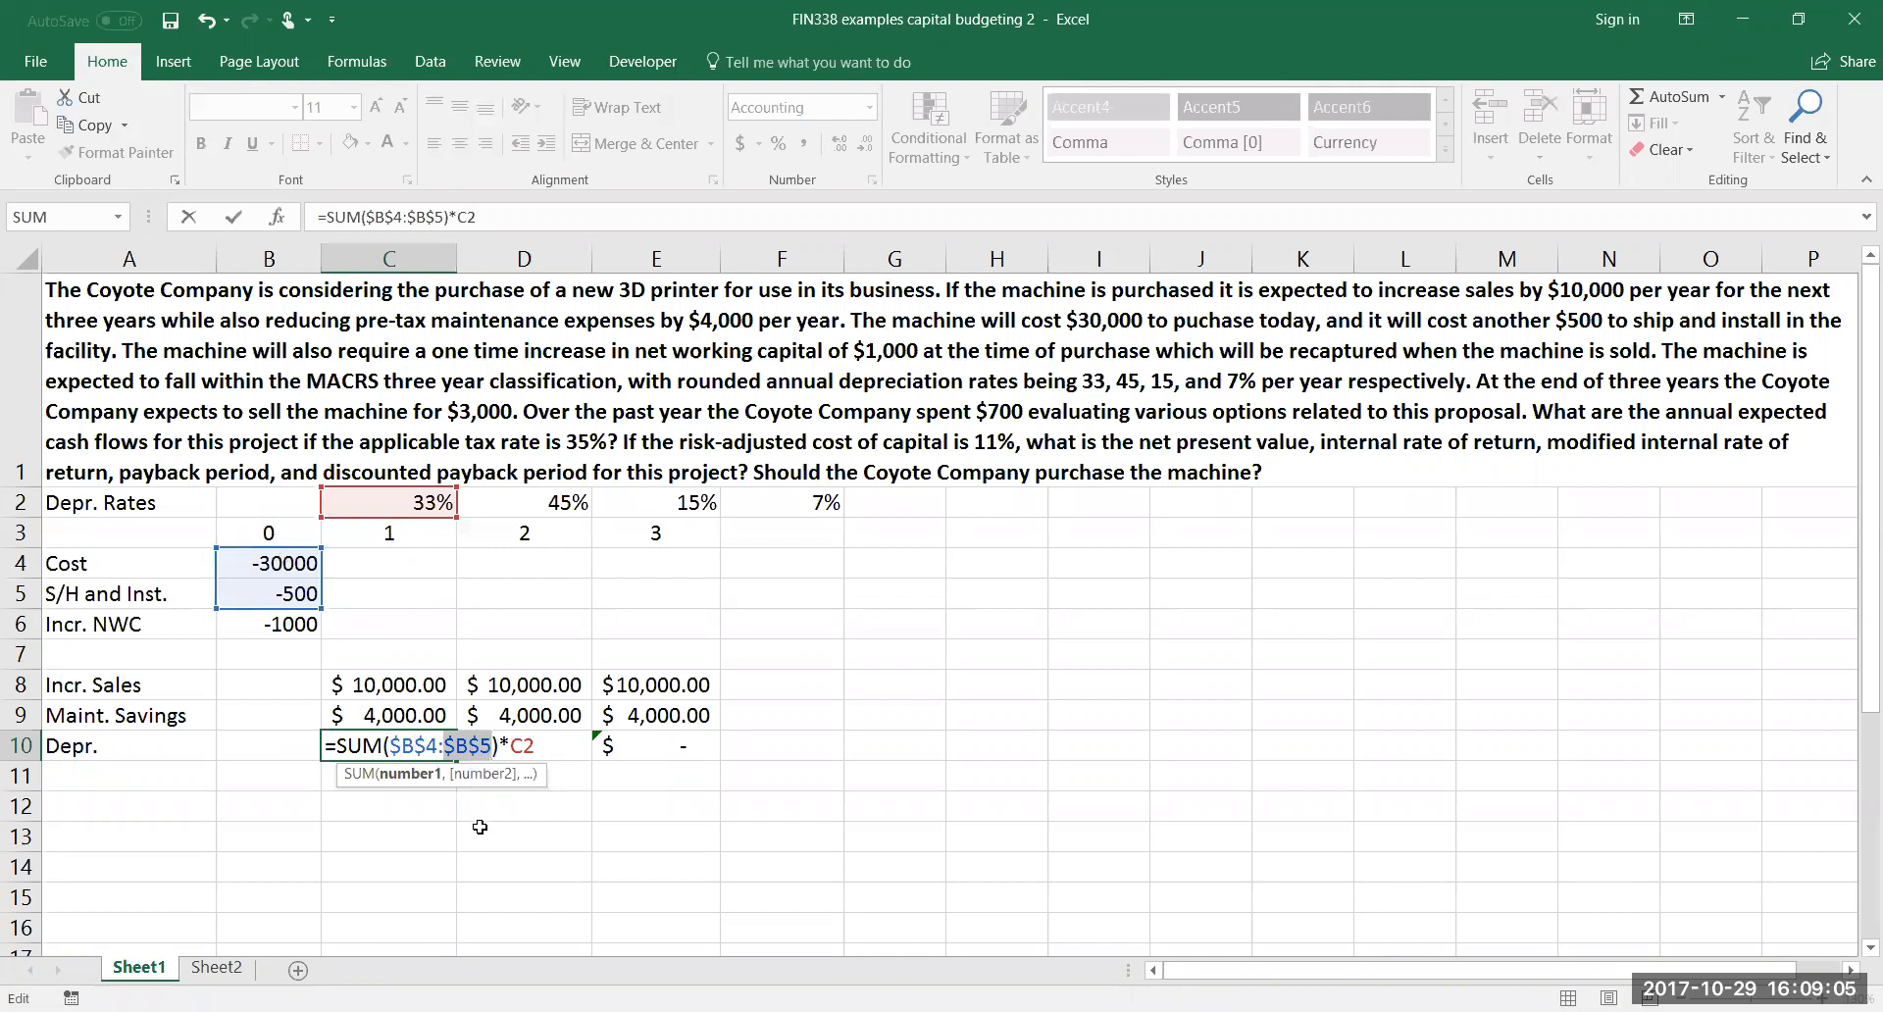
Cycle the B5 reference in the C10 formula through its relative and mixed forms back to $B$5
key("F4")
key("F4")
key("F4")
key("F4")
key("F4")
key("F4")
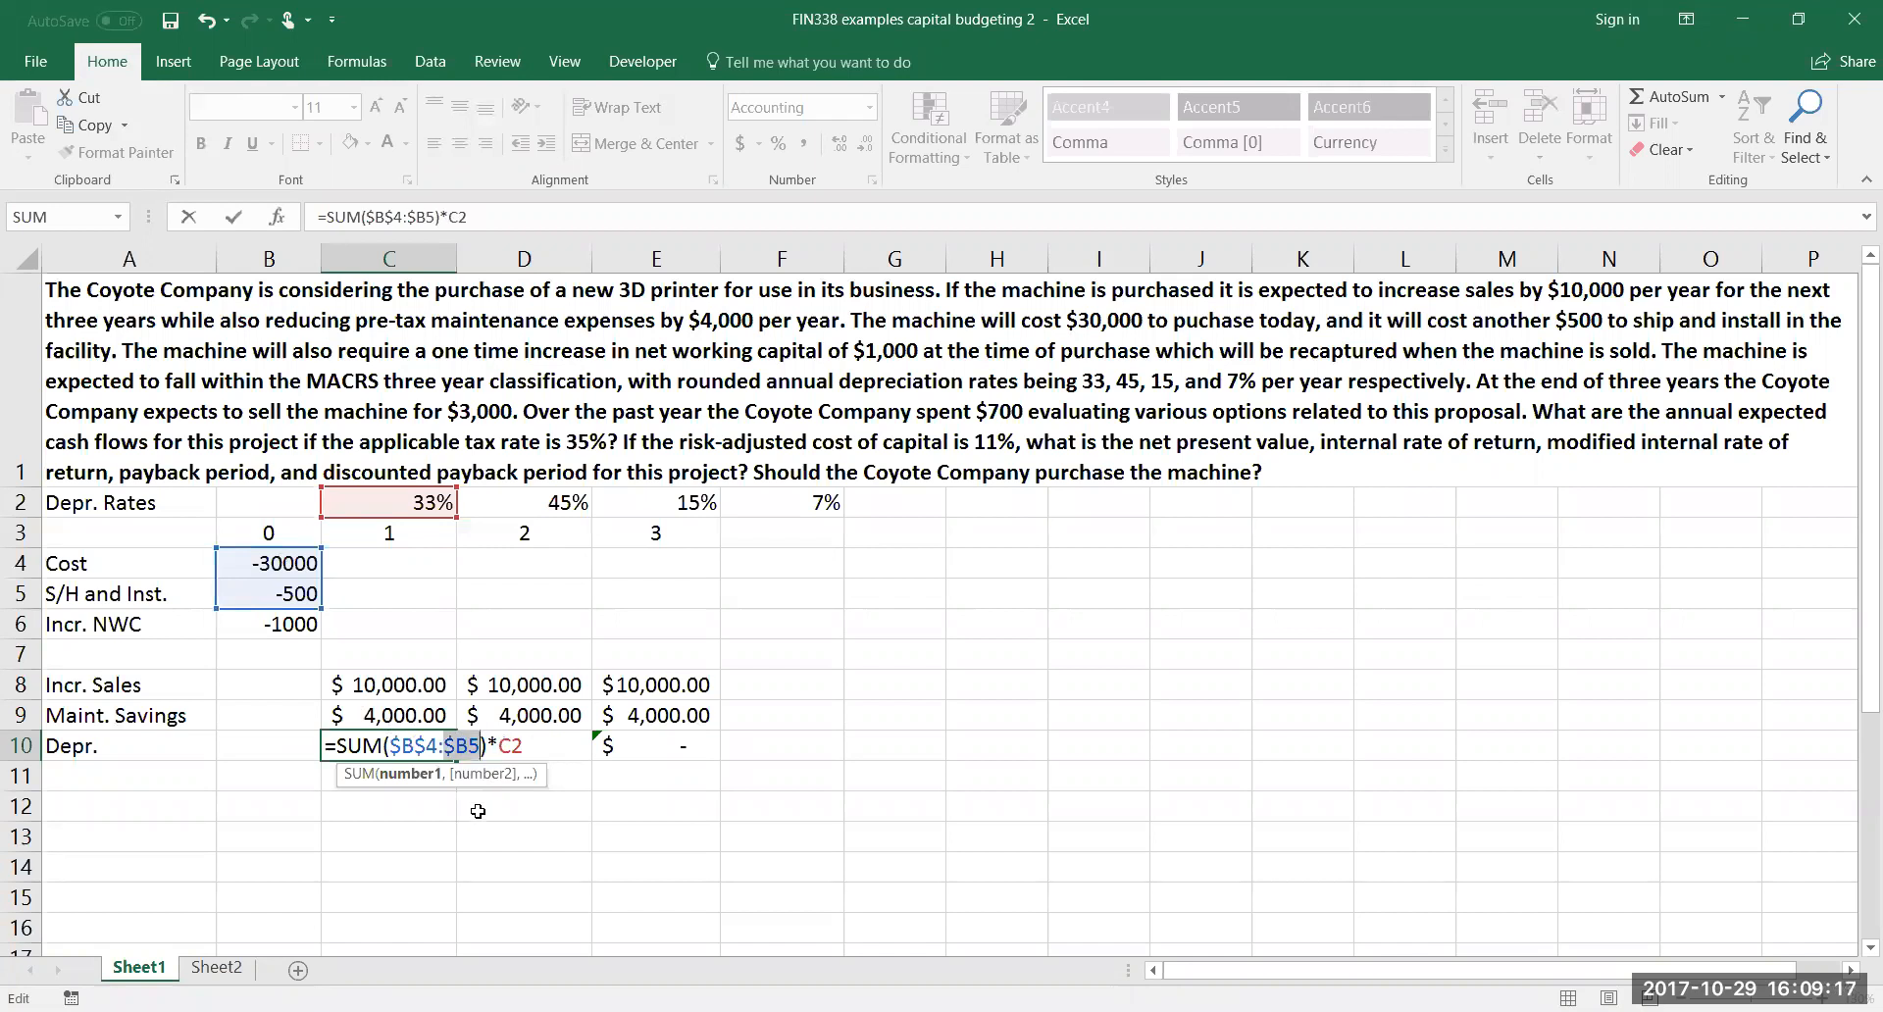
key("F4")
key("F4")
key("F4")
key("F4")
key("F4")
key("F4")
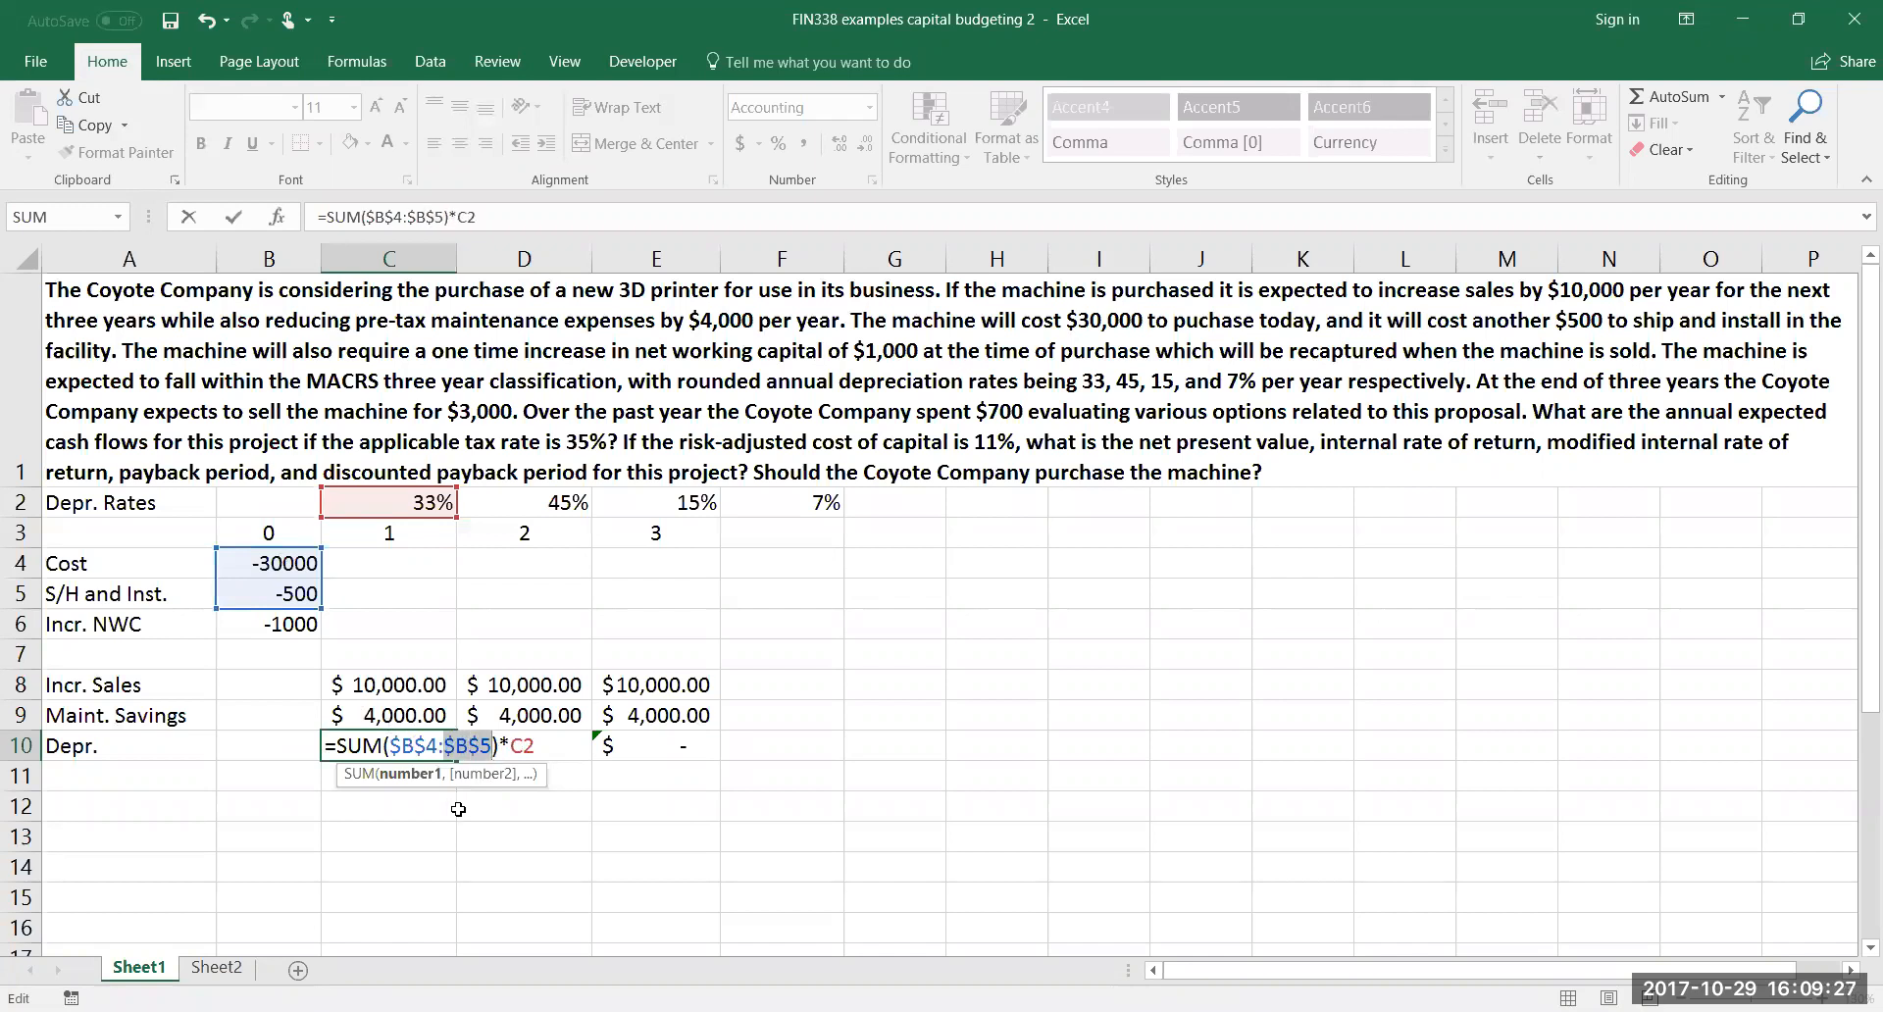
Commit the edited C10 depreciation formula and fill it across to E10, checking the references in E10
key("Return")
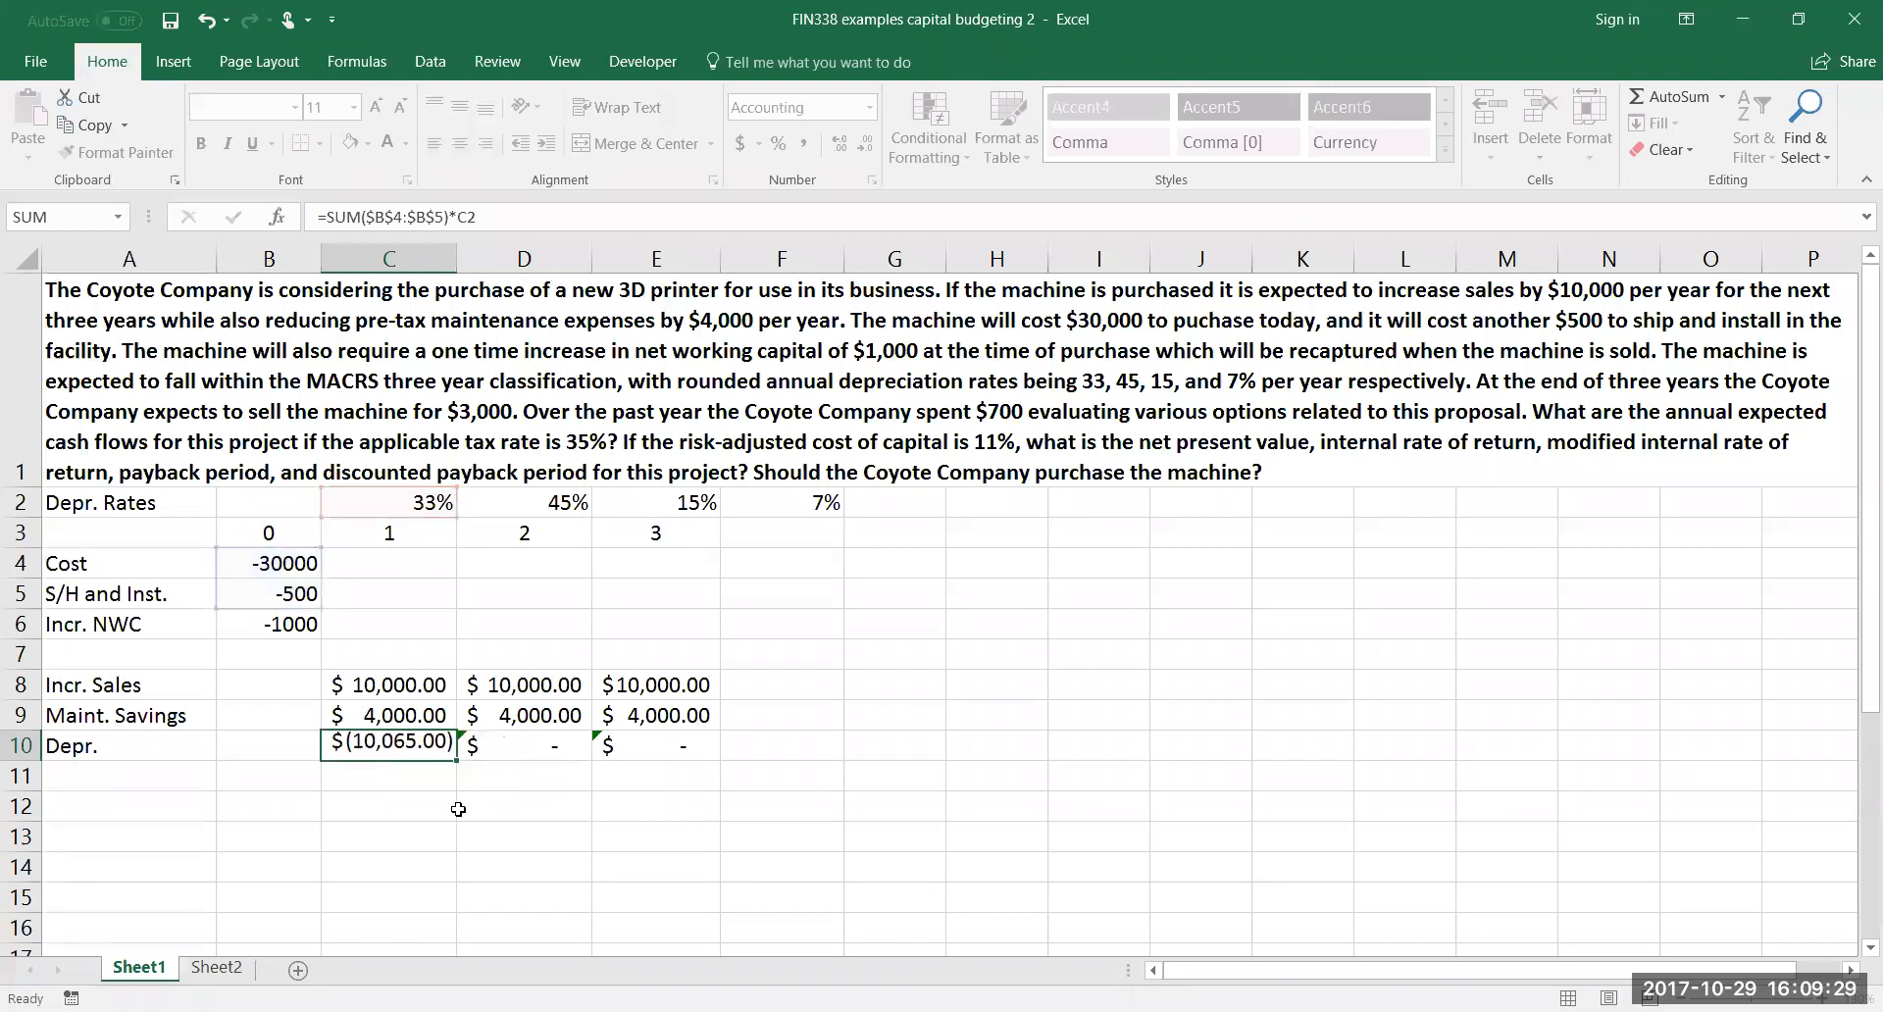
left_click(434, 751)
left_click_drag(458, 758, 701, 760)
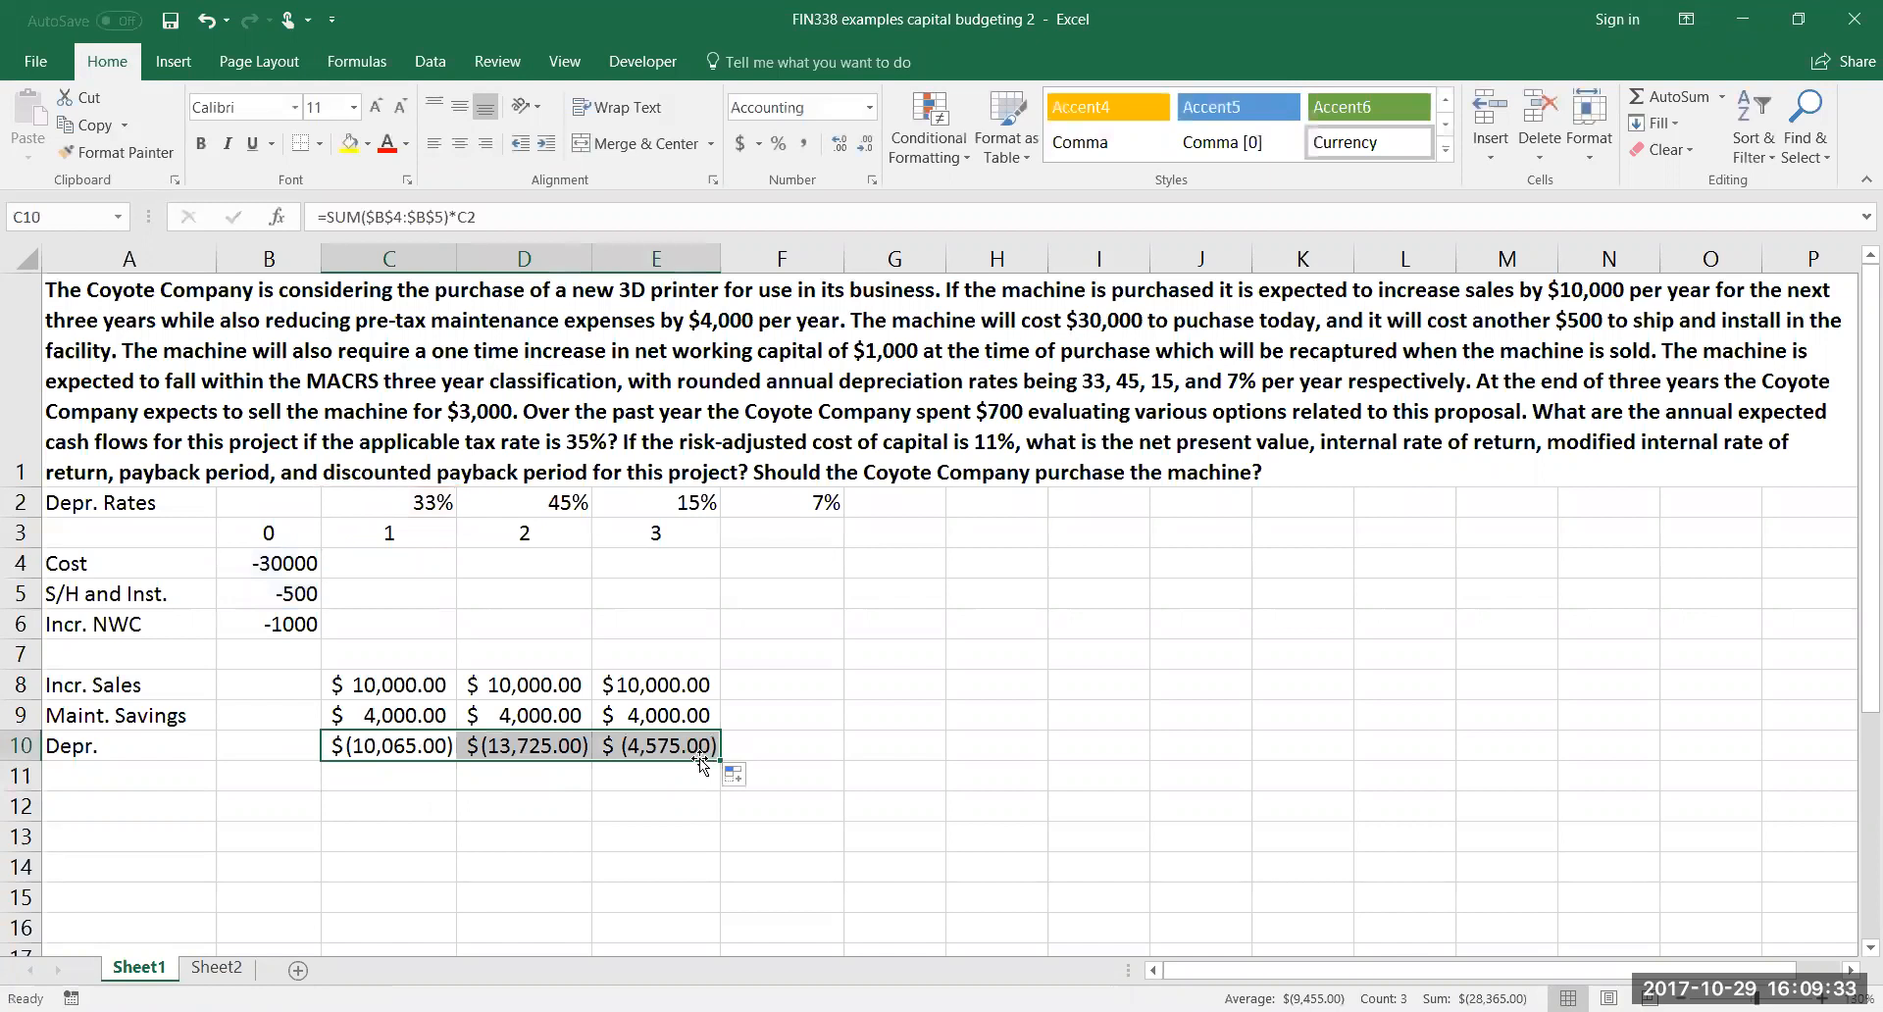
double_click(667, 748)
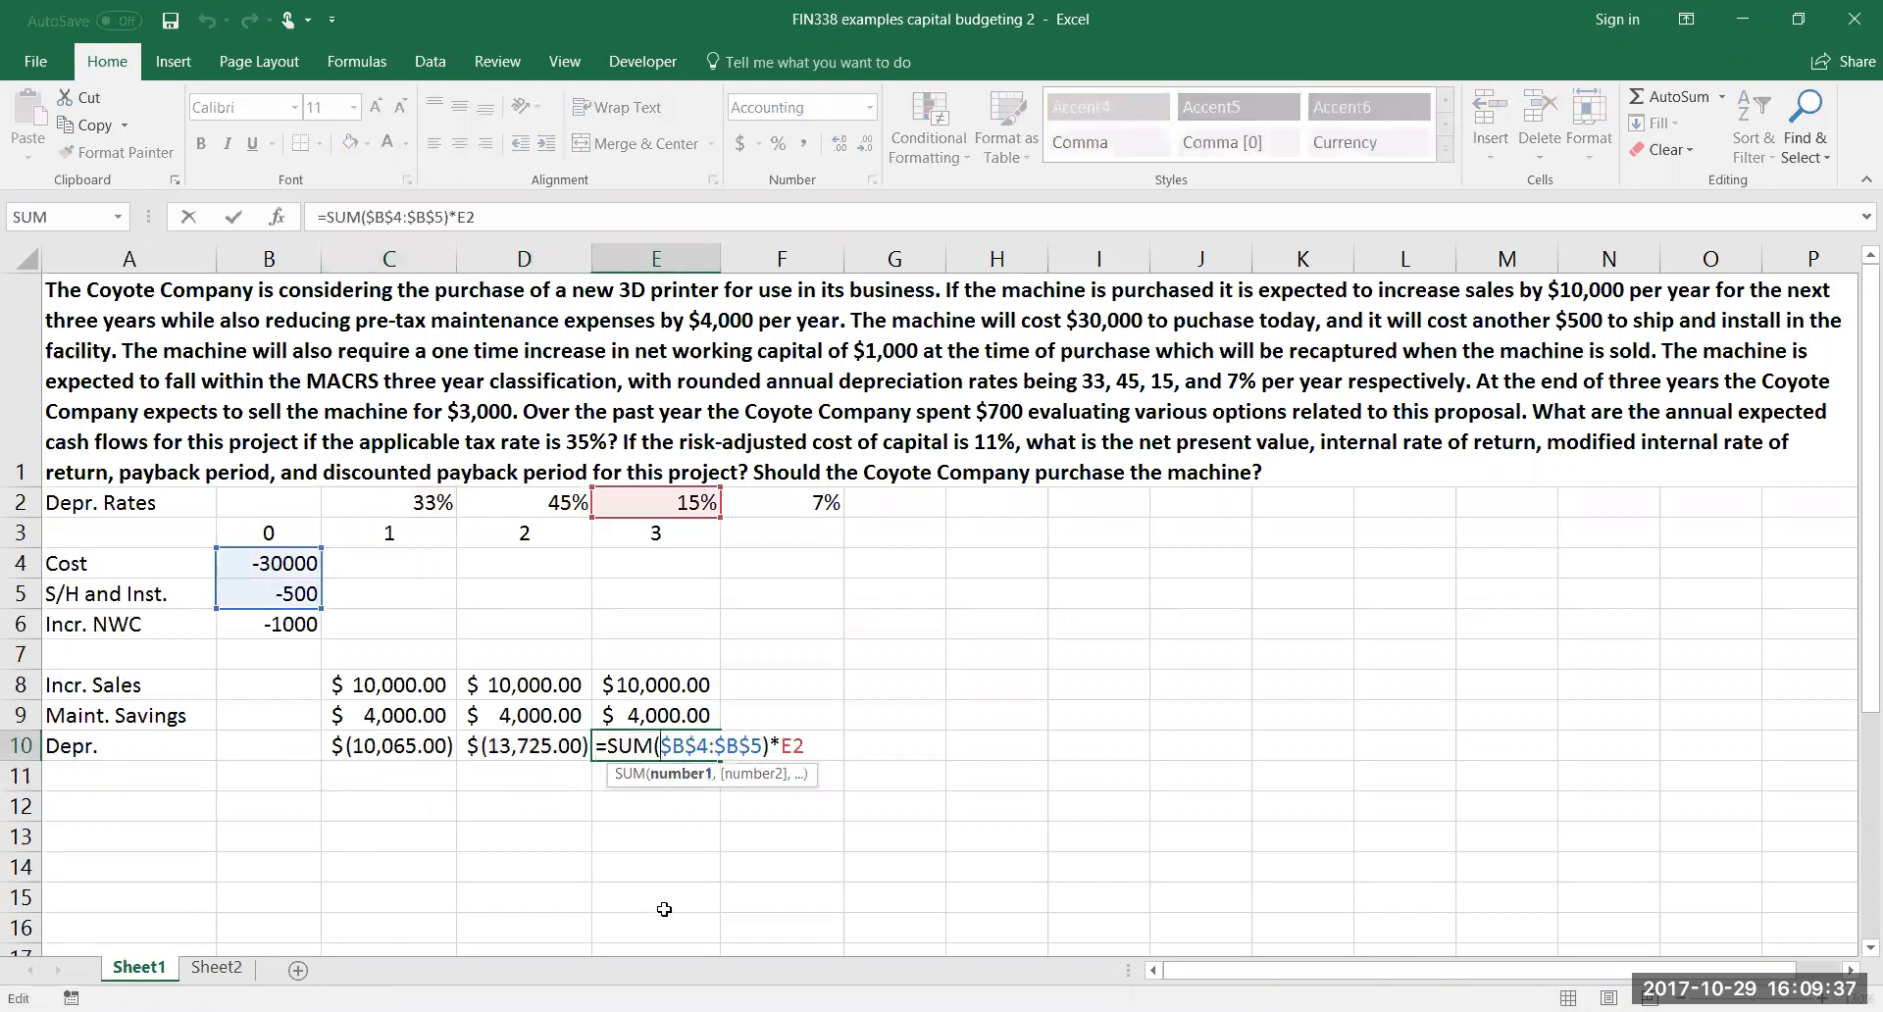
key("Return")
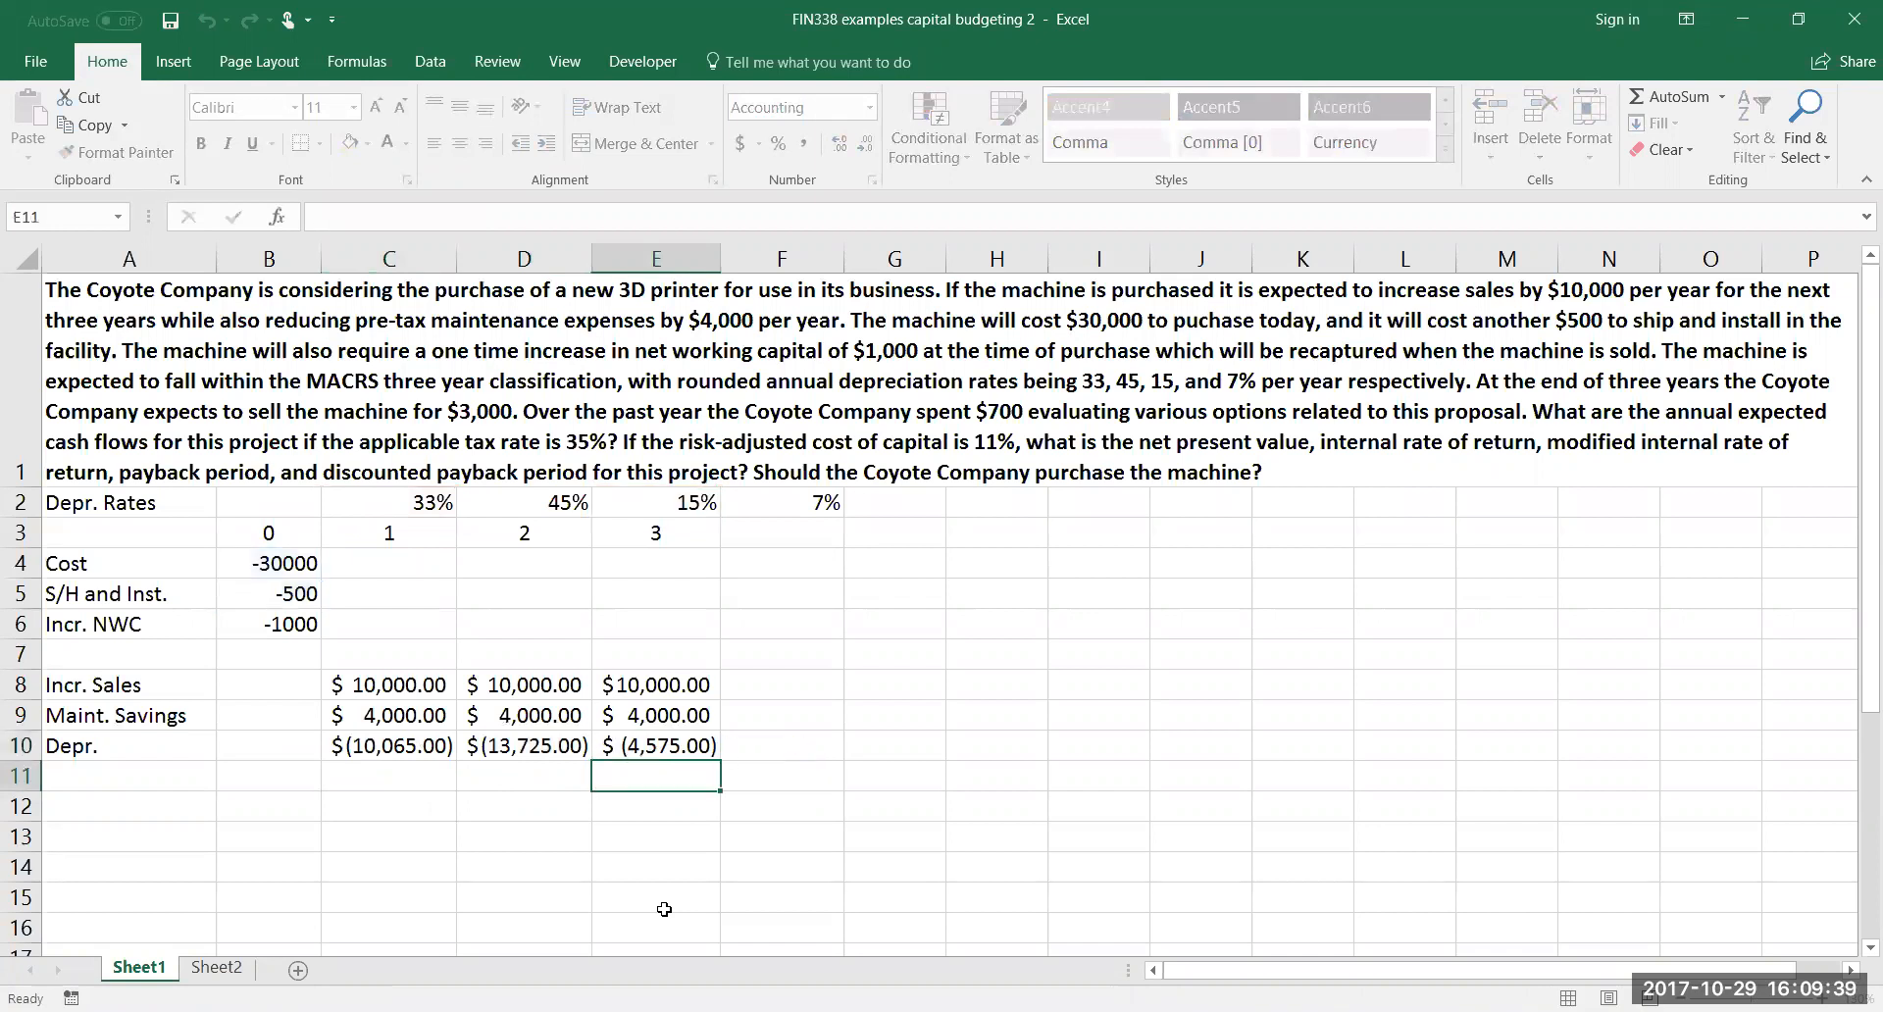
Label cell A11 "Pre-tax subtotal" below the depreciation row
left_click(181, 776)
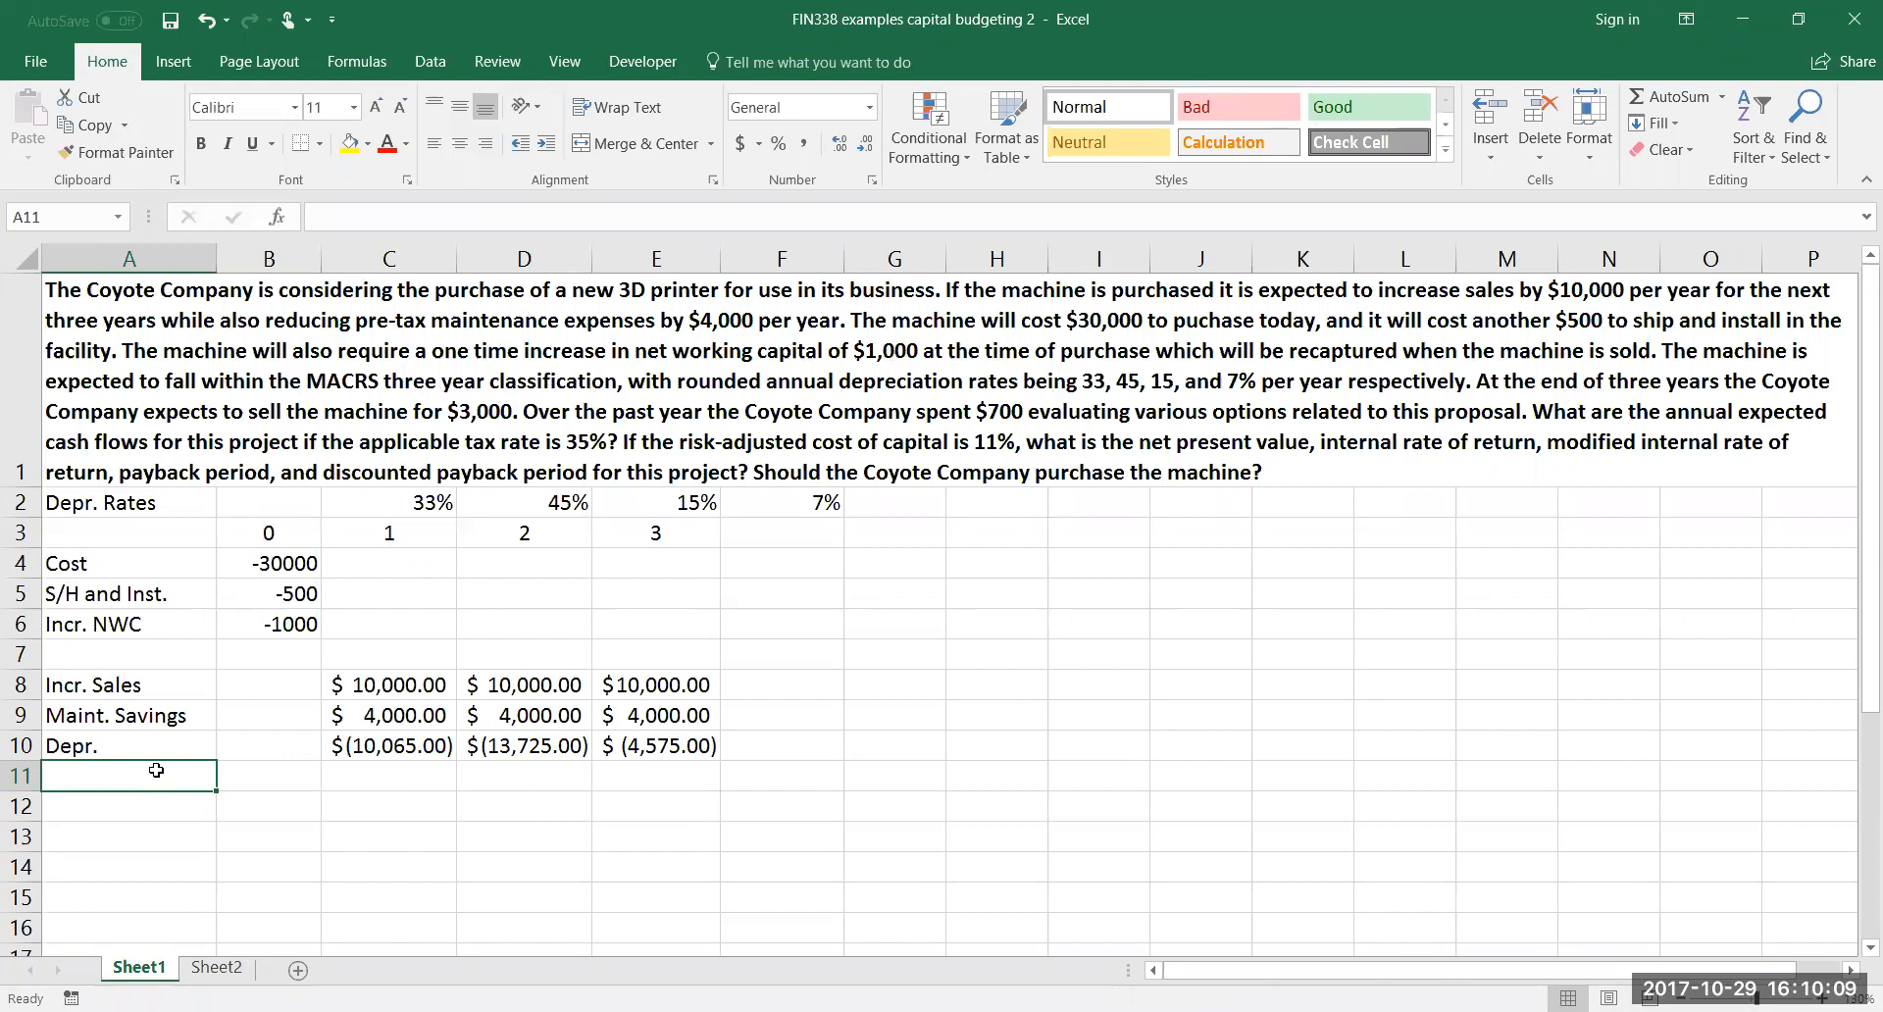
type("Pre-tax")
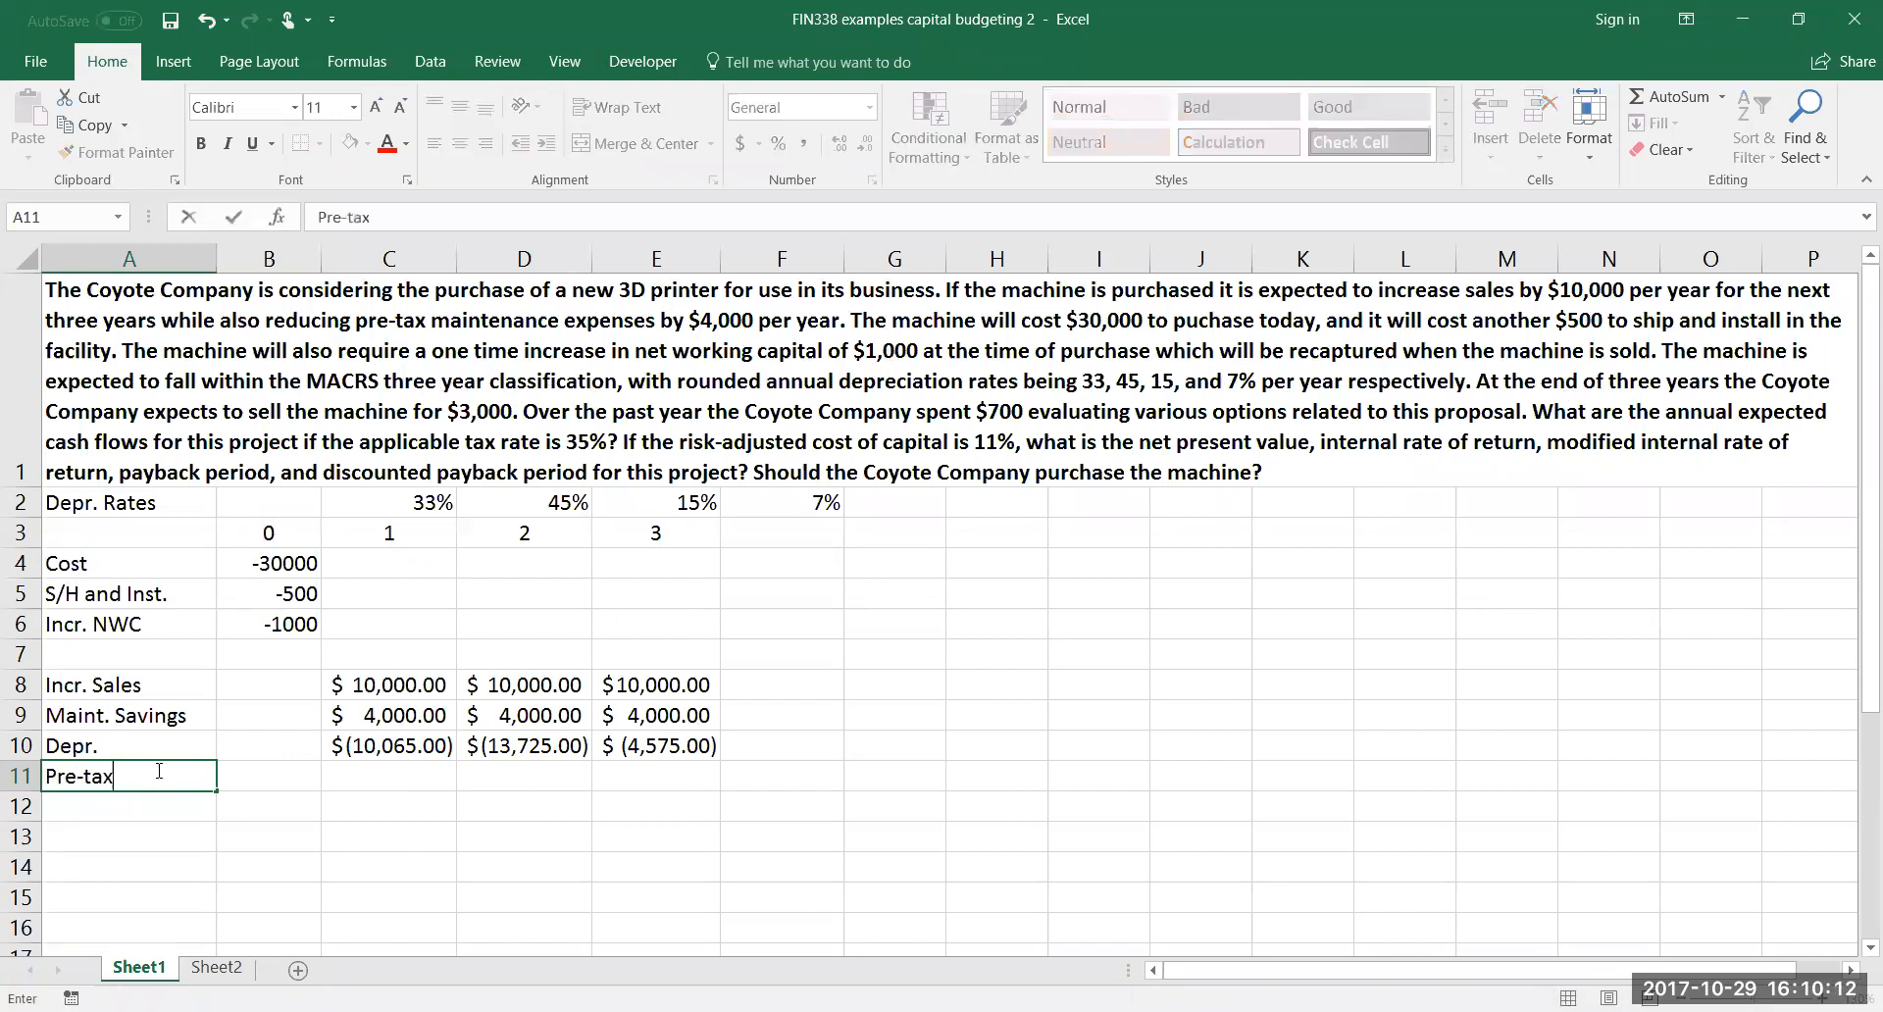
key("Return")
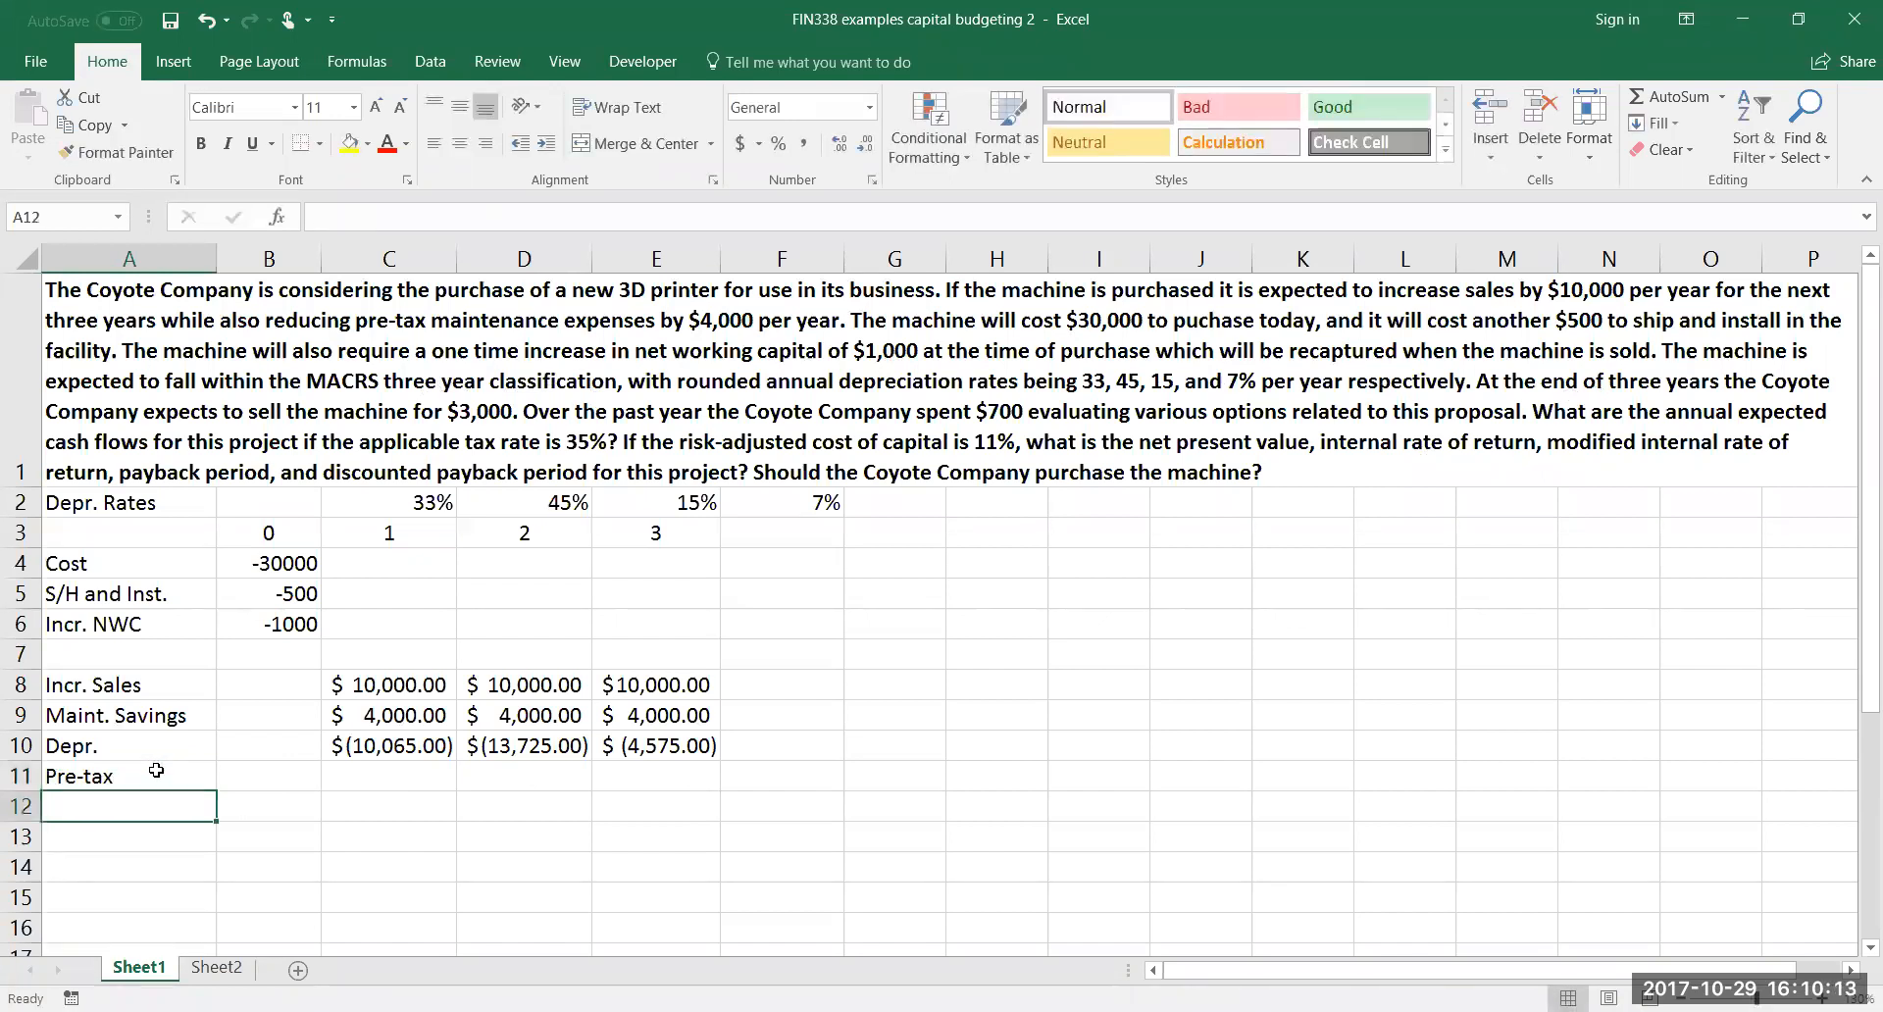
left_click(156, 771)
double_click(155, 773)
type("subtotal")
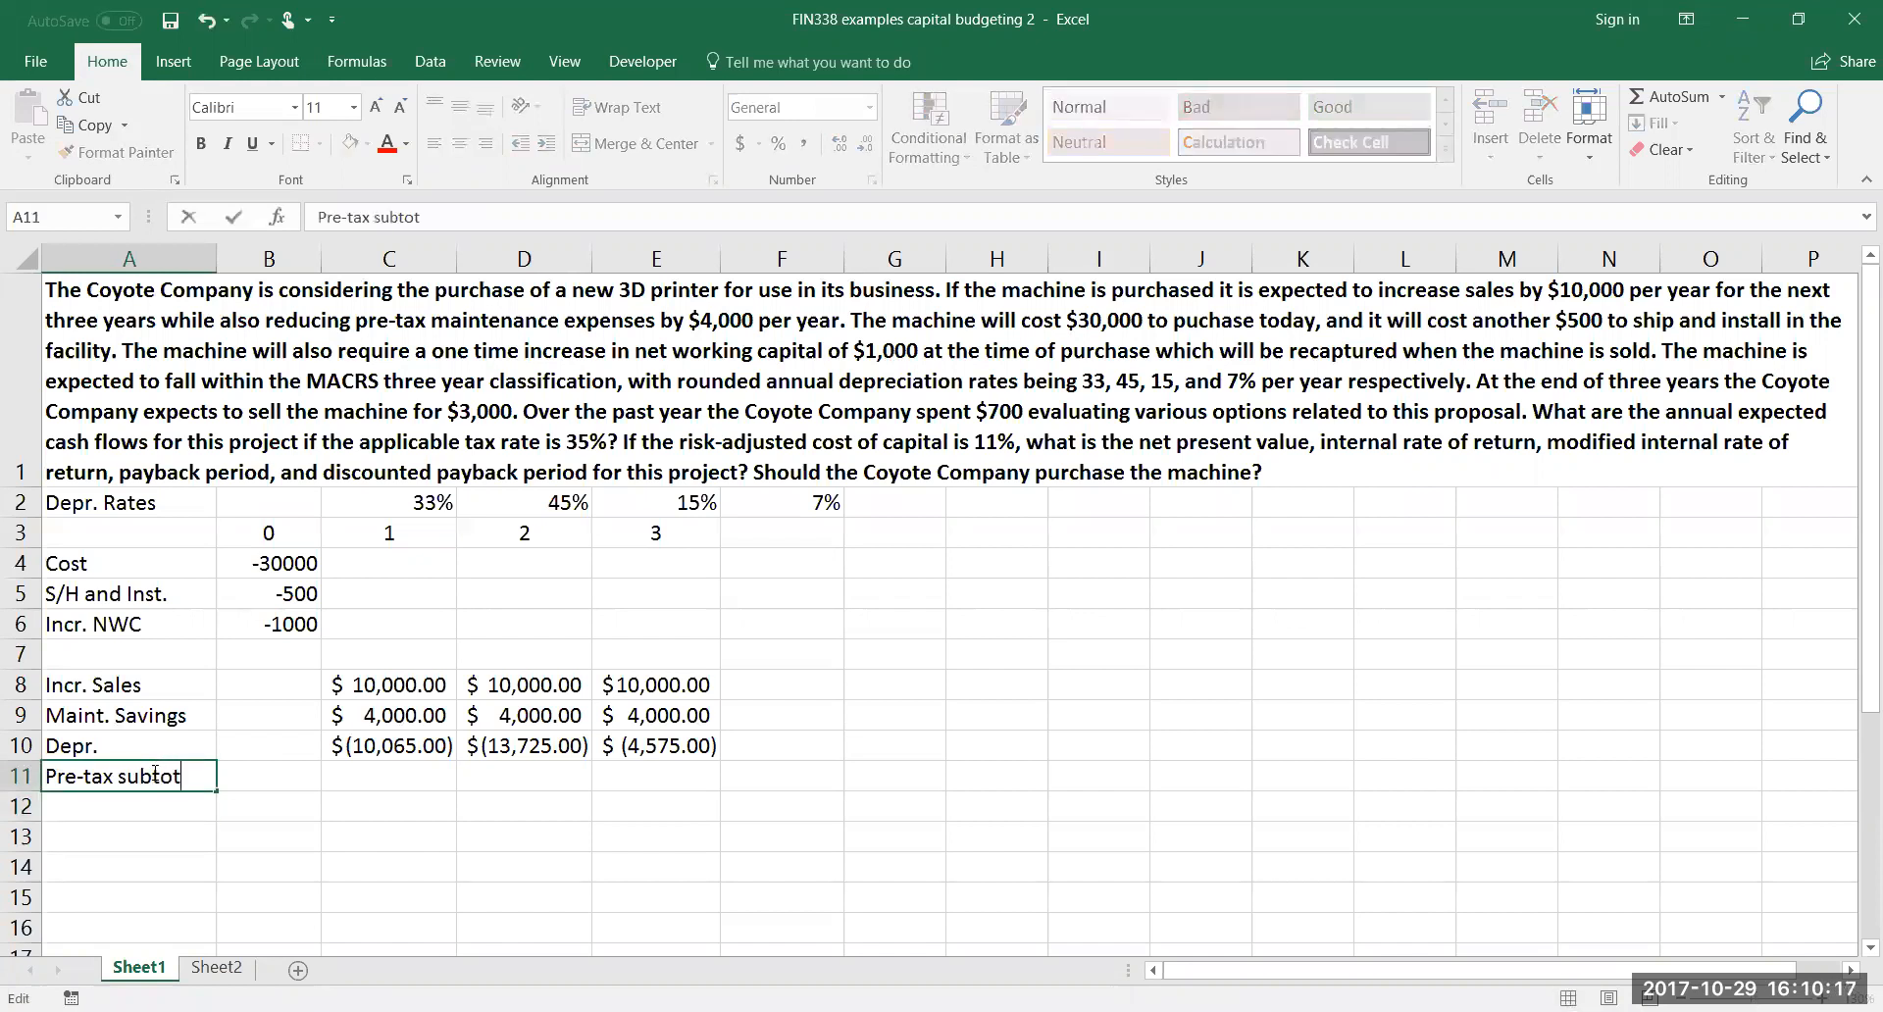
Enter =SUM(C8:C10) in C11 to compute the year 1 pre-tax subtotal
left_click(351, 783)
type("=sum(")
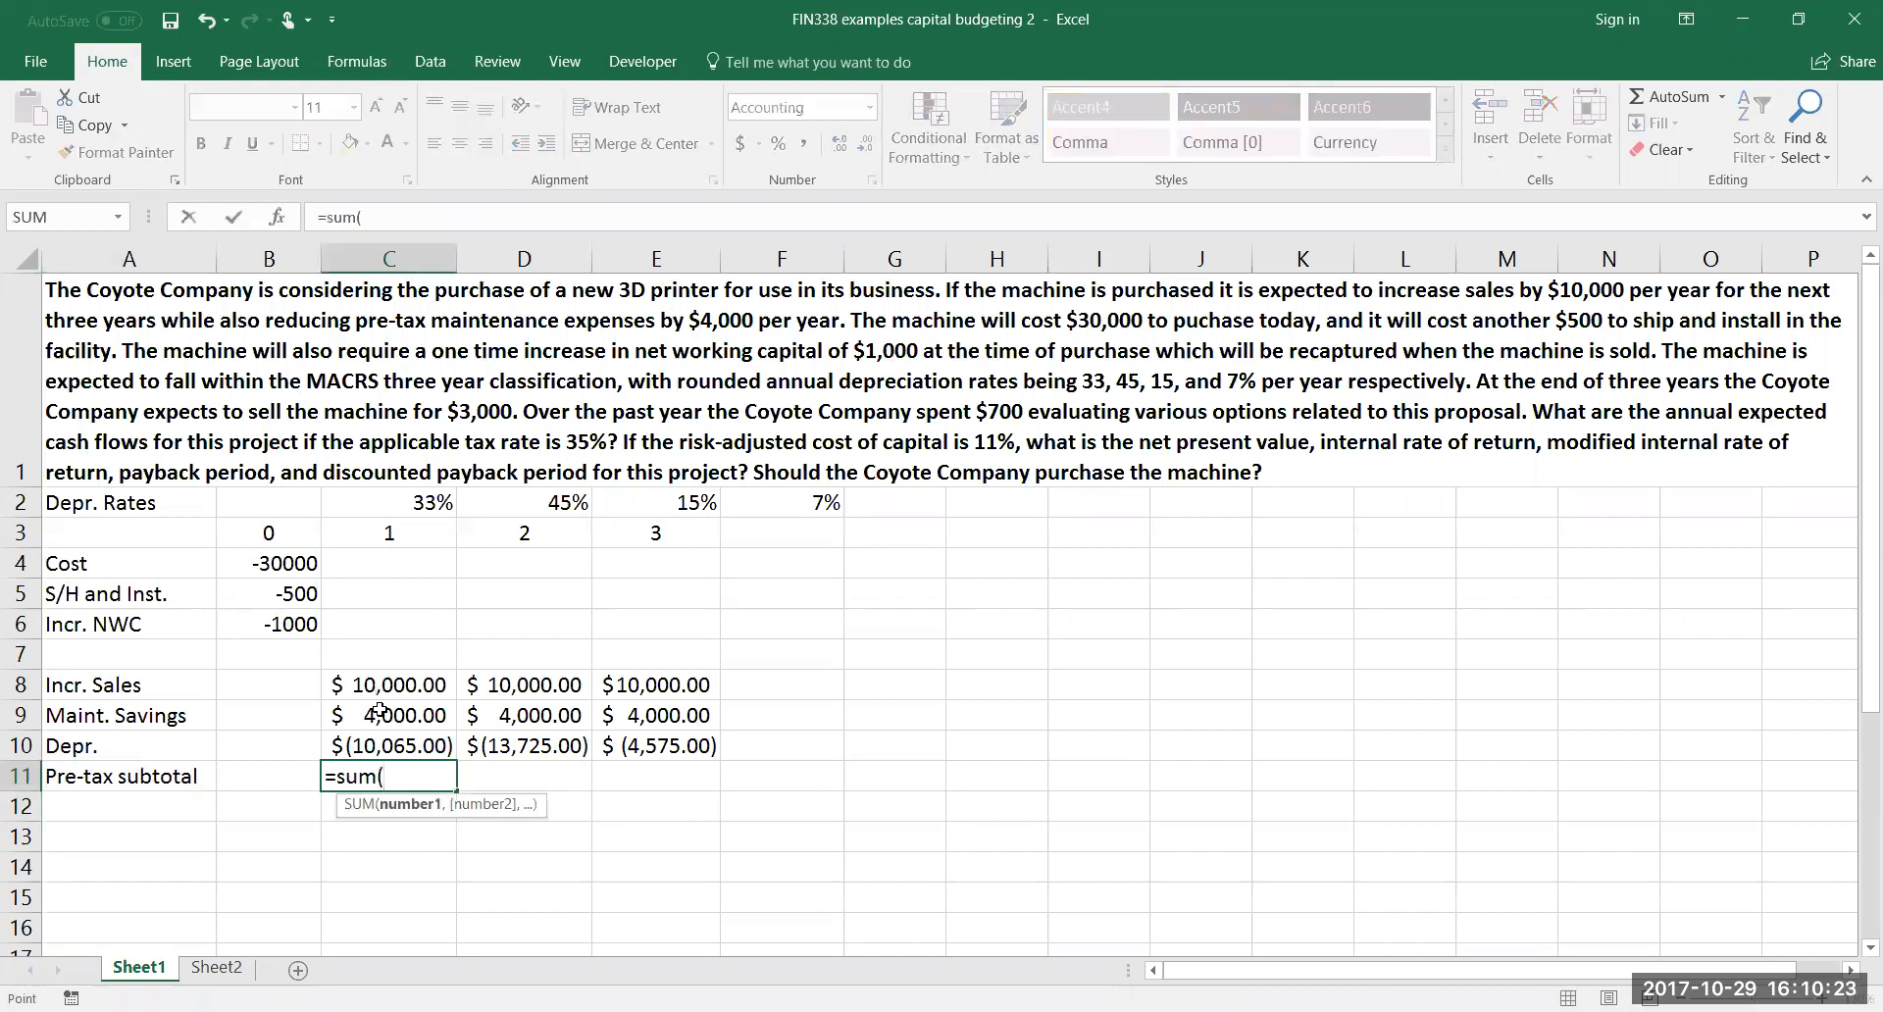
left_click_drag(383, 684, 392, 746)
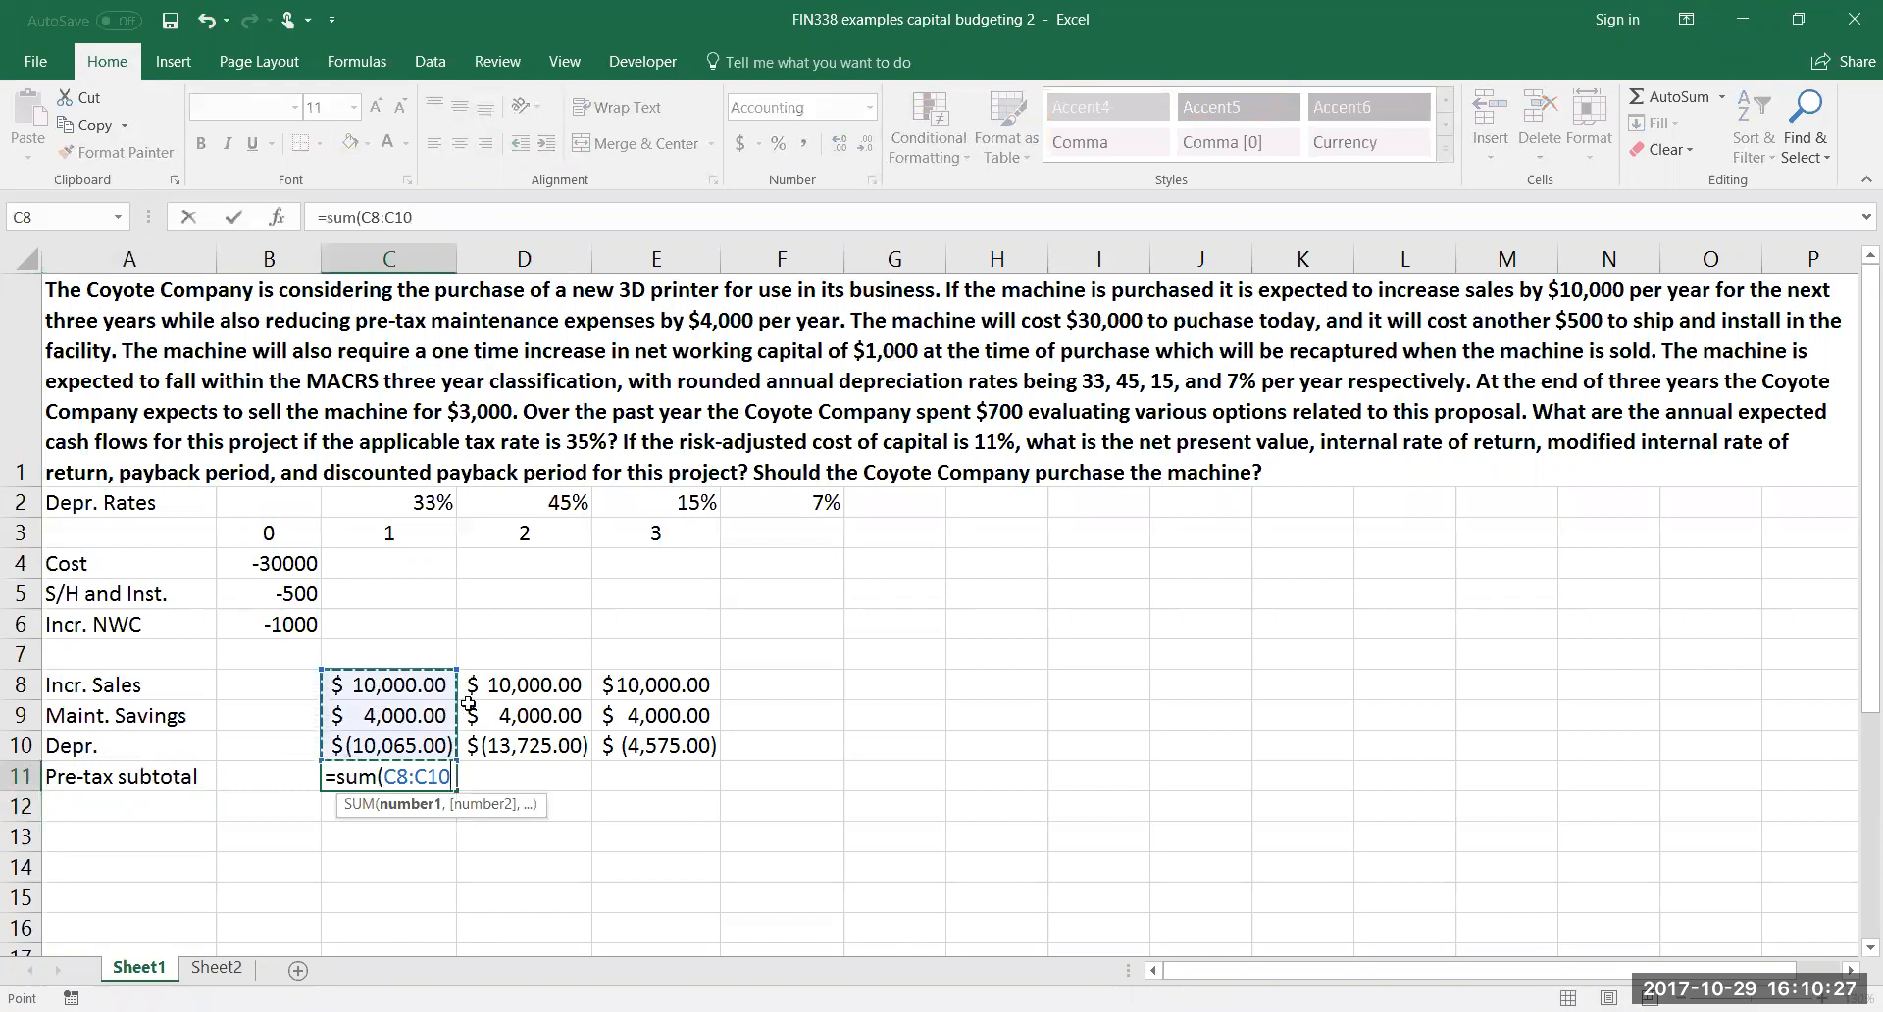
type(")")
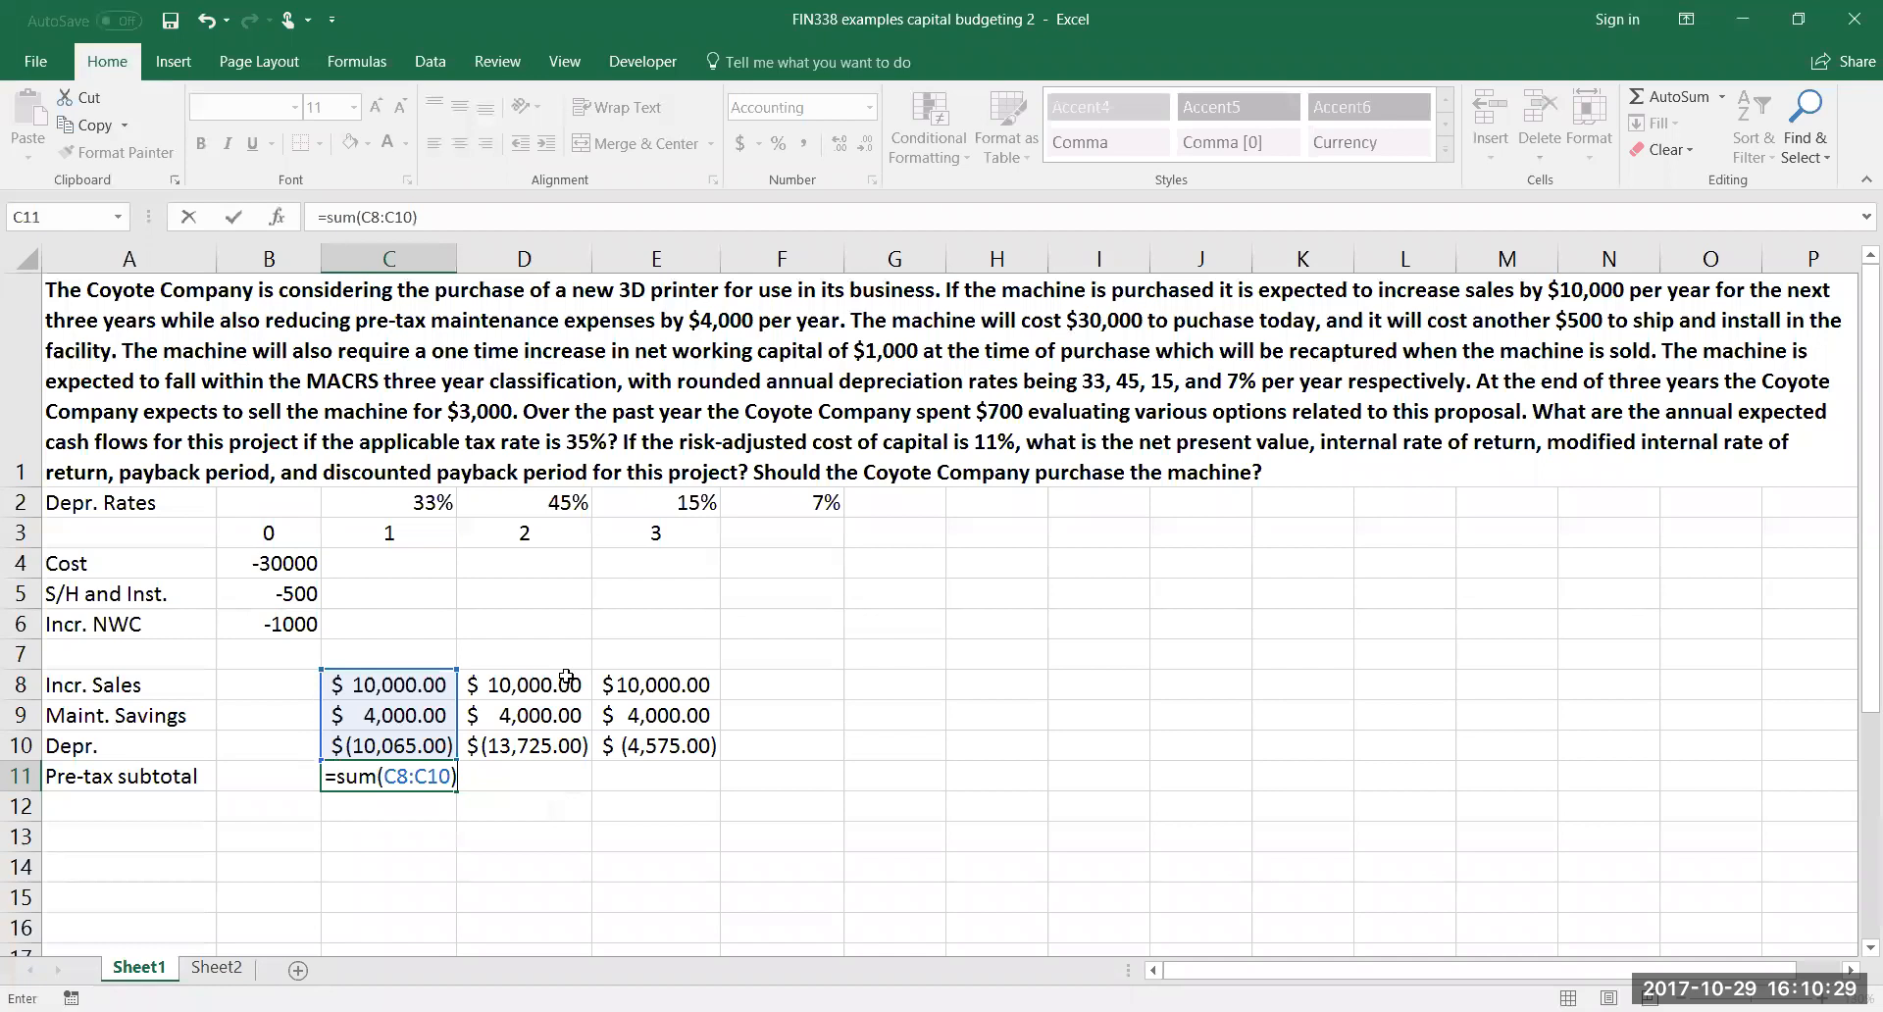
key("Return")
Fill the C11 subtotal formula across to E11 and check the references in E11
left_click(400, 780)
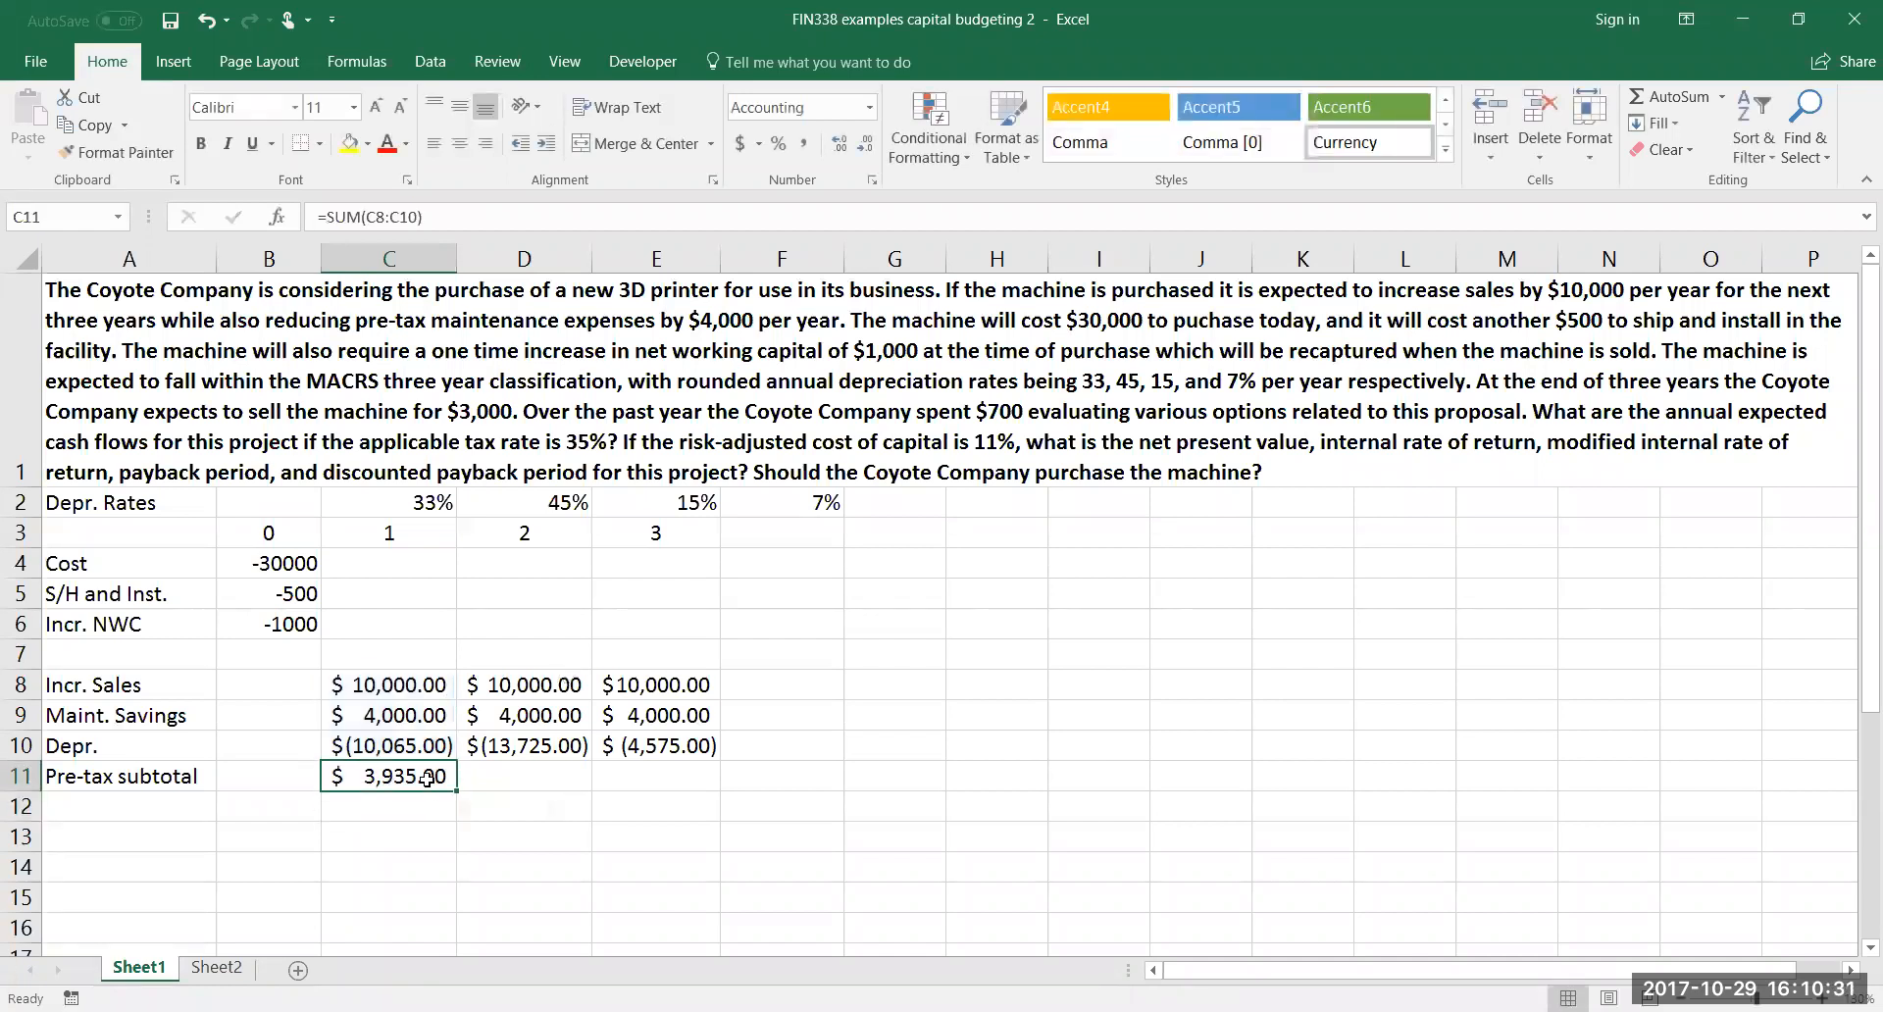
left_click_drag(456, 791, 686, 787)
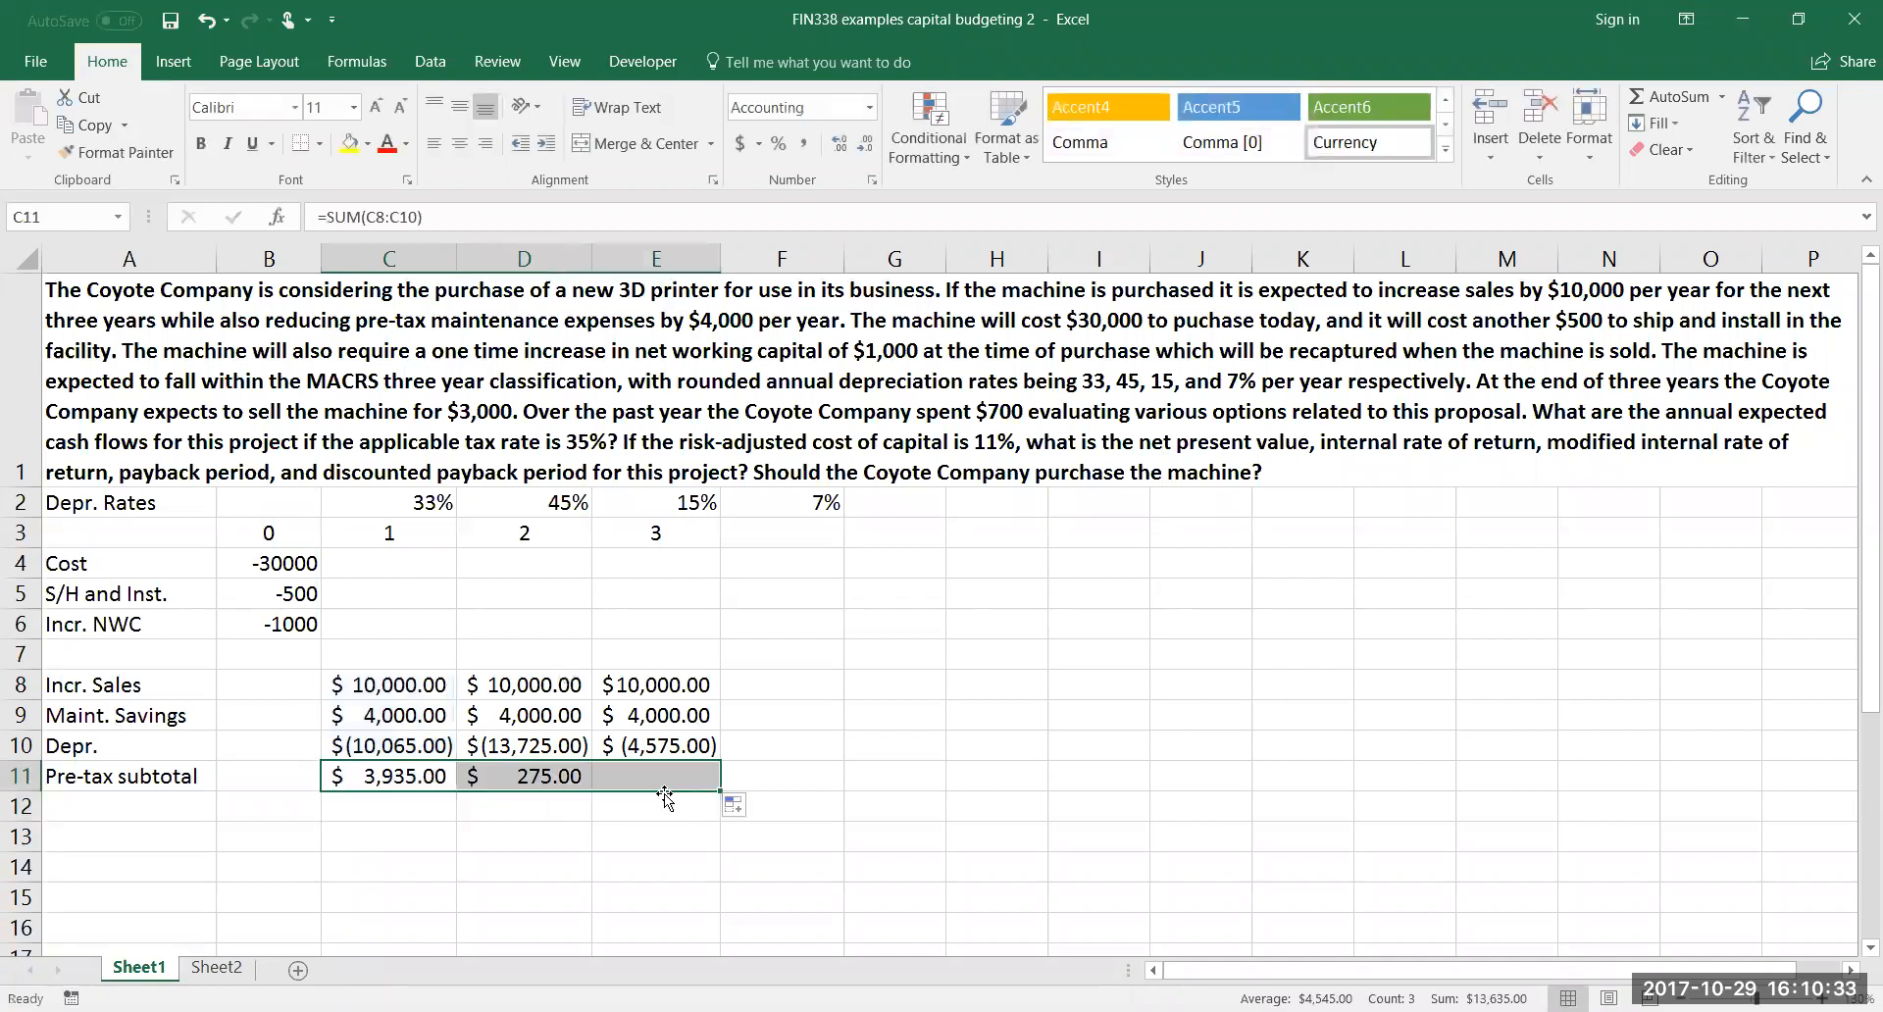
left_click(664, 775)
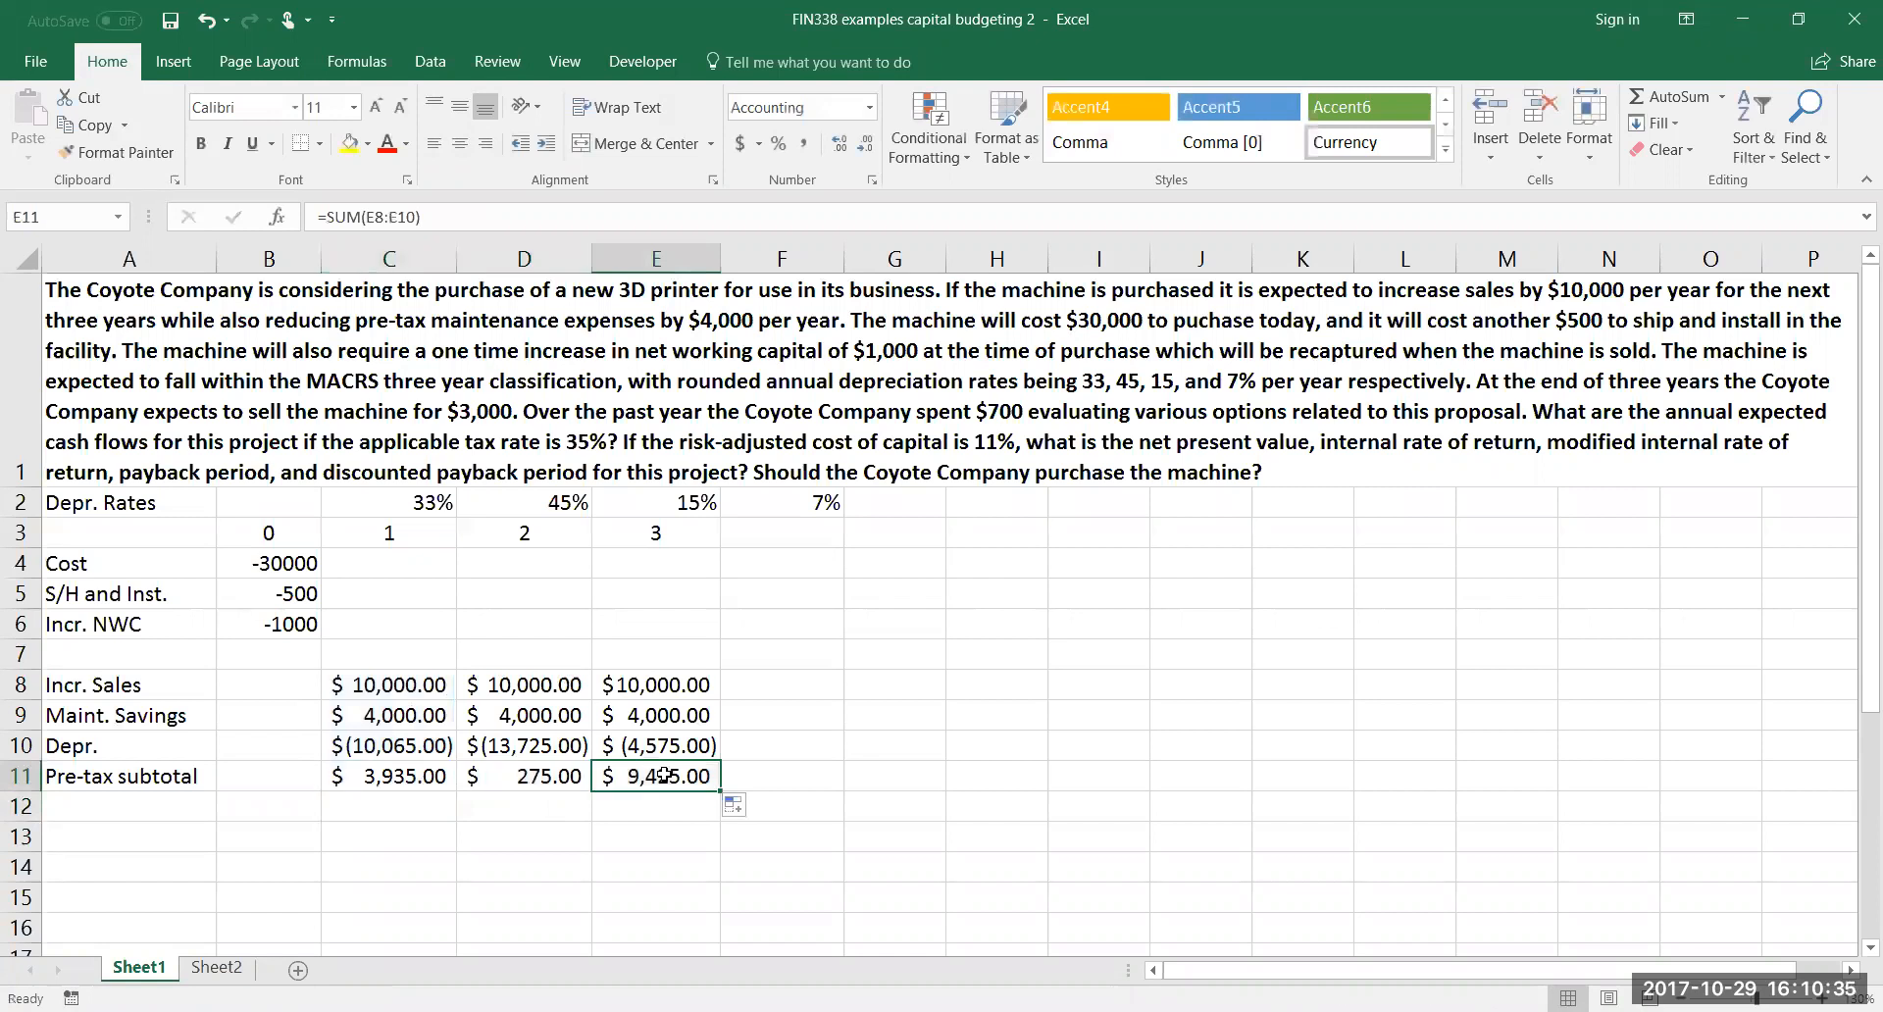
double_click(664, 775)
key("Escape")
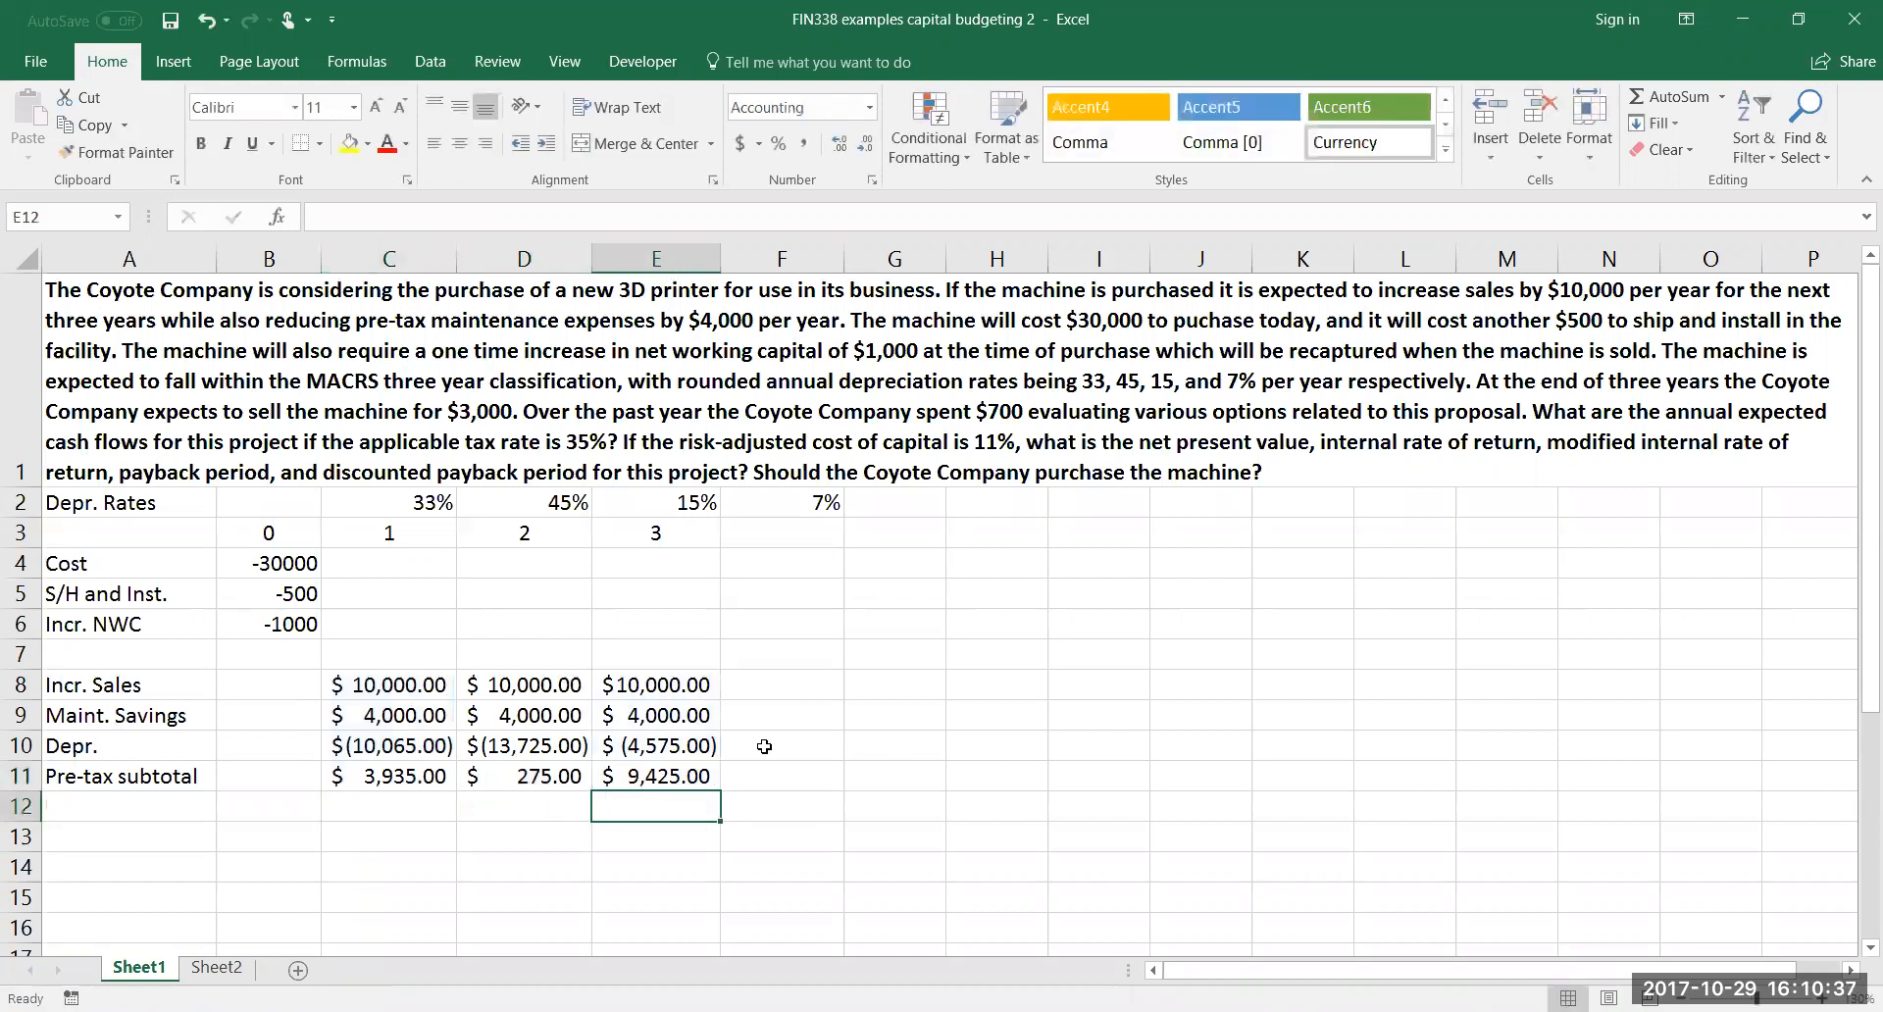
Apply a thick bottom border to the depreciation amounts in C10:E10
left_click_drag(400, 740, 635, 748)
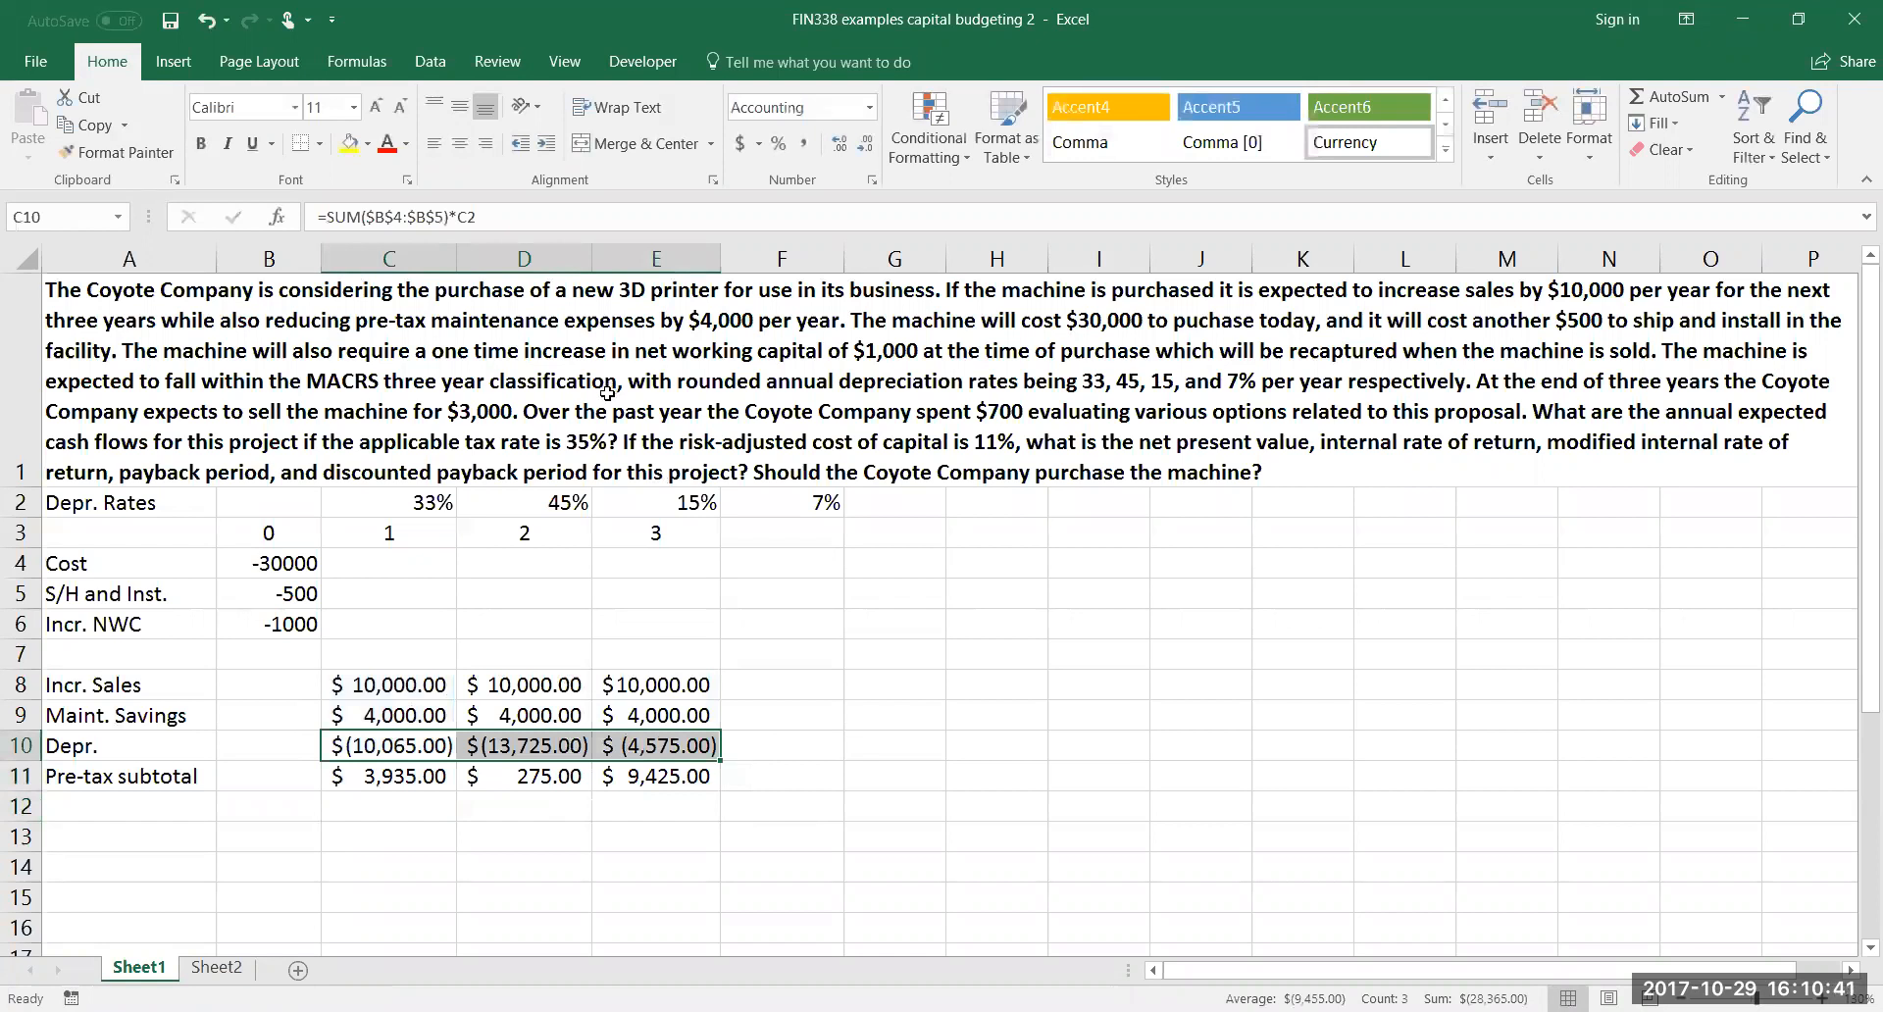
left_click(321, 144)
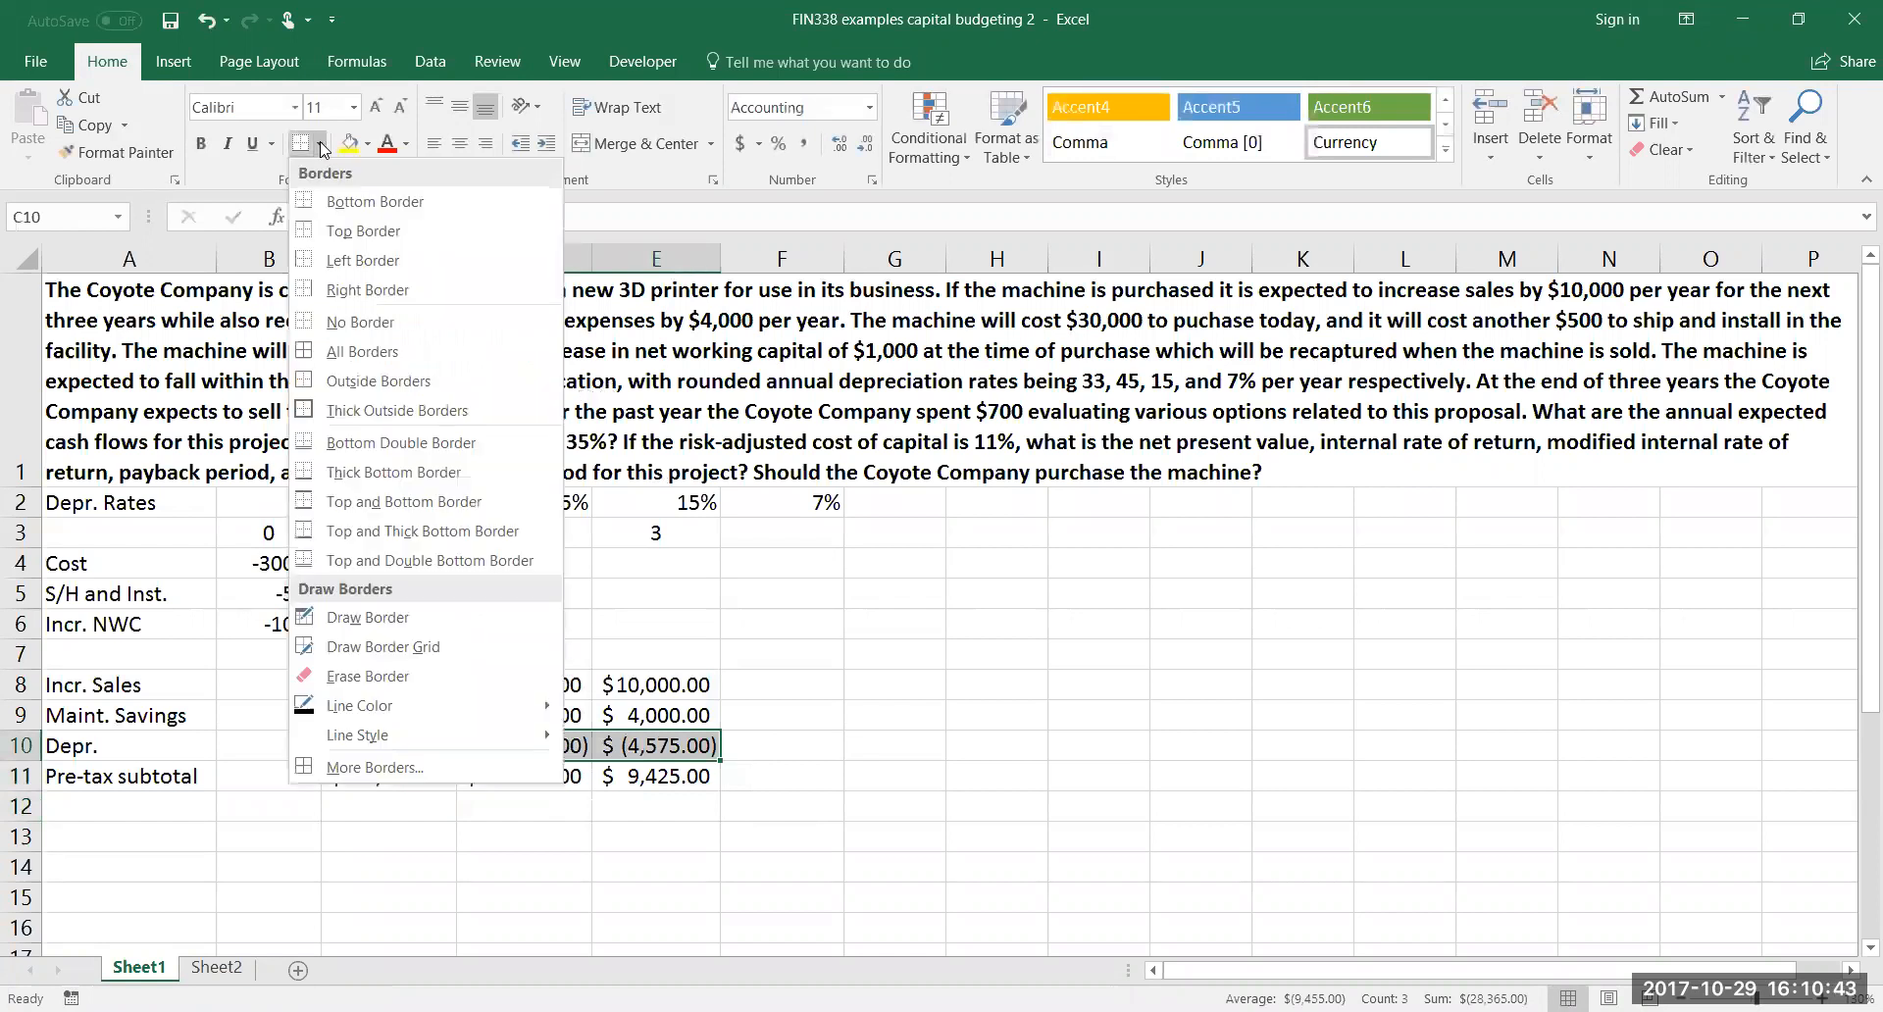
left_click(407, 463)
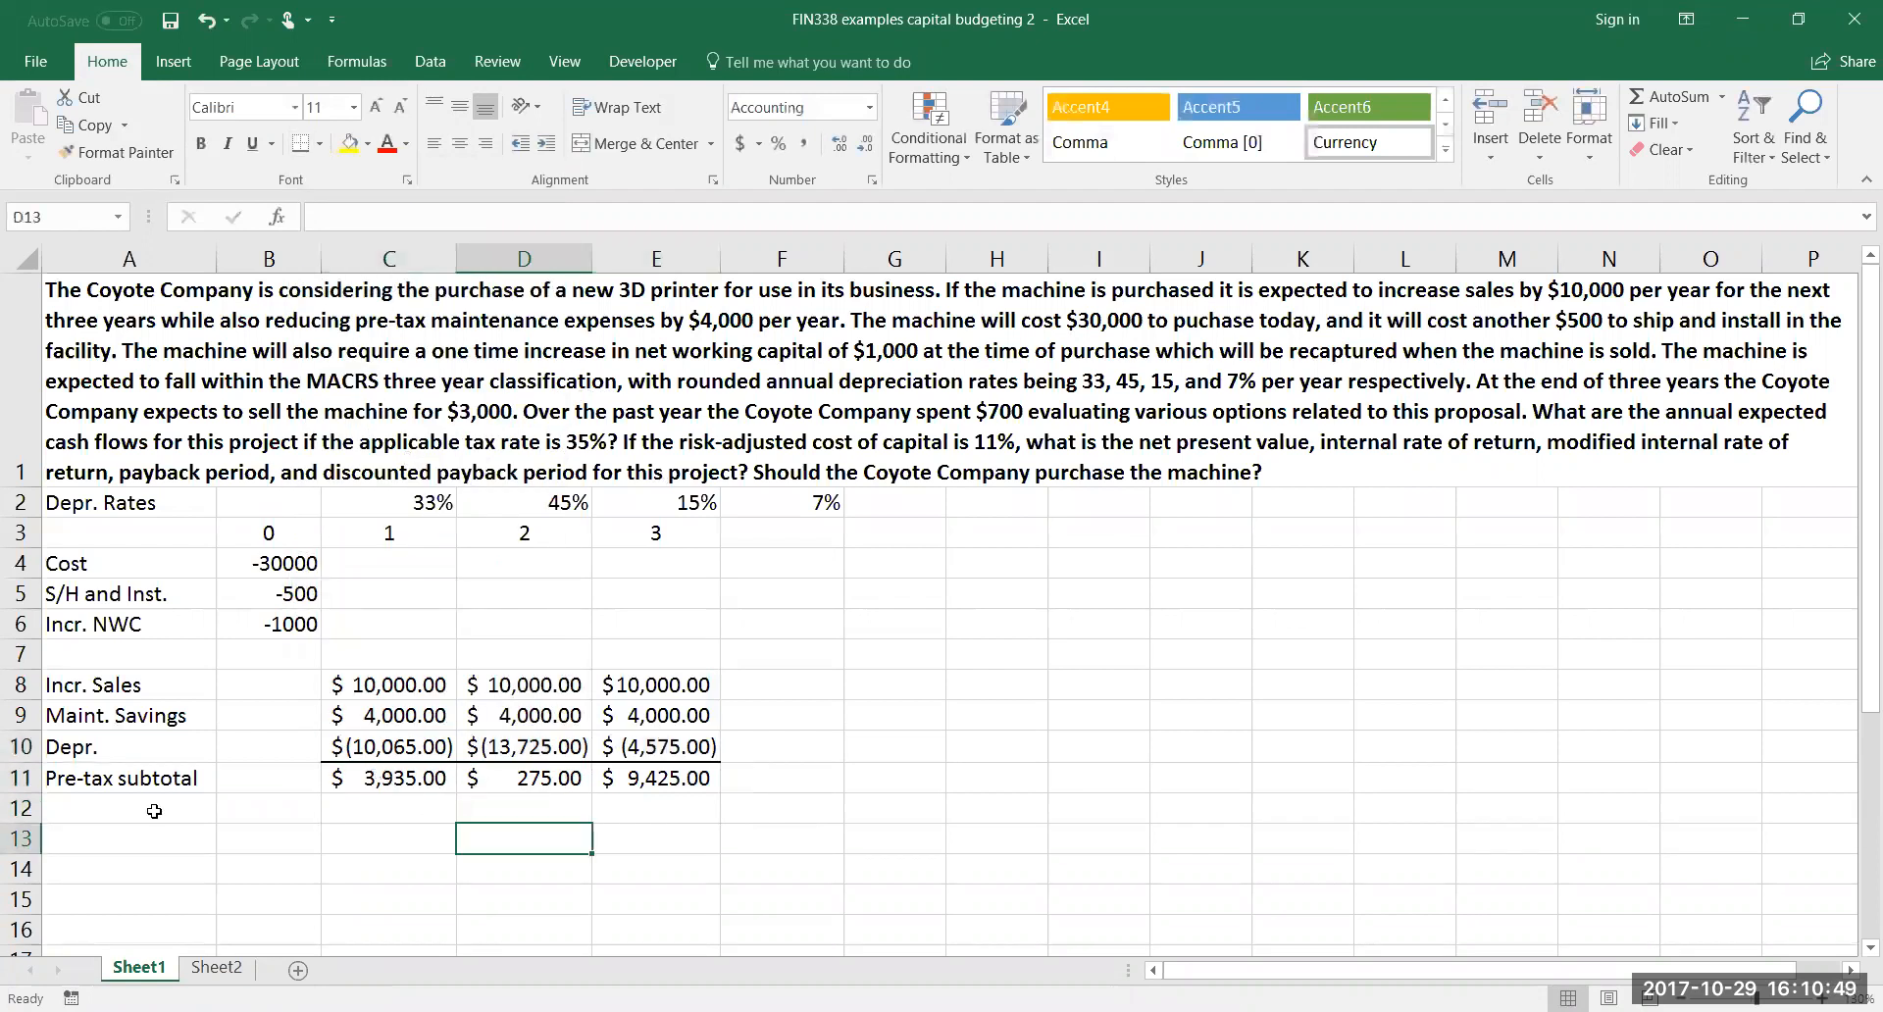
Label cell A12 "Taxes" below the pre-tax subtotal row
left_click(148, 809)
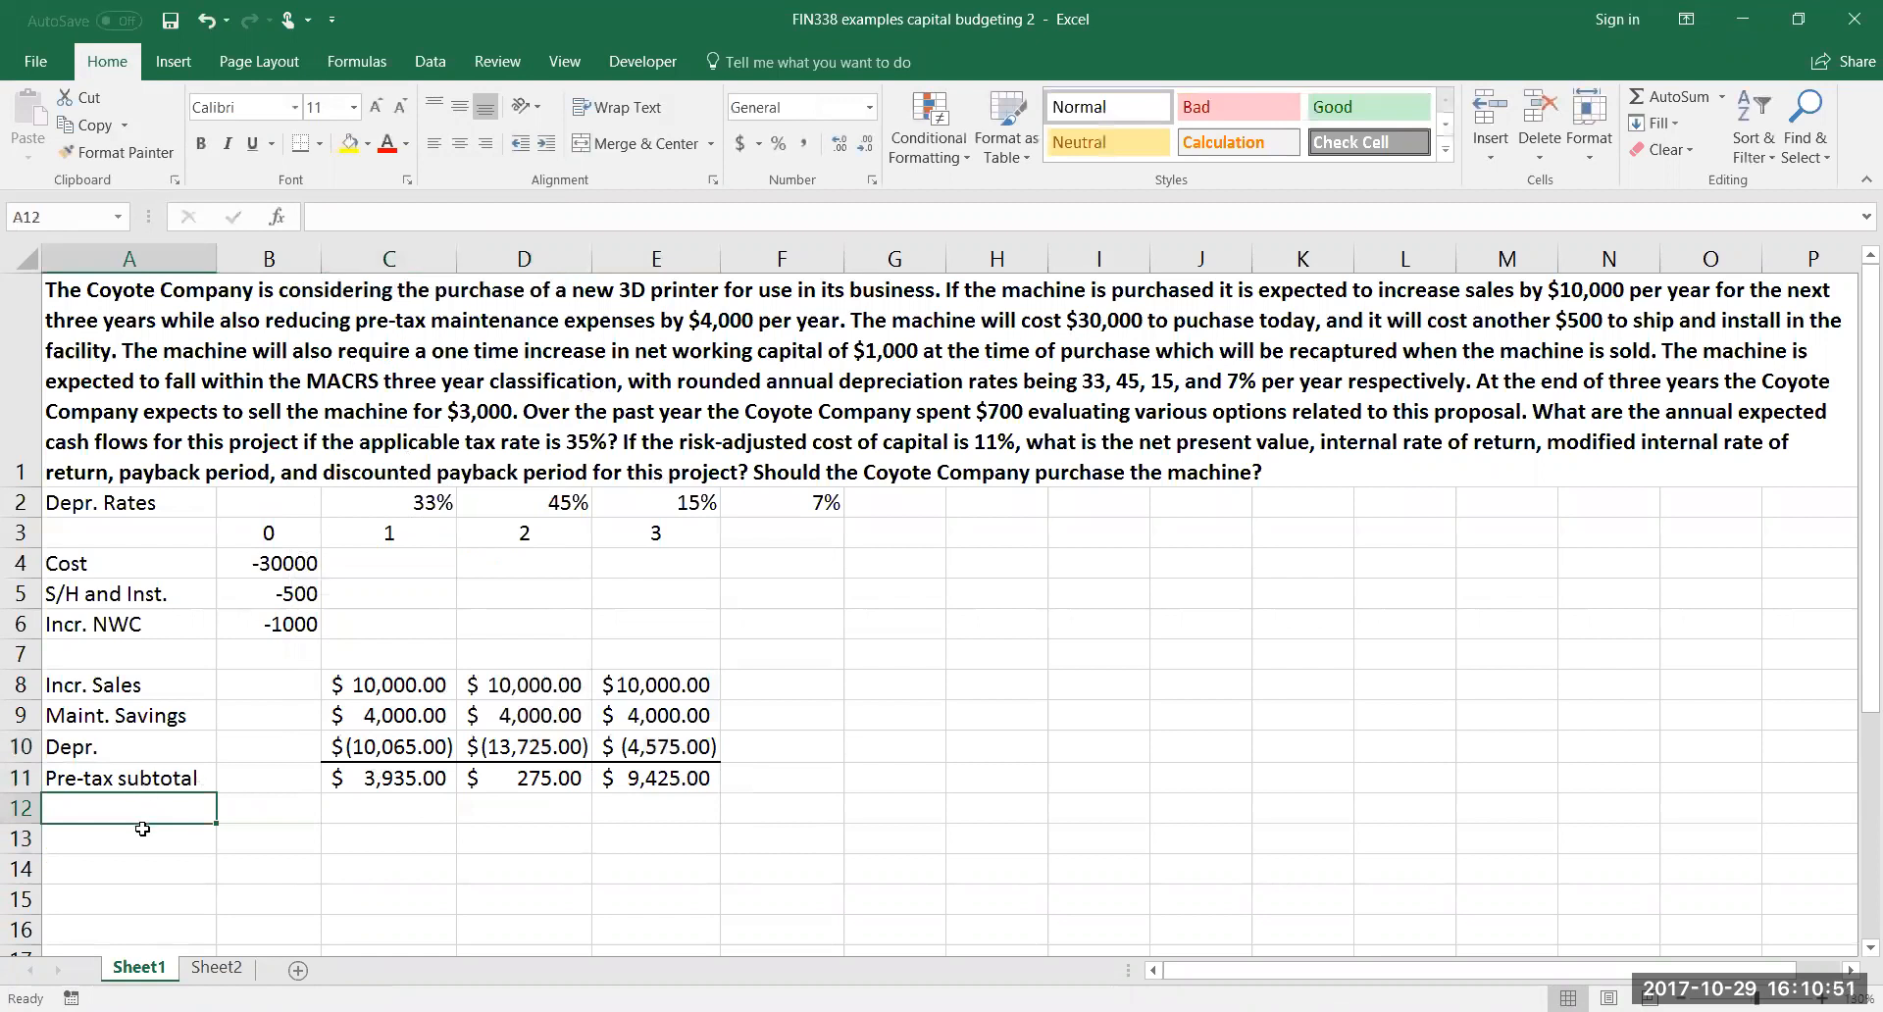
type("Taxes")
key("Tab")
key("Tab")
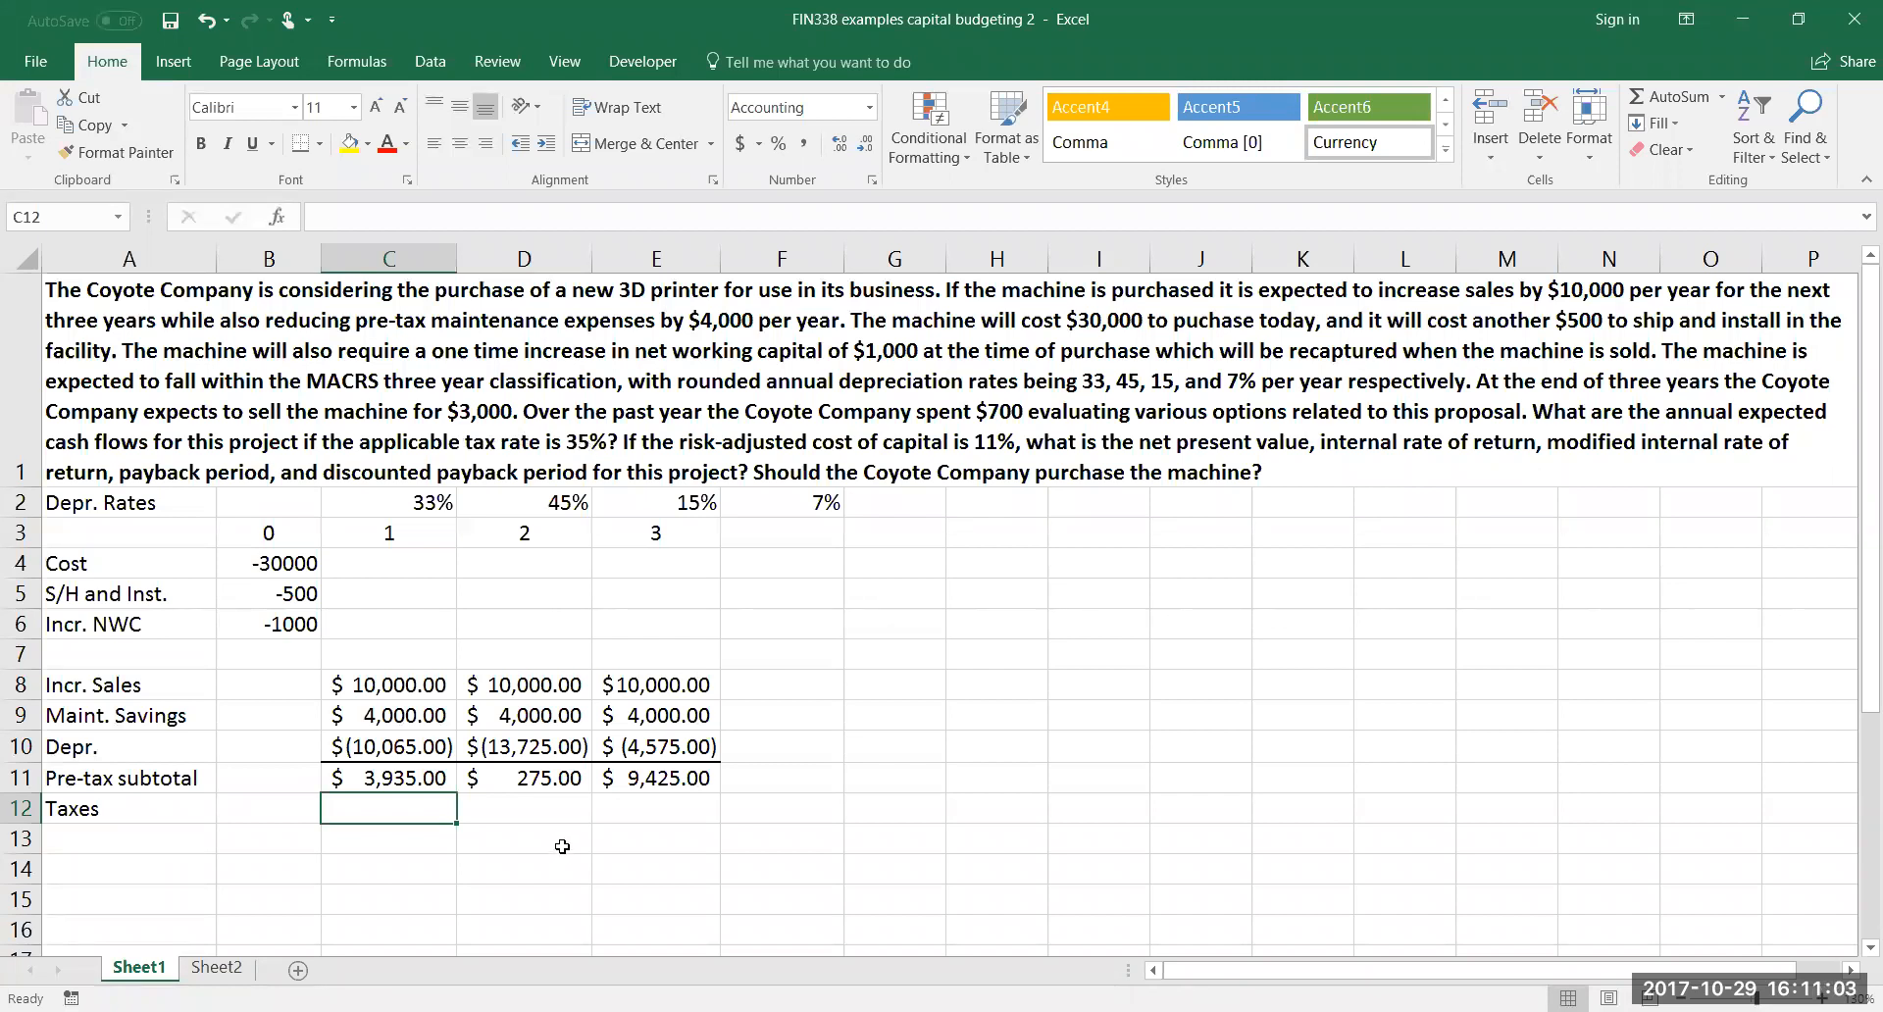
Calculate the negative 35% tax in C12 with =-.35*C11 and fill the formula across to E12
type("=-.35")
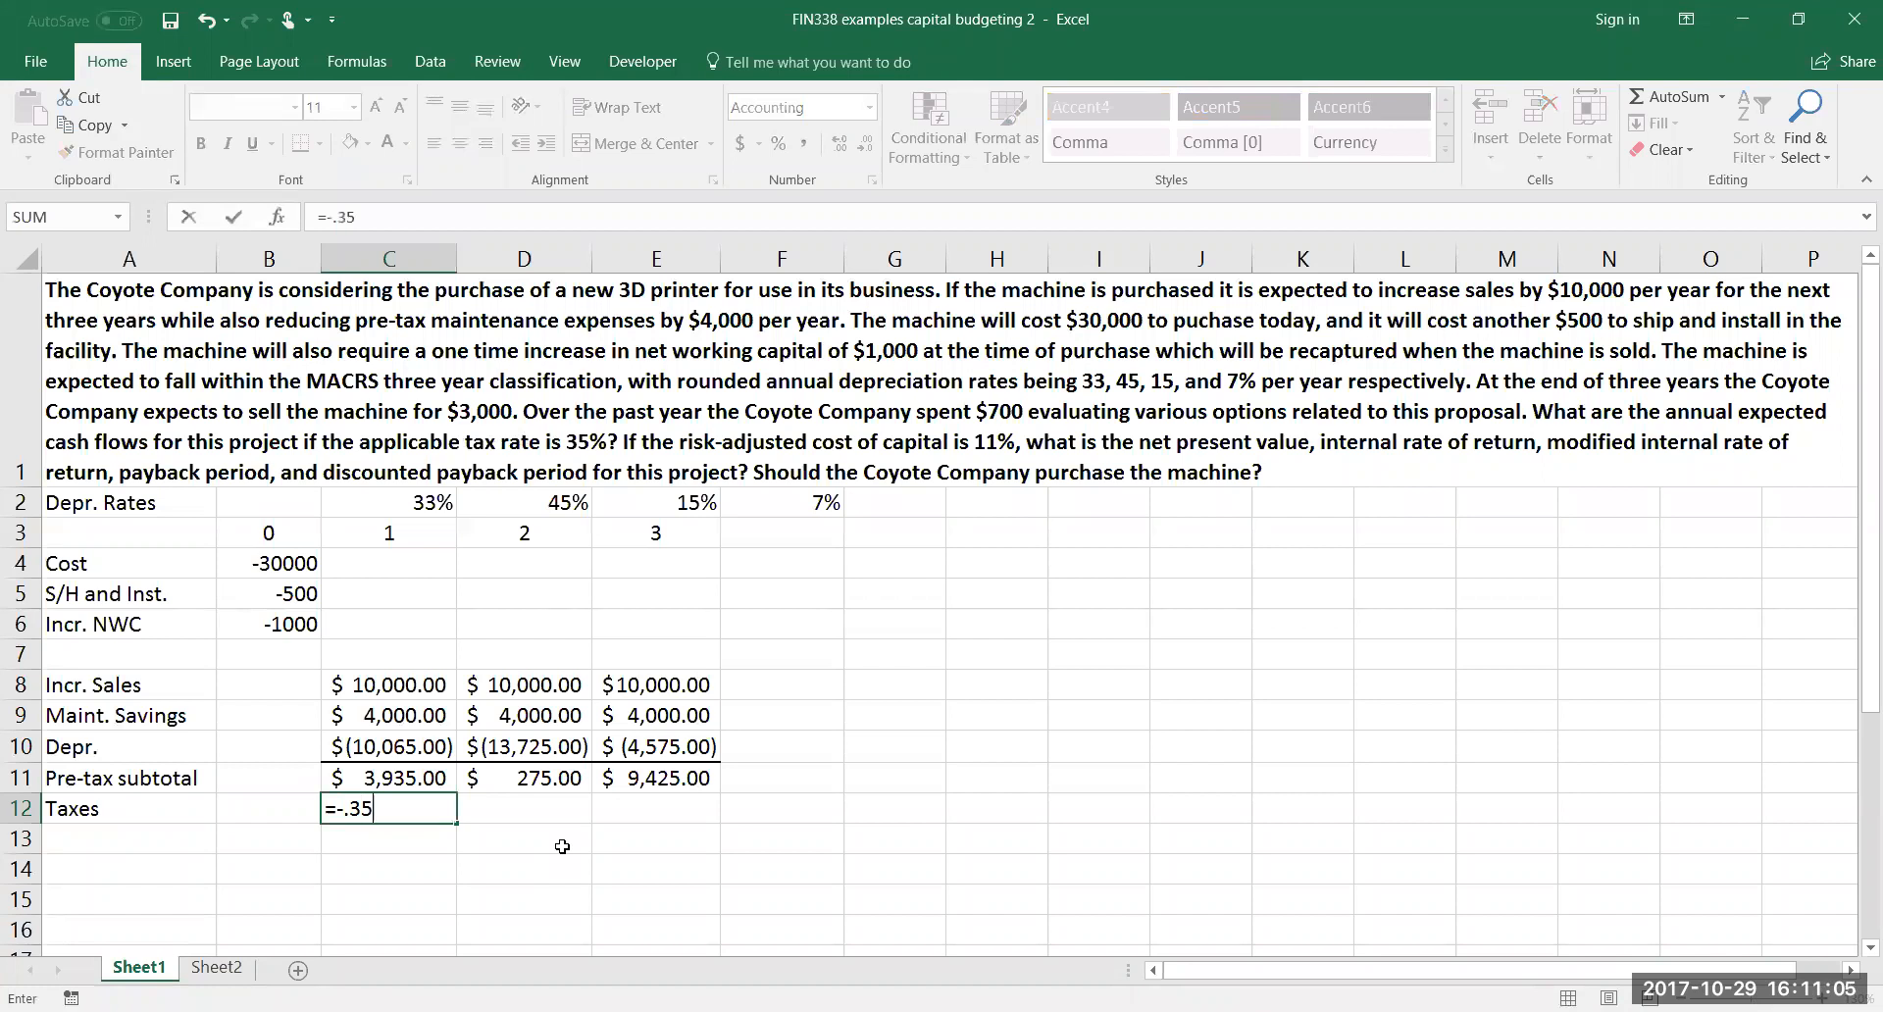
type("*")
left_click(409, 779)
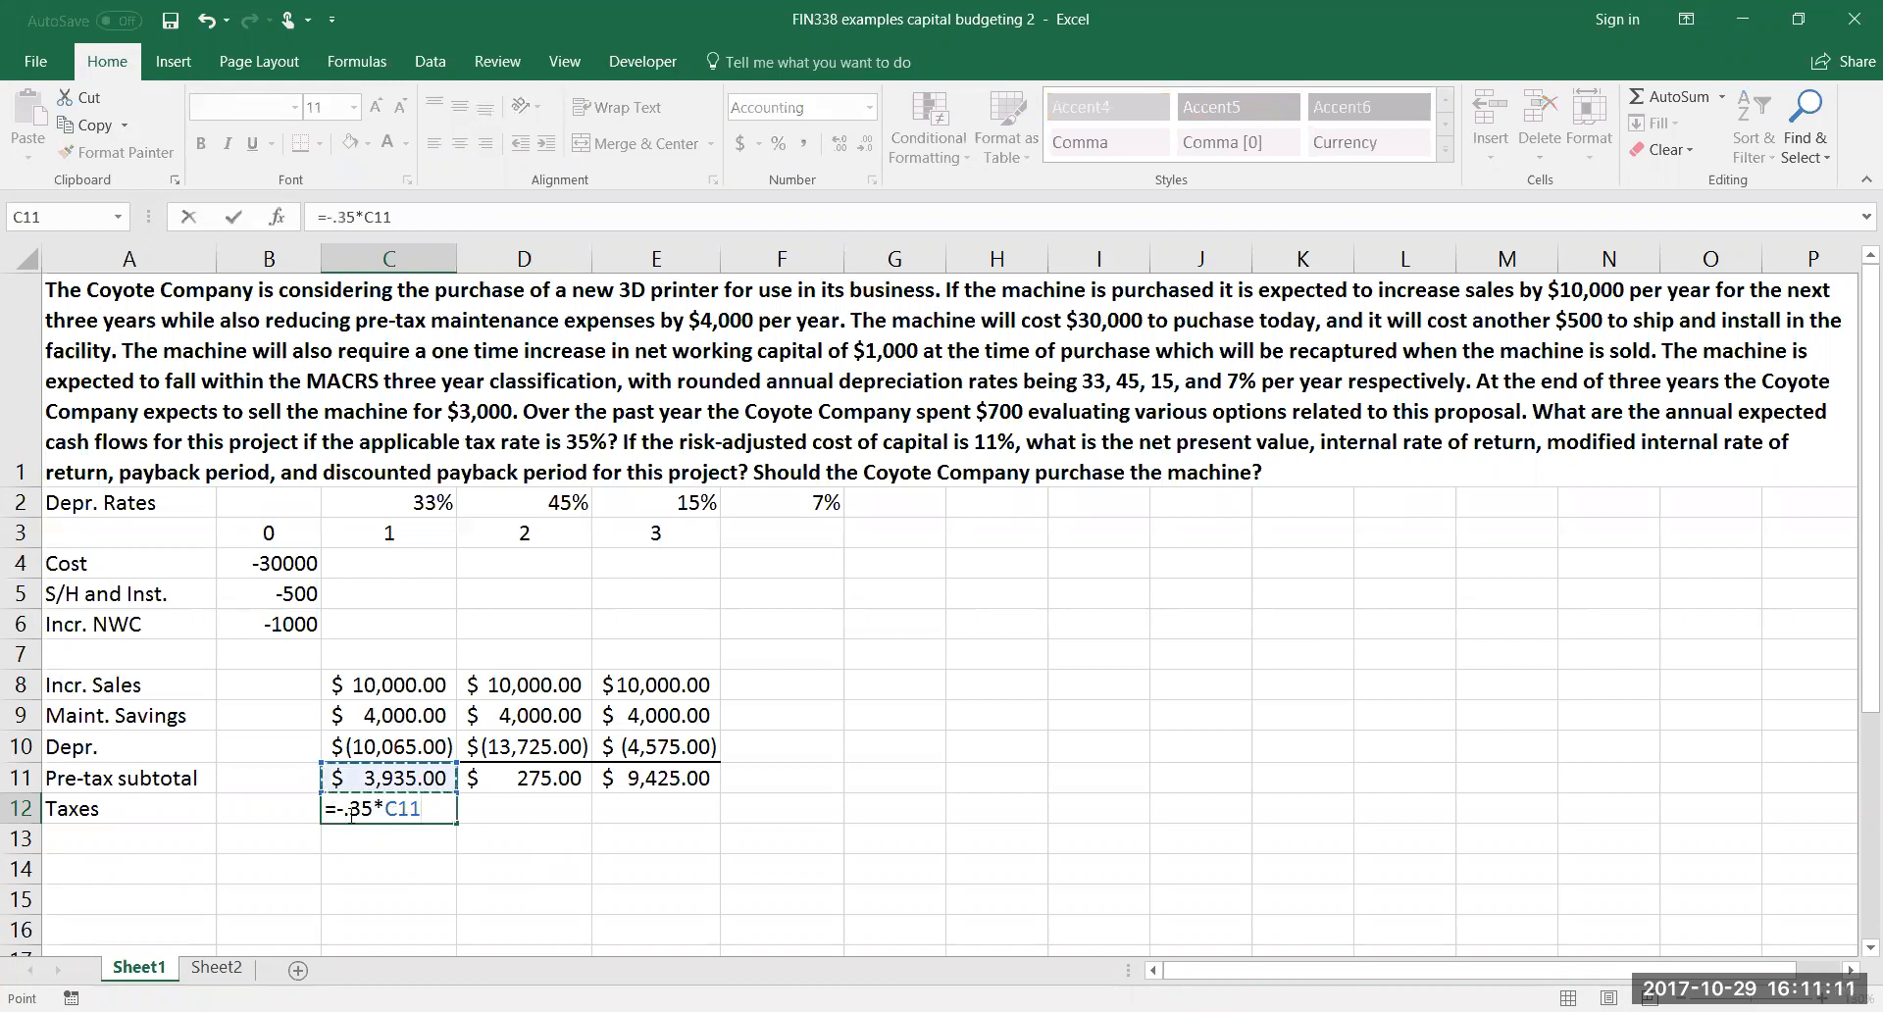
key("Return")
left_click(407, 810)
left_click_drag(457, 822, 686, 818)
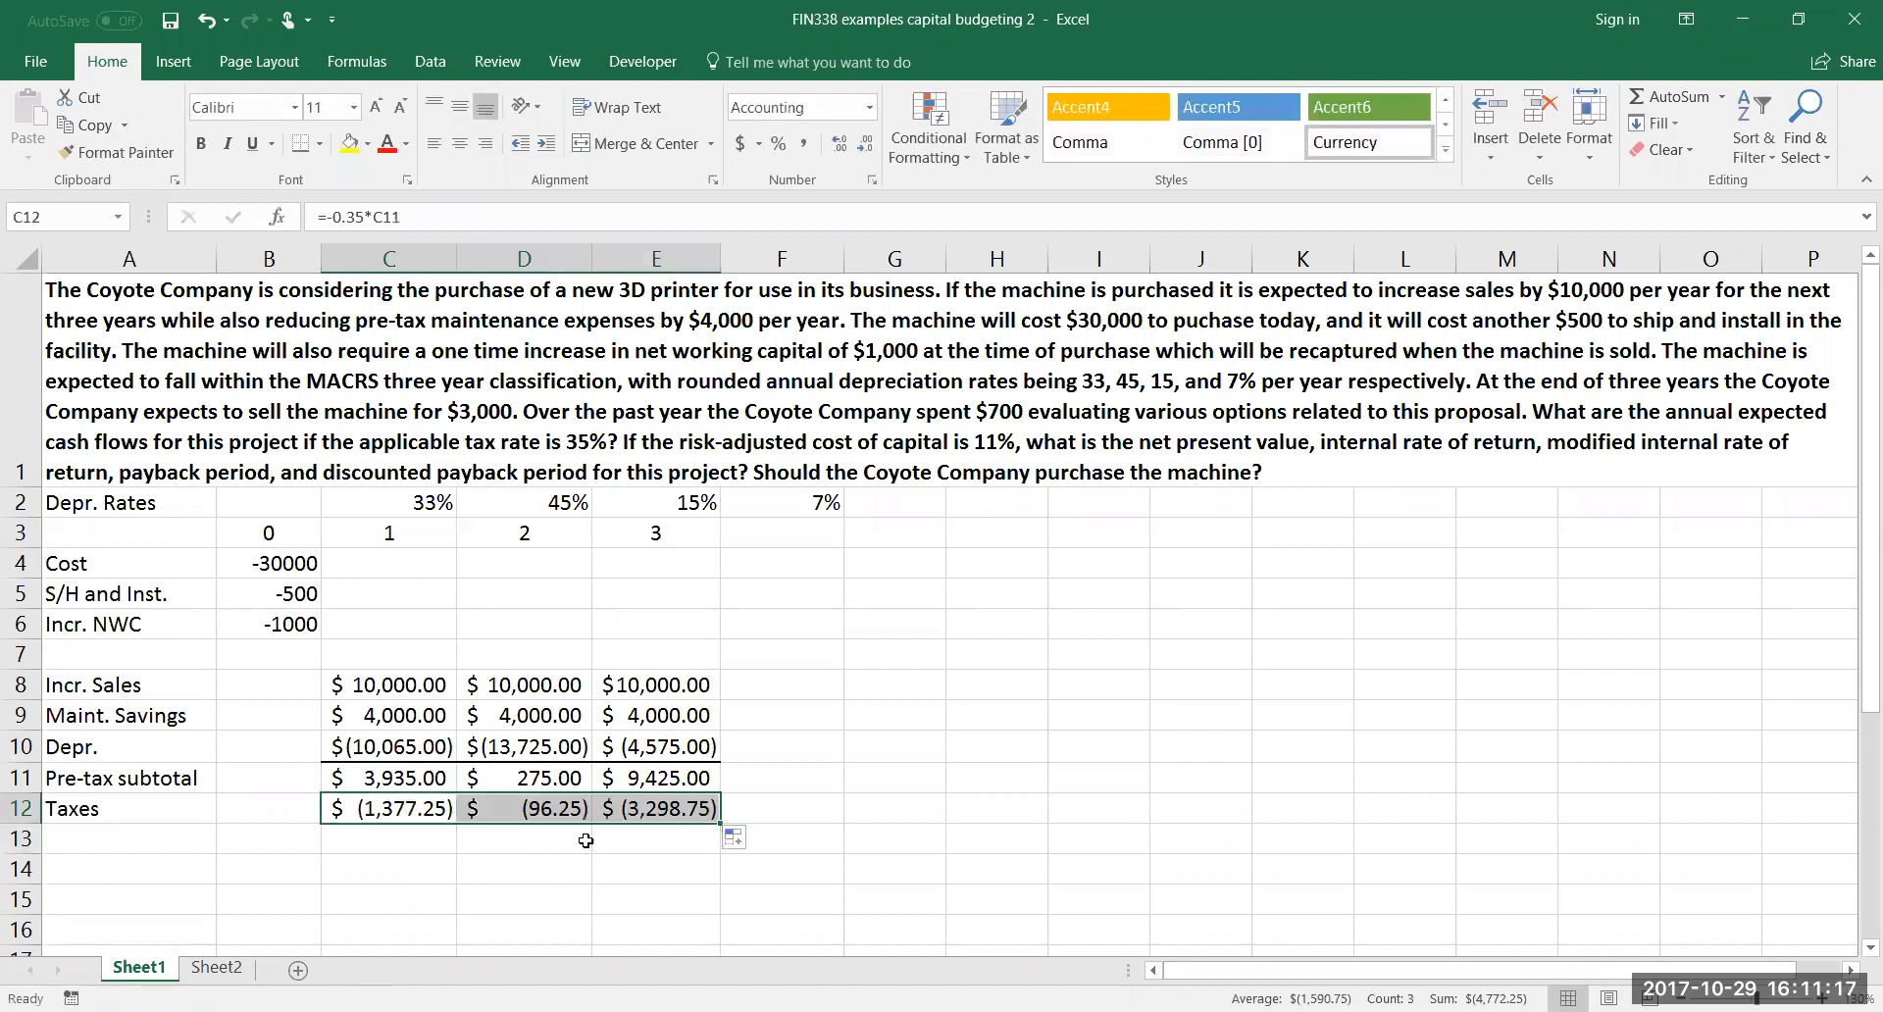
left_click(551, 866)
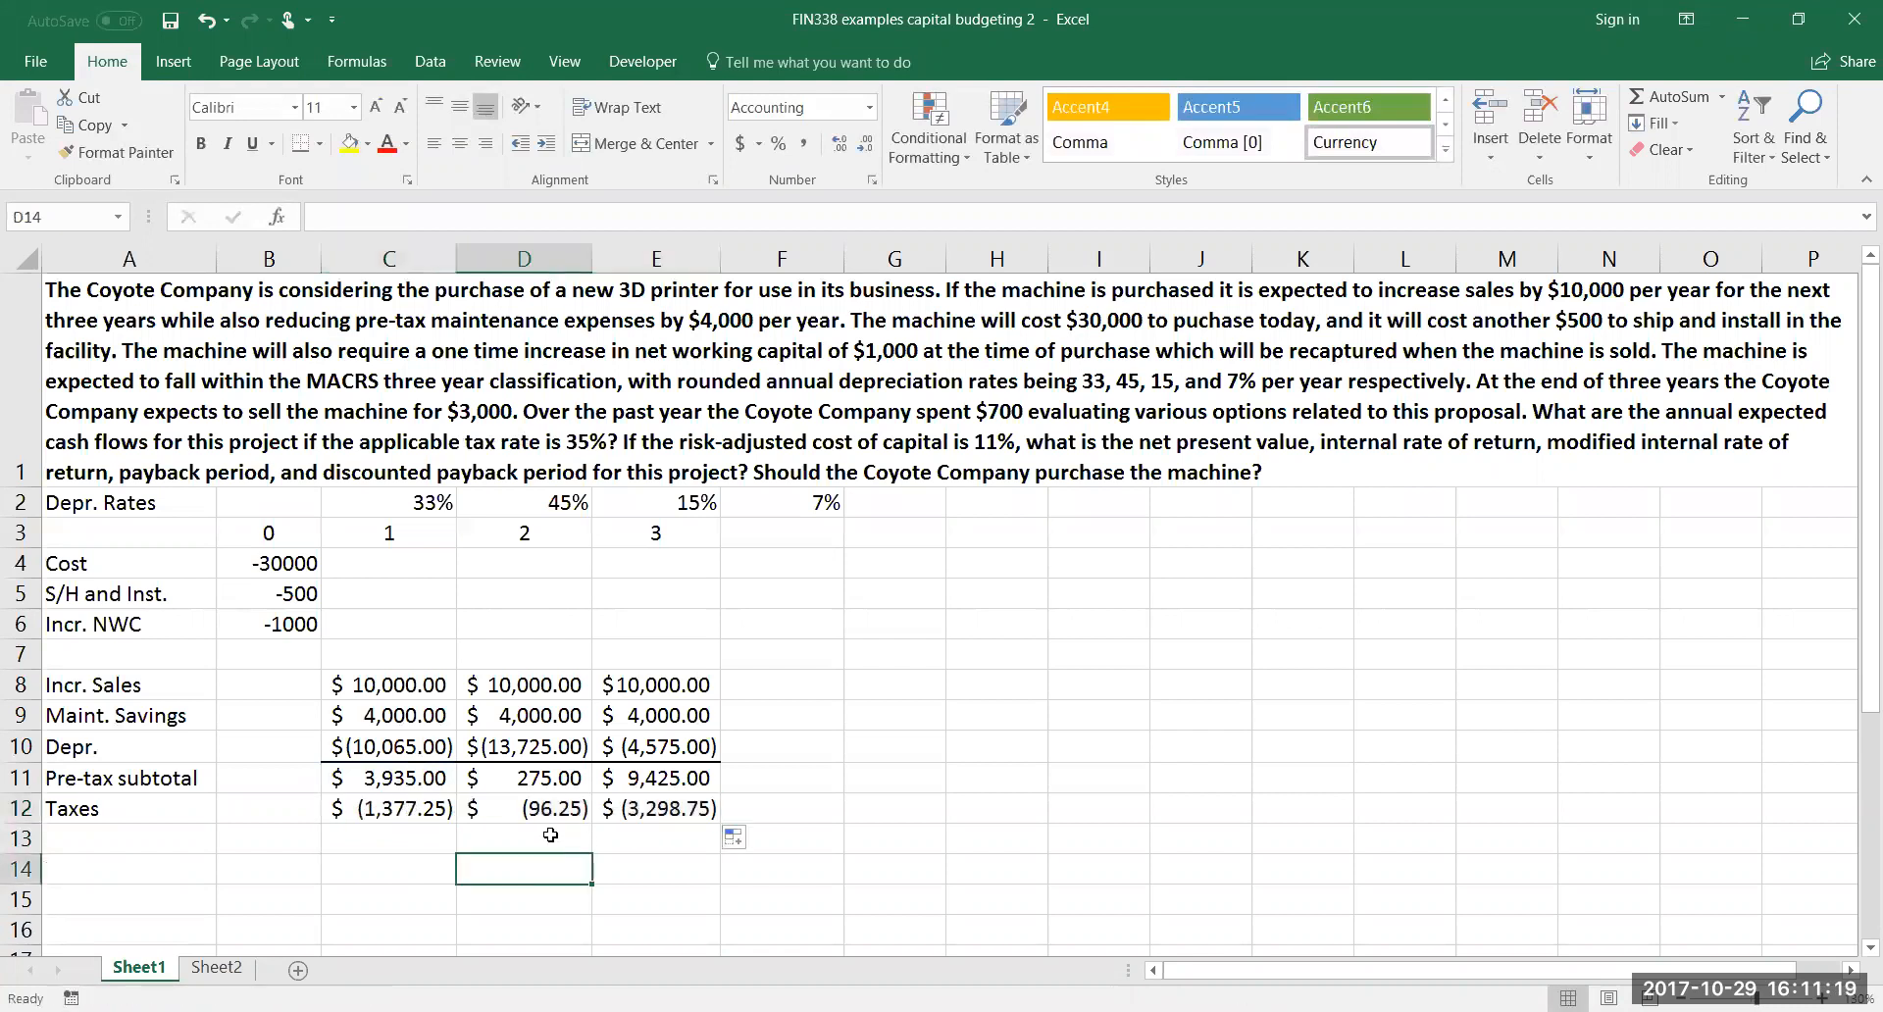
left_click(569, 778)
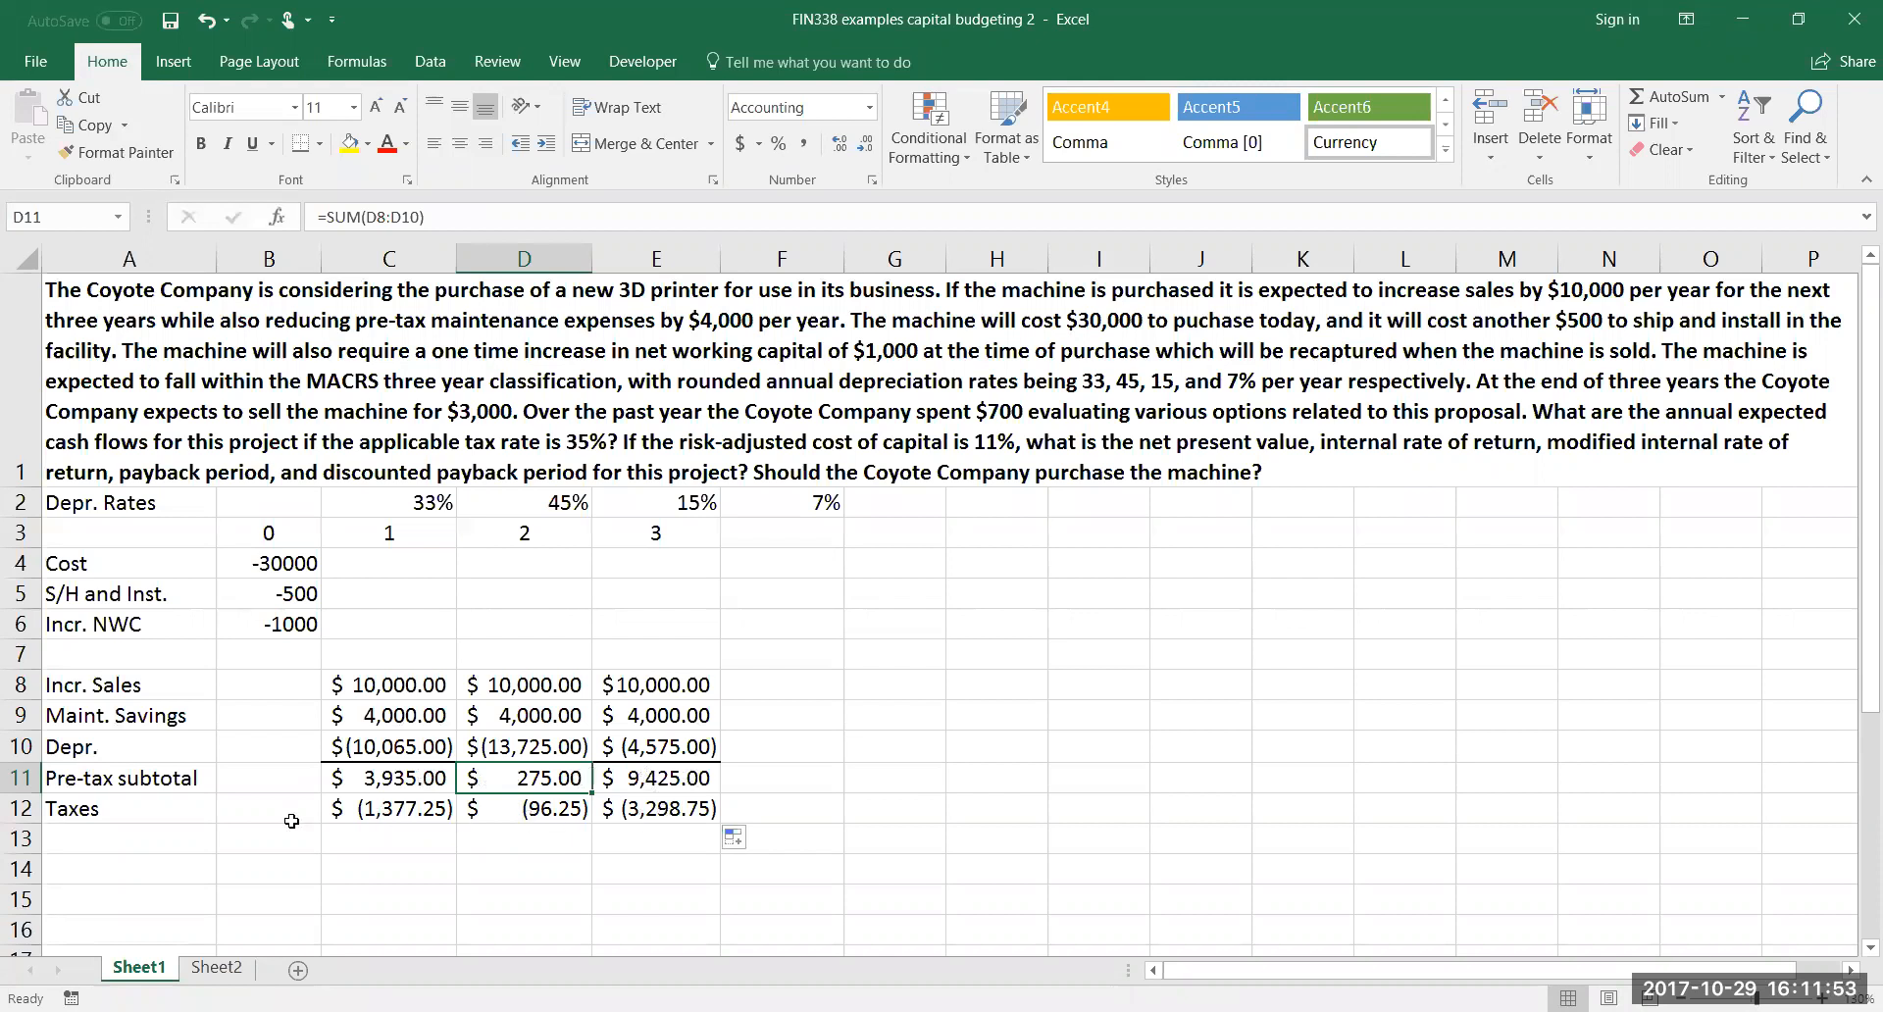
Label cell A13 "After tax subtotal" below the taxes row
left_click(136, 837)
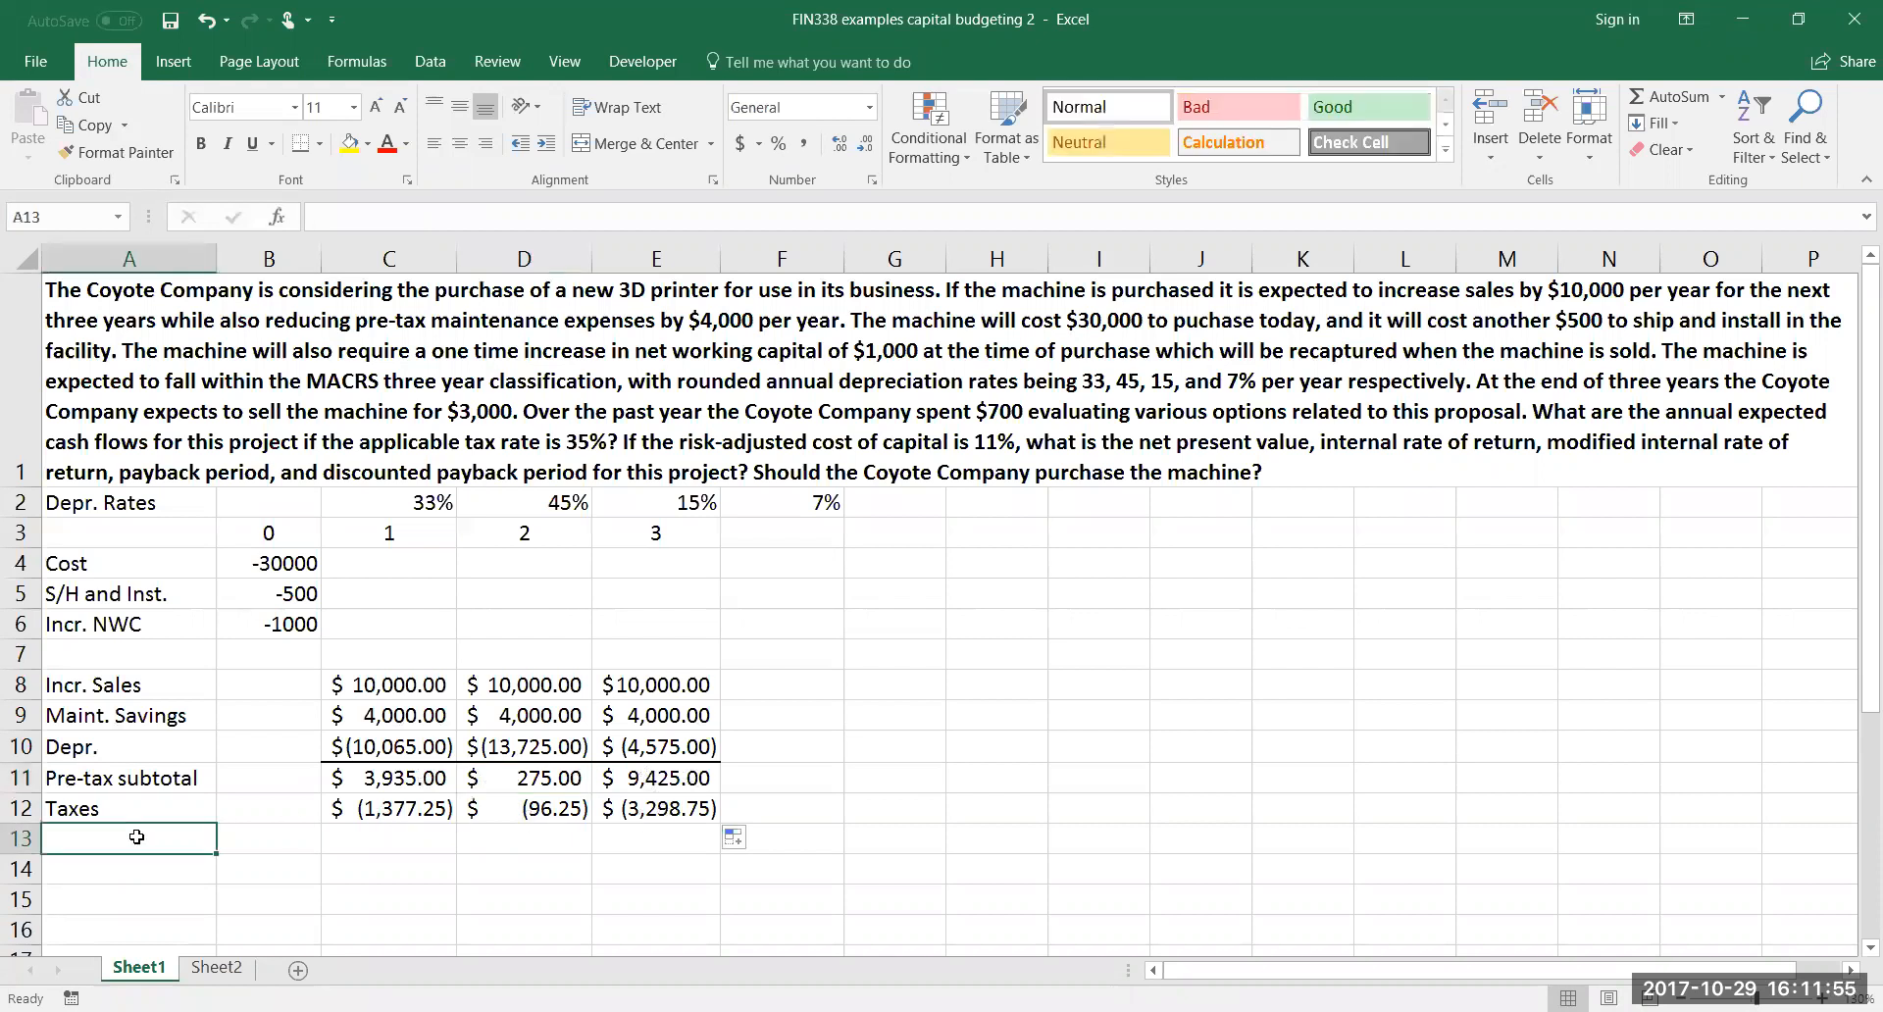
type("Afte")
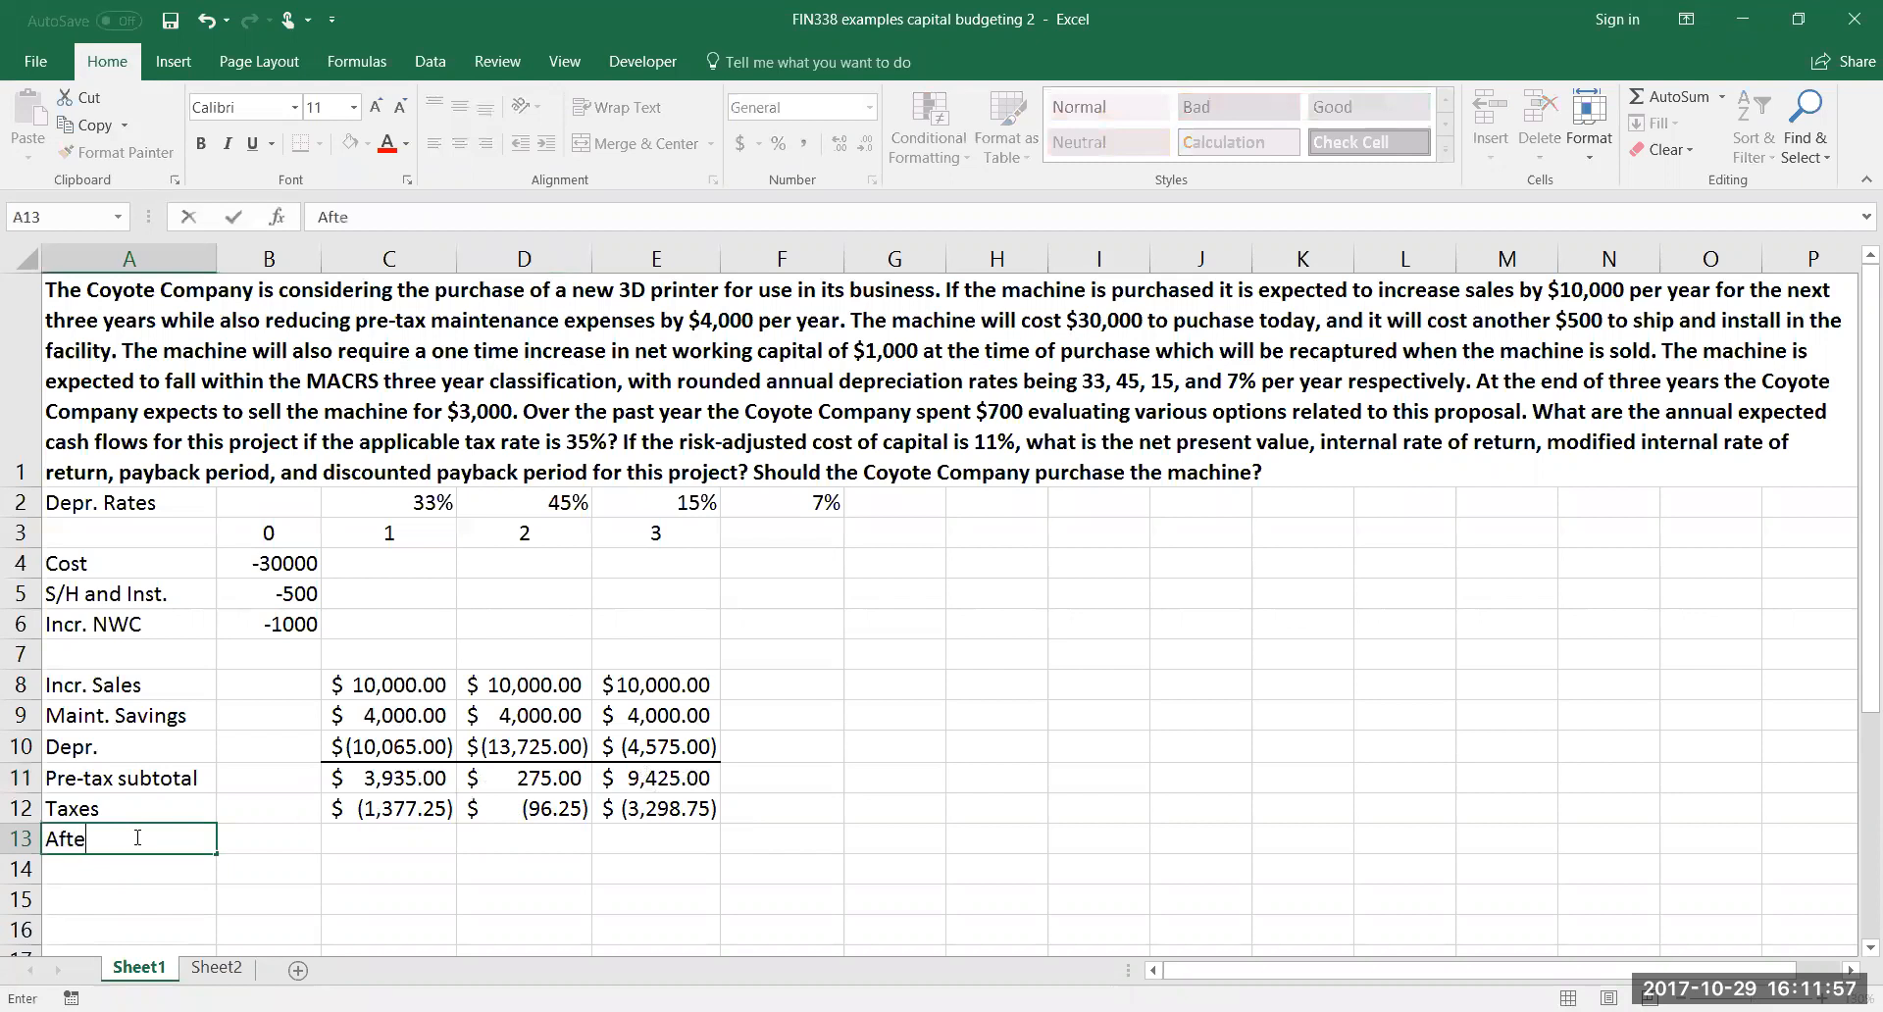
type("r tax subtotal")
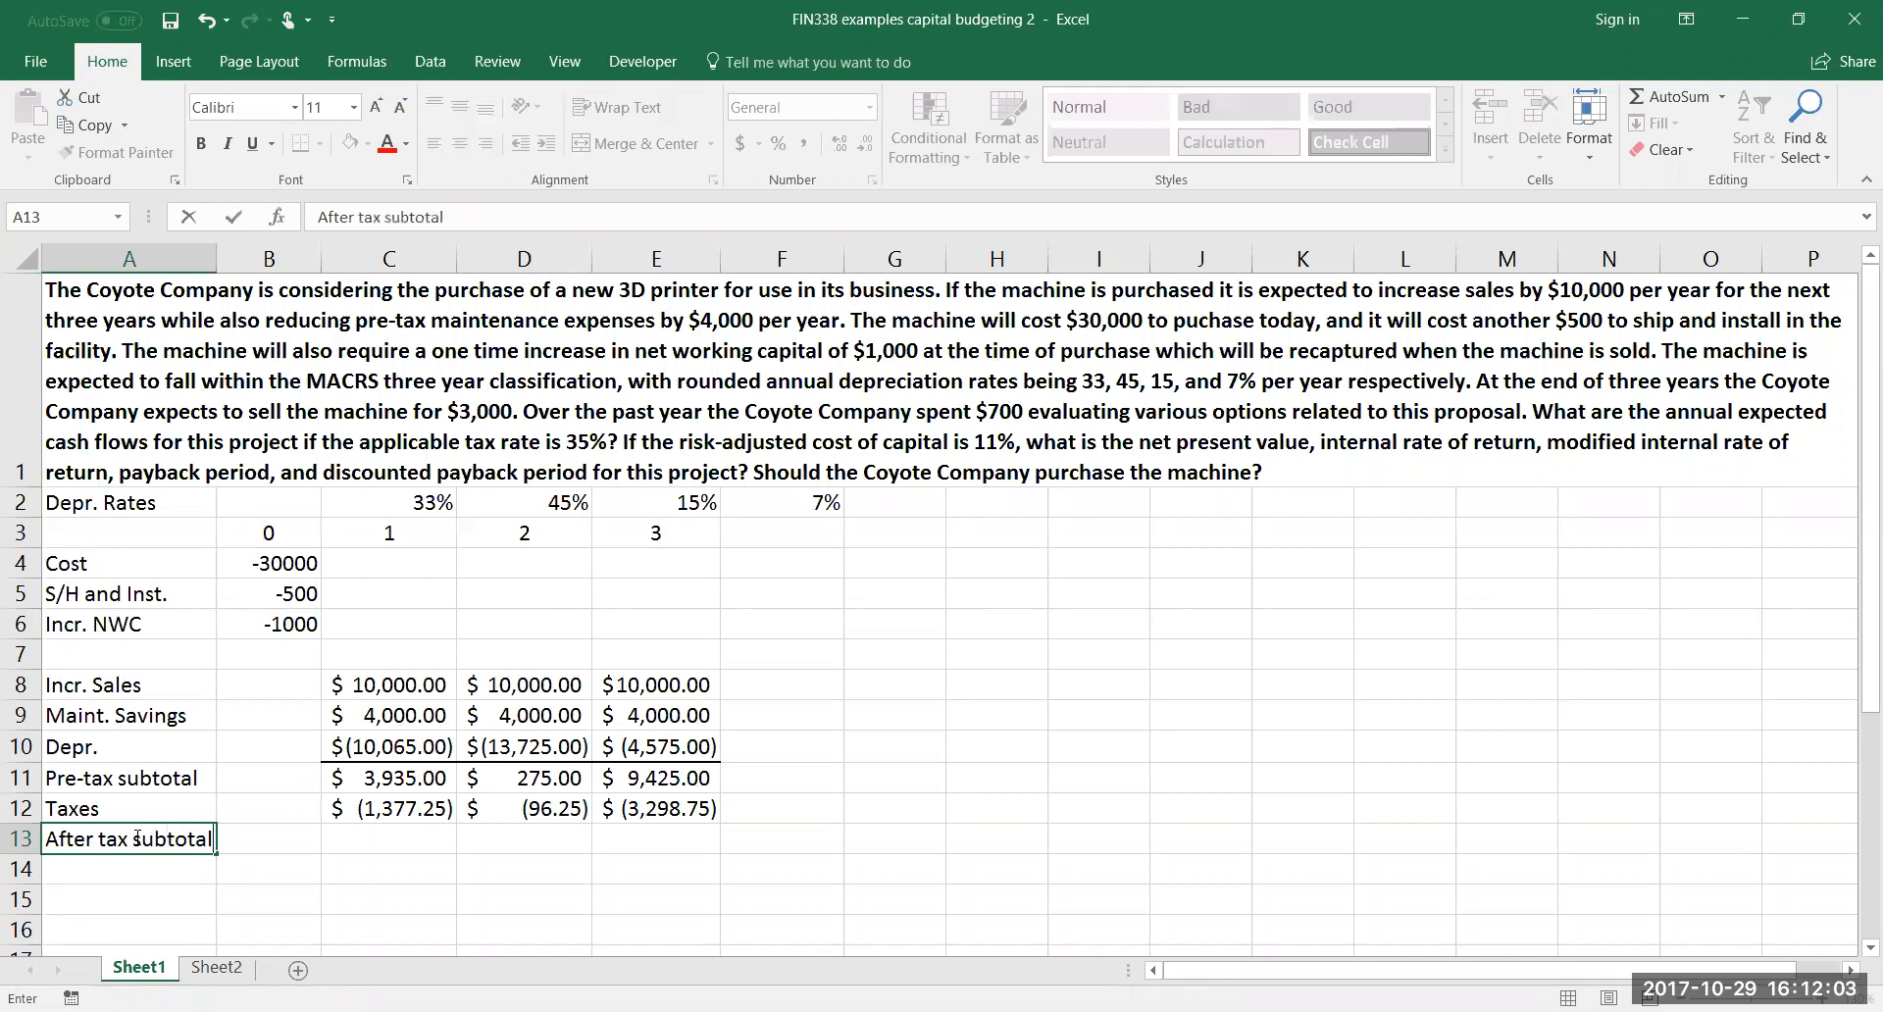
key("Return")
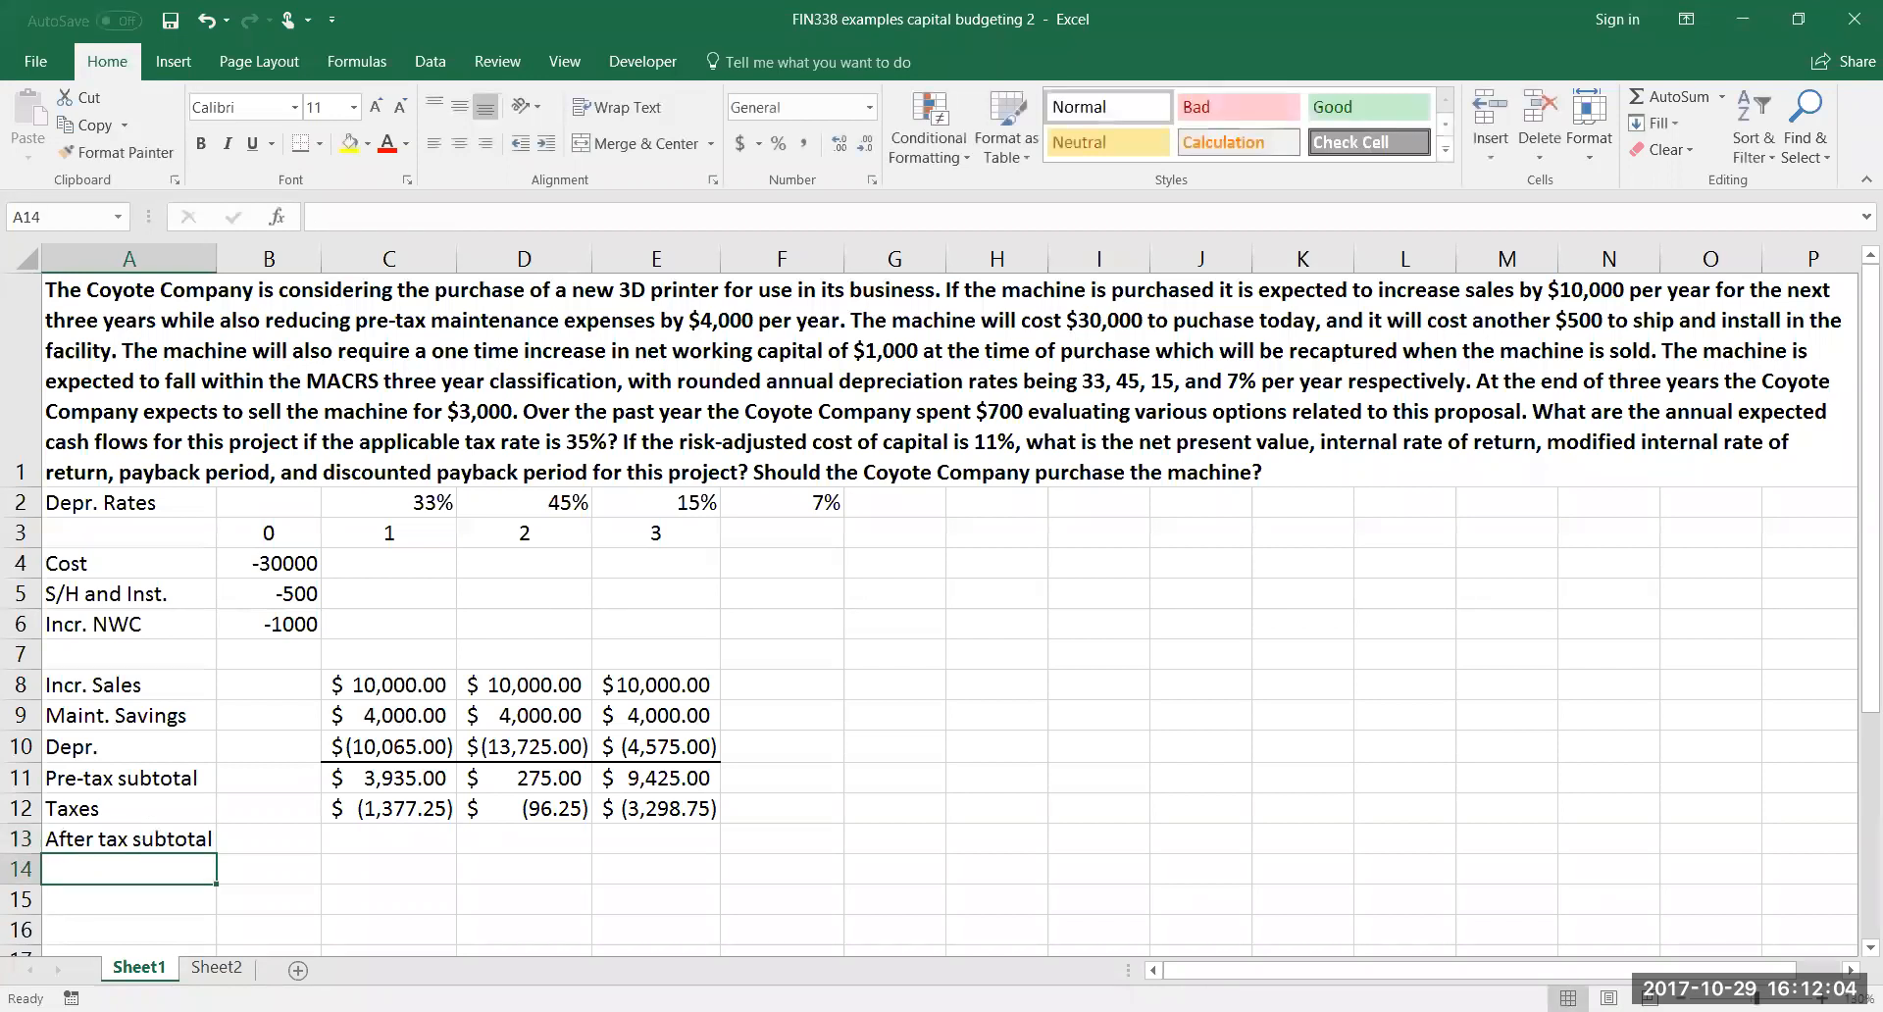
Enter =SUM(C11:C12) in C13 for the after-tax subtotal and fill it across to E13
left_click(391, 844)
type("=")
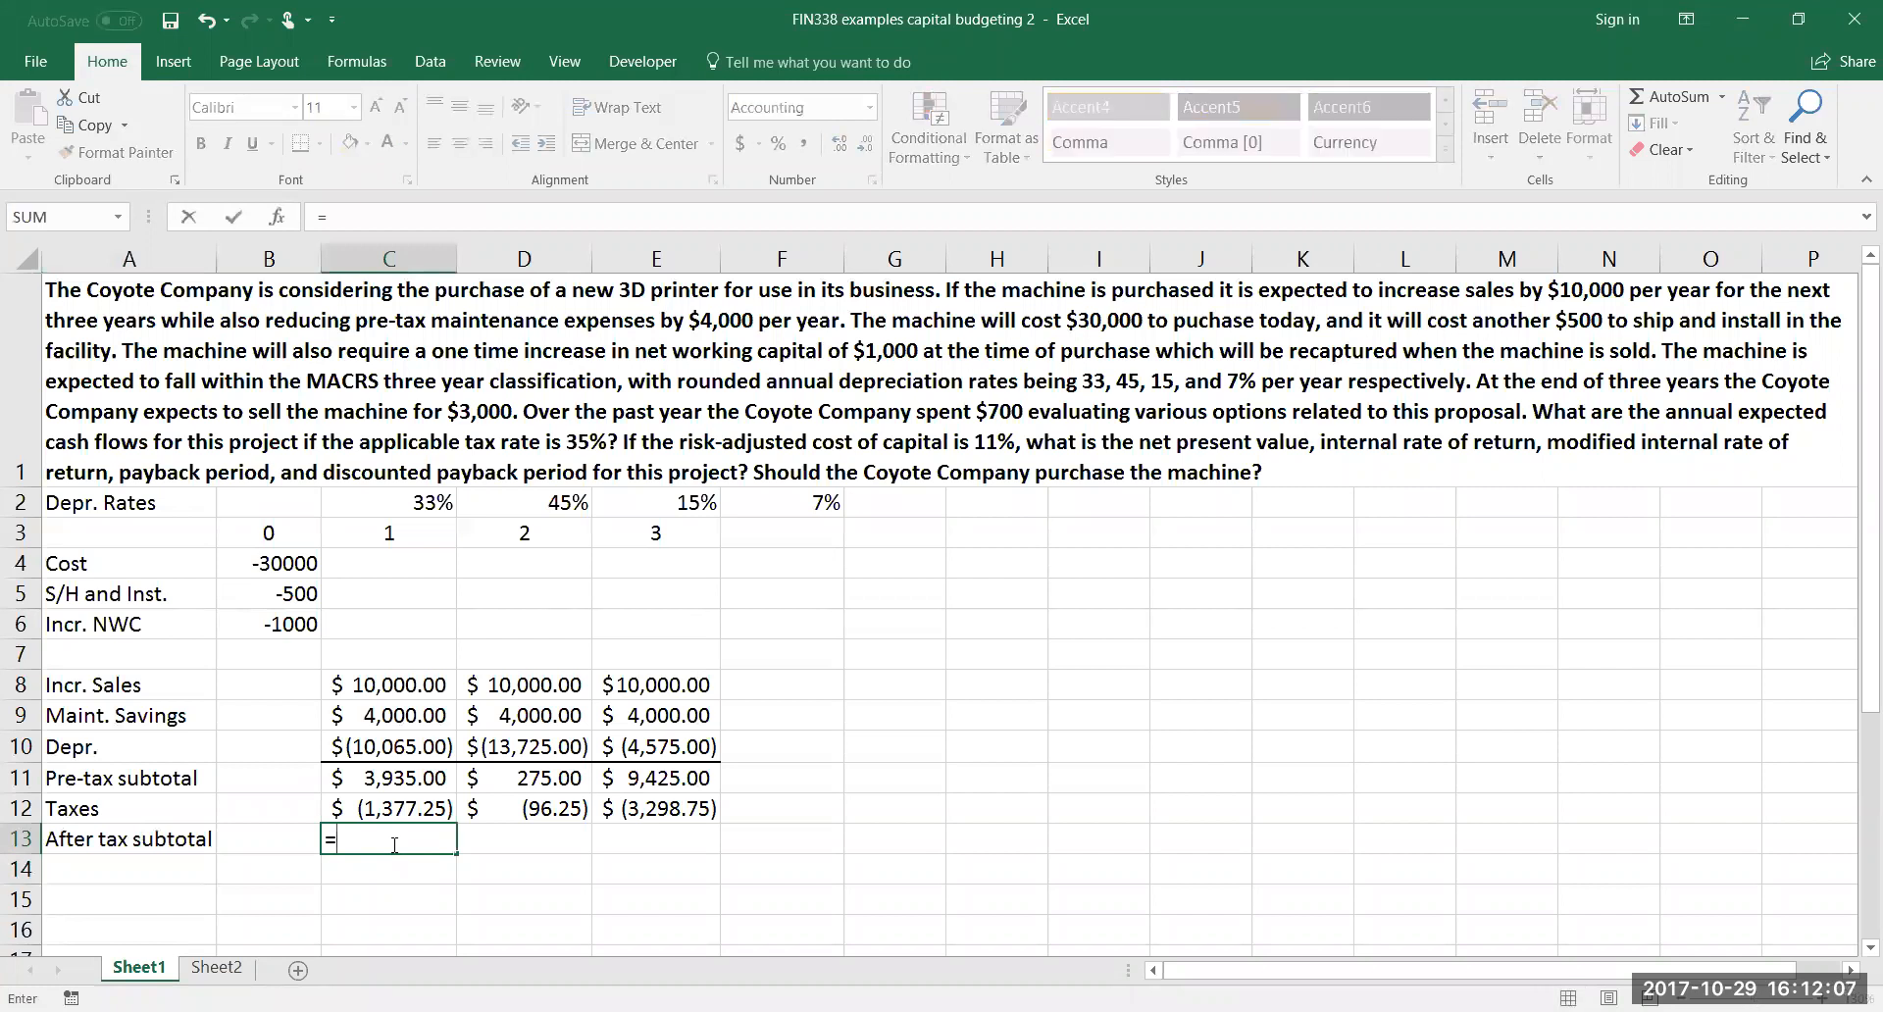
type("sum(")
left_click(403, 774)
left_click_drag(408, 799, 415, 820)
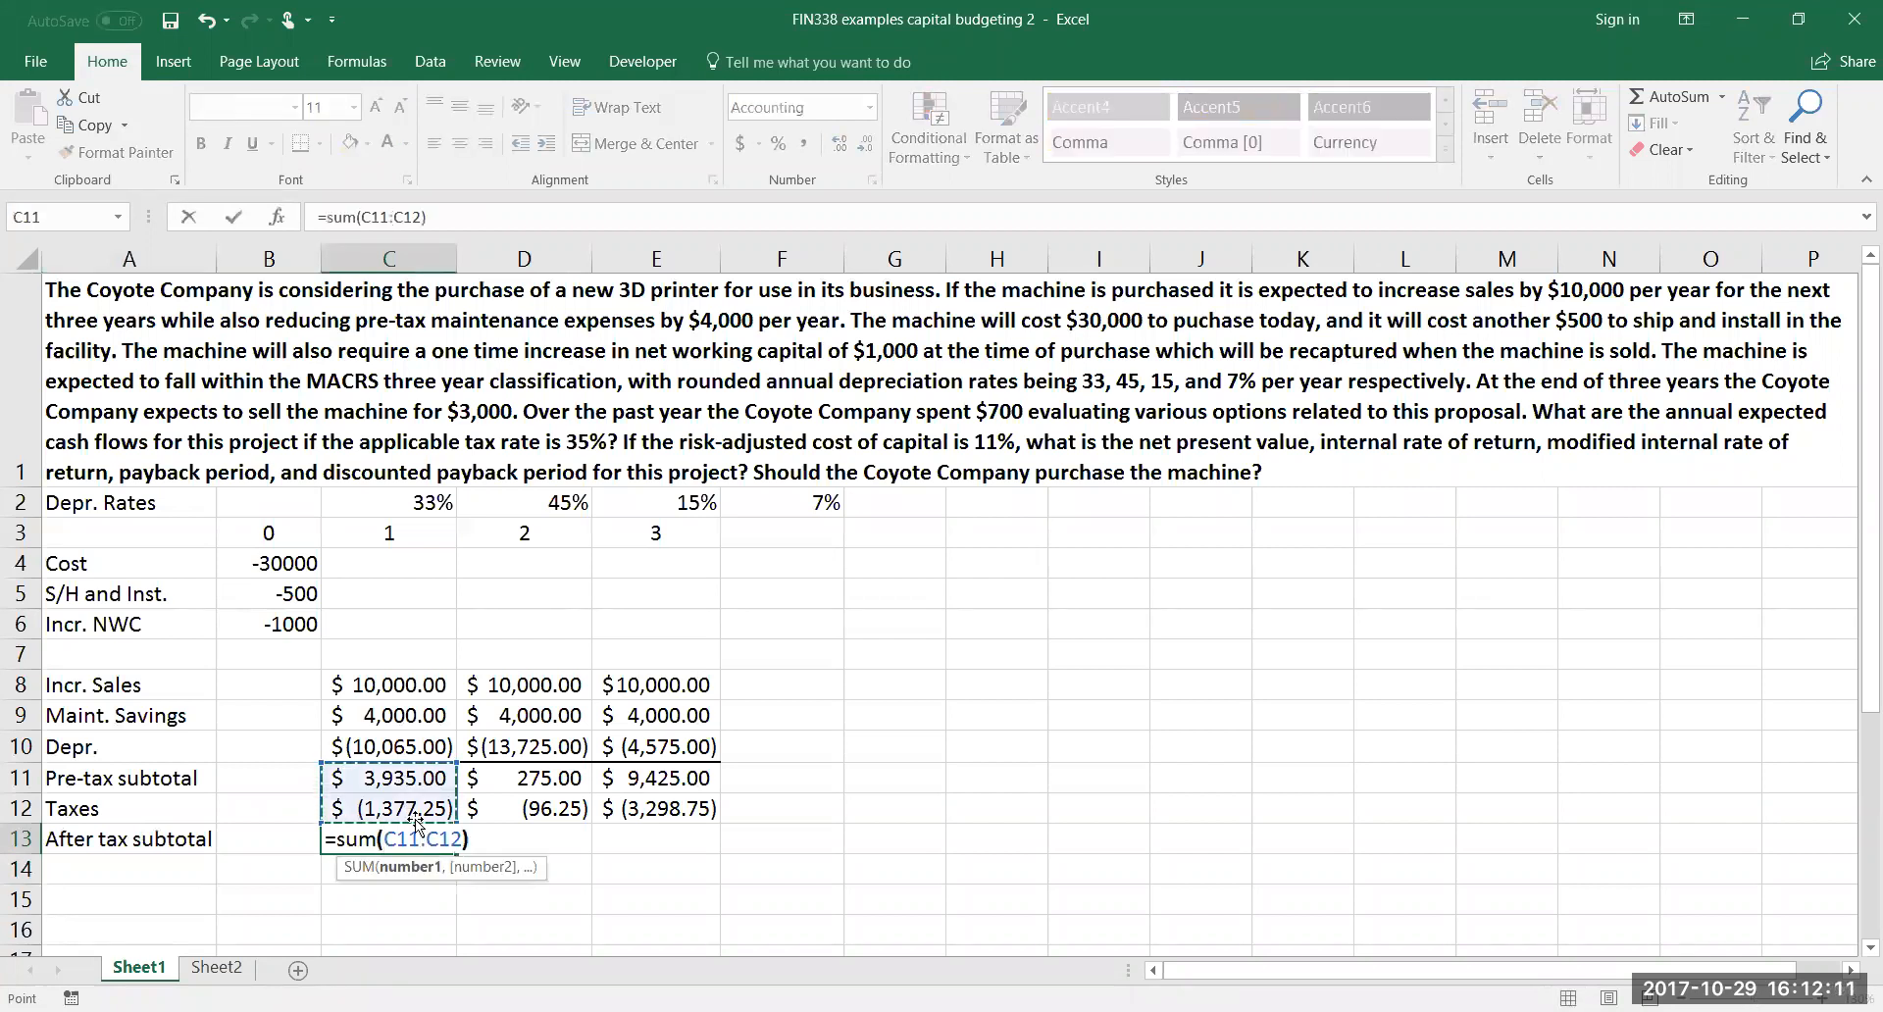
type(")")
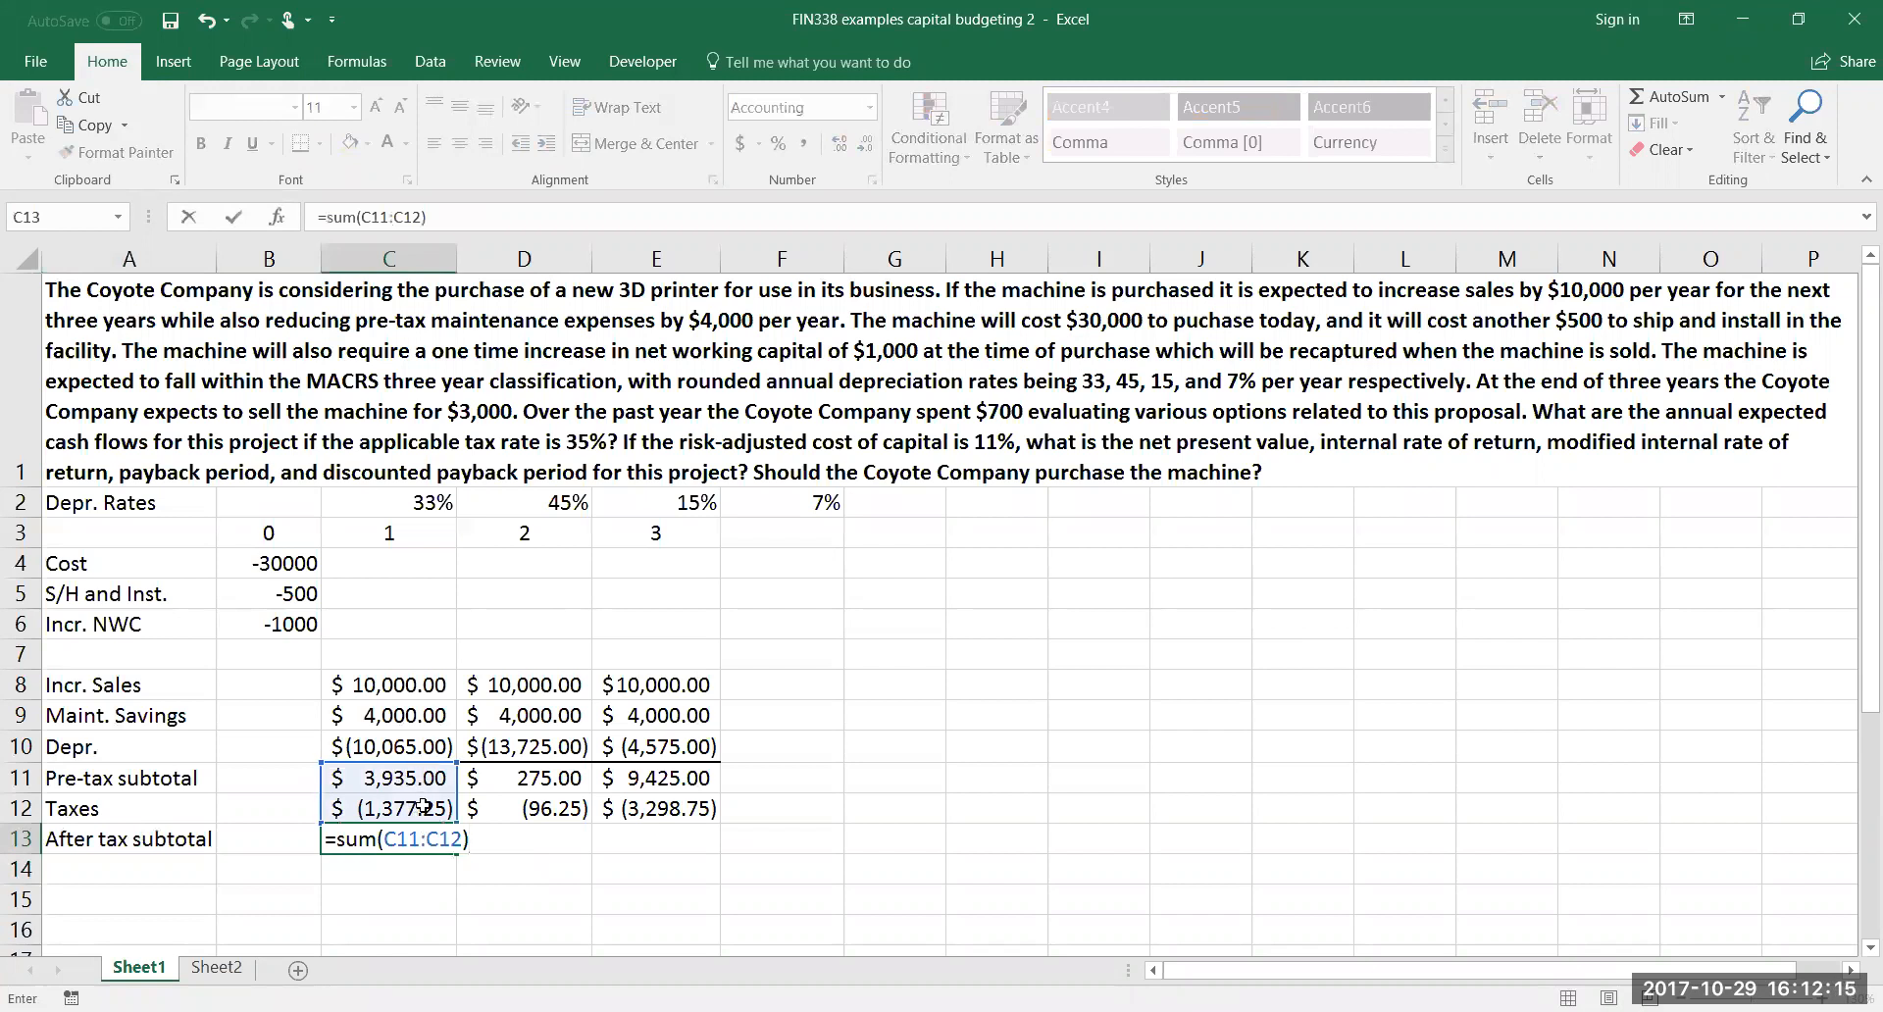
key("Return")
left_click(439, 845)
left_click_drag(566, 853, 637, 842)
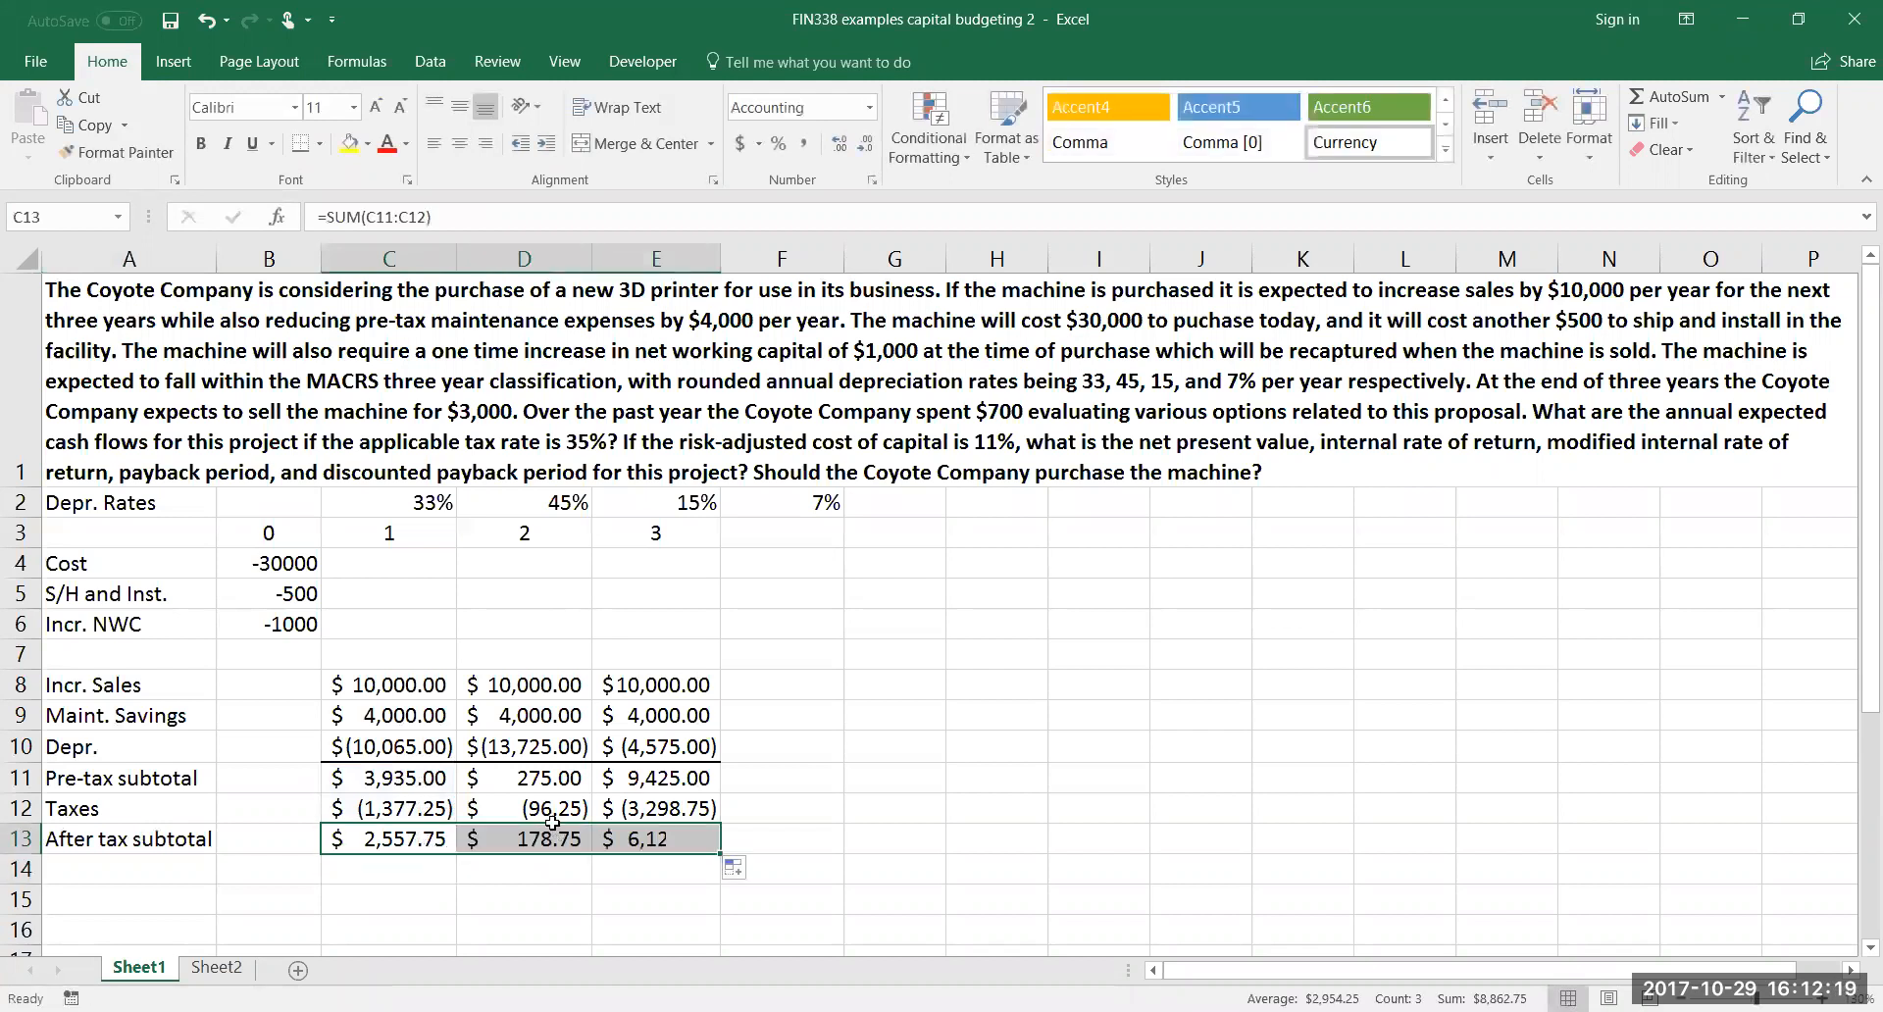
Apply a thick bottom border to the tax amounts in C12:E12
left_click_drag(379, 813, 642, 810)
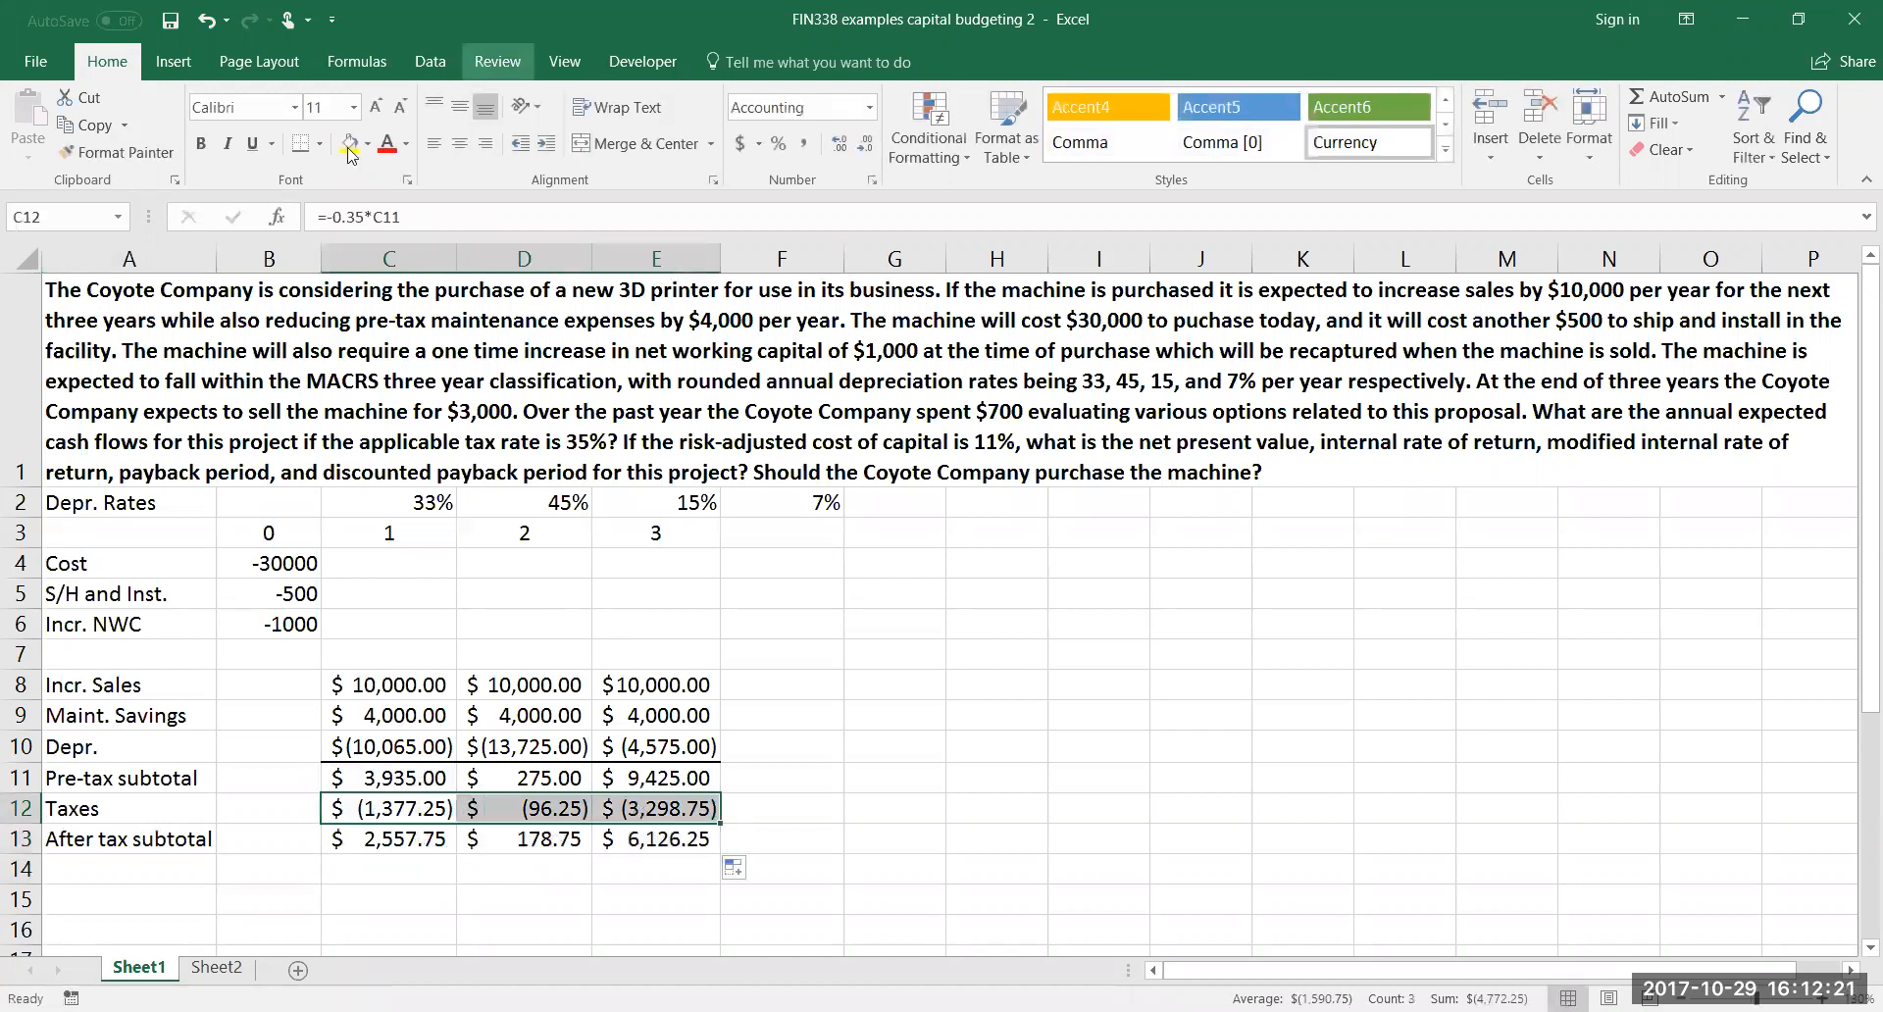
left_click(397, 868)
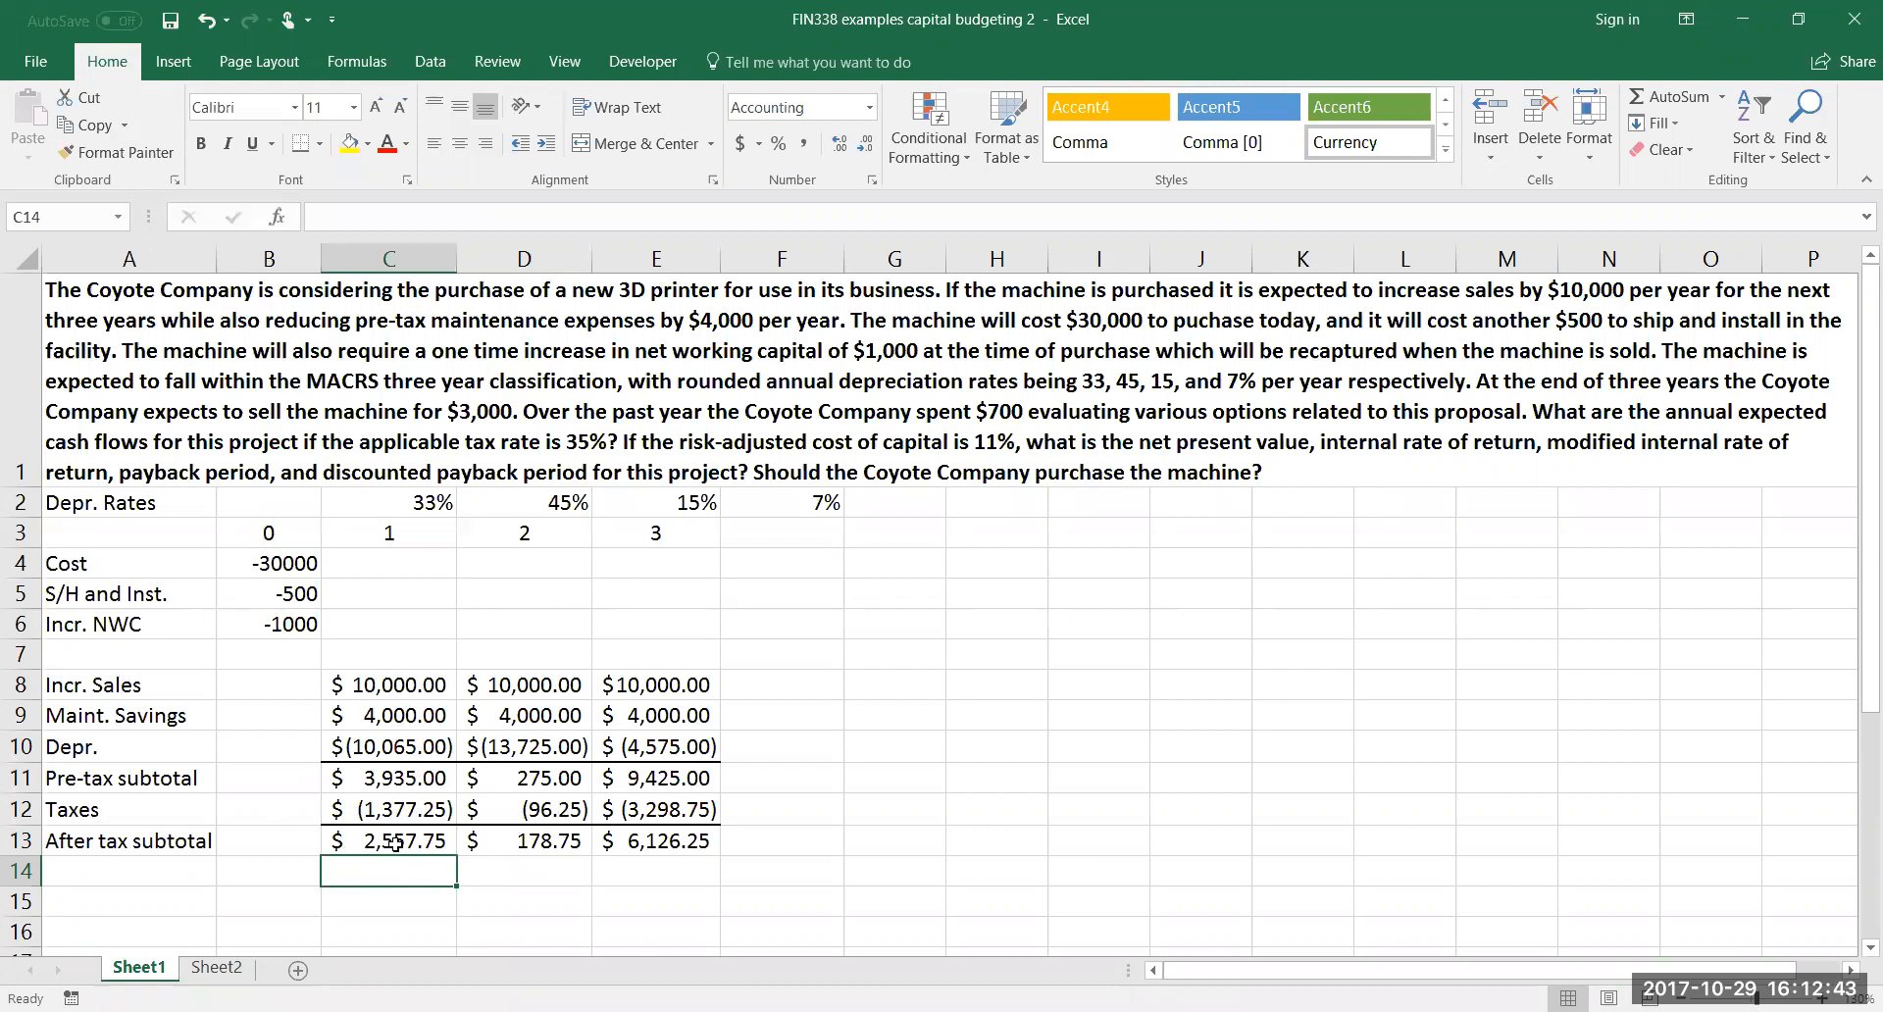
Review the year 1 pre-tax subtotal, taxes and after-tax subtotal formulas in C11:C13
left_click(391, 796)
left_click(389, 778)
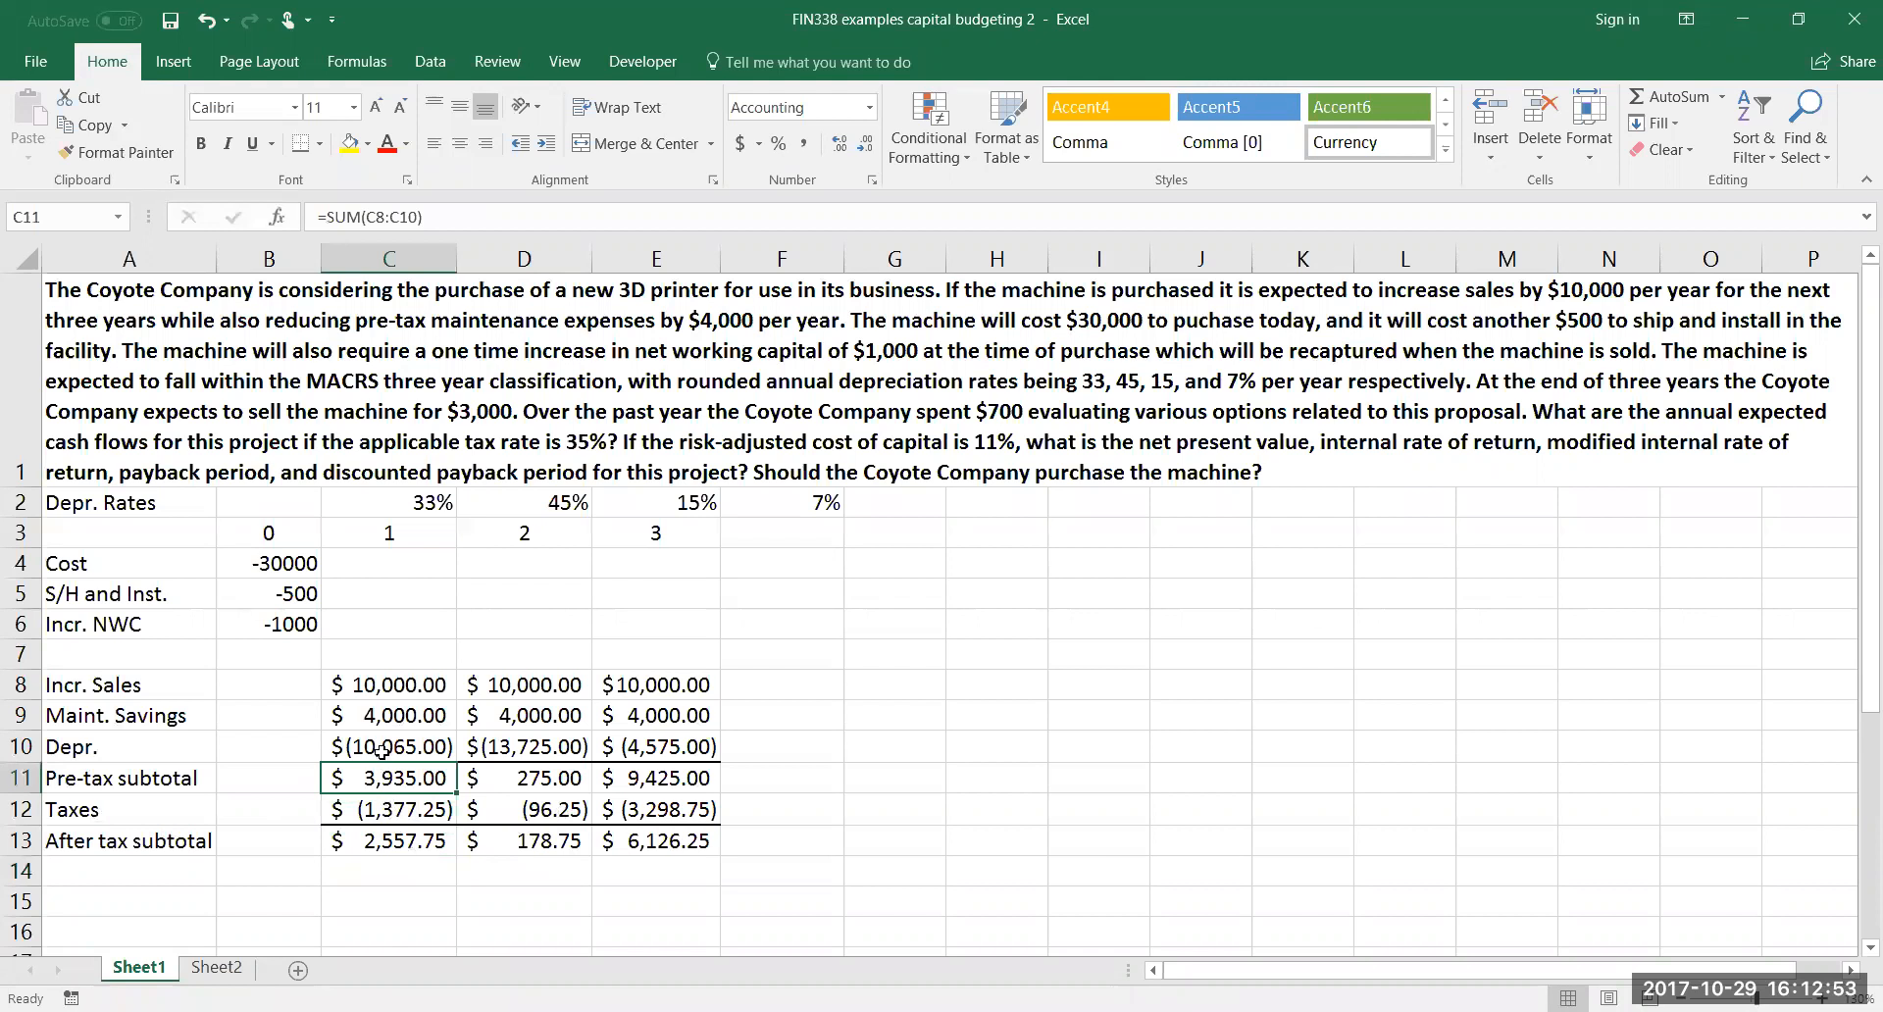
left_click(389, 812)
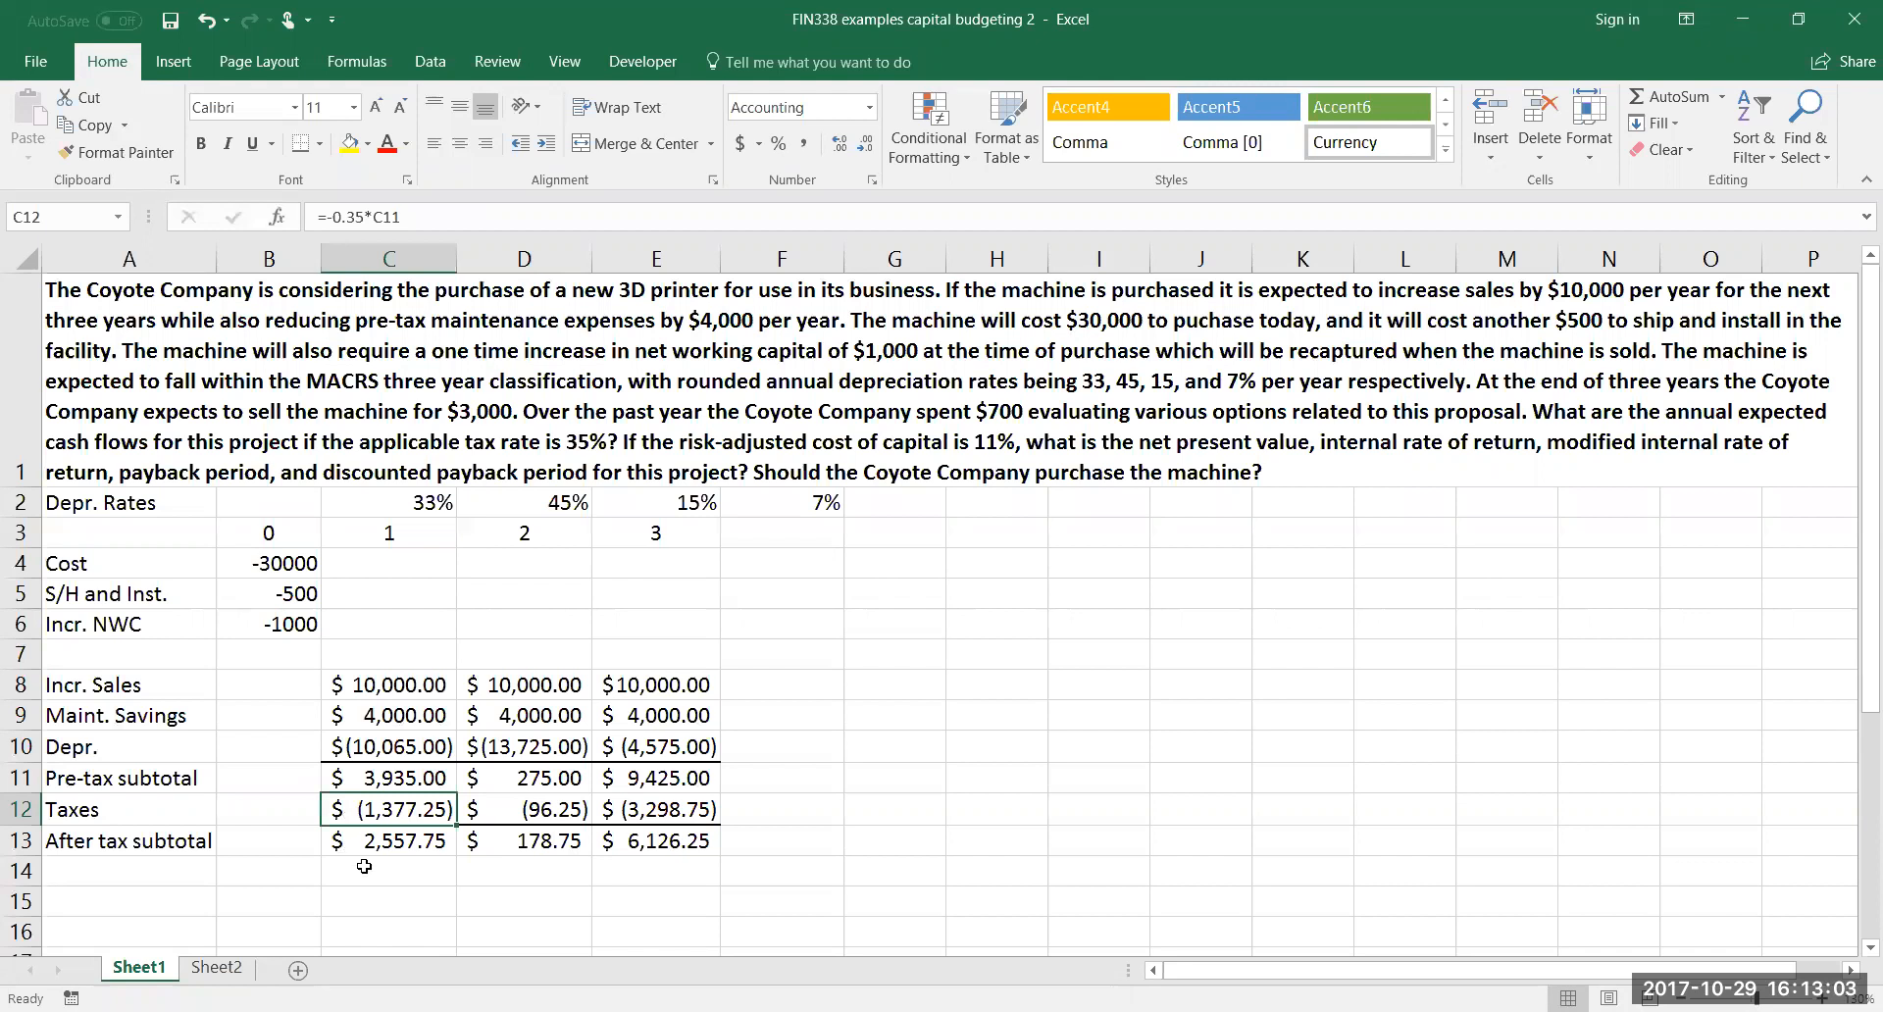
left_click(369, 842)
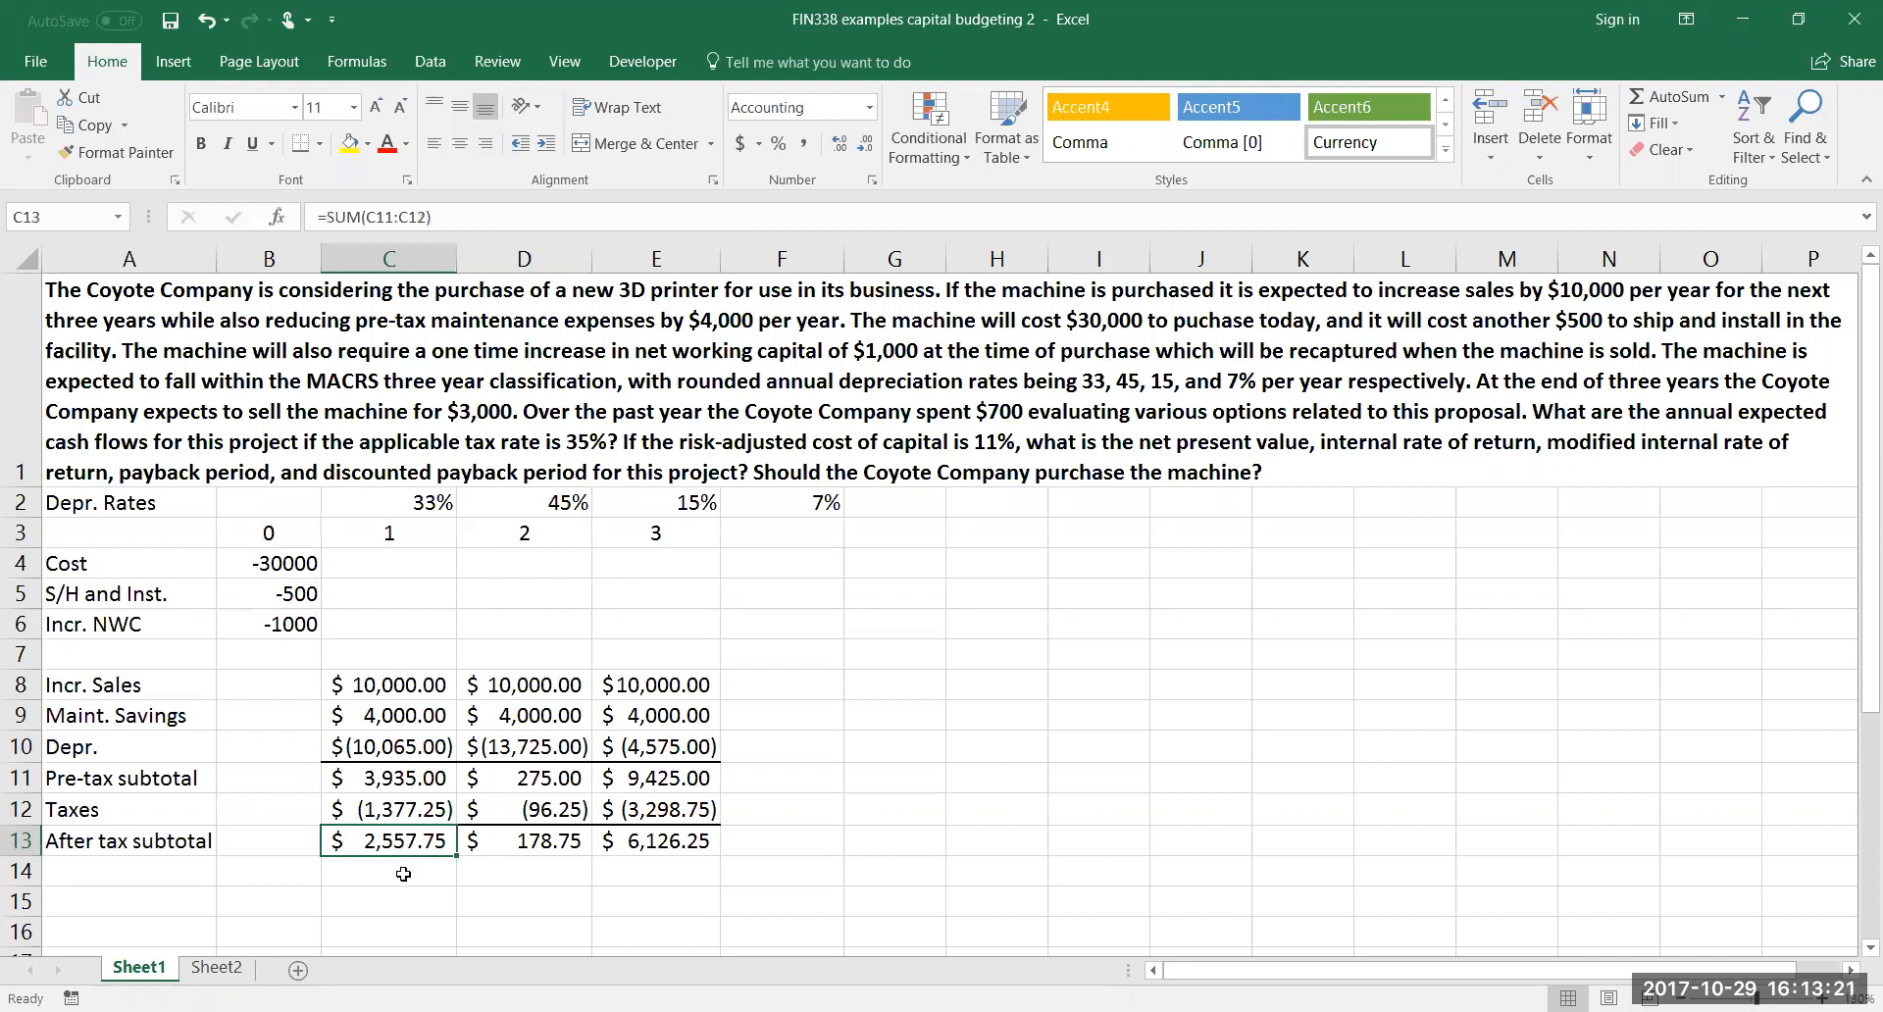
left_click(431, 780)
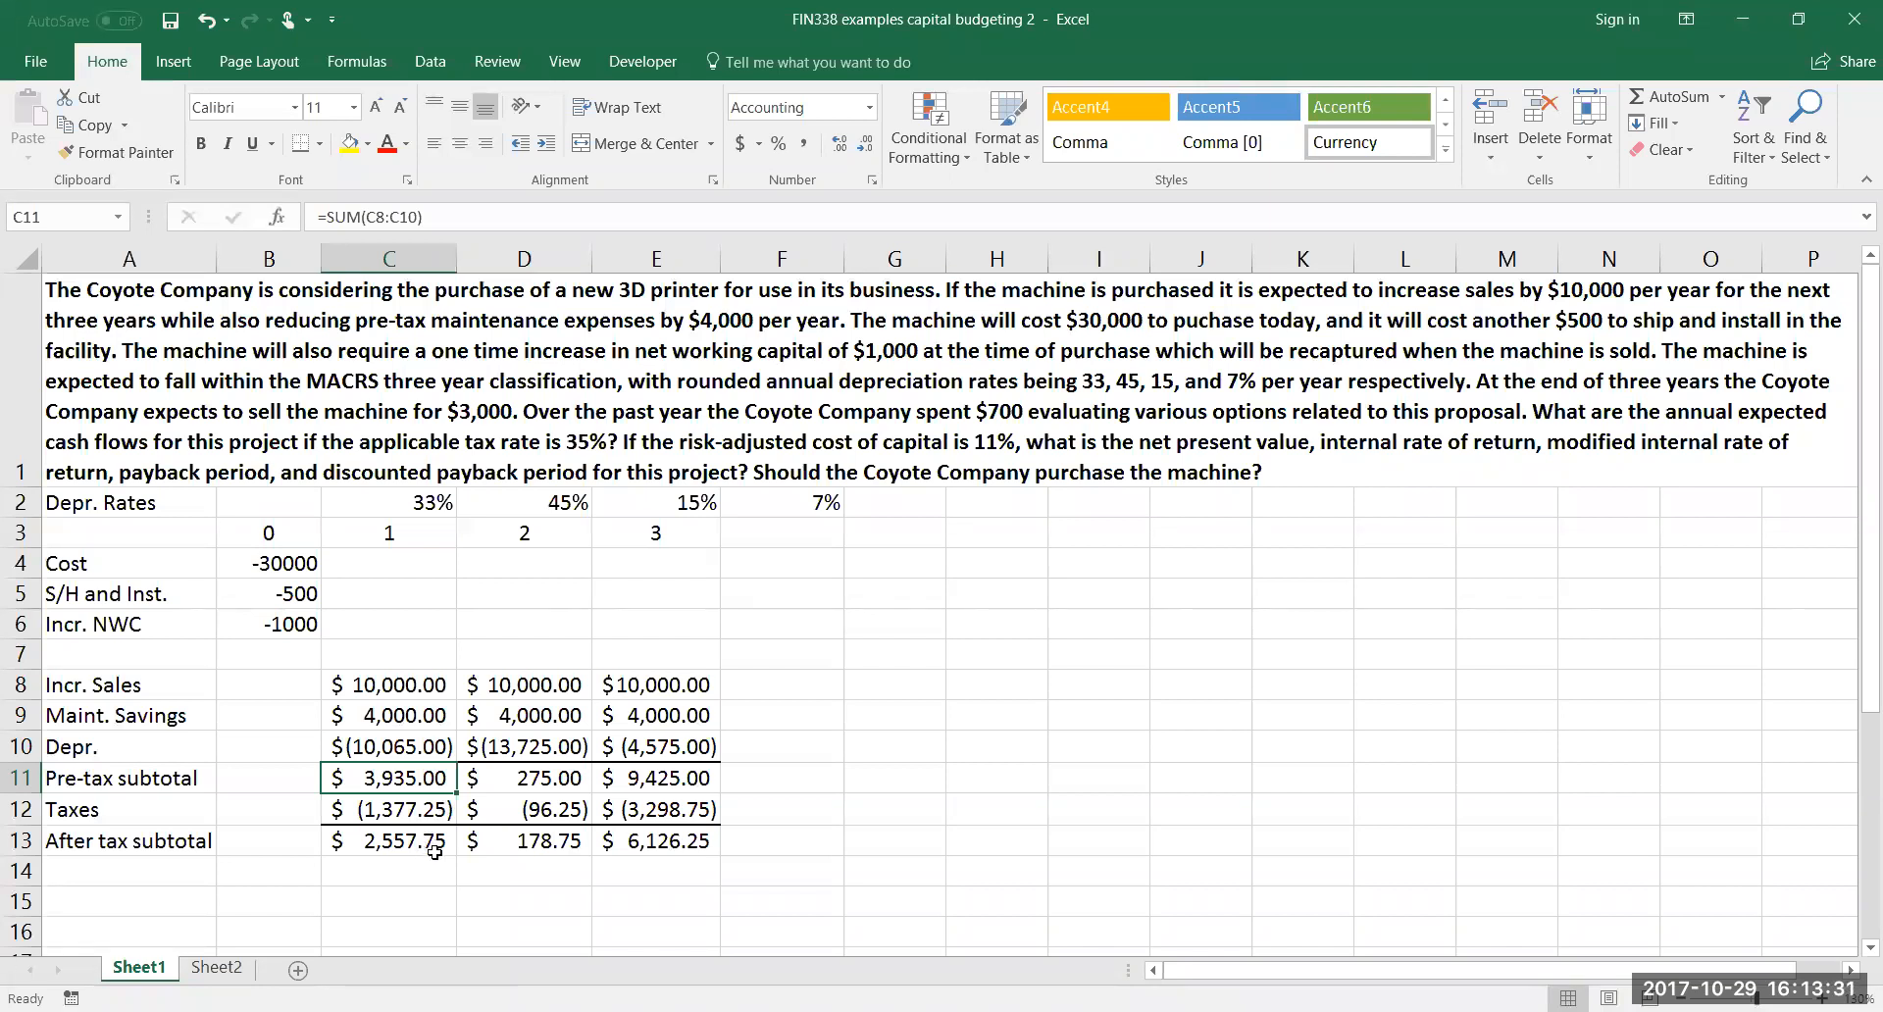
Label cell A14 "Depr. Add-back" below the after-tax subtotal row
left_click(156, 874)
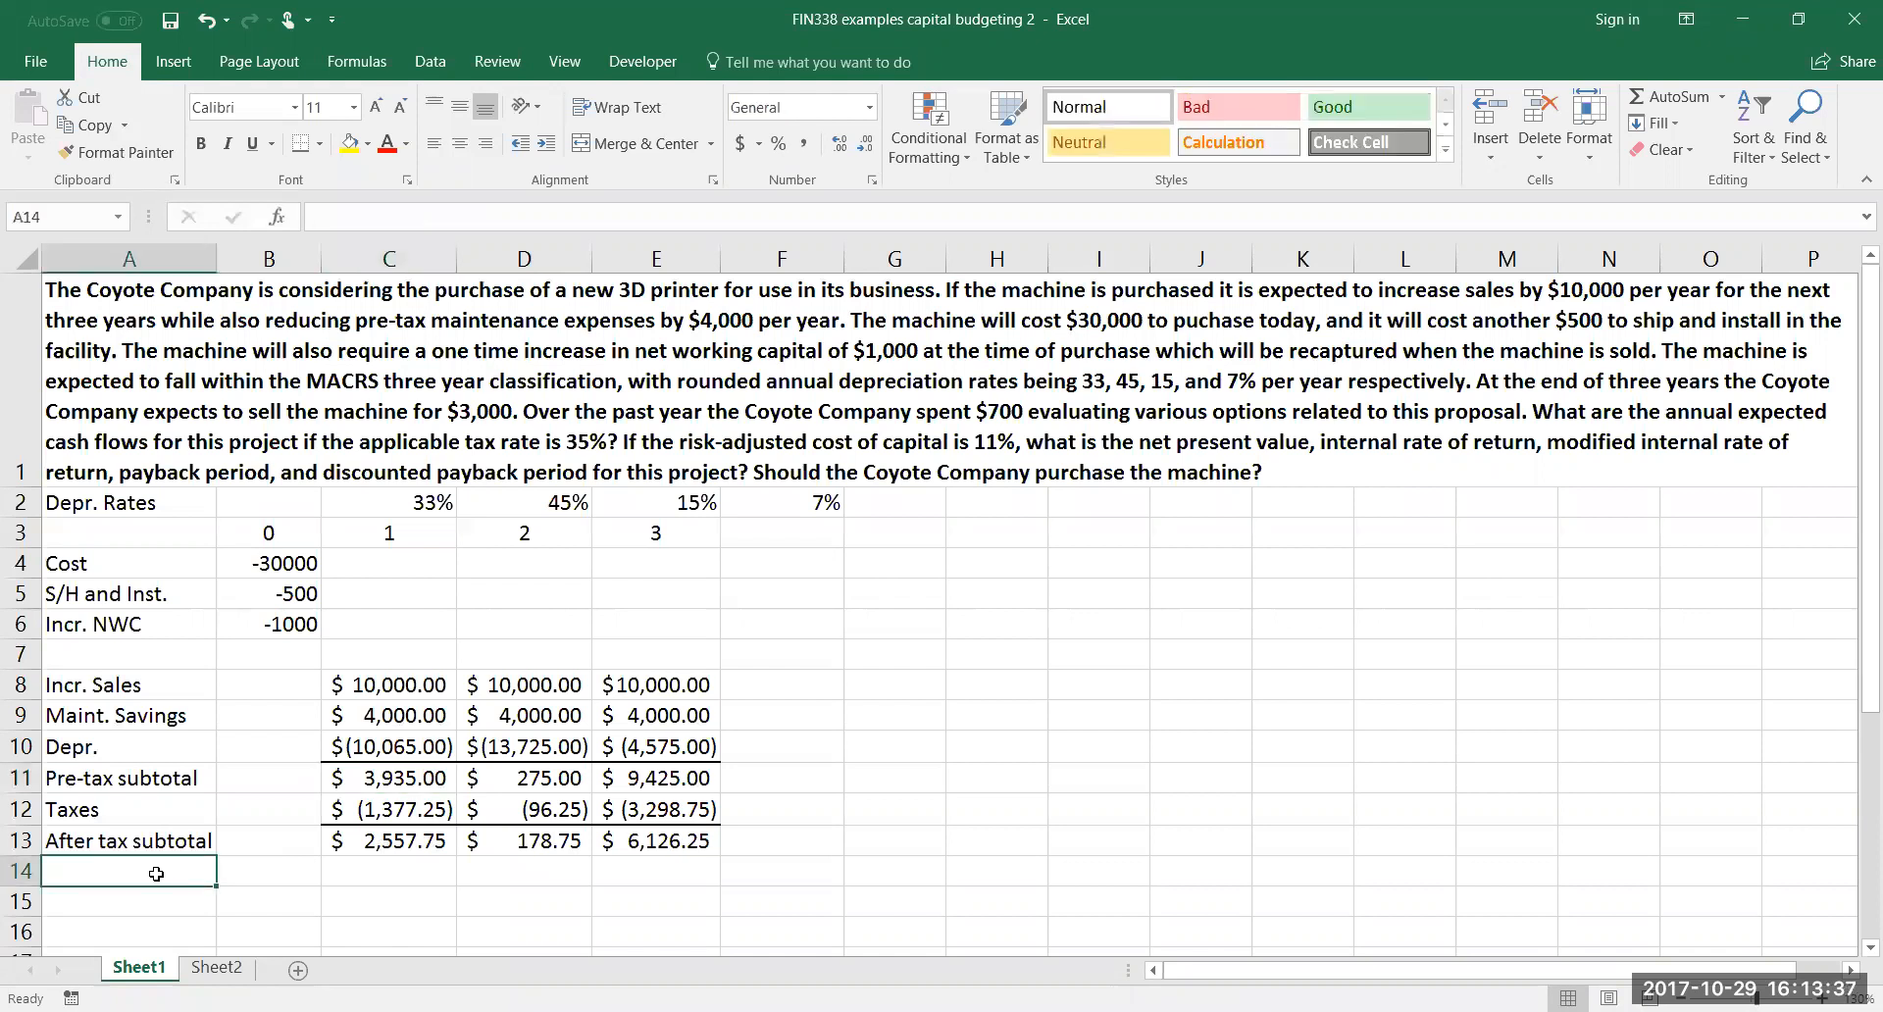
type("Depr. ")
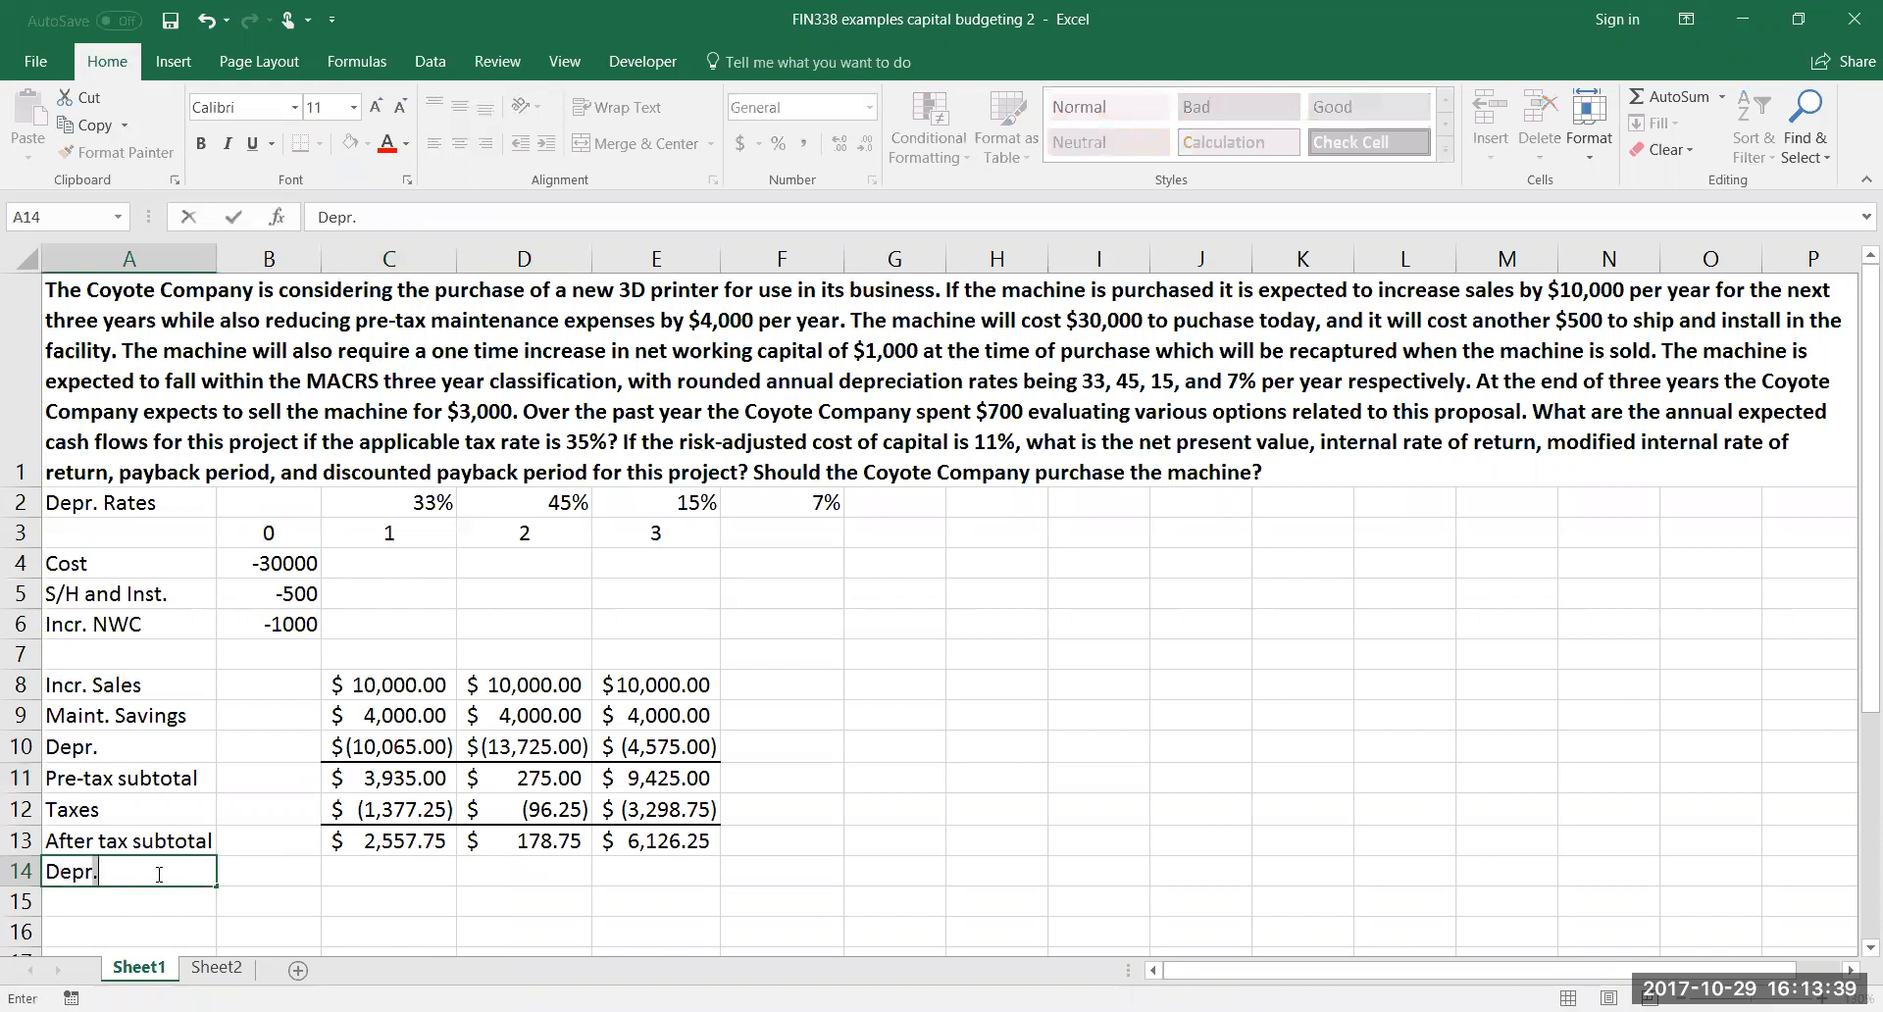
type("Add-back")
key("Return")
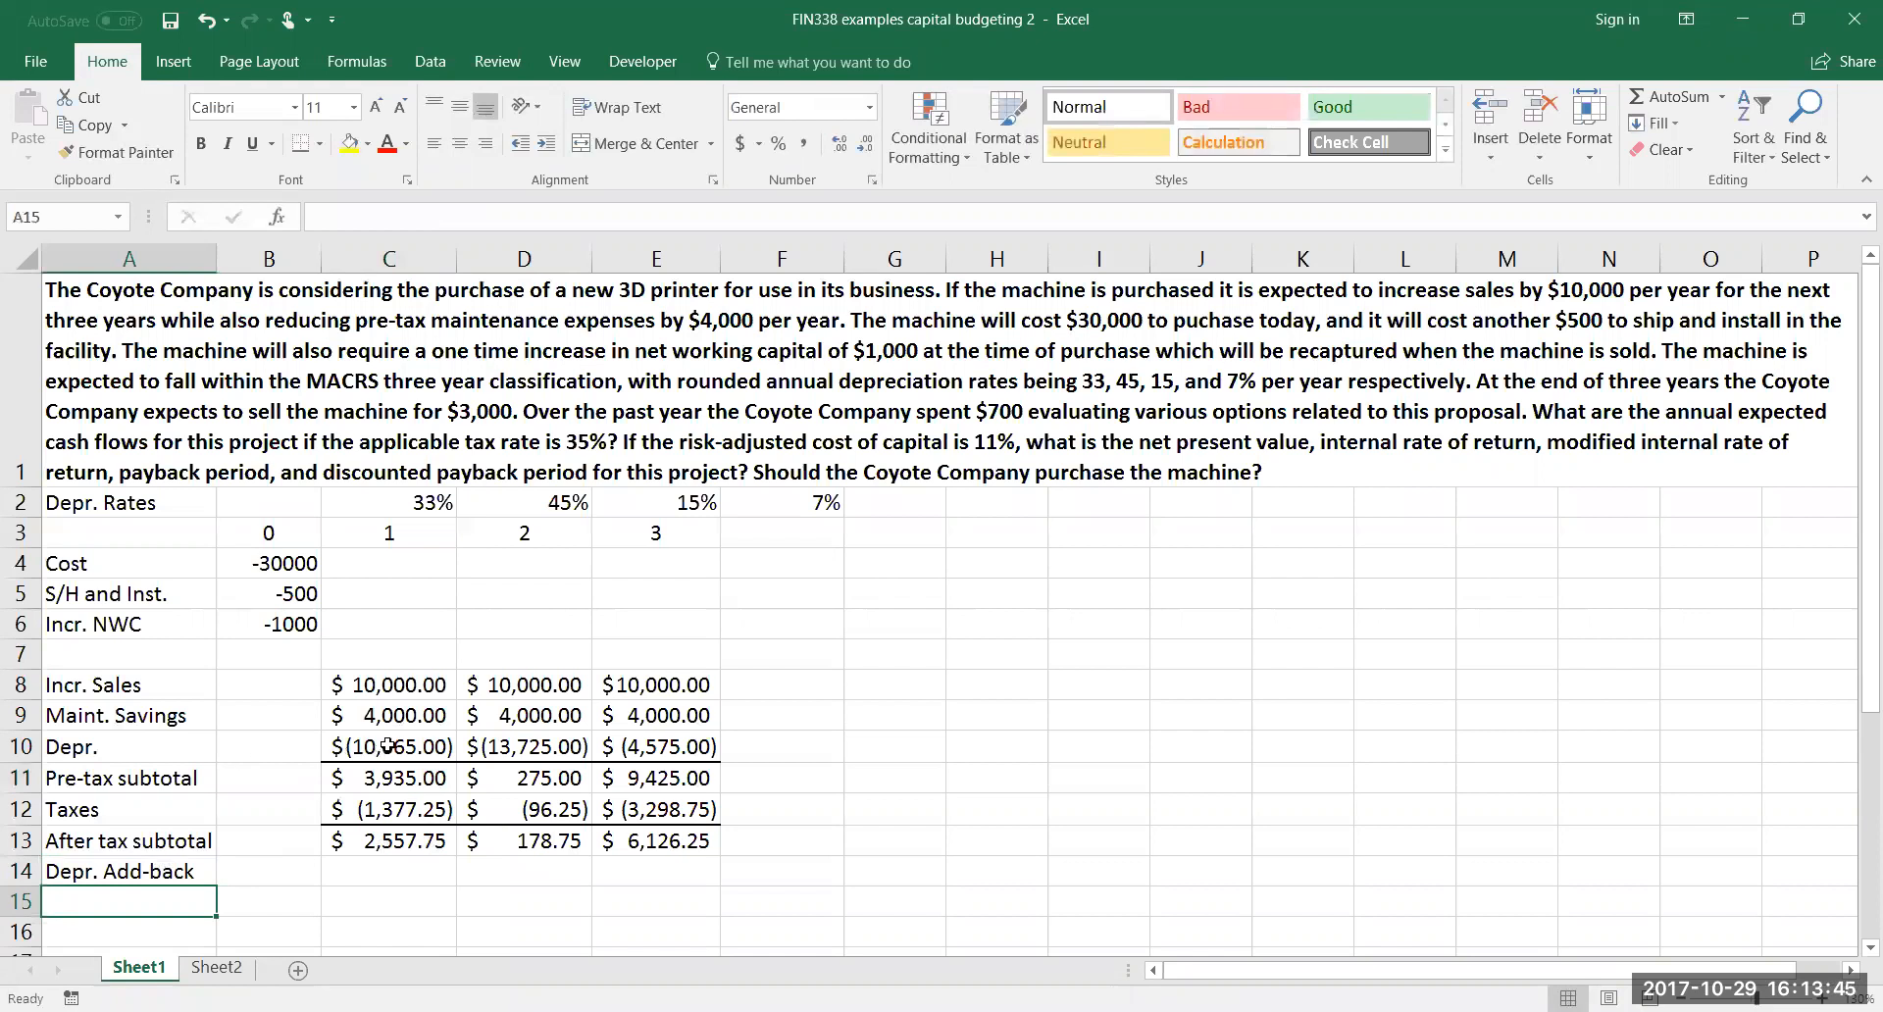
Enter =-C10 in C14 for the depreciation add-back and fill it across to E14
left_click(415, 878)
type("=-")
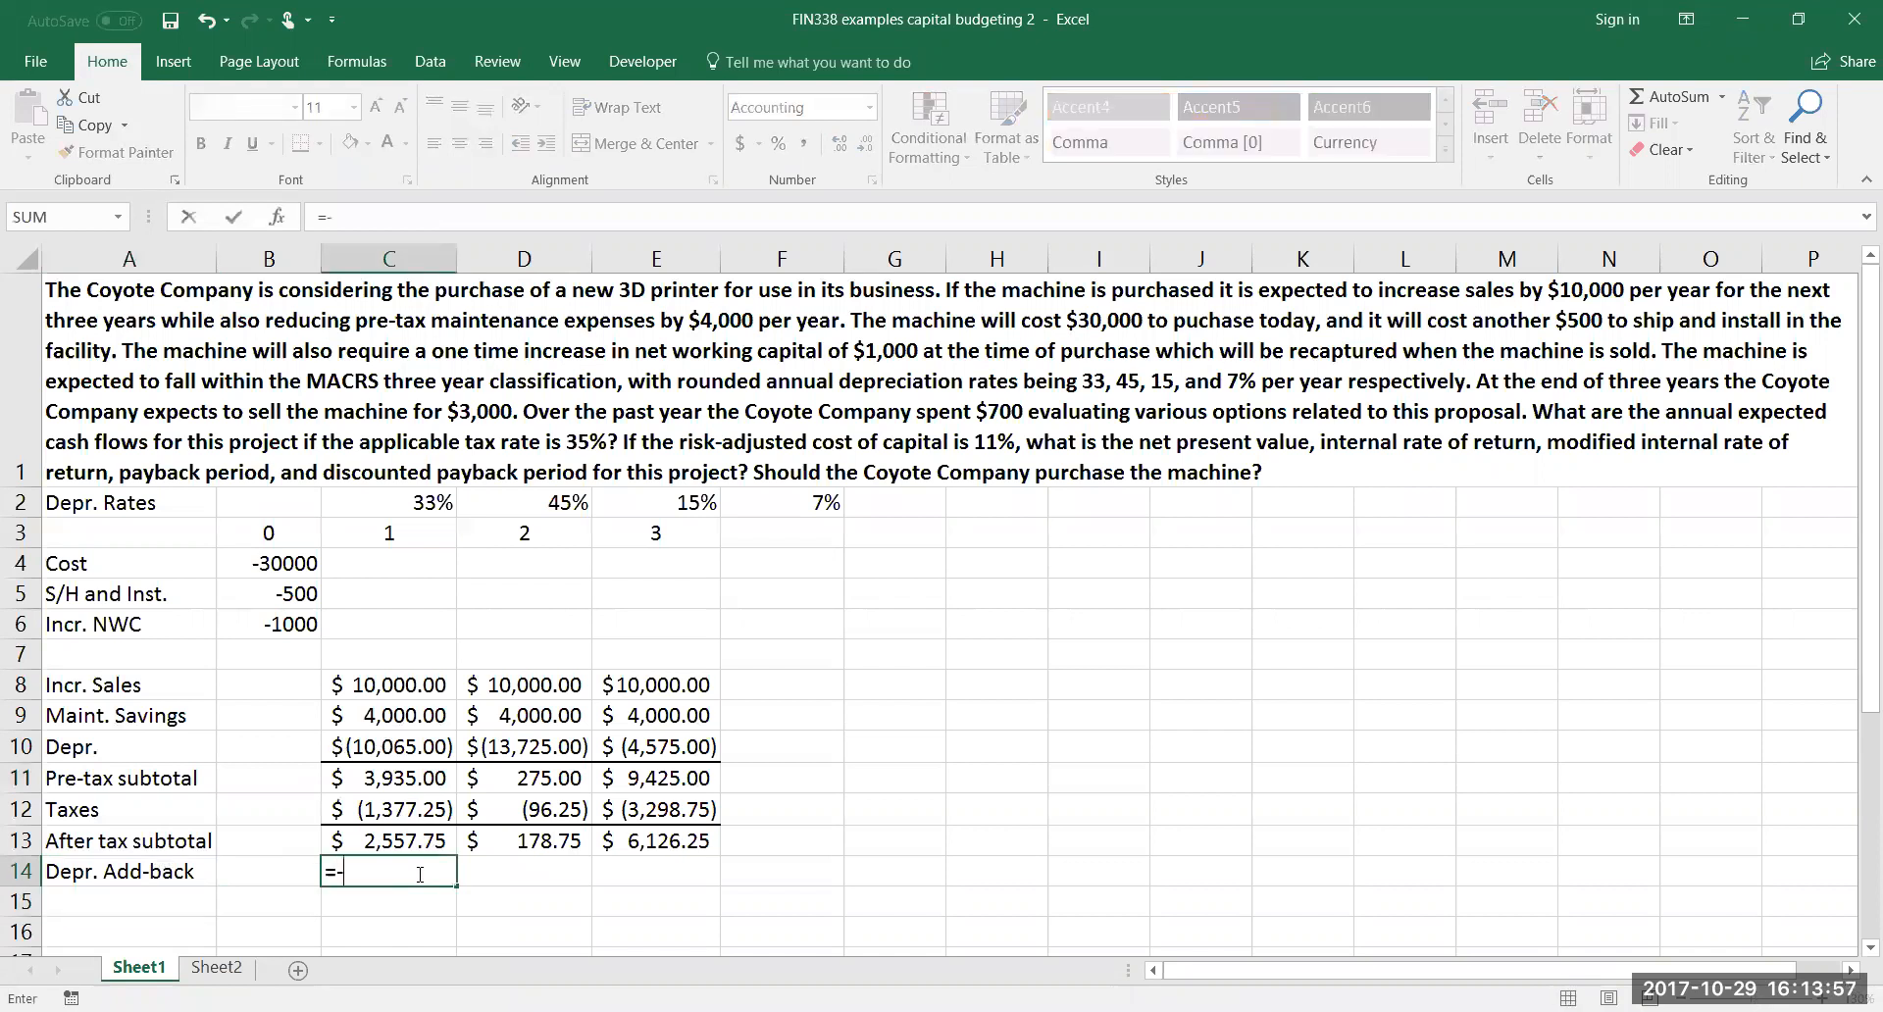
left_click(431, 746)
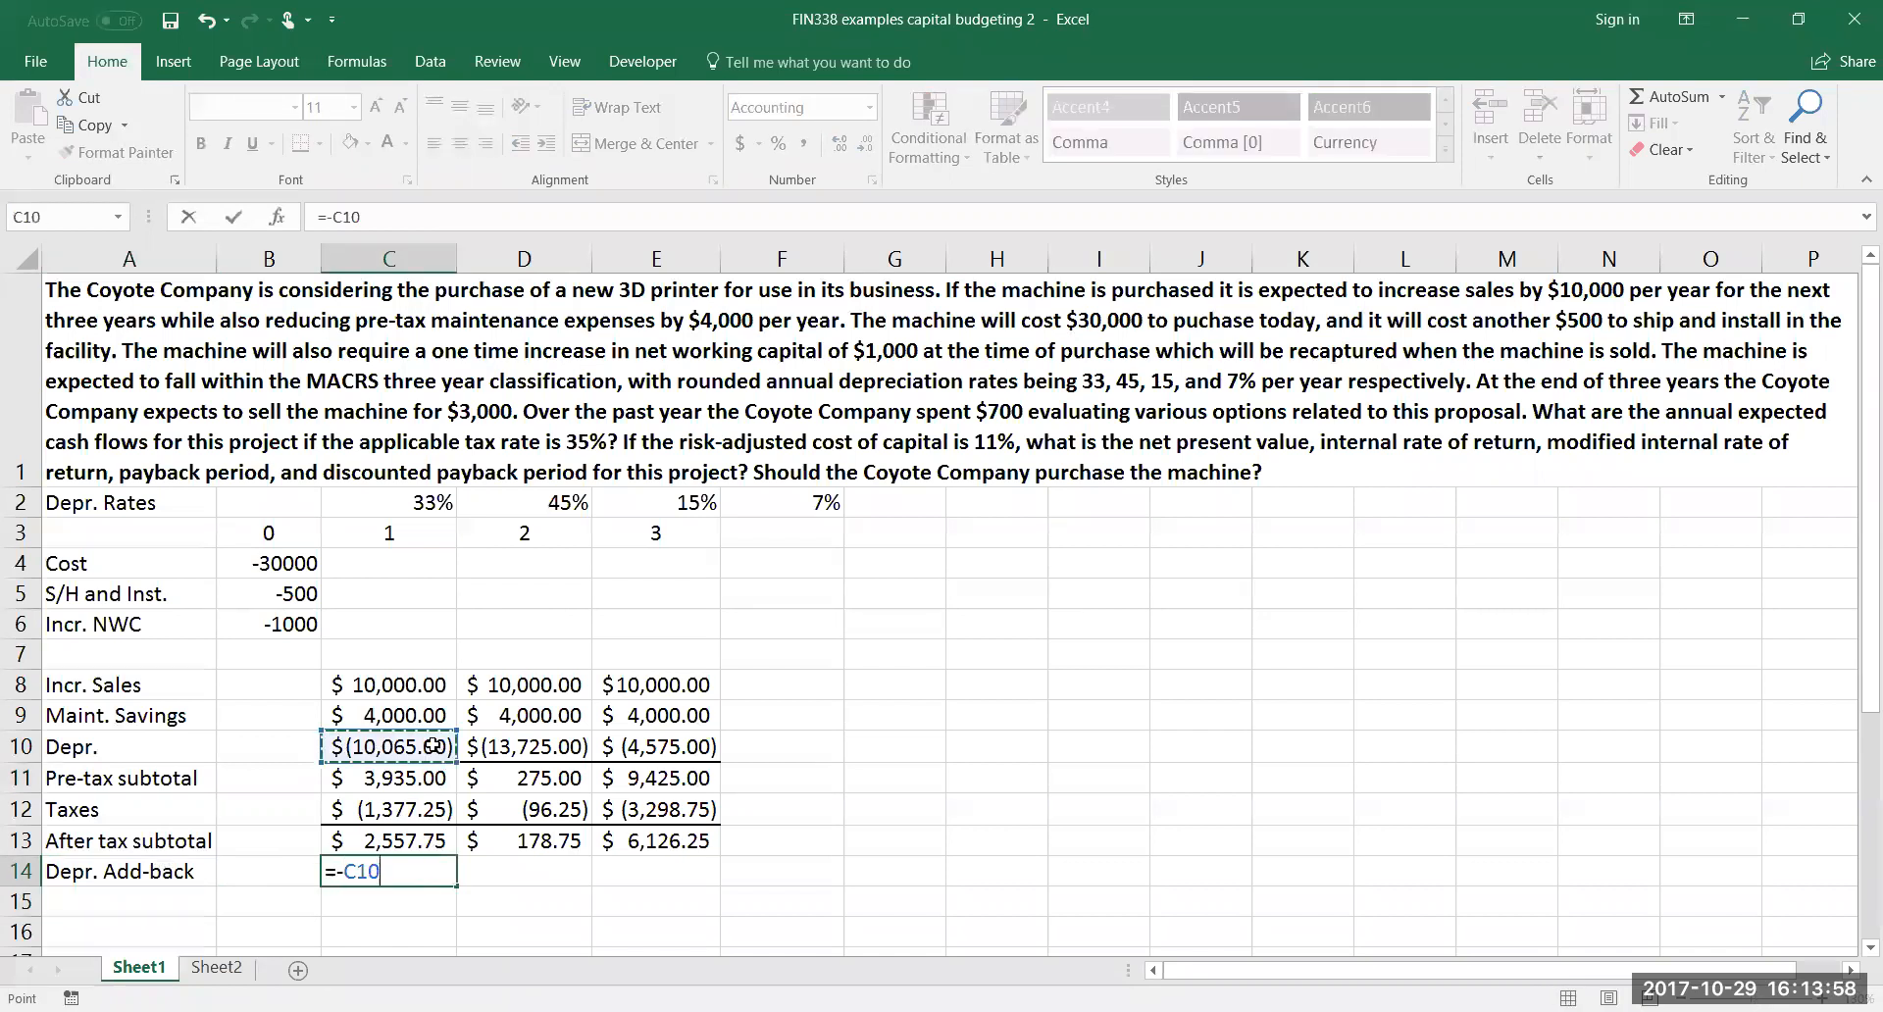
key("Return")
left_click(436, 873)
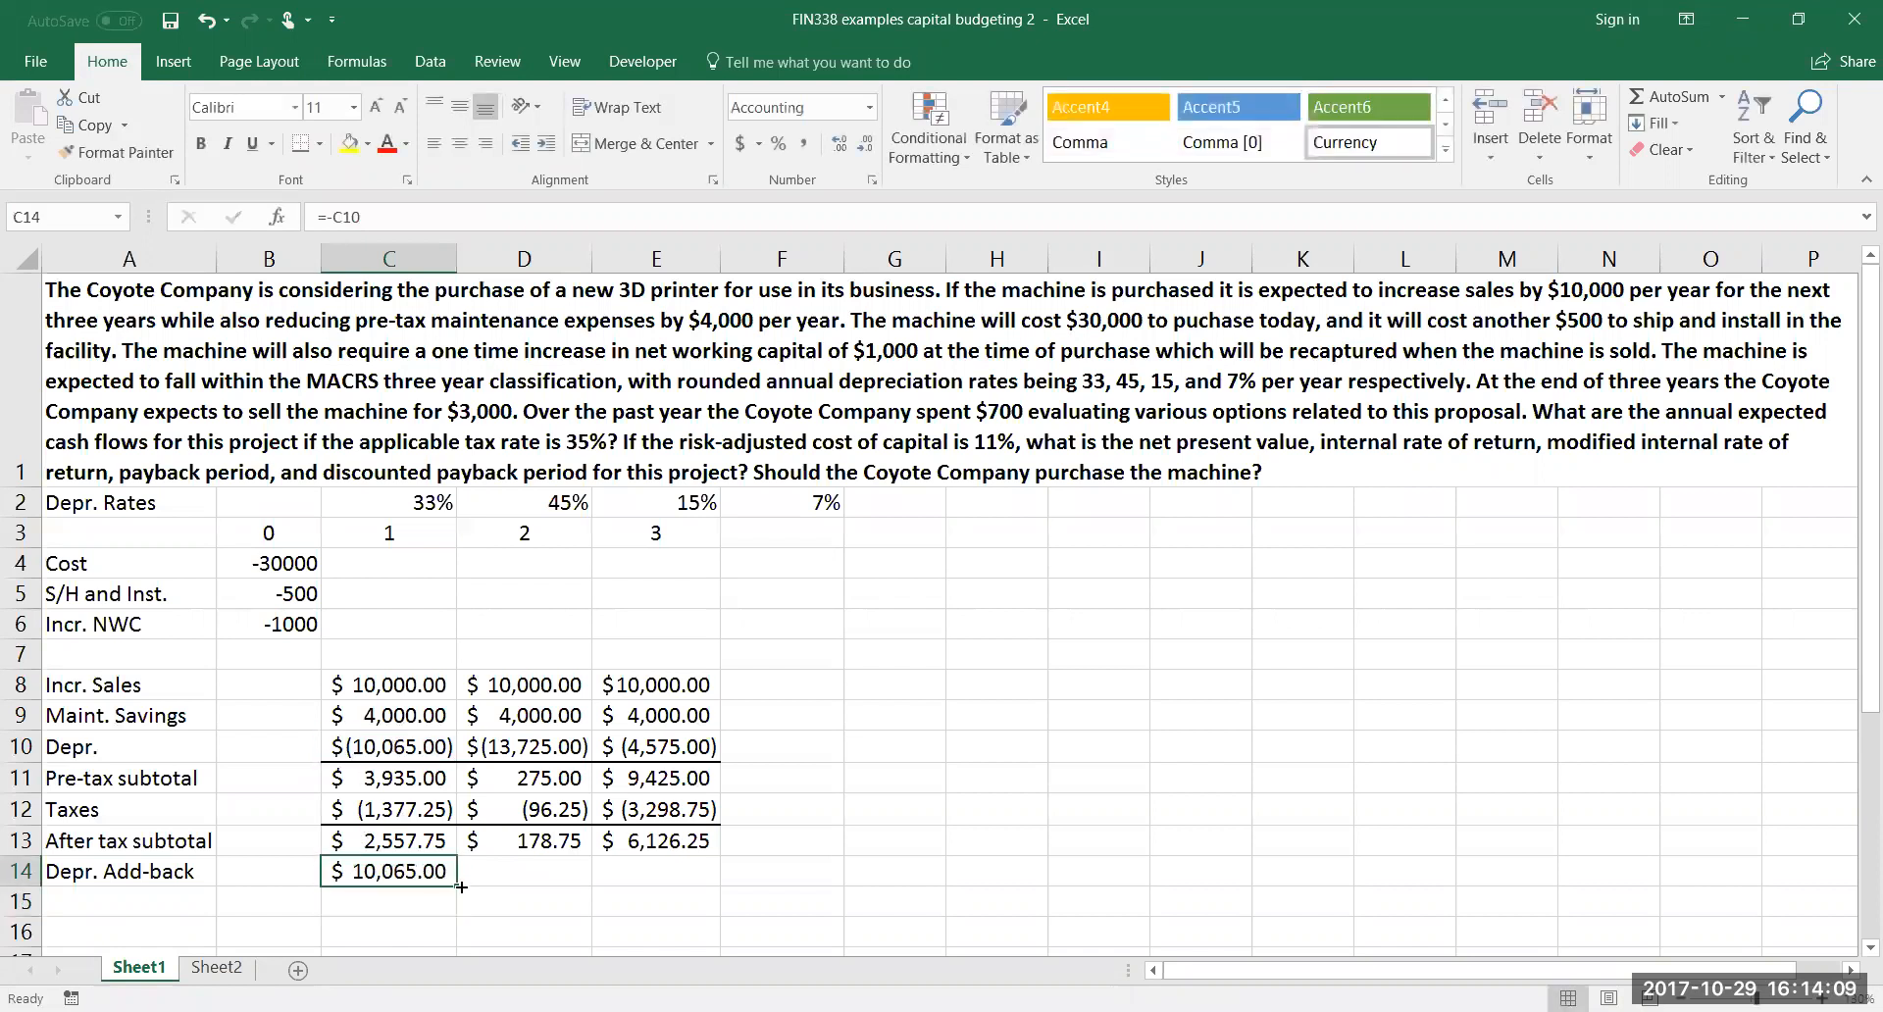
left_click_drag(461, 887, 633, 937)
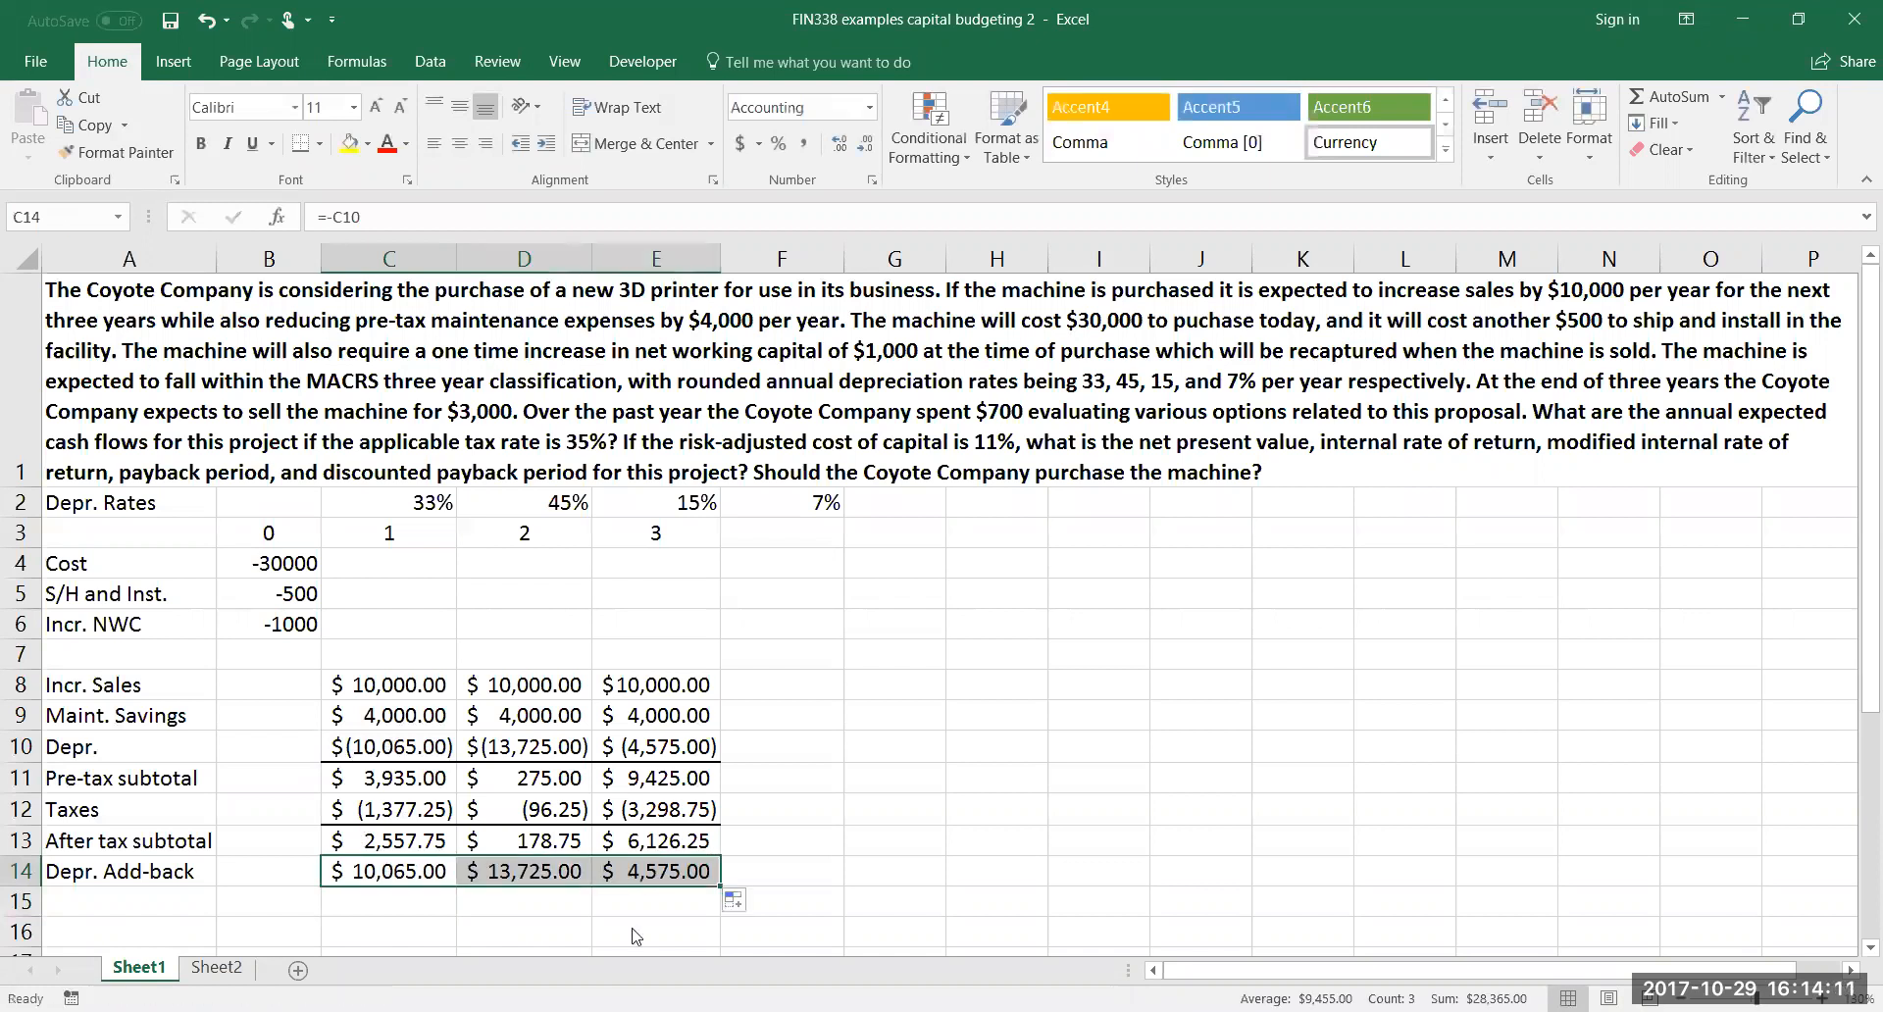
Label cell A15 "Op. Cash flow" below the depreciation add-back row
left_click(150, 904)
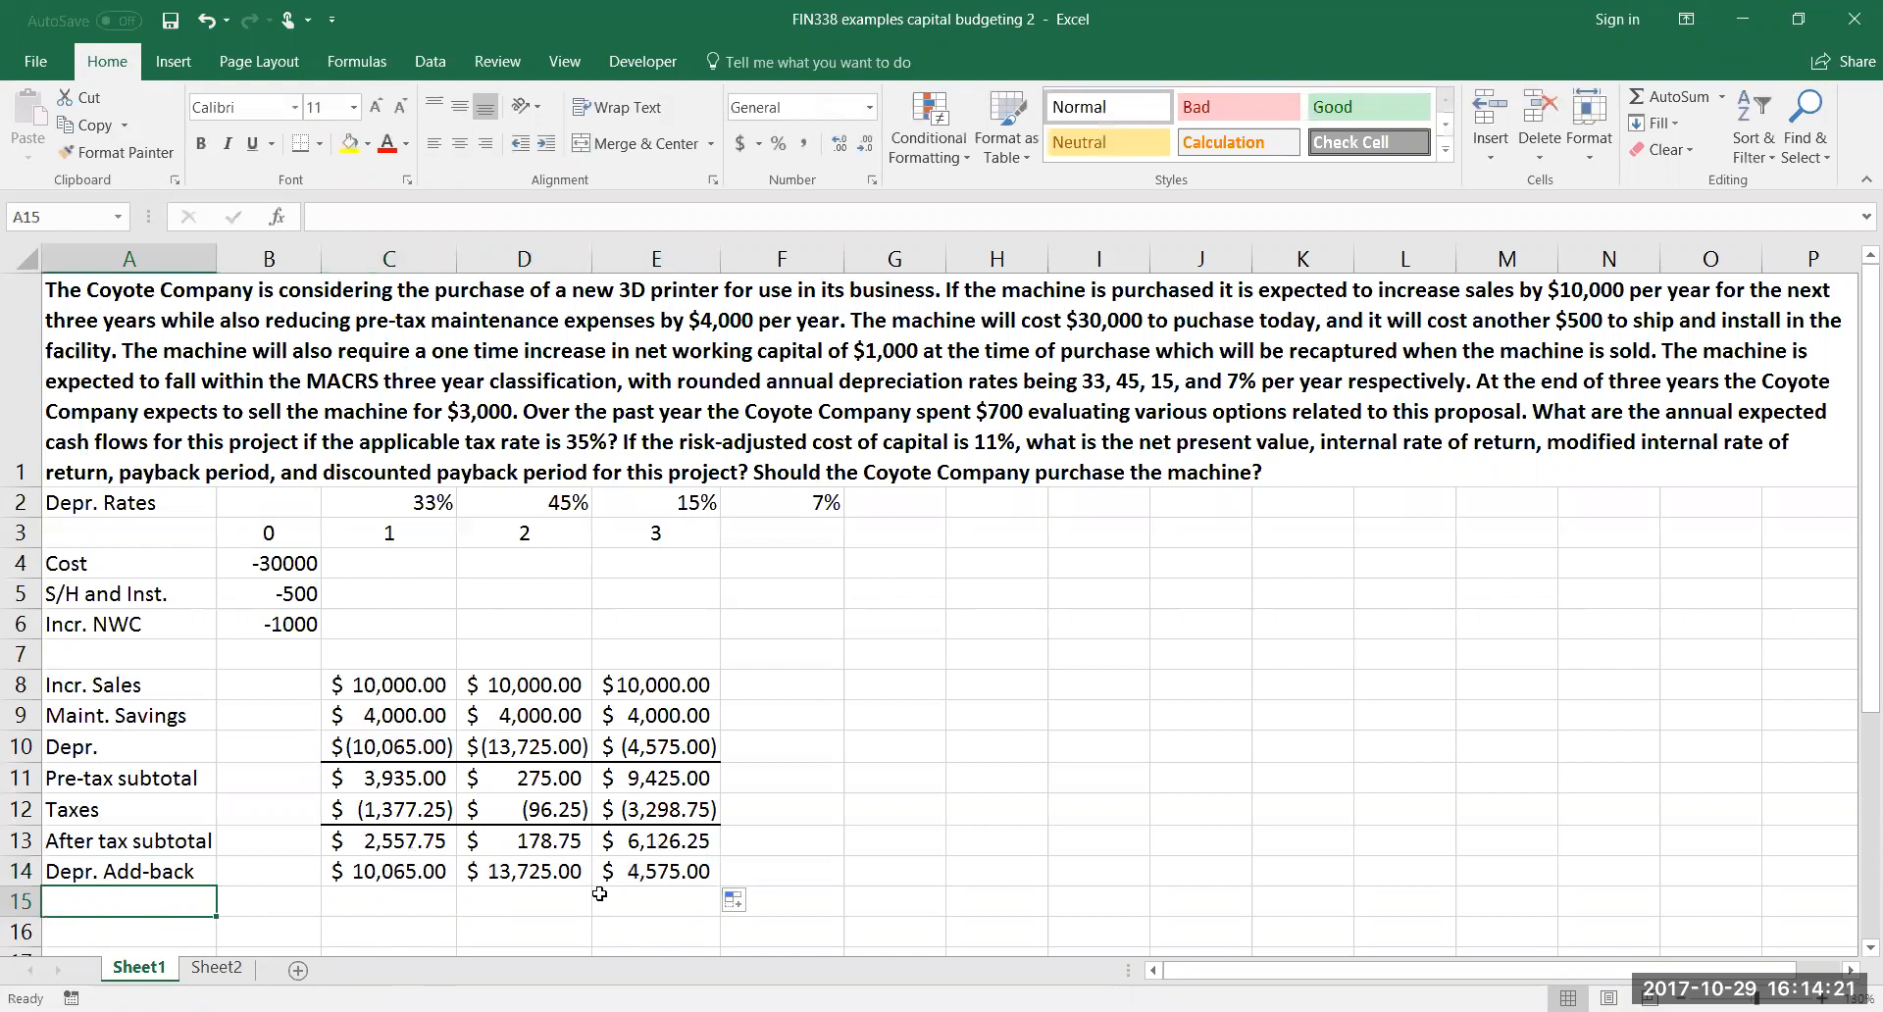
type("Op")
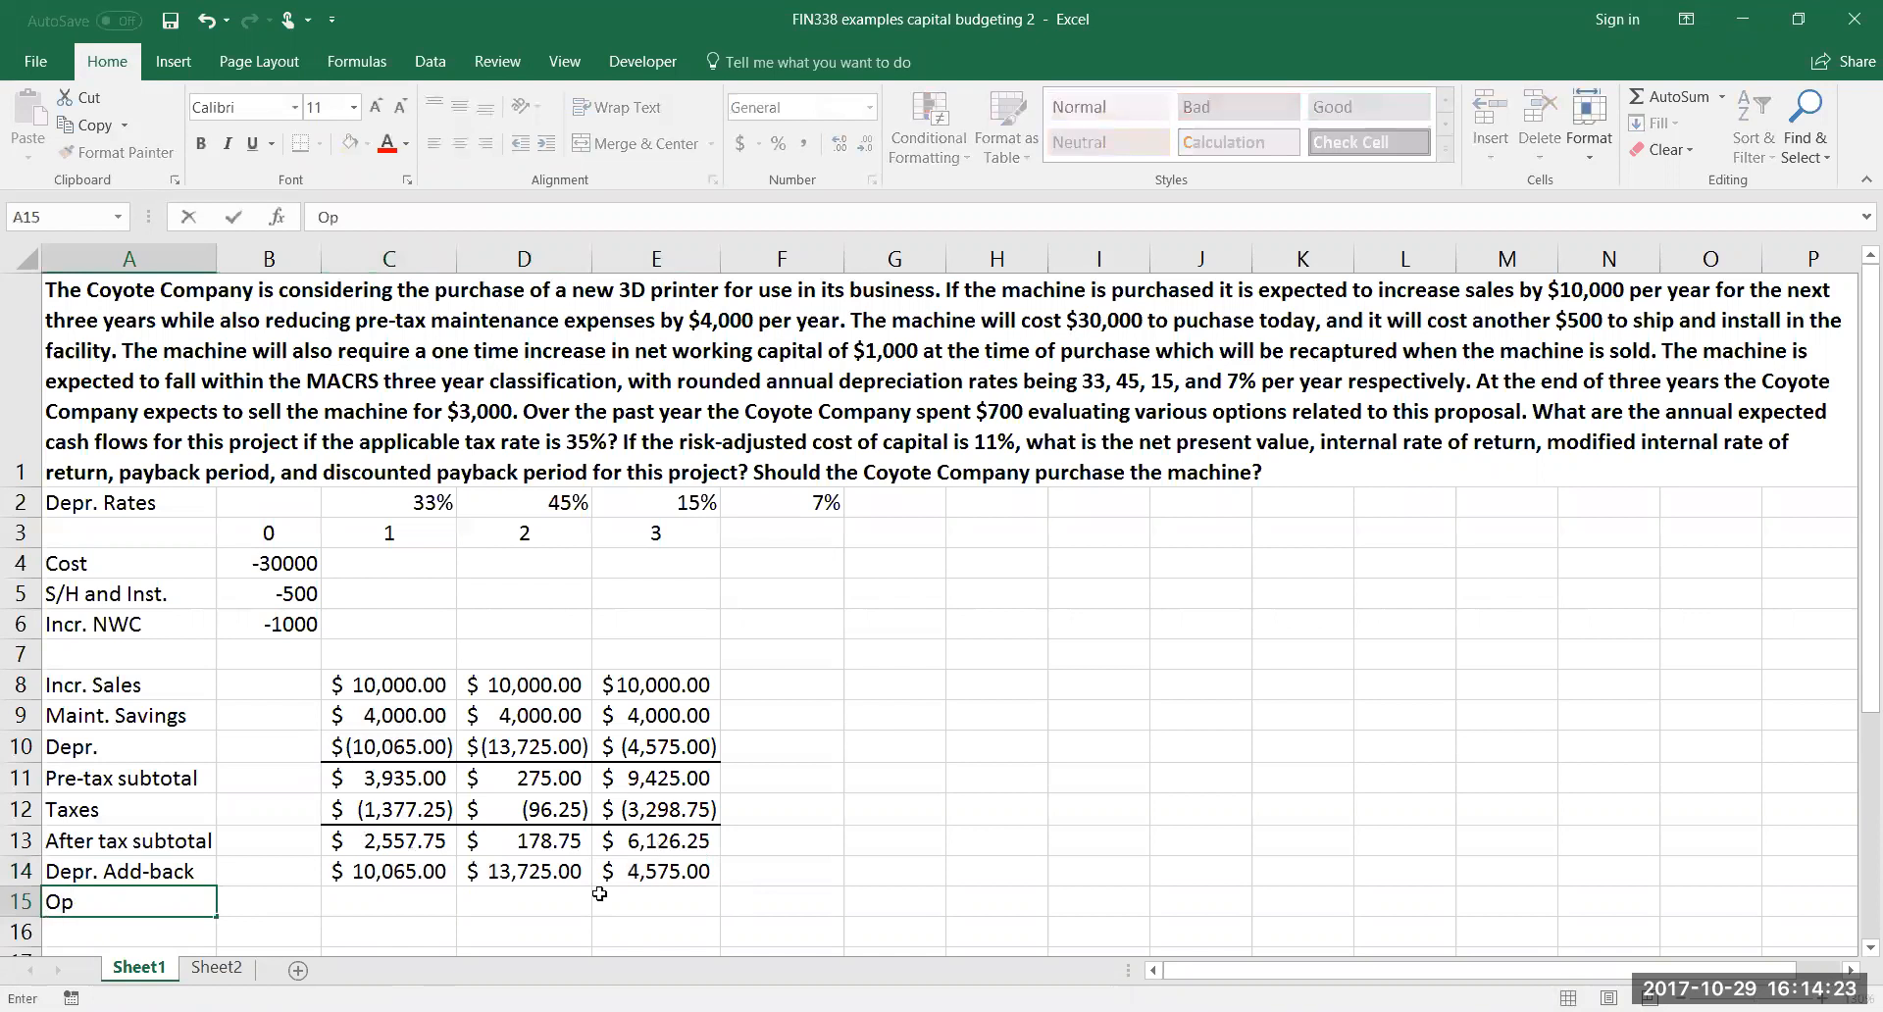
type(". Cash flow")
key("Return")
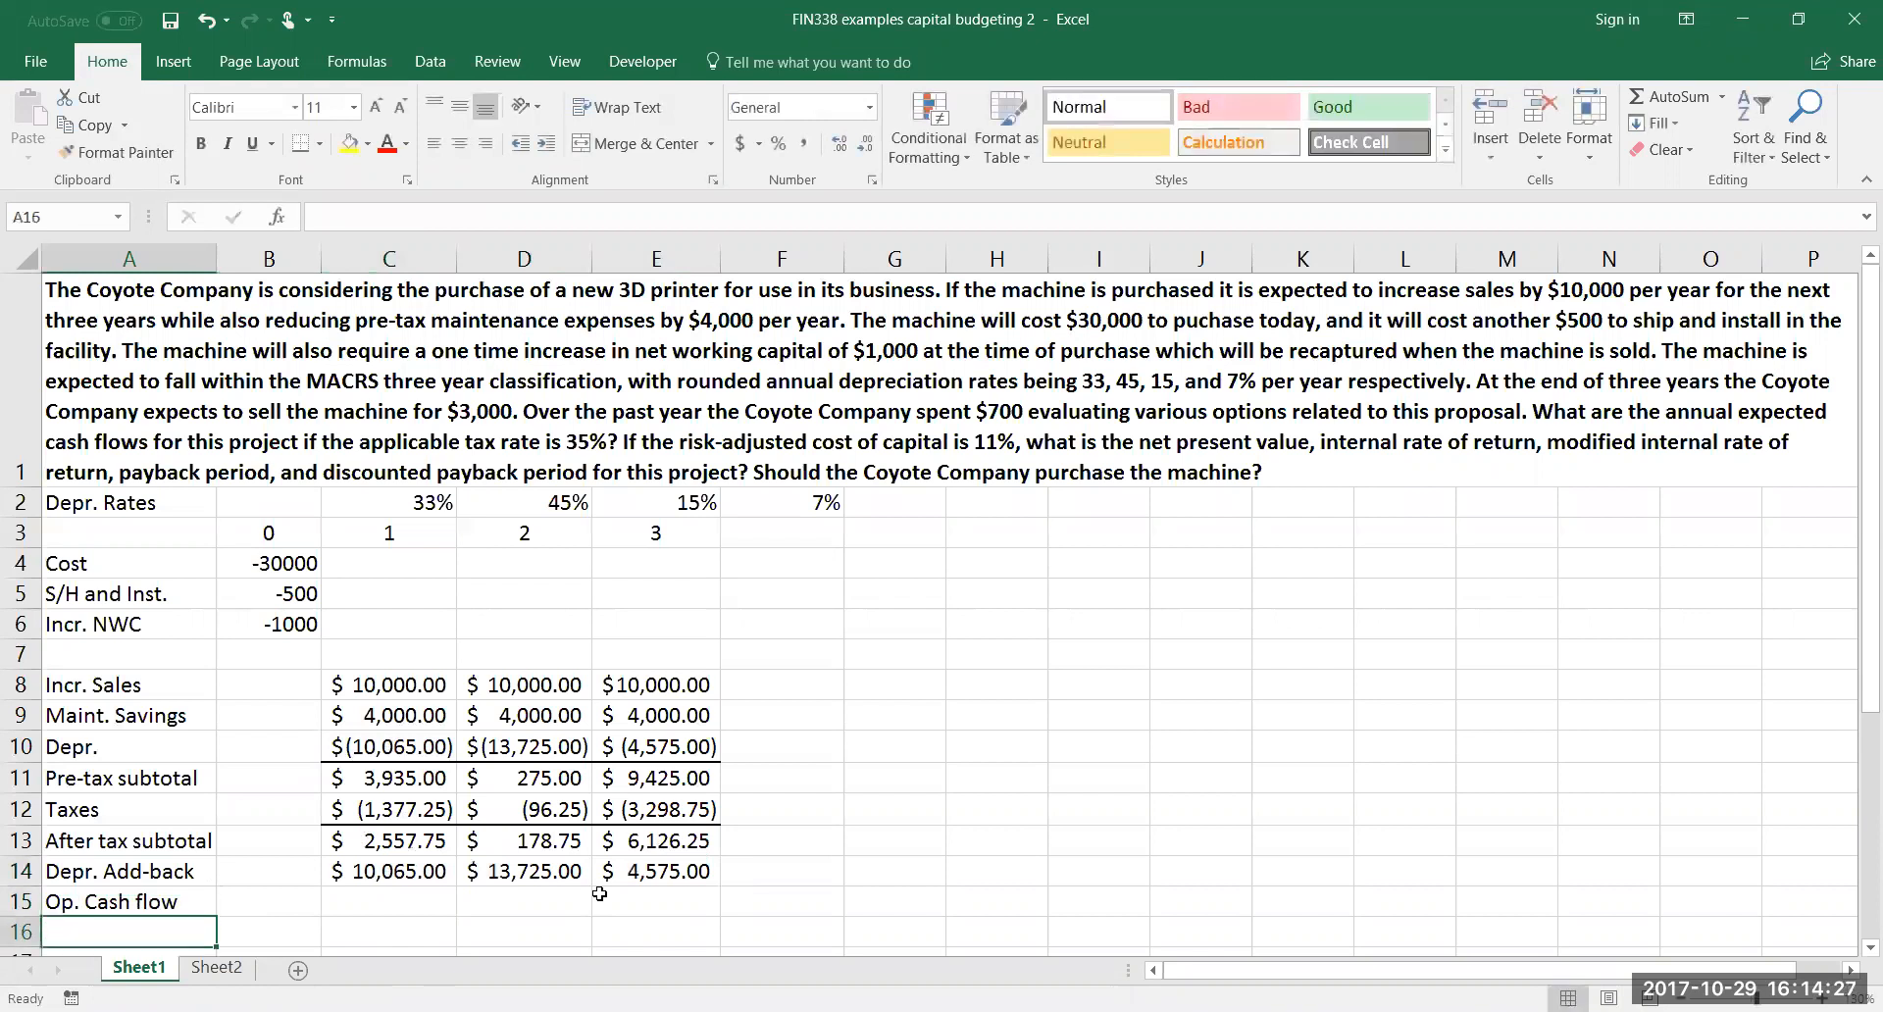
Enter =SUM(C13:C14) in C15 for the operating cash flow and fill it across to E15
left_click(405, 911)
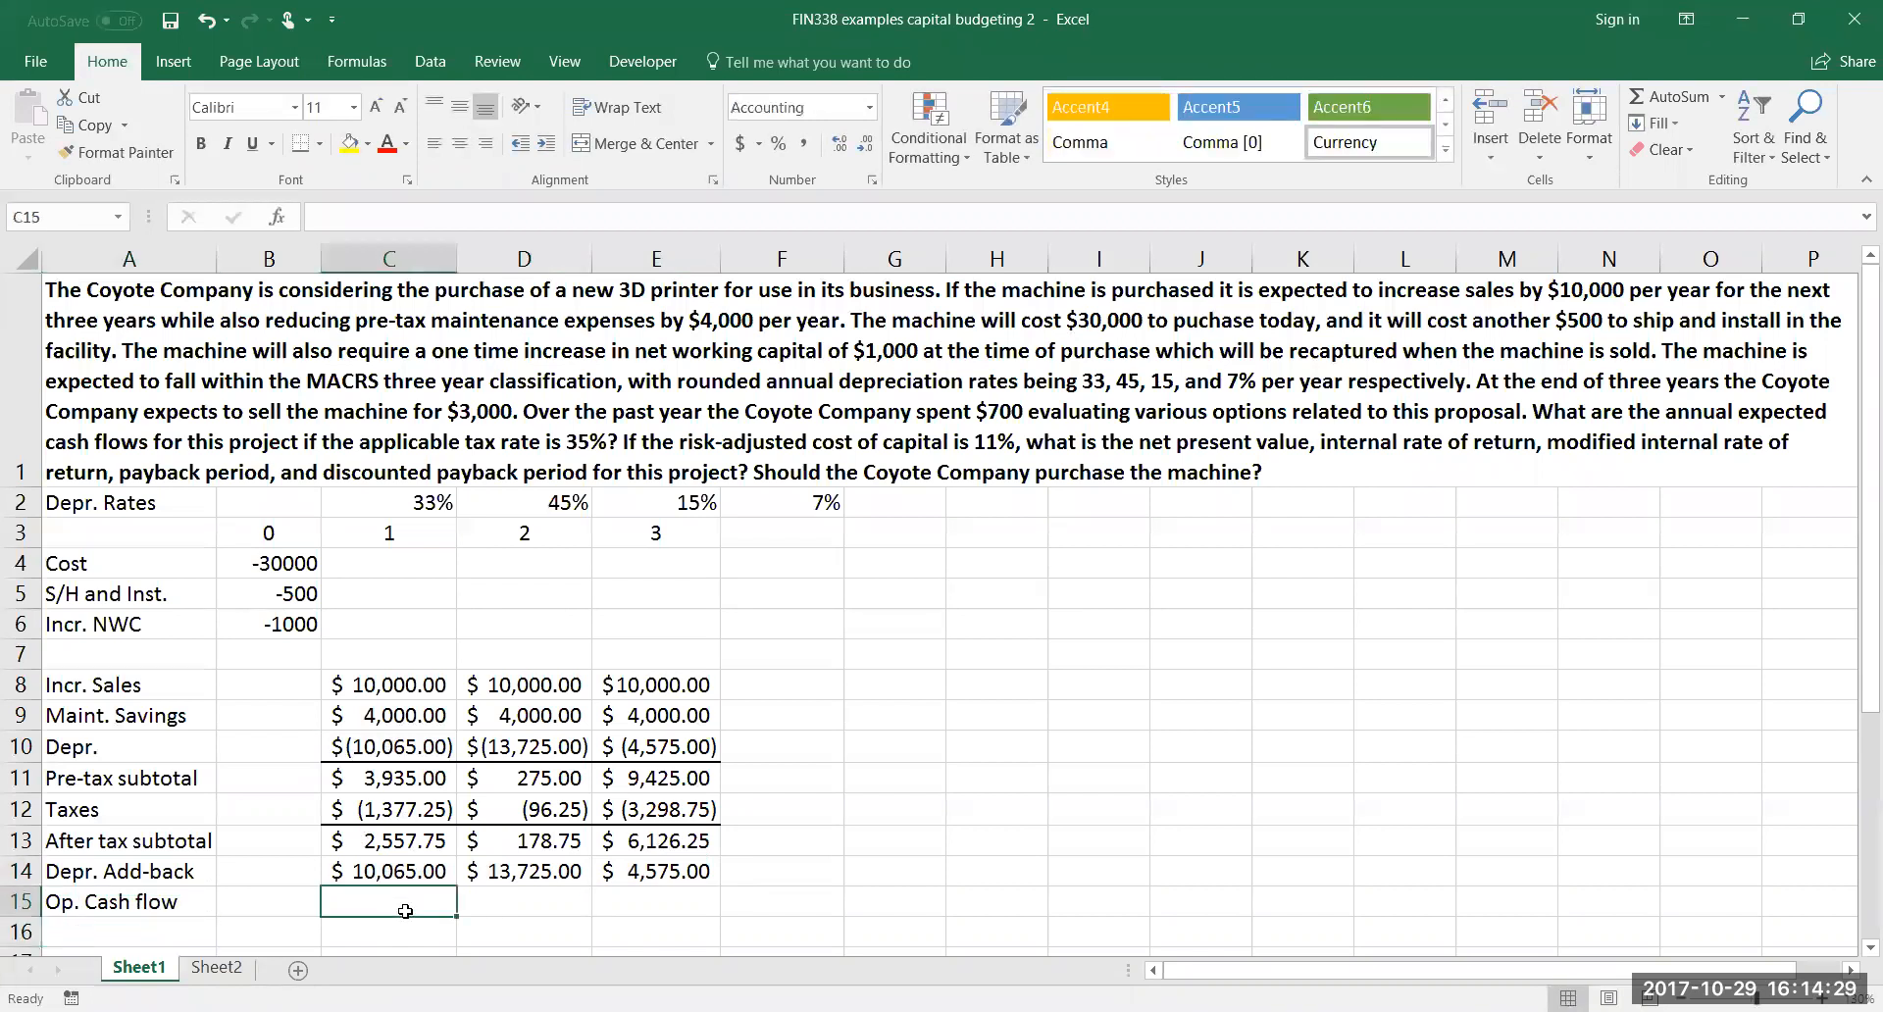
double_click(408, 912)
type("=sum(")
left_click(395, 849)
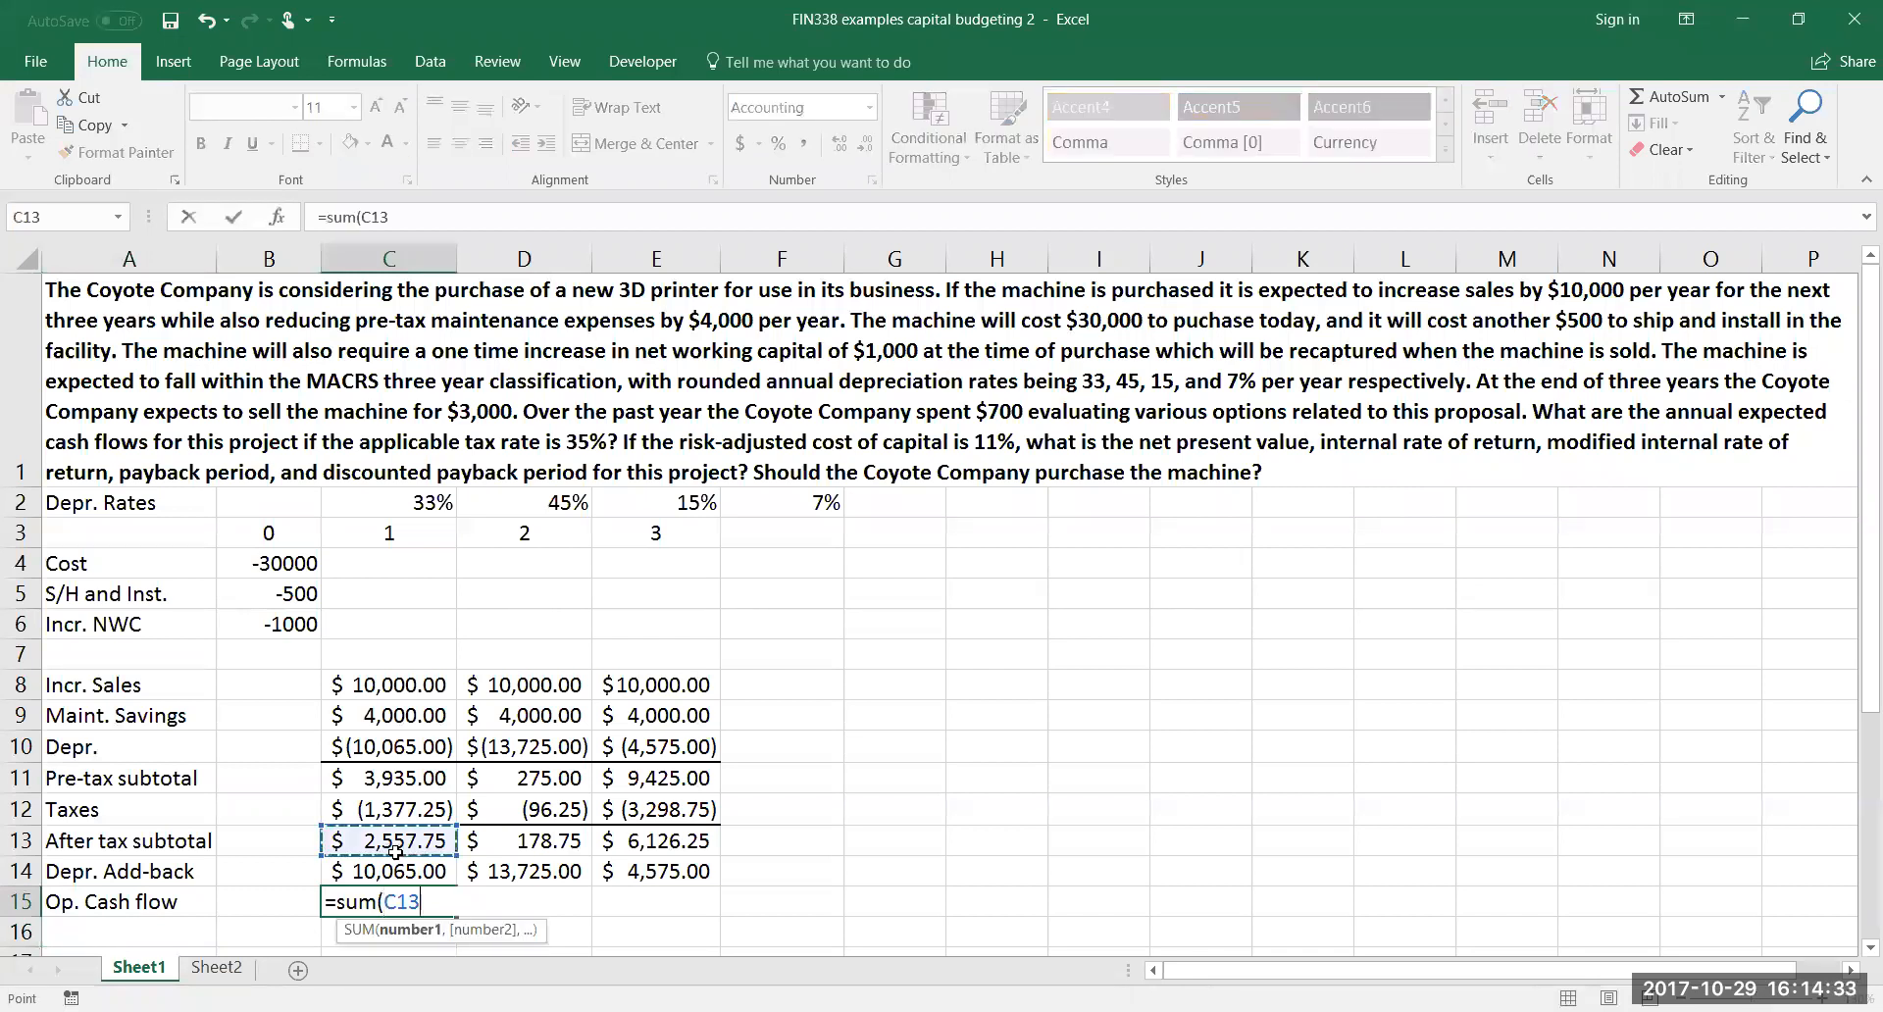
left_click_drag(396, 849, 397, 868)
type(")")
key("ctrl+Return")
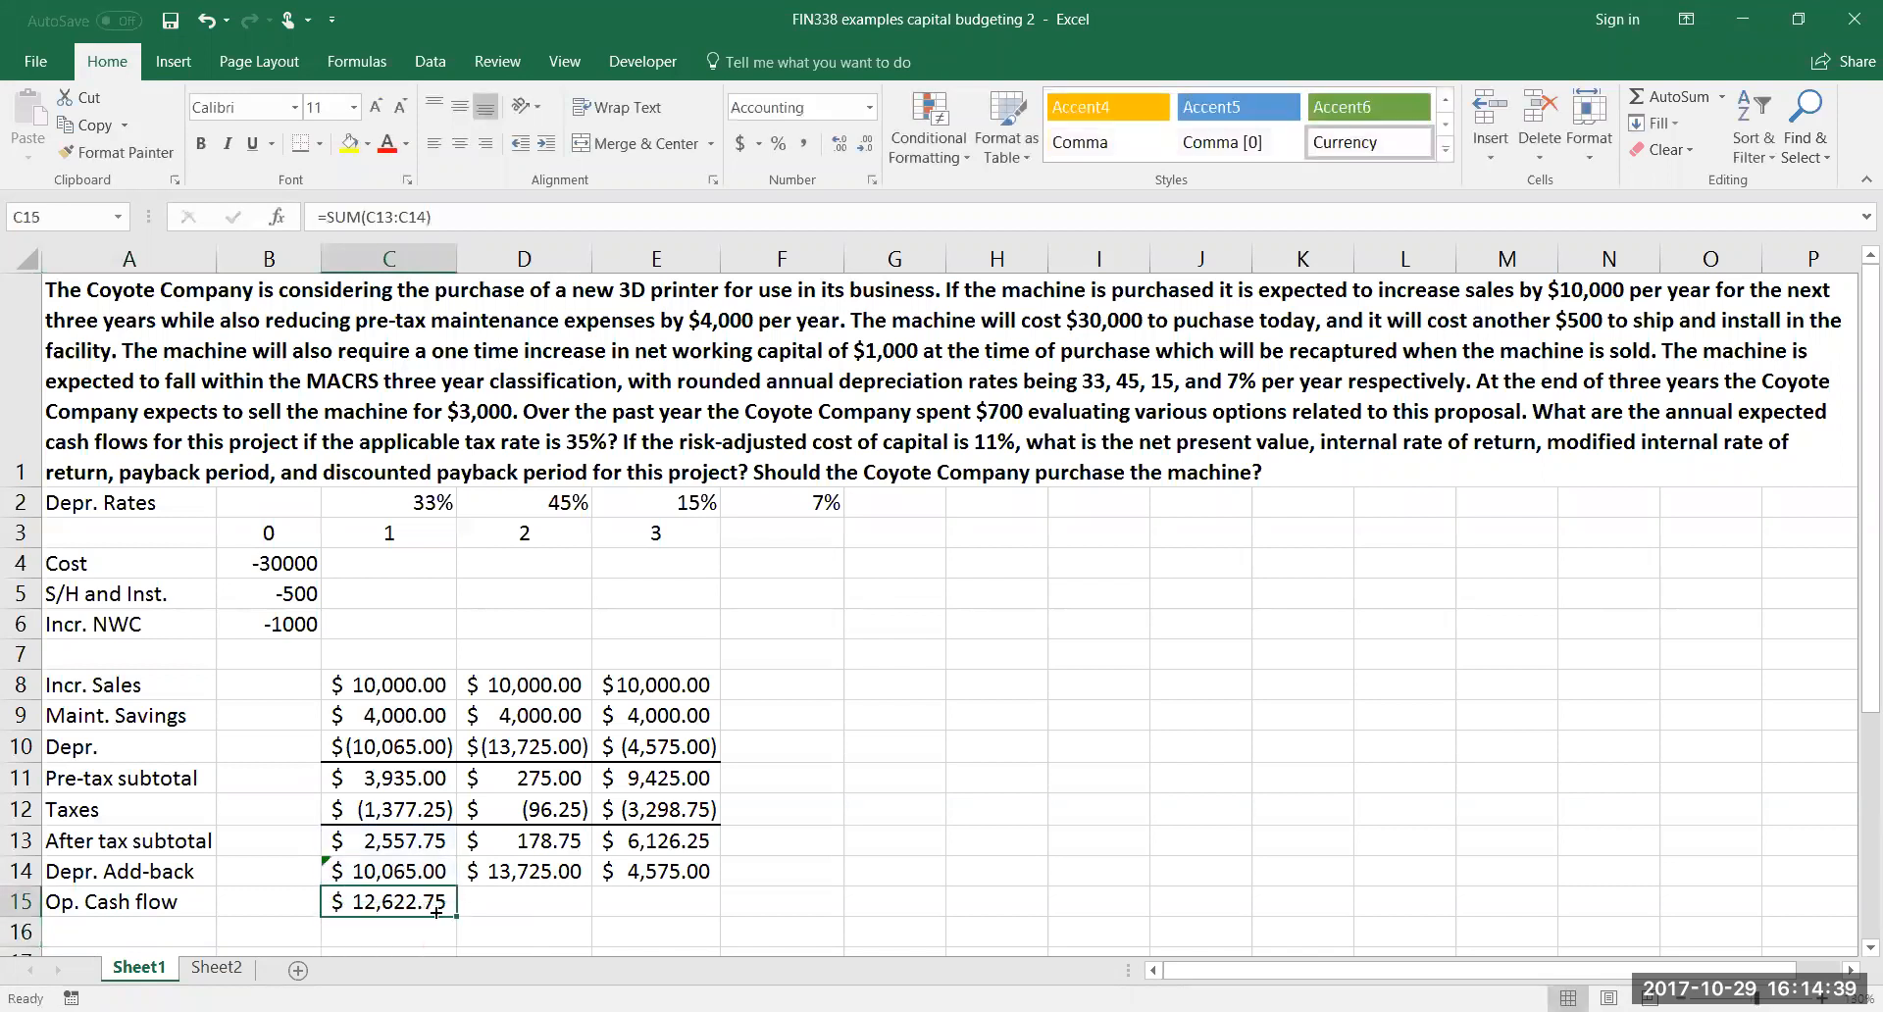
left_click_drag(539, 910, 672, 902)
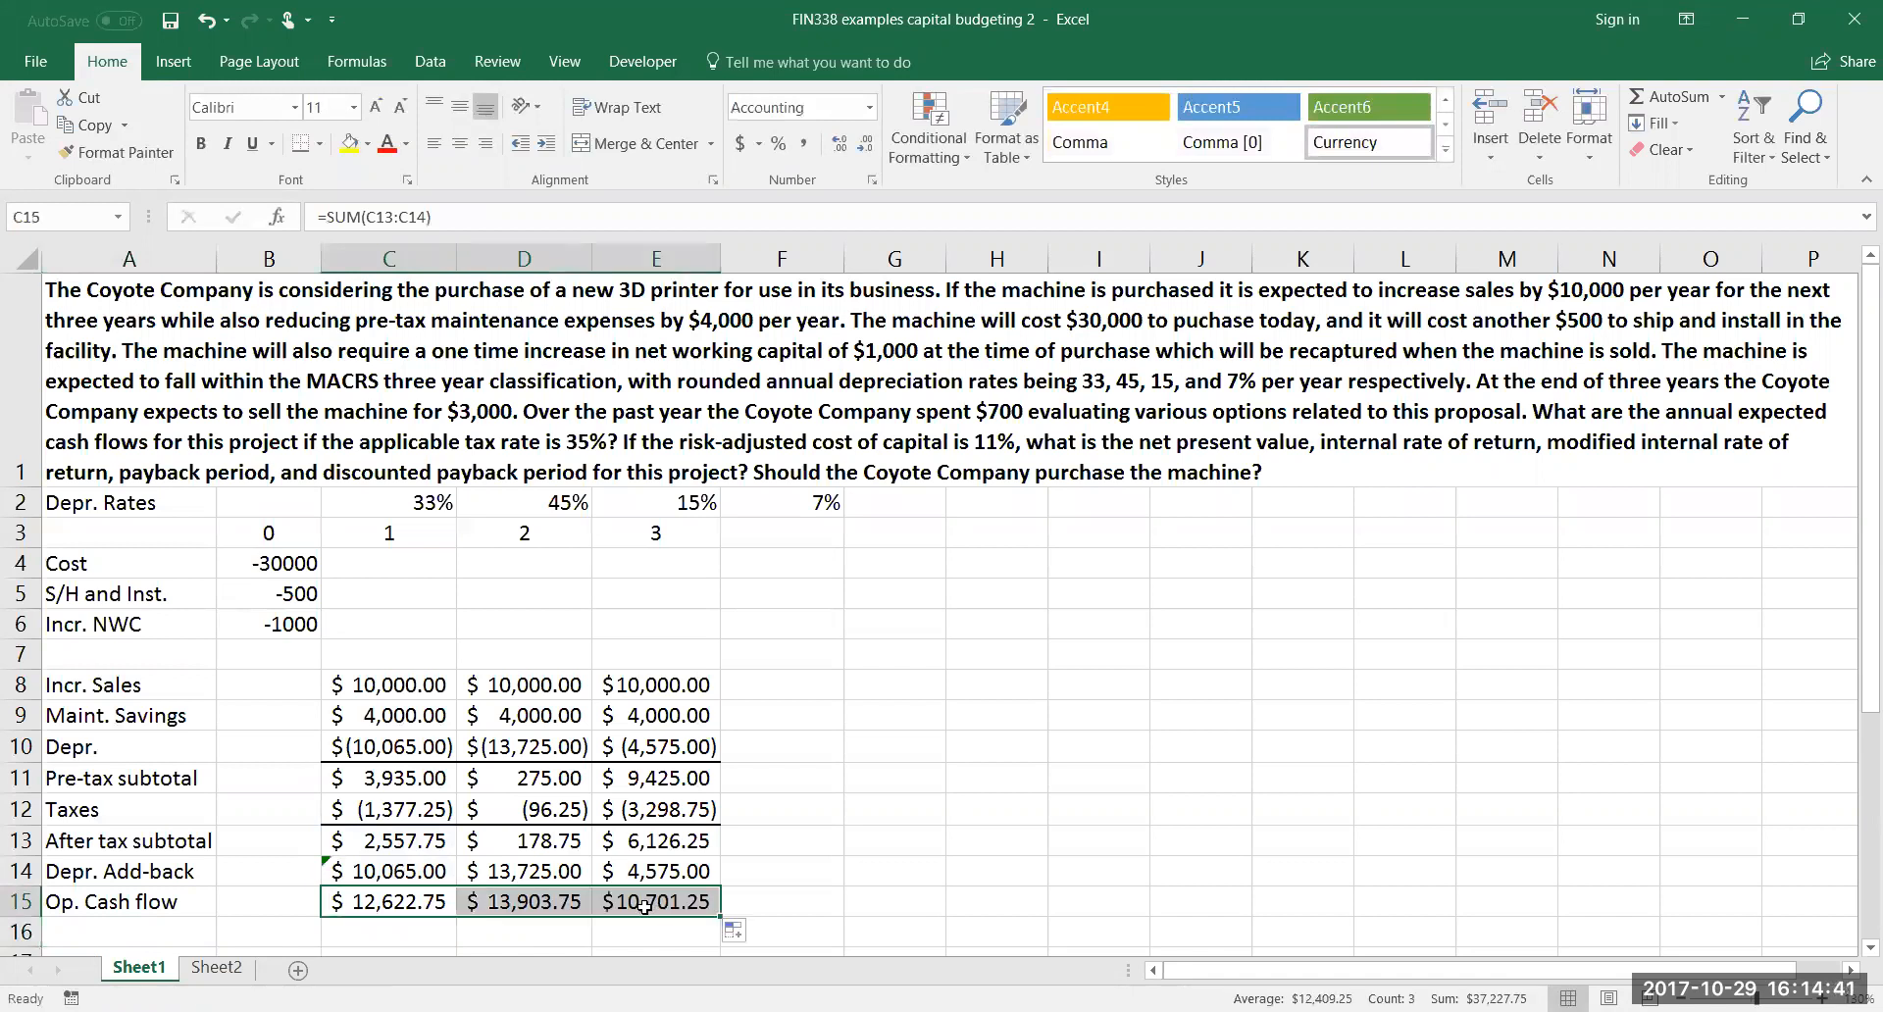
Check the add-back formula in C14 and set its inconsistent-formula error to be ignored
scroll(644, 907, "down", 1)
left_click(394, 596)
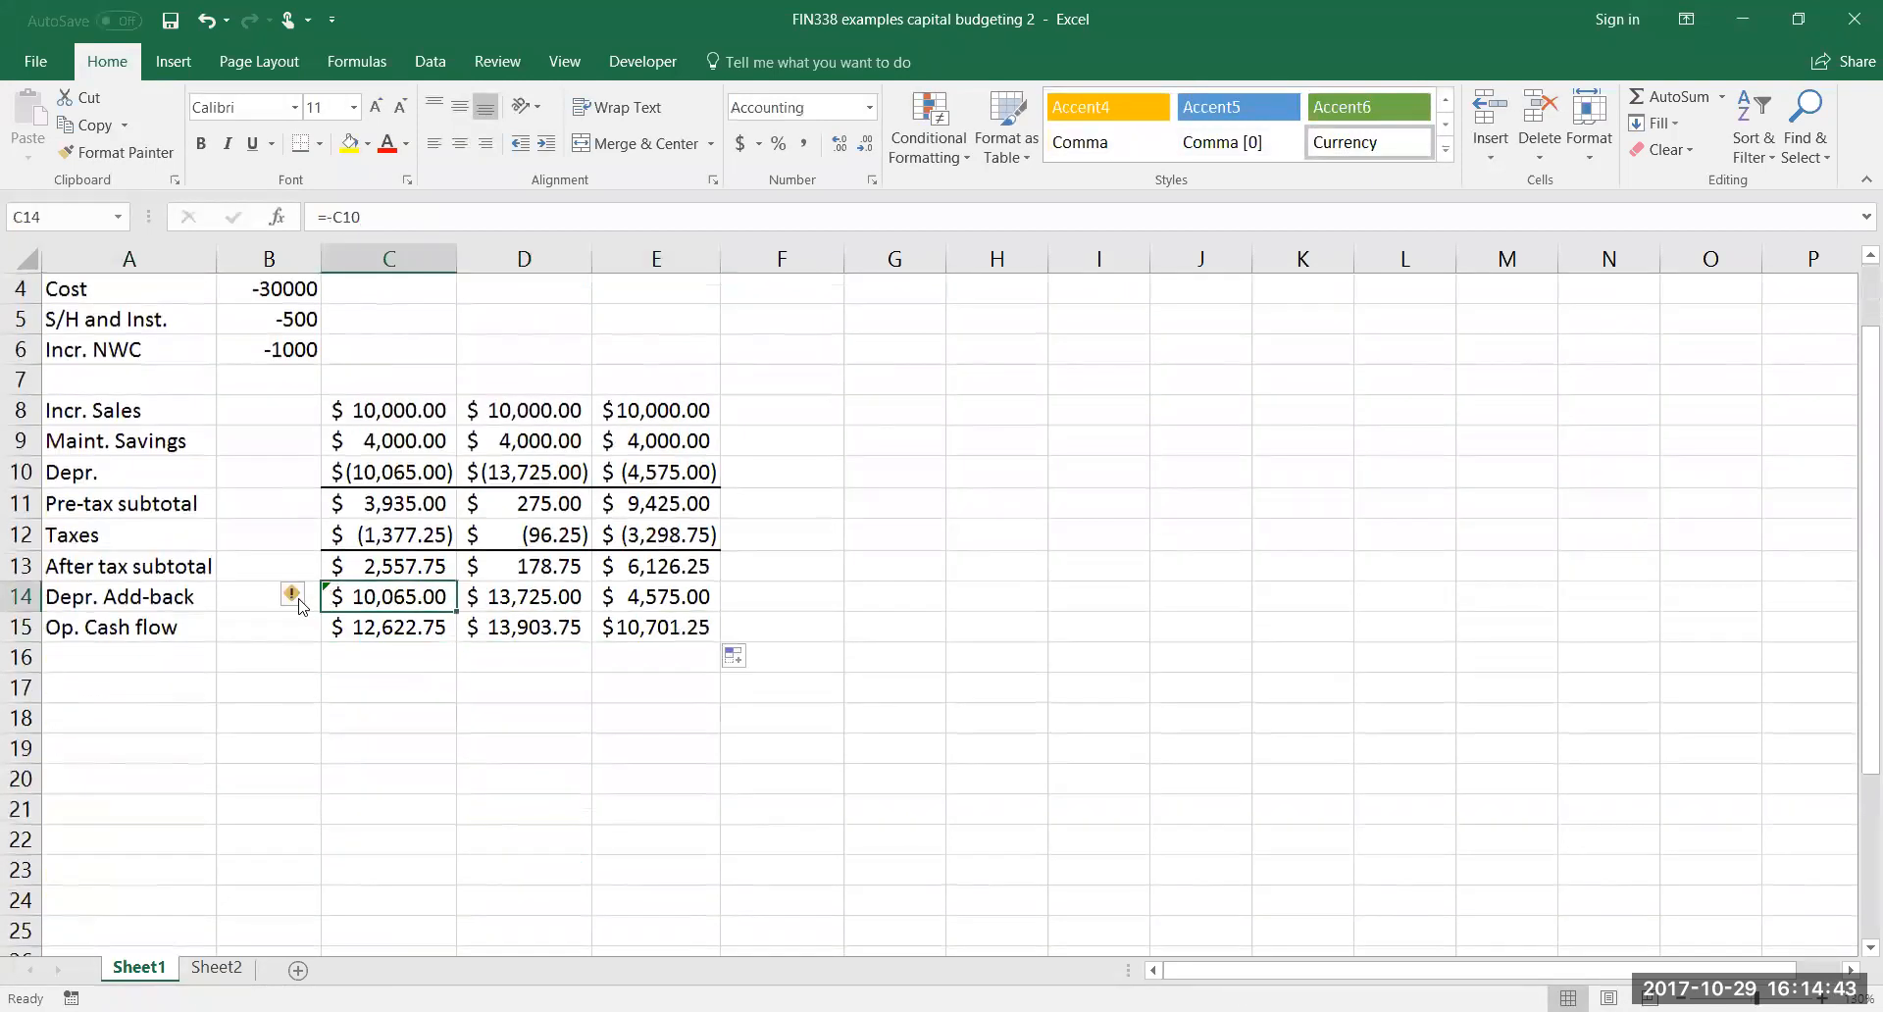
left_click(299, 600)
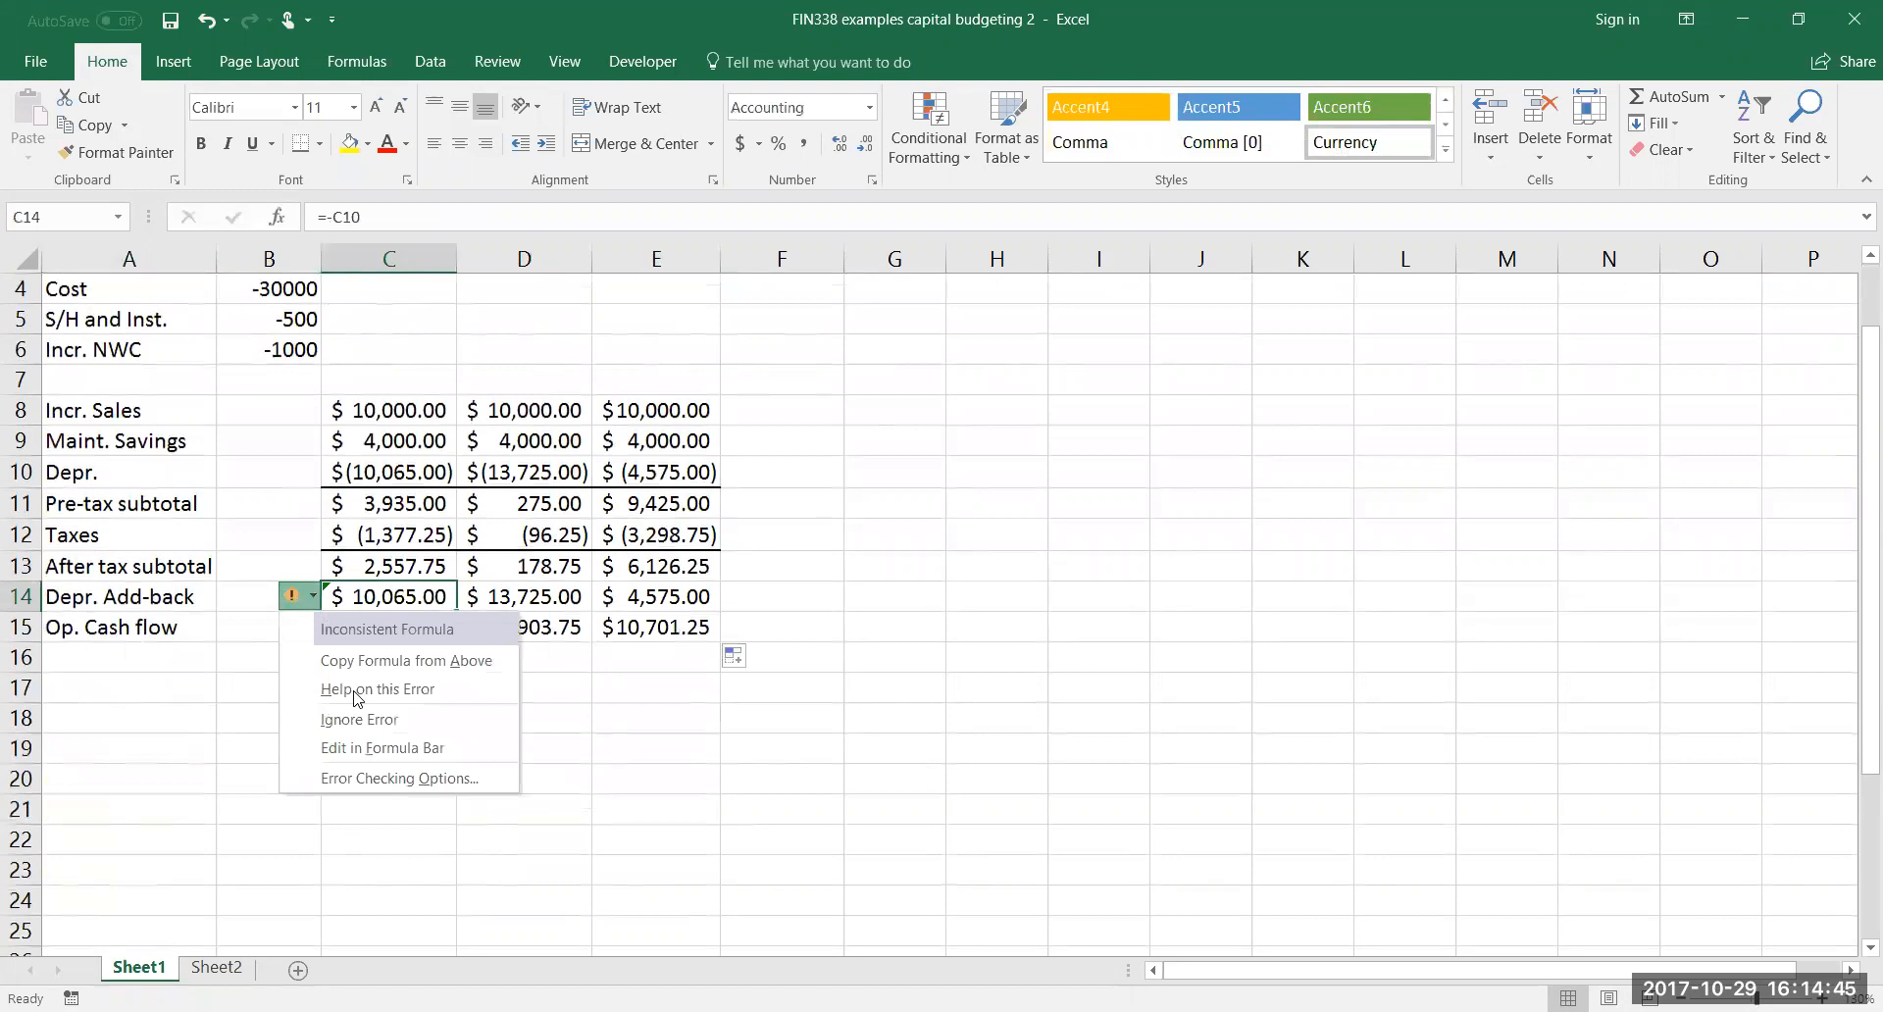
left_click(365, 721)
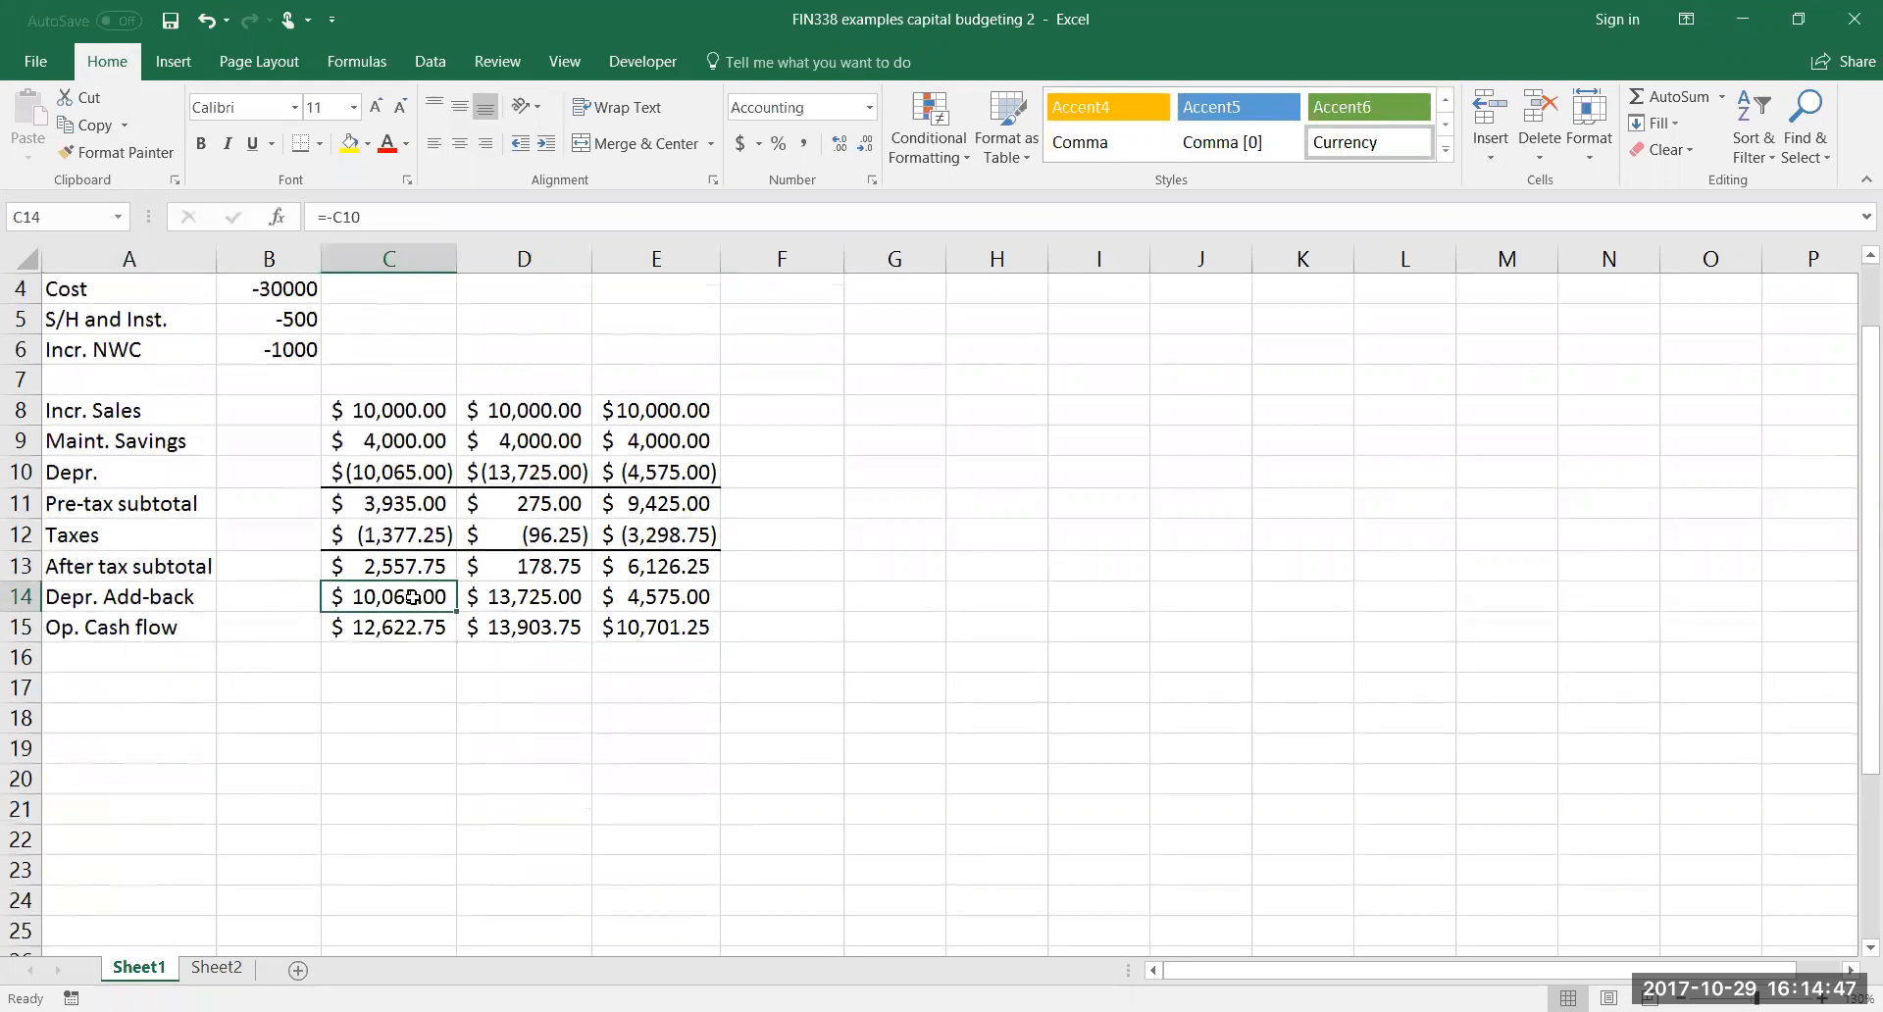
double_click(364, 602)
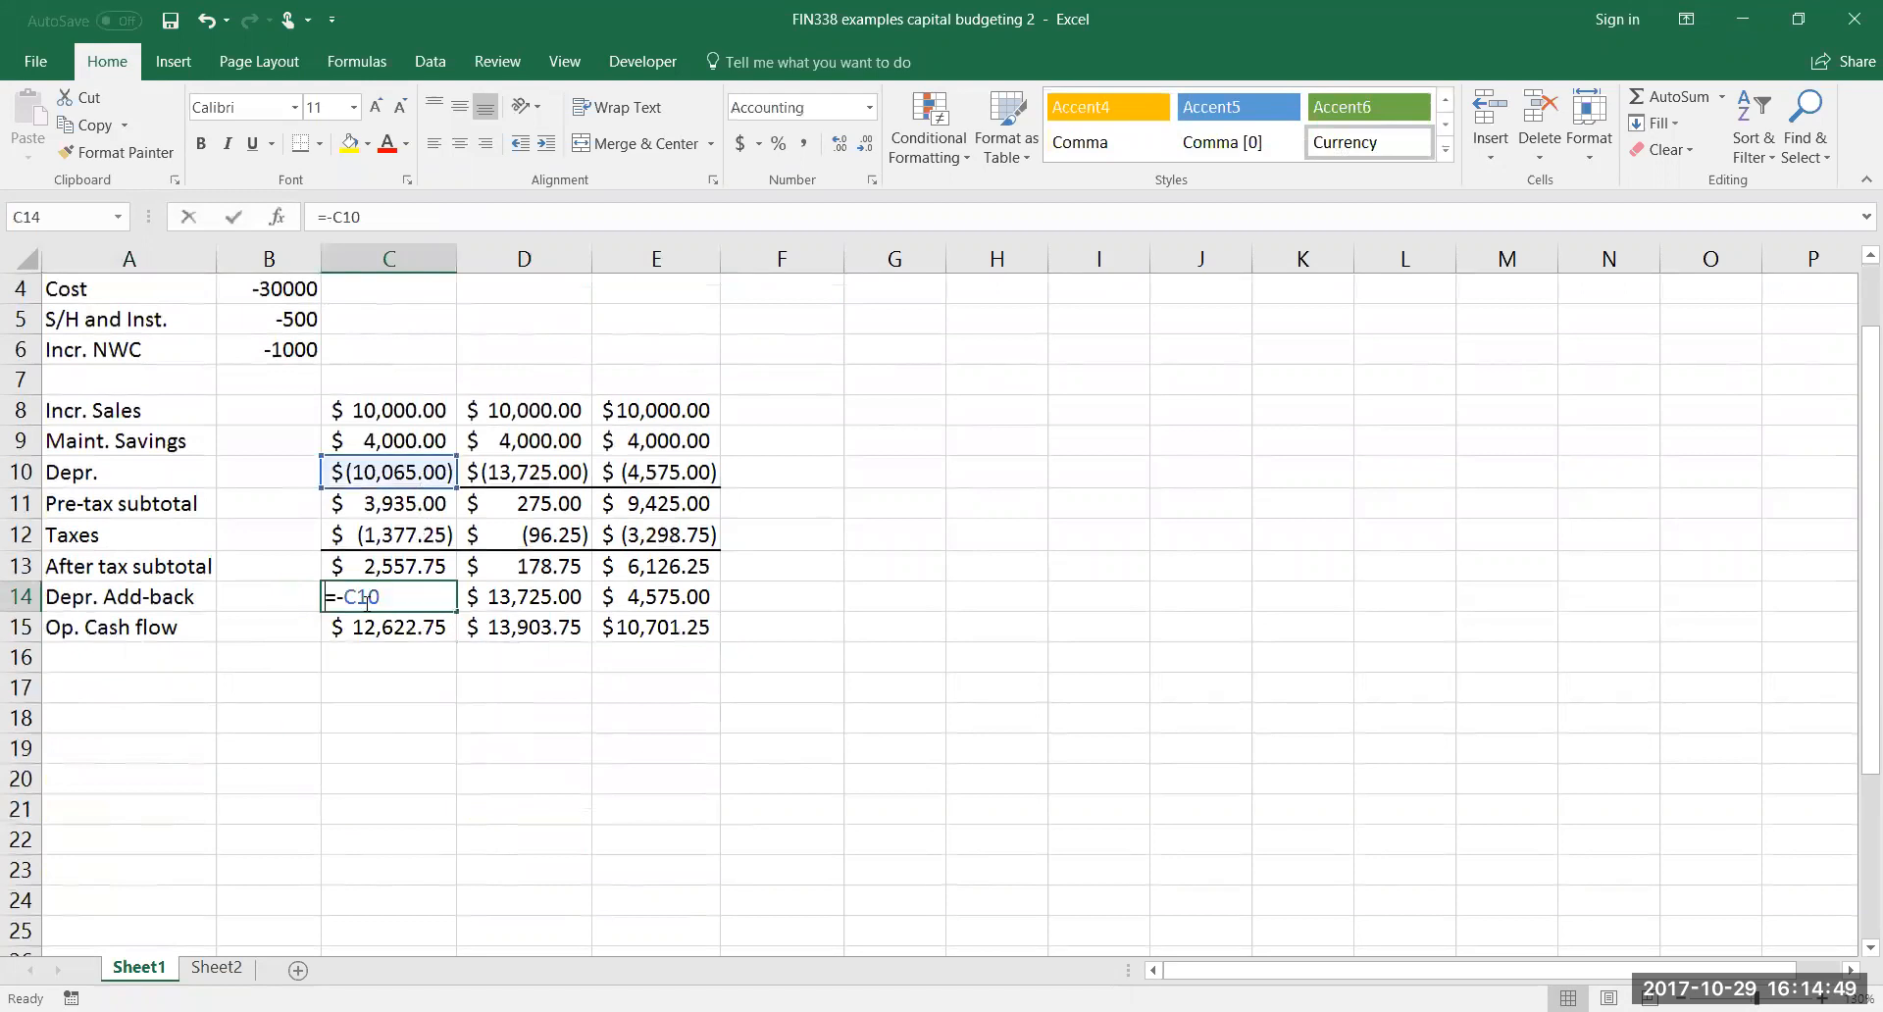
key("Return")
left_click(420, 686)
left_click(386, 604)
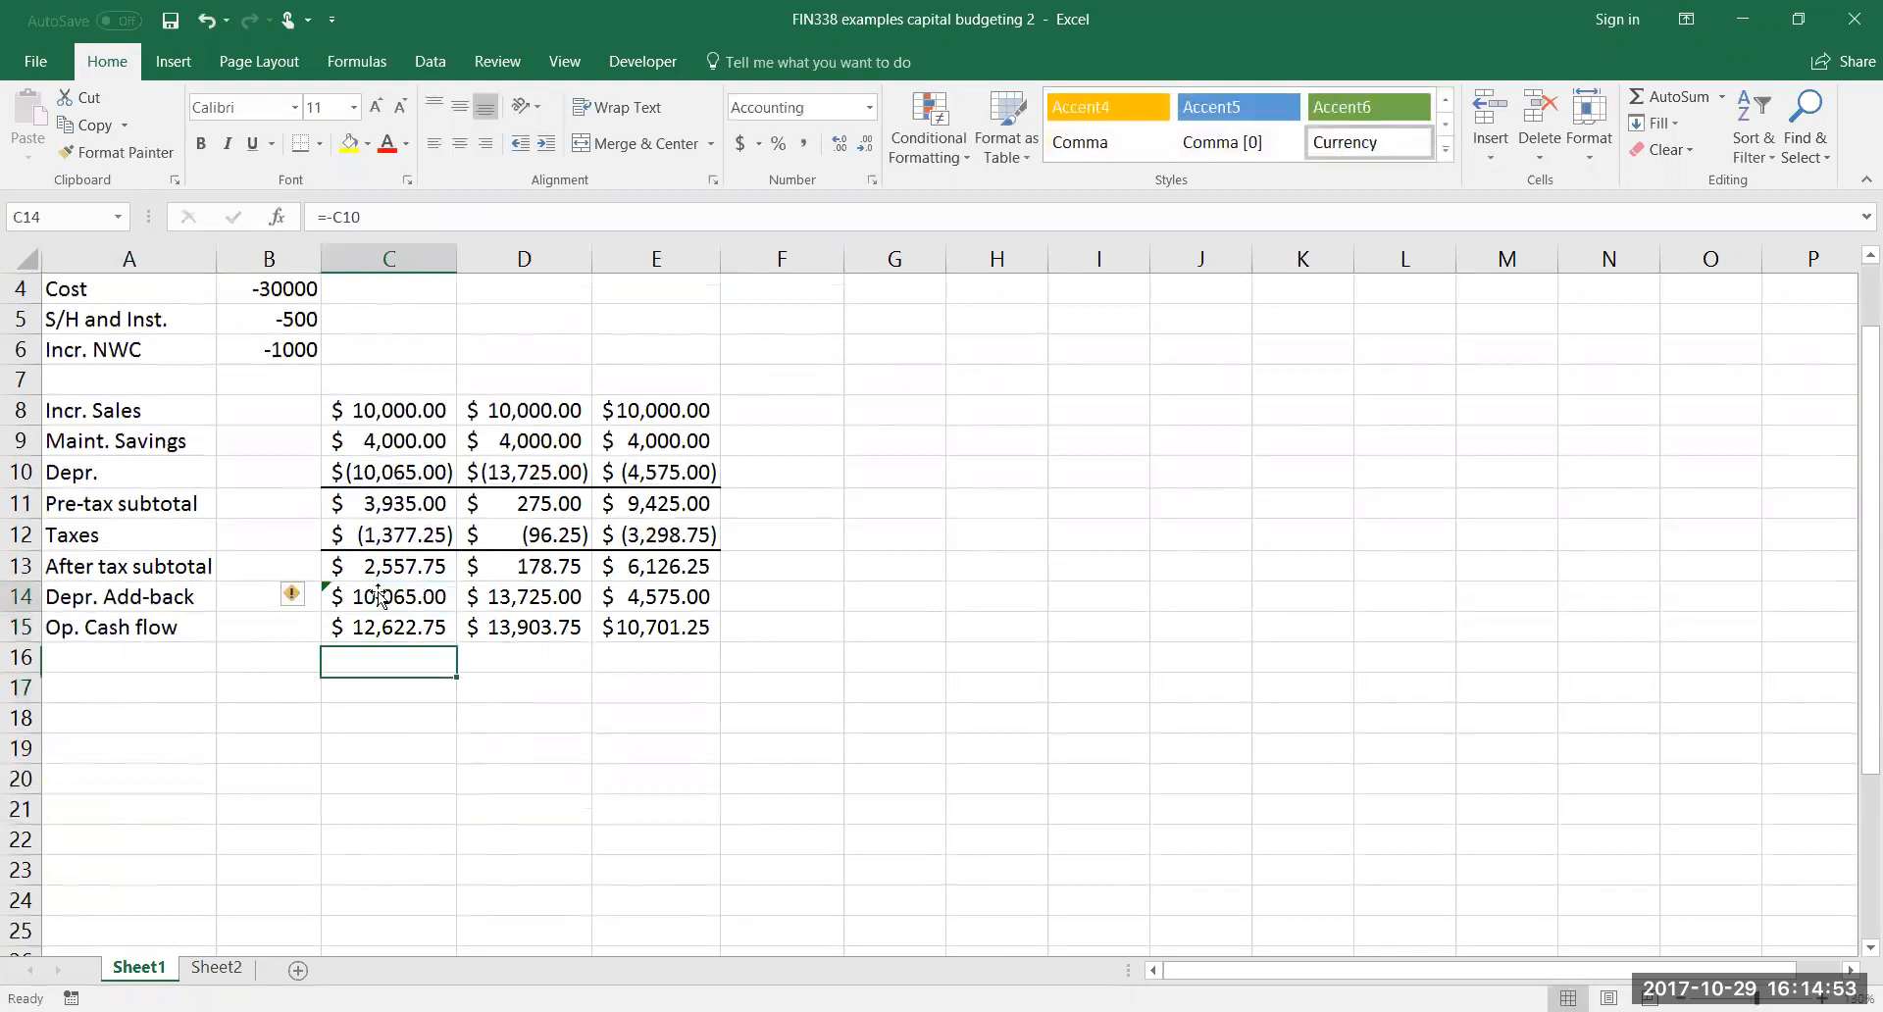
left_click(294, 596)
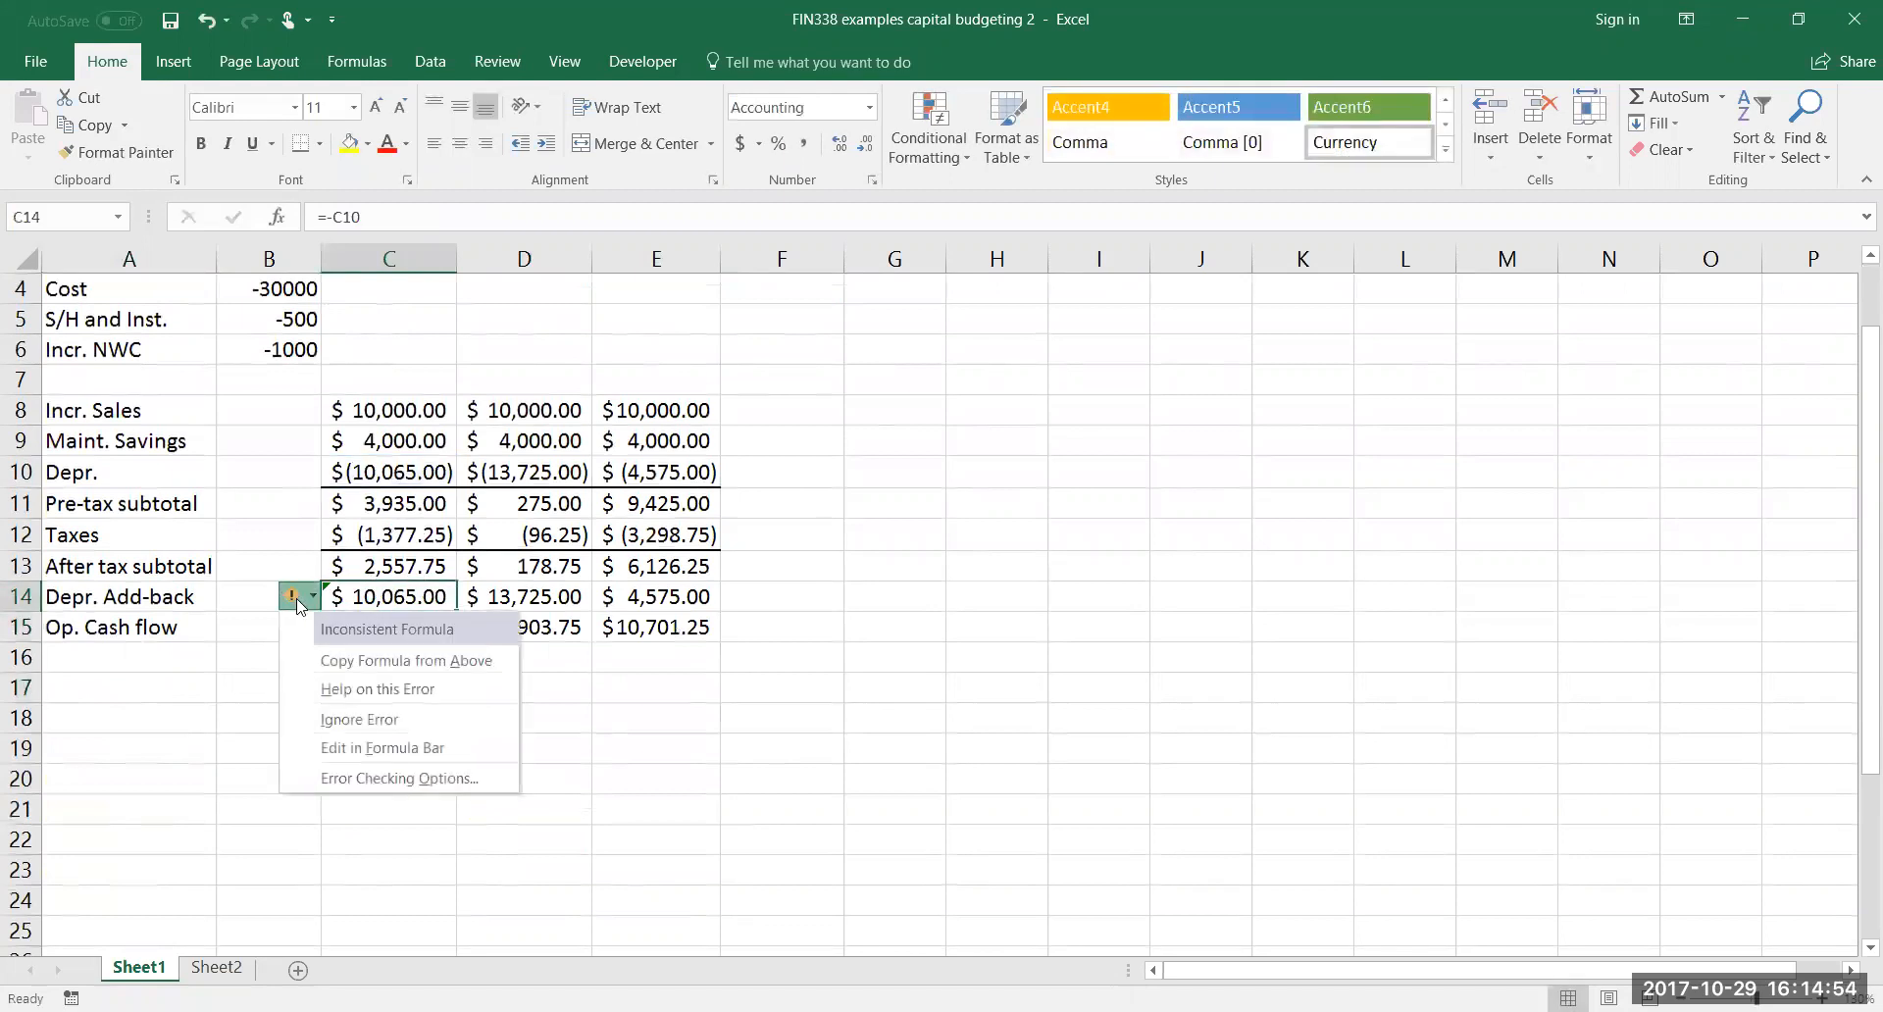
left_click(353, 721)
Apply a thick bottom border to the depreciation add-back amounts in C14:E14
left_click(378, 661)
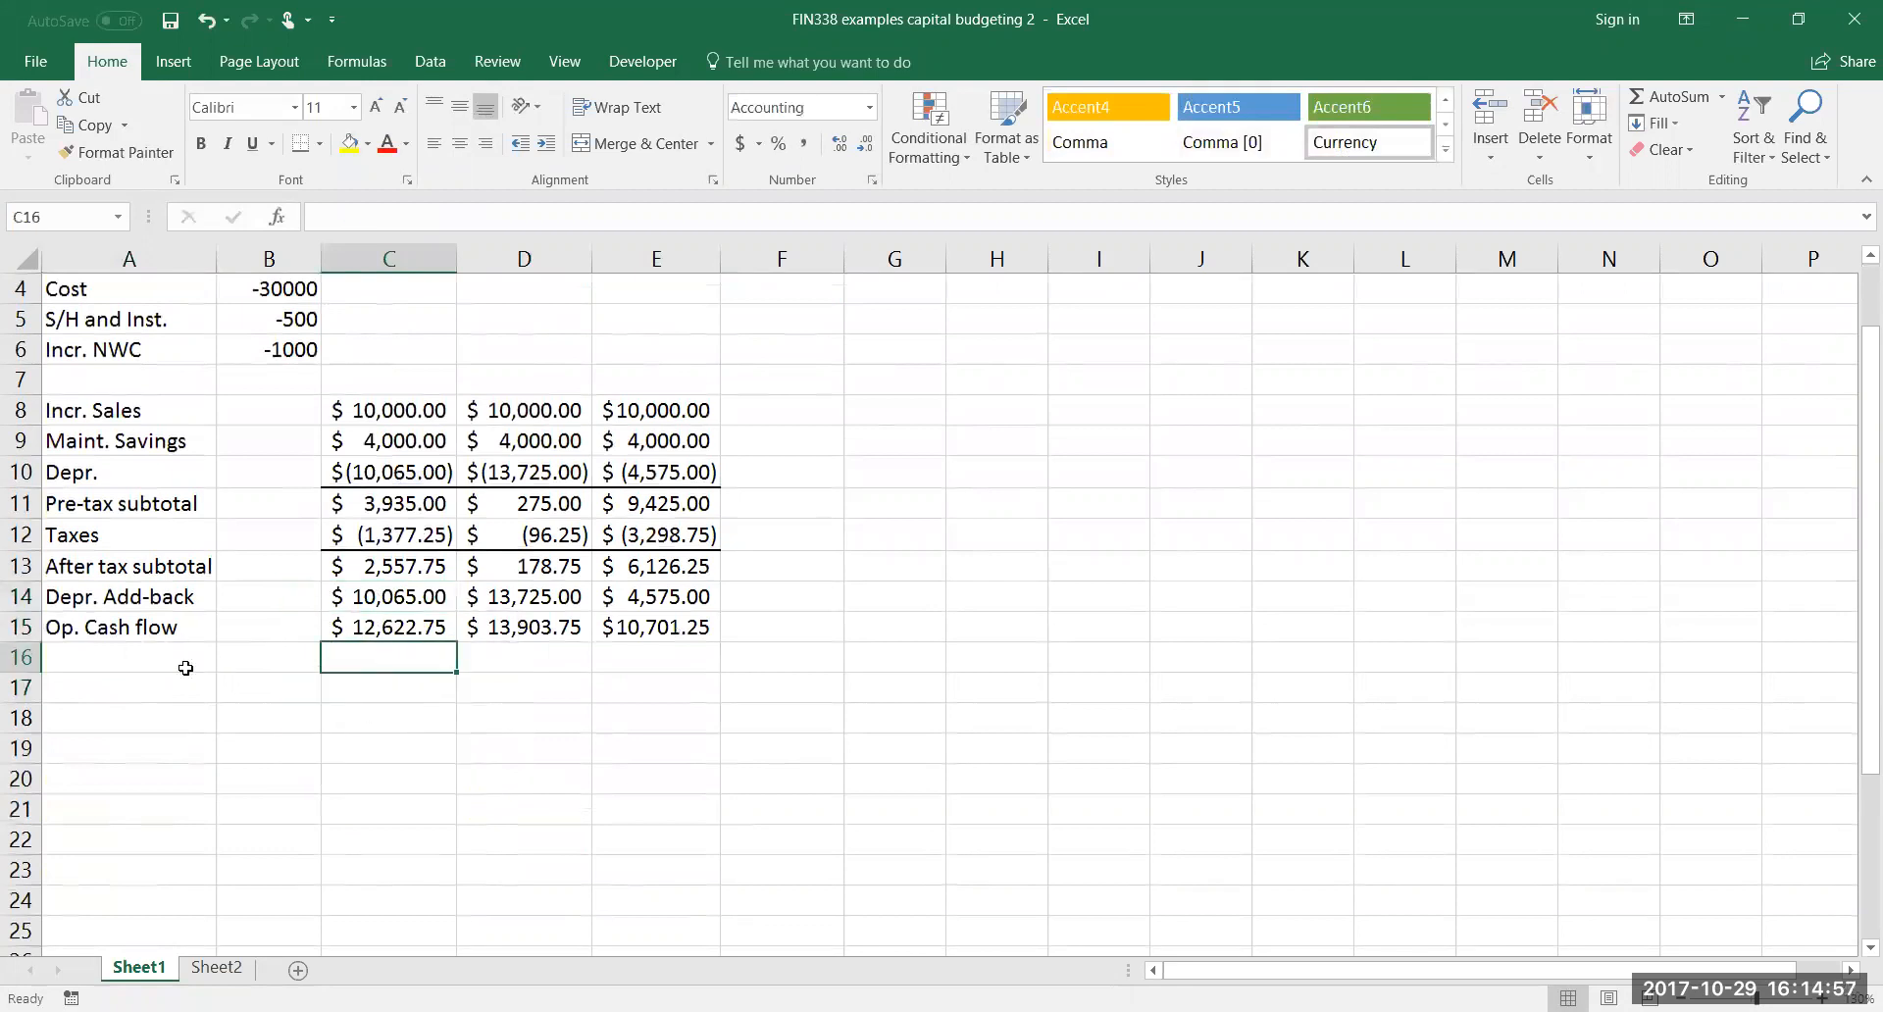
left_click_drag(382, 585, 676, 594)
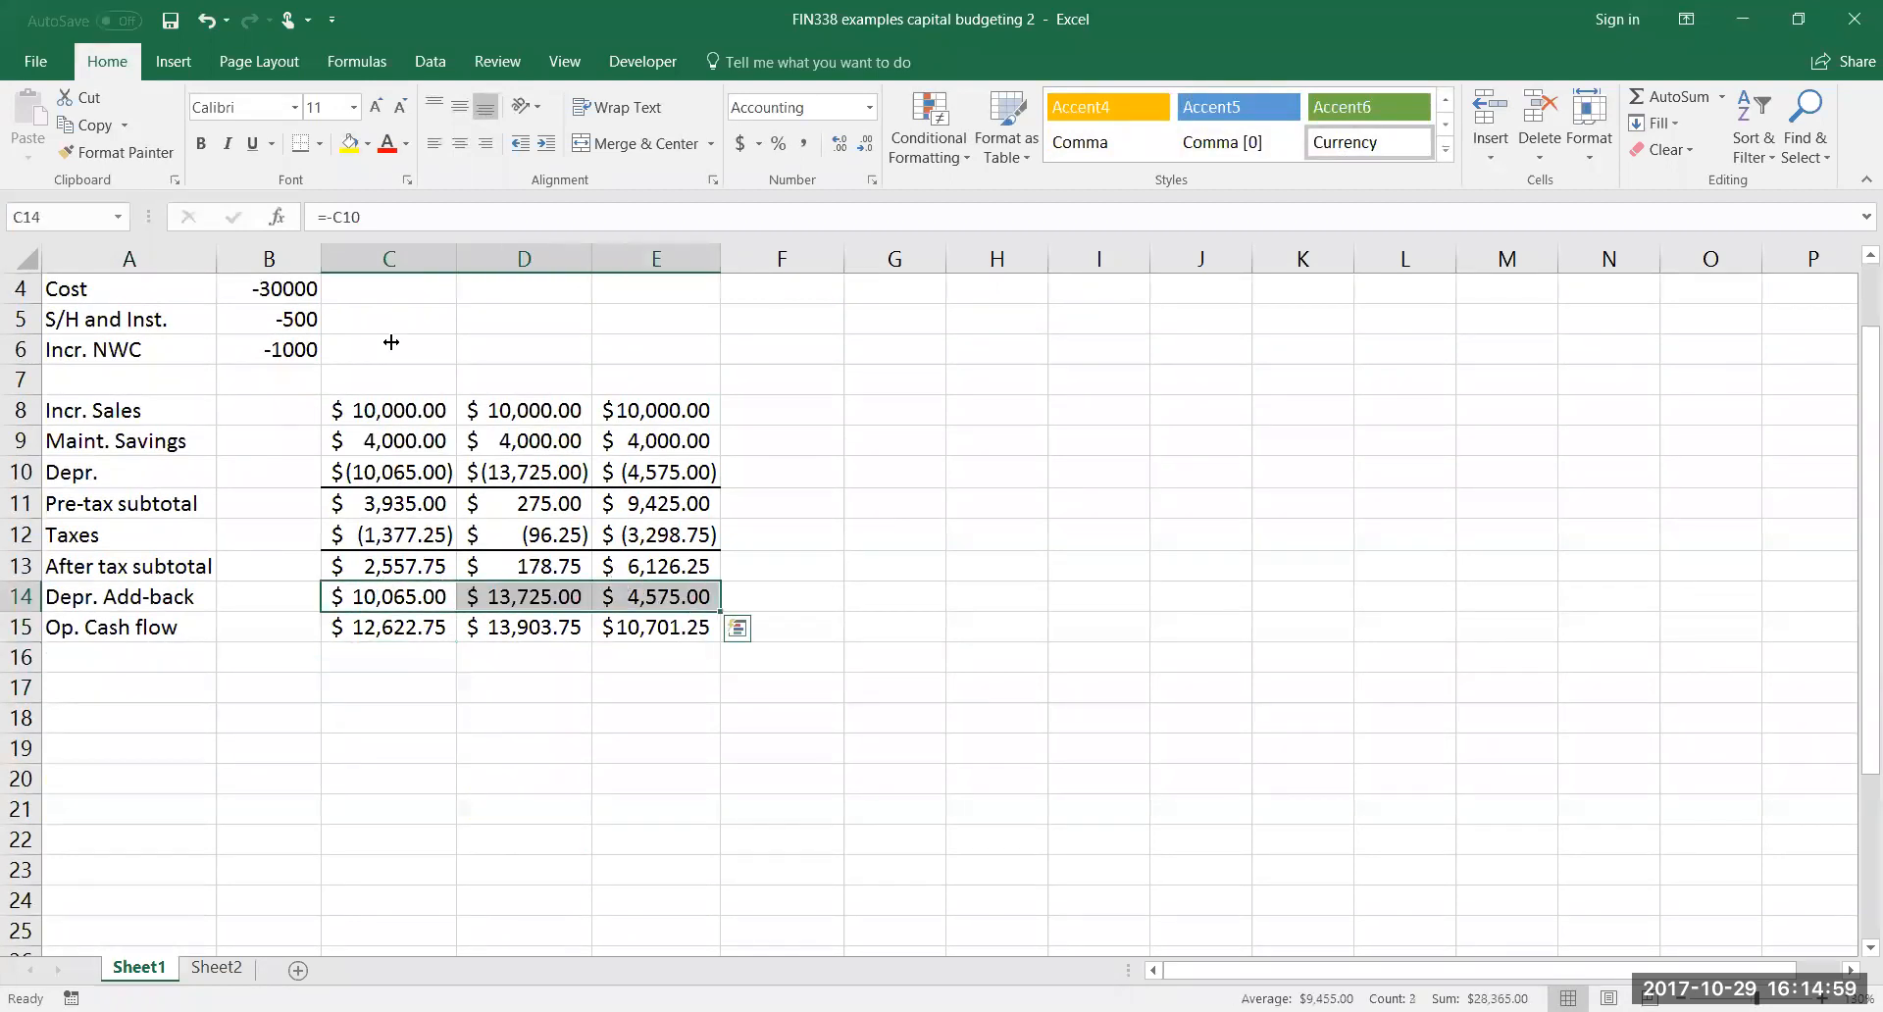
left_click(403, 664)
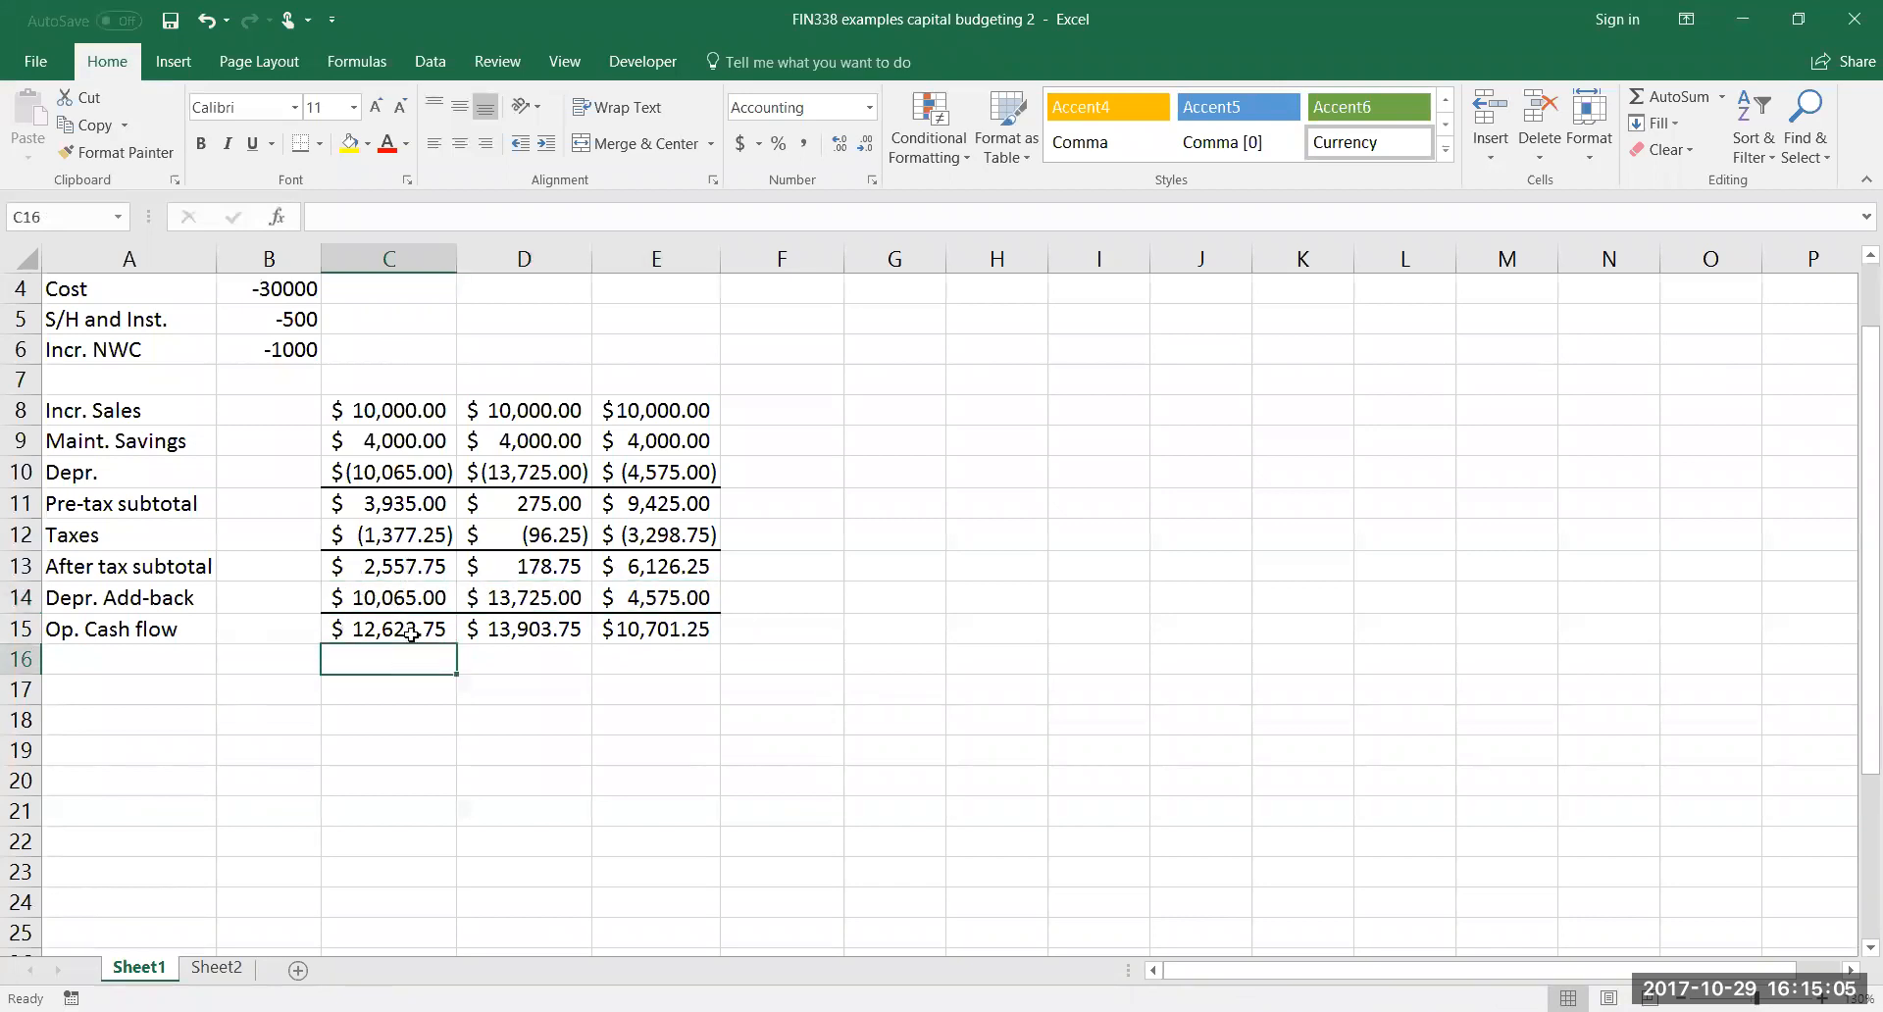
Label cell A17 "Decr. NWC", leaving a blank row below the operating cash flow
scroll(425, 812, "up", 1)
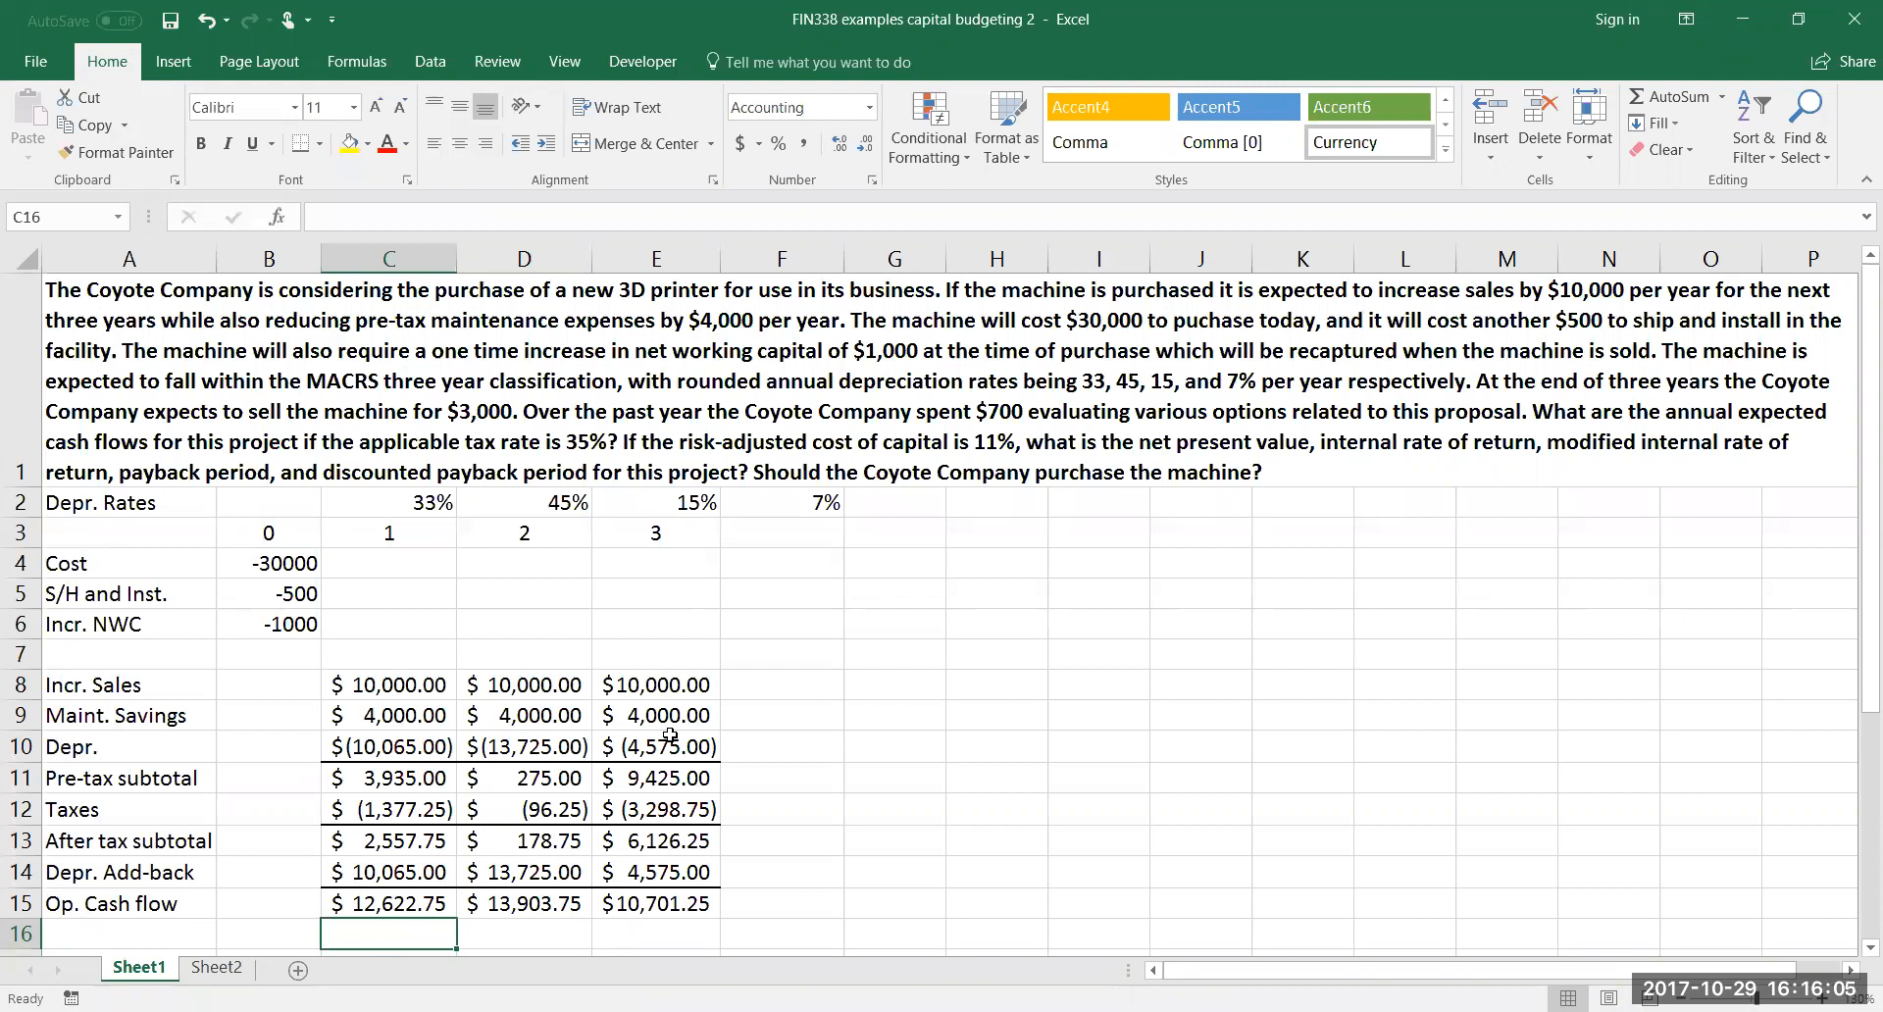
scroll(378, 697, "down", 1)
left_click(187, 697)
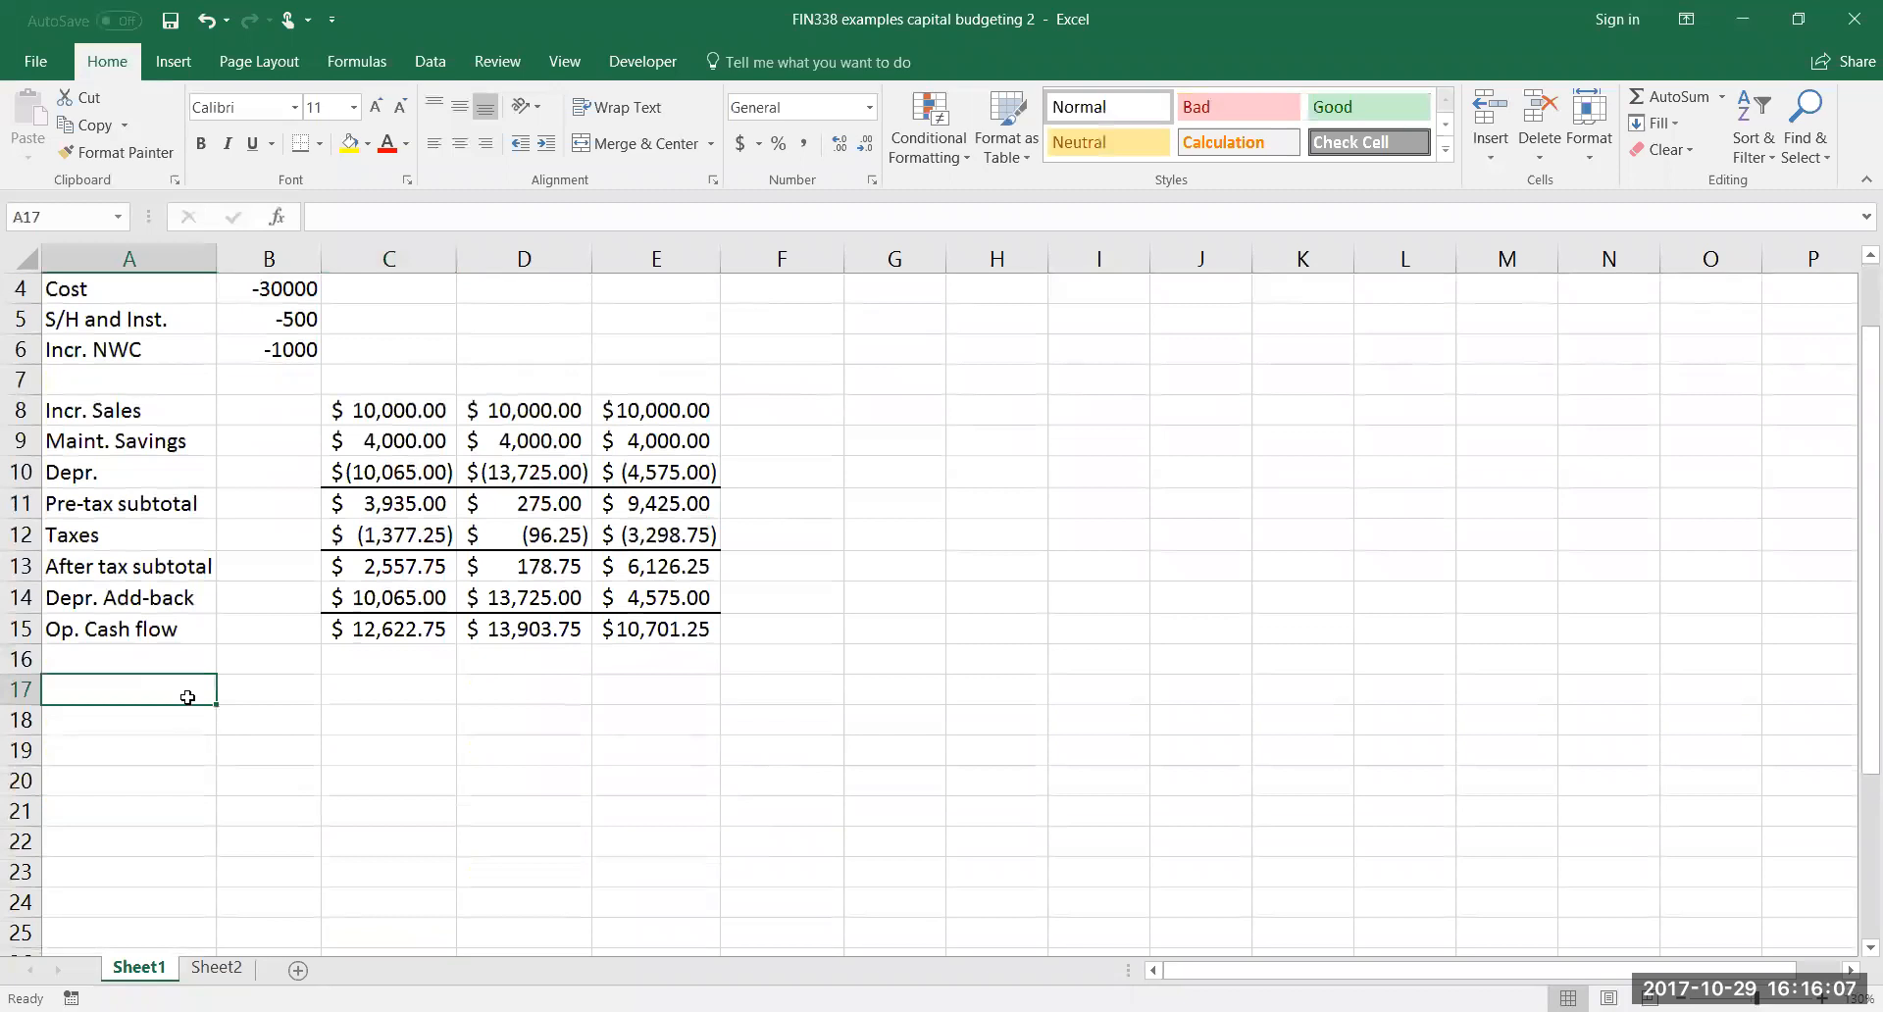
type("Decr.")
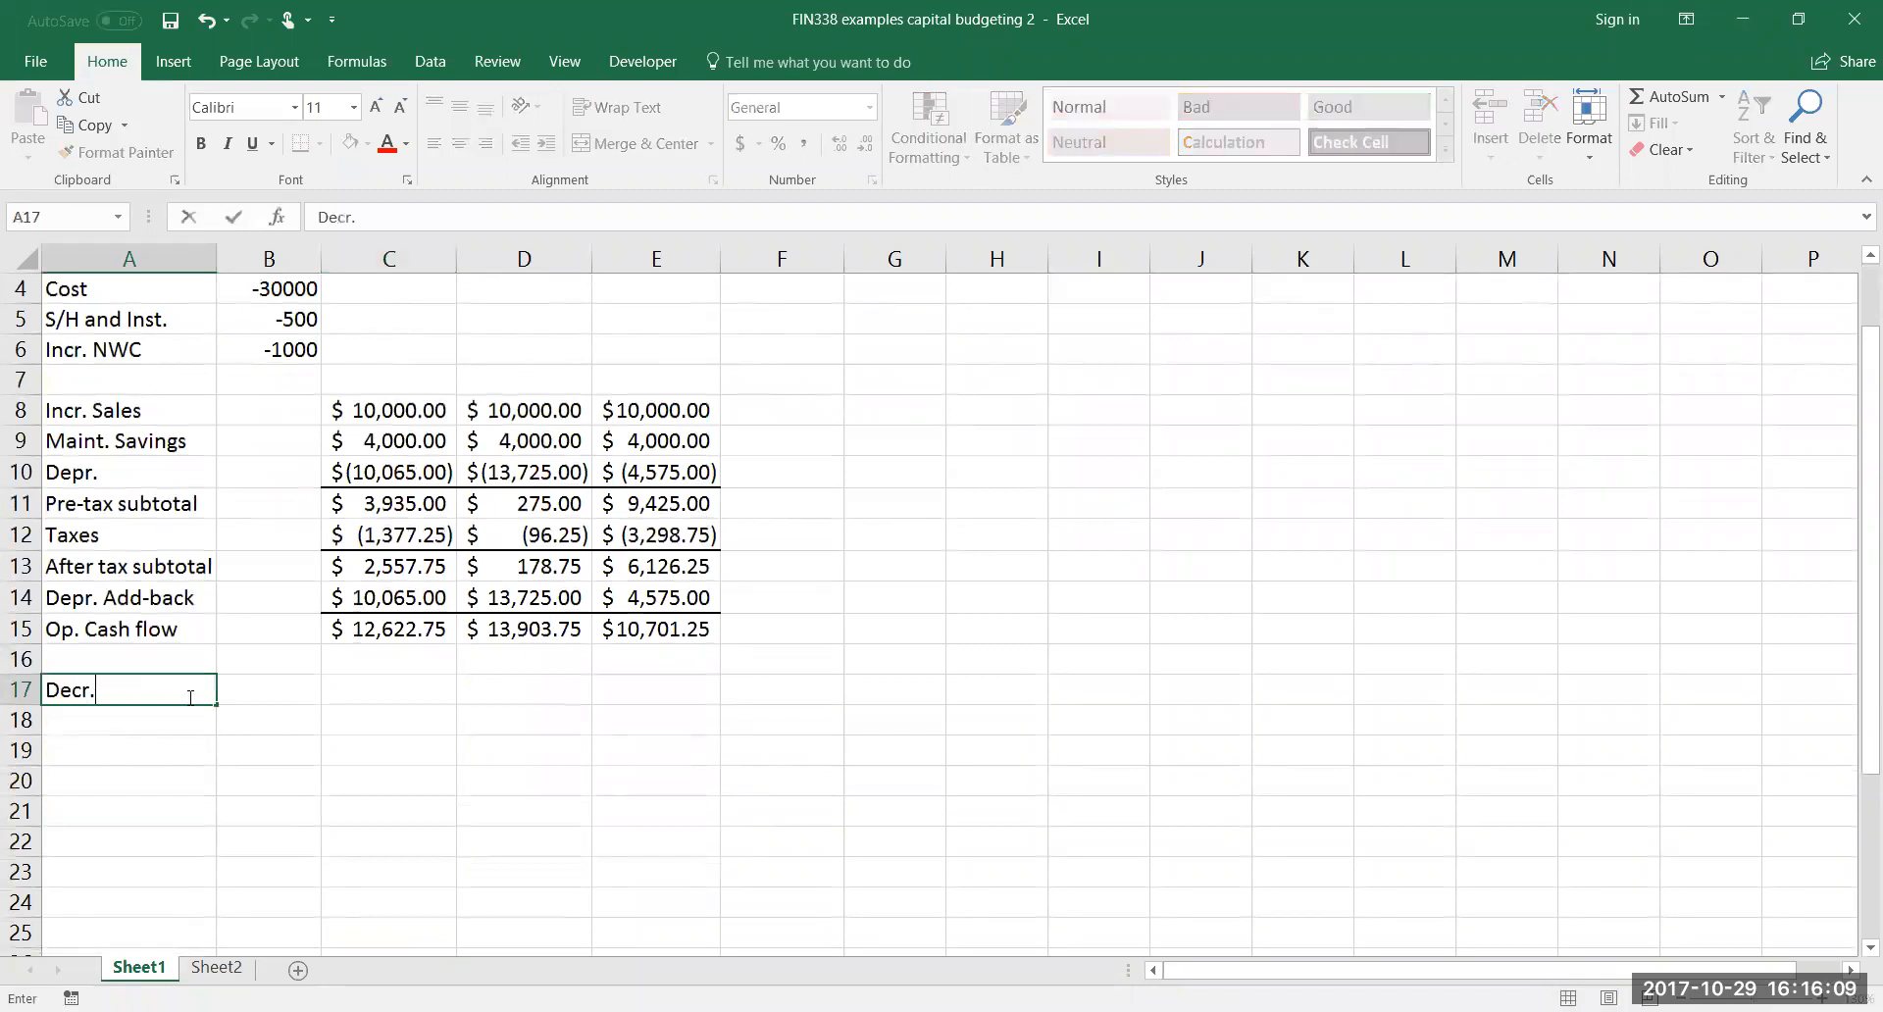
type(" NWC")
Enter =-B6 in E17 to recapture the net working capital in year 3
left_click(647, 693)
scroll(811, 657, "up", 1)
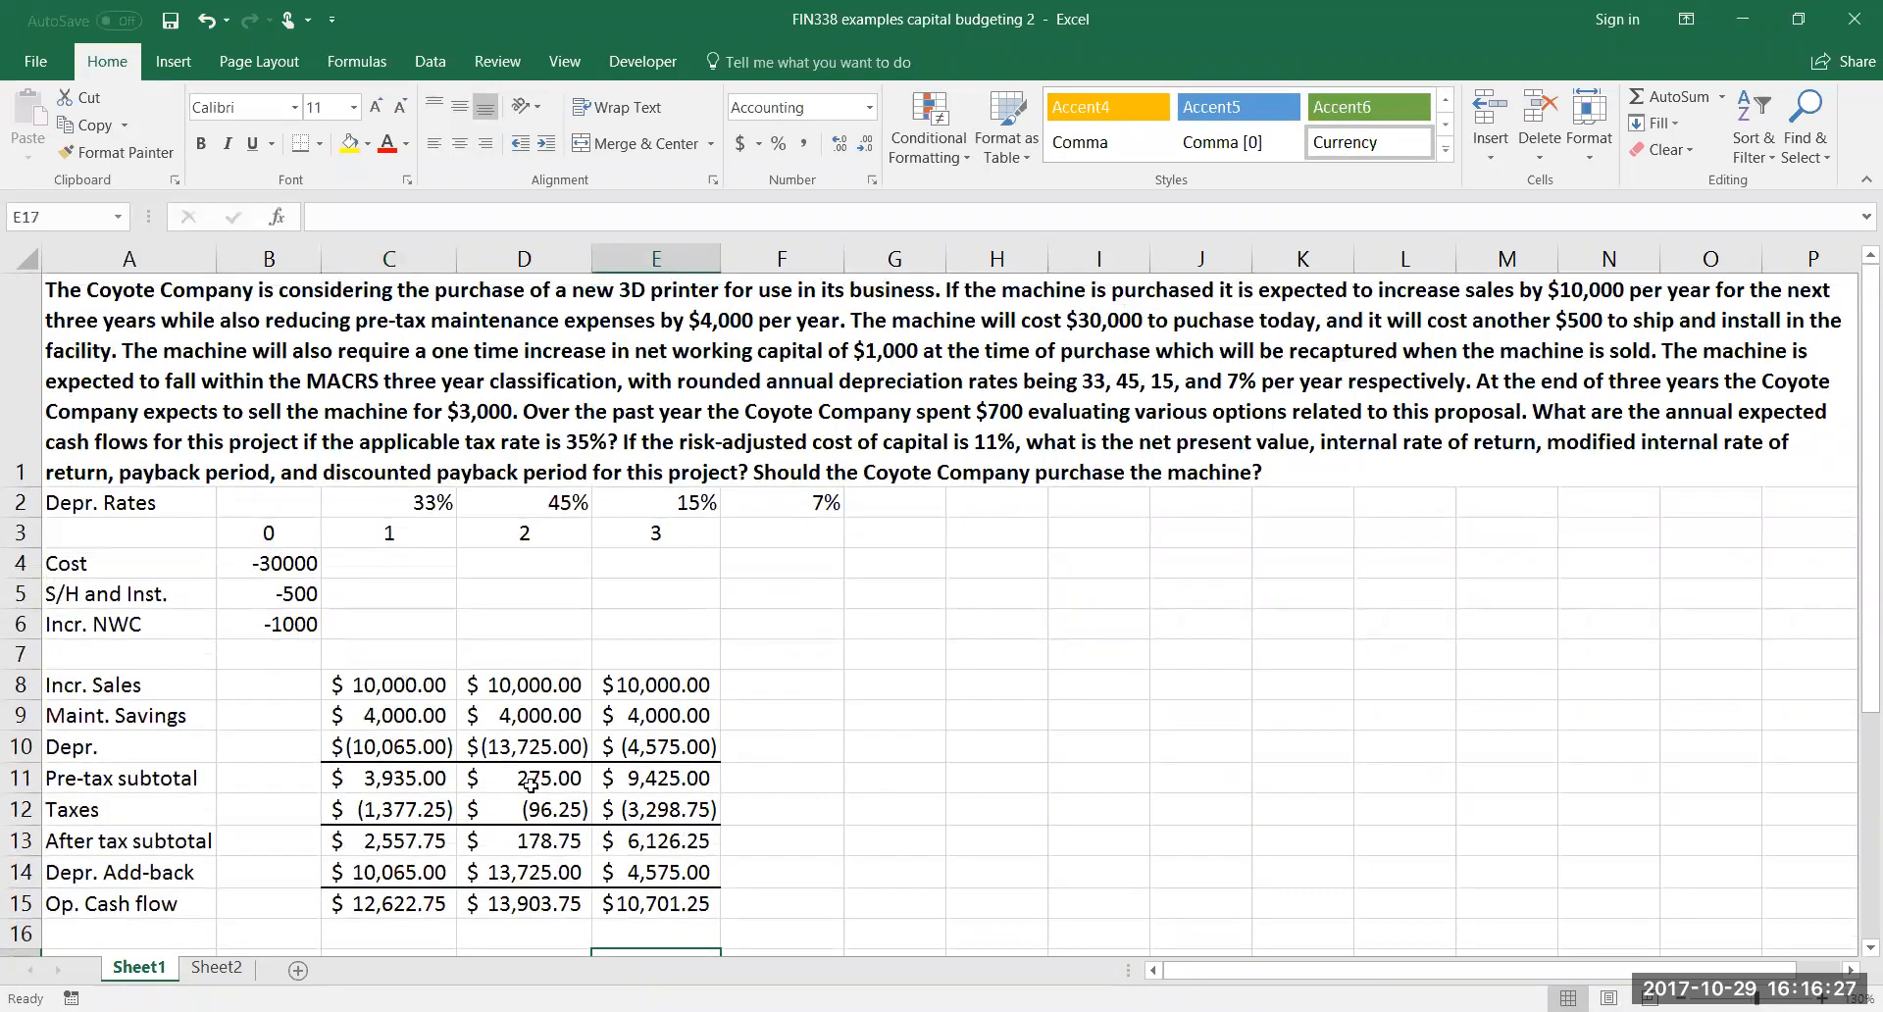
type("=-")
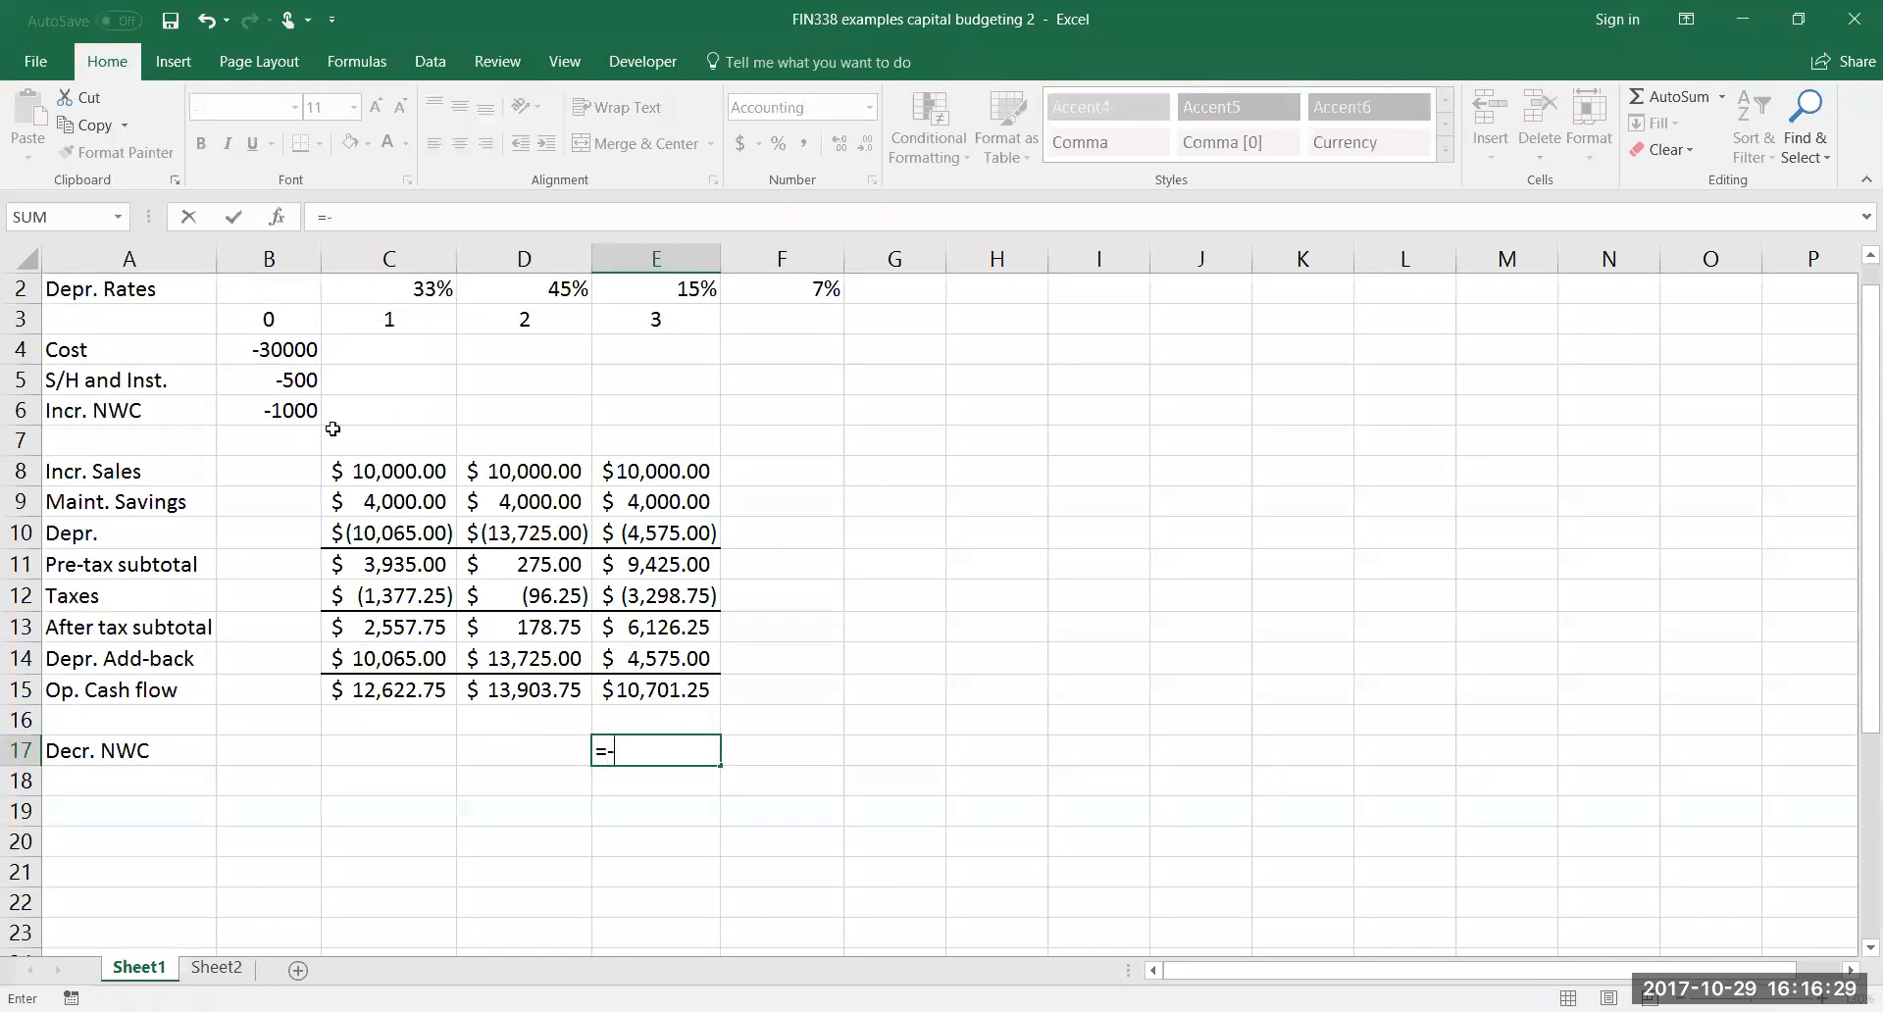
left_click(297, 410)
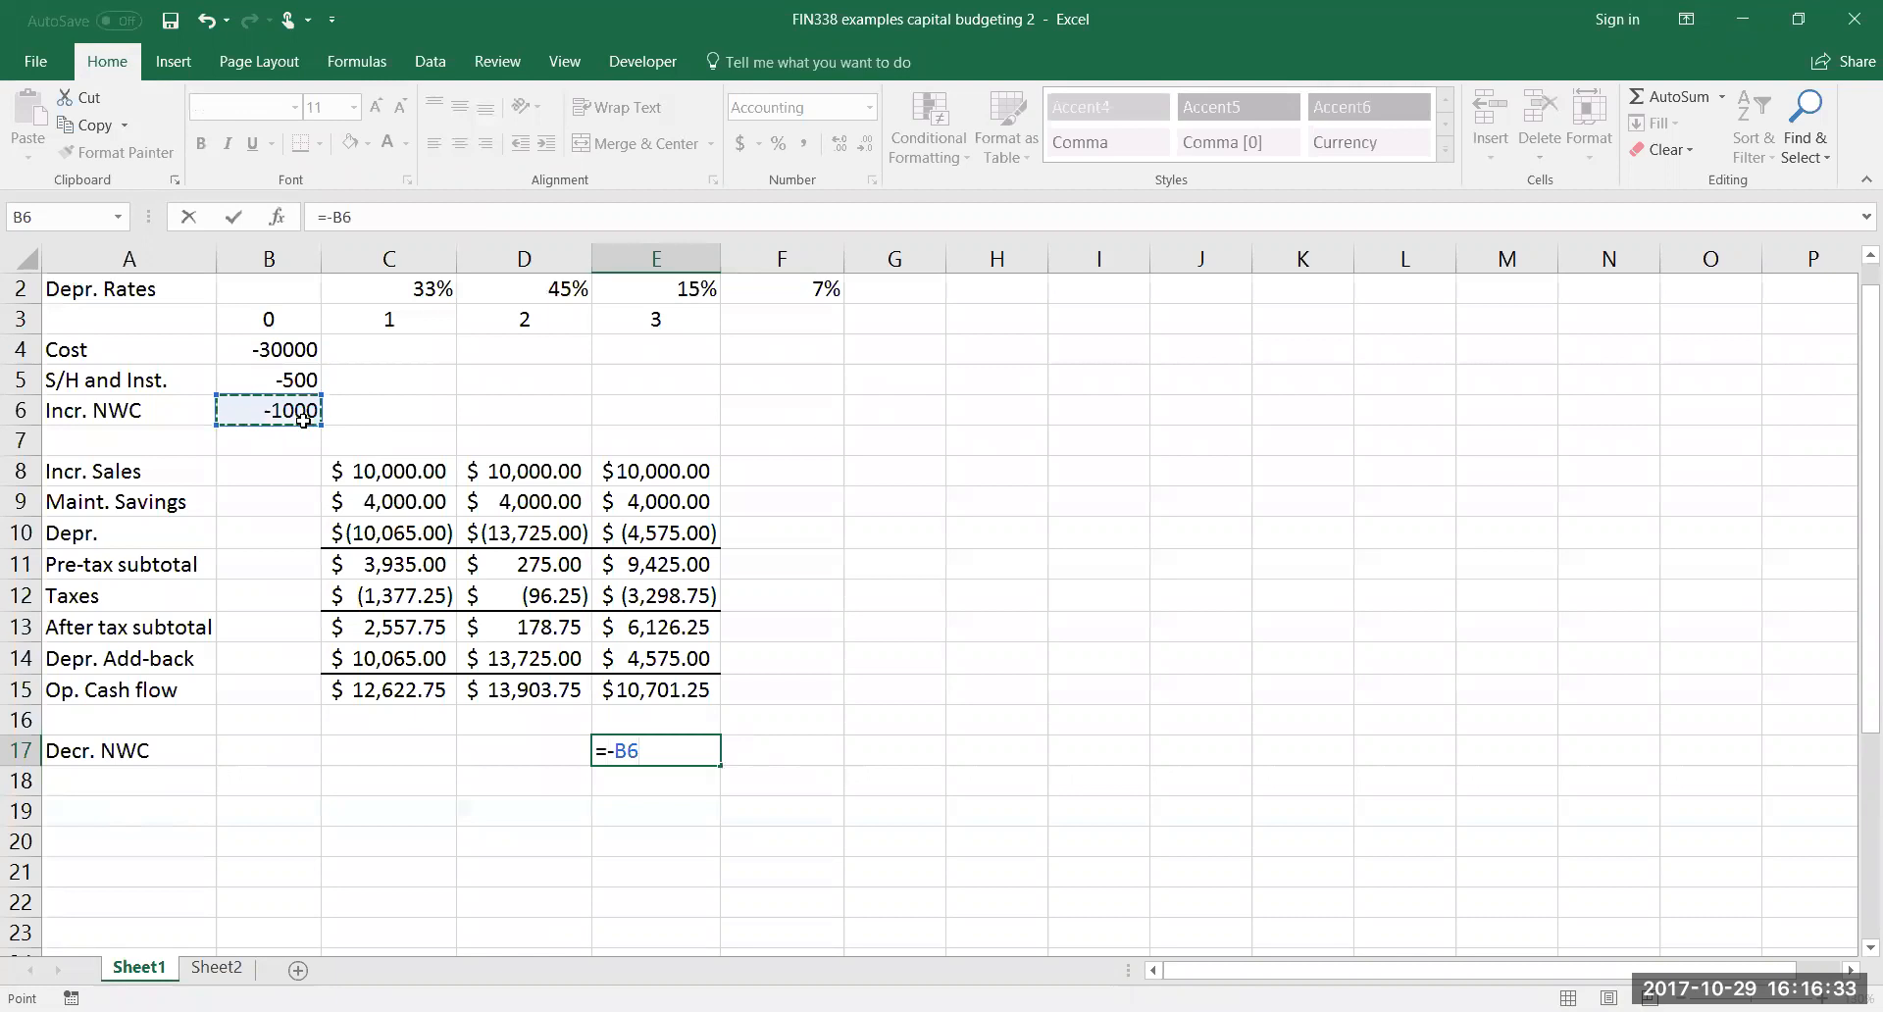
key("Return")
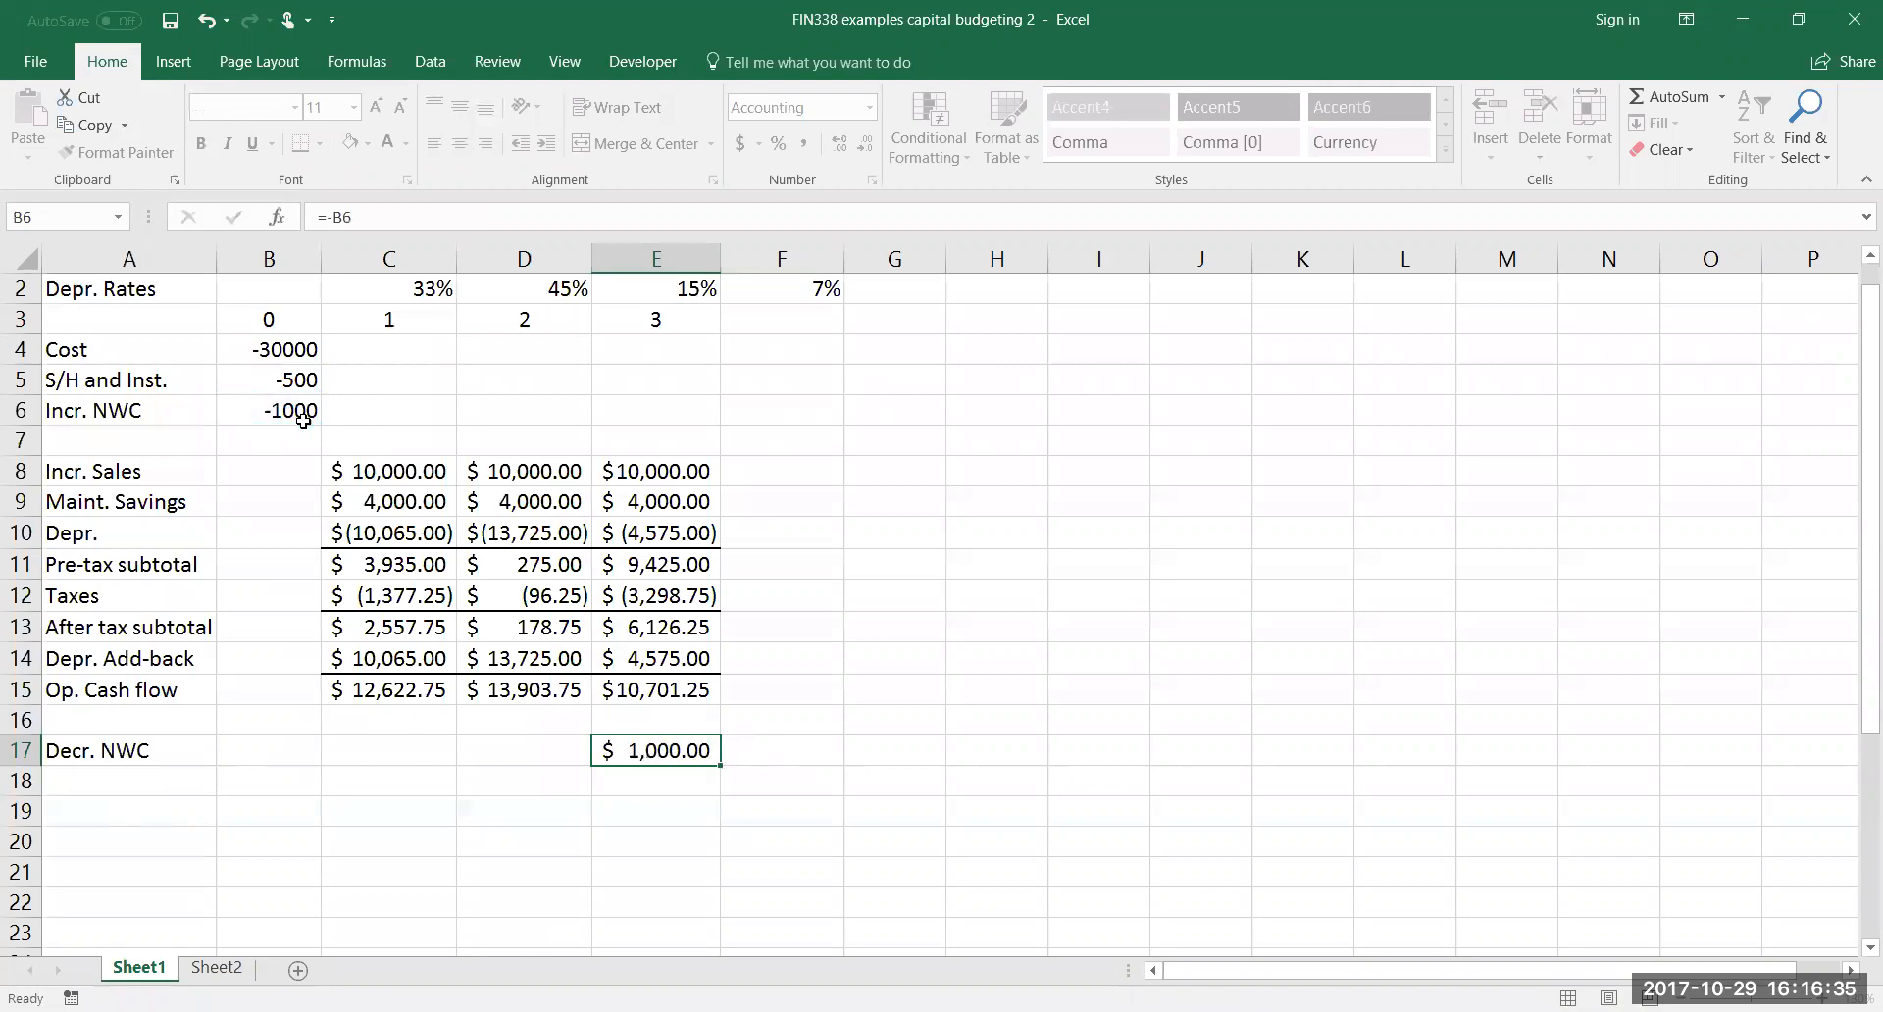
Label cell A19 "Salvage" and enter the machine's sale price of 3000 in E19 for year 3
left_click(137, 811)
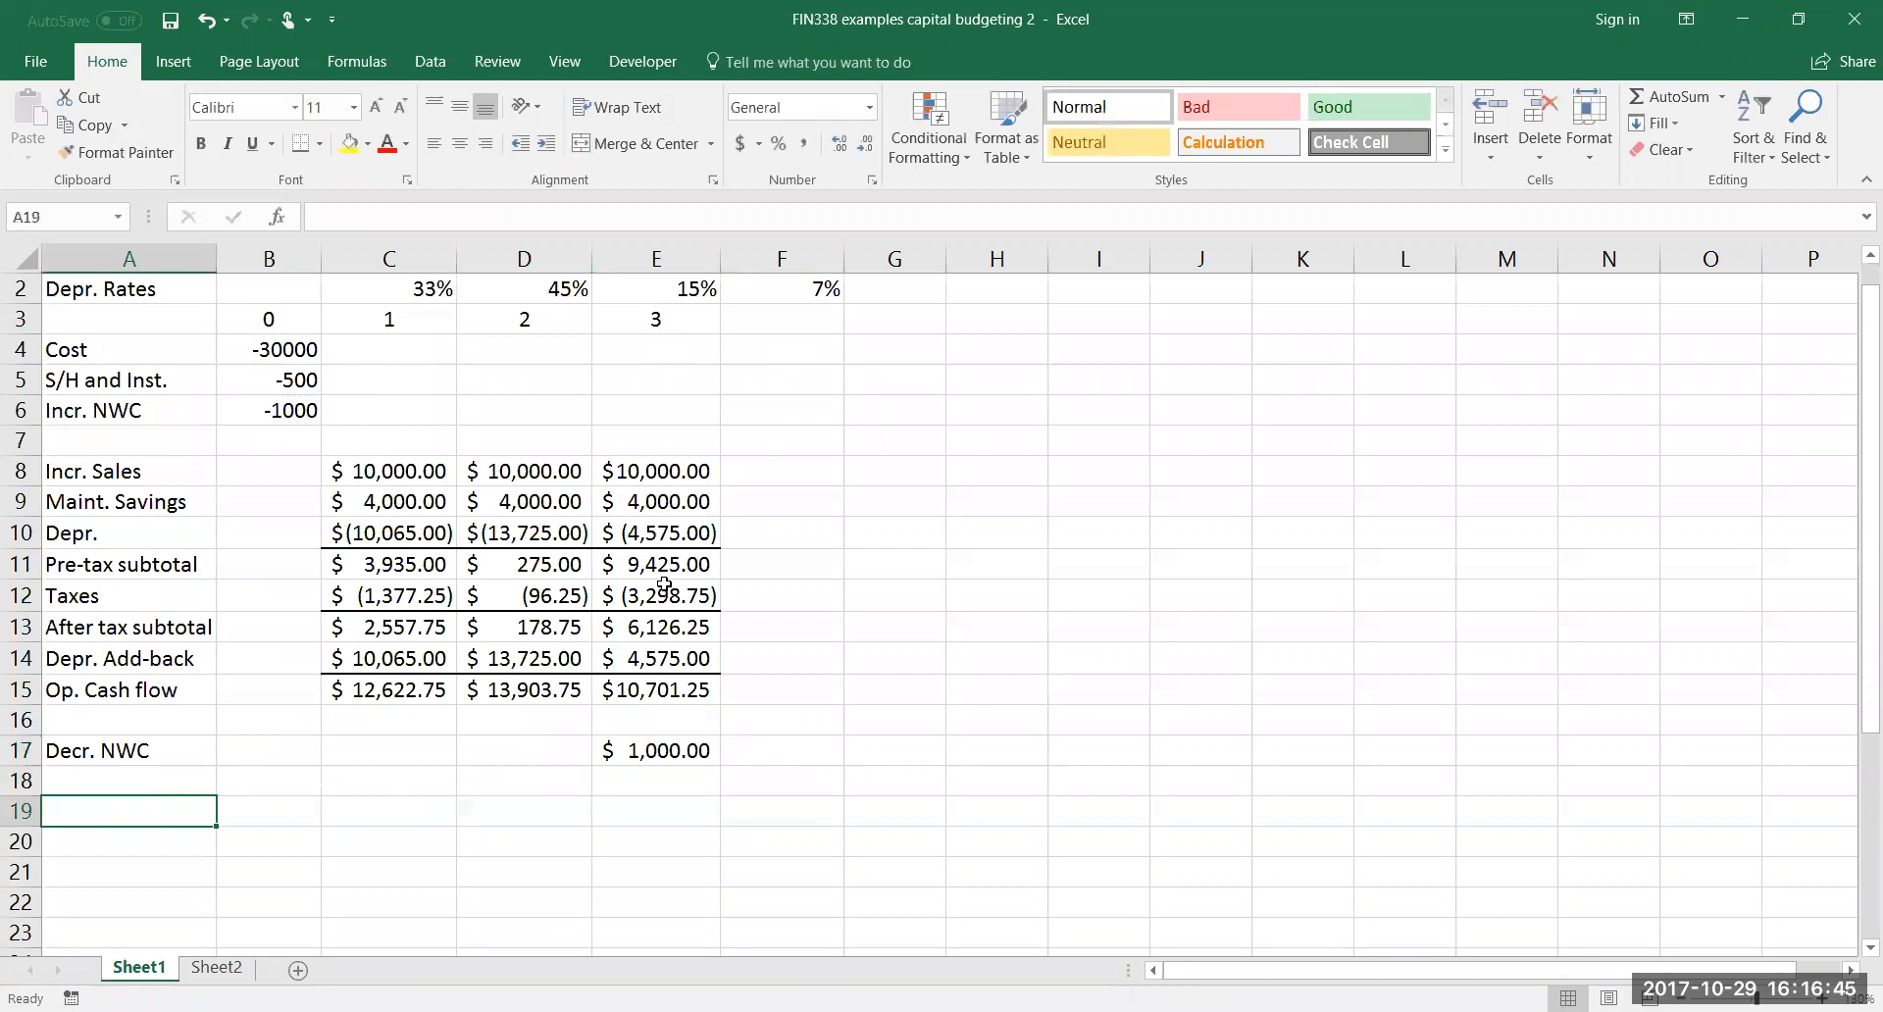
type("Salvage")
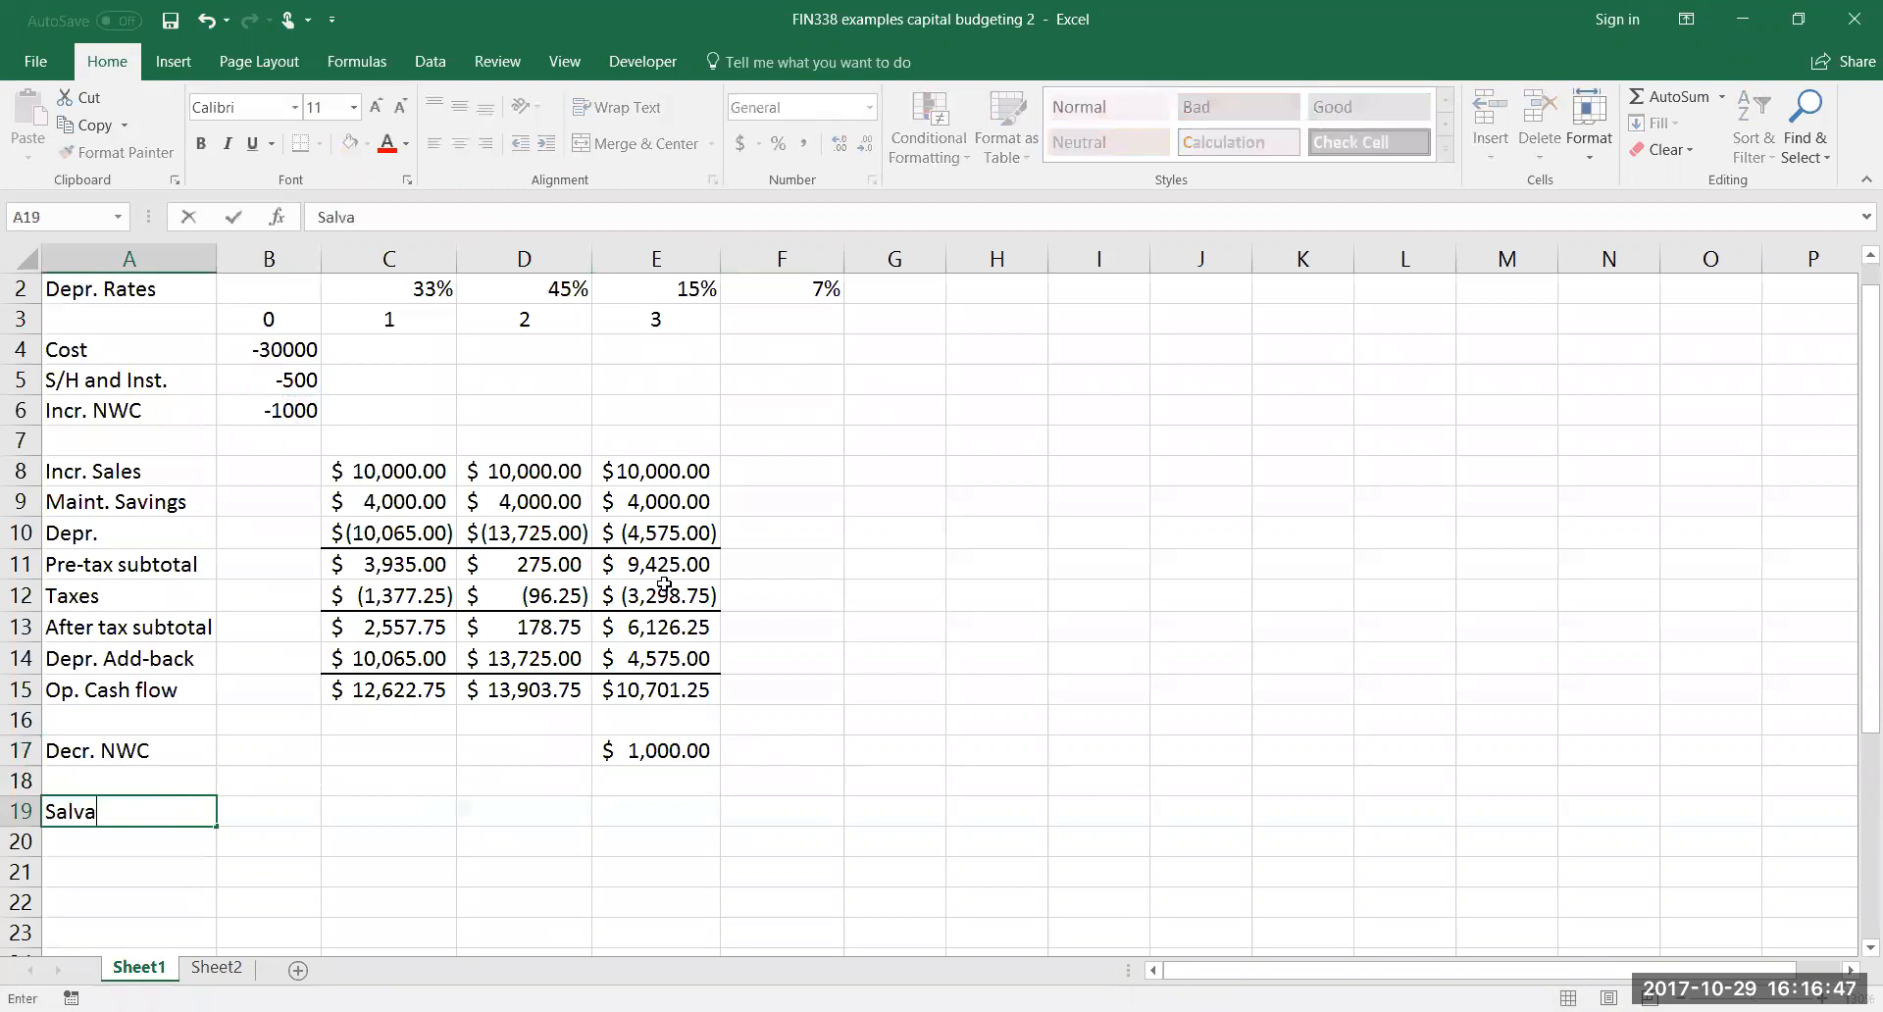
key("Right")
key("Right")
key("Right")
key("Right")
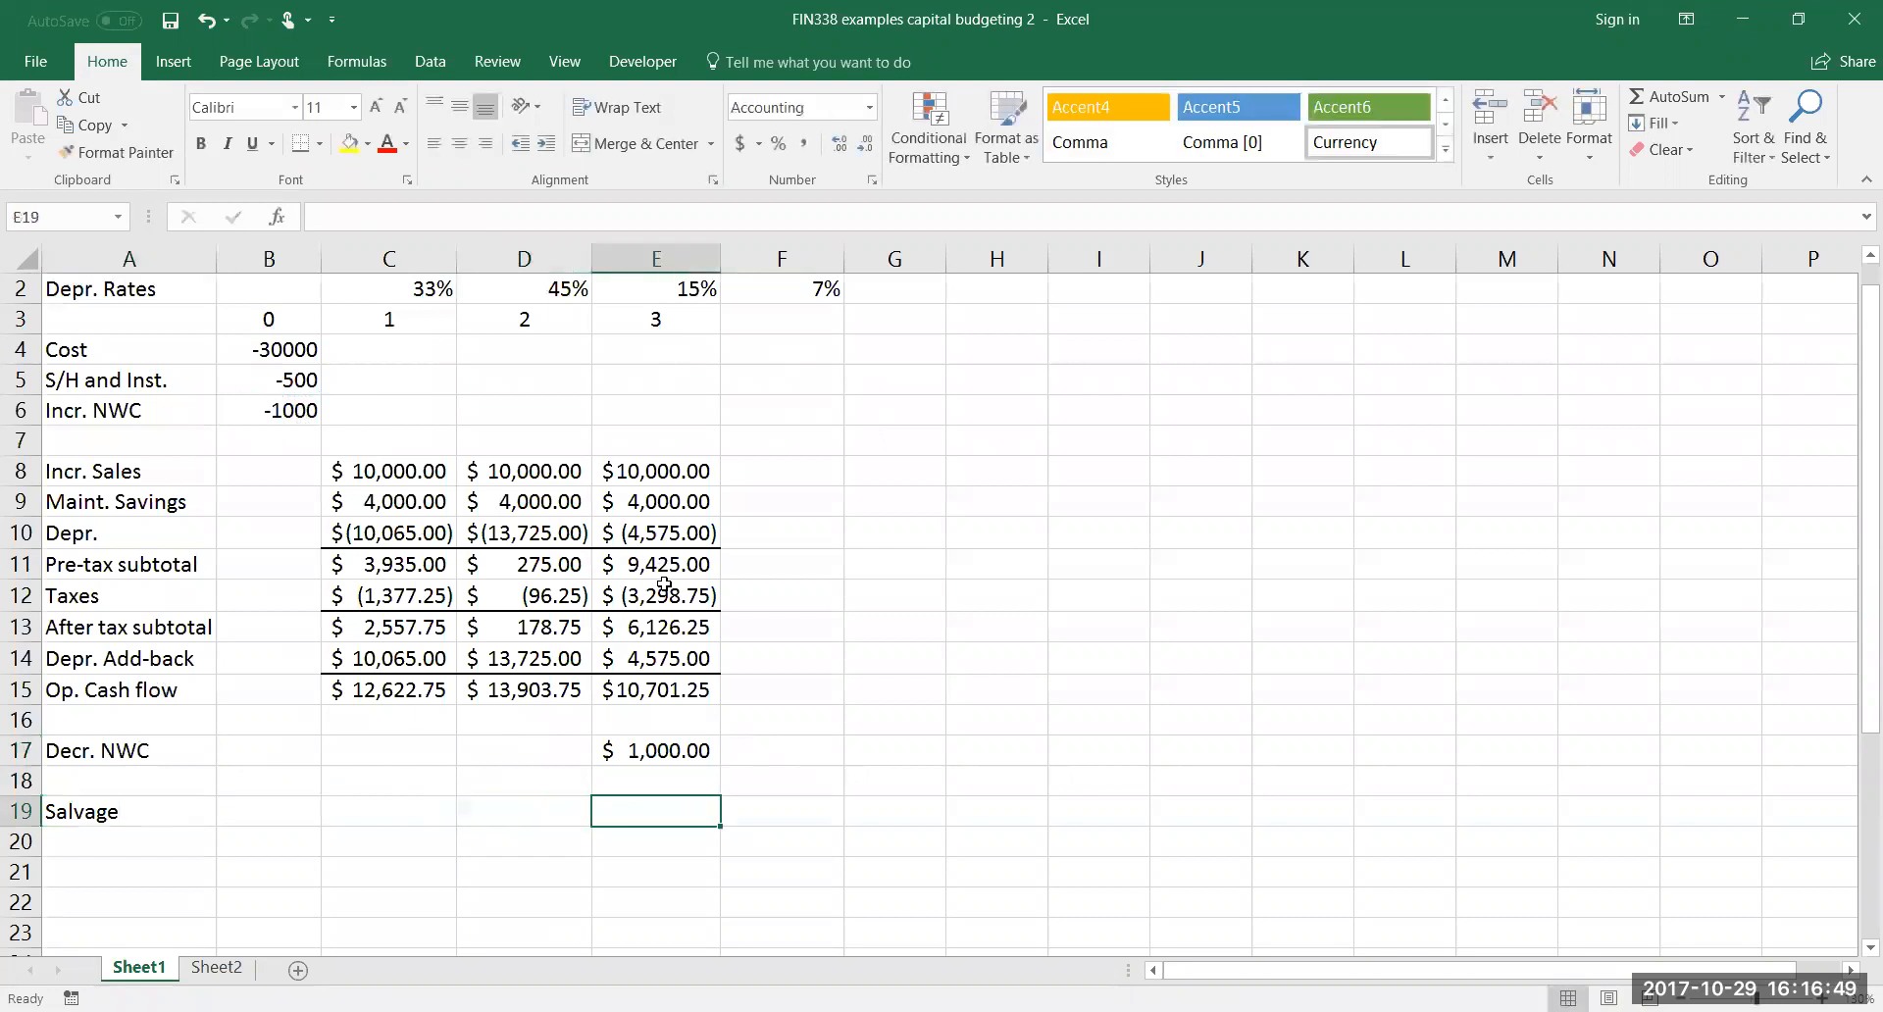
scroll(736, 558, "up", 1)
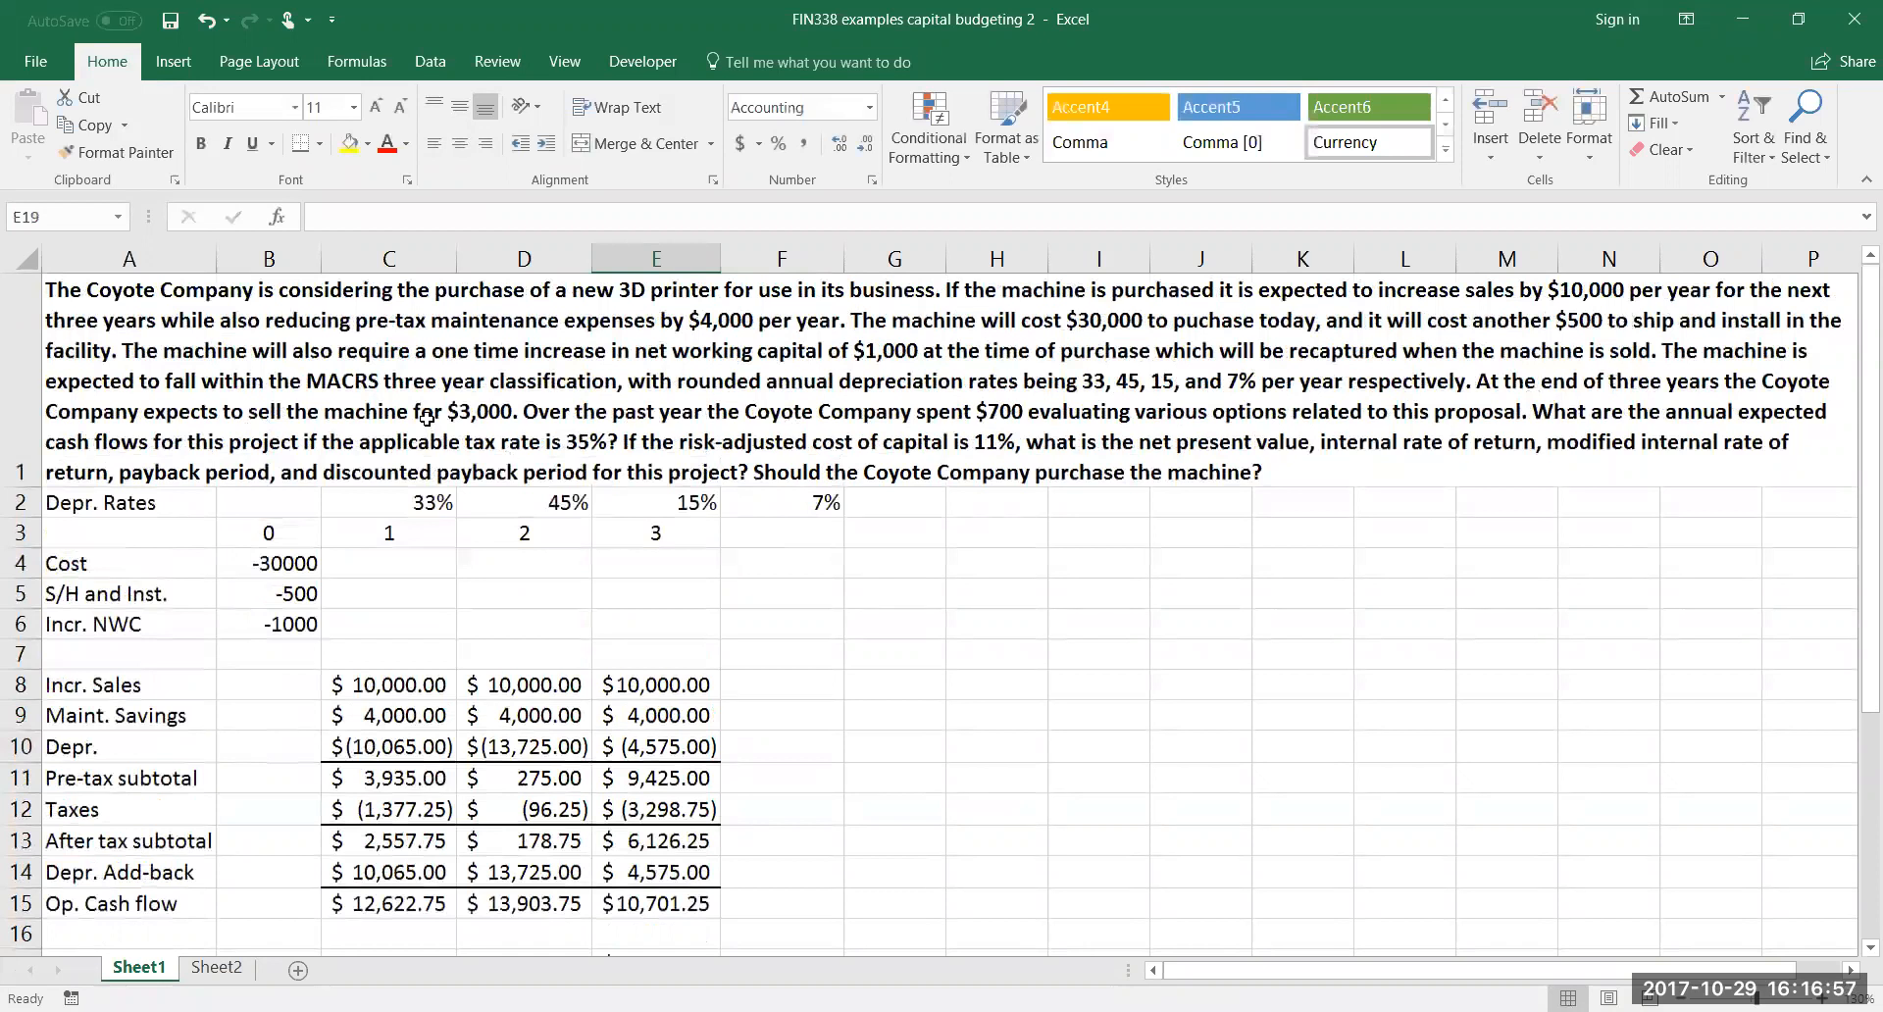
scroll(597, 662, "down", 1)
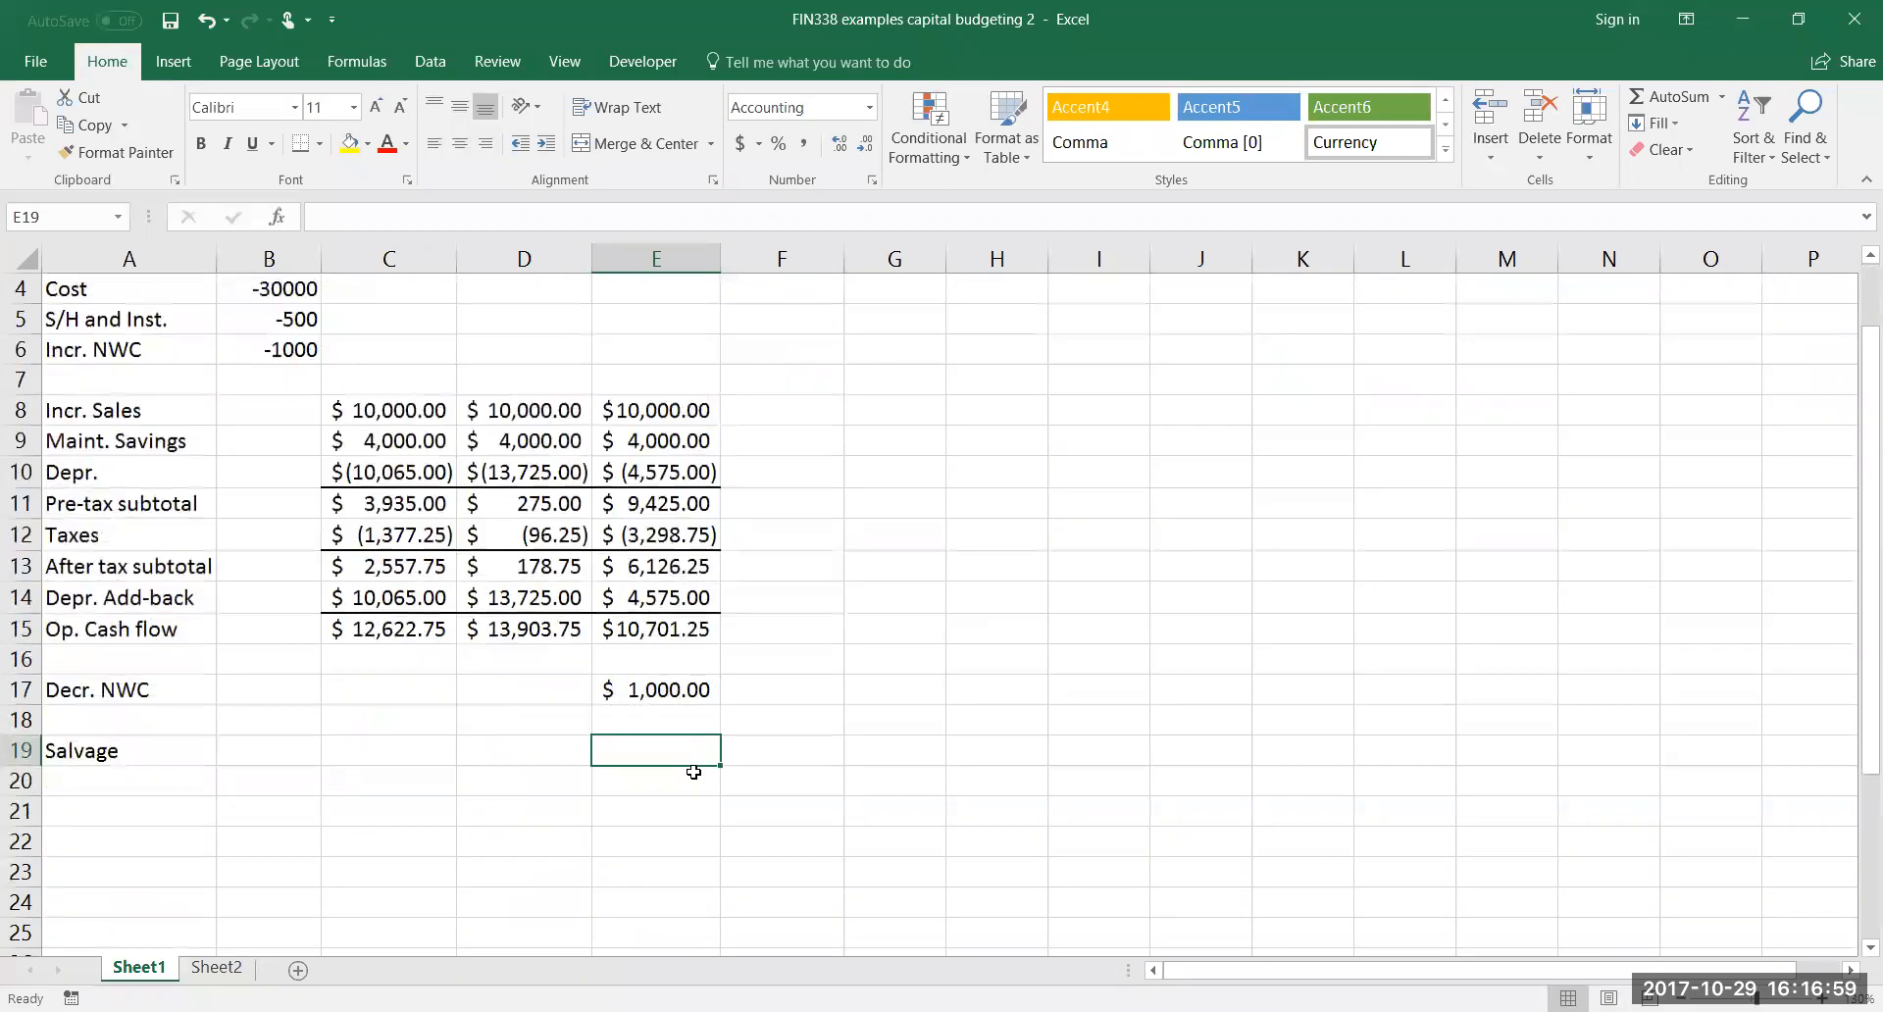
type("3000")
key("Return")
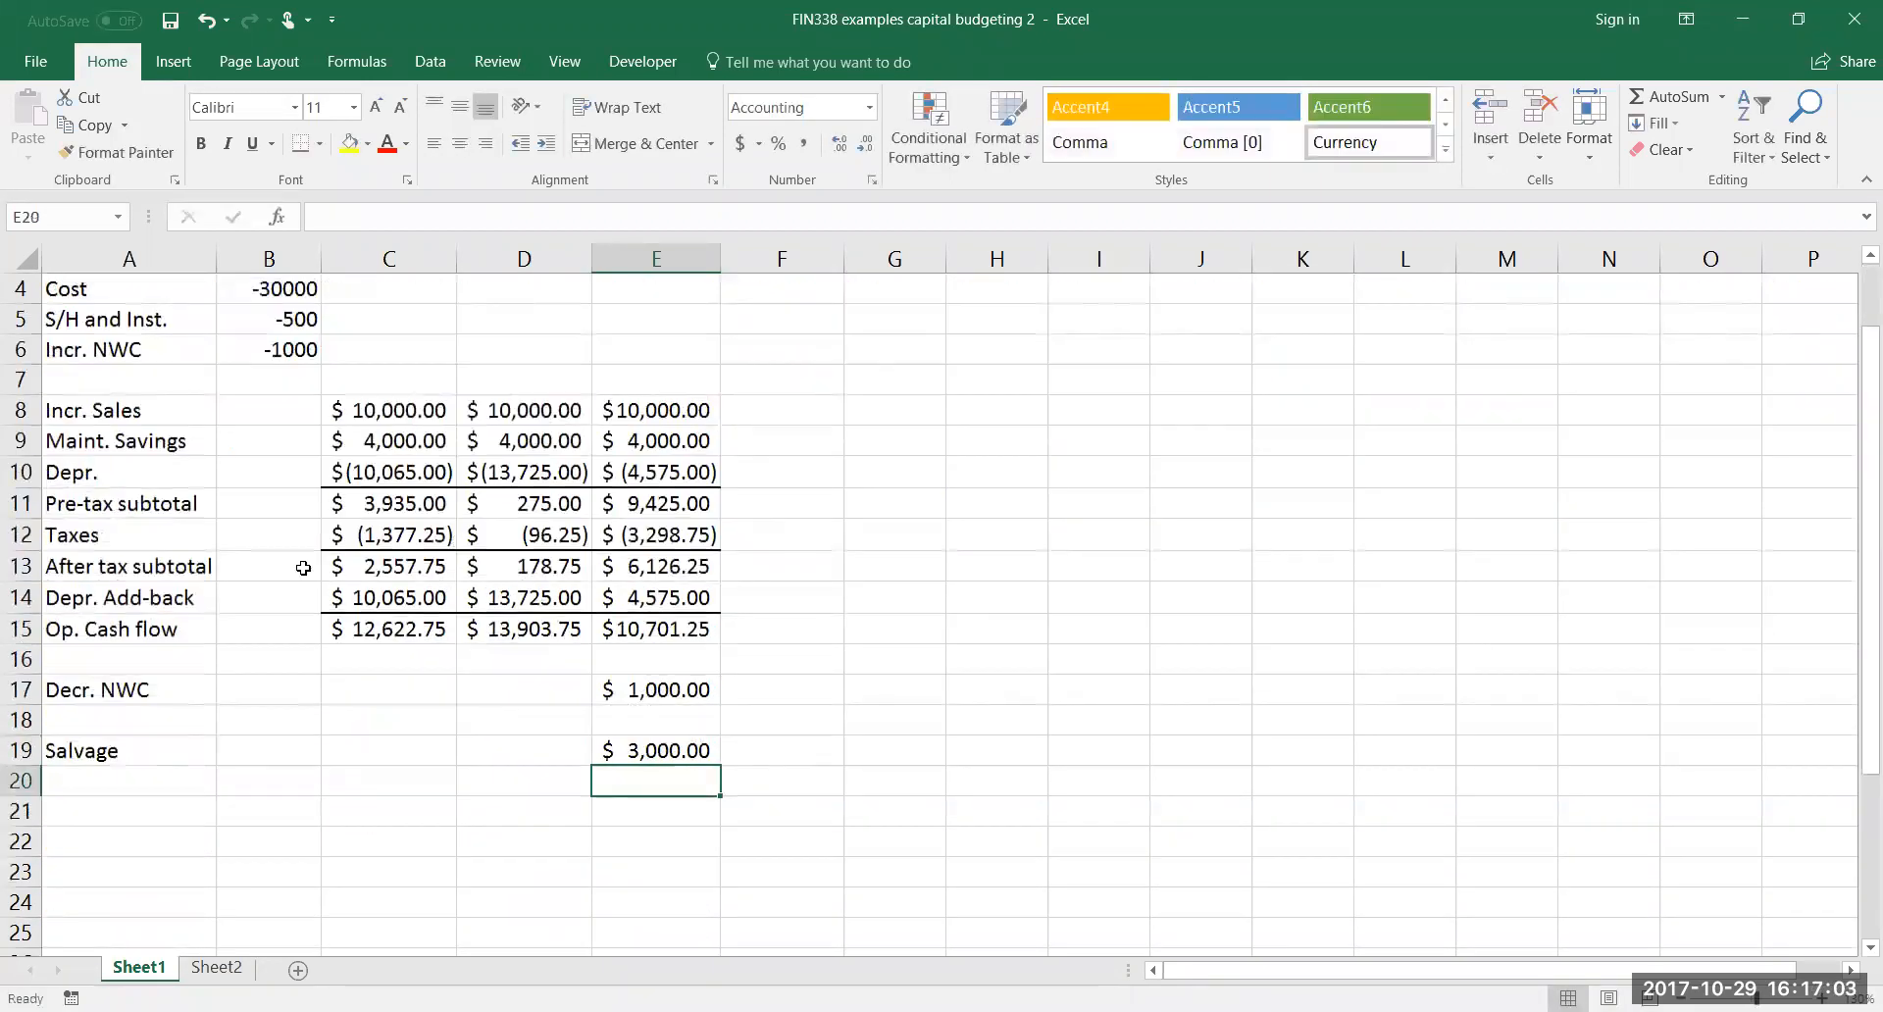
Format the initial outlay amounts in B4:B6 as currency with two decimals and widen column B to fit them
scroll(286, 586, "up", 1)
left_click_drag(285, 571, 285, 622)
left_click(749, 150)
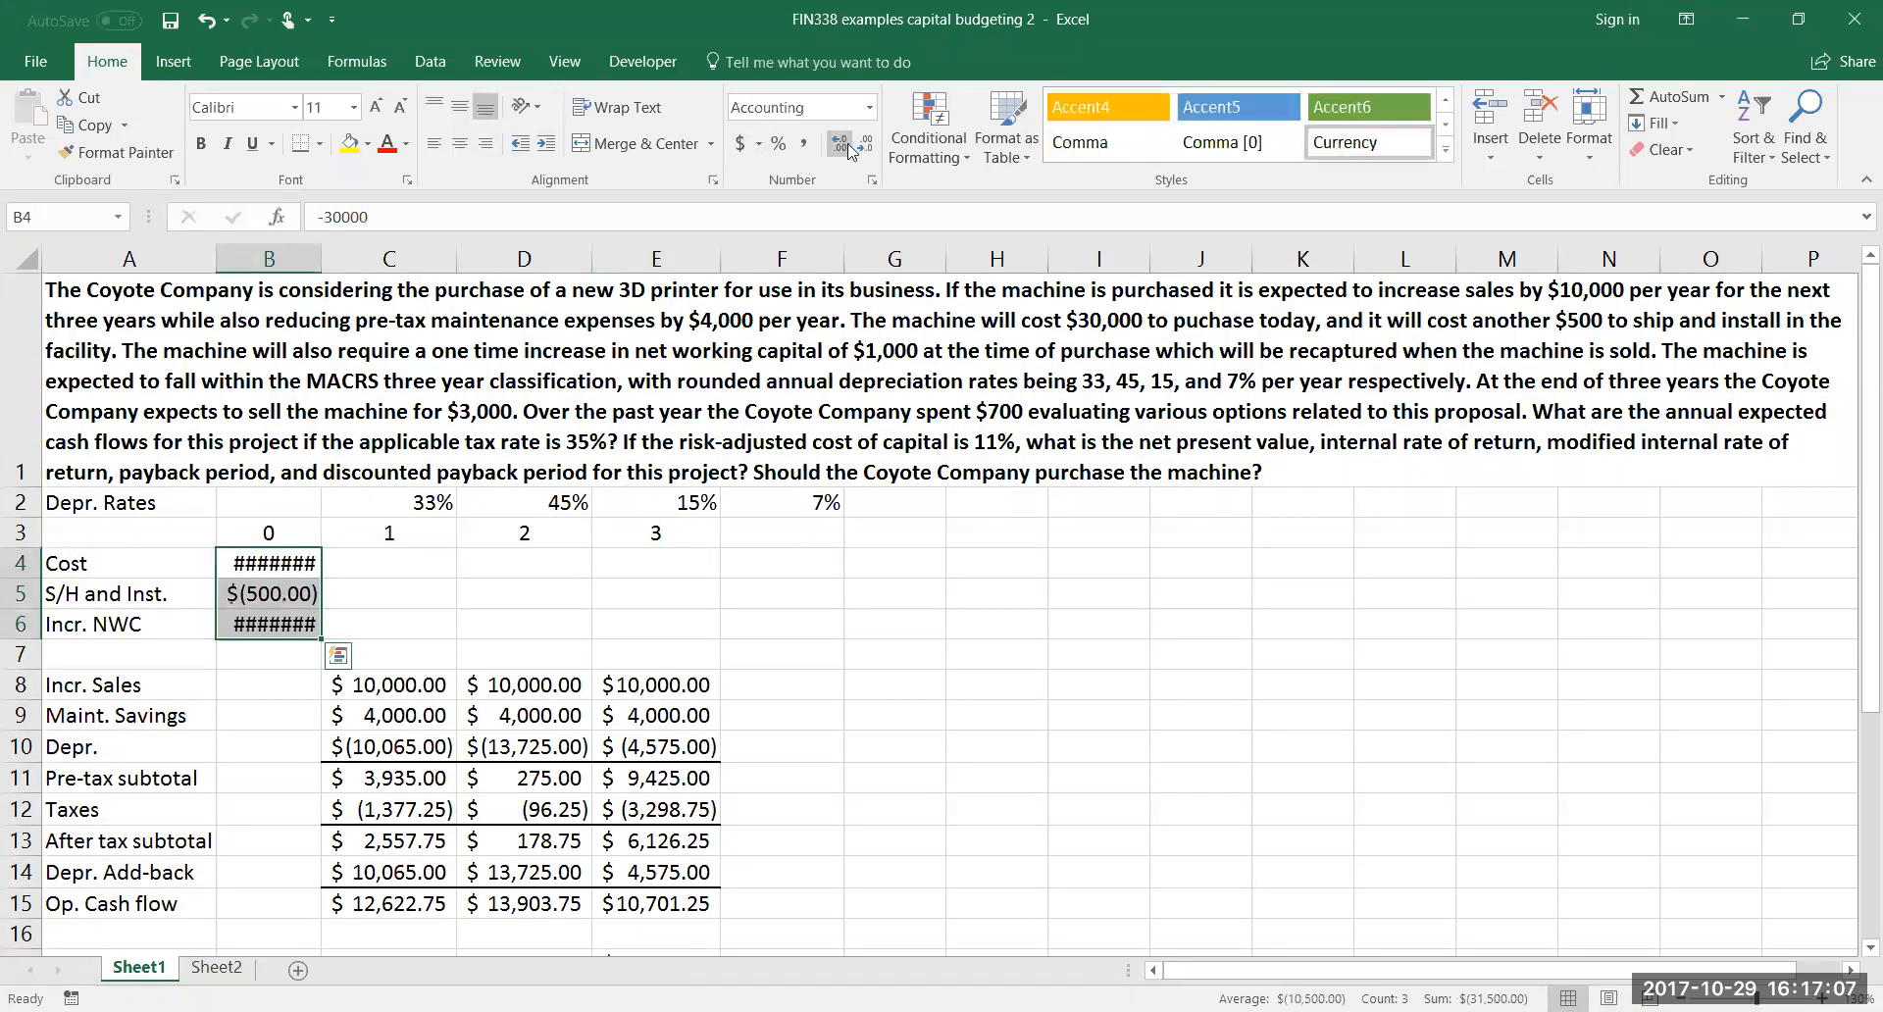
left_click_drag(326, 262, 336, 261)
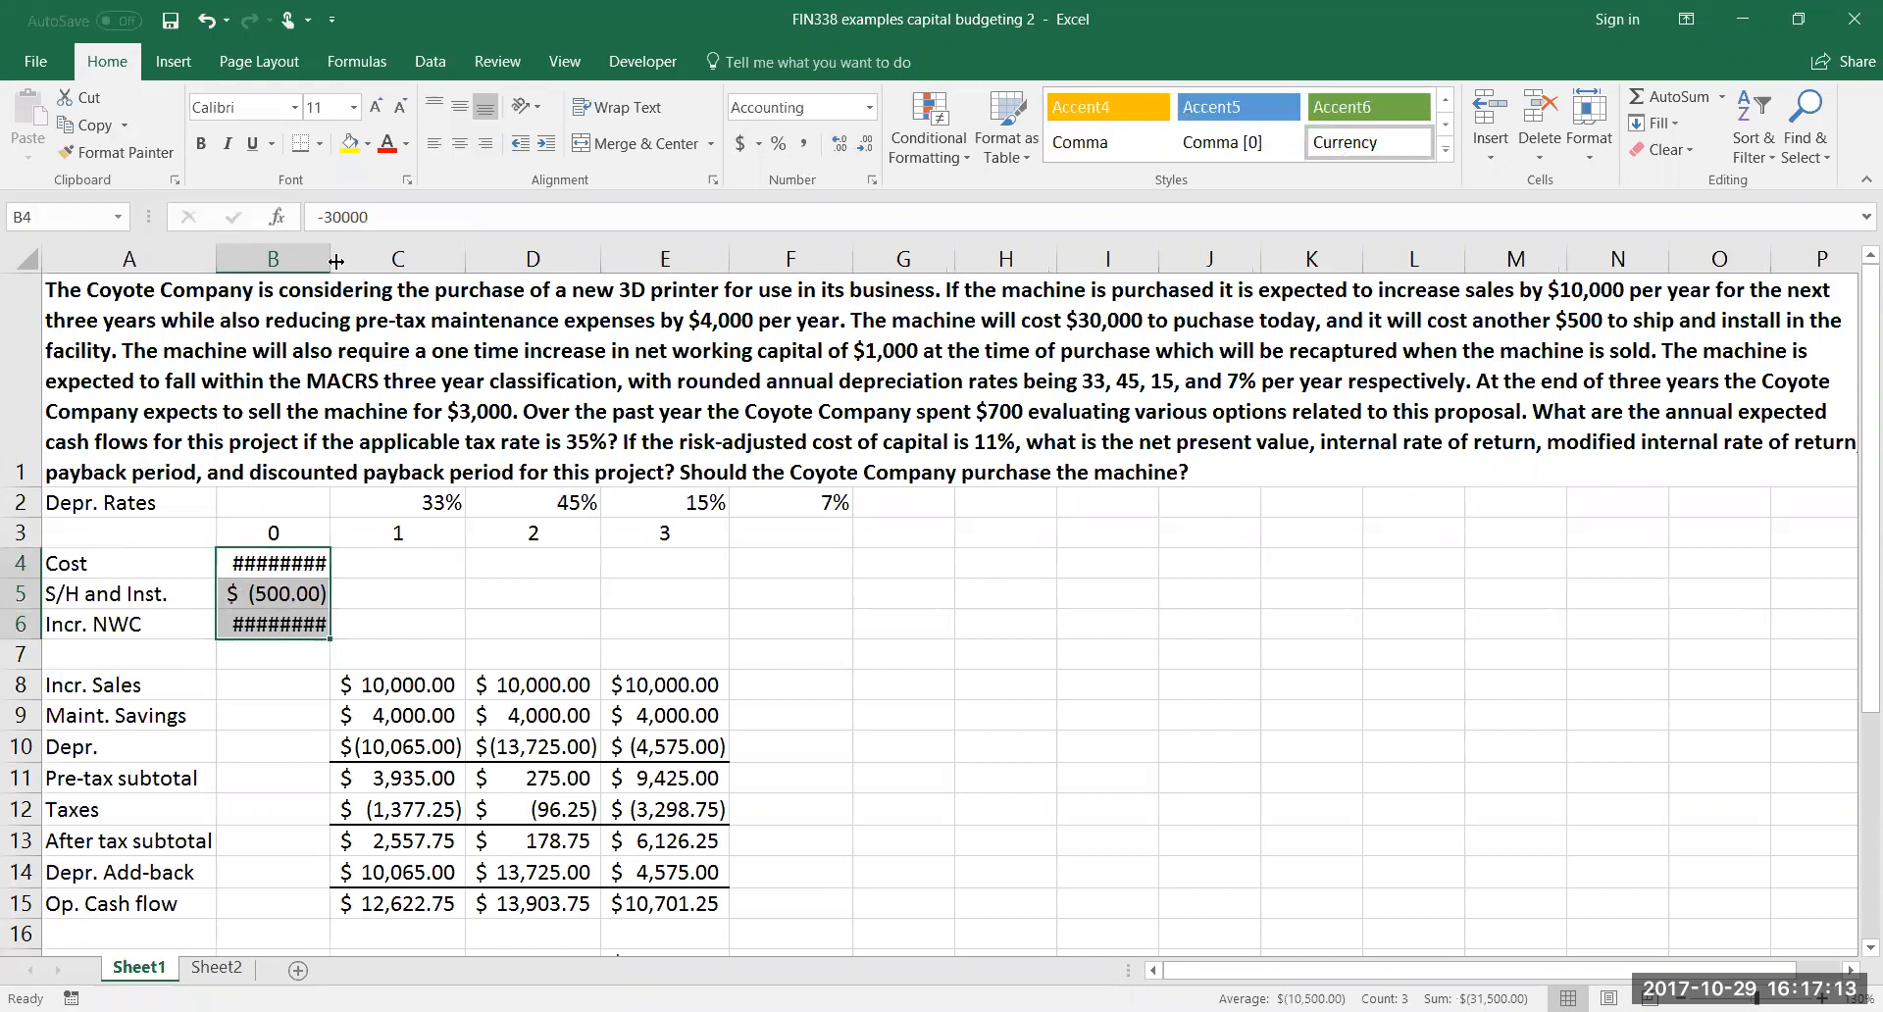
left_click_drag(336, 261, 361, 260)
scroll(374, 653, "down", 1)
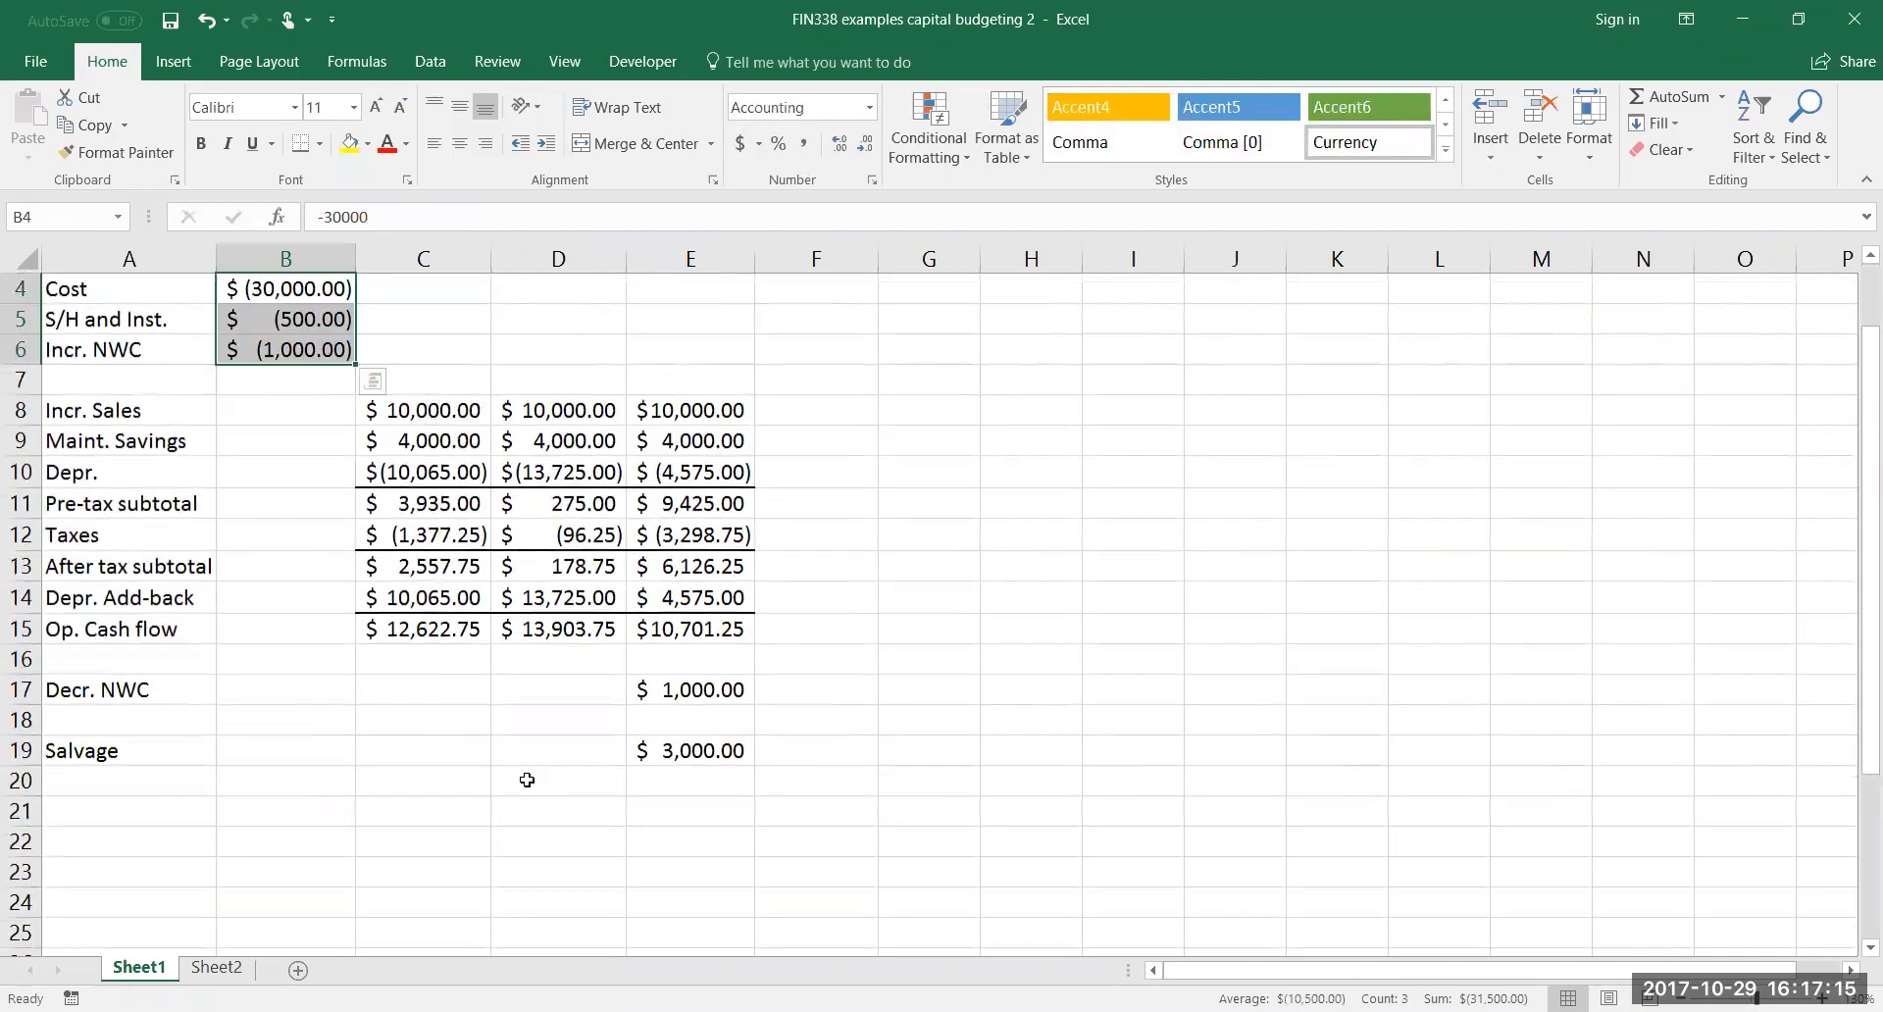
Narrow columns J and K so the problem text in row 1 fits within the visible width
left_click(671, 778)
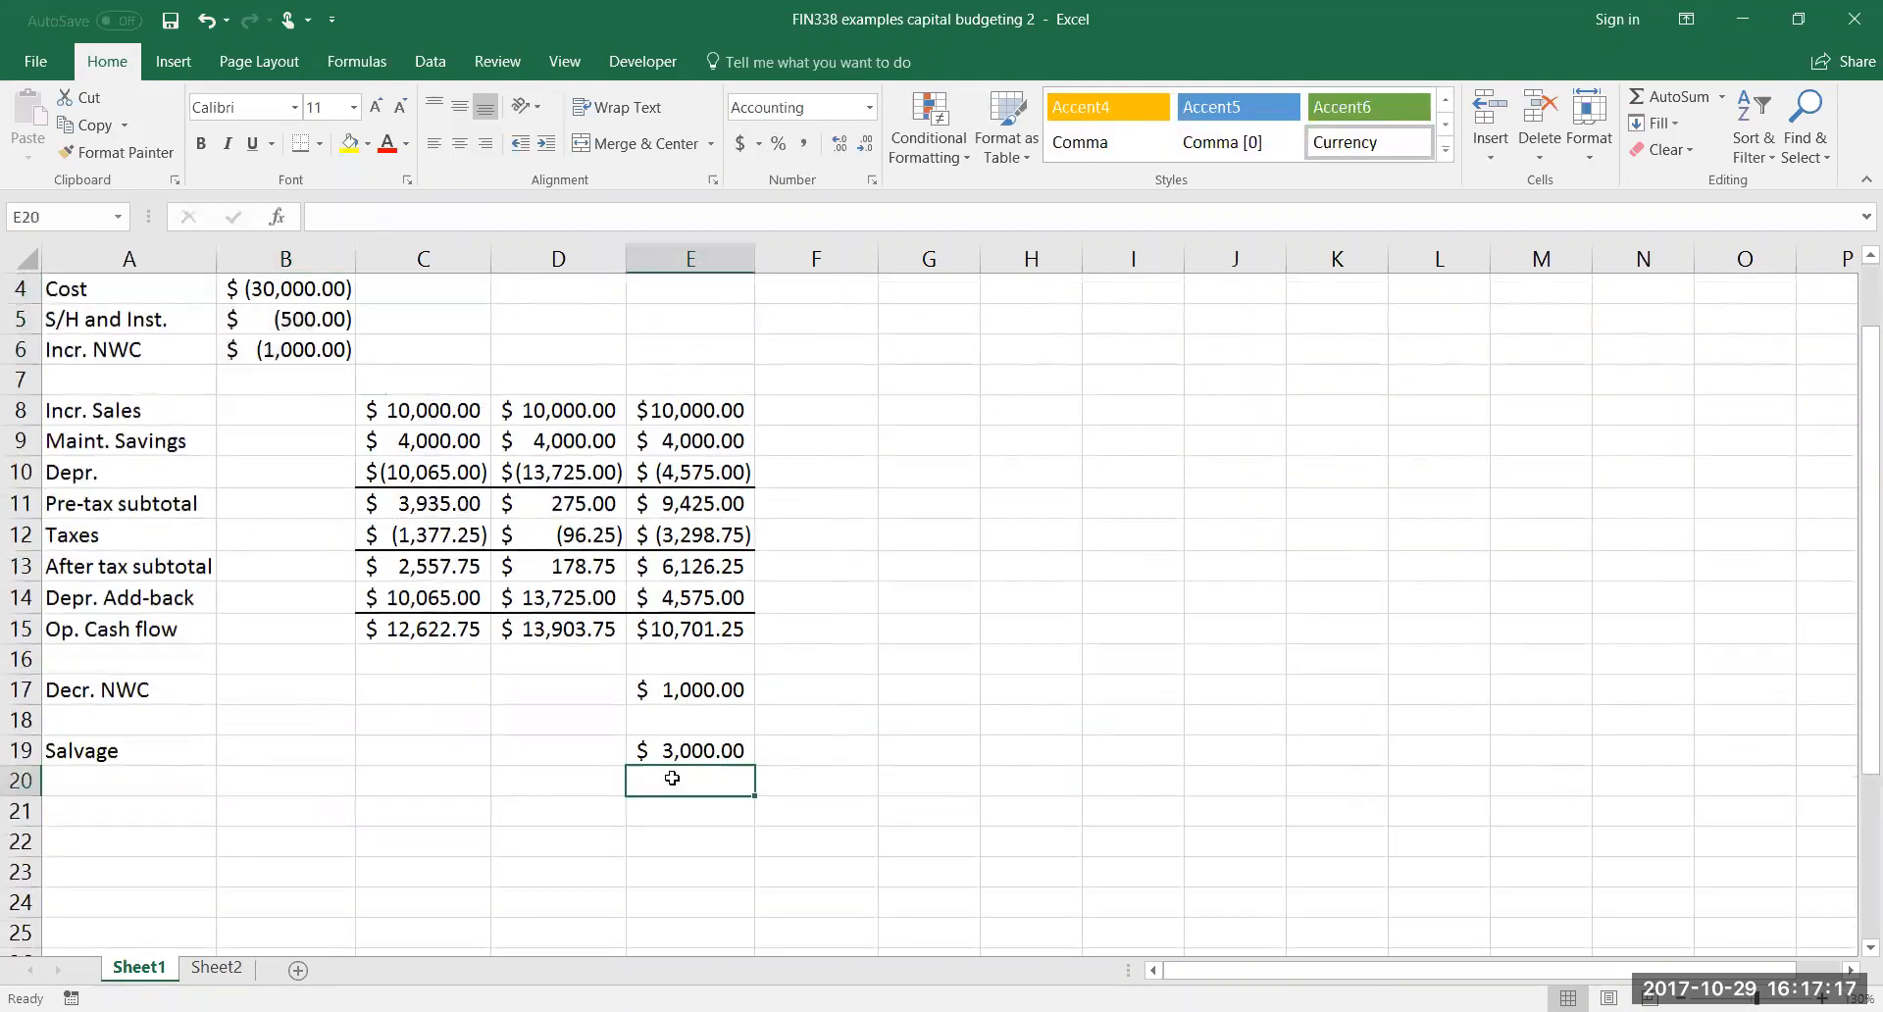
scroll(671, 777, "up", 1)
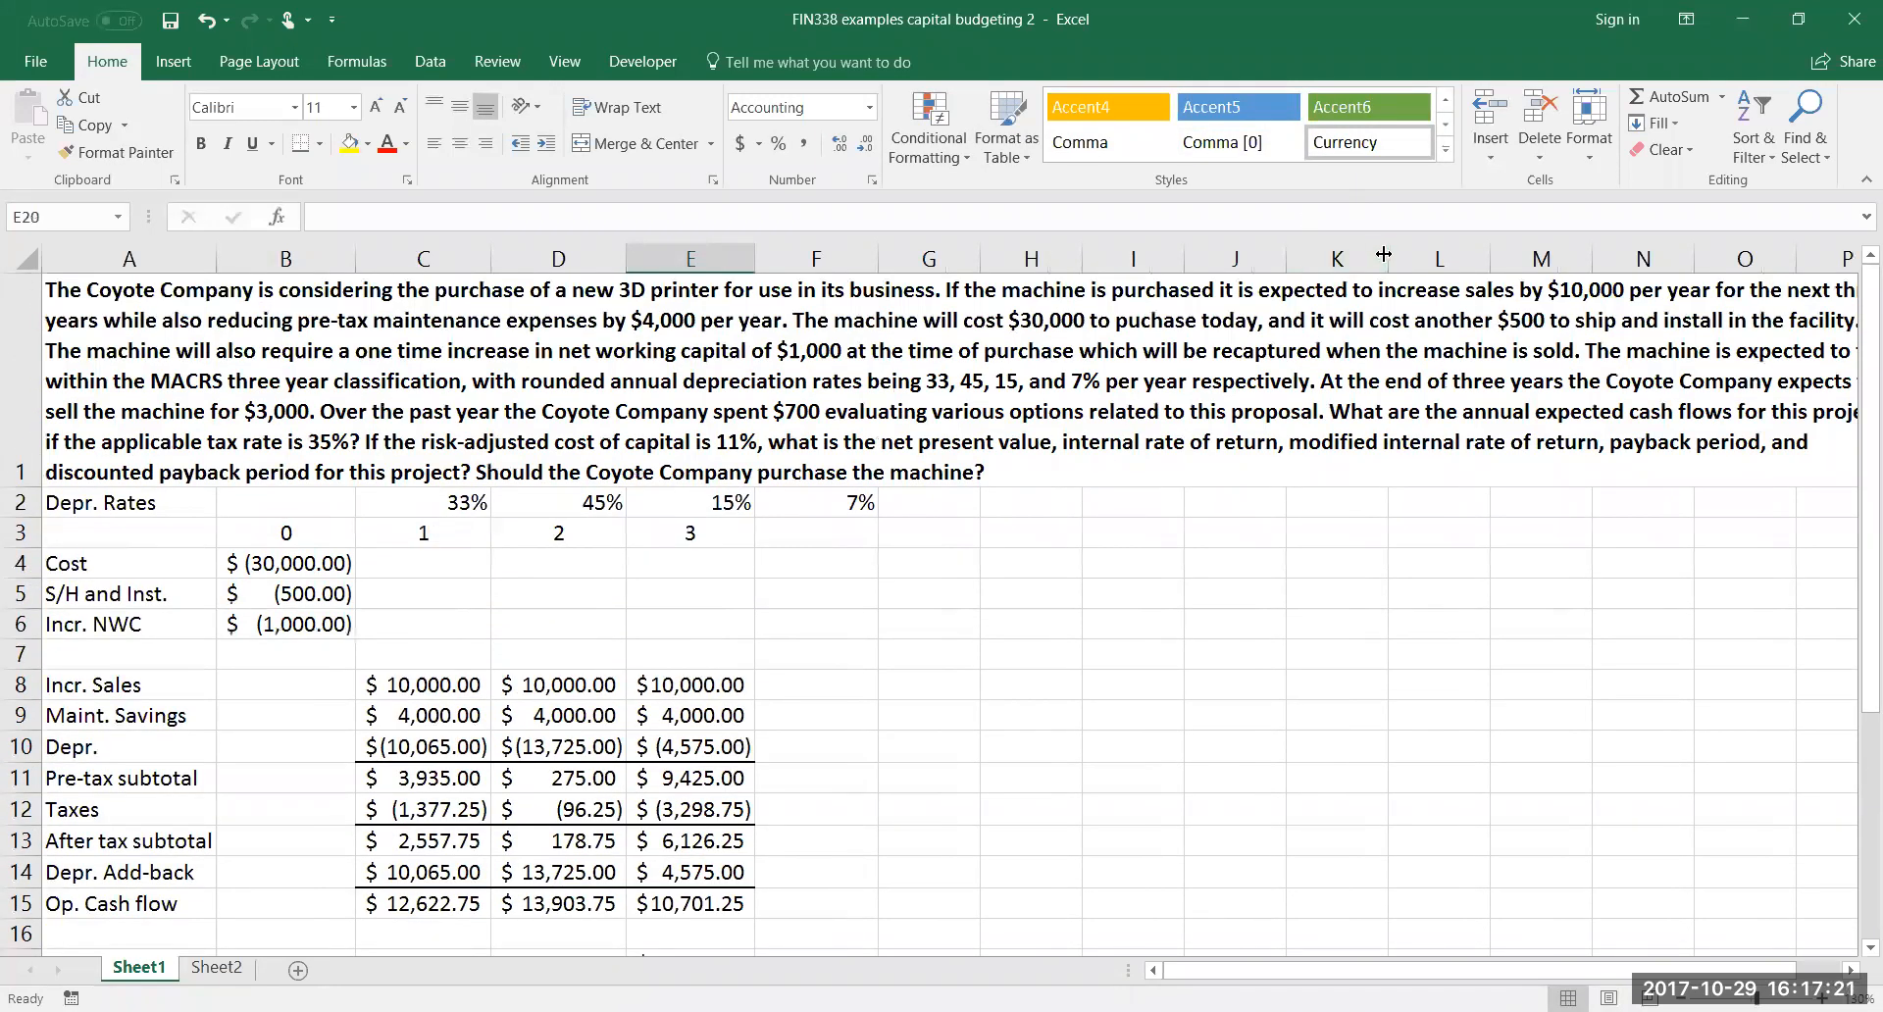
left_click_drag(1383, 255, 1269, 275)
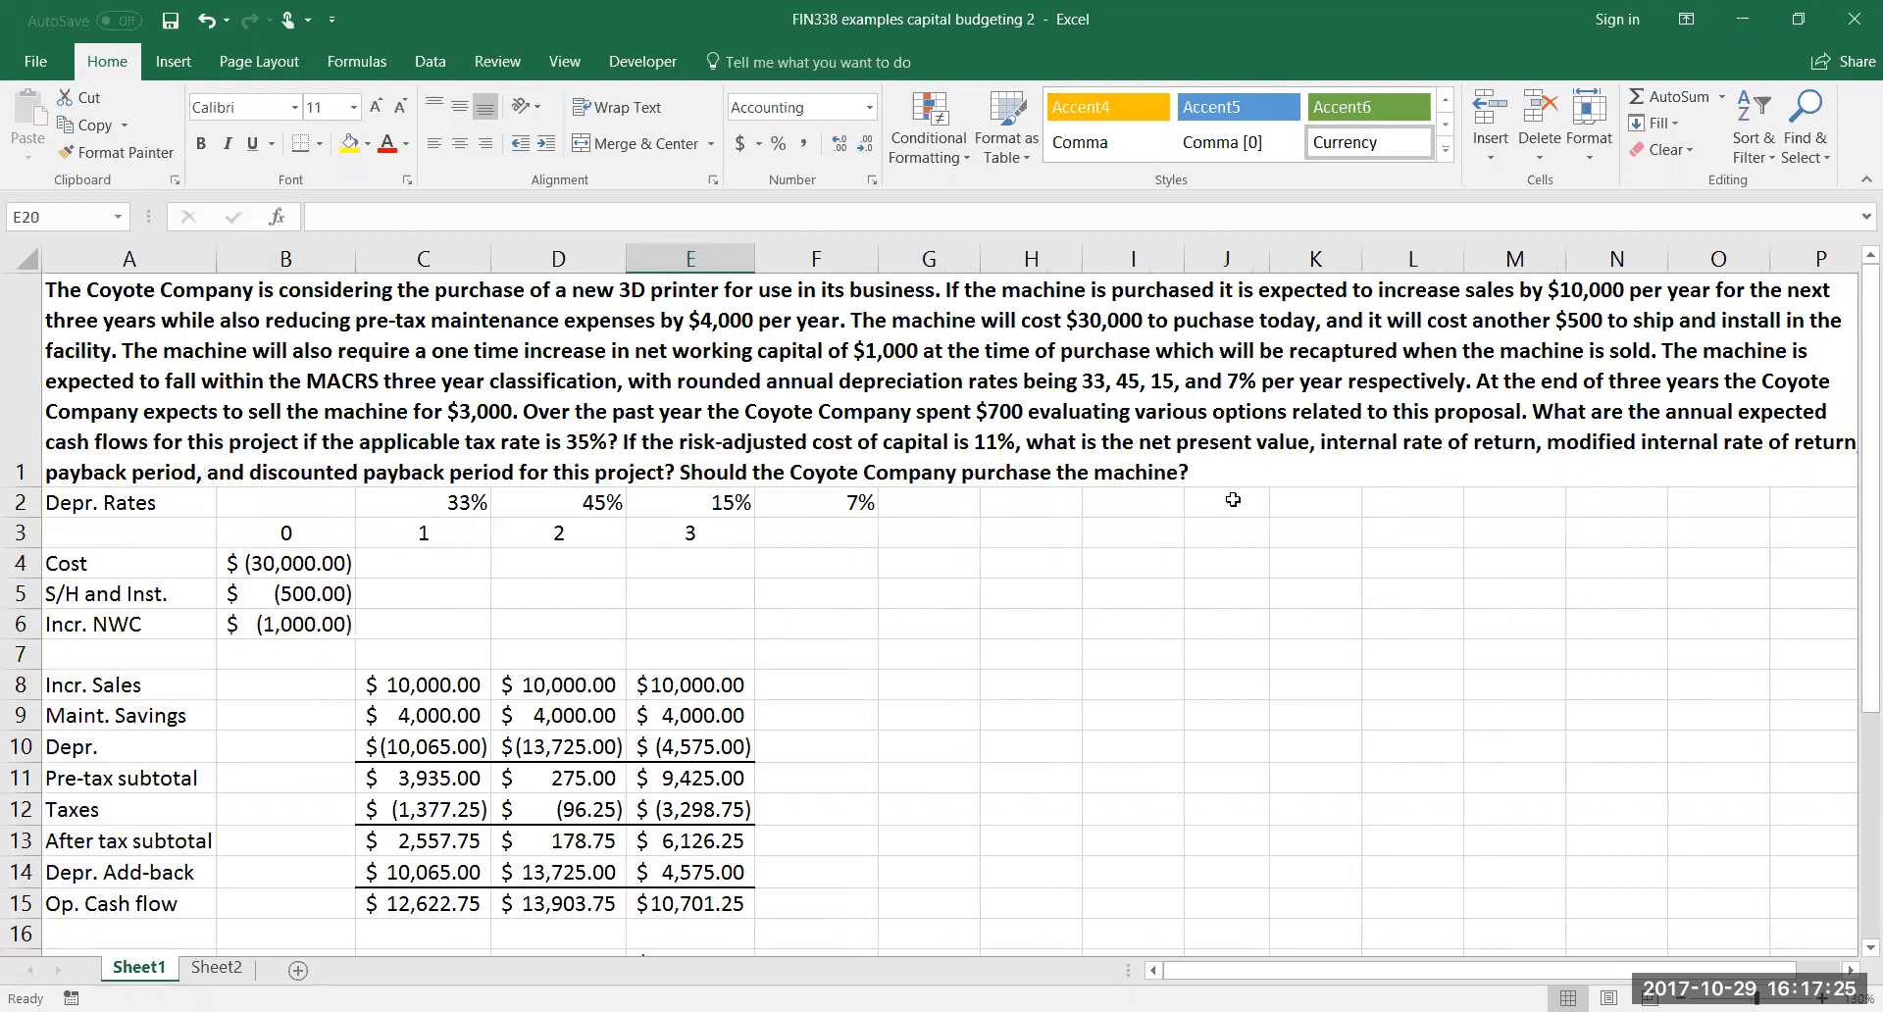
Label cell A20 "B.V. of equip." directly below the salvage row
scroll(842, 831, "down", 1)
scroll(842, 830, "down", 1)
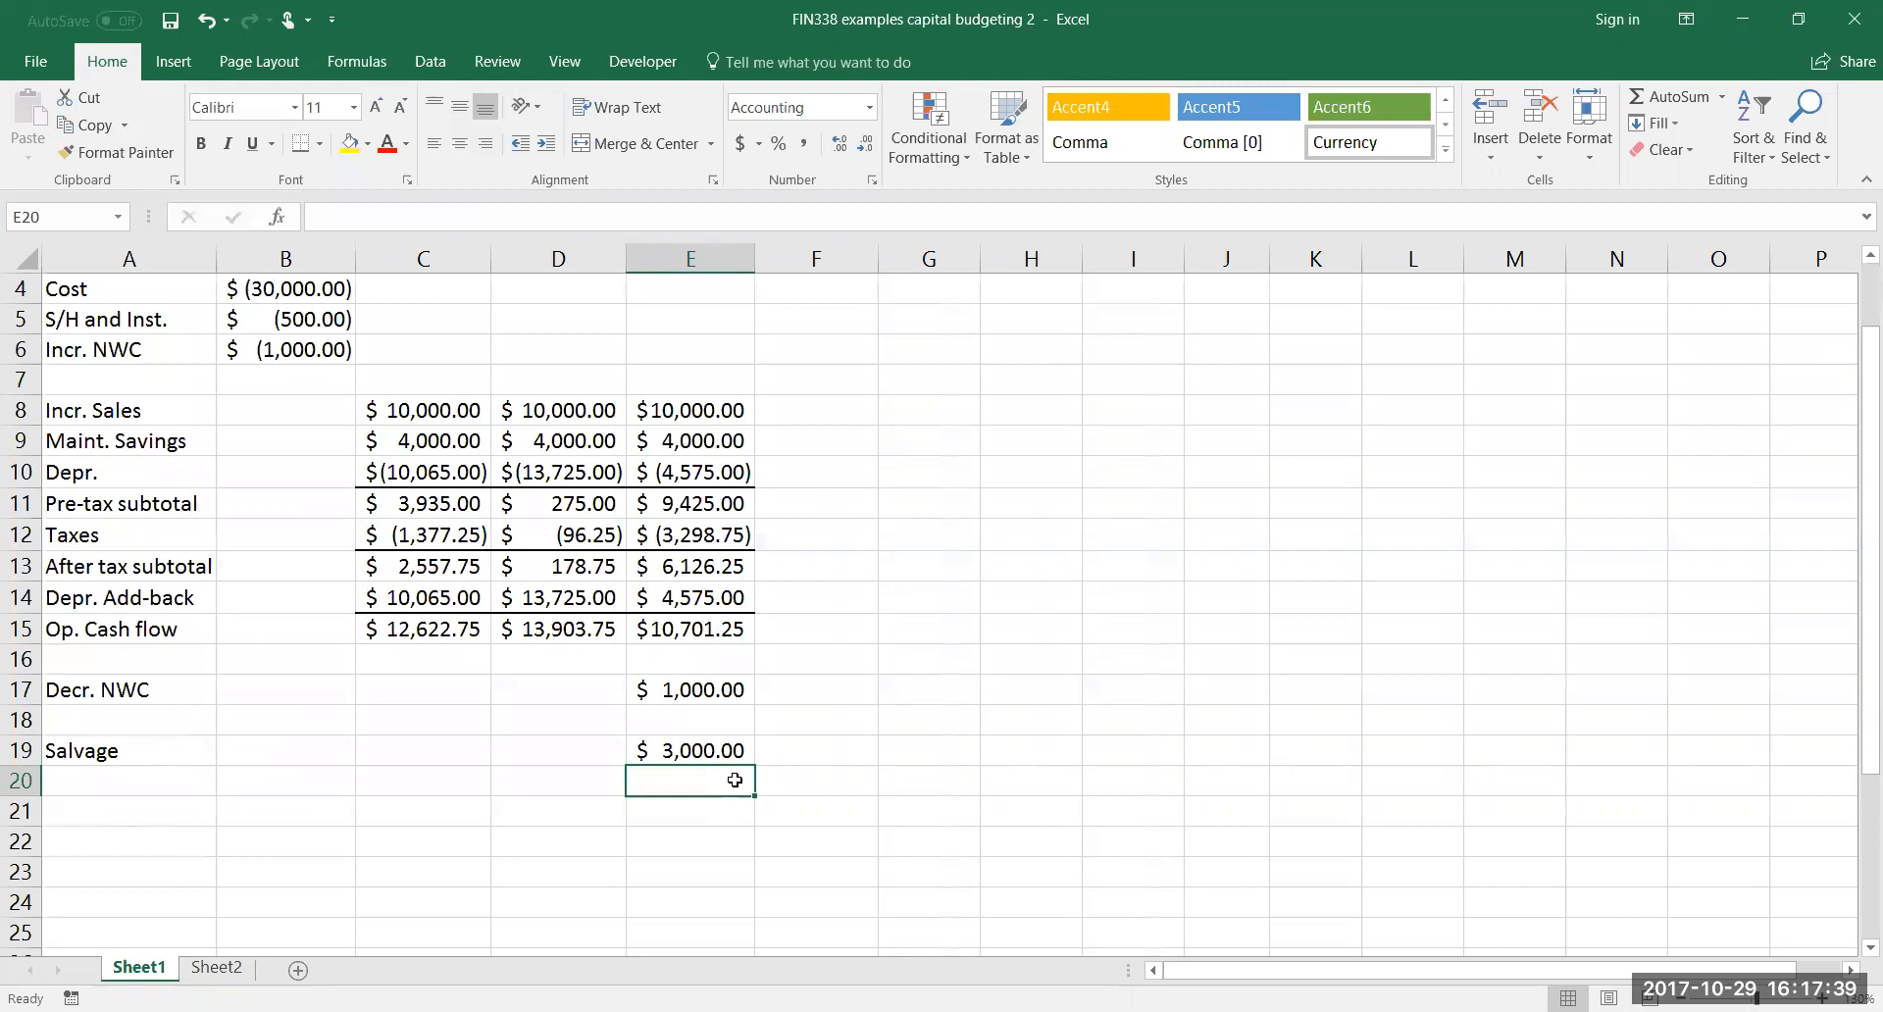
key("Left")
key("Left")
key("Left")
key("Left")
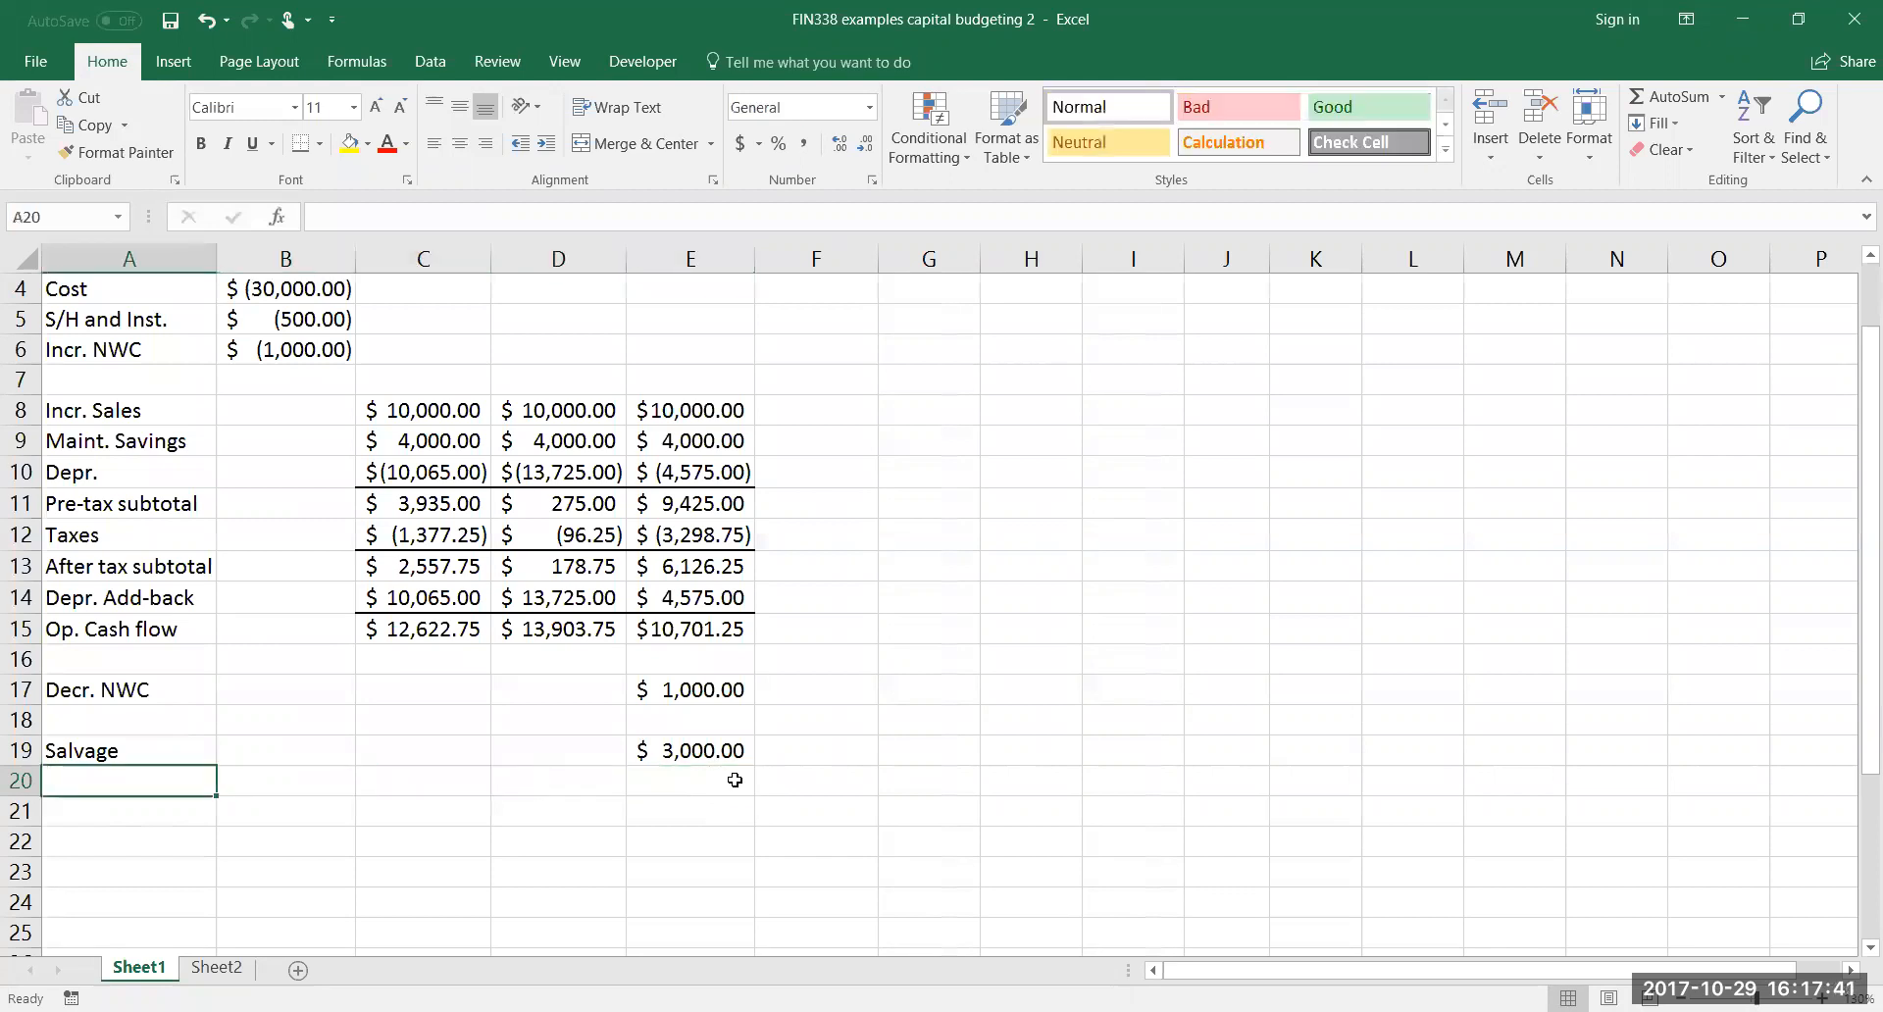
type("B.V")
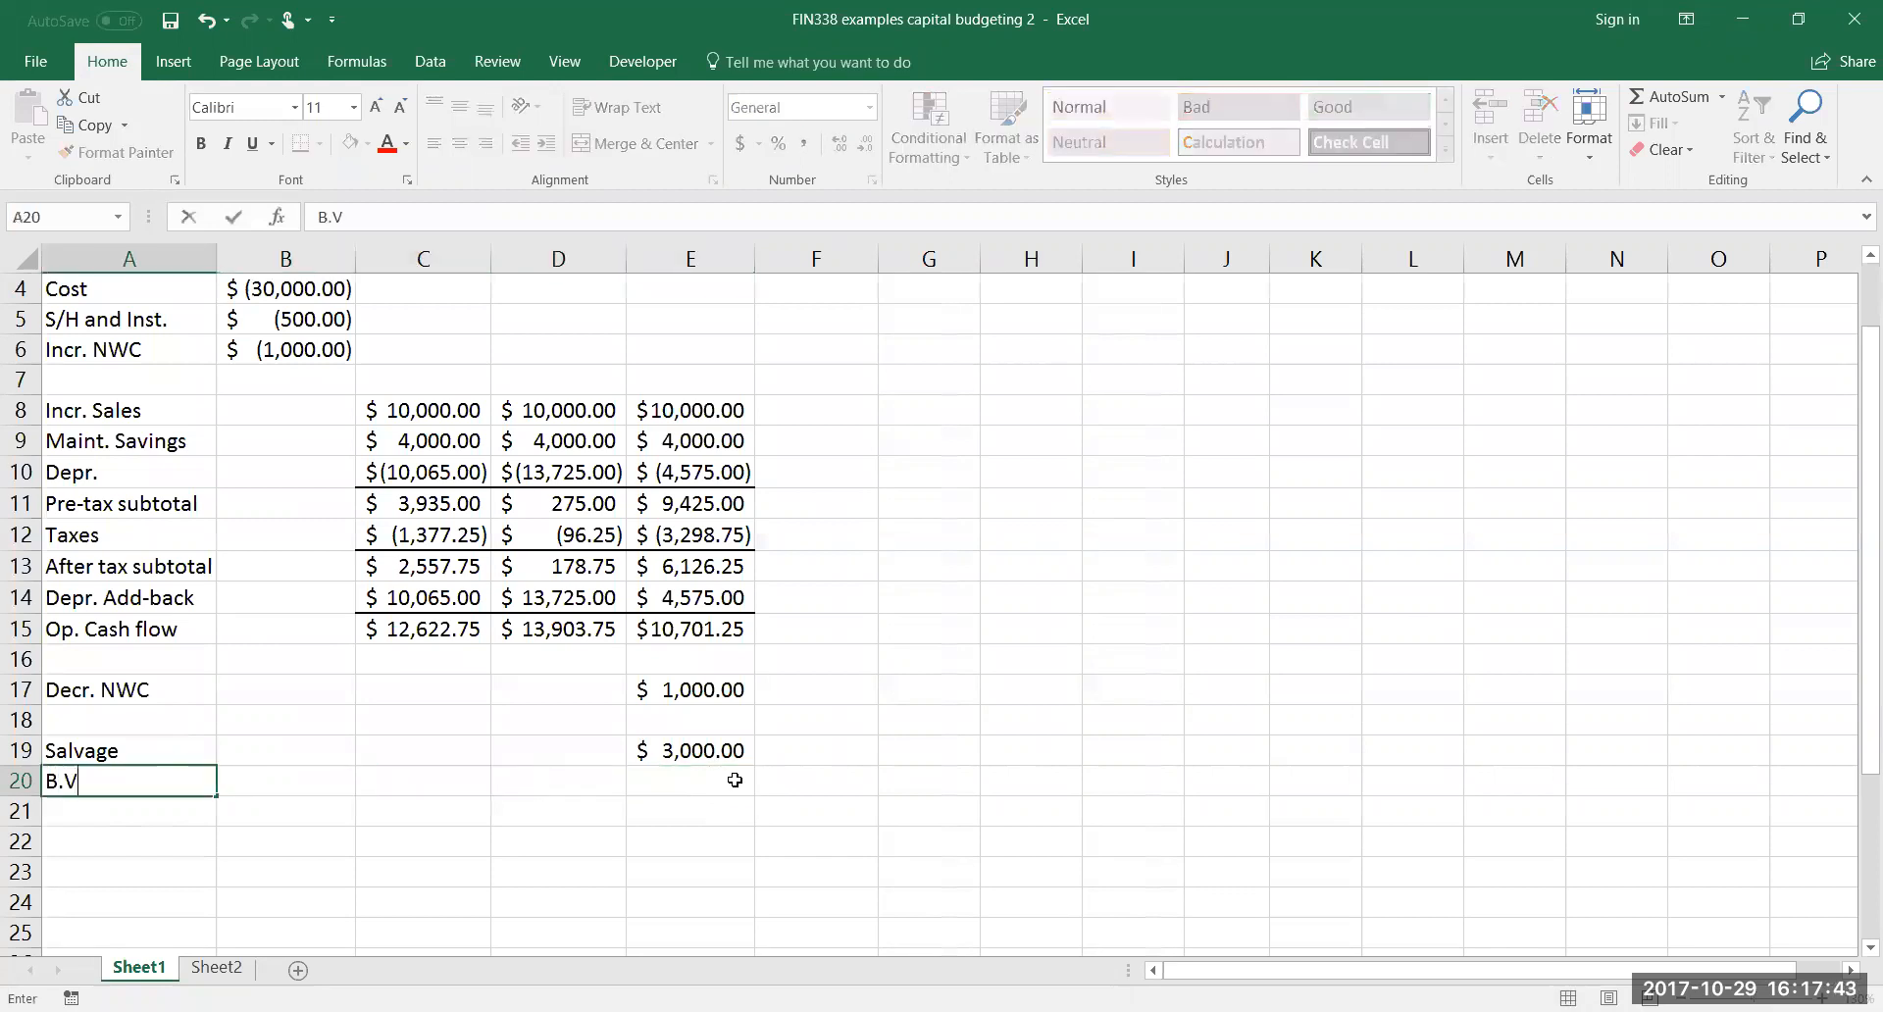
type(". of equipment")
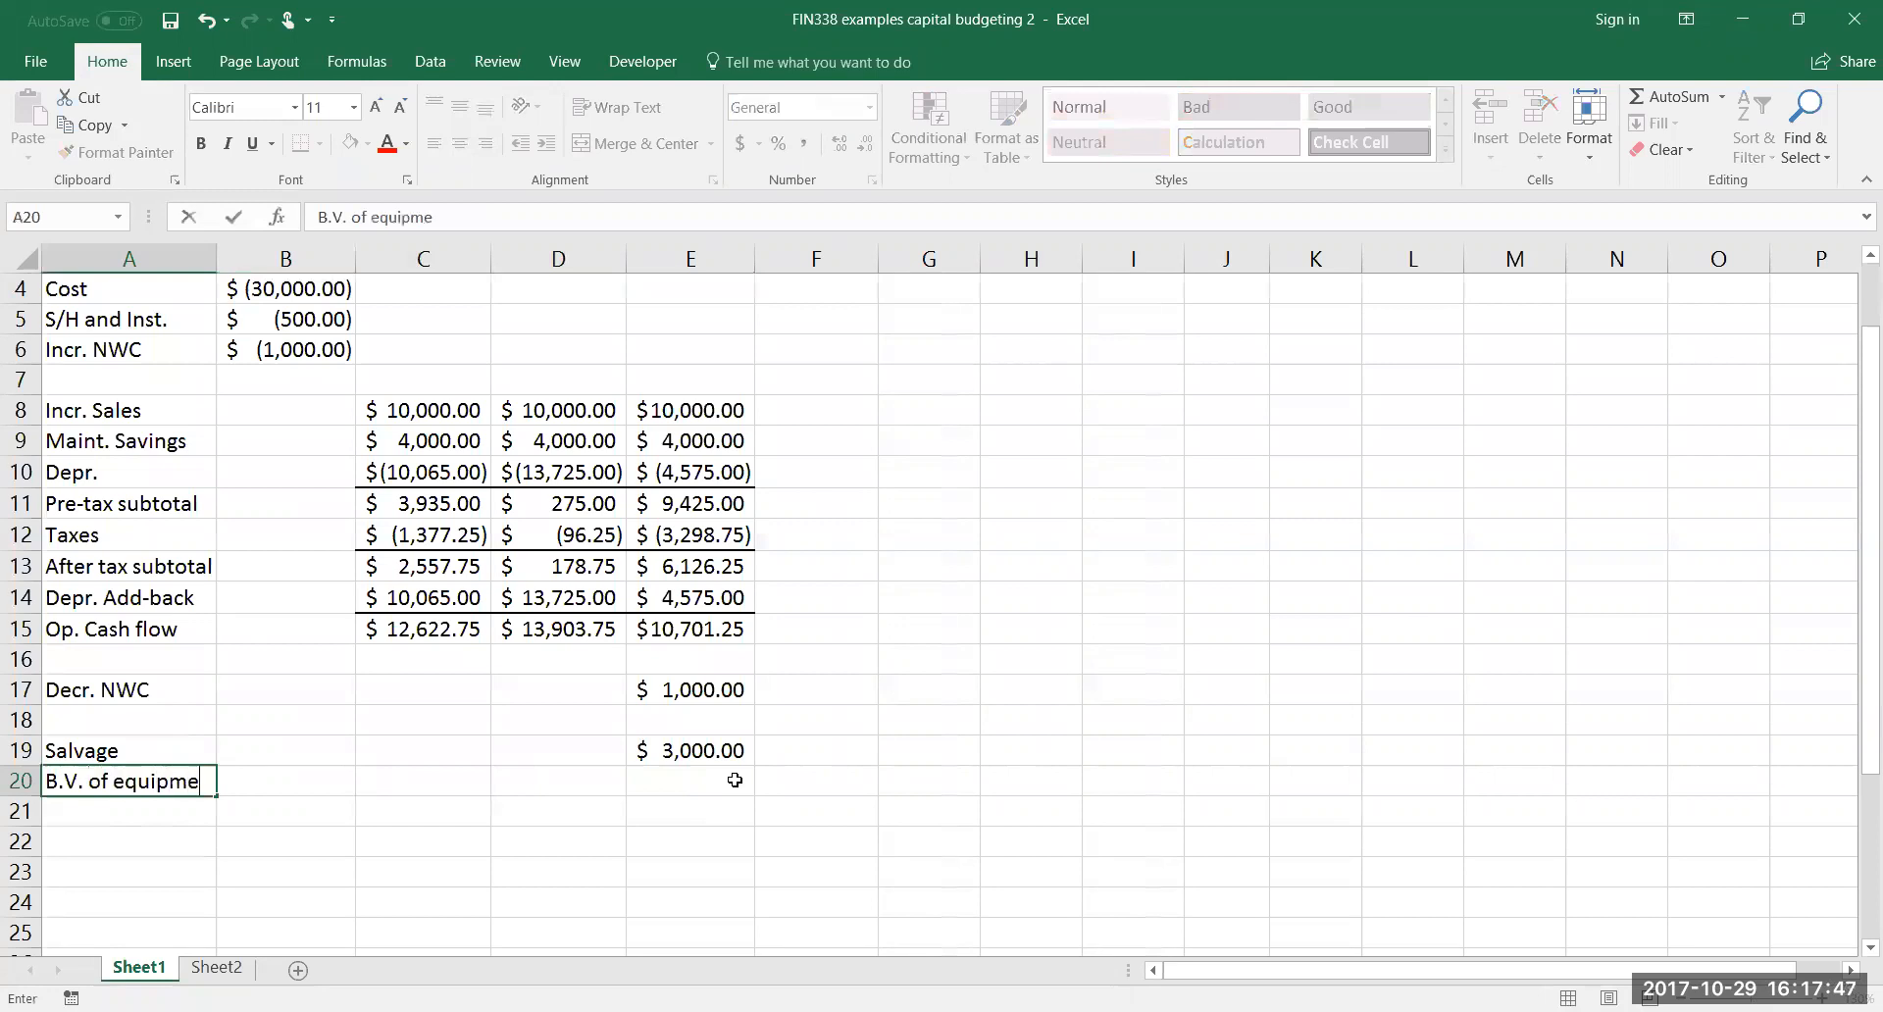
key("BackSpace")
key("BackSpace")
key("BackSpace")
key("BackSpace")
key("BackSpace")
type("p.")
Begin the year 3 book value formula in E20 as =sum(B4:B5)-sum(C10:E10), using installed cost and the depreciation amounts
key("Tab")
key("Tab")
key("Tab")
key("Tab")
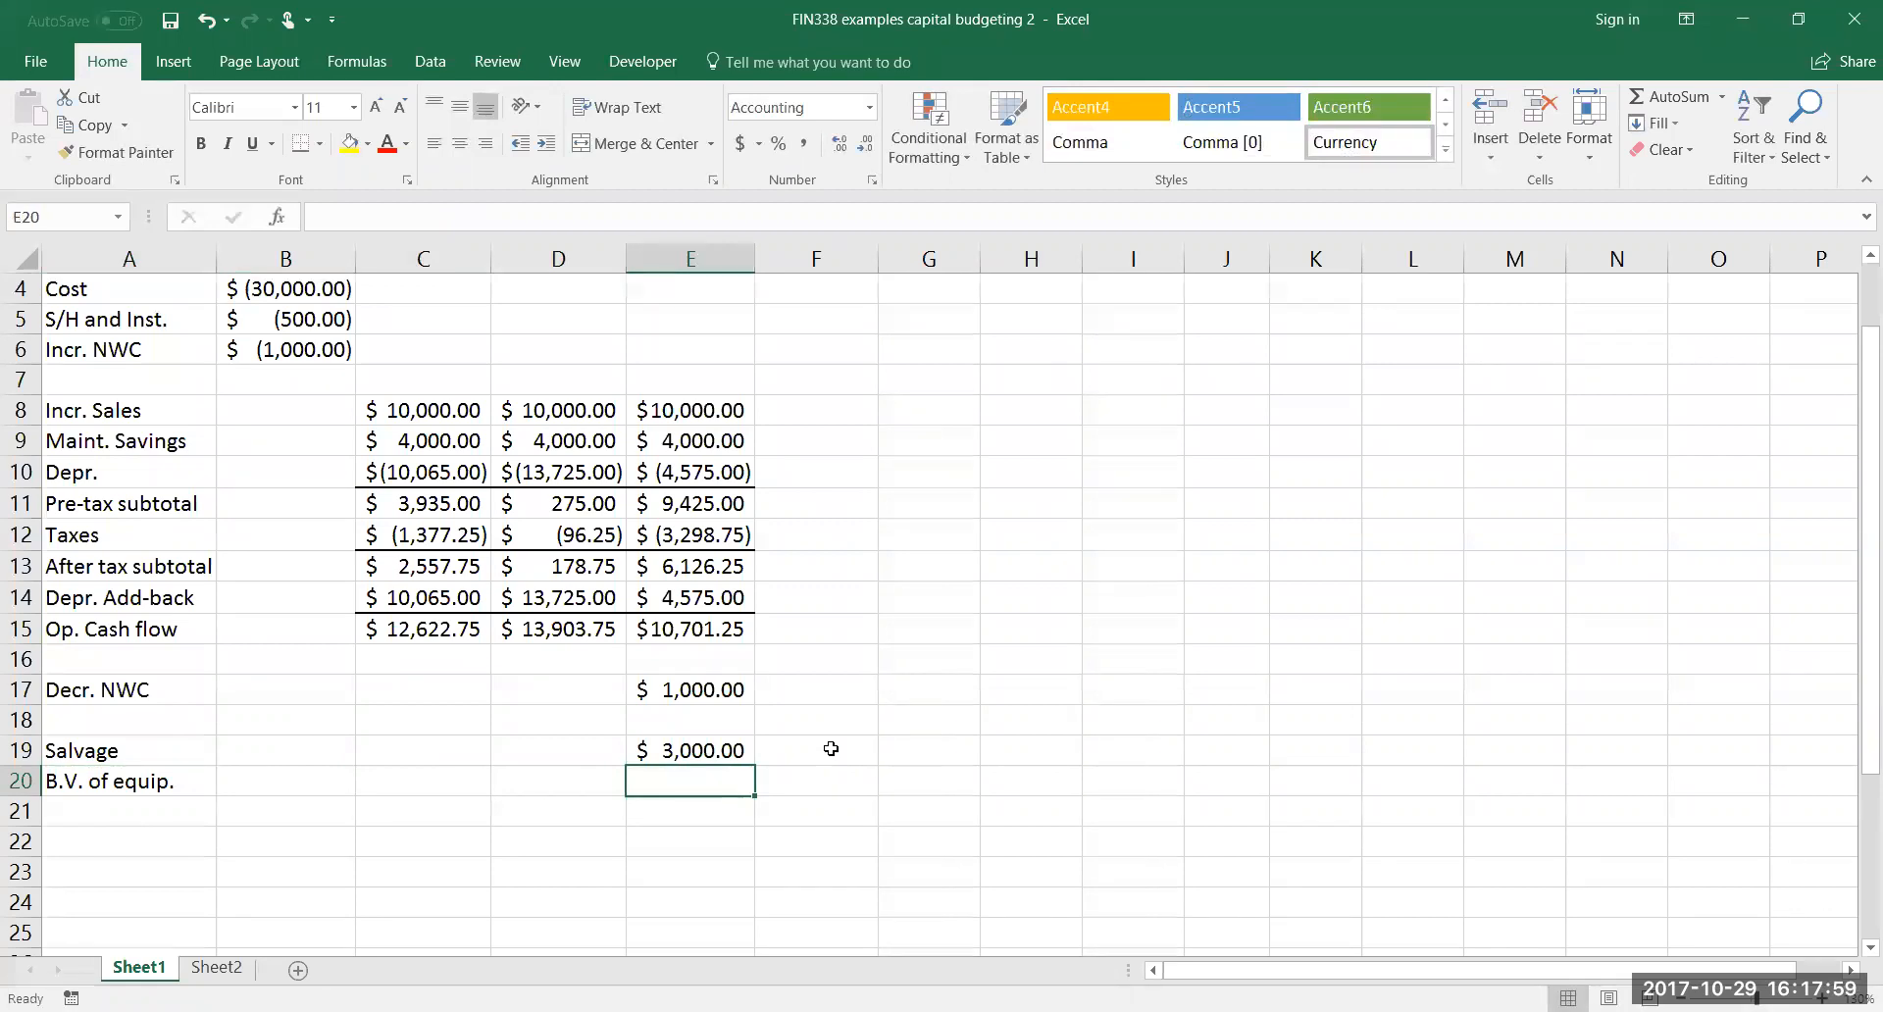
type("=sum(")
left_click(307, 288)
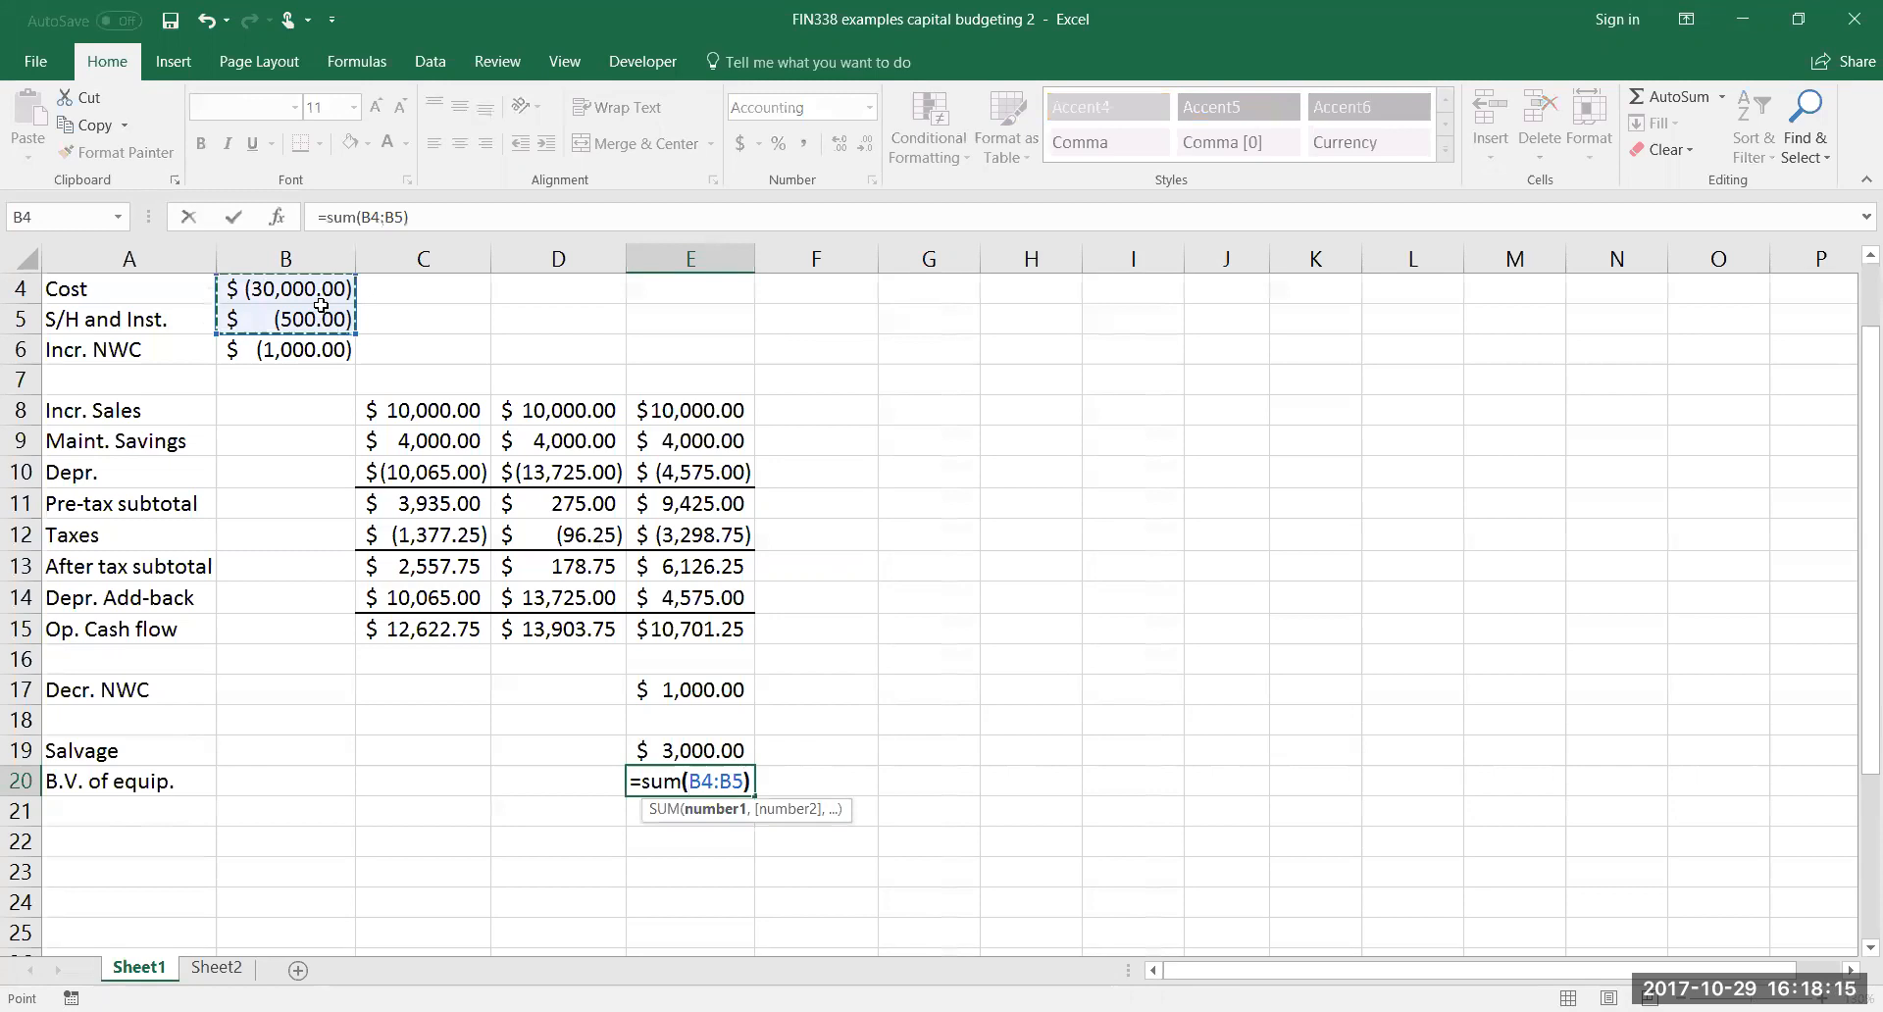
type(")-")
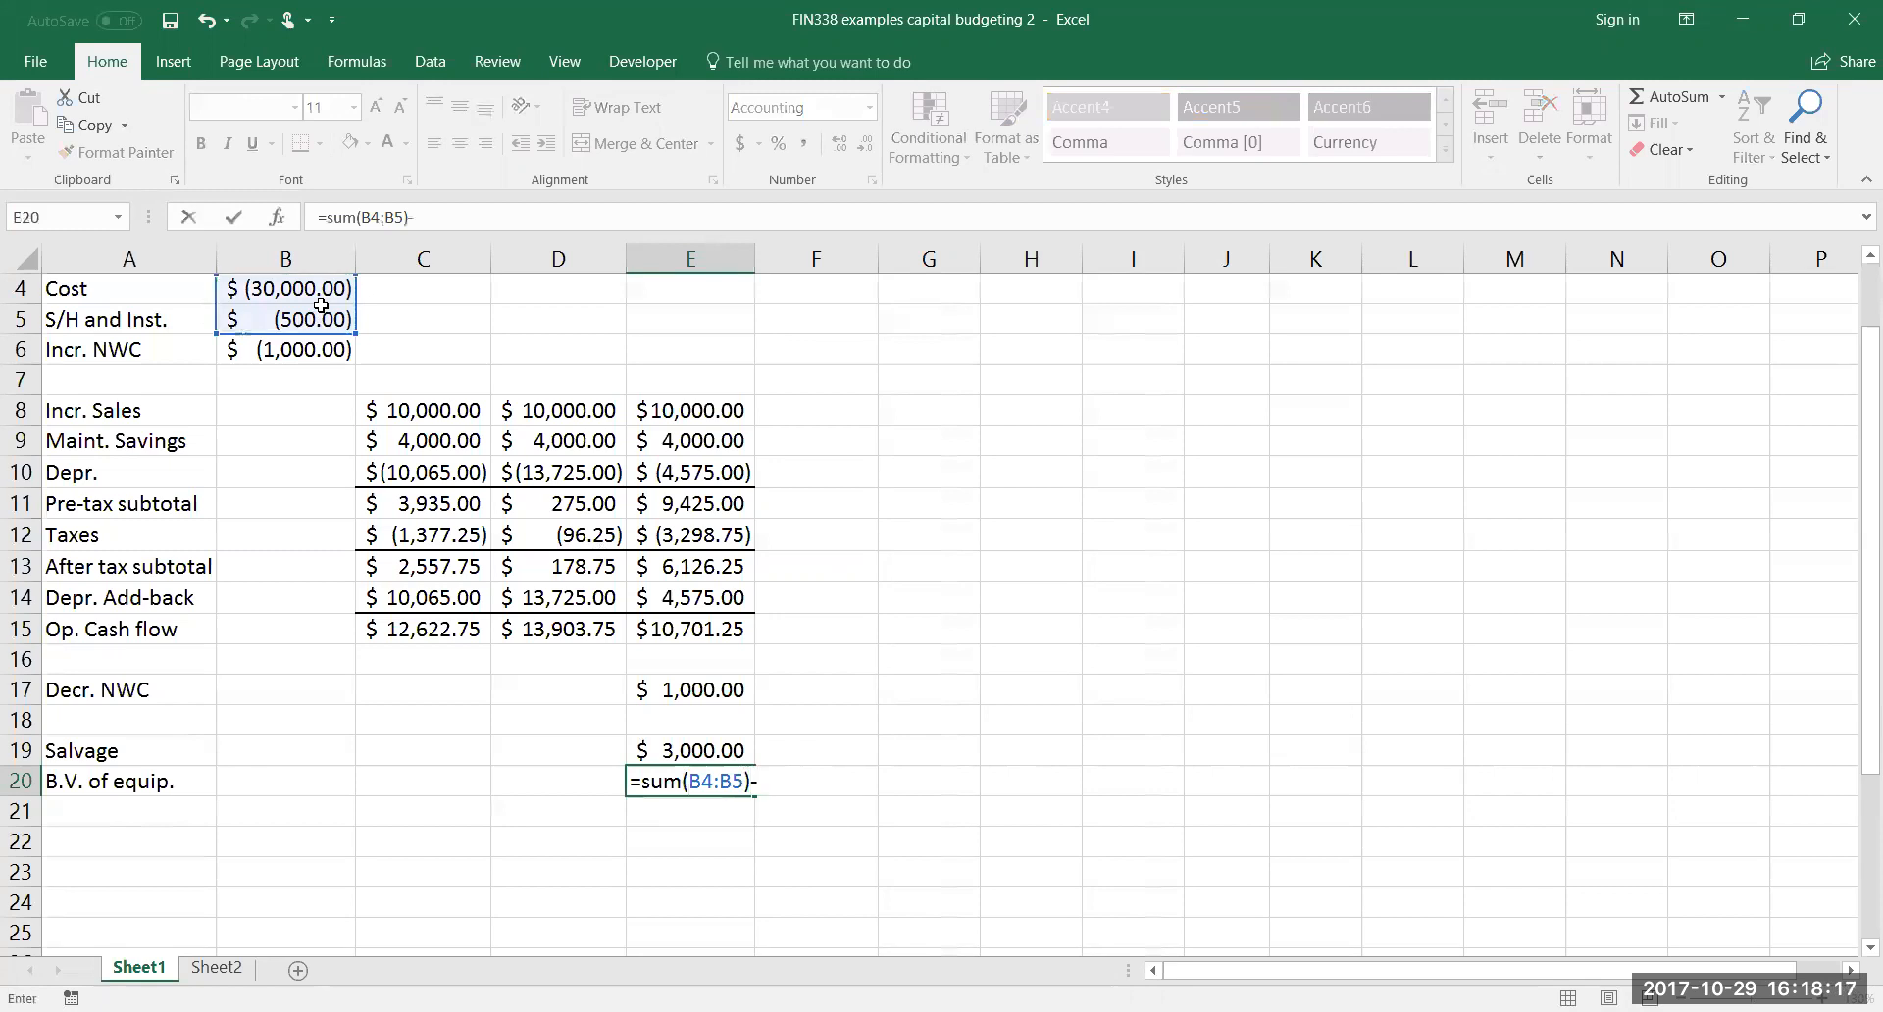
type("sum(")
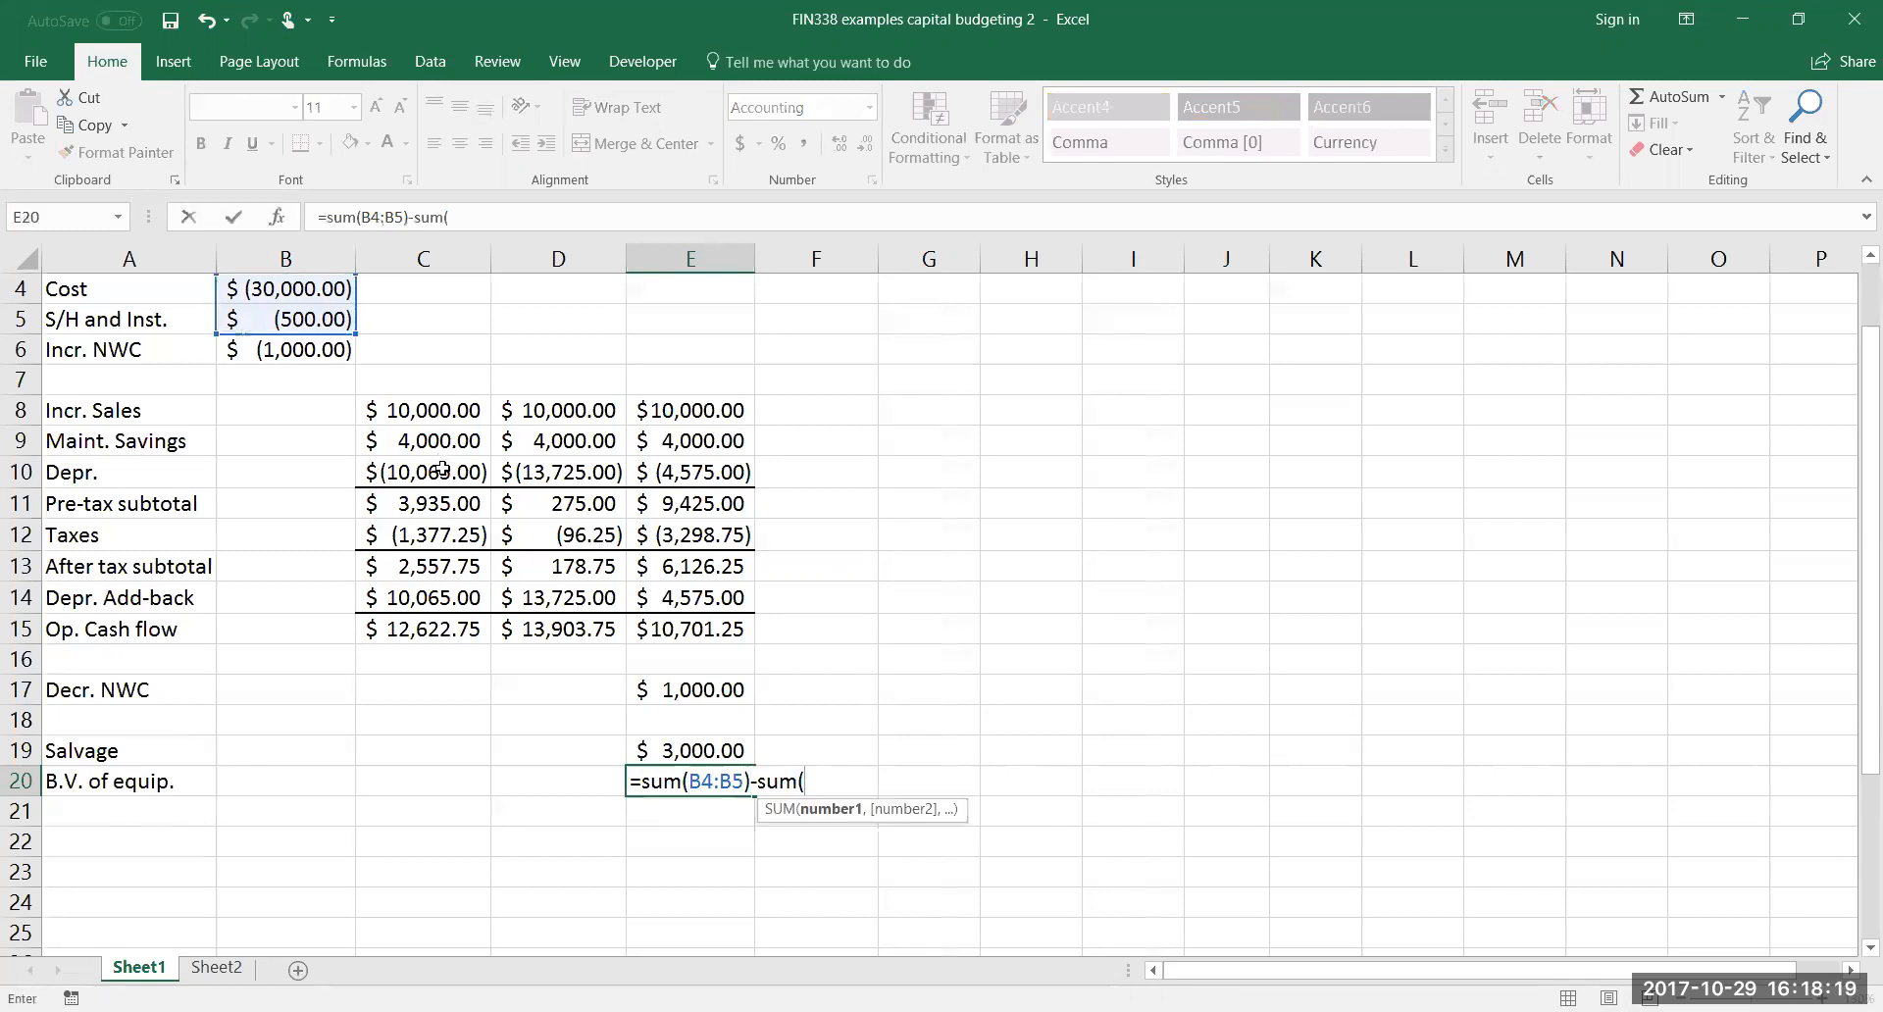
left_click_drag(481, 472, 702, 466)
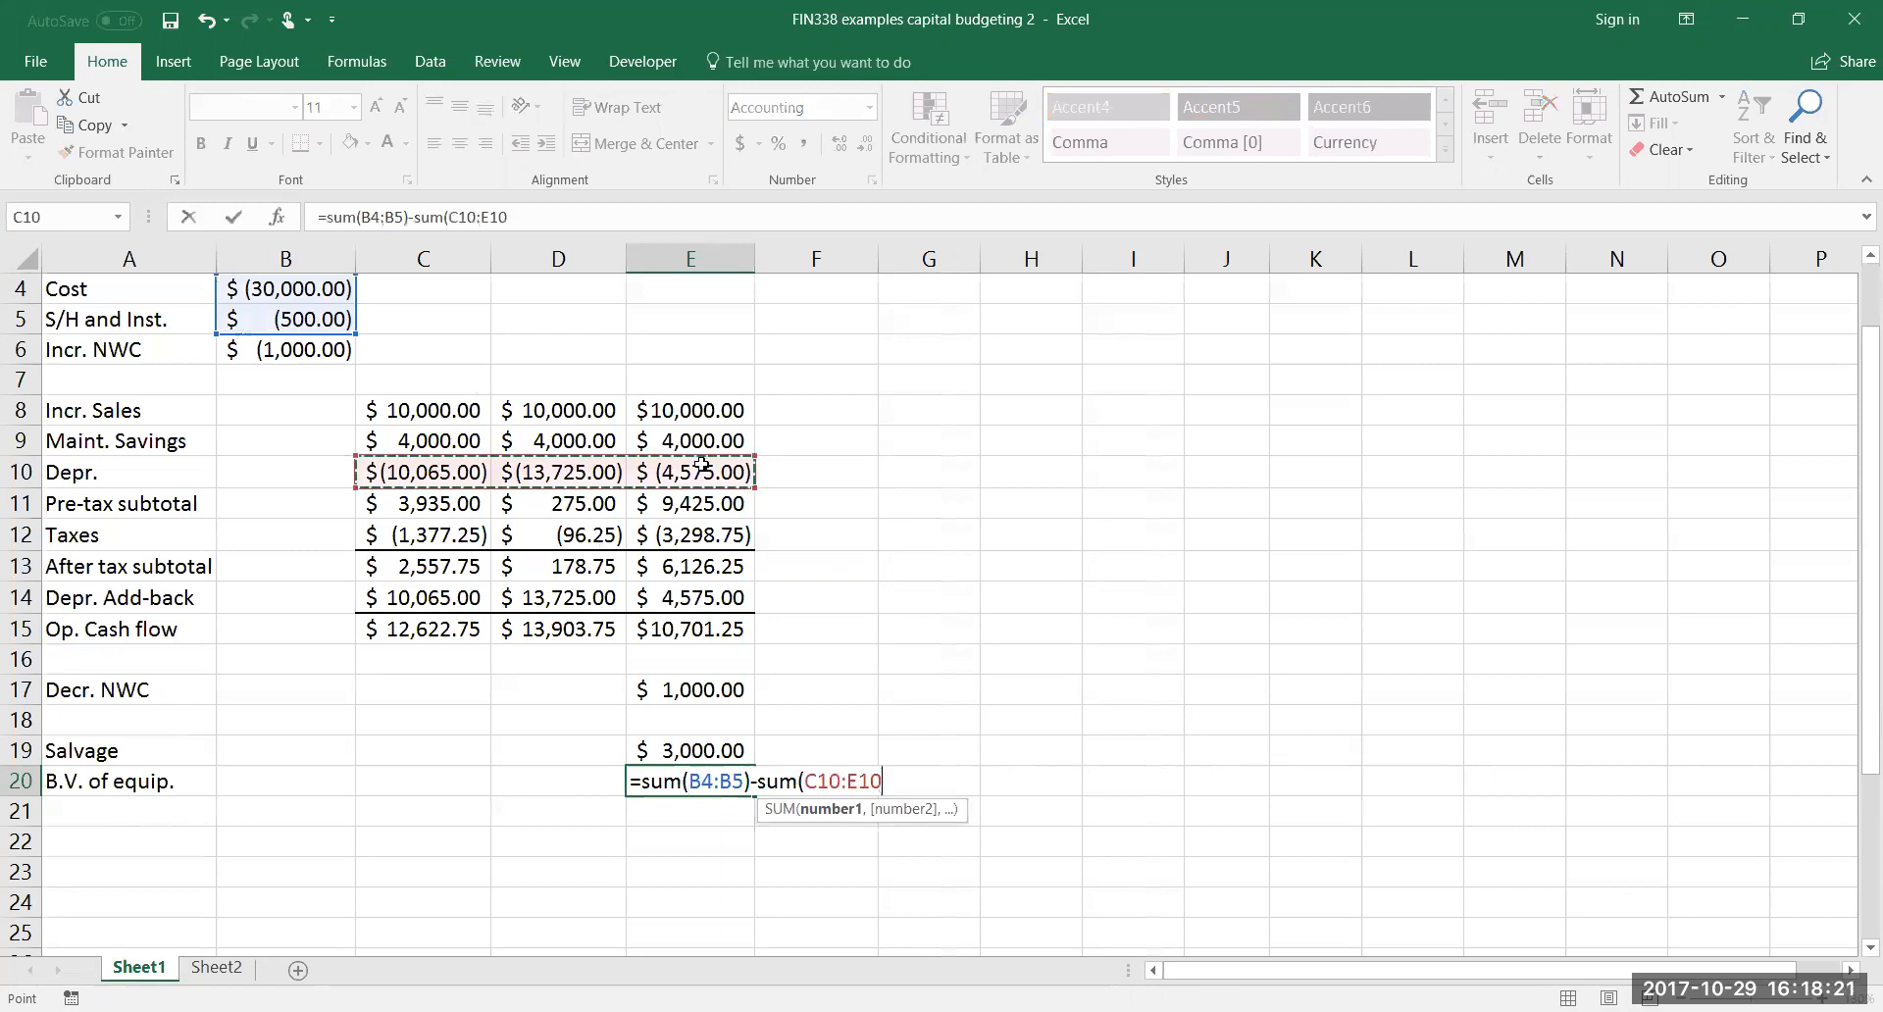
type(")")
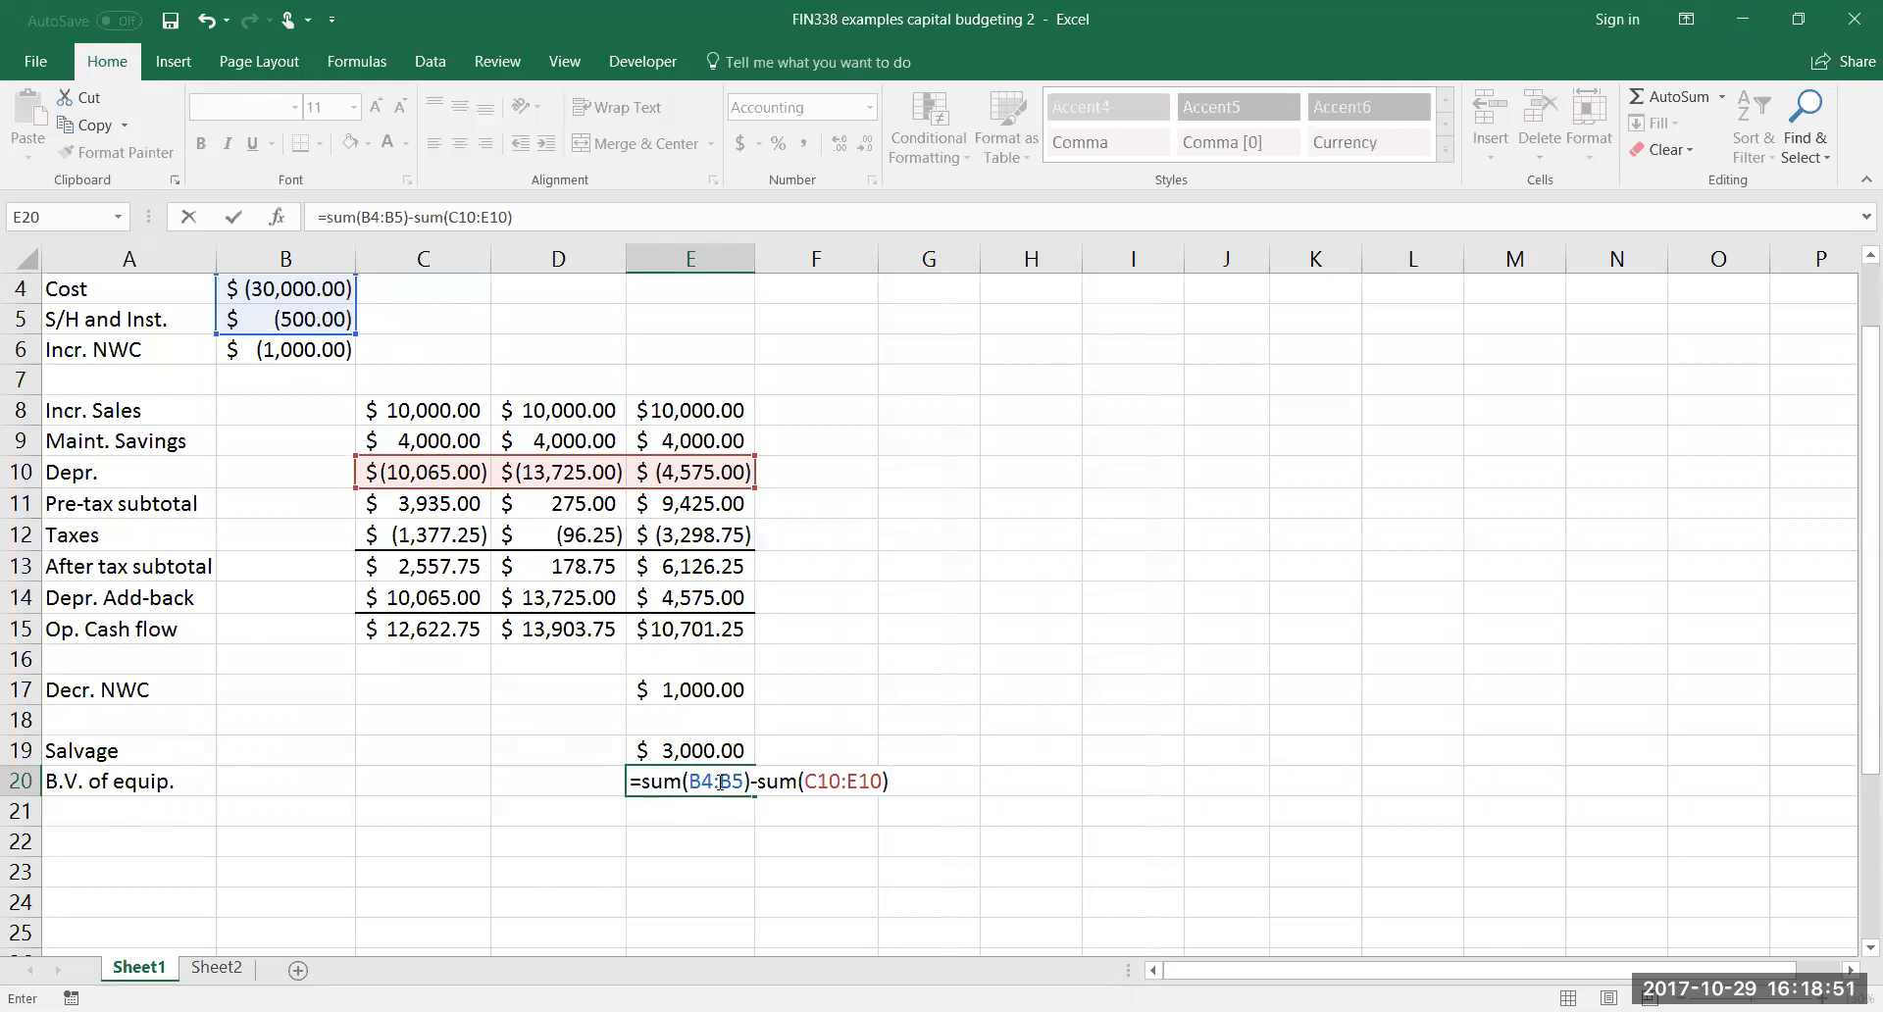
Correct the signs in the E20 book value formula so it reads =(-sum(B4:B5))+sum(C10:E10), and commit it
left_click(645, 781)
type("(-")
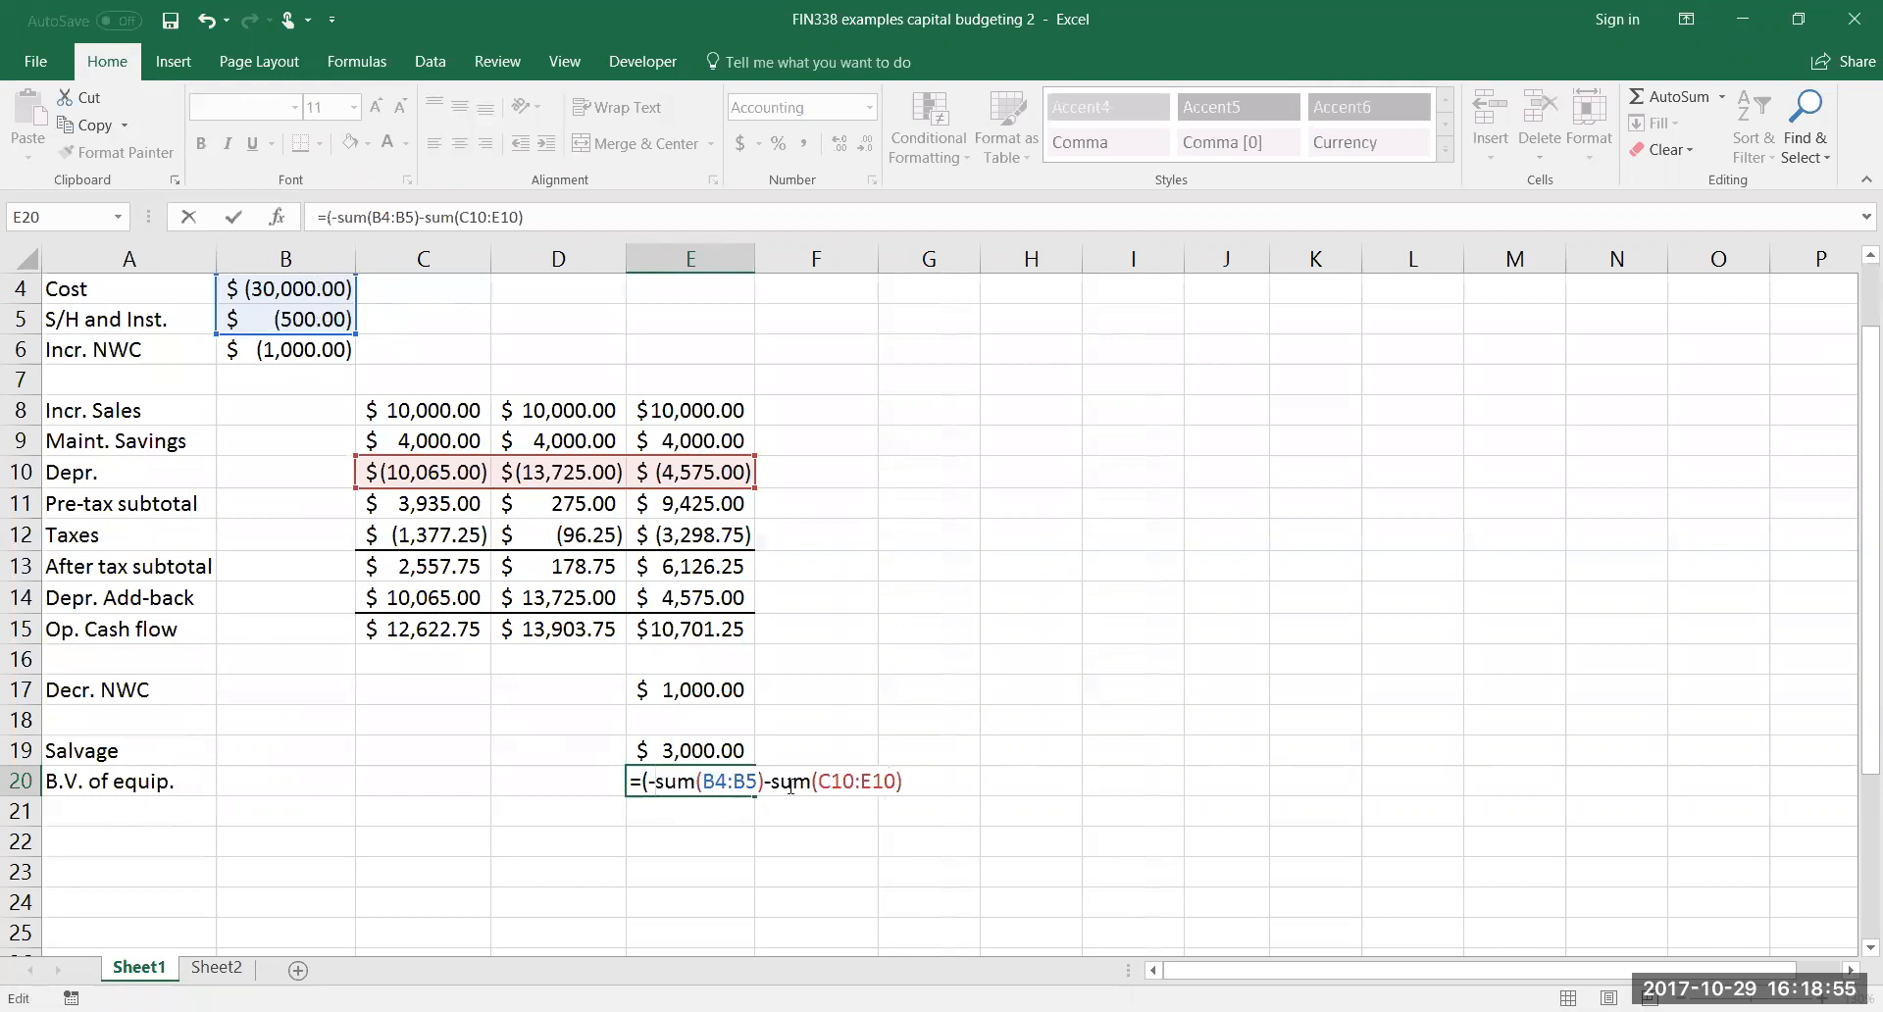
left_click(766, 781)
type(")")
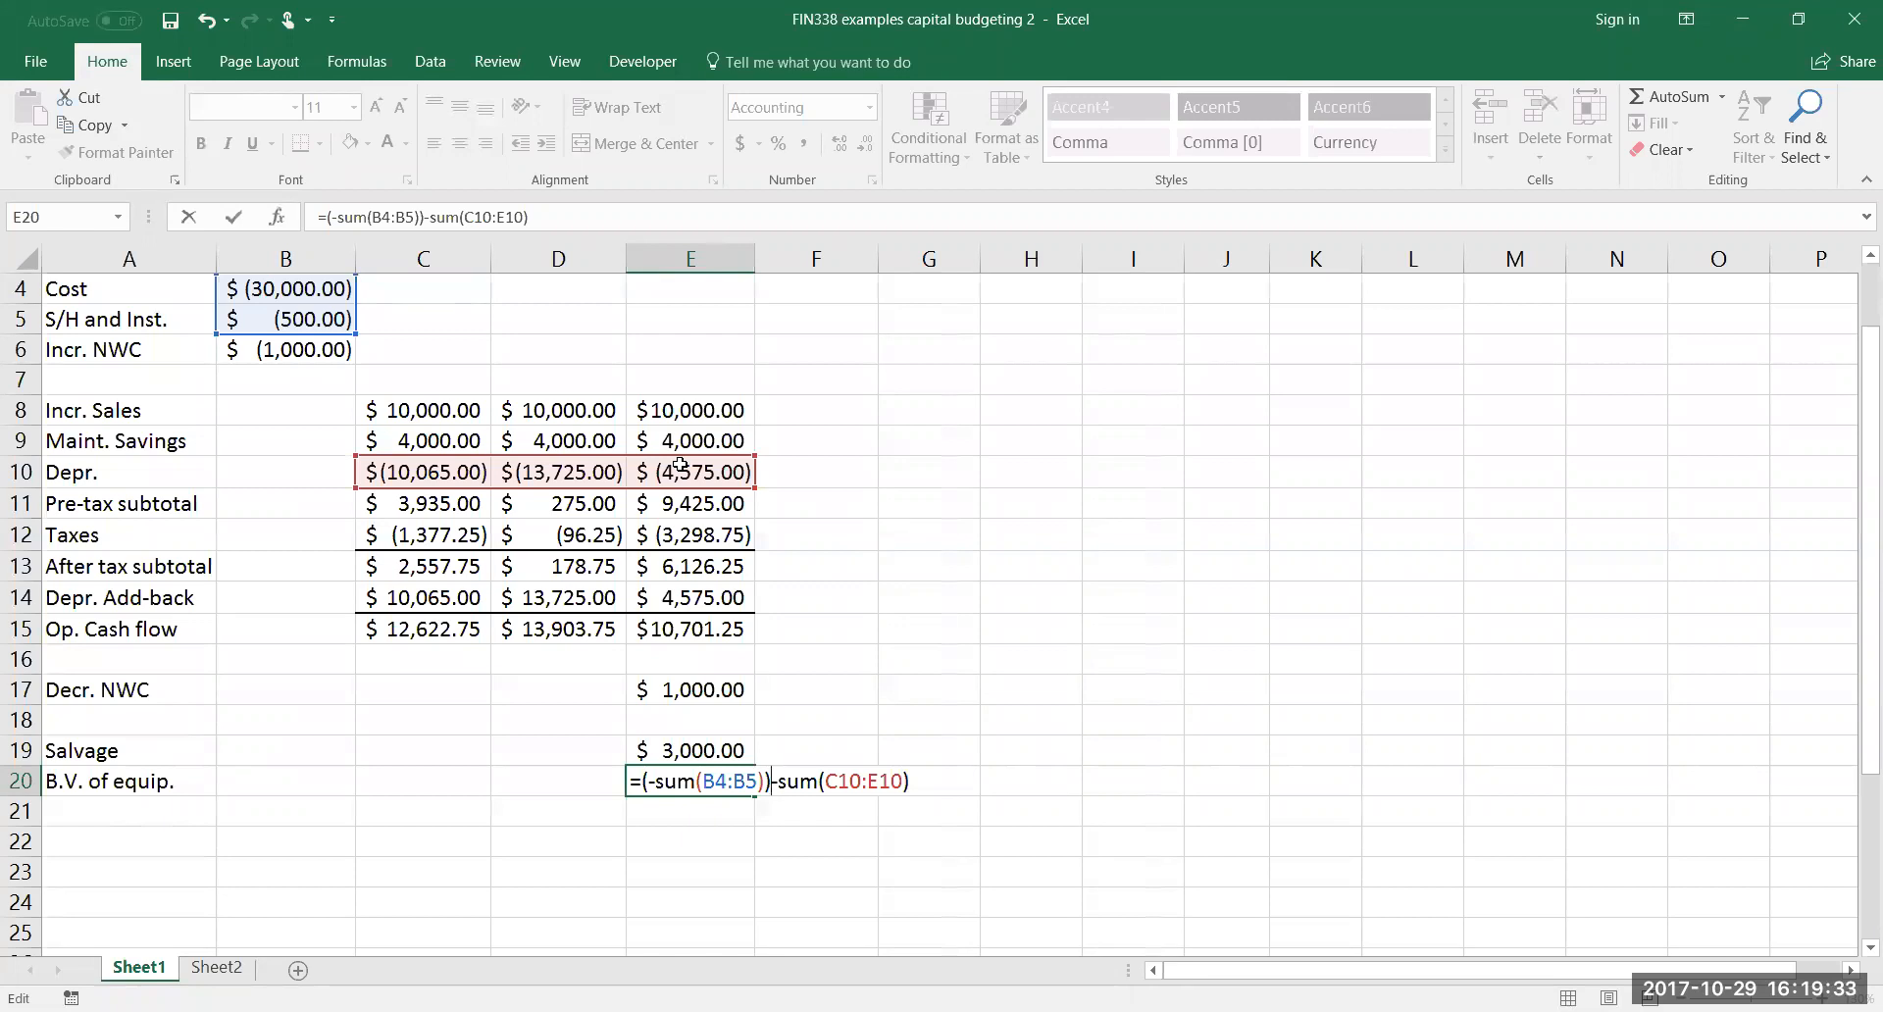
key("BackSpace")
type("+")
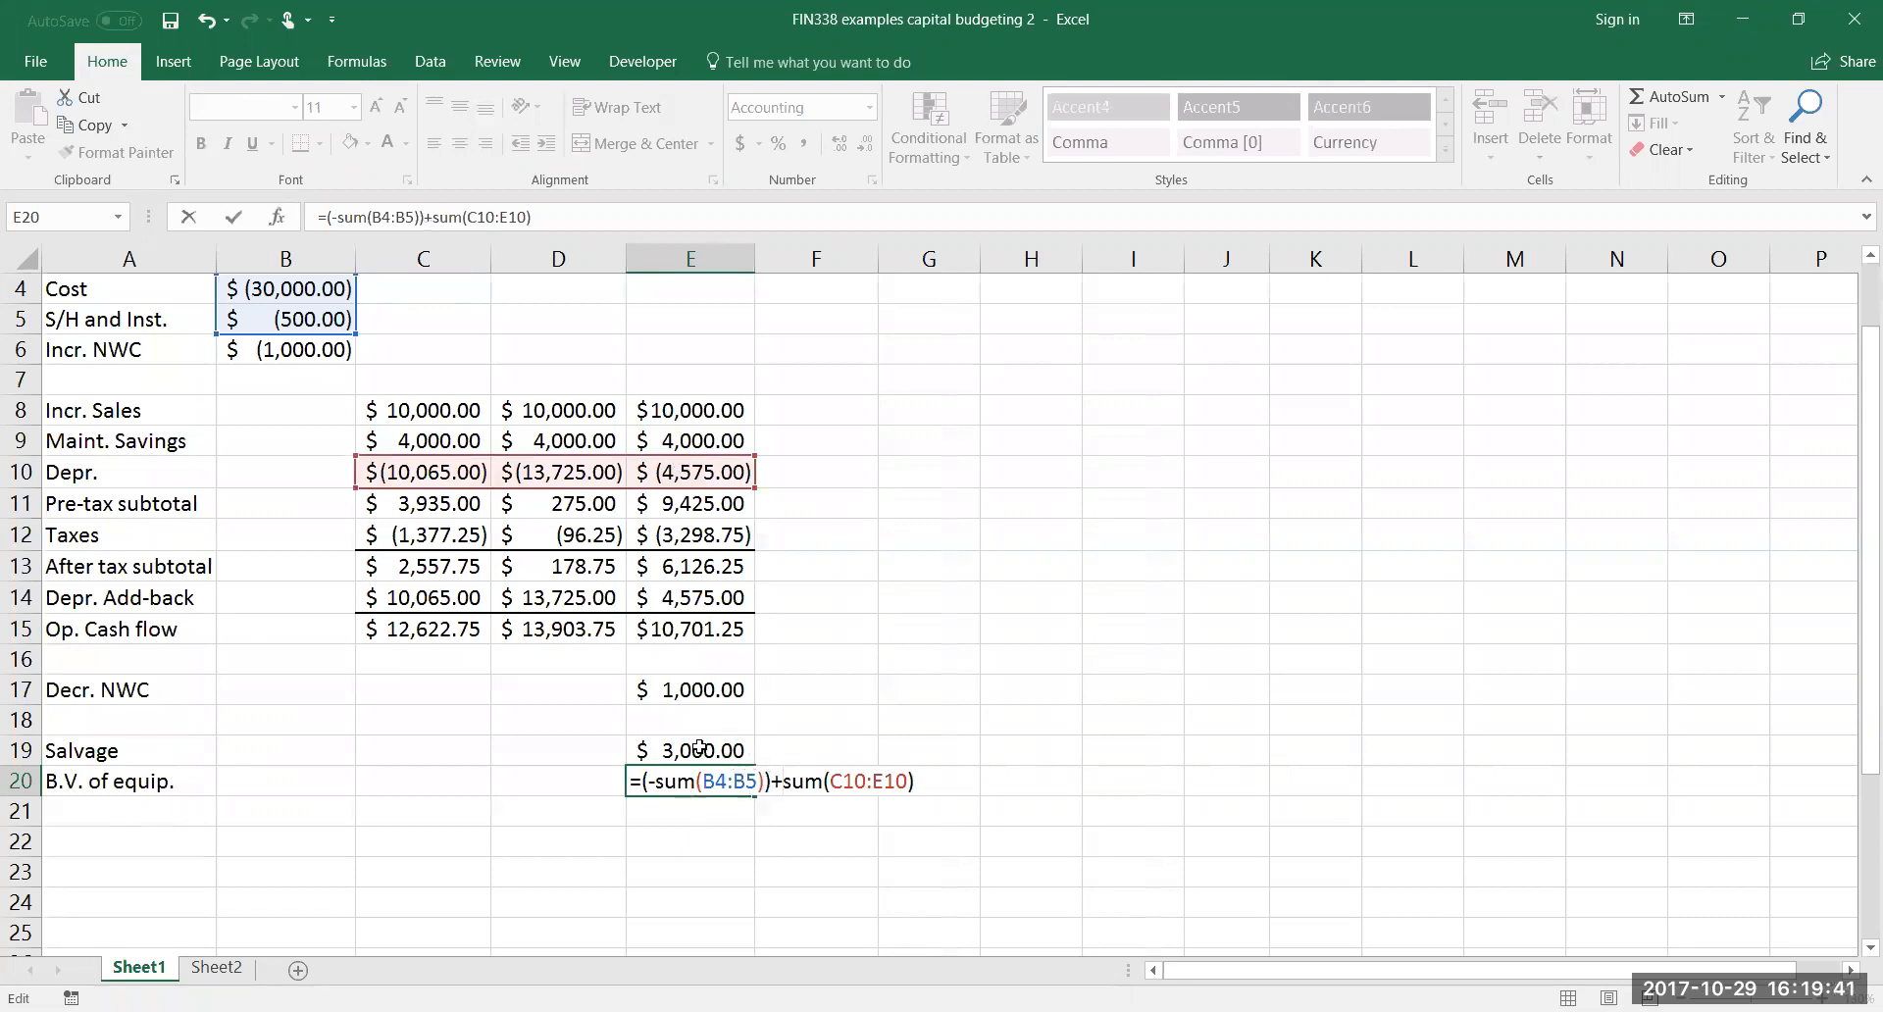
left_click_drag(655, 783, 785, 788)
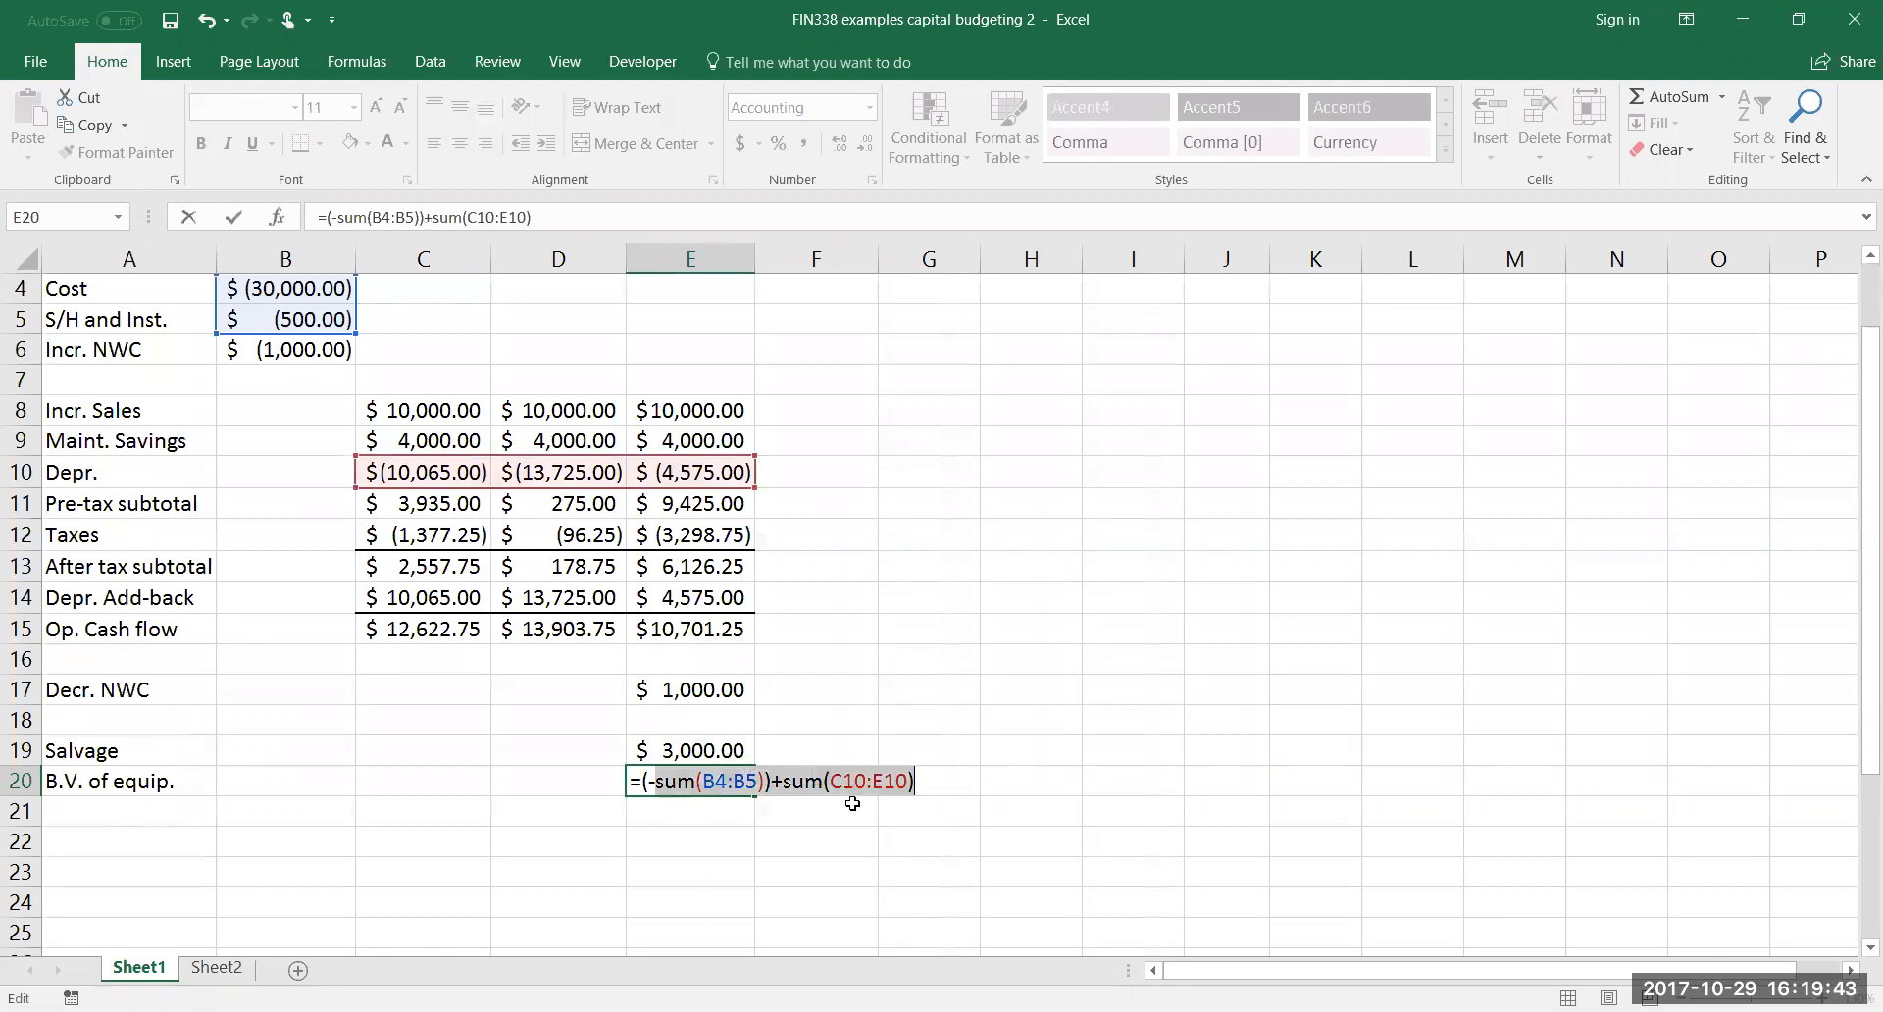
left_click(786, 780)
left_click(785, 782)
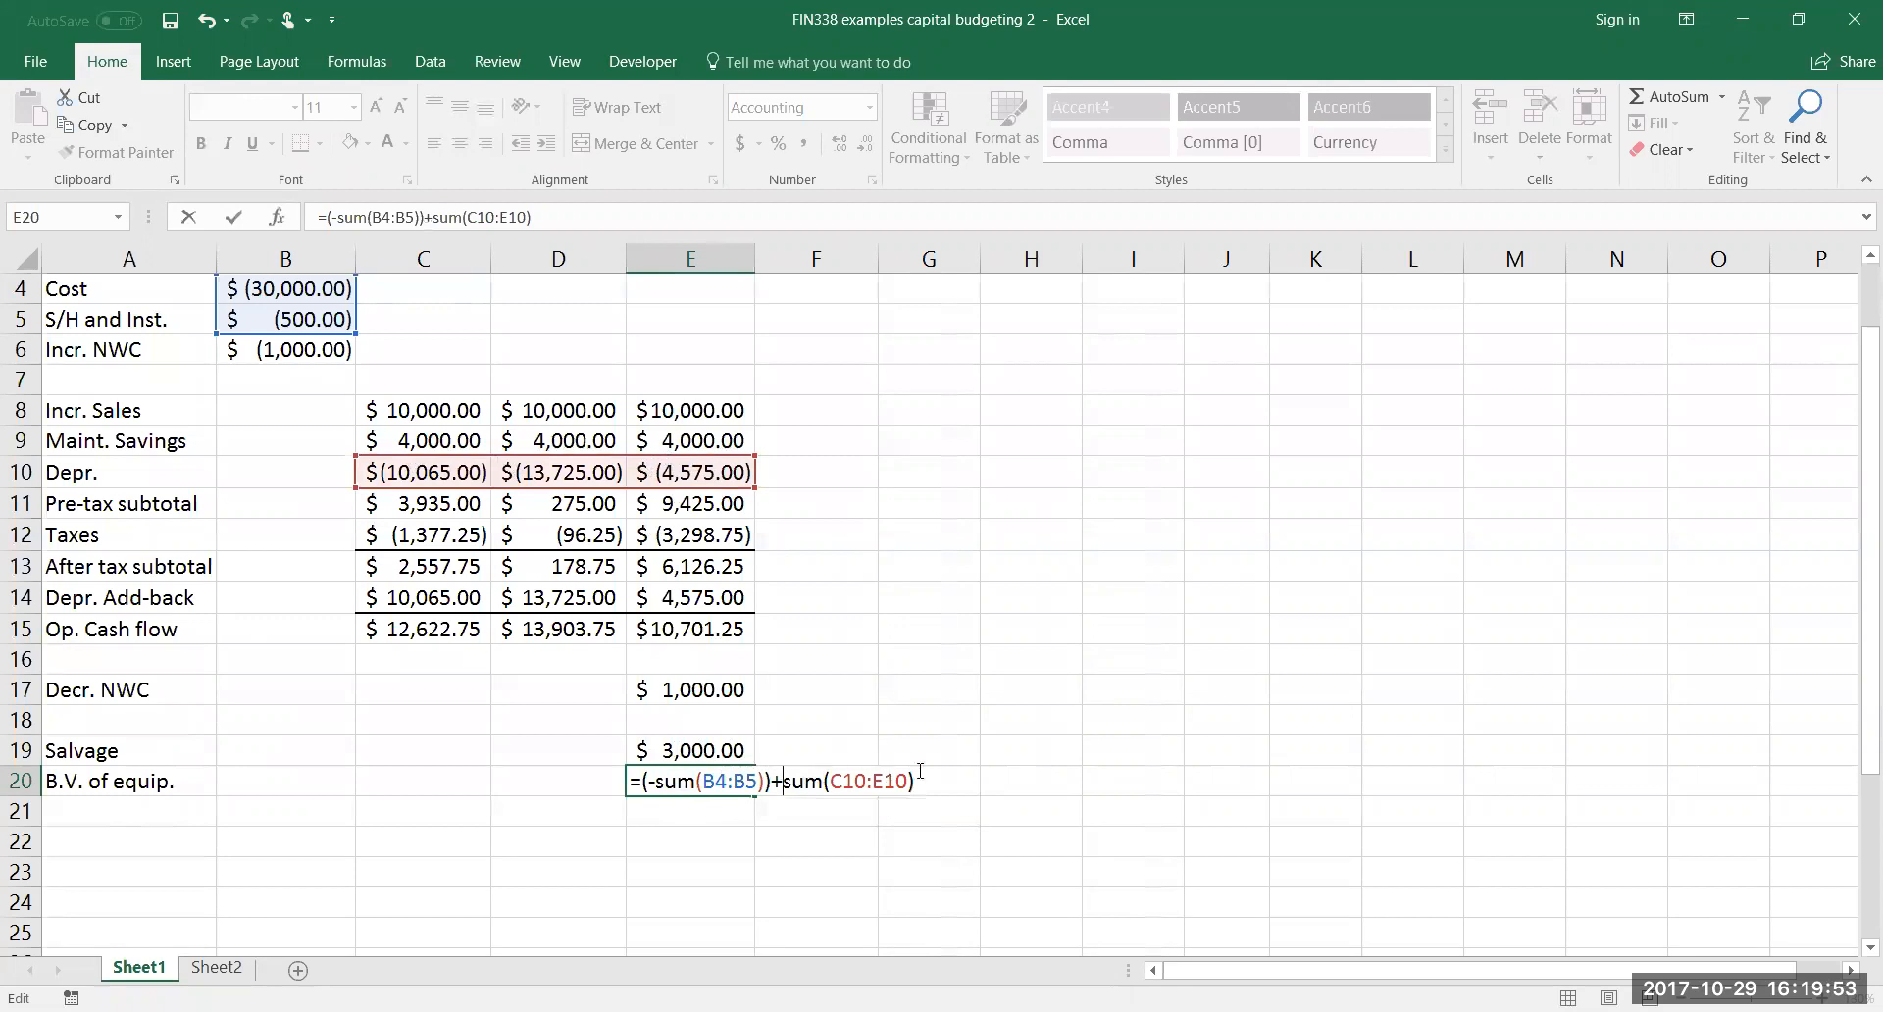
key("Return")
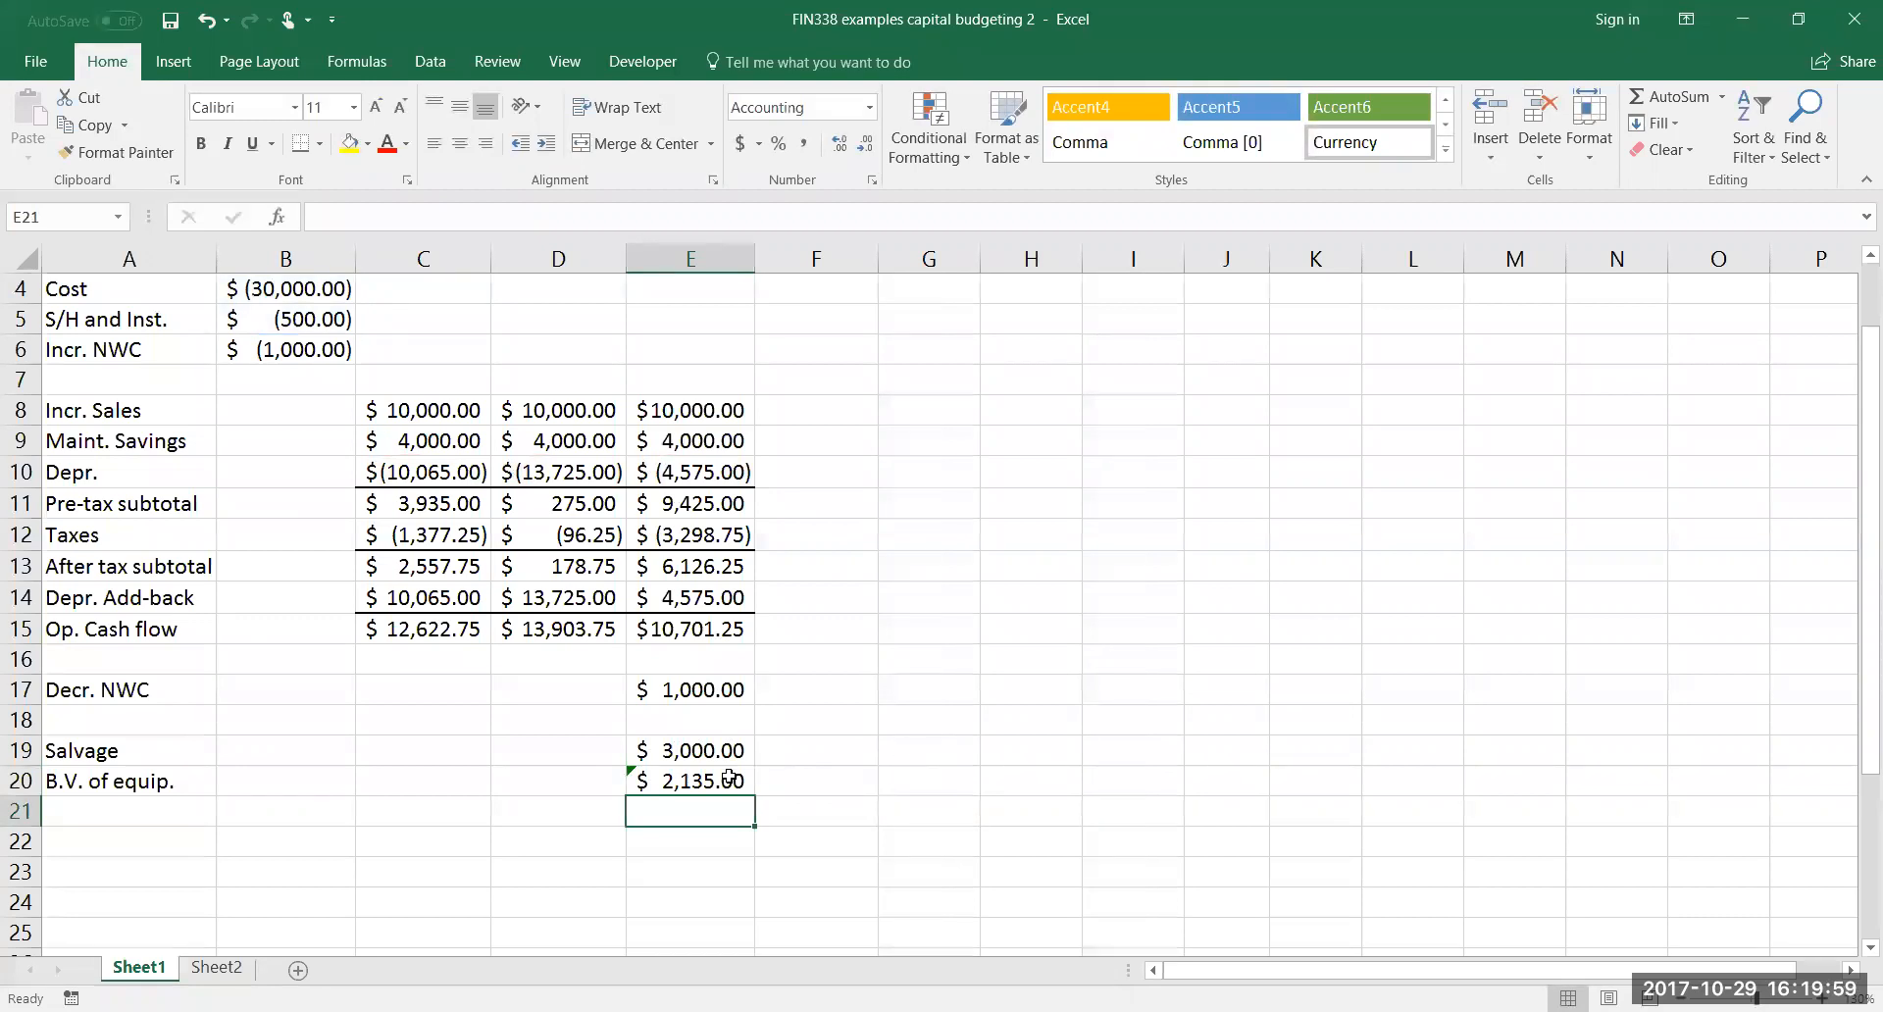
Ignore the error flag on the book value formula in E20
left_click(698, 781)
left_click(603, 784)
left_click(686, 903)
left_click(797, 784)
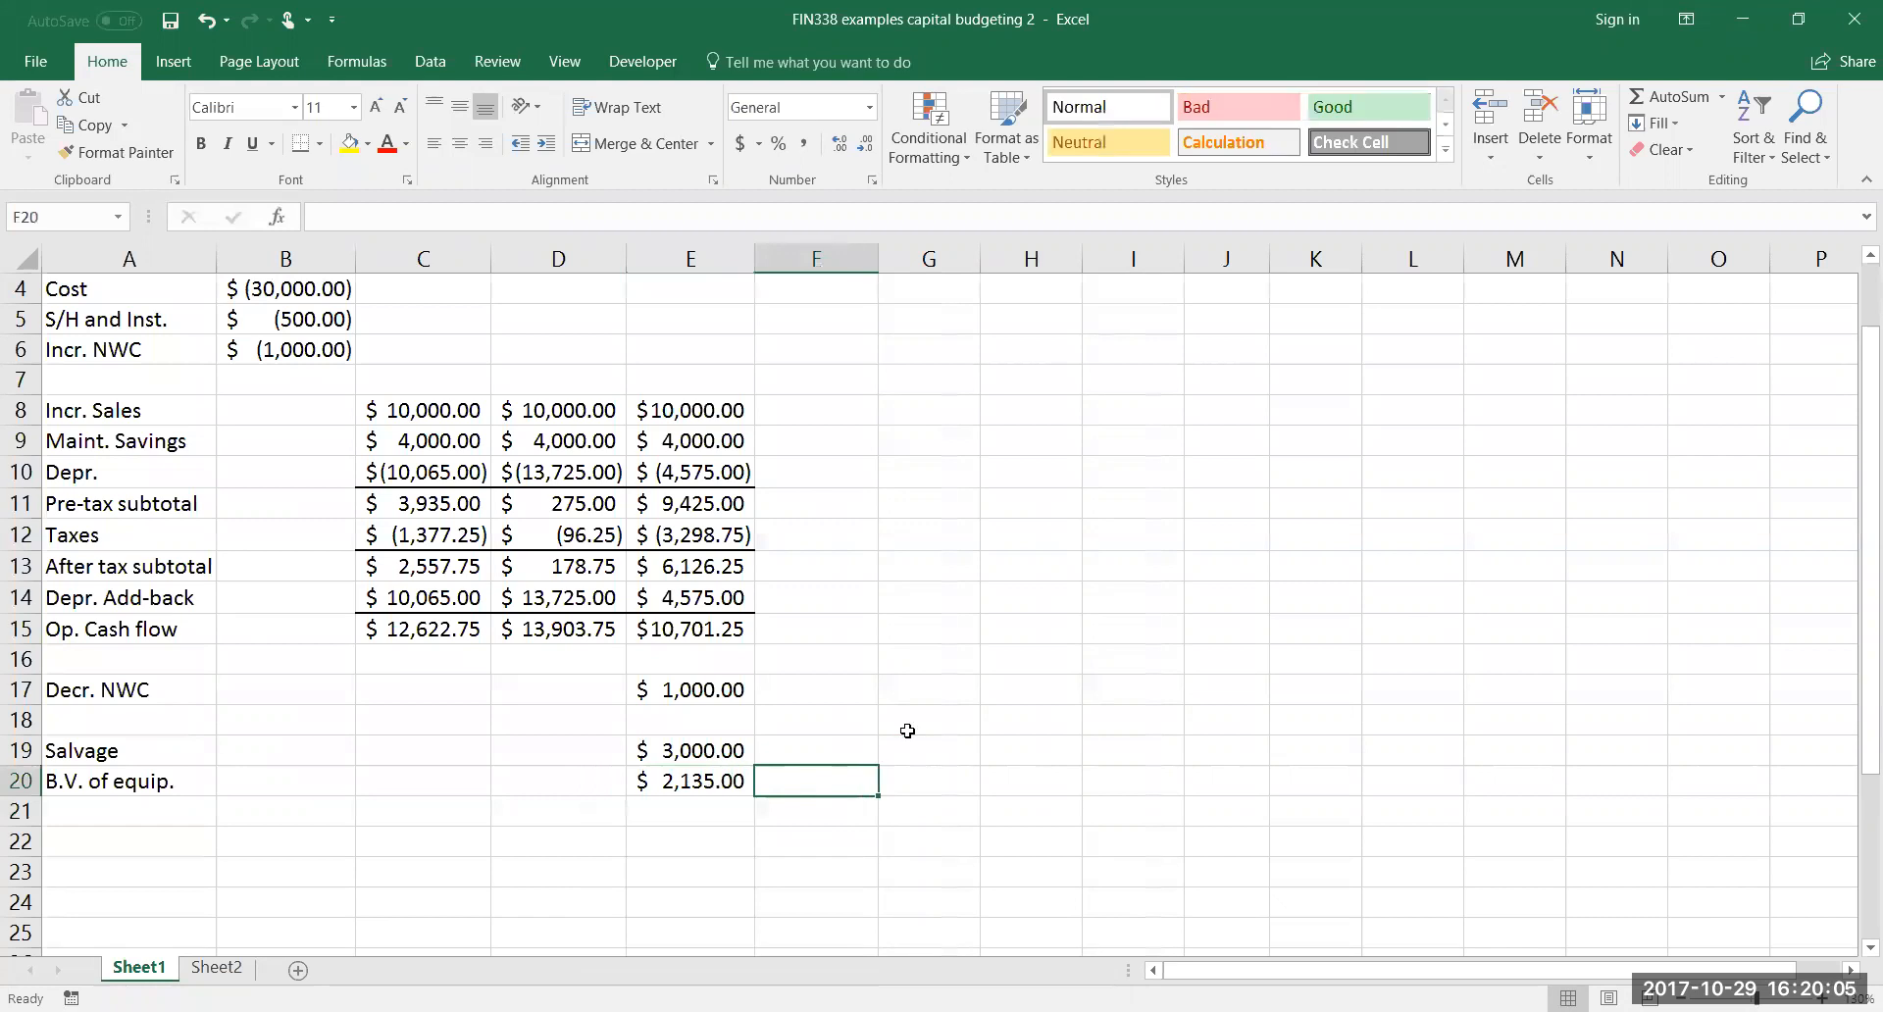
Enter =-.07*sum(B4:B5) in G4 to cross-check the book value using the remaining 7% depreciation rate
scroll(907, 731, "up", 1)
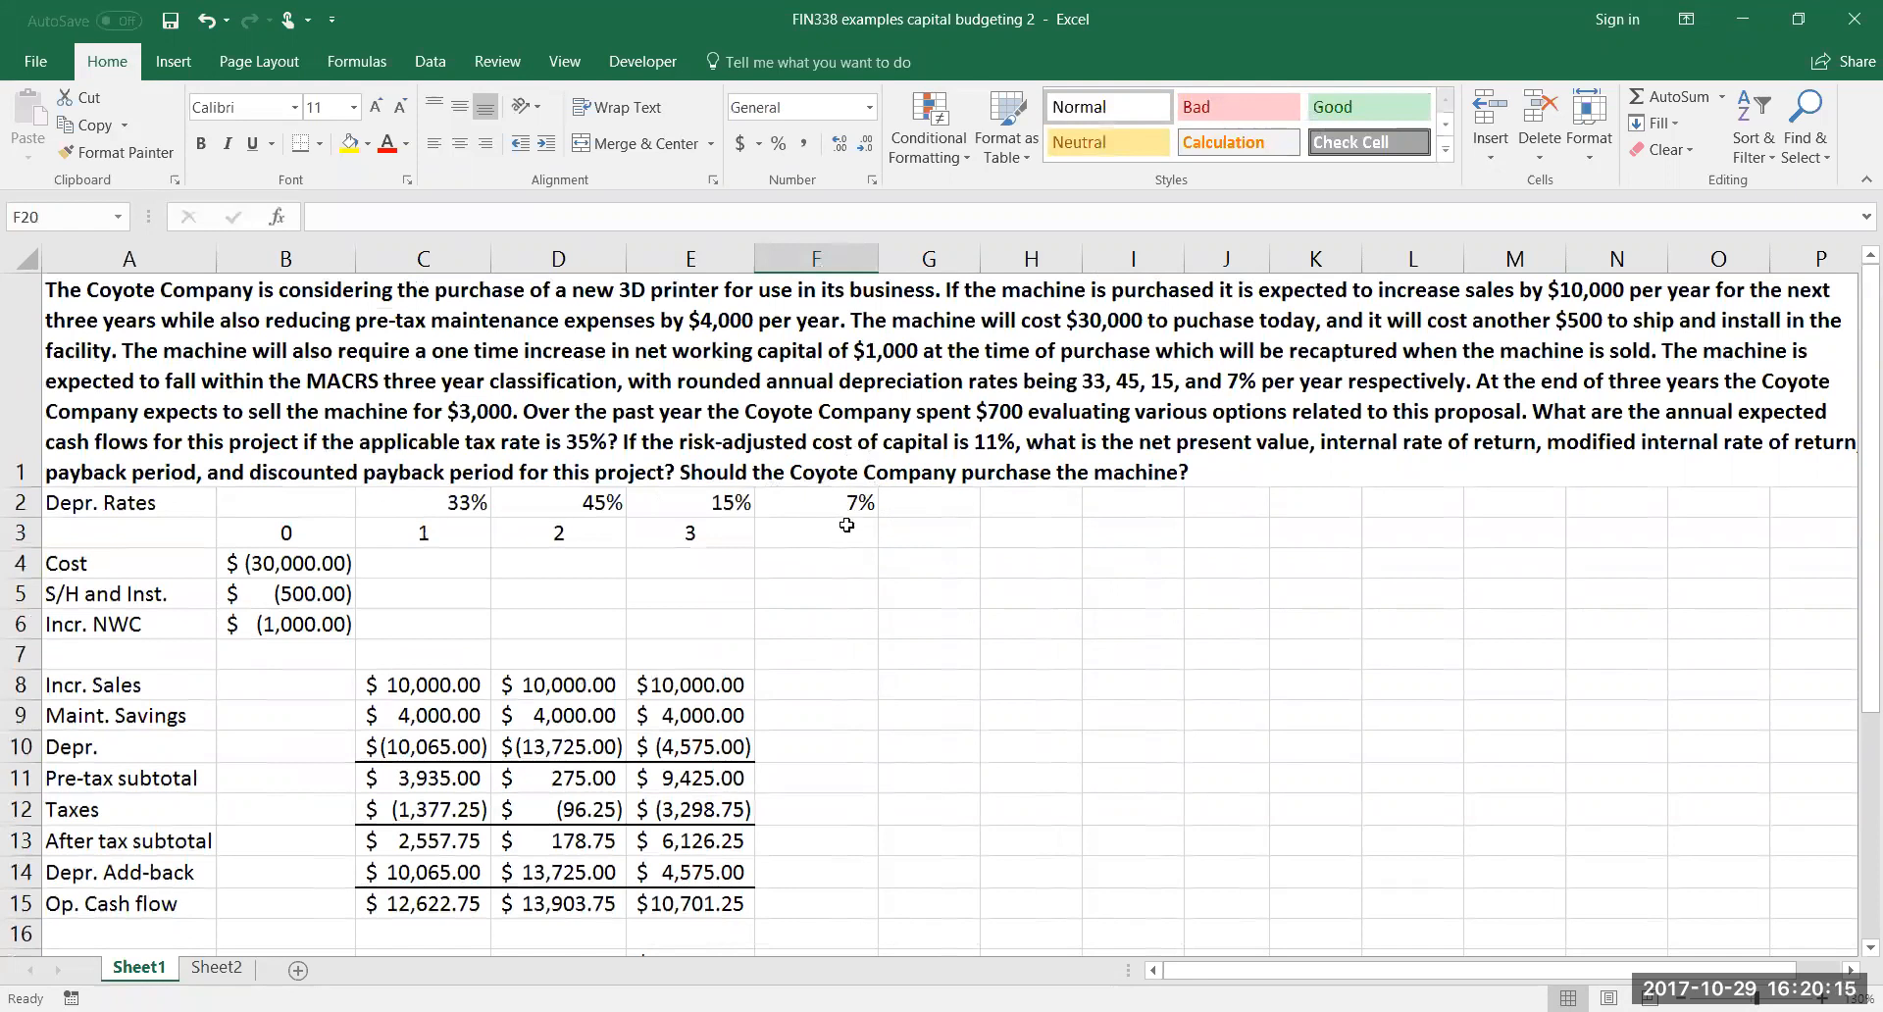
scroll(845, 542, "down", 1)
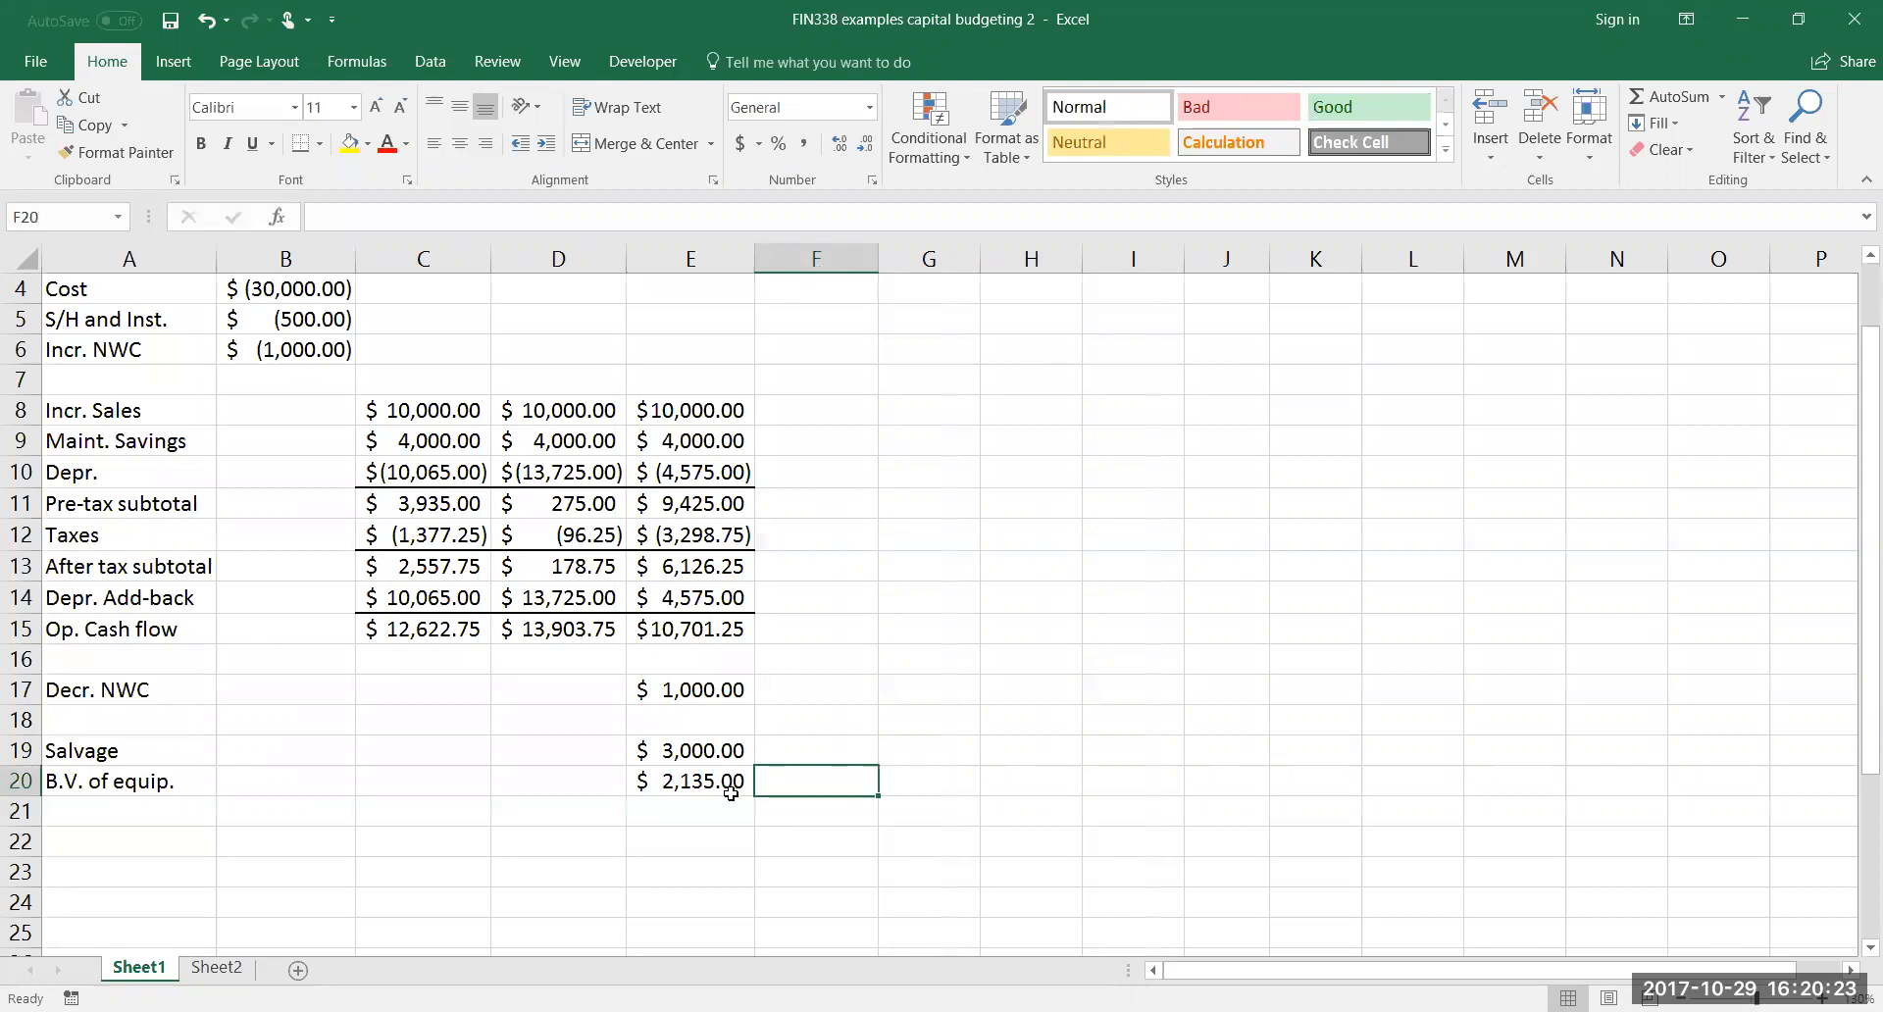
scroll(802, 694, "up", 2)
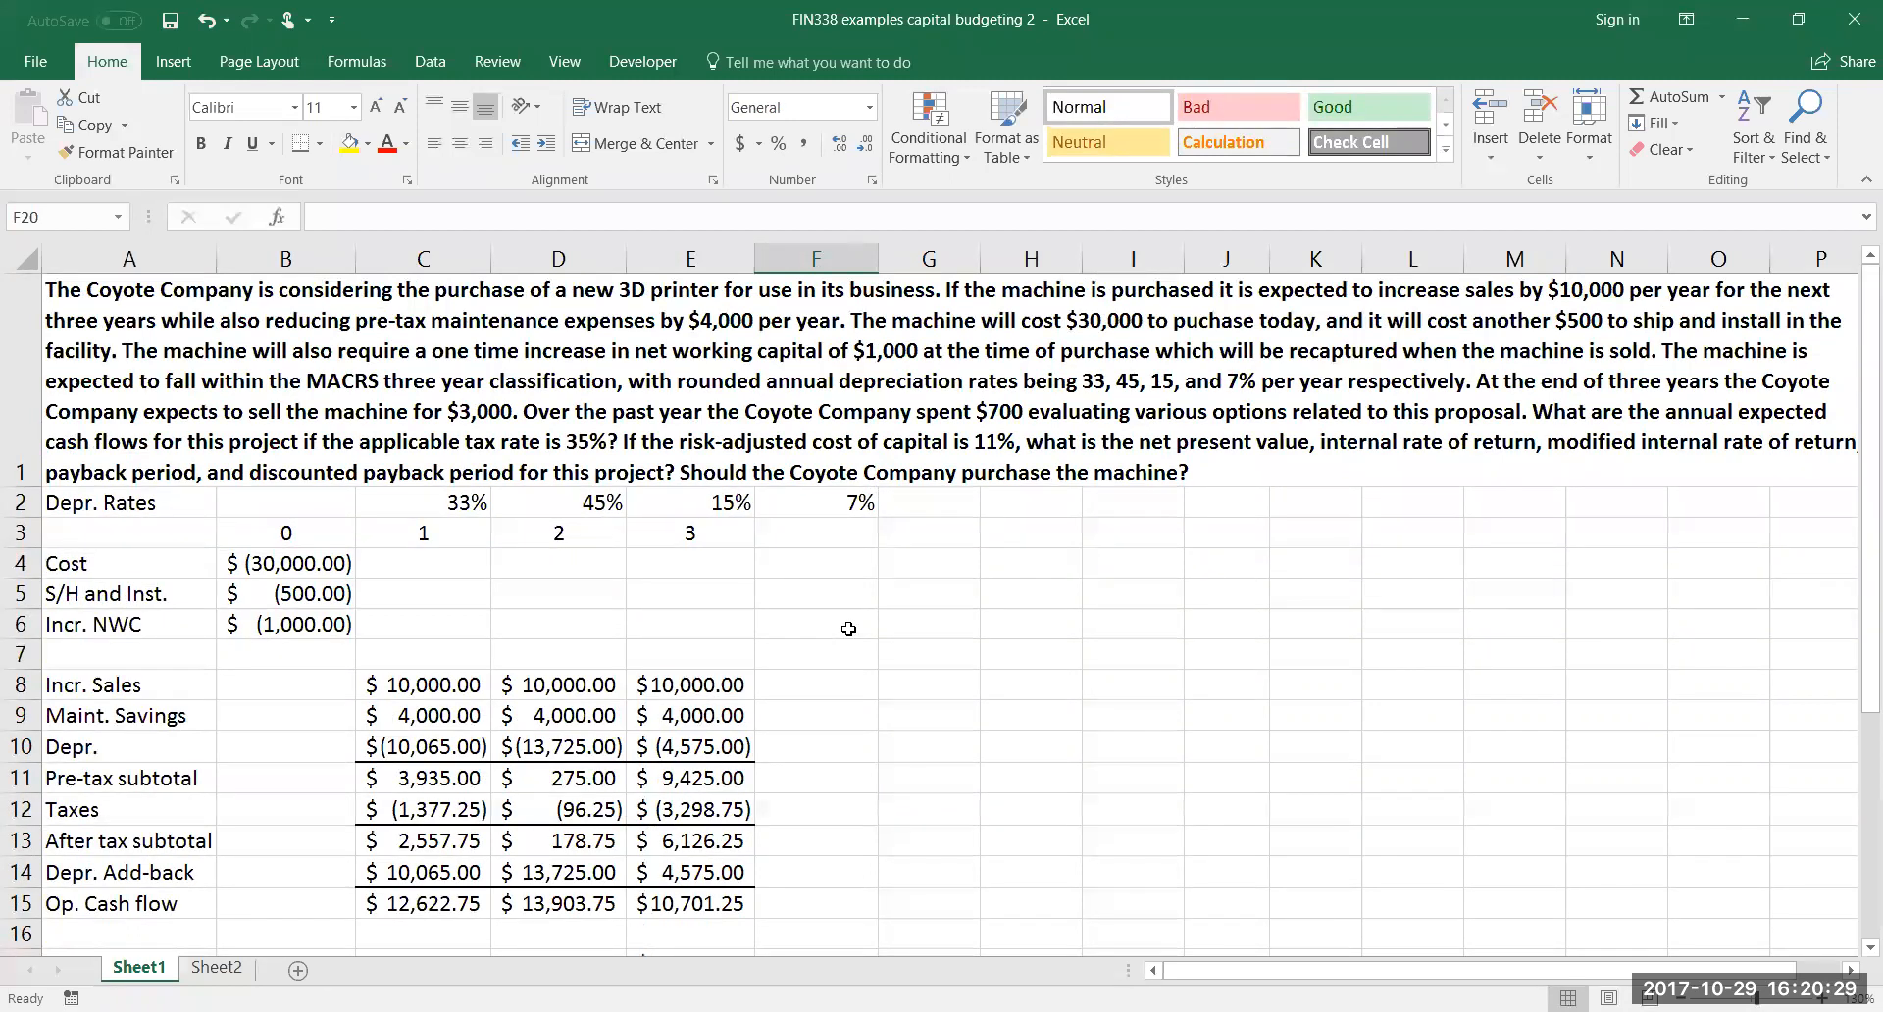
left_click(934, 569)
type("=")
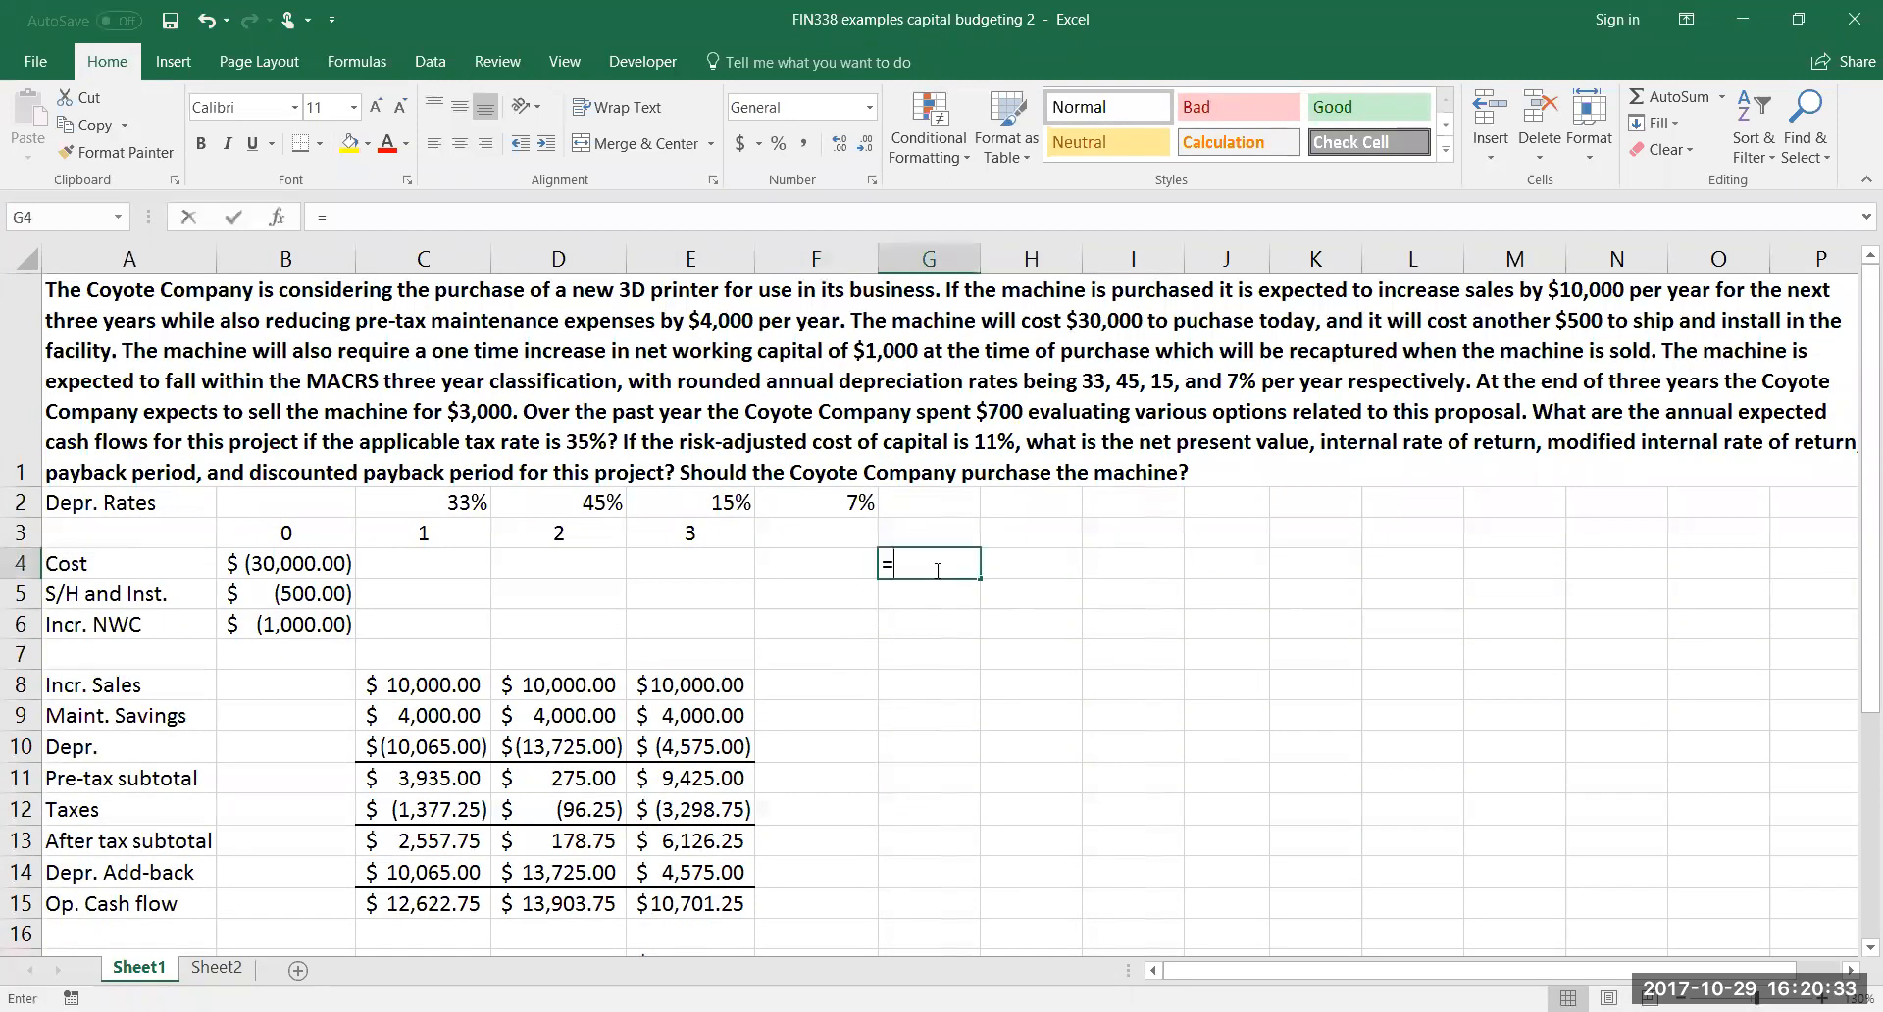
type(".07*")
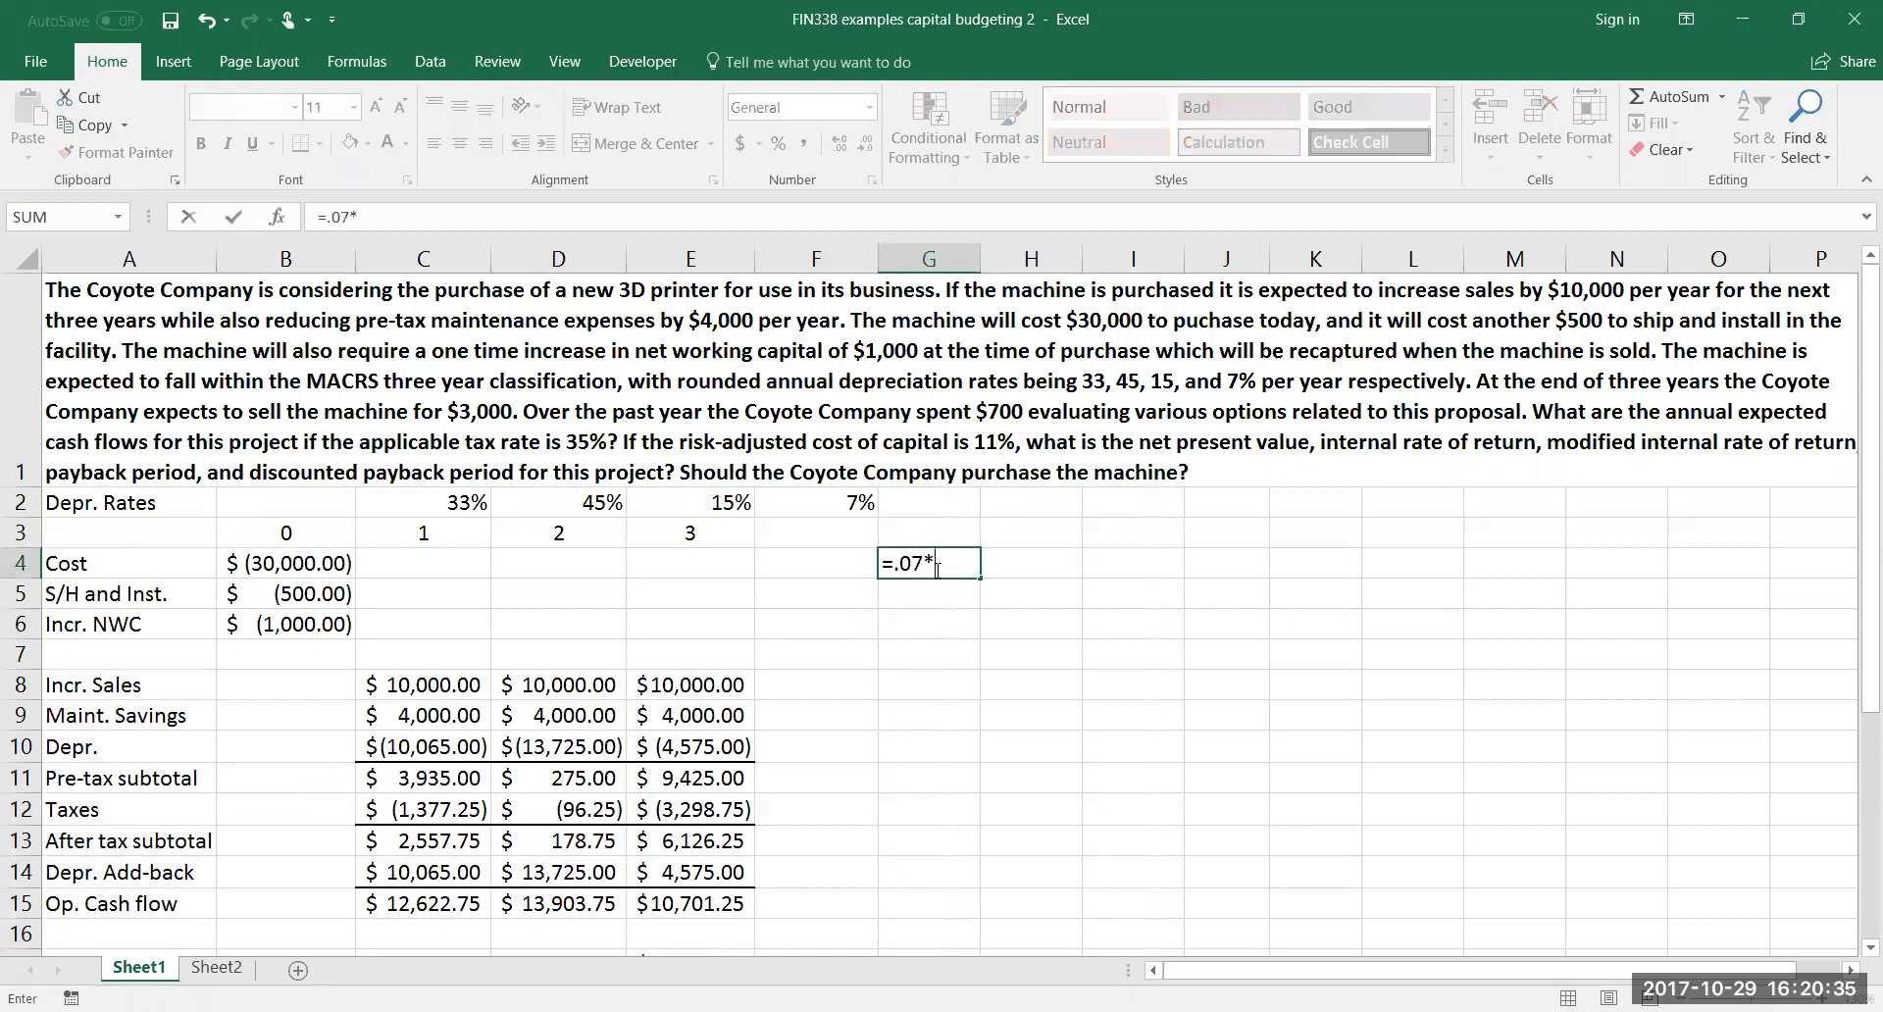
type("sum(")
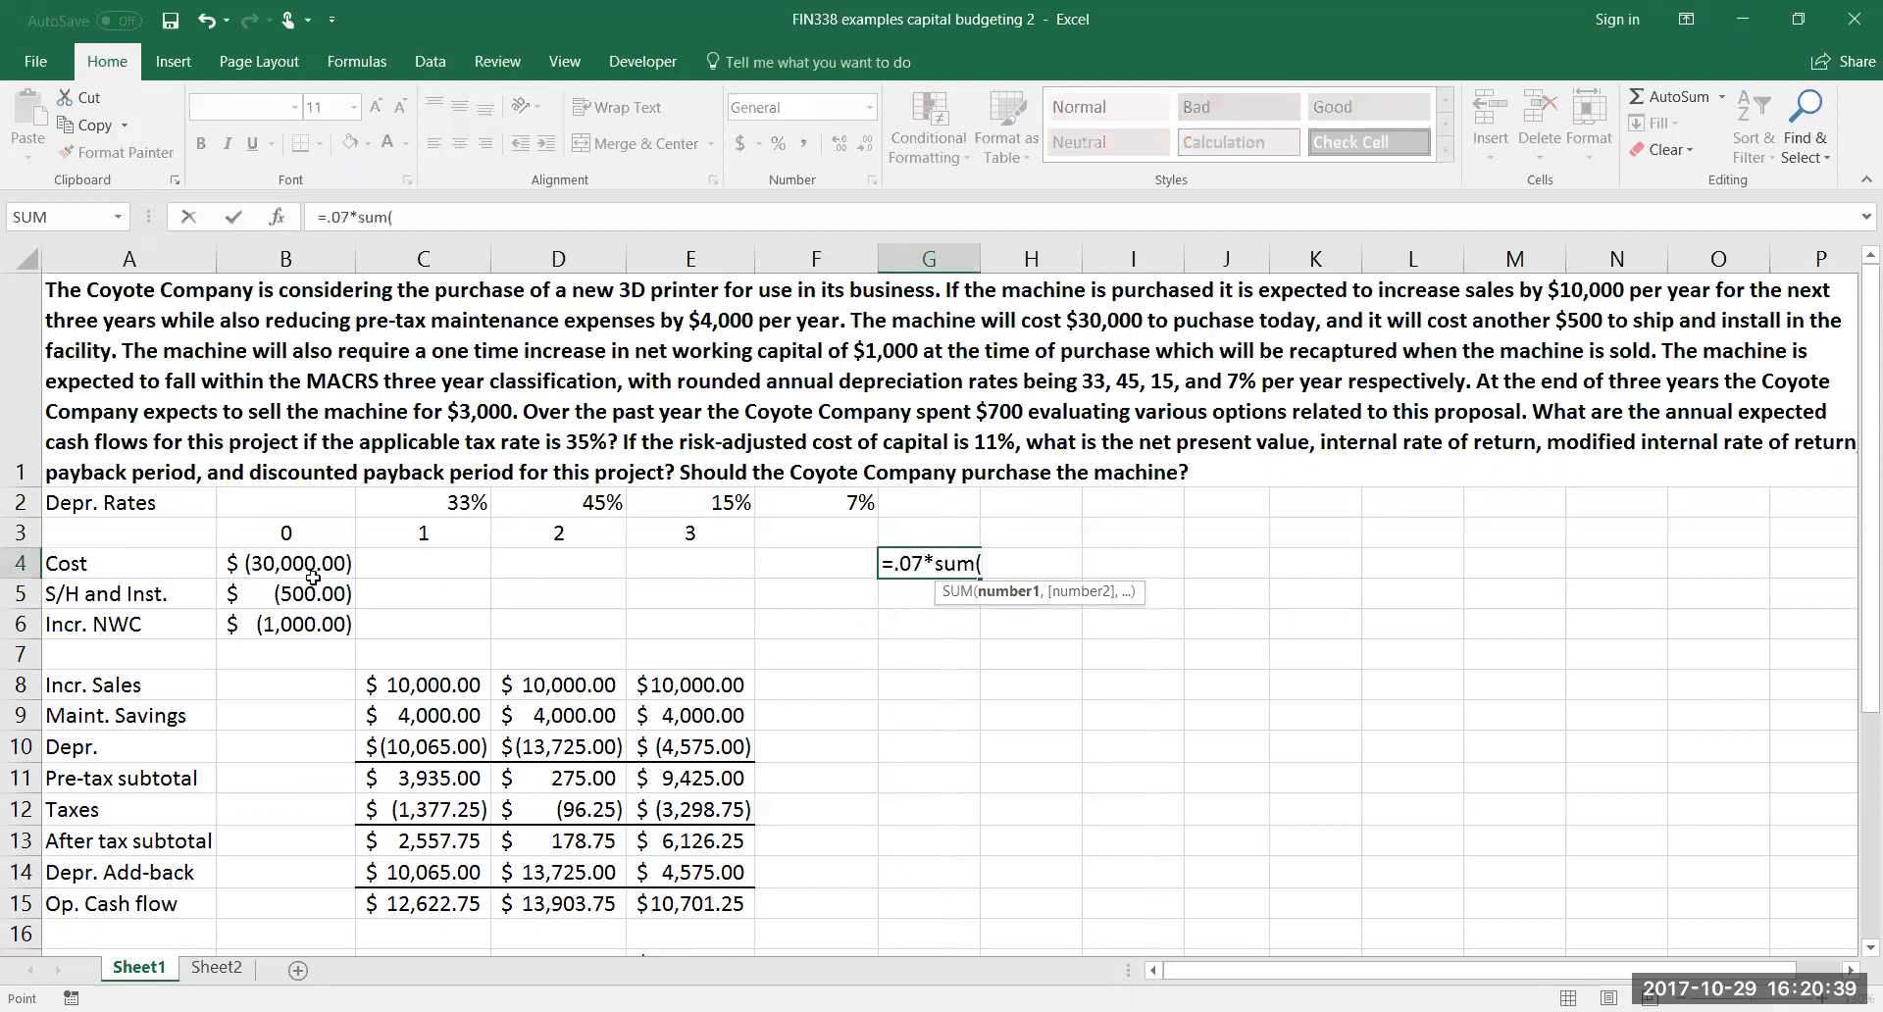
left_click_drag(313, 577, 312, 594)
type(")")
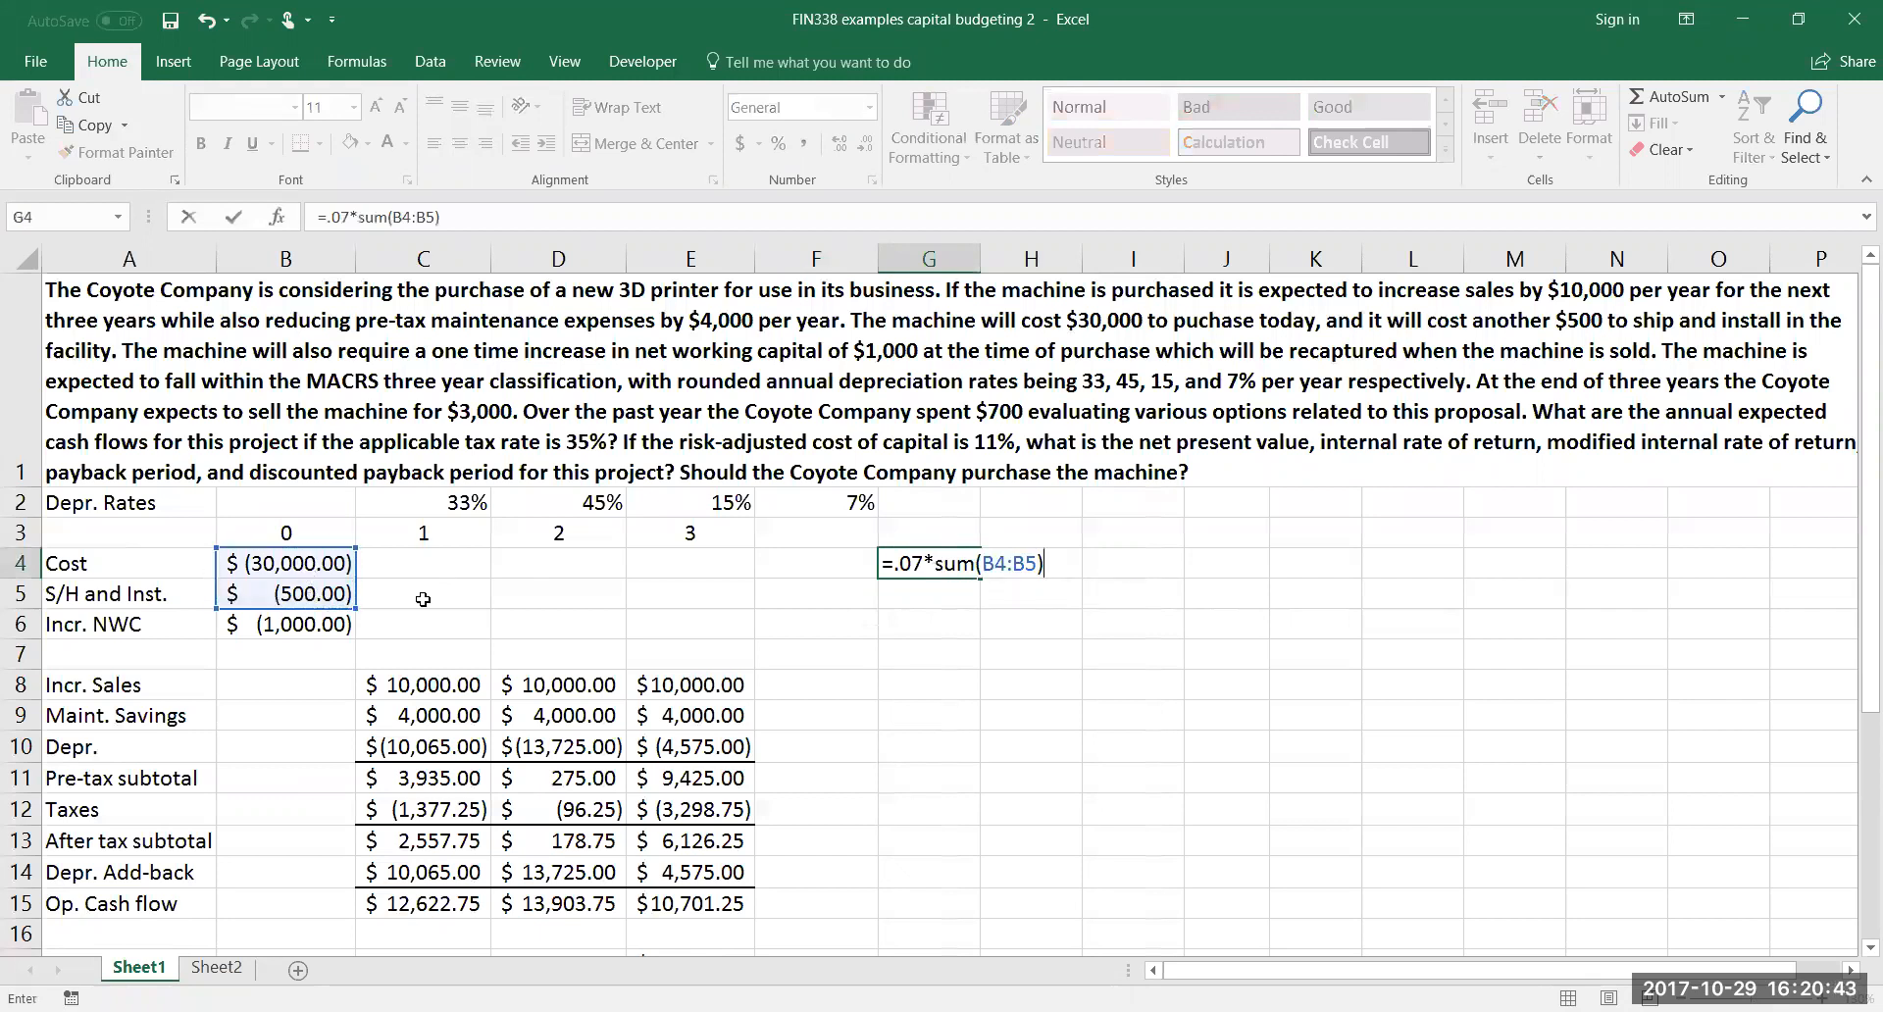
left_click(893, 563)
type("-")
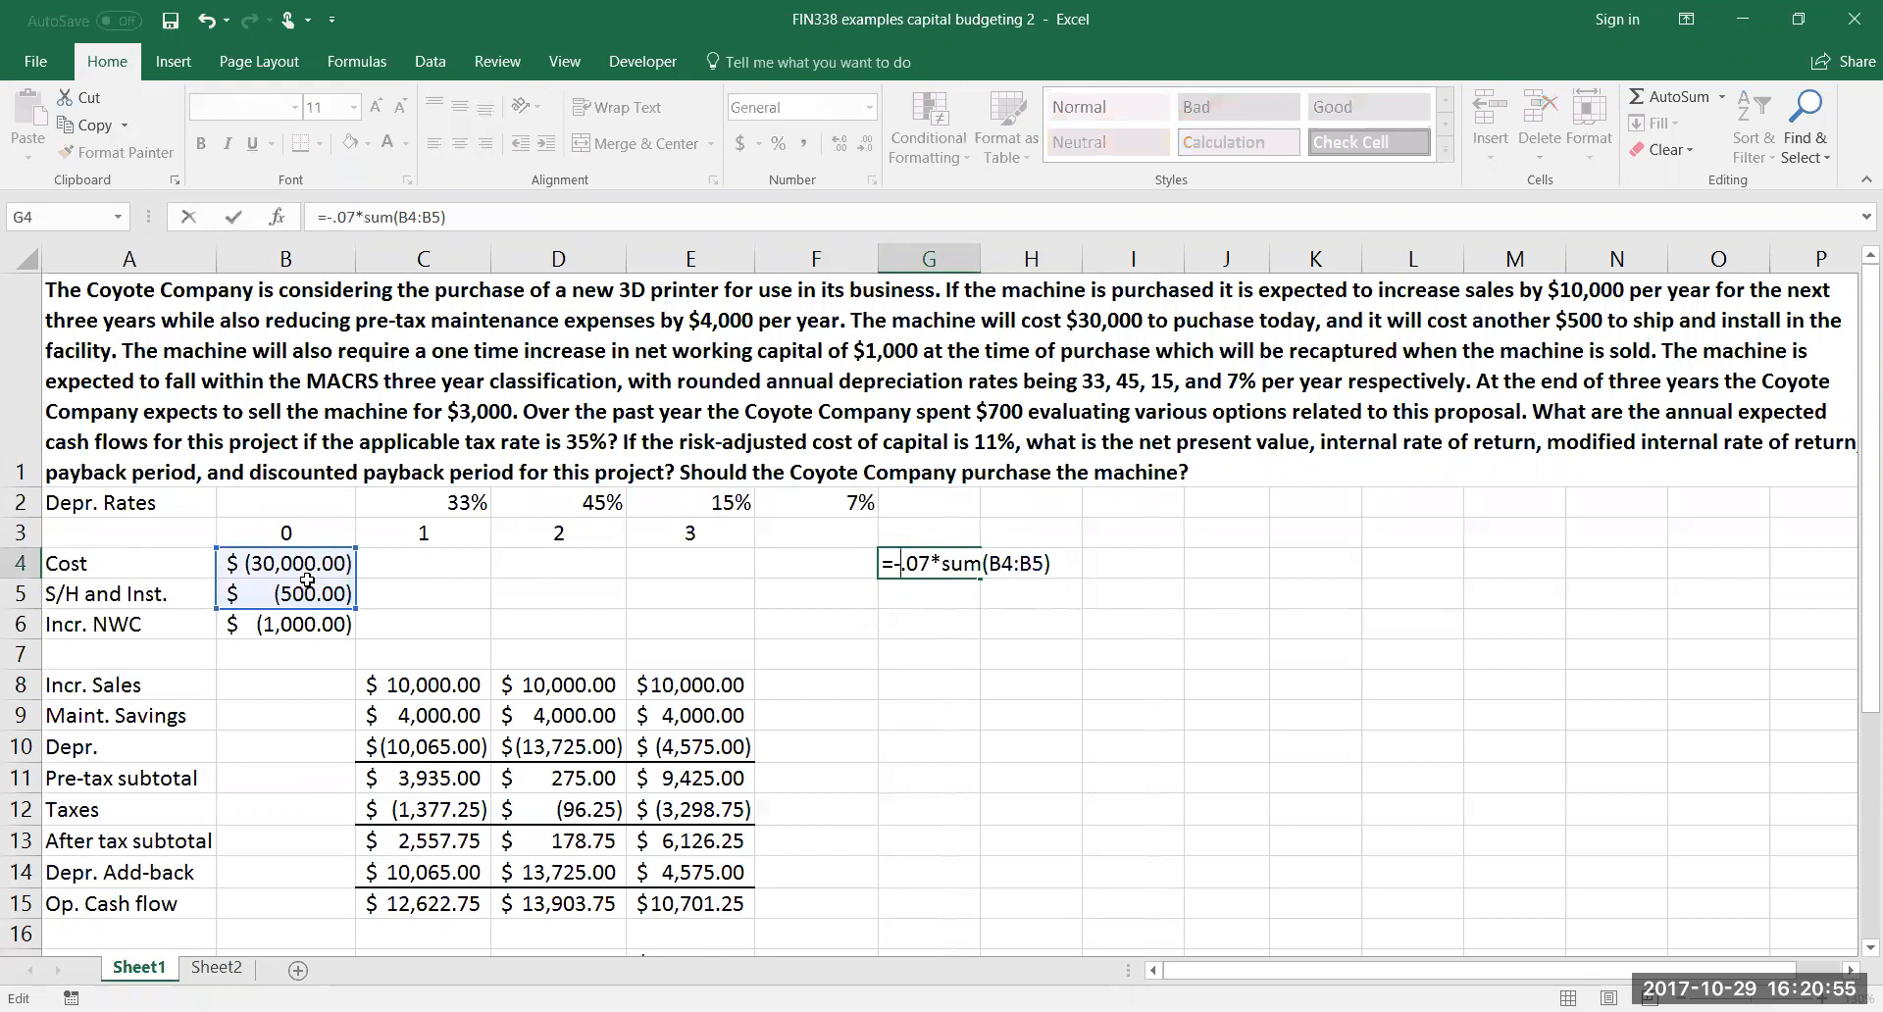
key("Return")
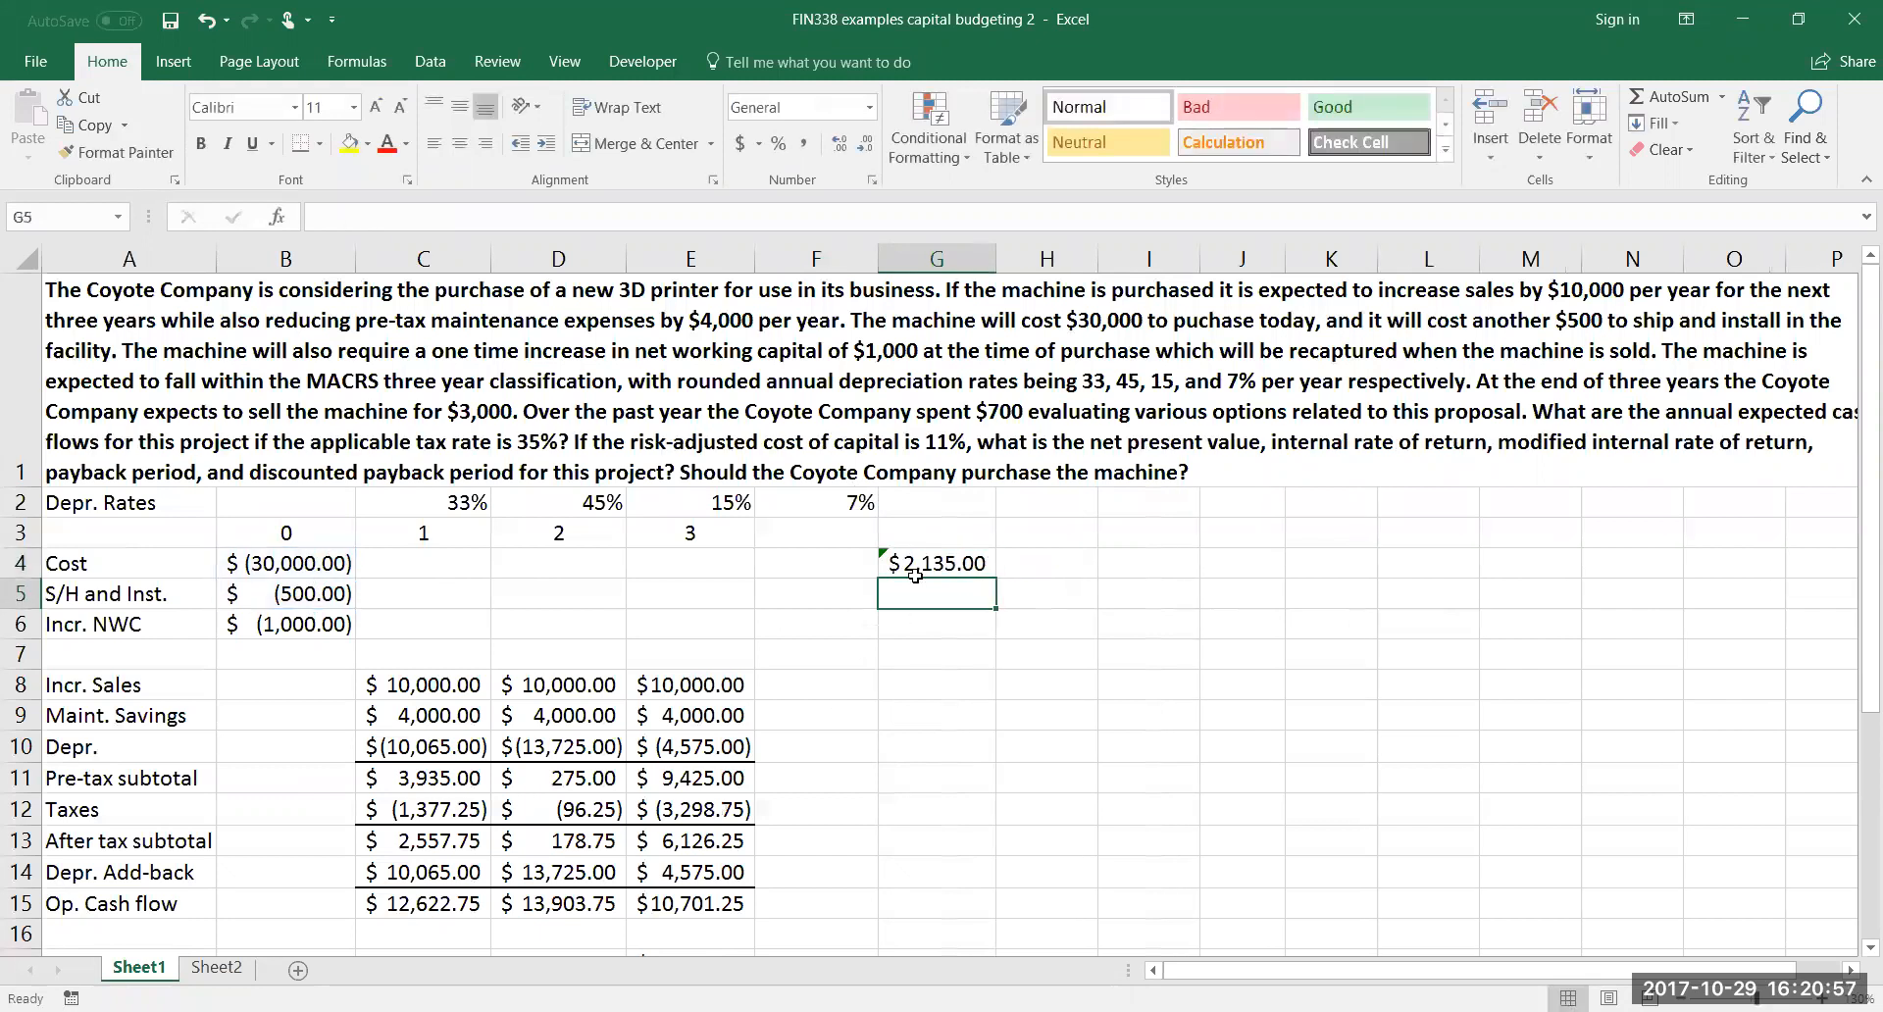
Compare the cross-check amount in G4 with the equipment's book value in E20
scroll(717, 803, "down", 1)
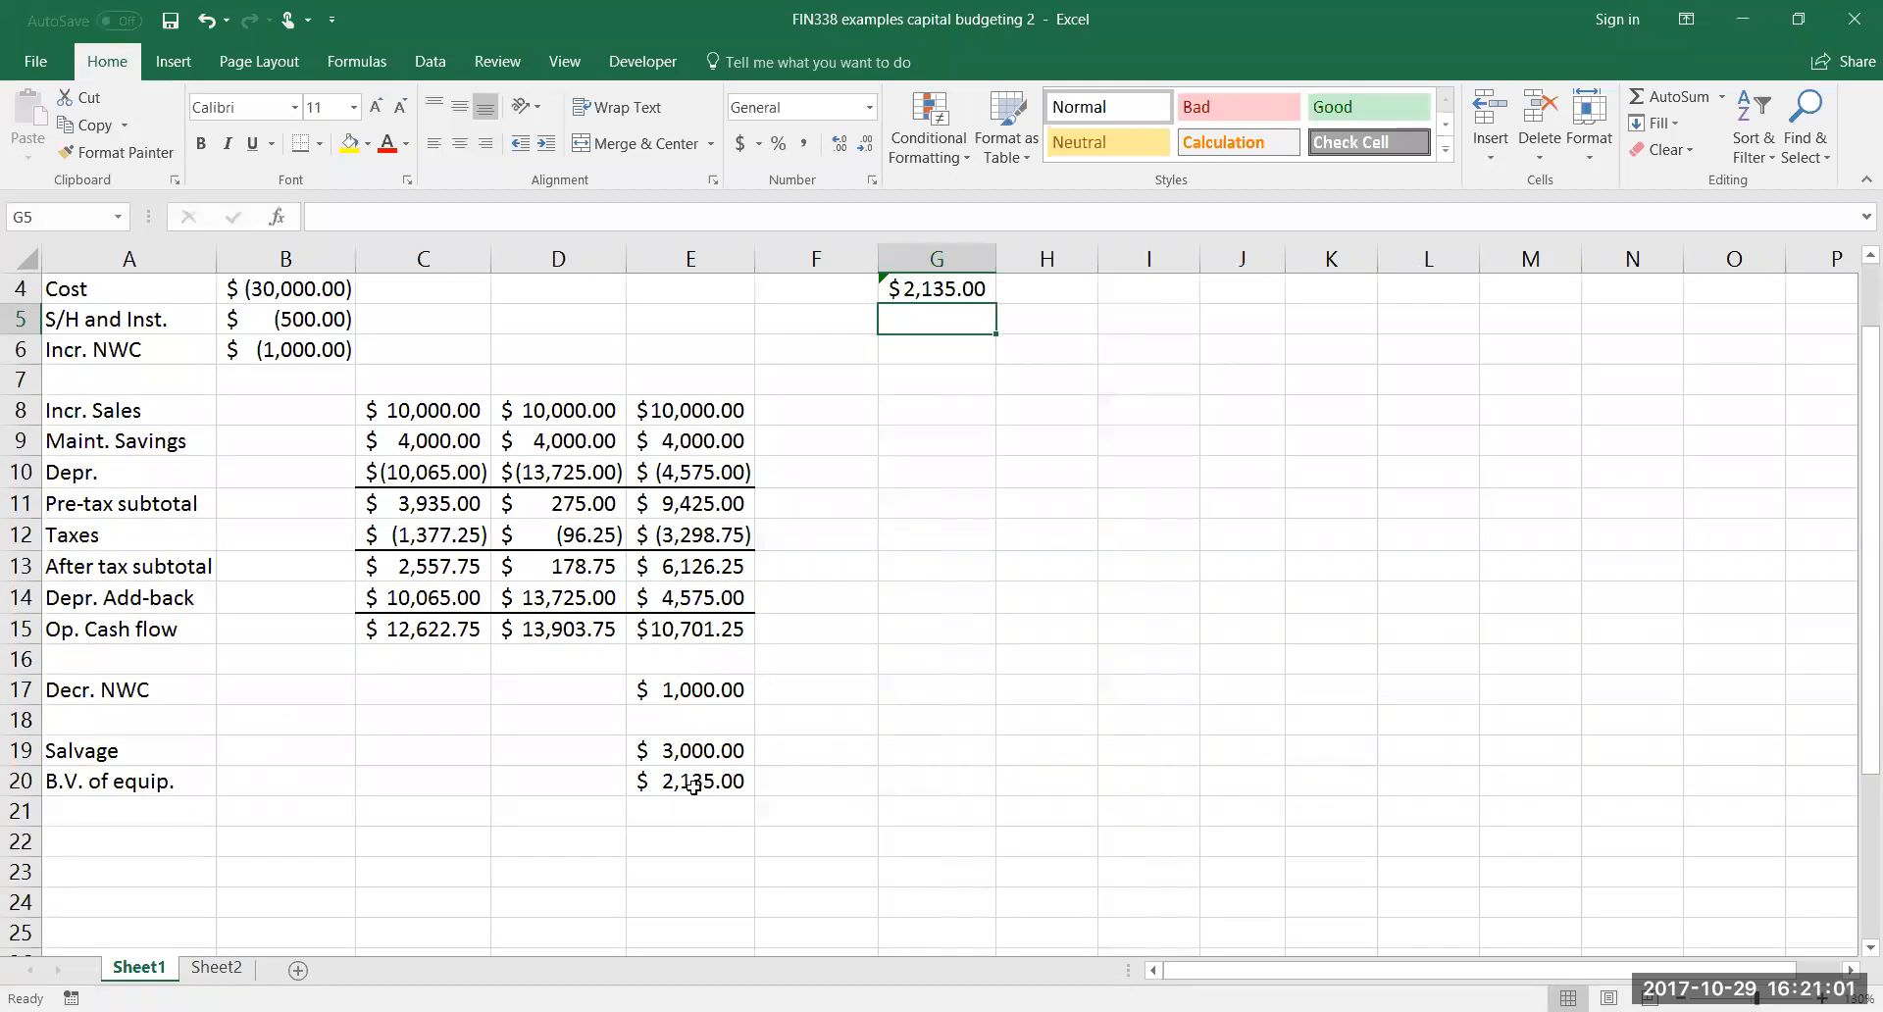
scroll(873, 627, "up", 1)
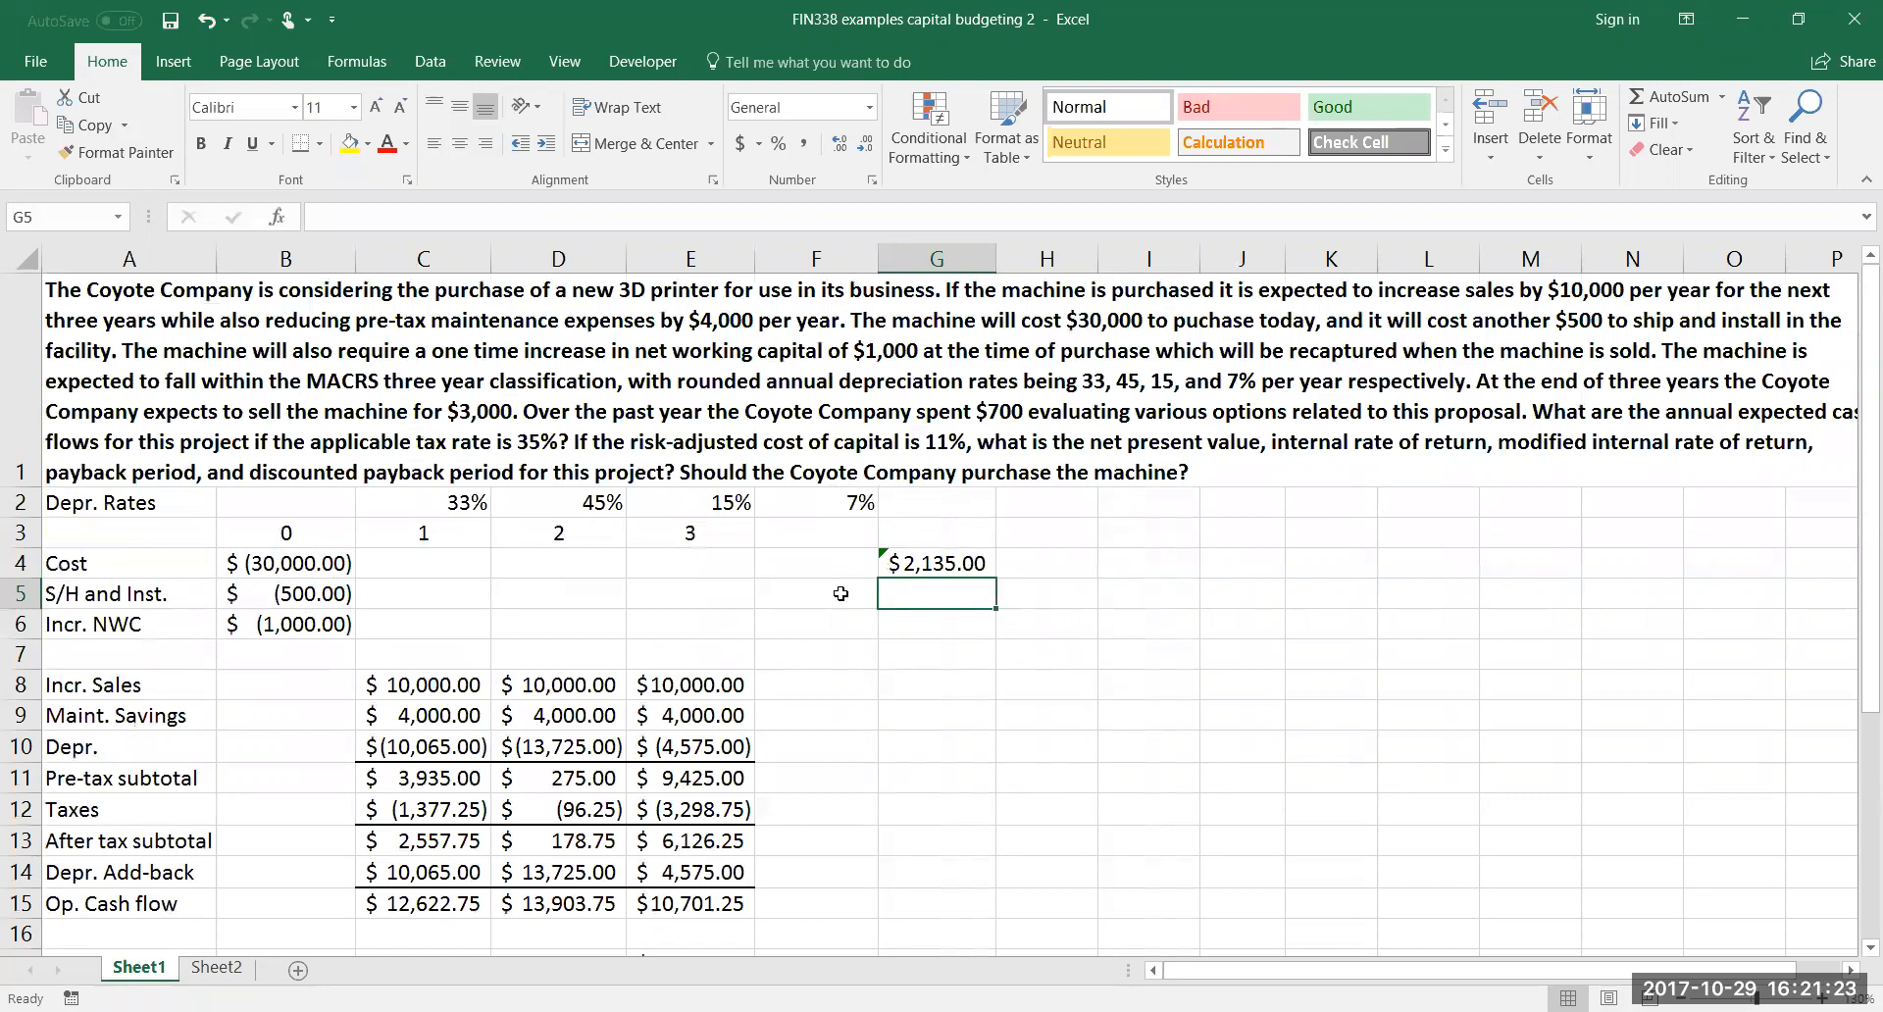
scroll(715, 770, "down", 1)
scroll(741, 755, "up", 1)
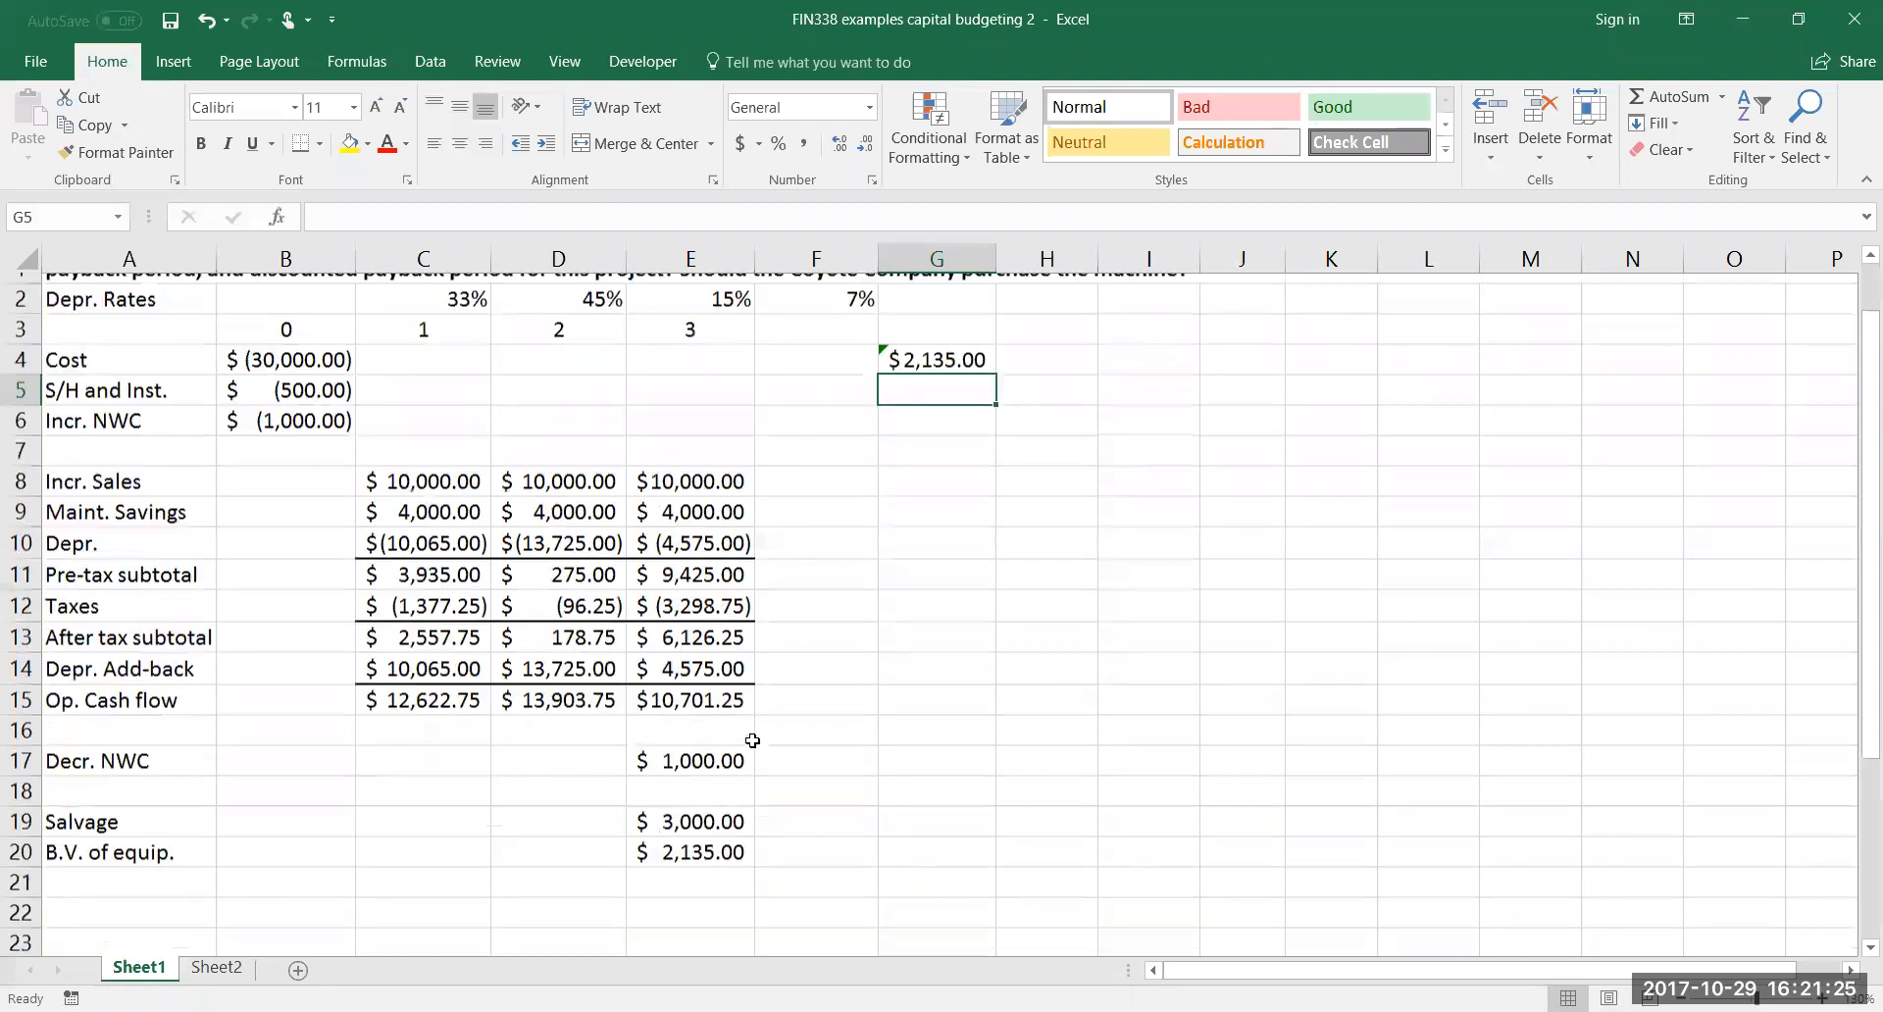
Clear the book value cross-check formula from G4
left_click_drag(873, 544, 975, 617)
key("Delete")
left_click(919, 686)
Label the row below the equipment's book value "Gain" in A21
scroll(693, 617, "down", 3)
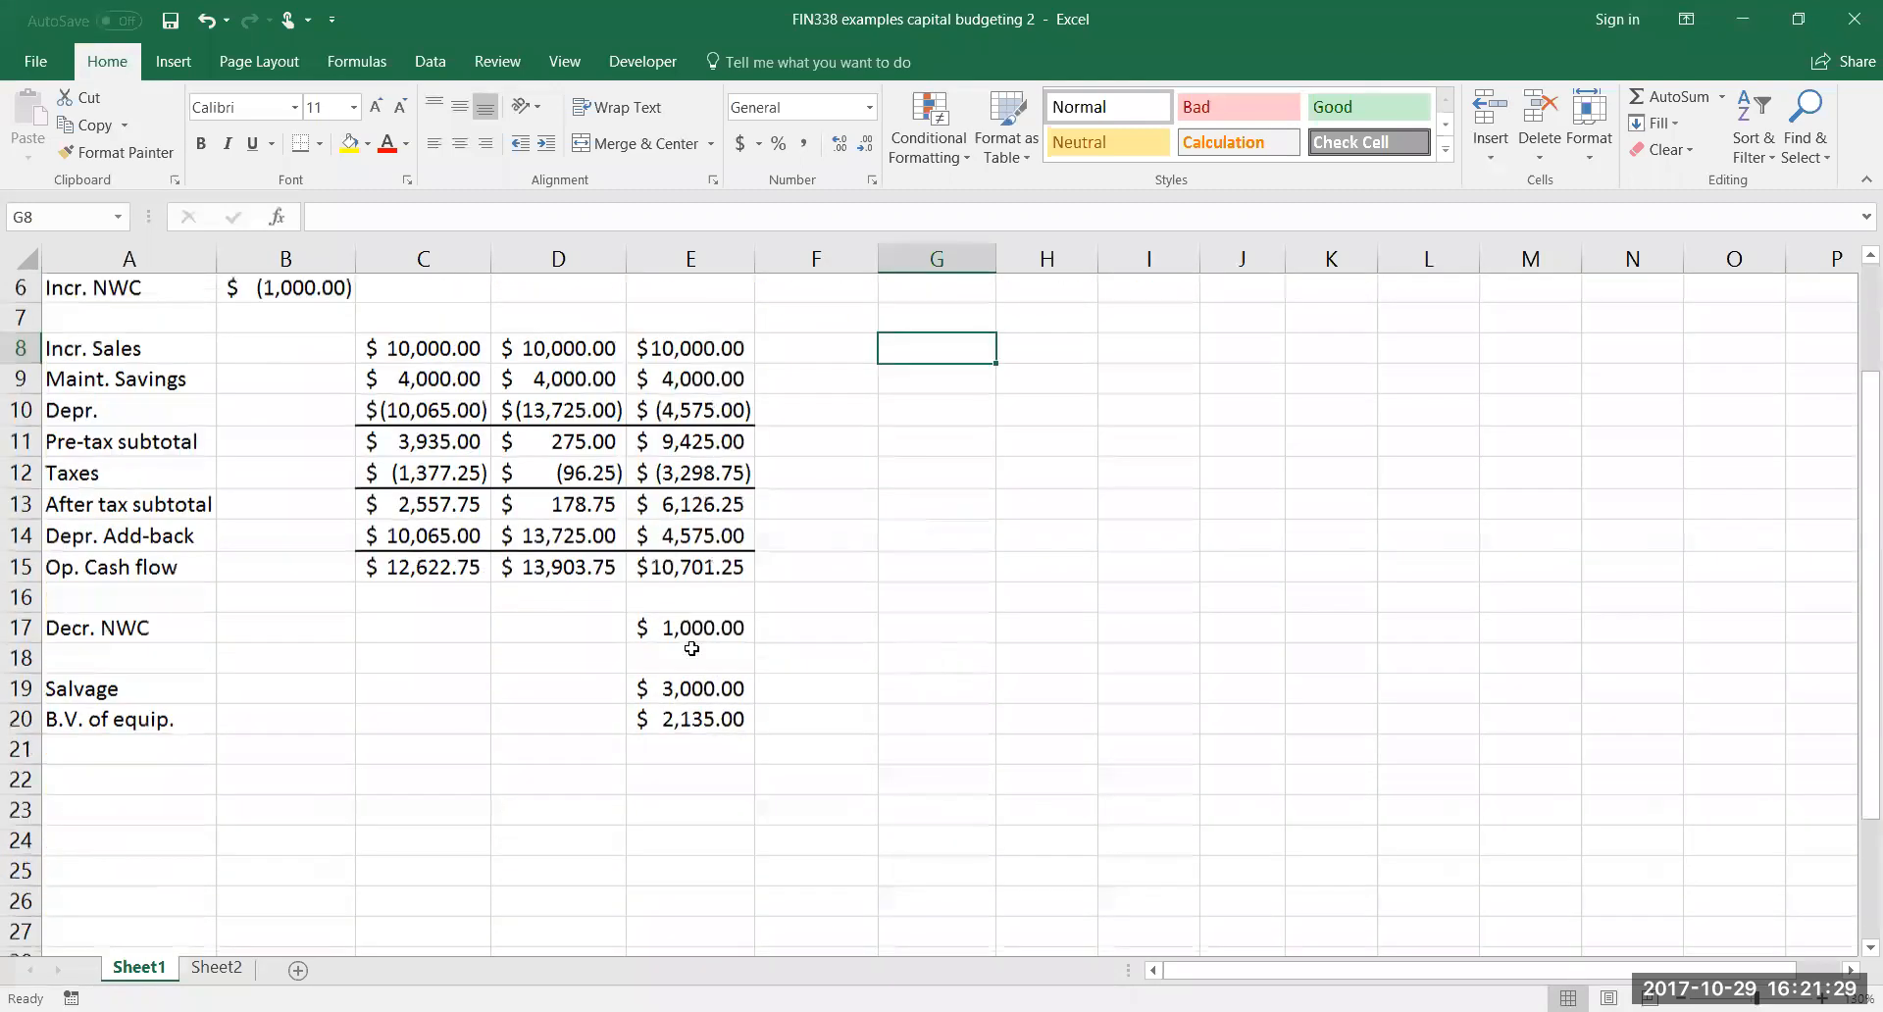
left_click(139, 631)
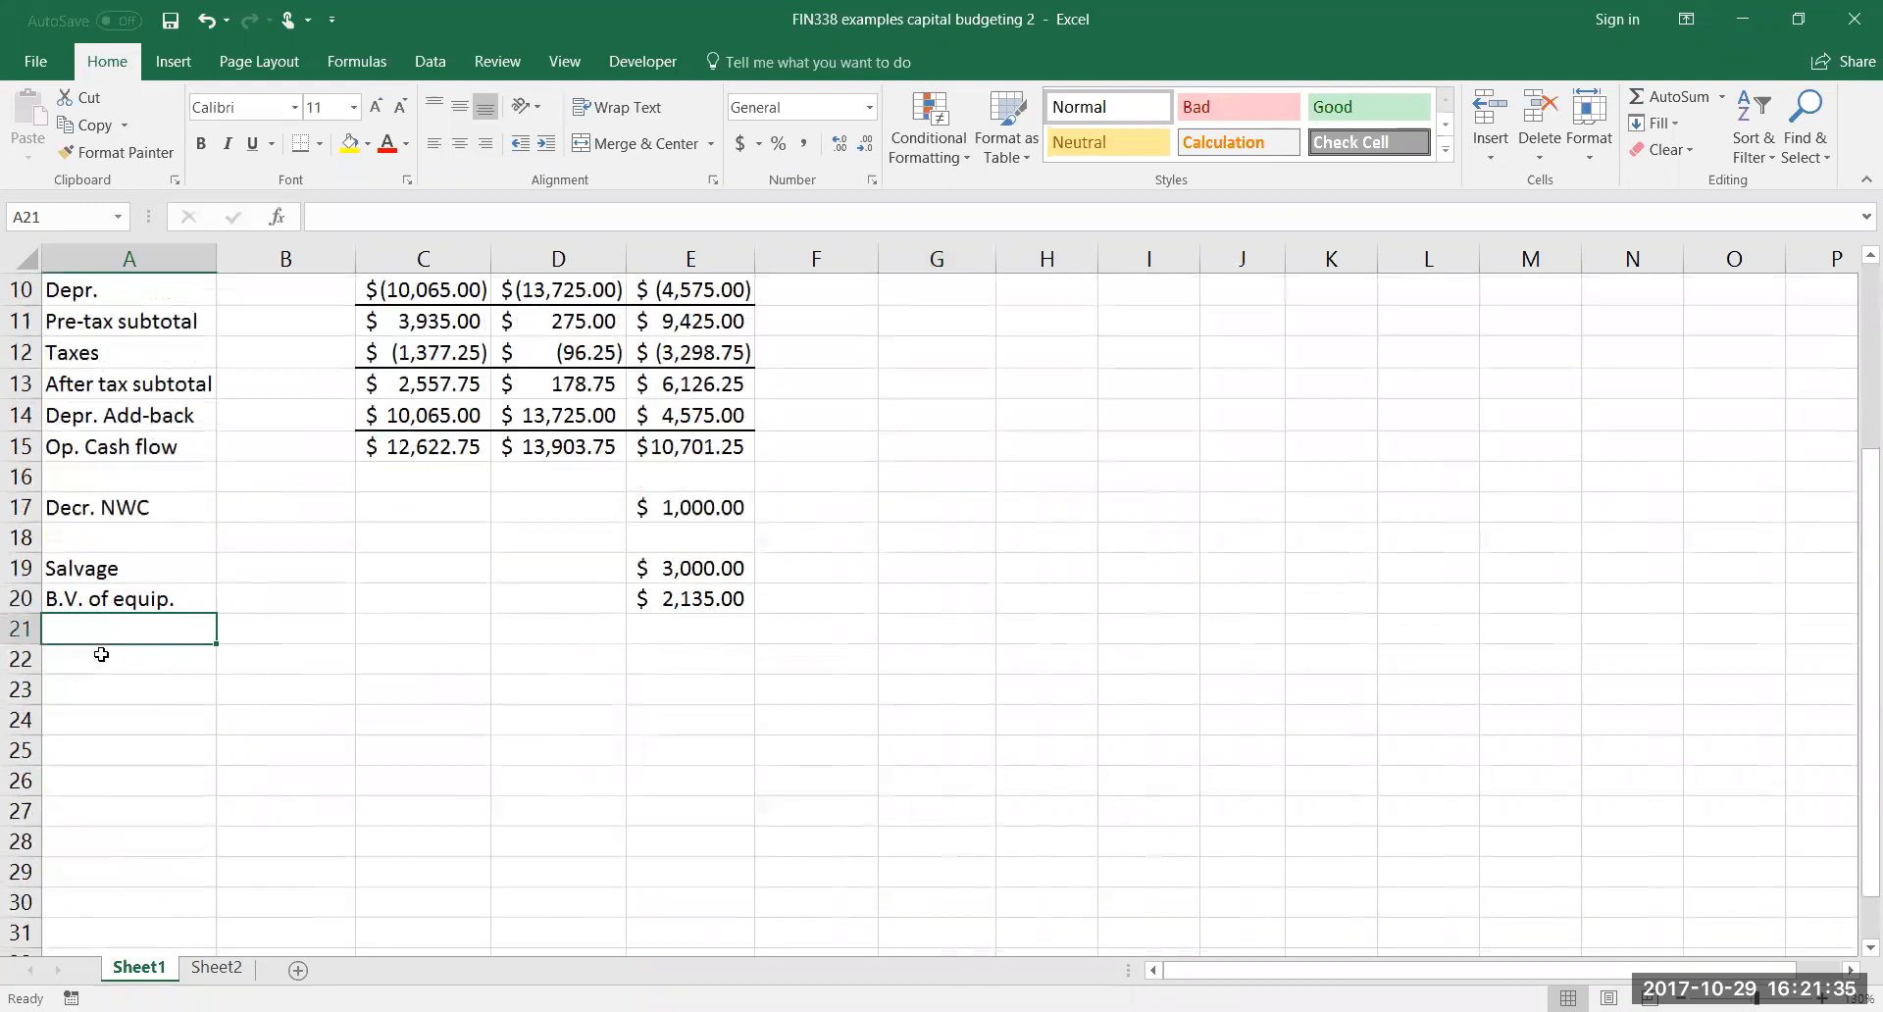
type("Gain")
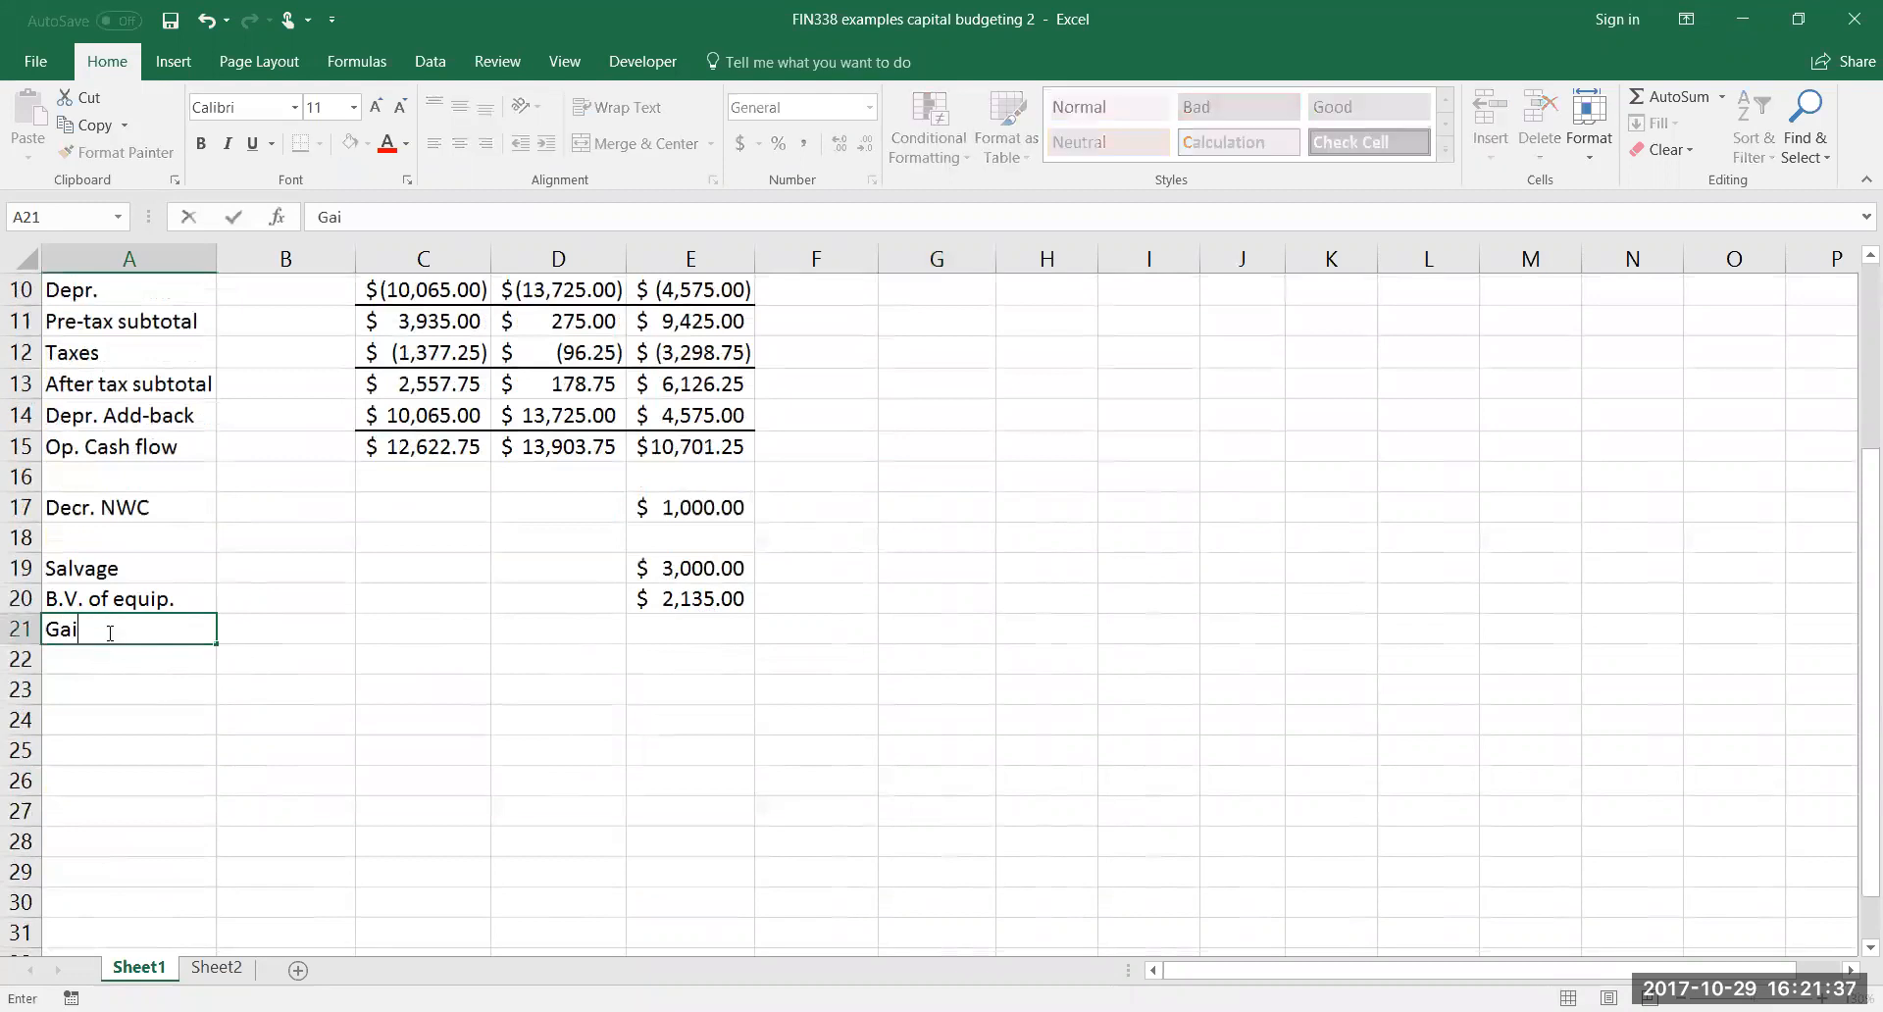
key("Tab")
key("Tab")
key("Tab")
key("Tab")
key("Tab")
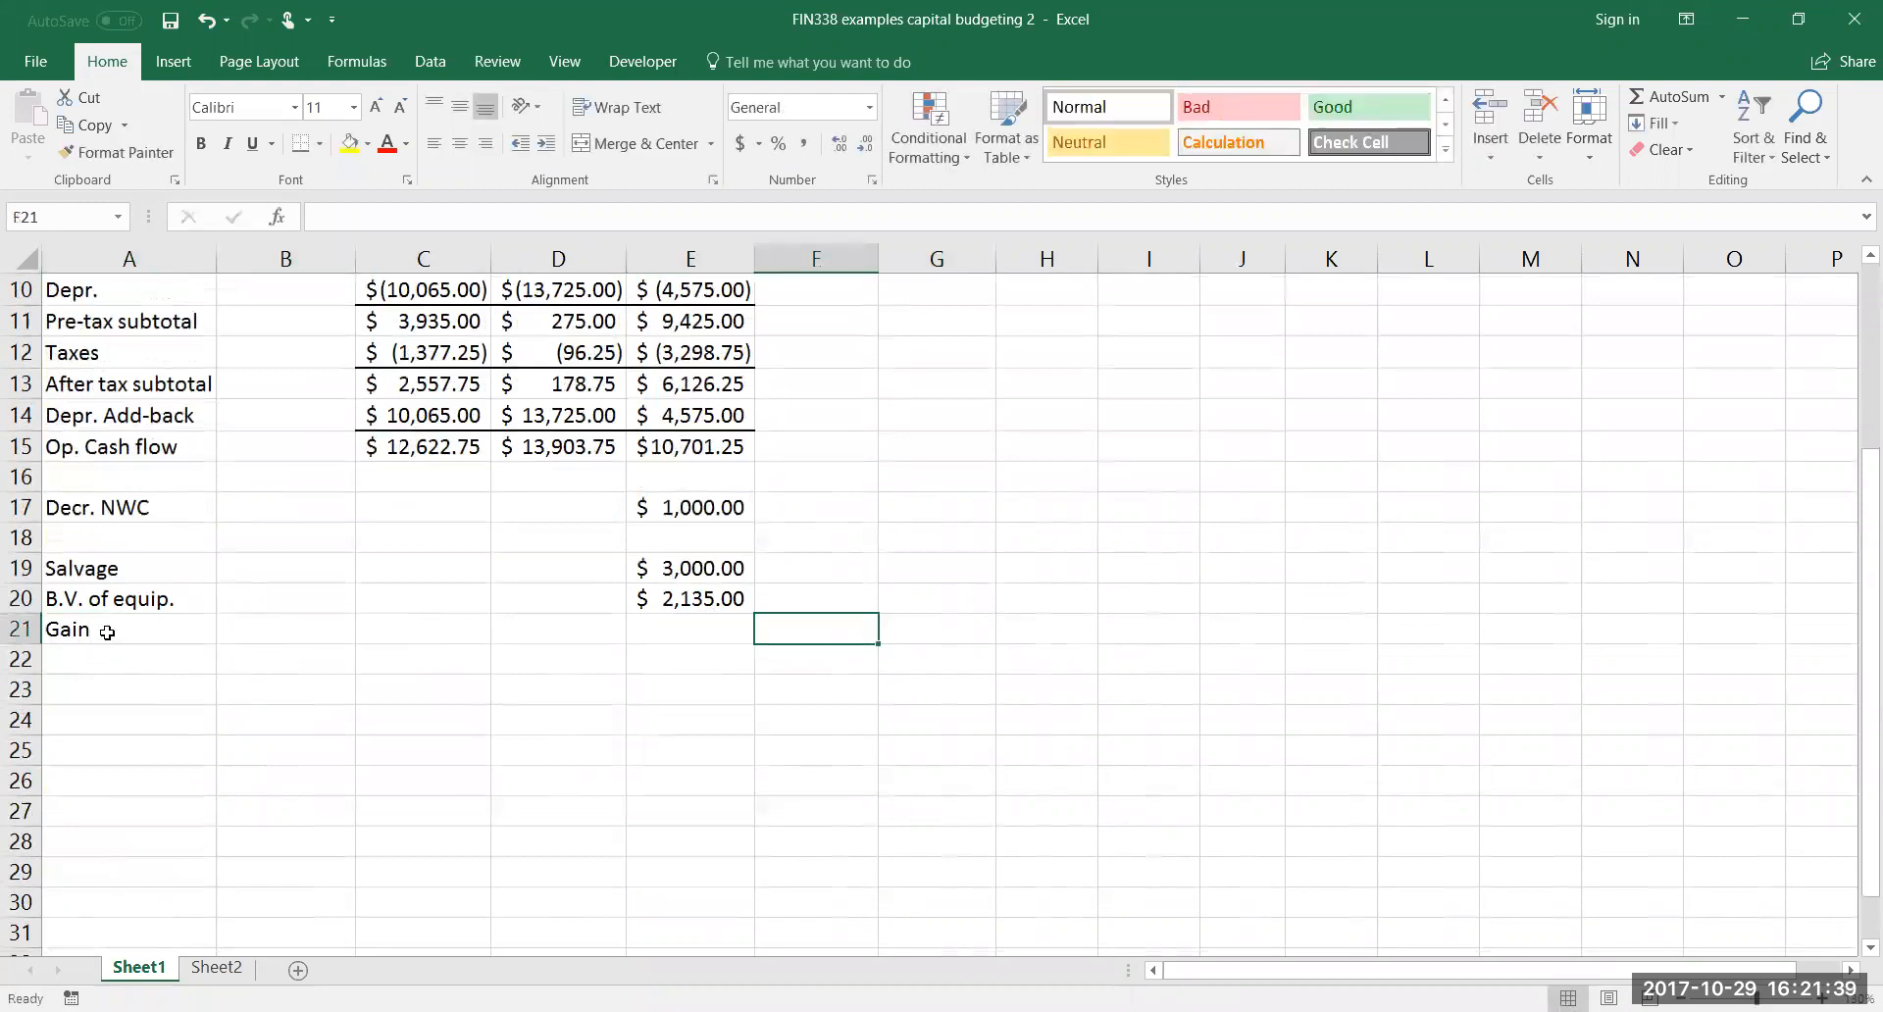
Calculate the gain on the sale in E21 as salvage minus book value with =E19-E20
key("Left")
type("=")
left_click(676, 568)
type("-")
left_click(705, 598)
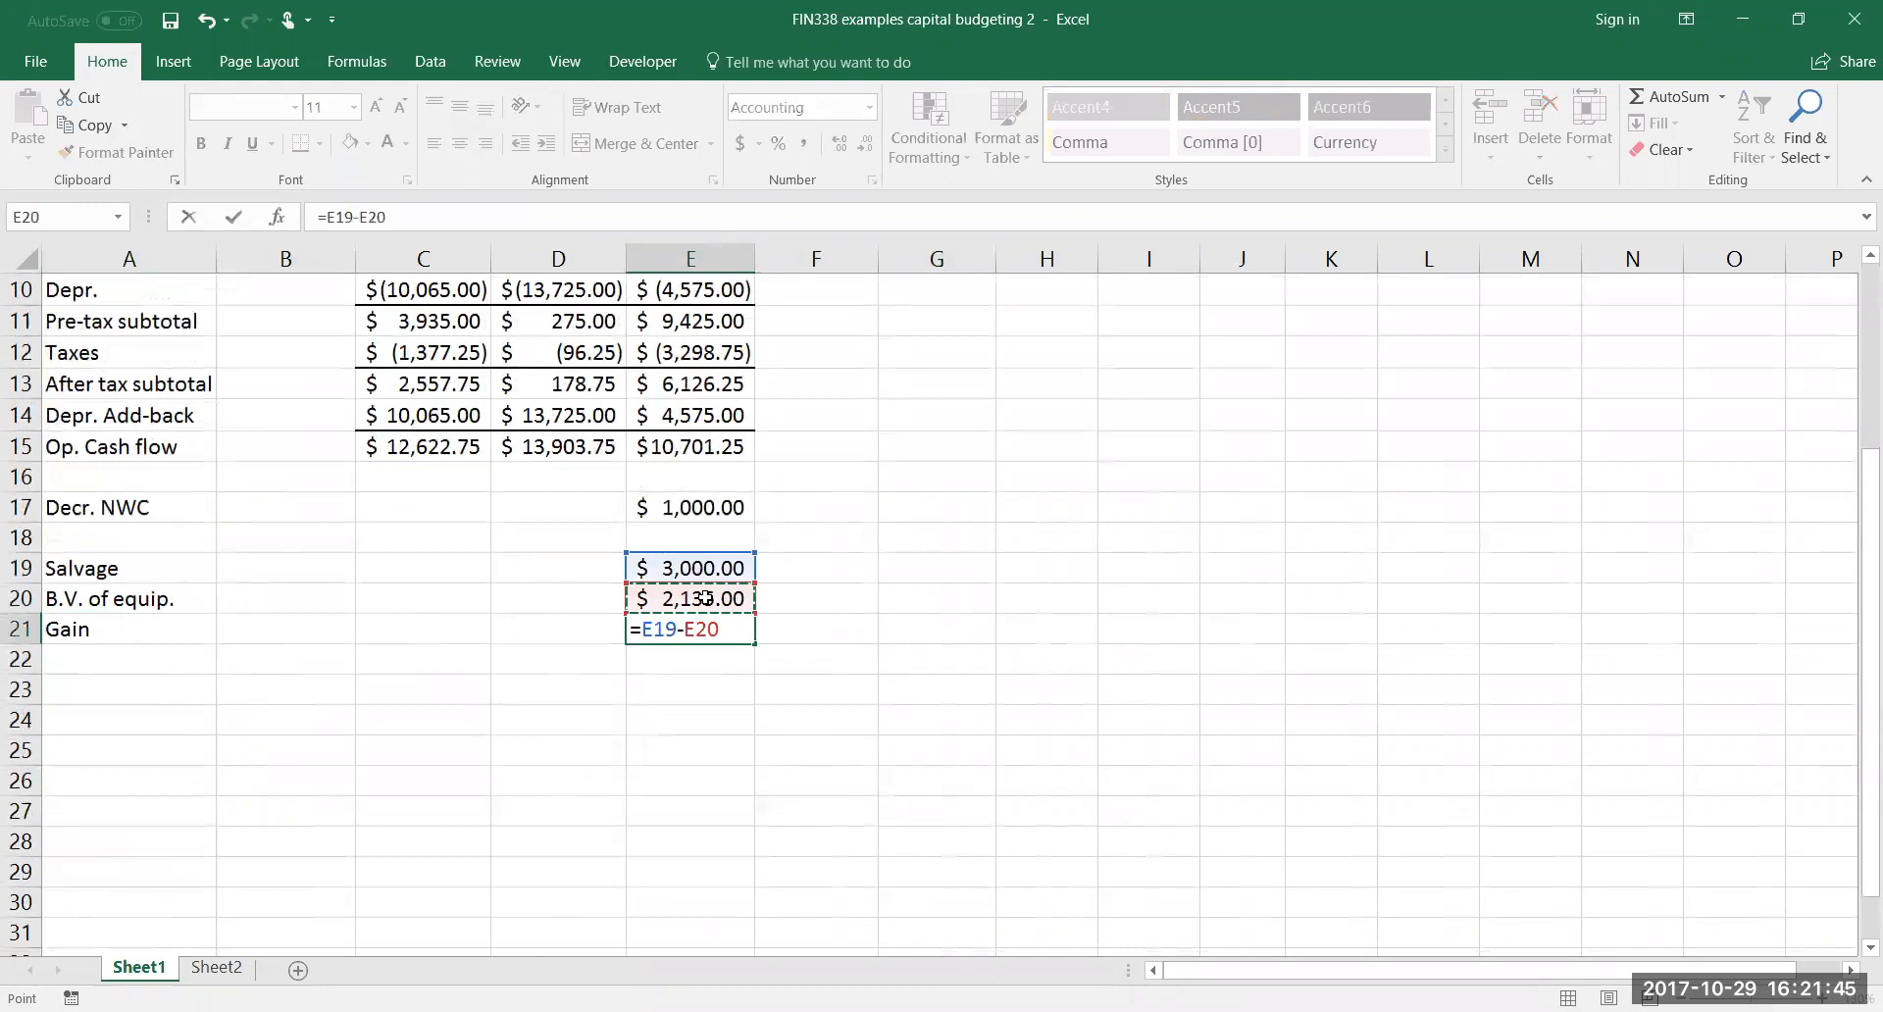
key("Return")
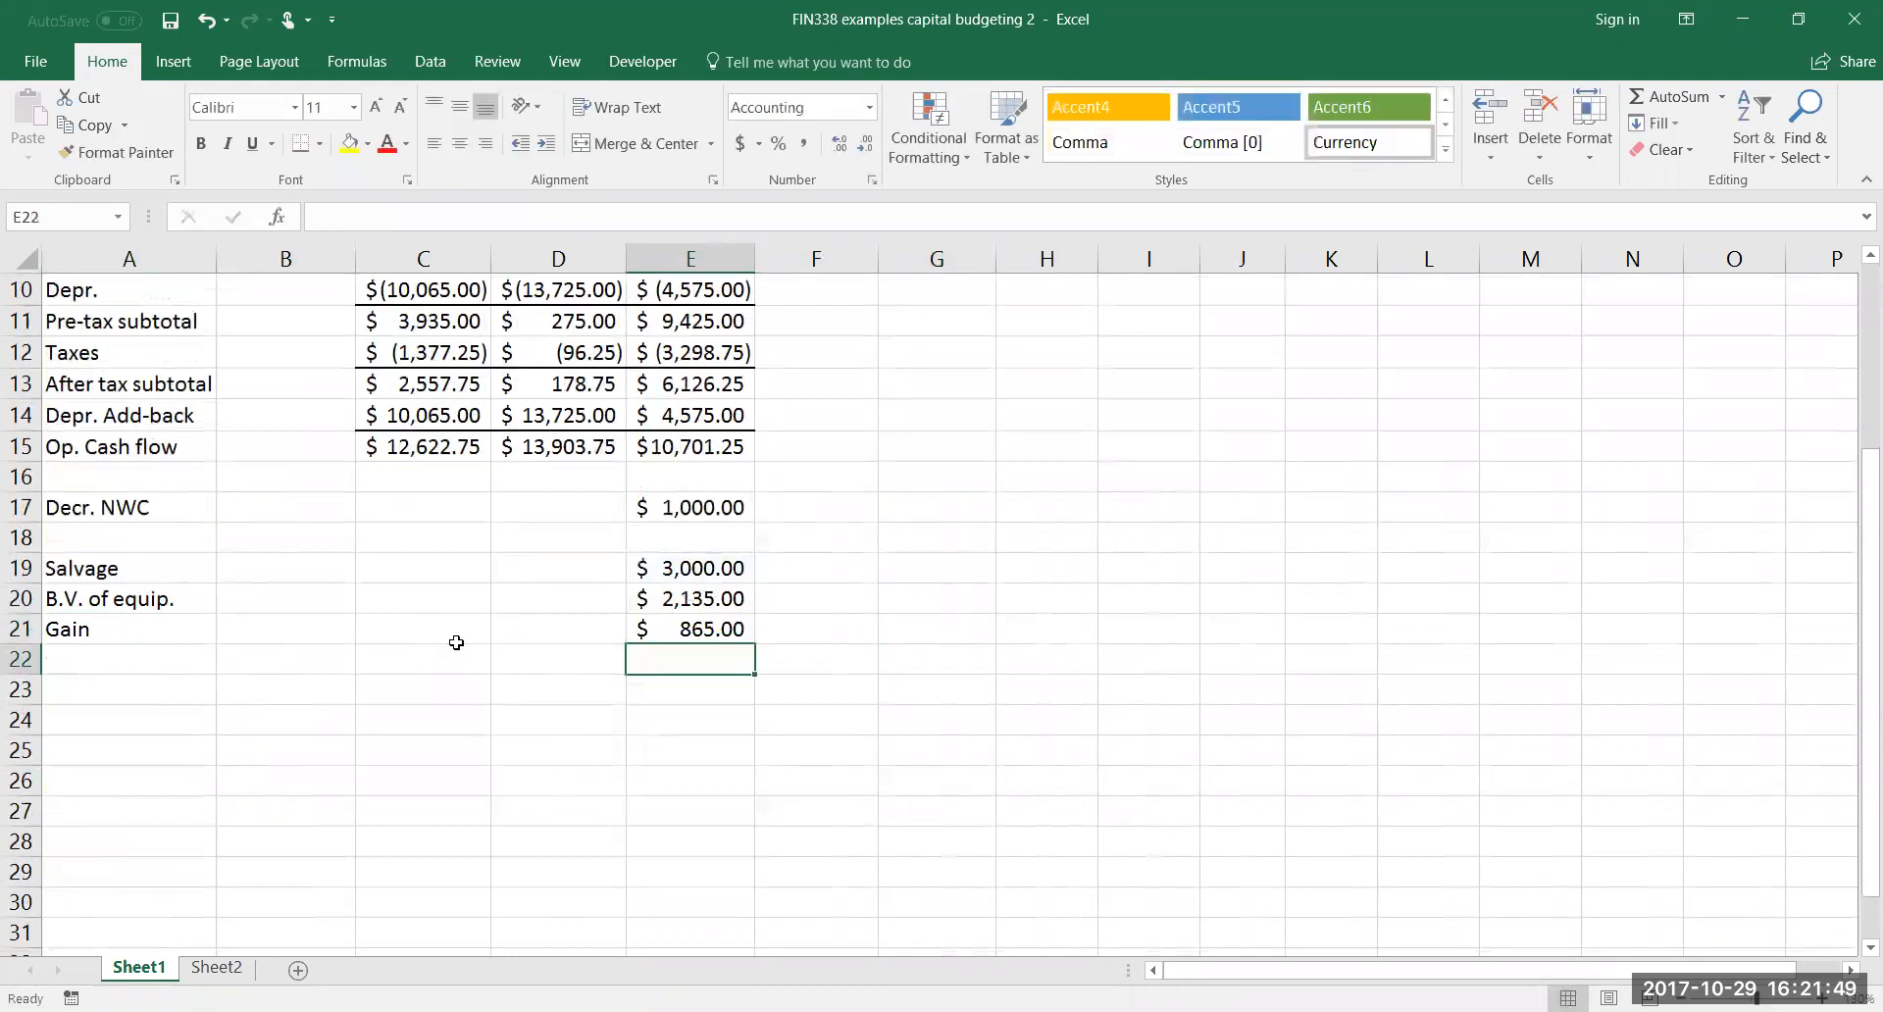
Label the row below the gain "Taxes" in A22
left_click(175, 656)
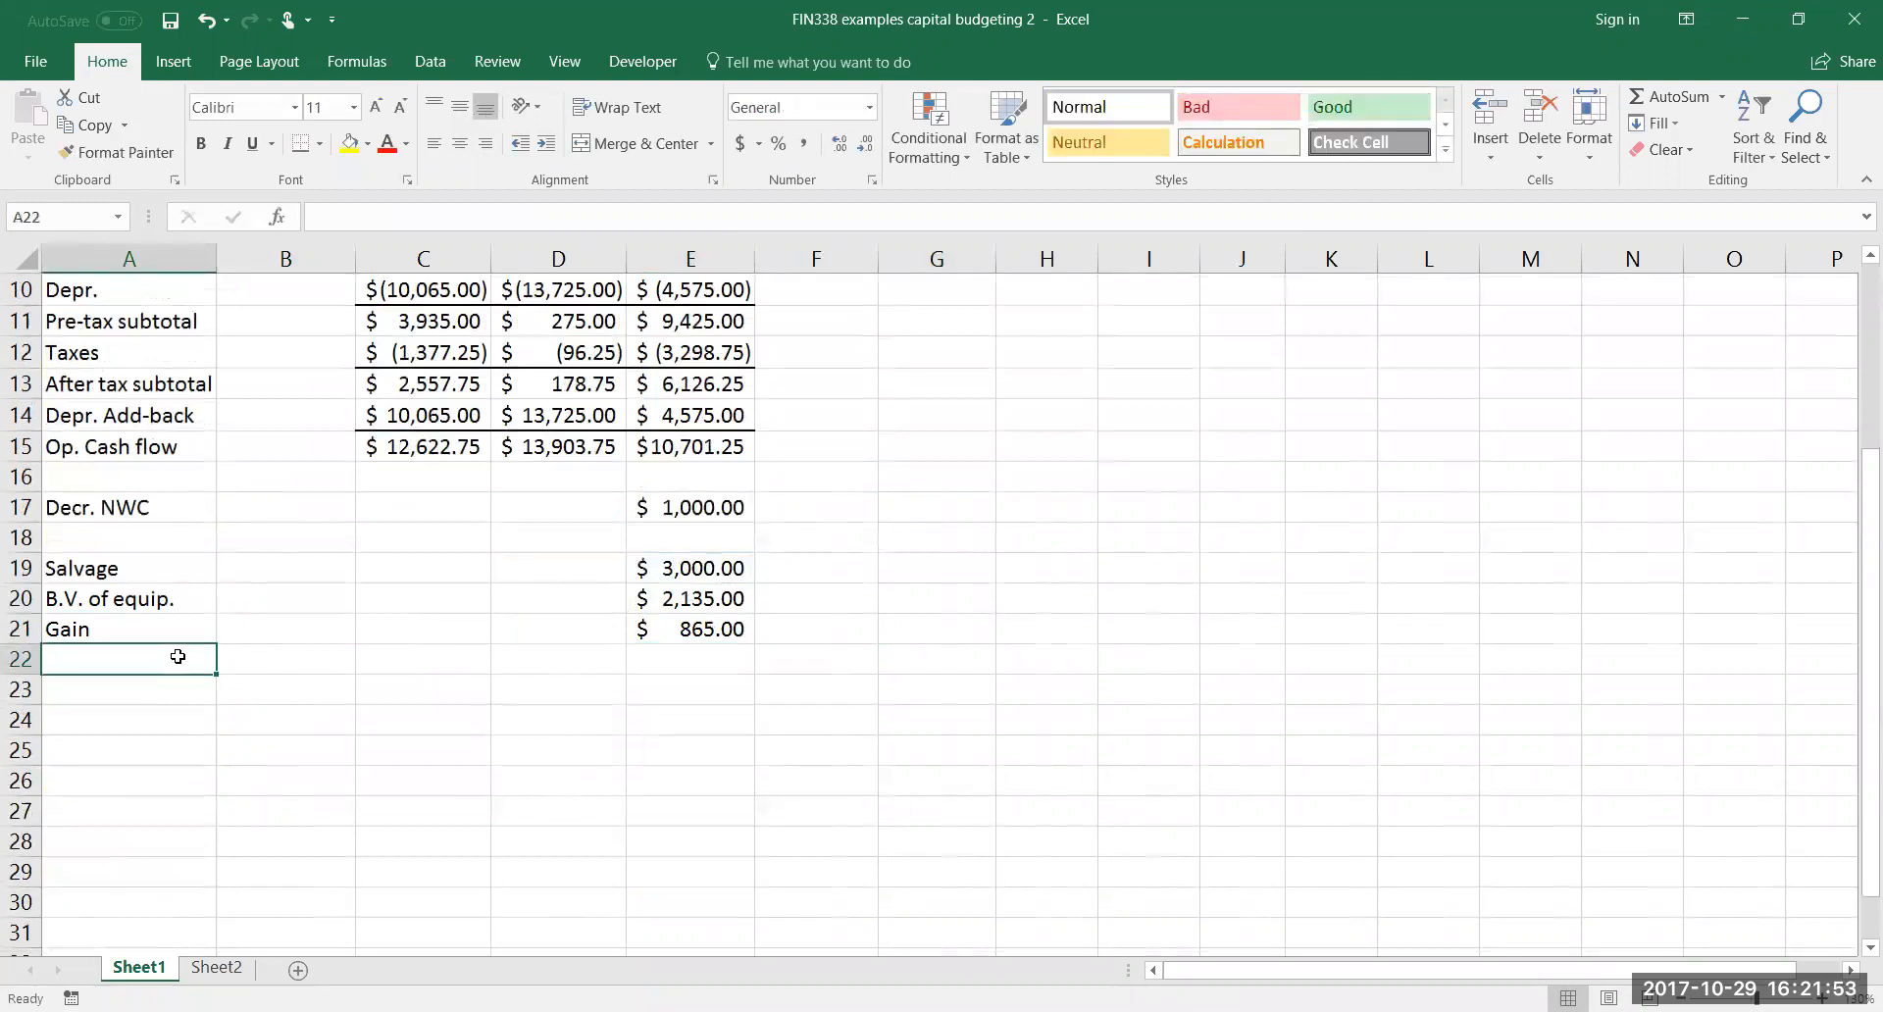
type("Taxes")
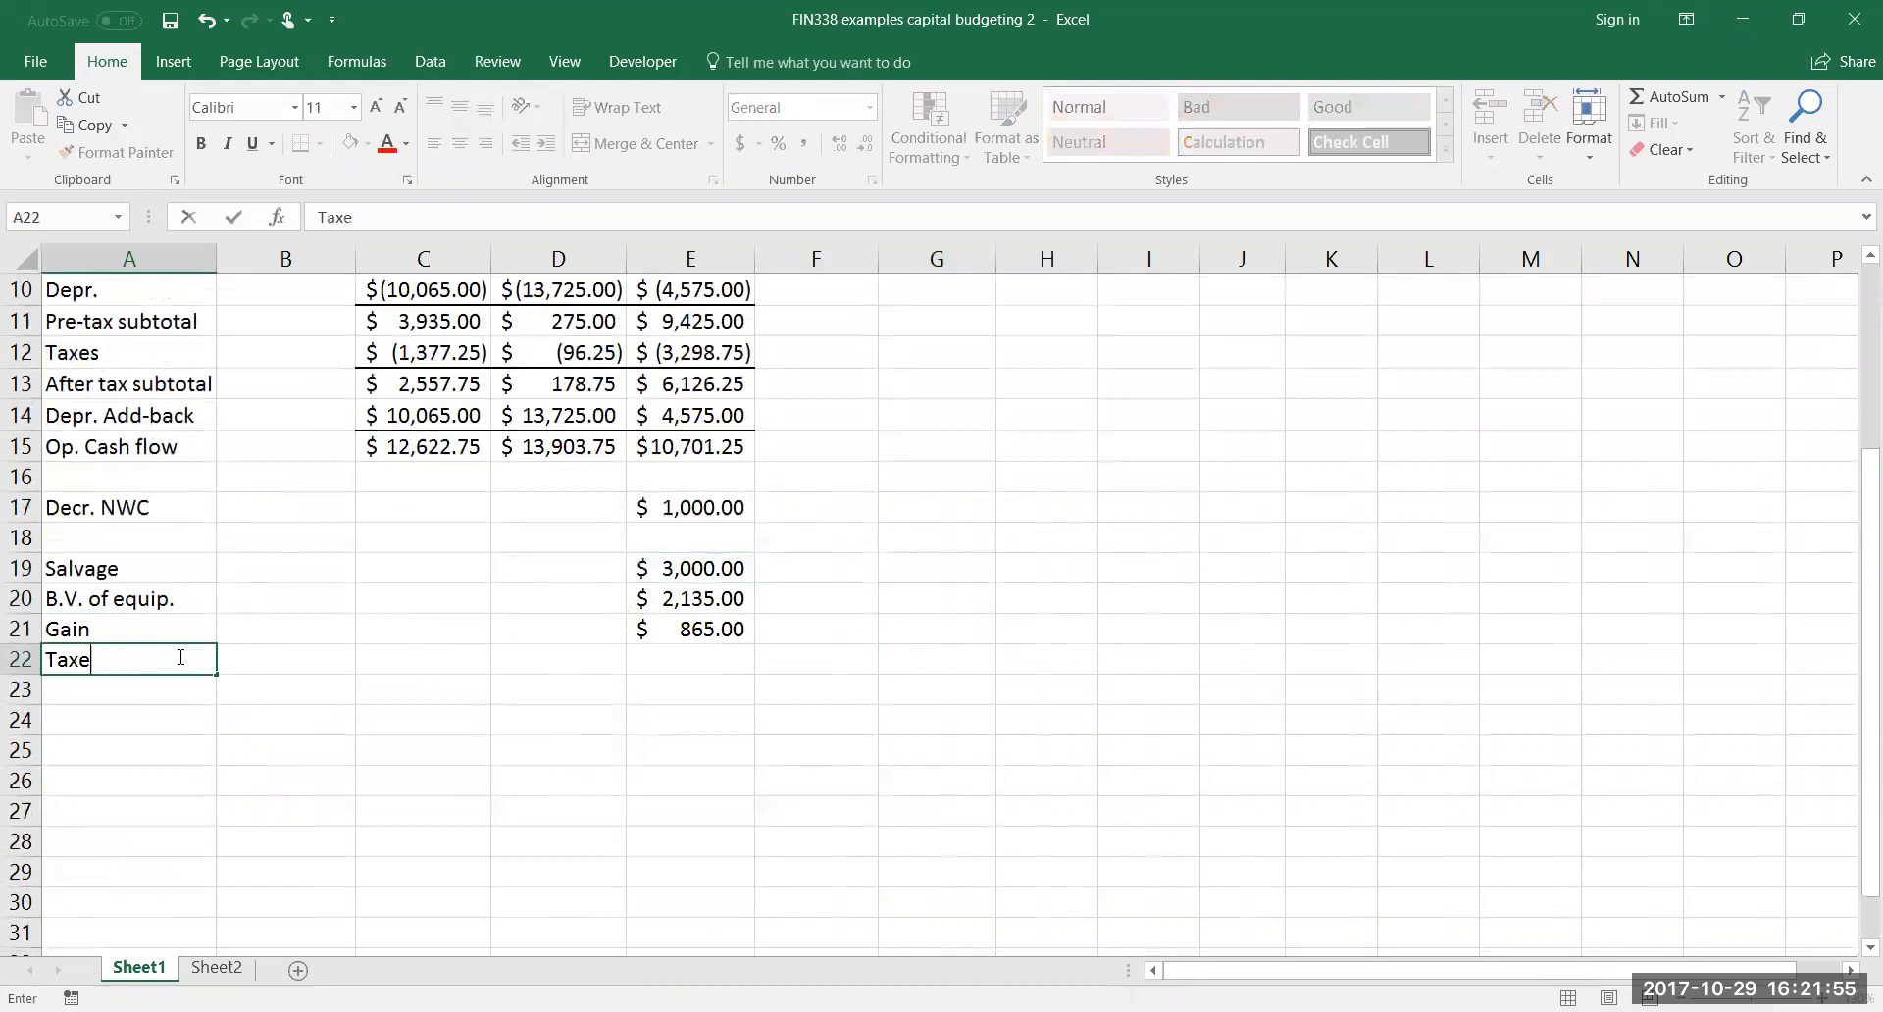
key("Tab")
key("Tab")
key("Tab")
key("Tab")
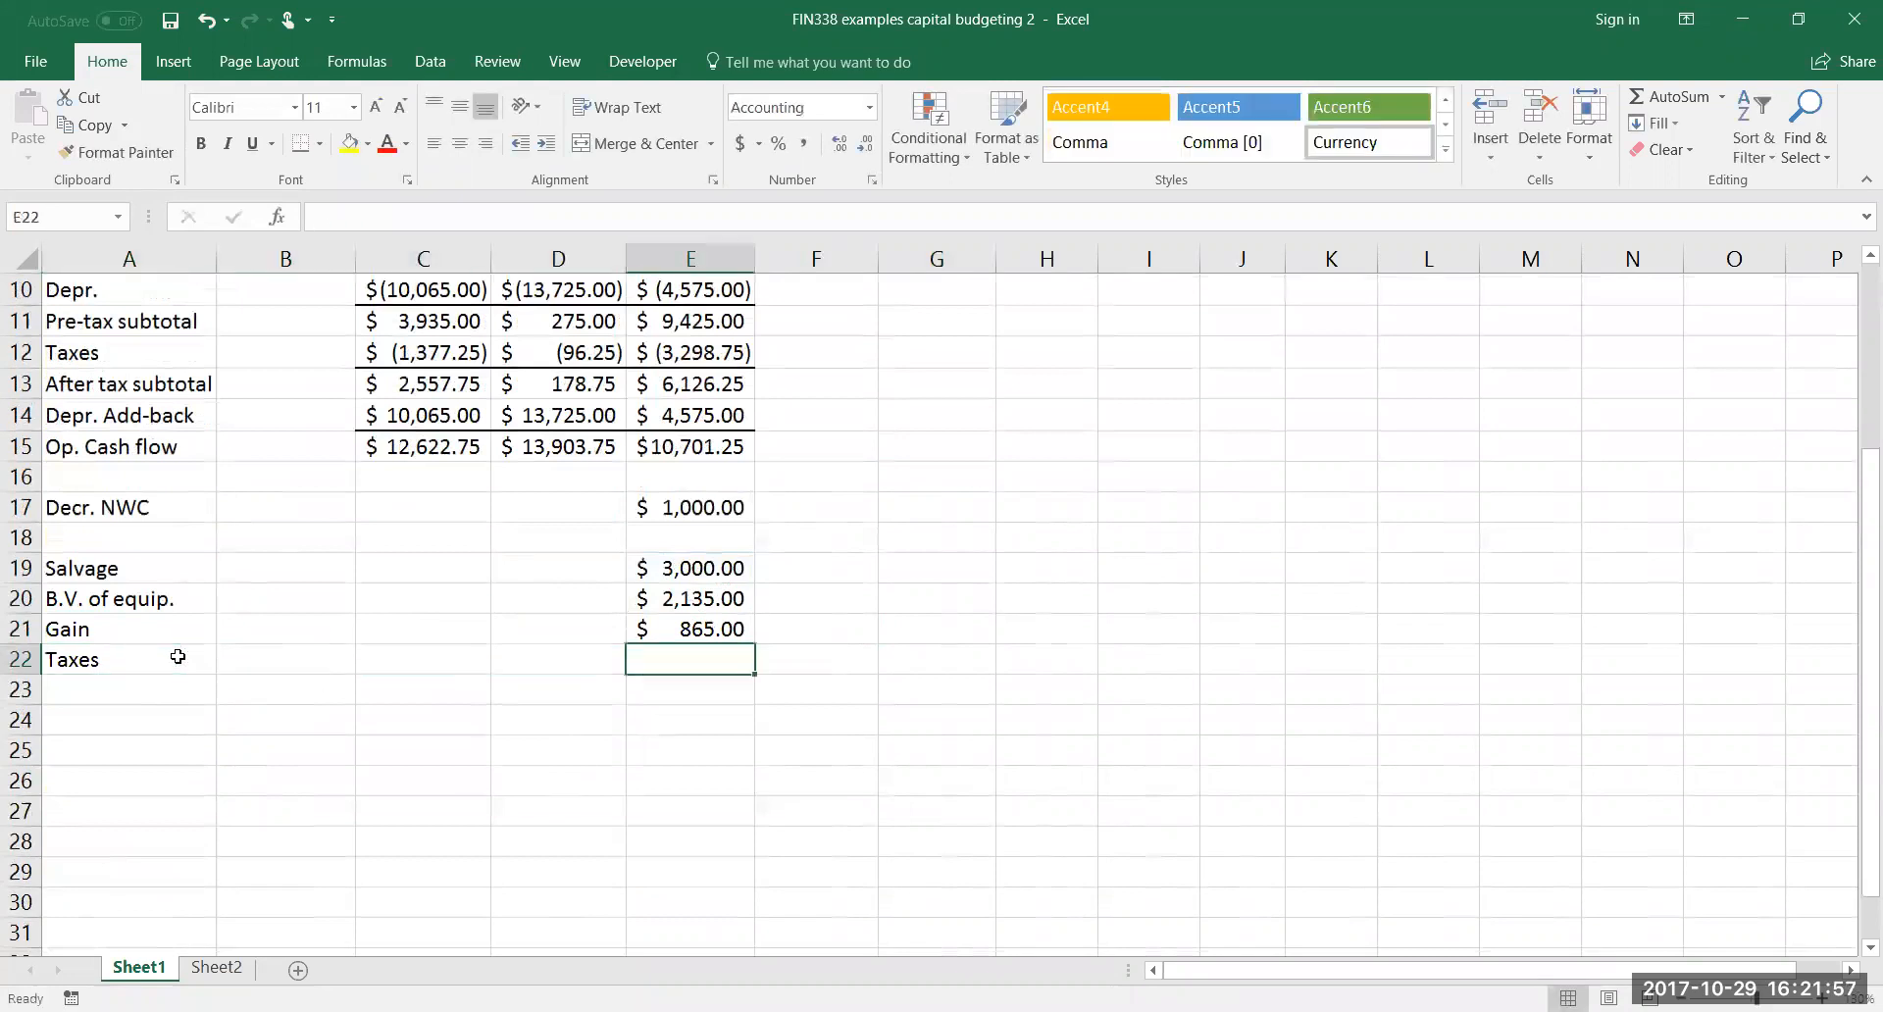
Look up the applicable tax rate in the problem text and calculate the tax on the gain in E22 with =-.35*E21
scroll(240, 619, "up", 3)
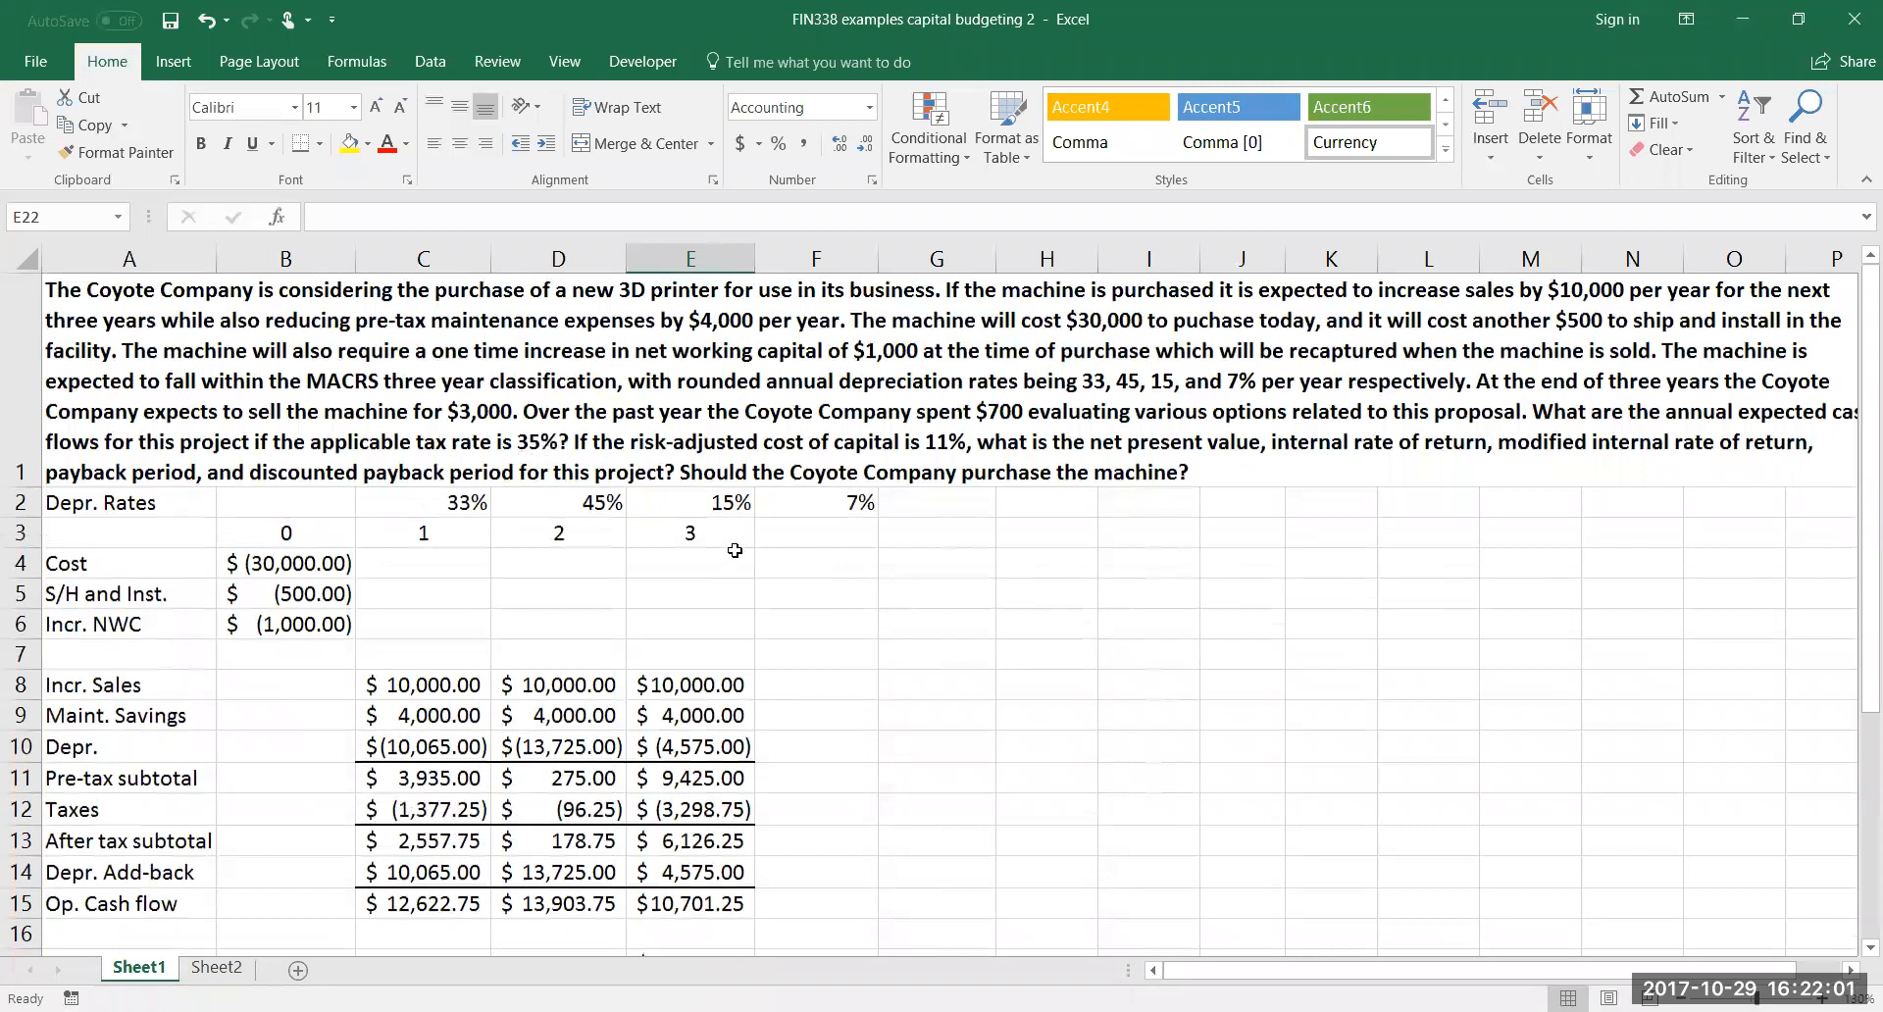
scroll(737, 552, "down", 2)
scroll(736, 552, "down", 1)
type("=-")
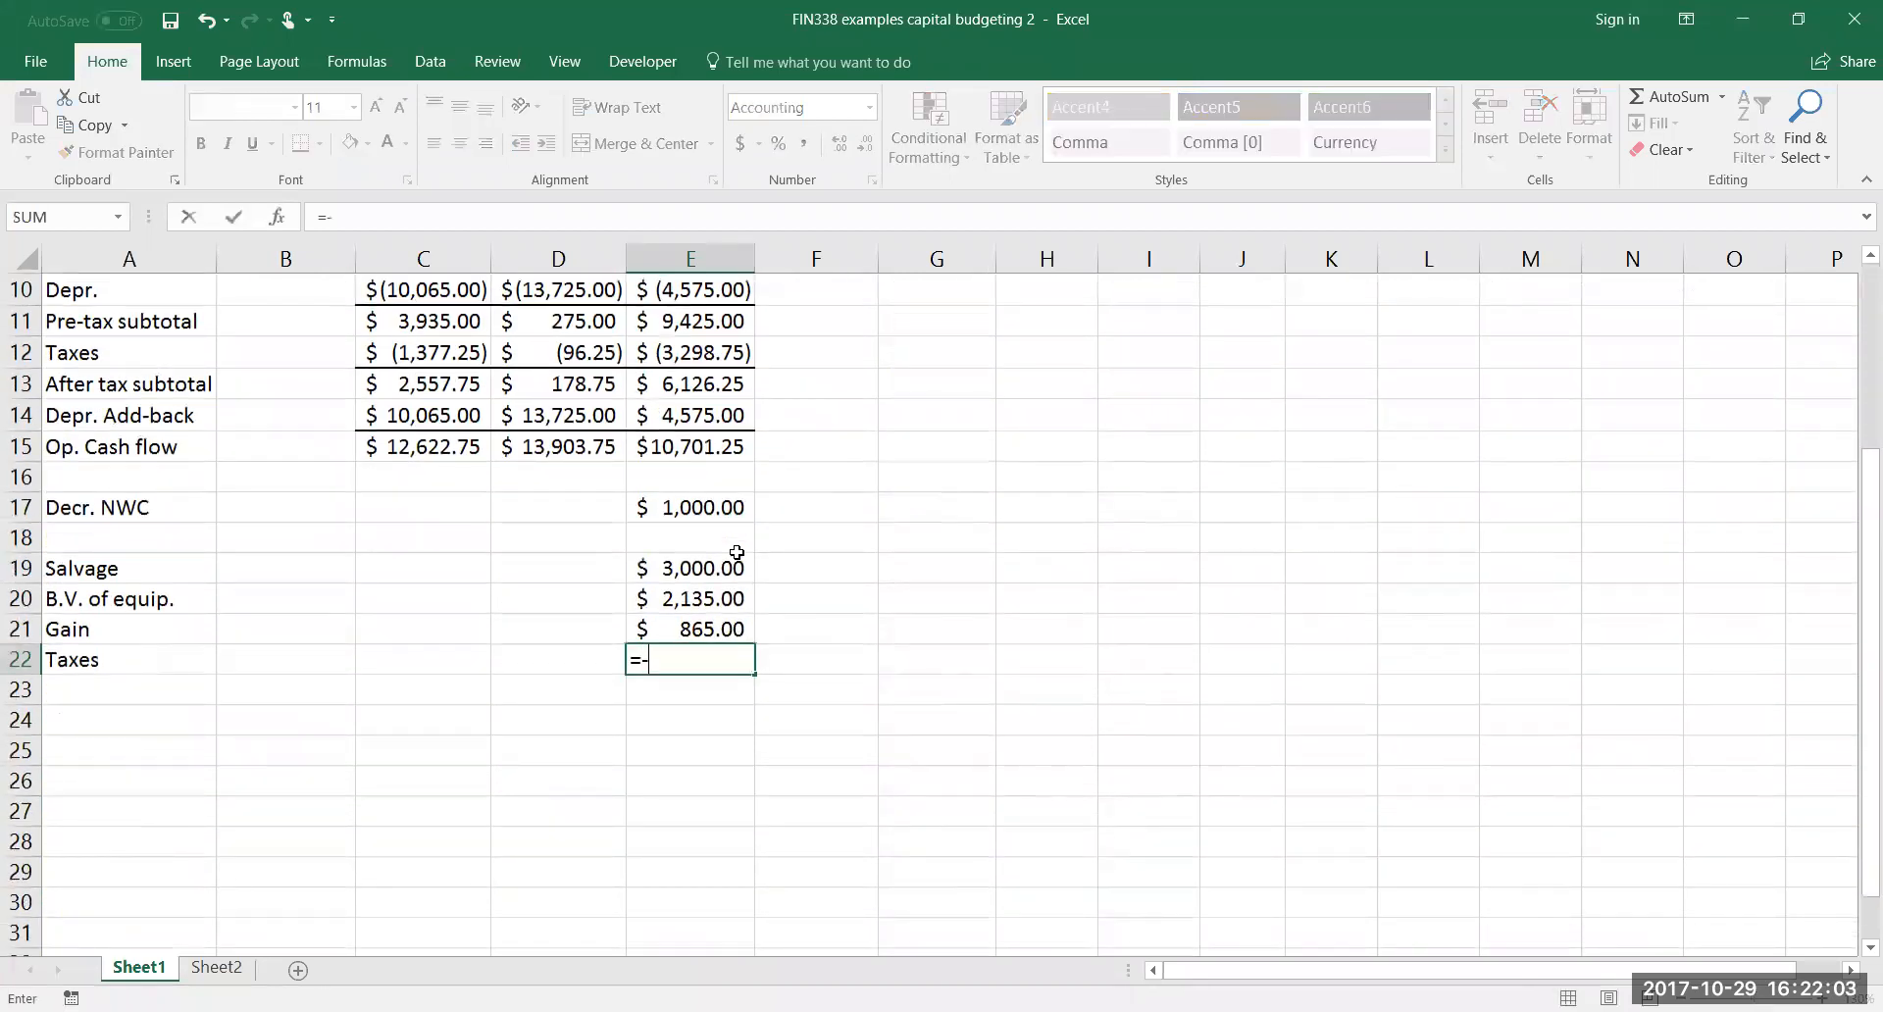
type(".35*")
left_click(710, 623)
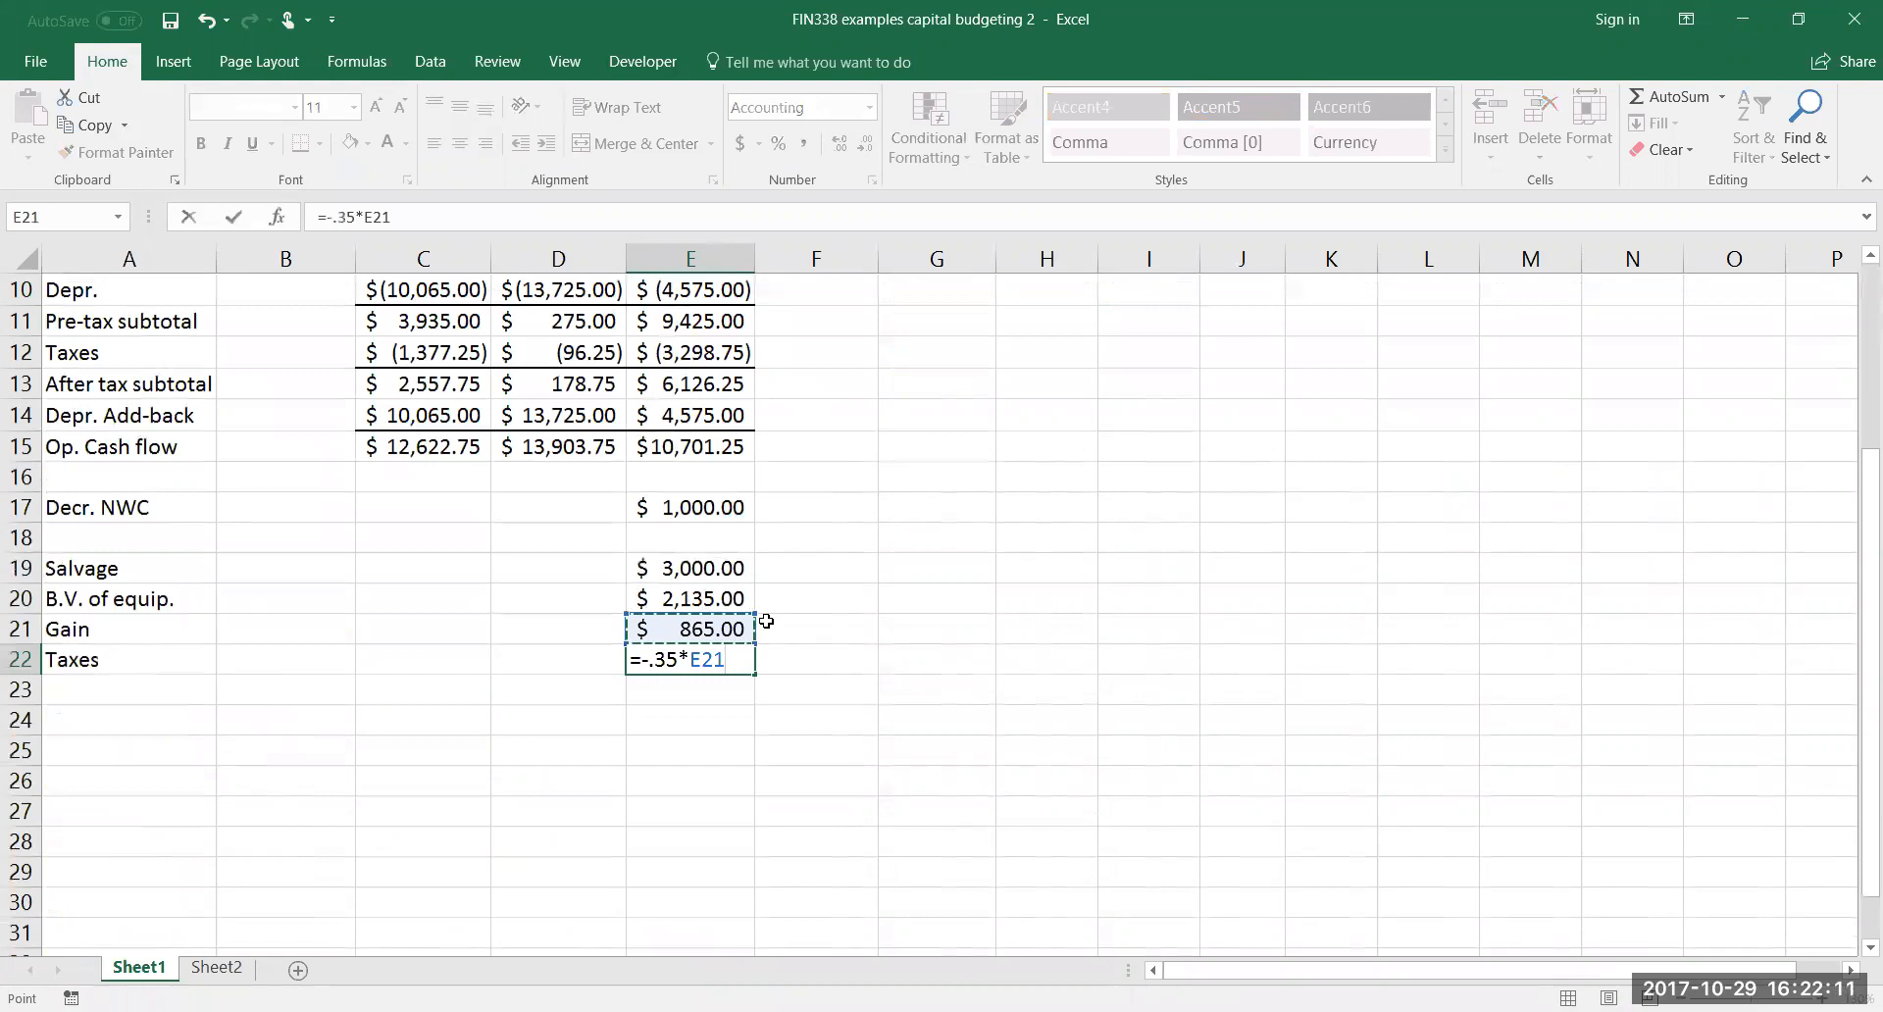
key("Return")
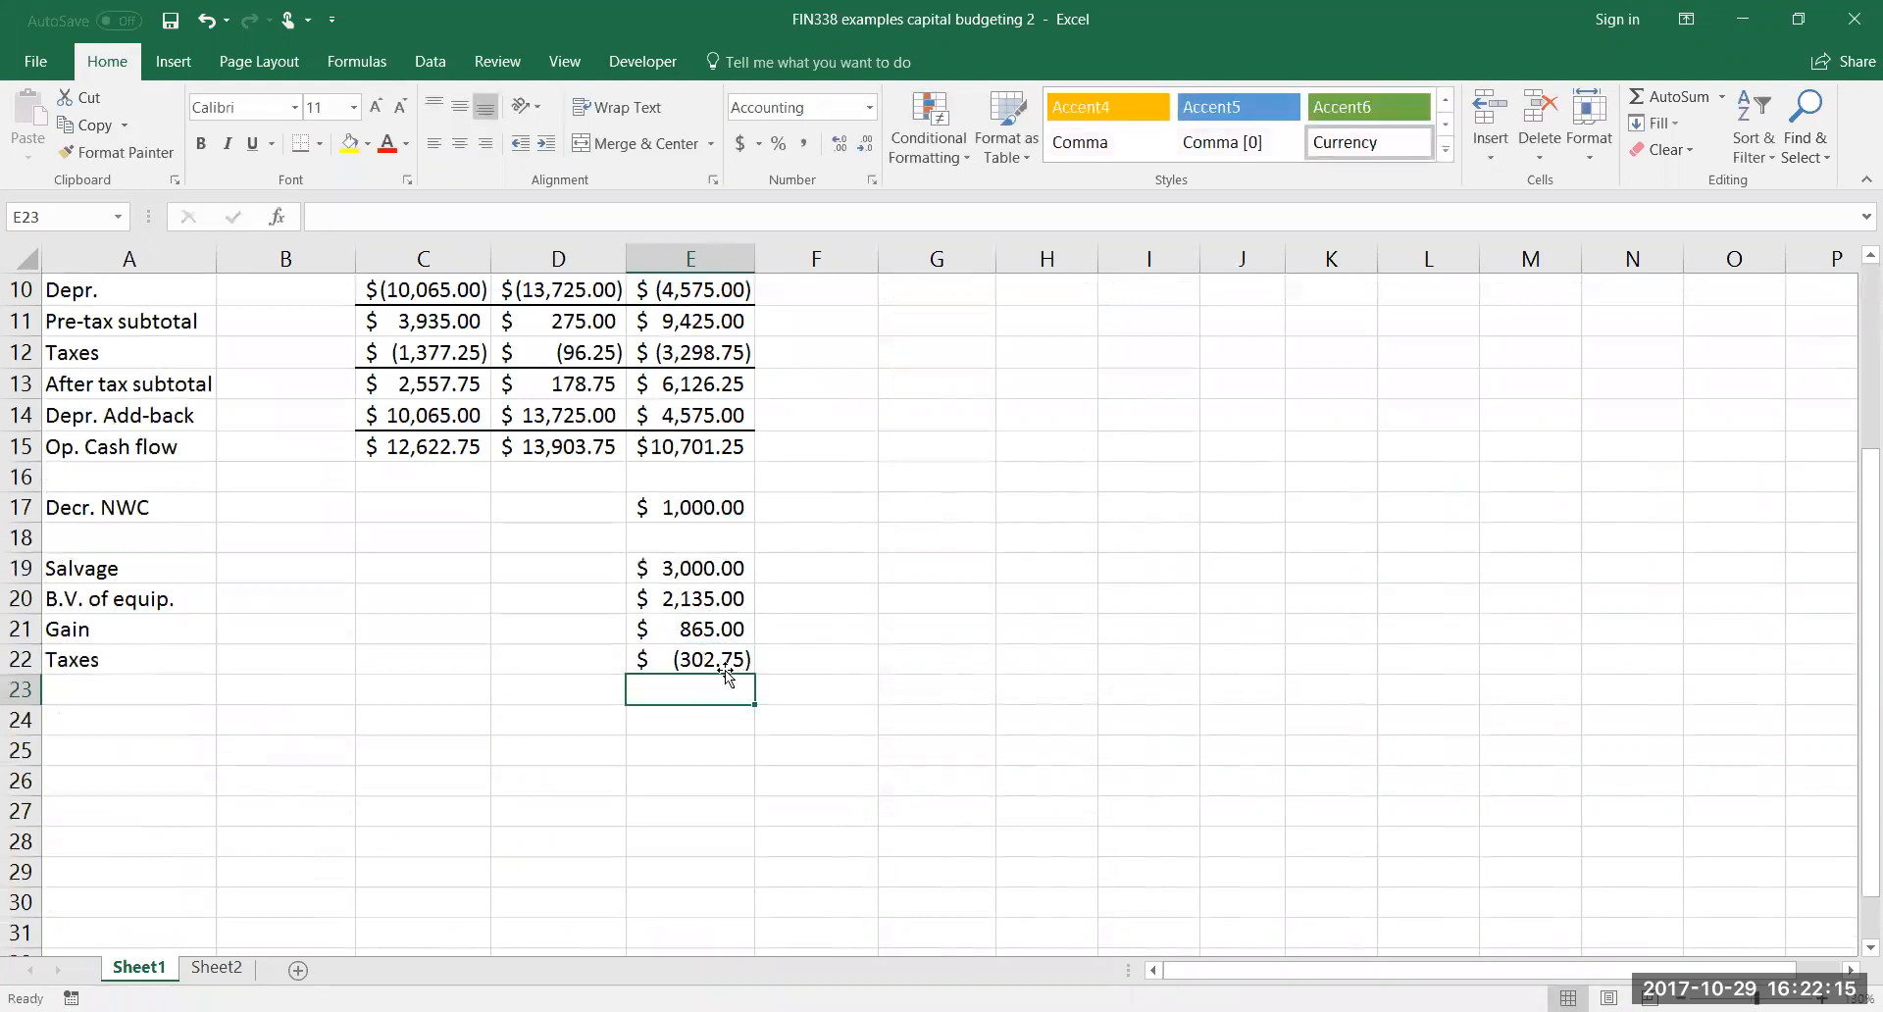
Label A23 "Cash flow from S." for the cash flow from salvage
left_click(187, 691)
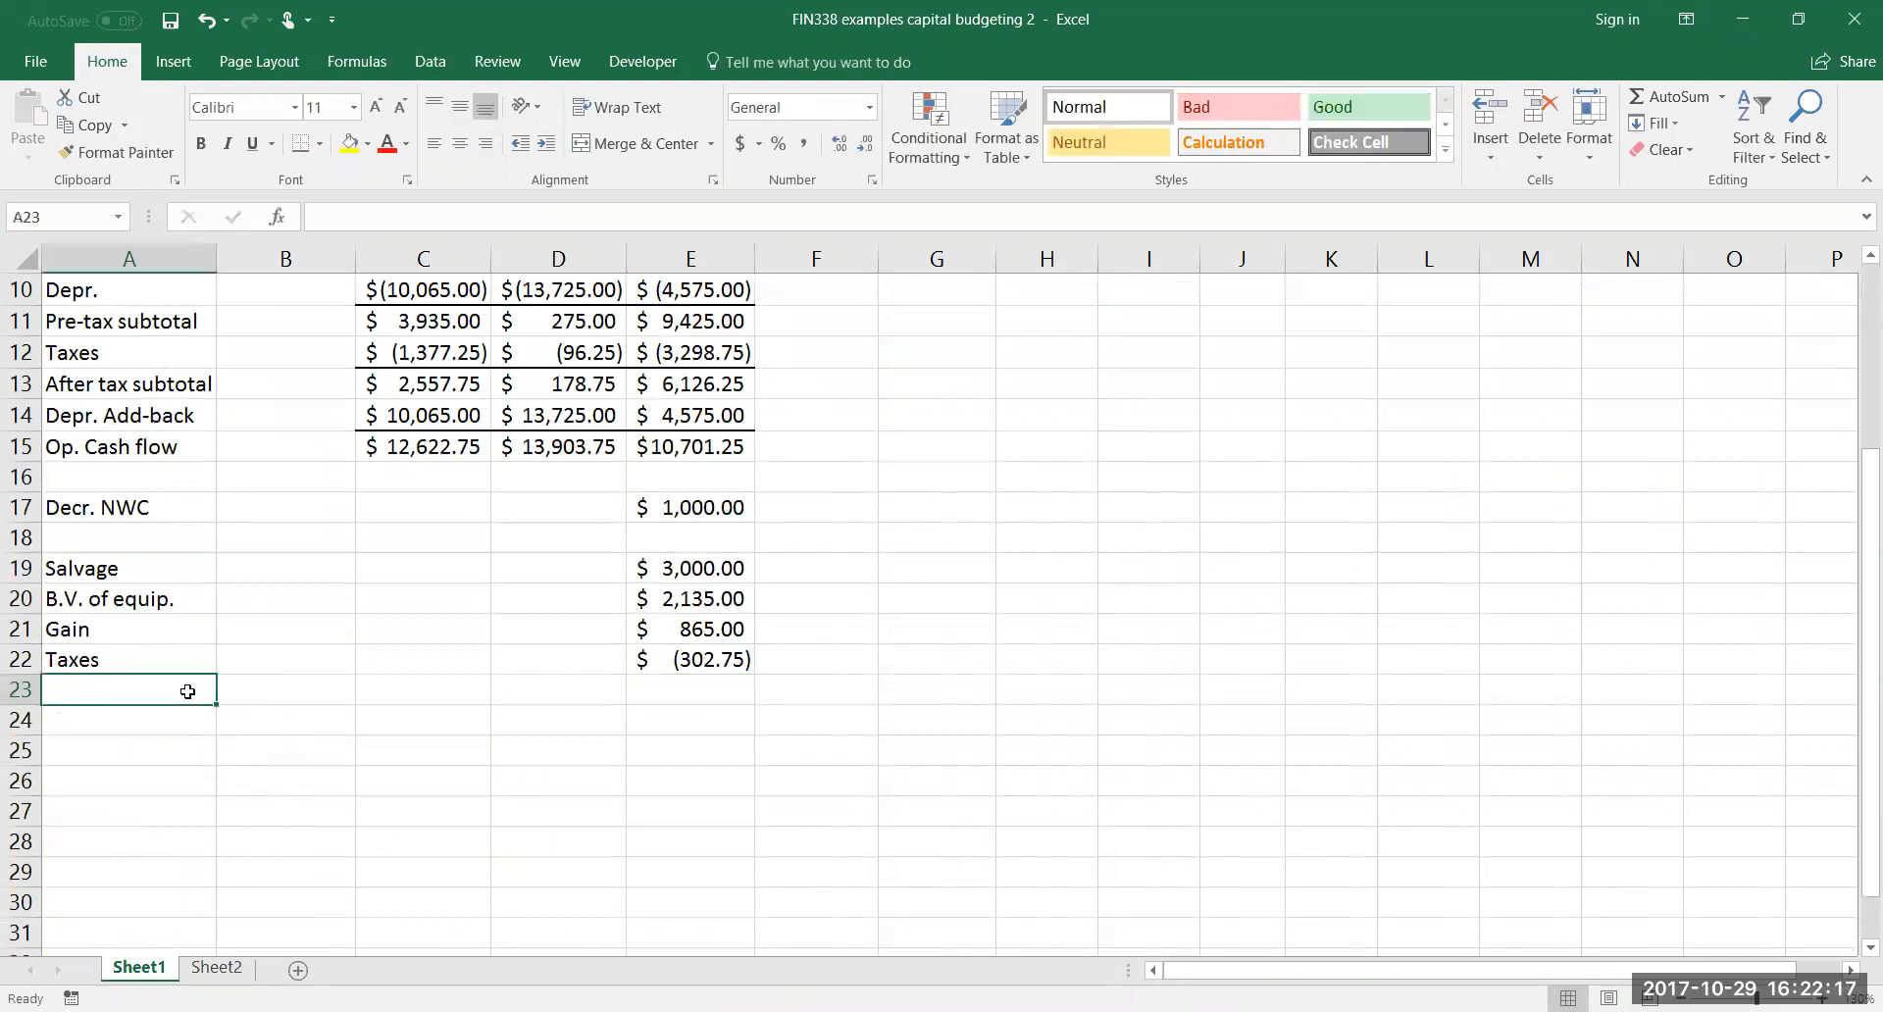
type("Cash ")
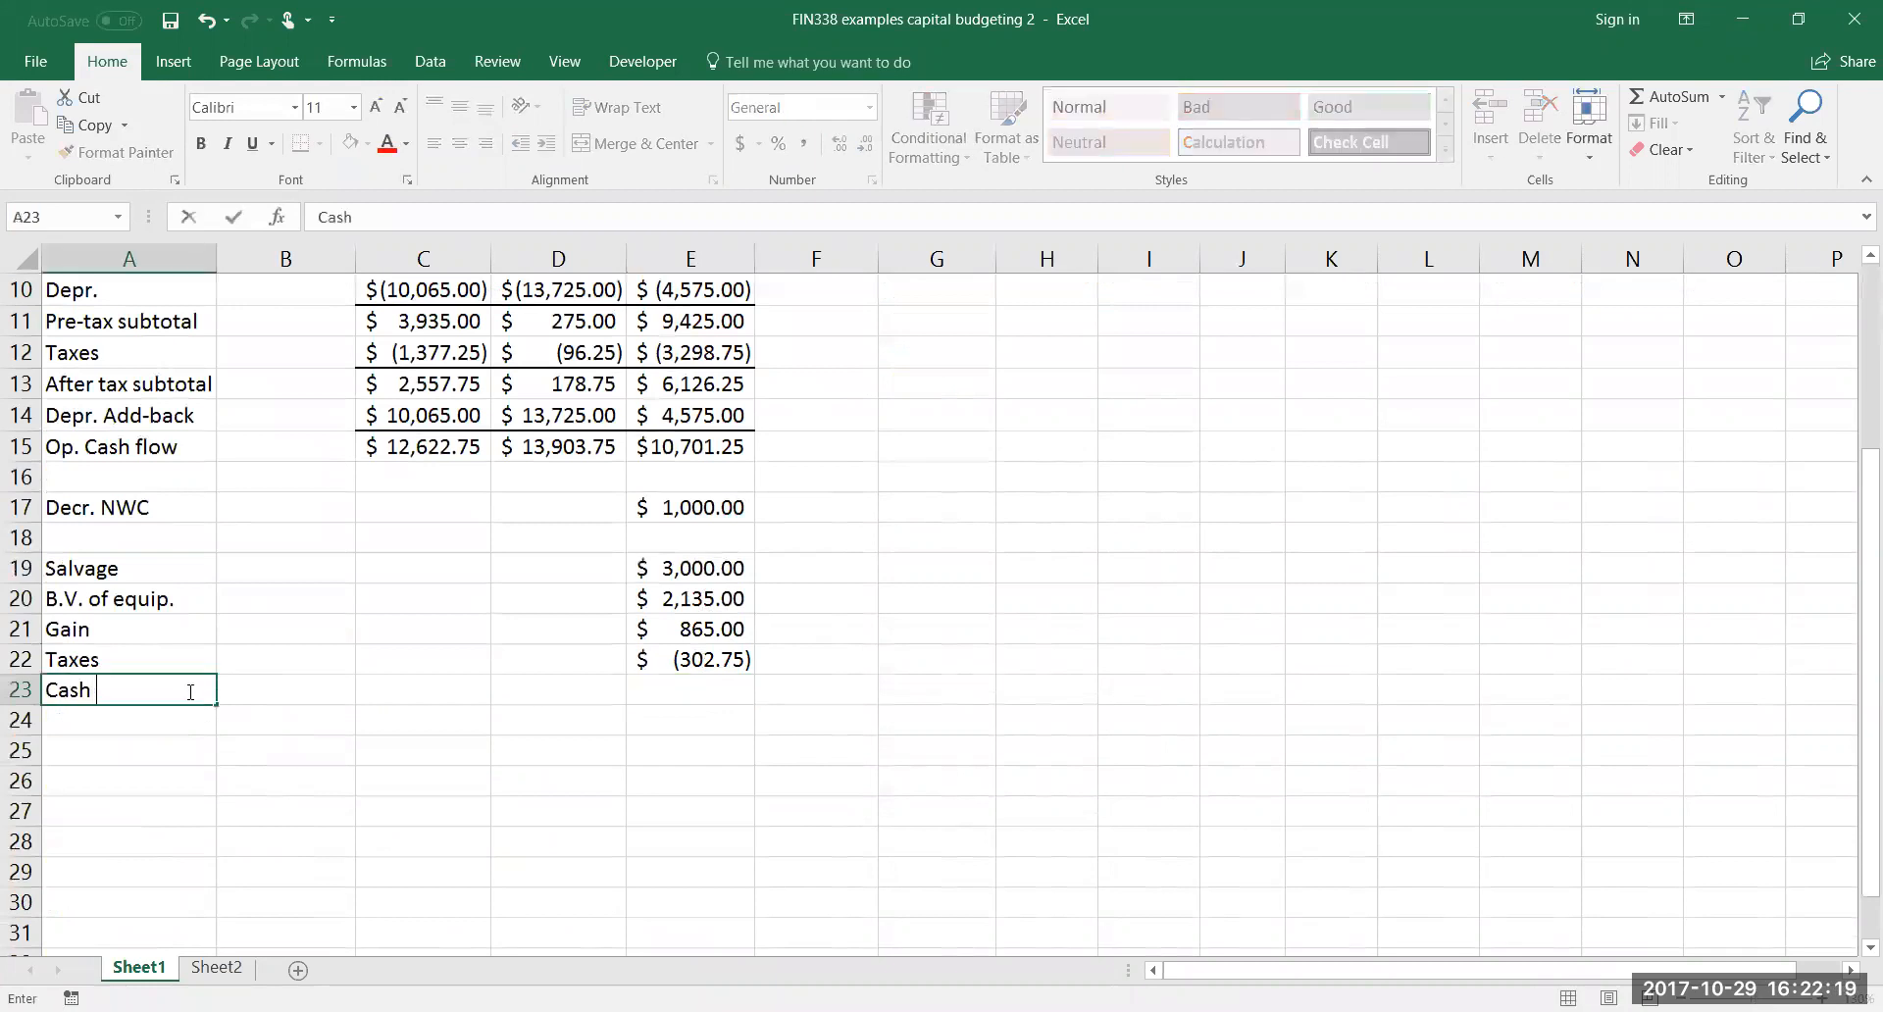
type("flow from Sal")
key("BackSpace")
key("BackSpace")
type(".")
left_click(358, 743)
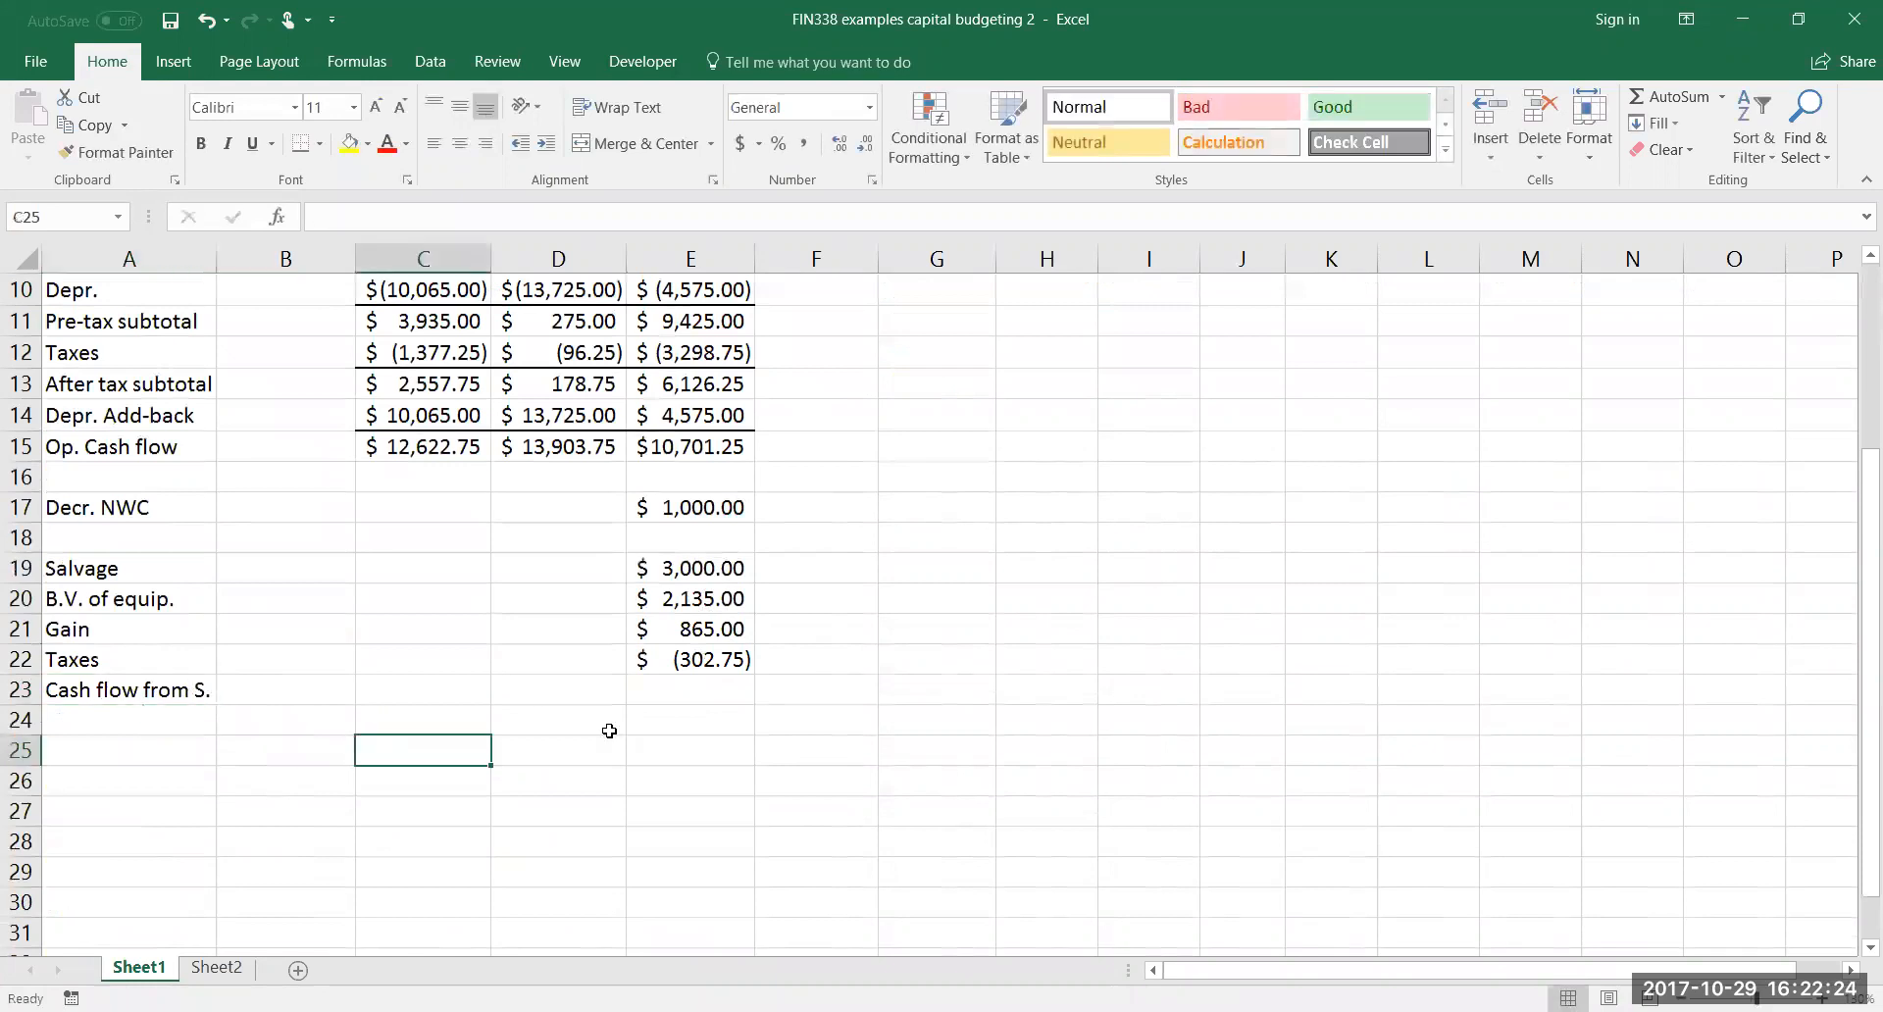
Review the salvage, book value, gain and taxes cells in E19:E22 to see which ones are actual cash flows
left_click(673, 692)
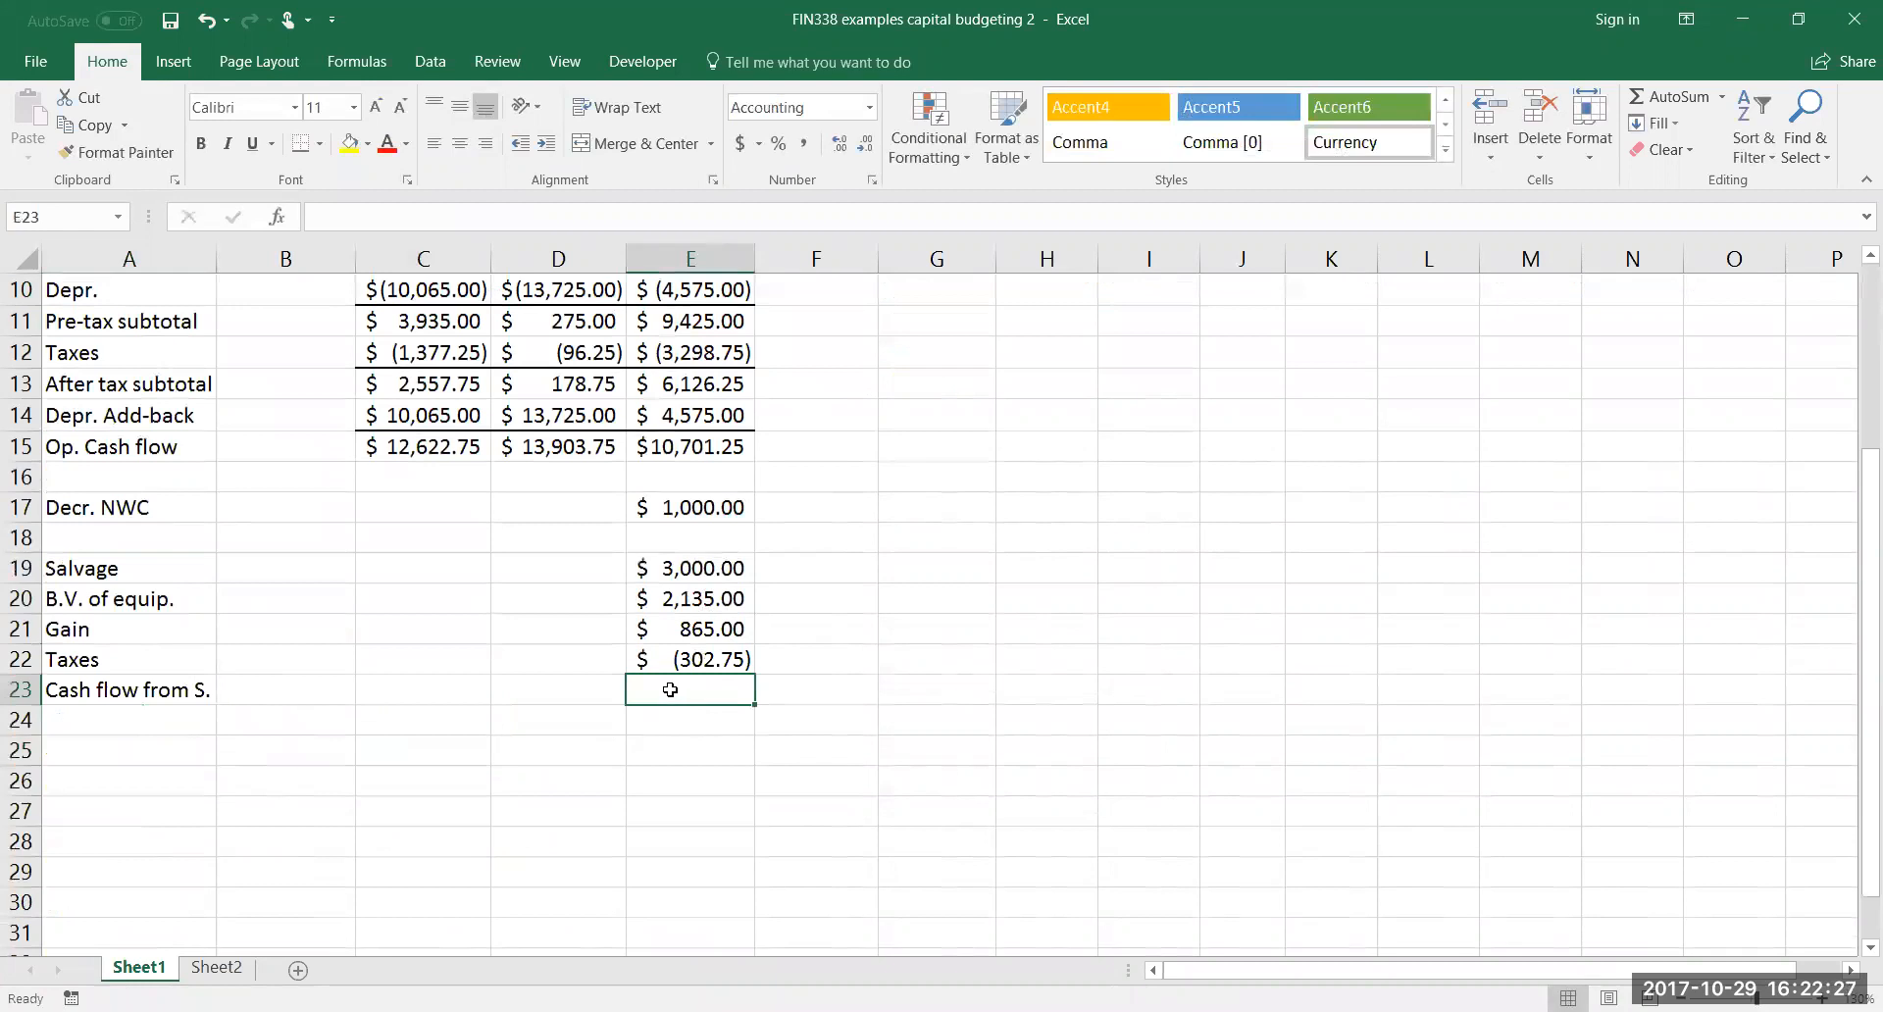
left_click(733, 572)
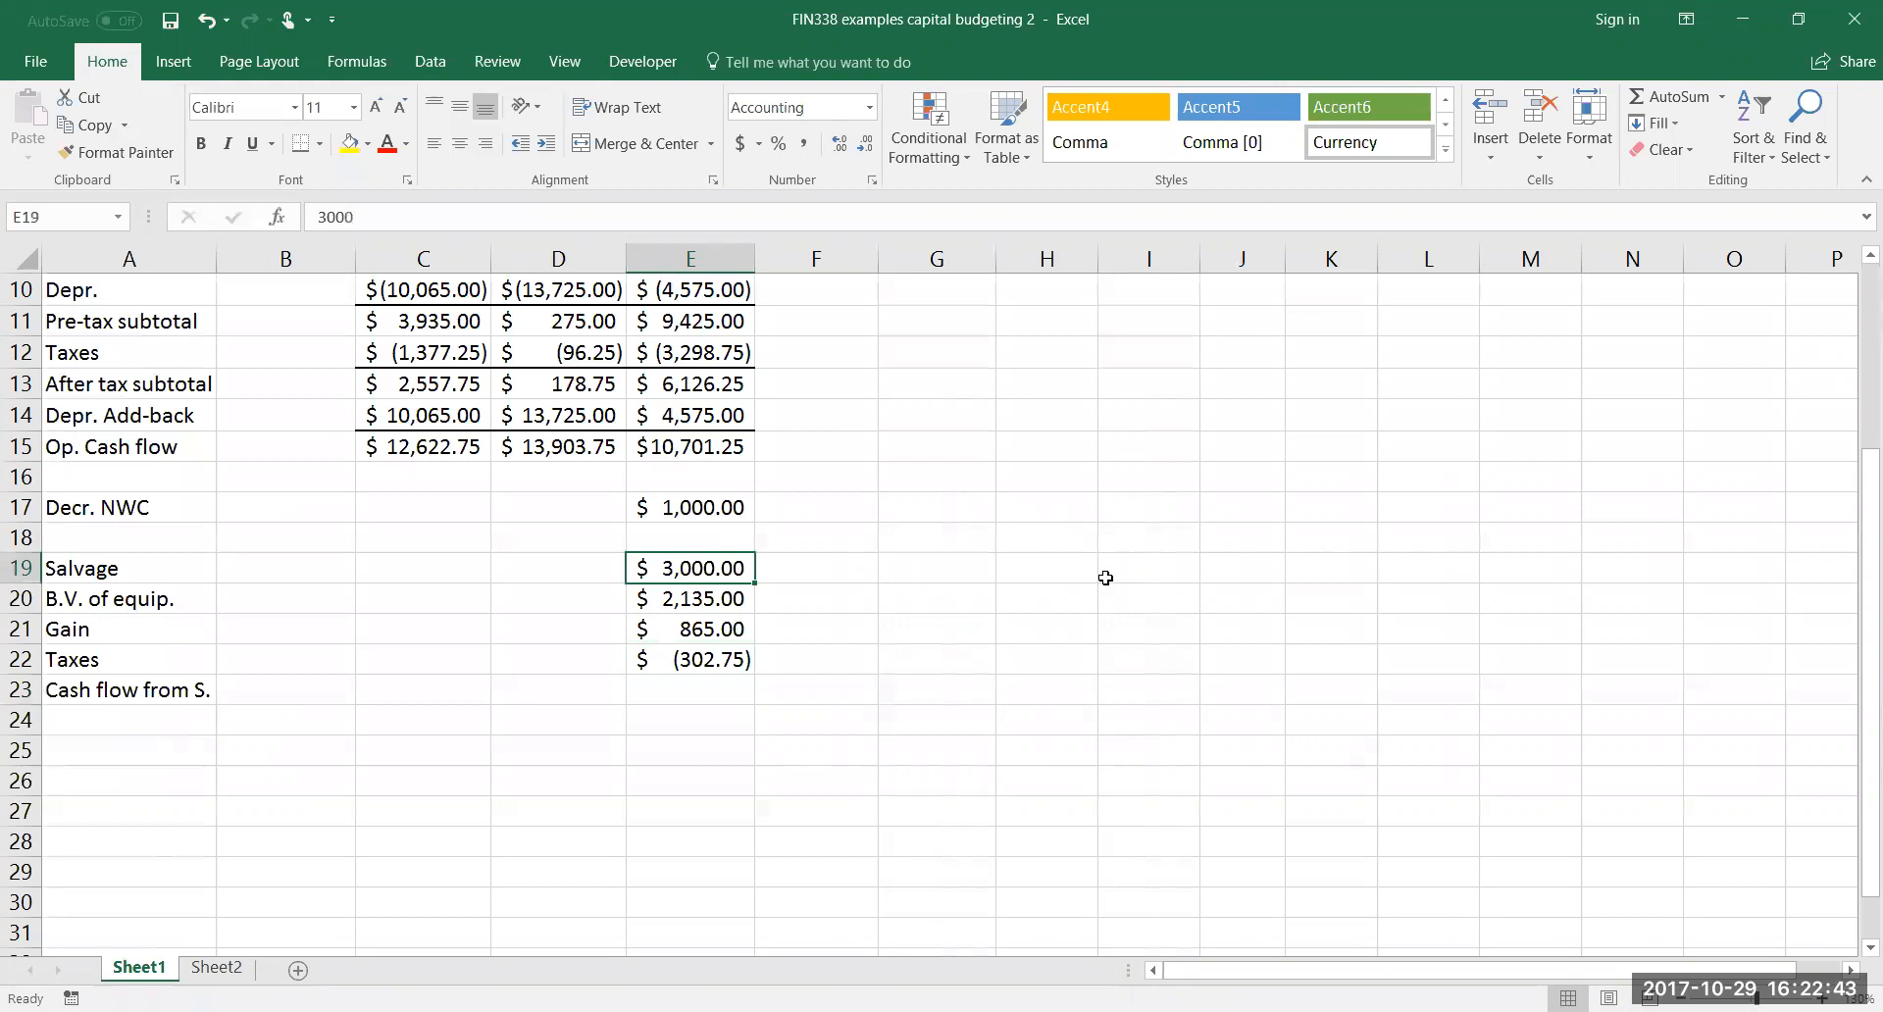
key("Down")
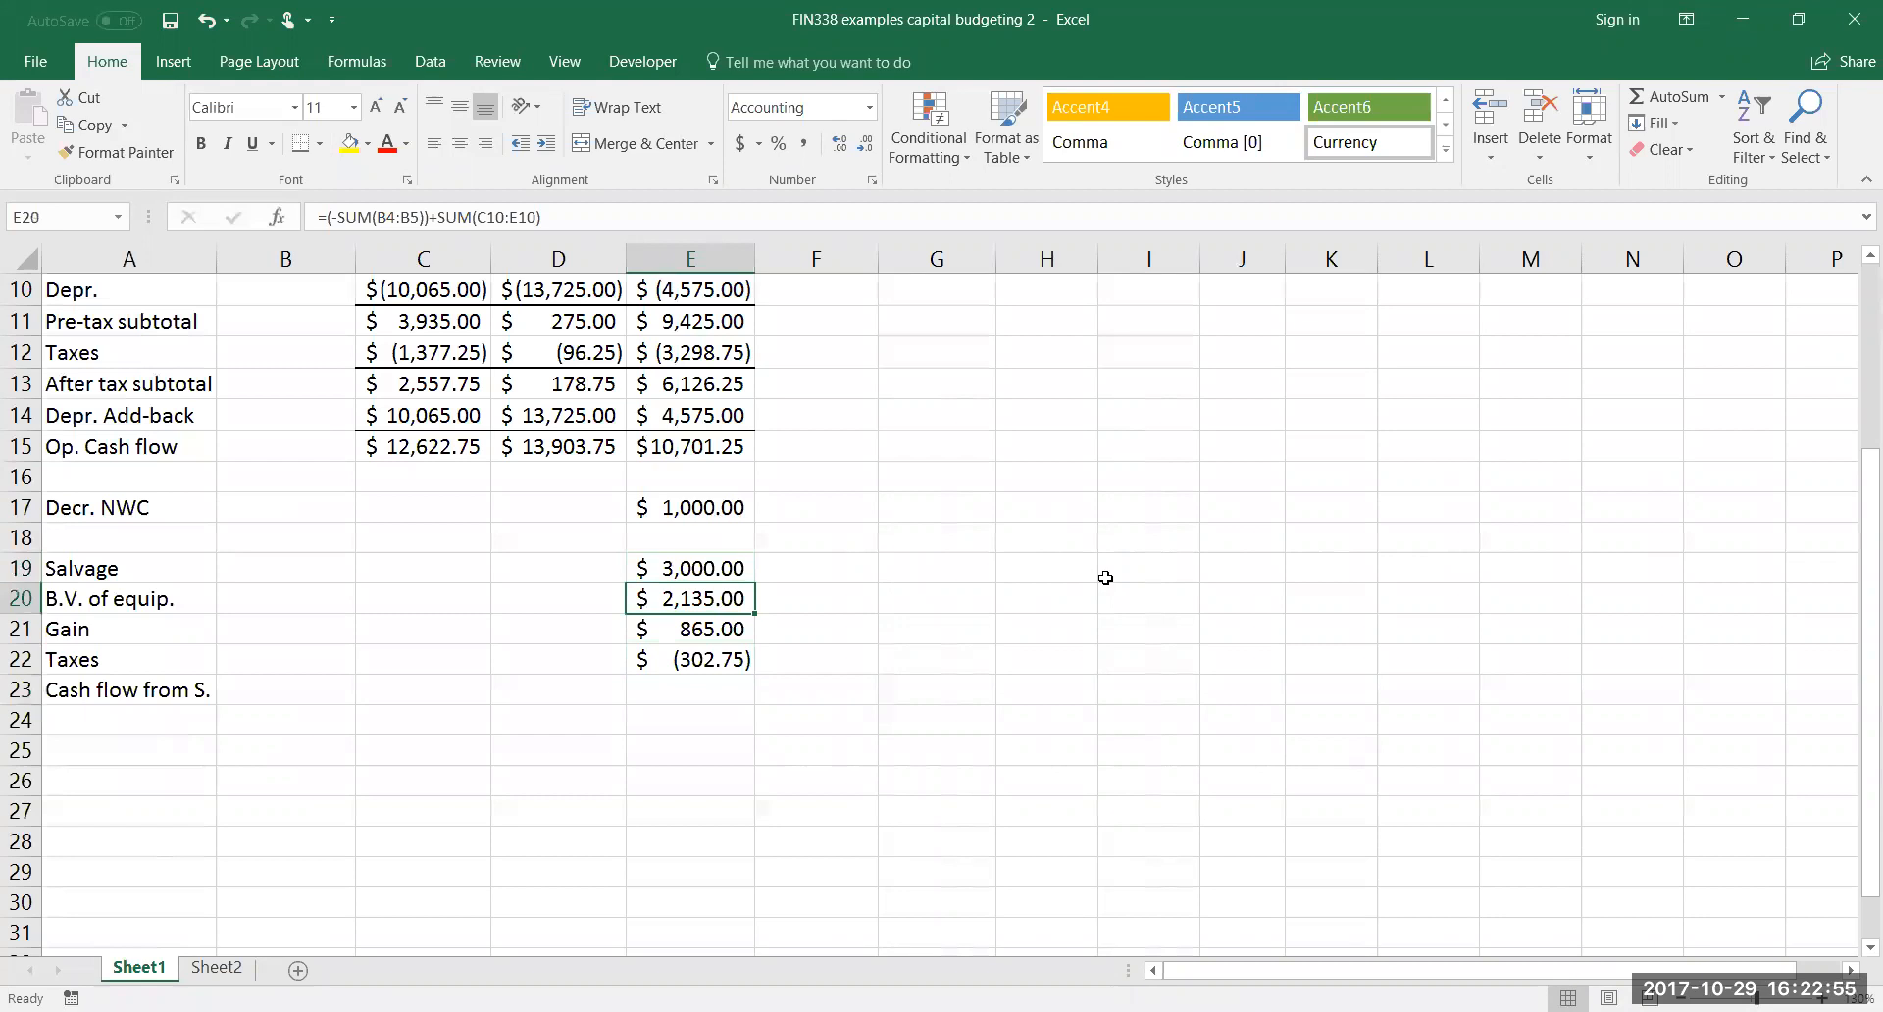
key("Down")
key("Up")
key("Down")
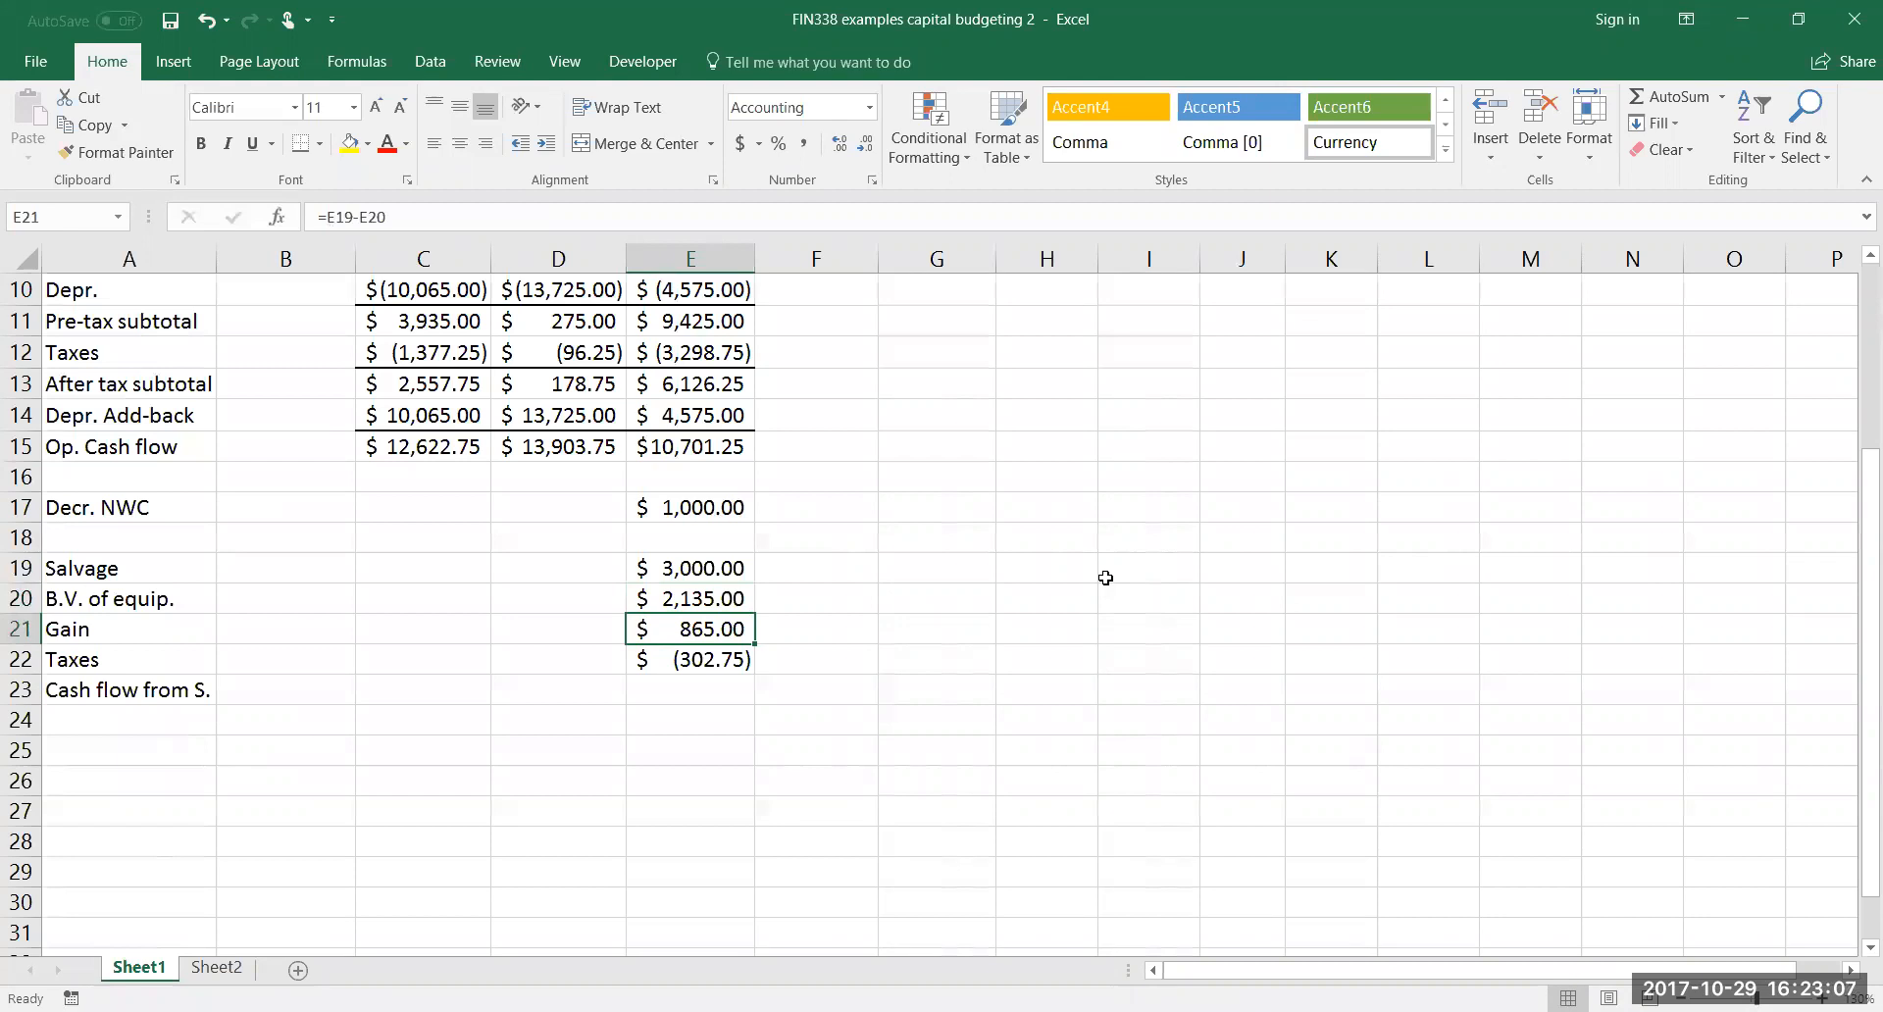
key("Up")
key("Up")
key("Down")
key("Down")
key("Up")
key("Up")
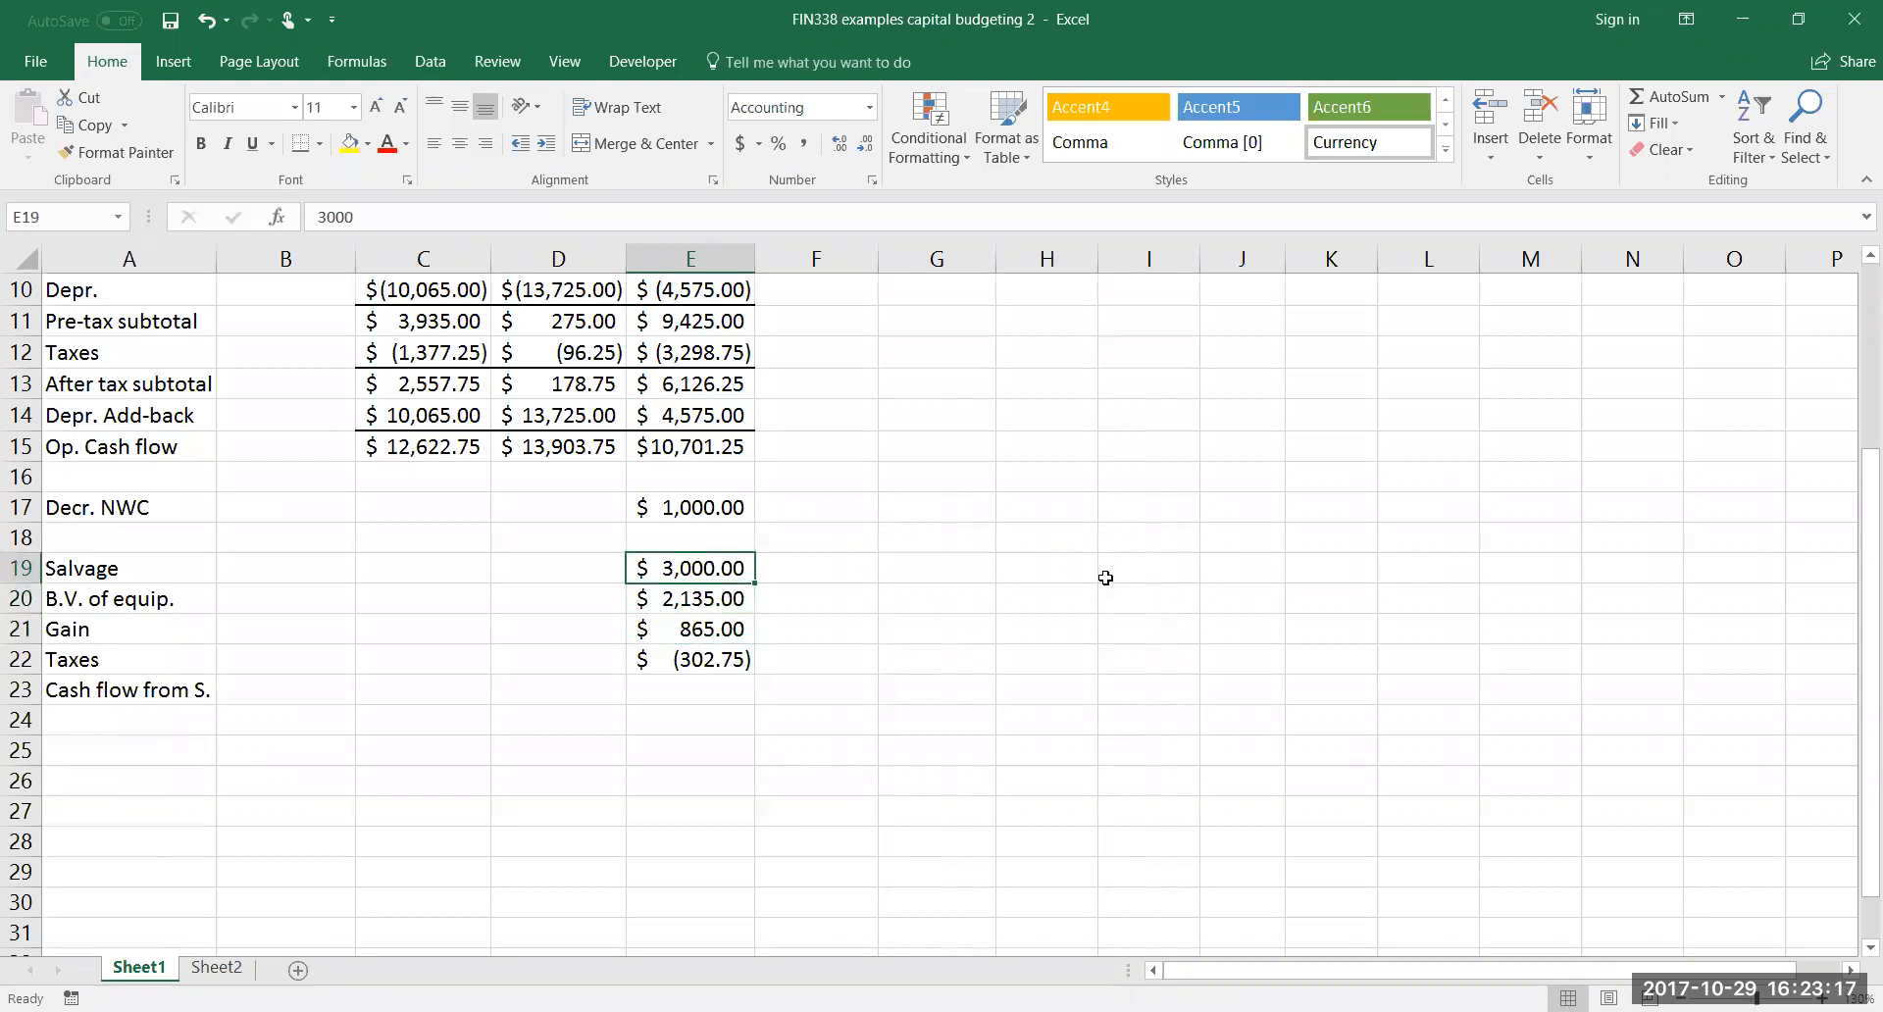
key("Down")
key("Down")
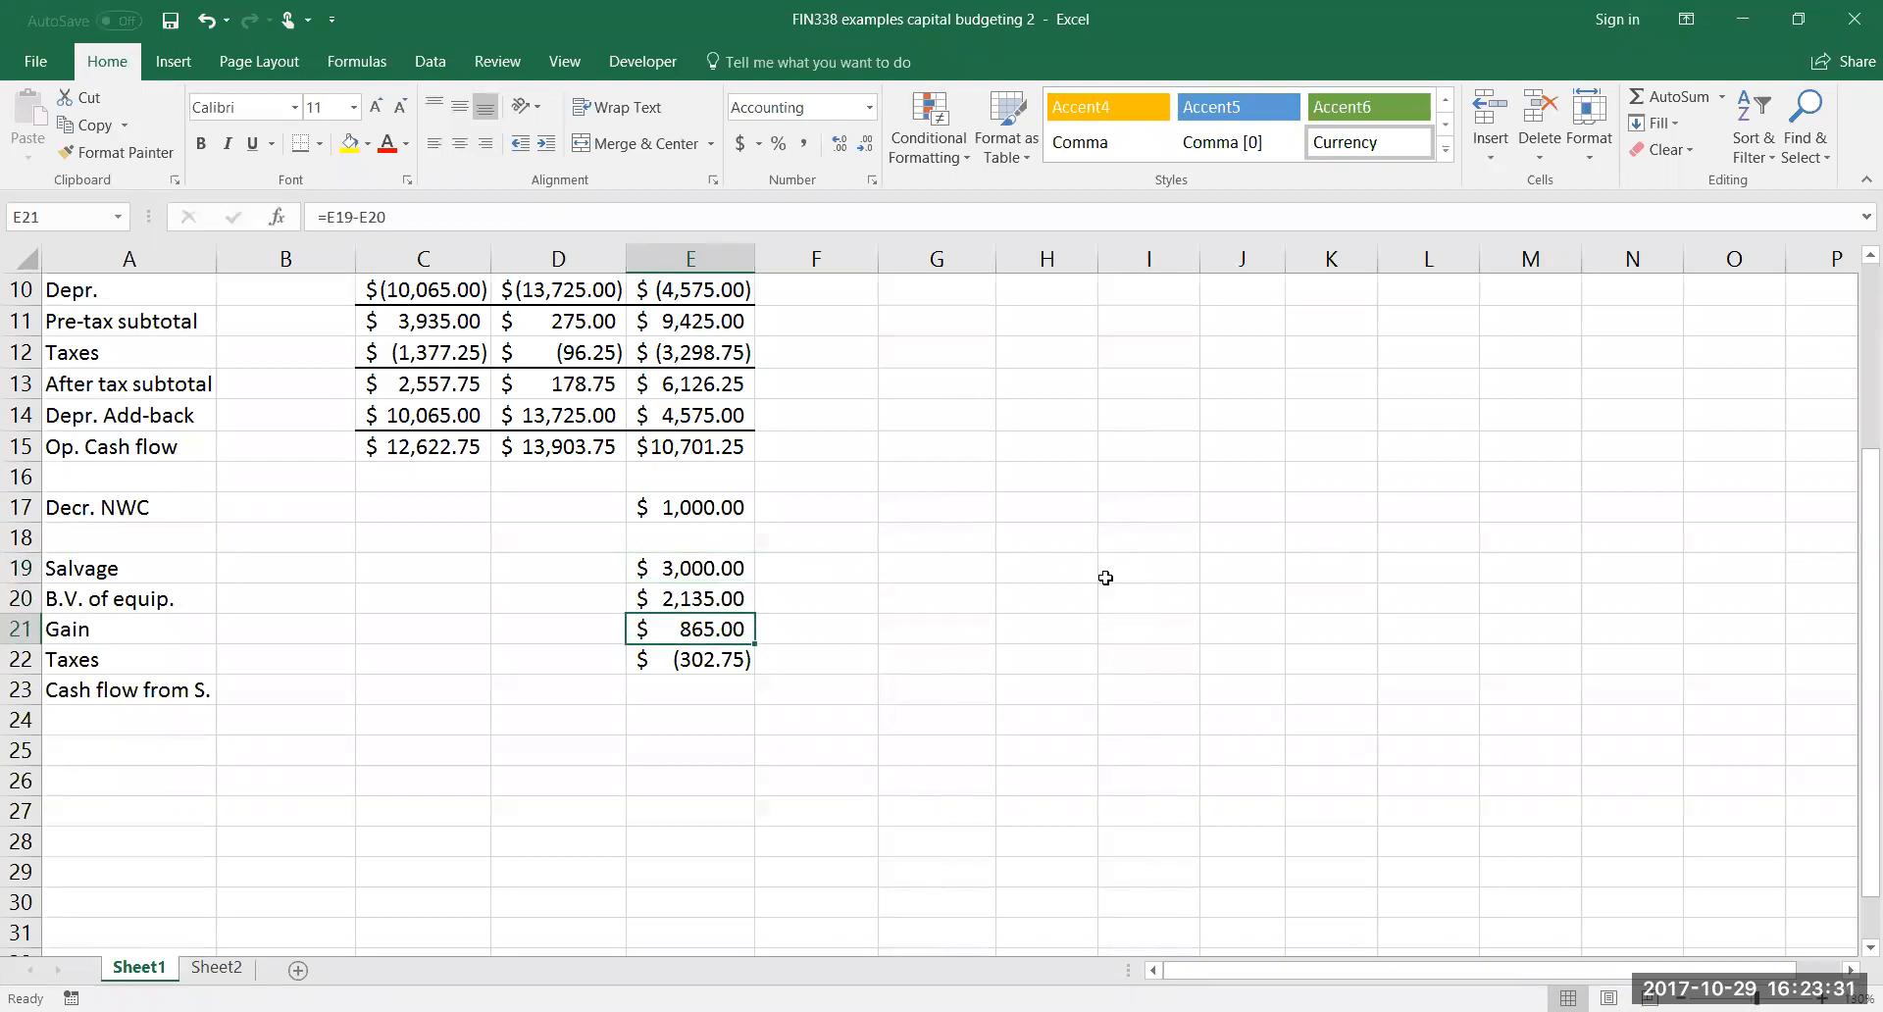
key("Down")
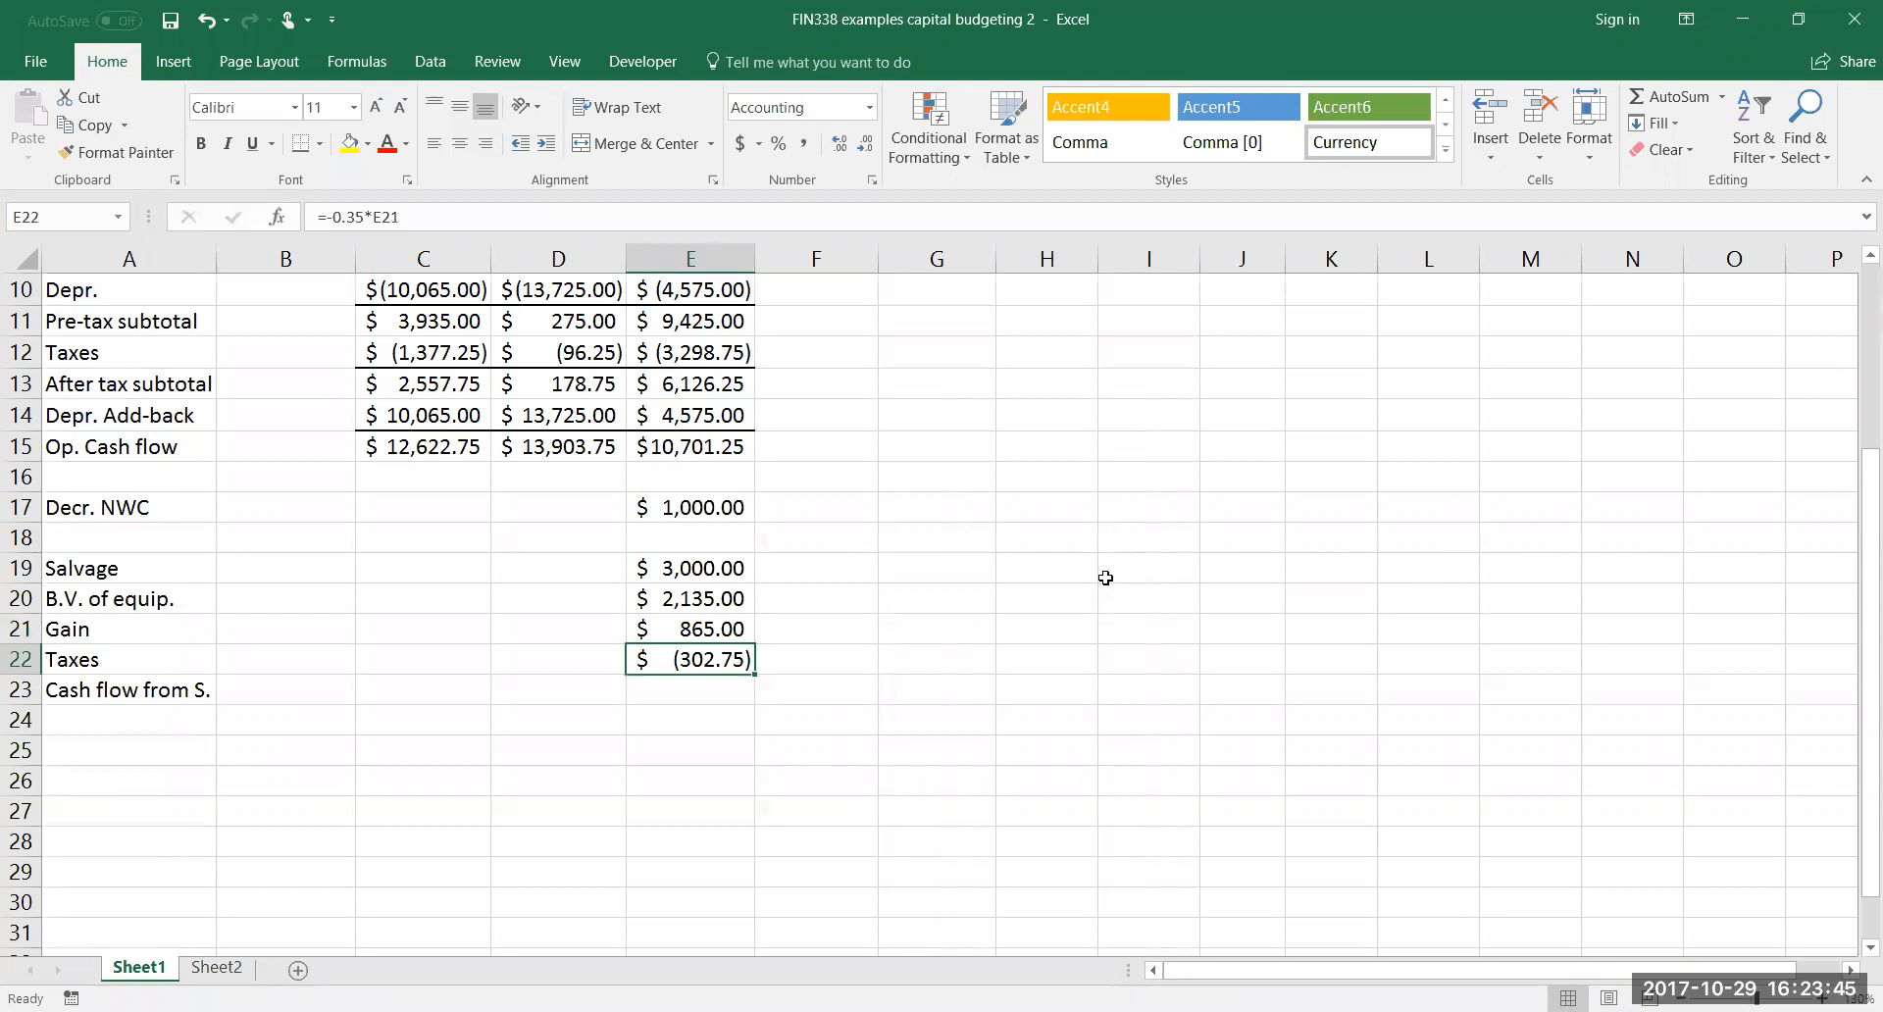
key("Up")
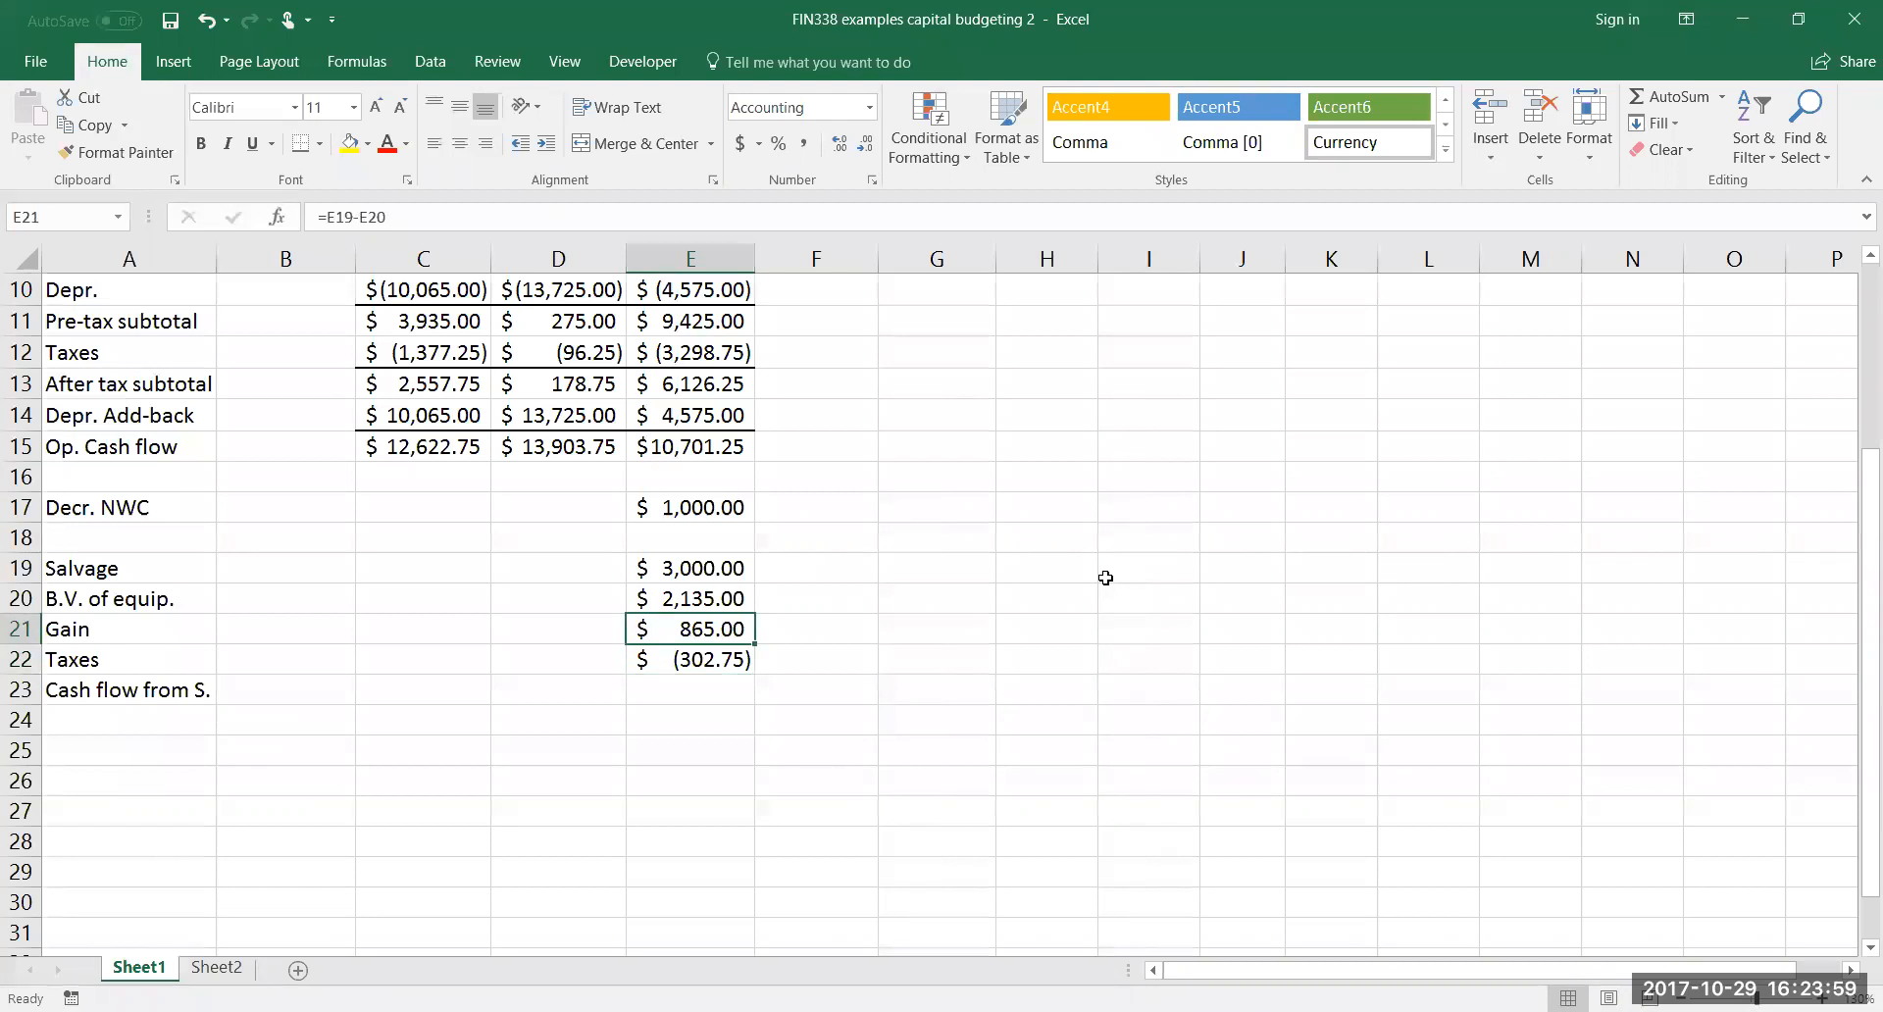
key("Down")
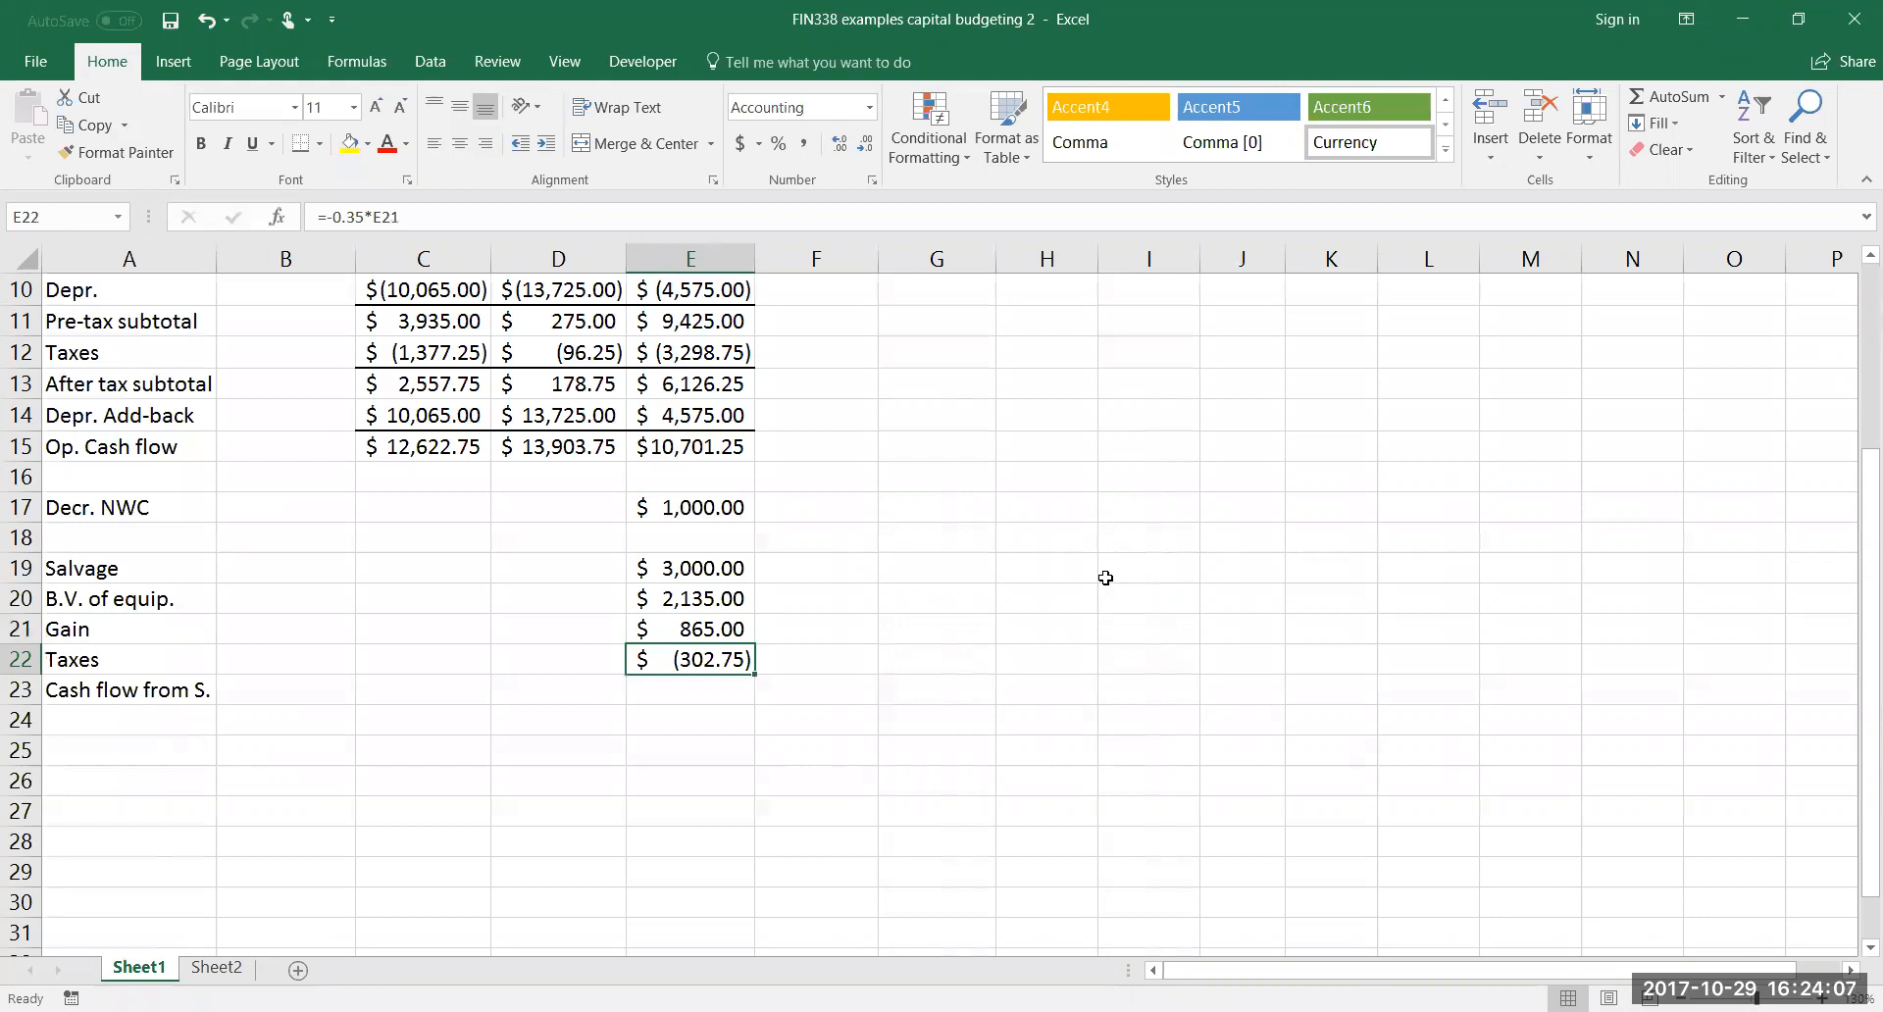
key("Up")
key("Up")
key("Up")
key("Down")
key("Down")
key("Down")
key("Down")
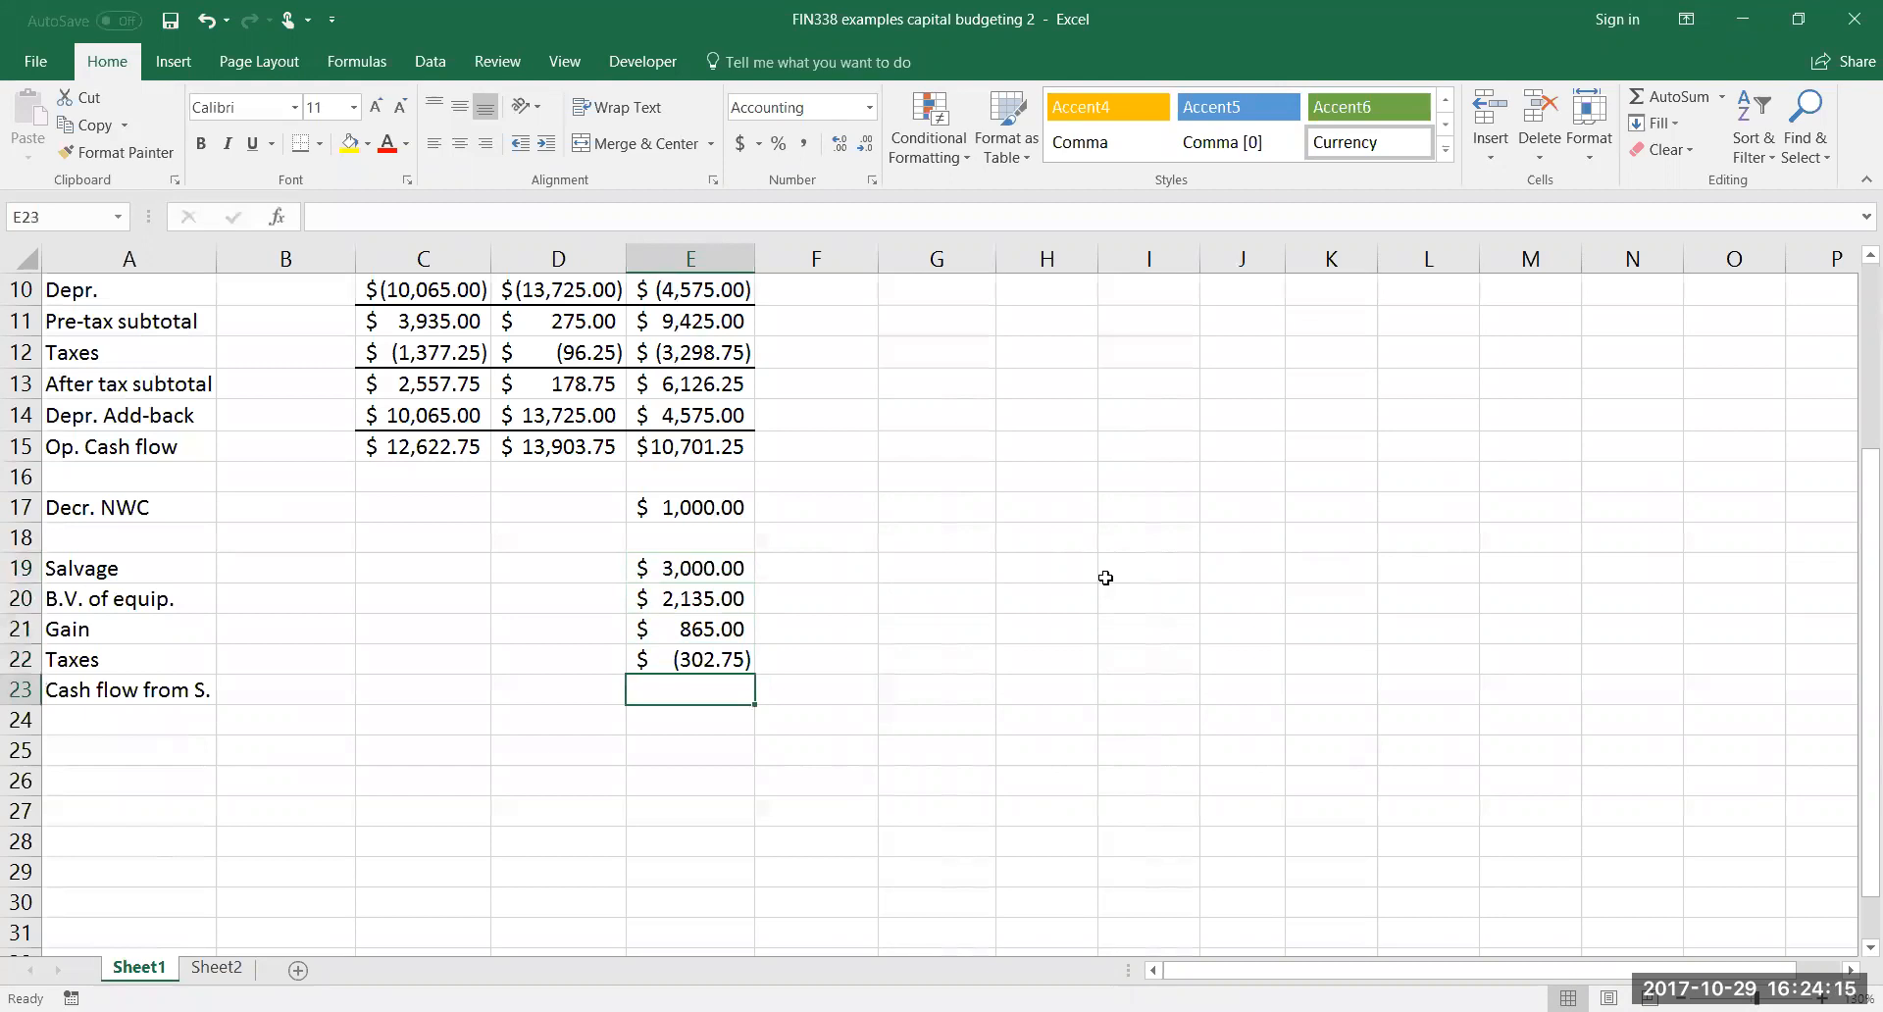
Calculate the cash flow from salvage in E23 by adding salvage and taxes with =E19+E22
type("=")
left_click(712, 567)
type("+")
left_click(646, 659)
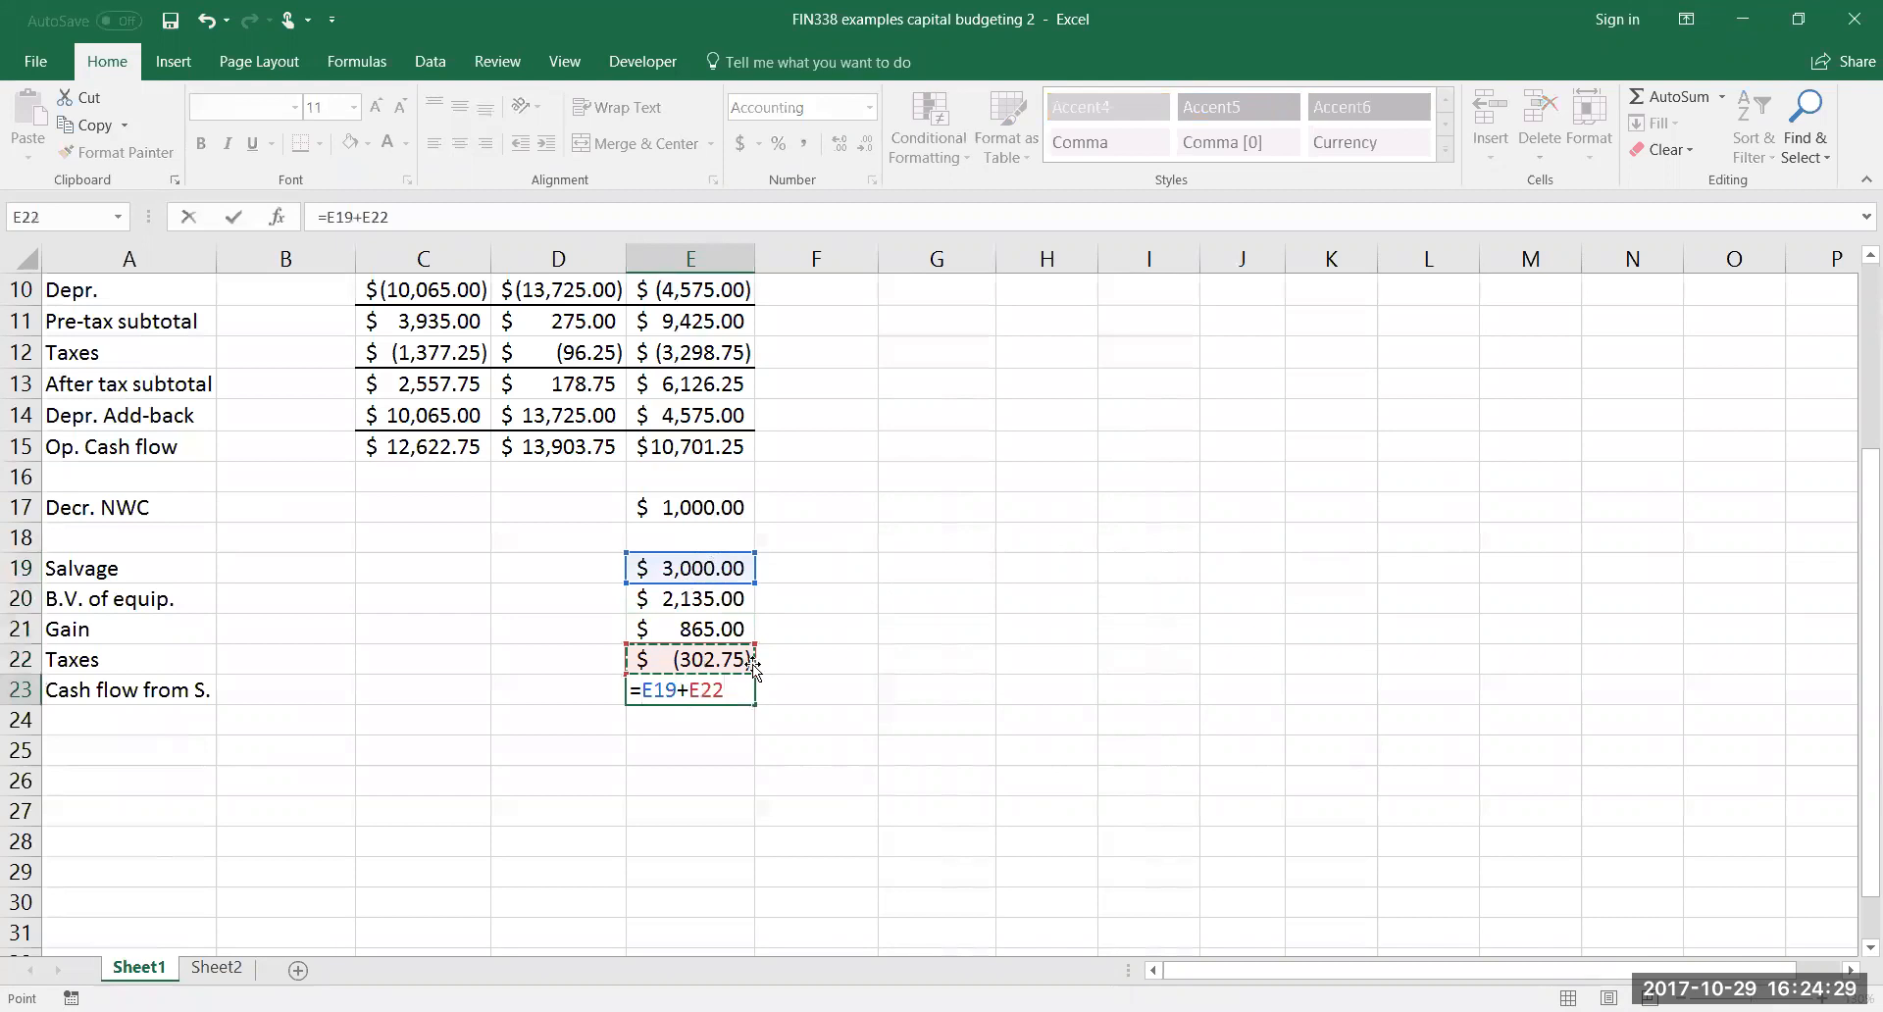
key("Return")
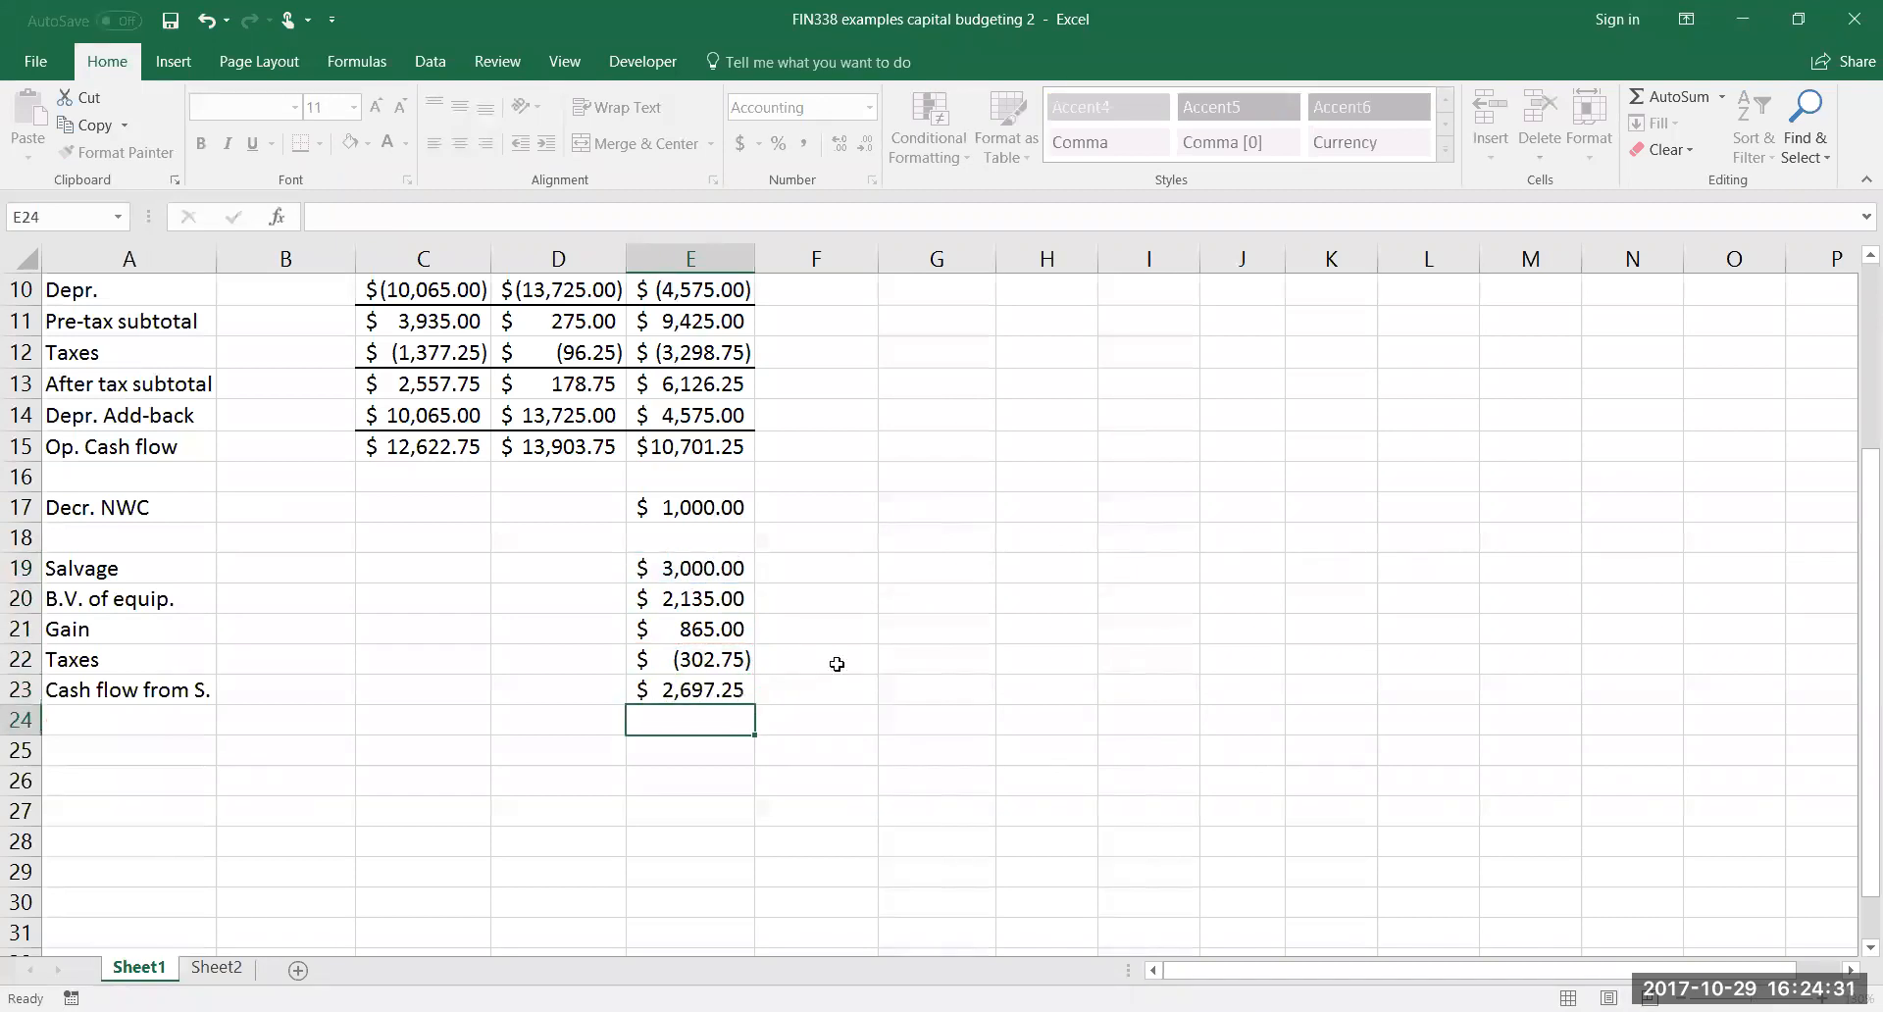
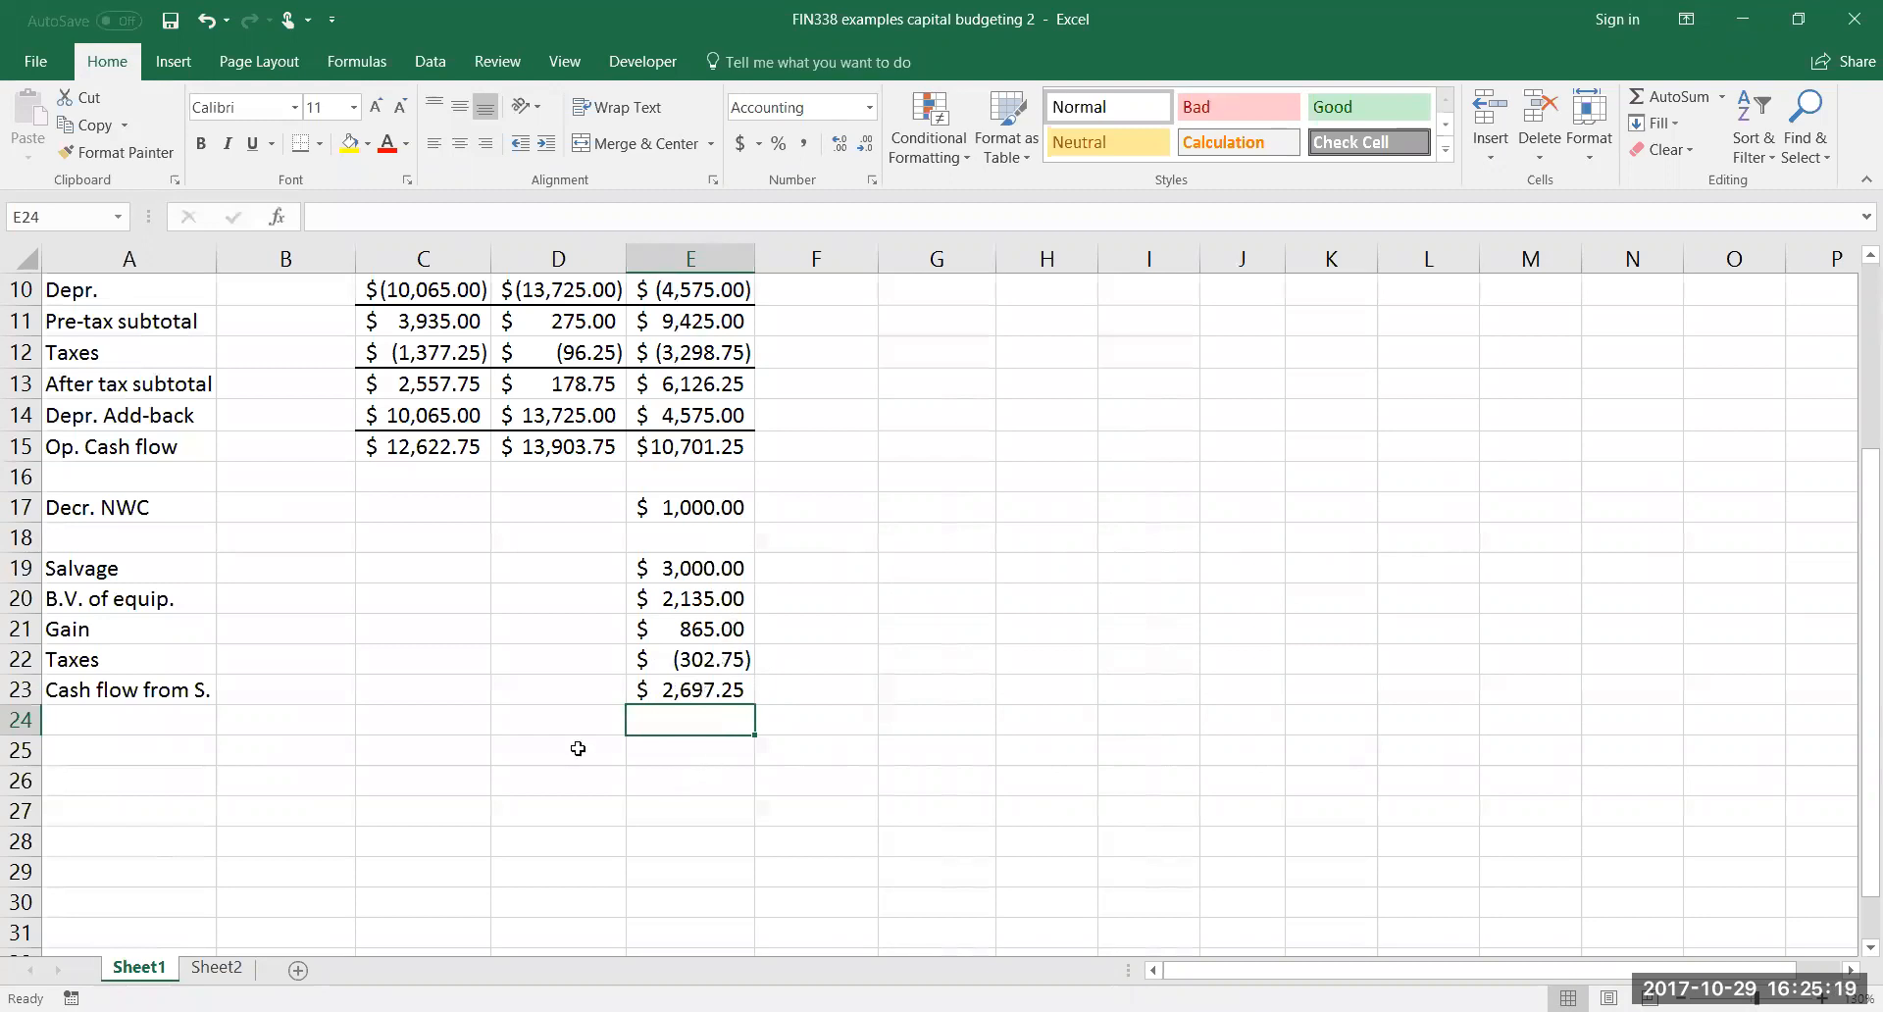
Label A25 "Total CFs" for the project's total cash flows
left_click(183, 747)
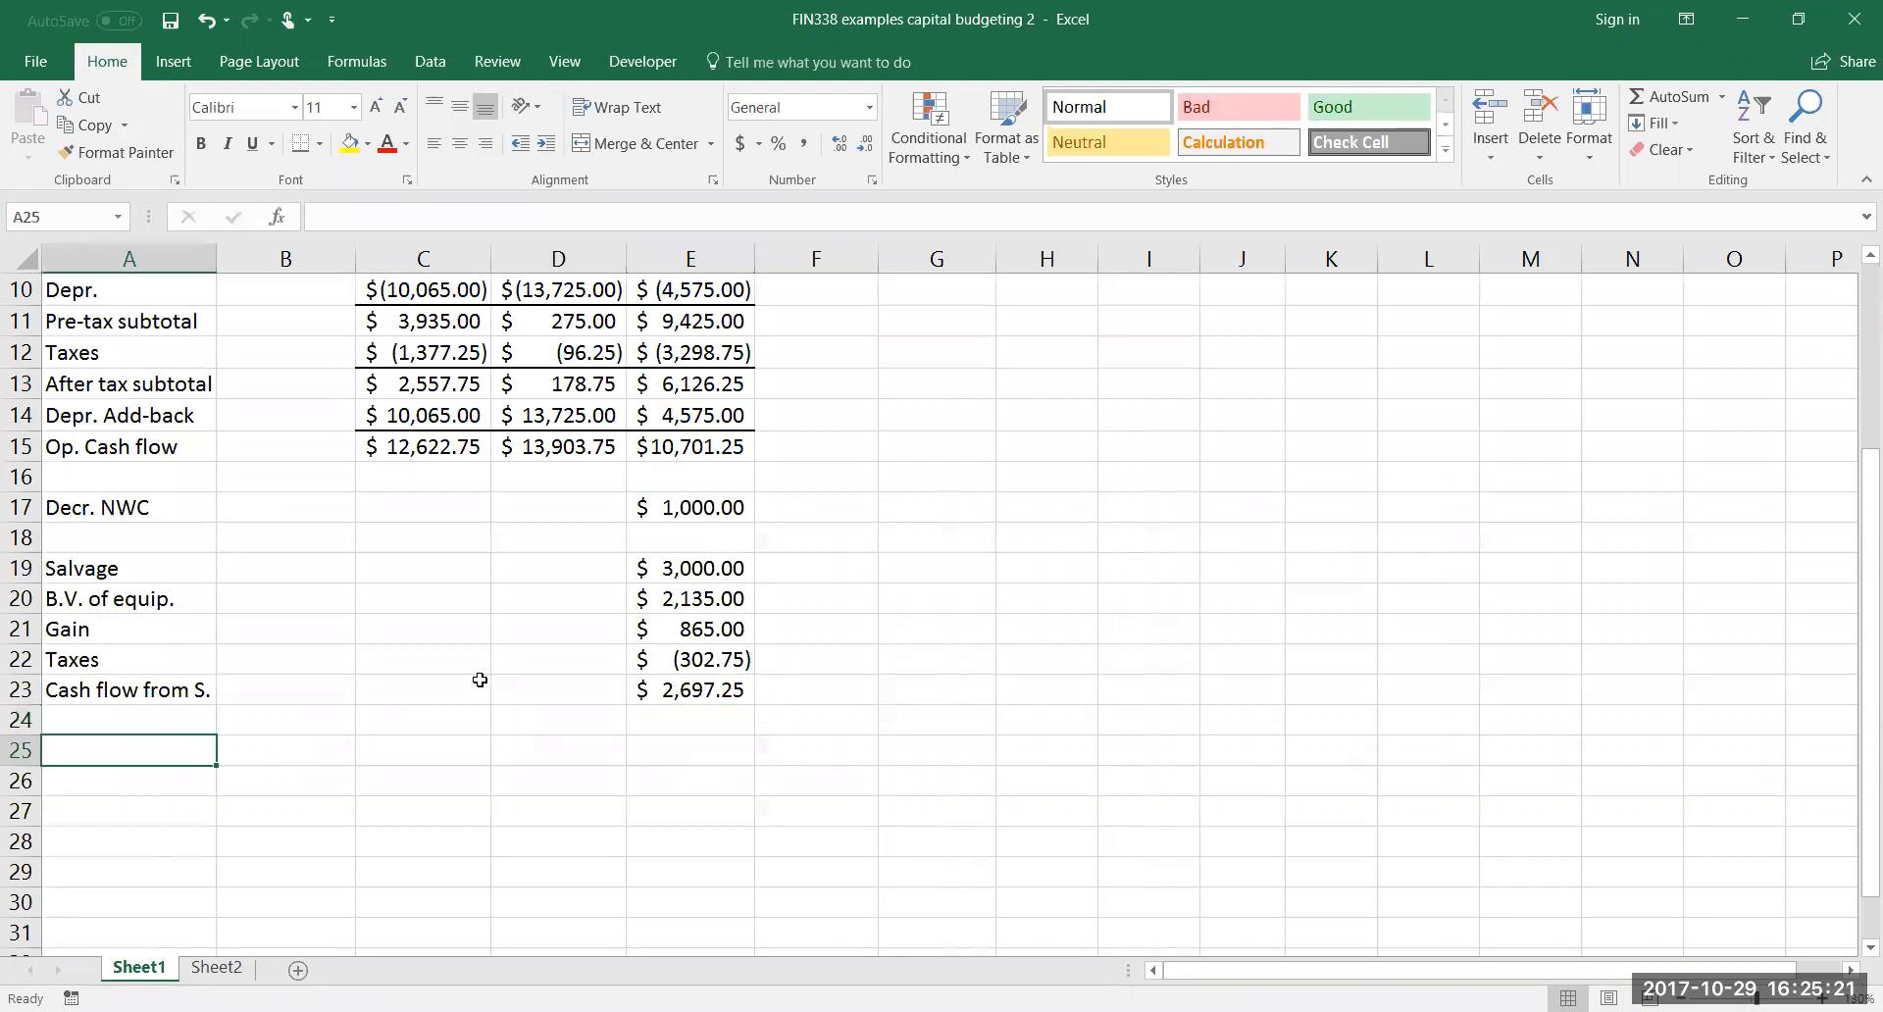
type("Total")
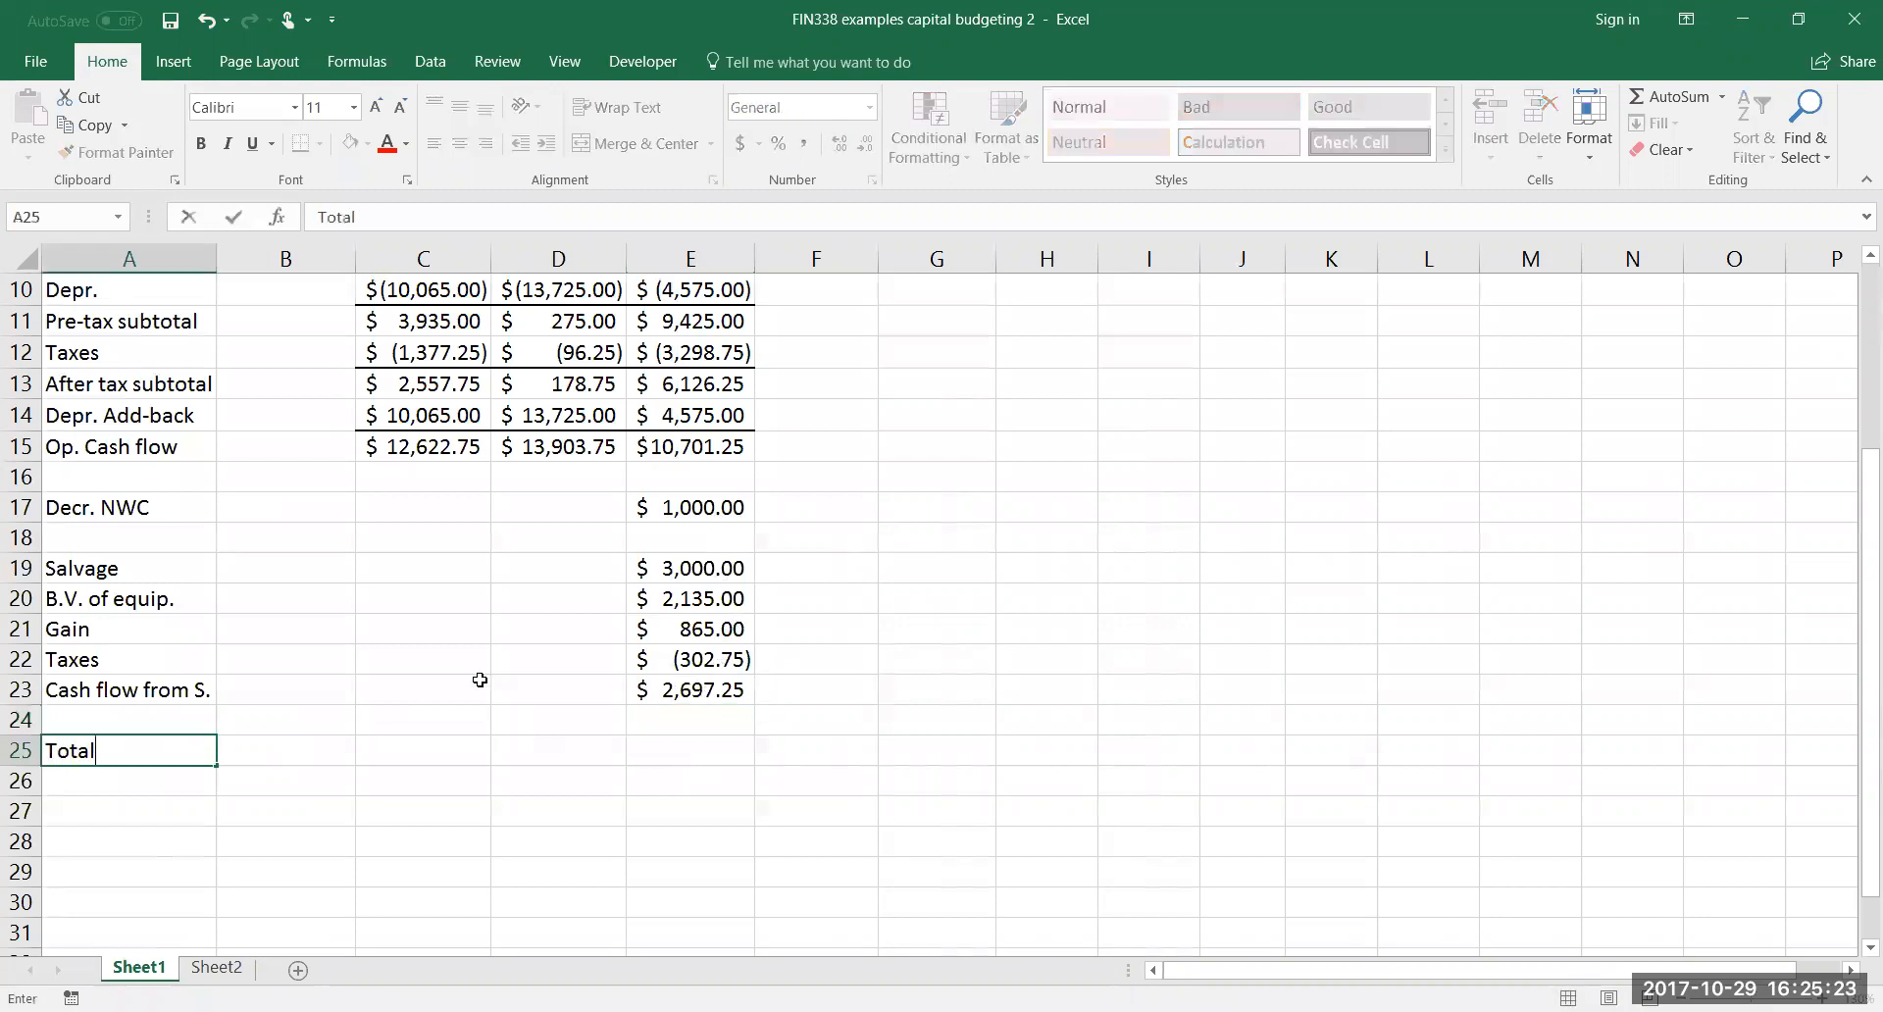
type(" CFs")
key("Tab")
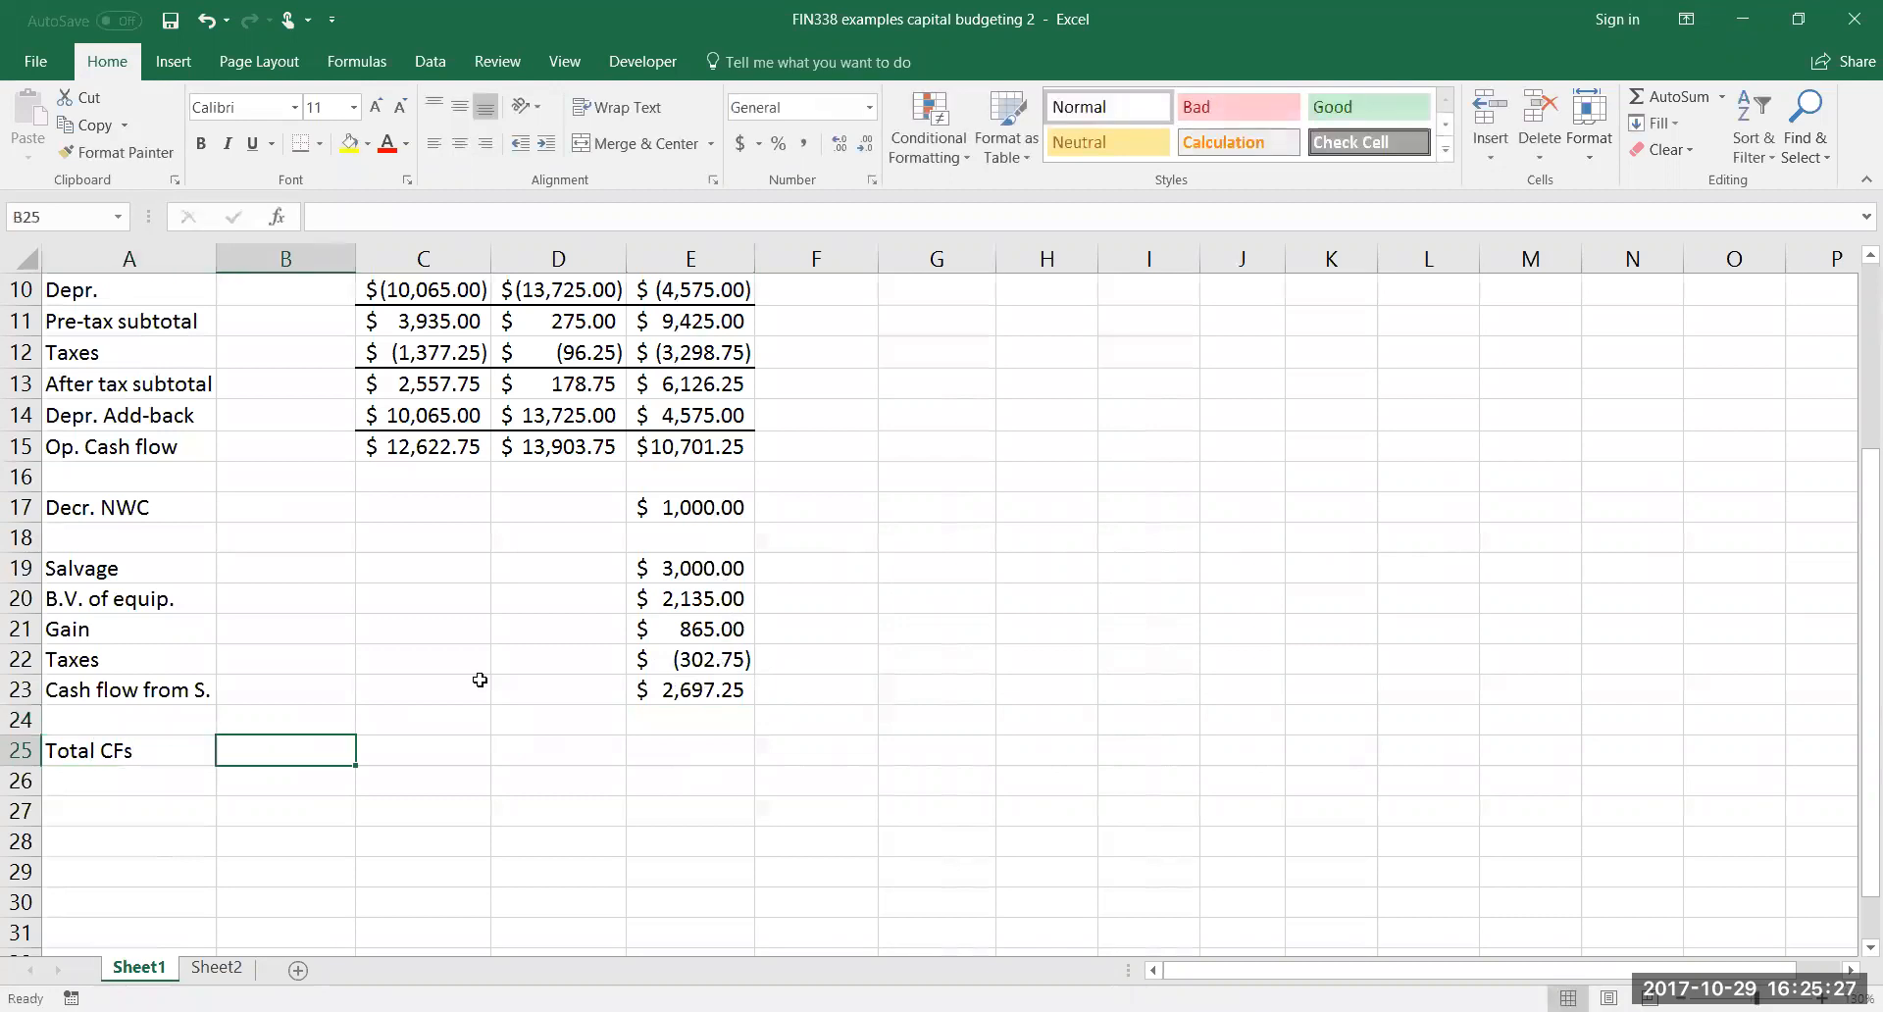
Total the year 0 cash flows in B25 with =SUM(B4:B6), covering cost, shipping and installation, and net working capital
type("=sum(")
scroll(314, 550, "up", 3)
left_click_drag(313, 564, 310, 629)
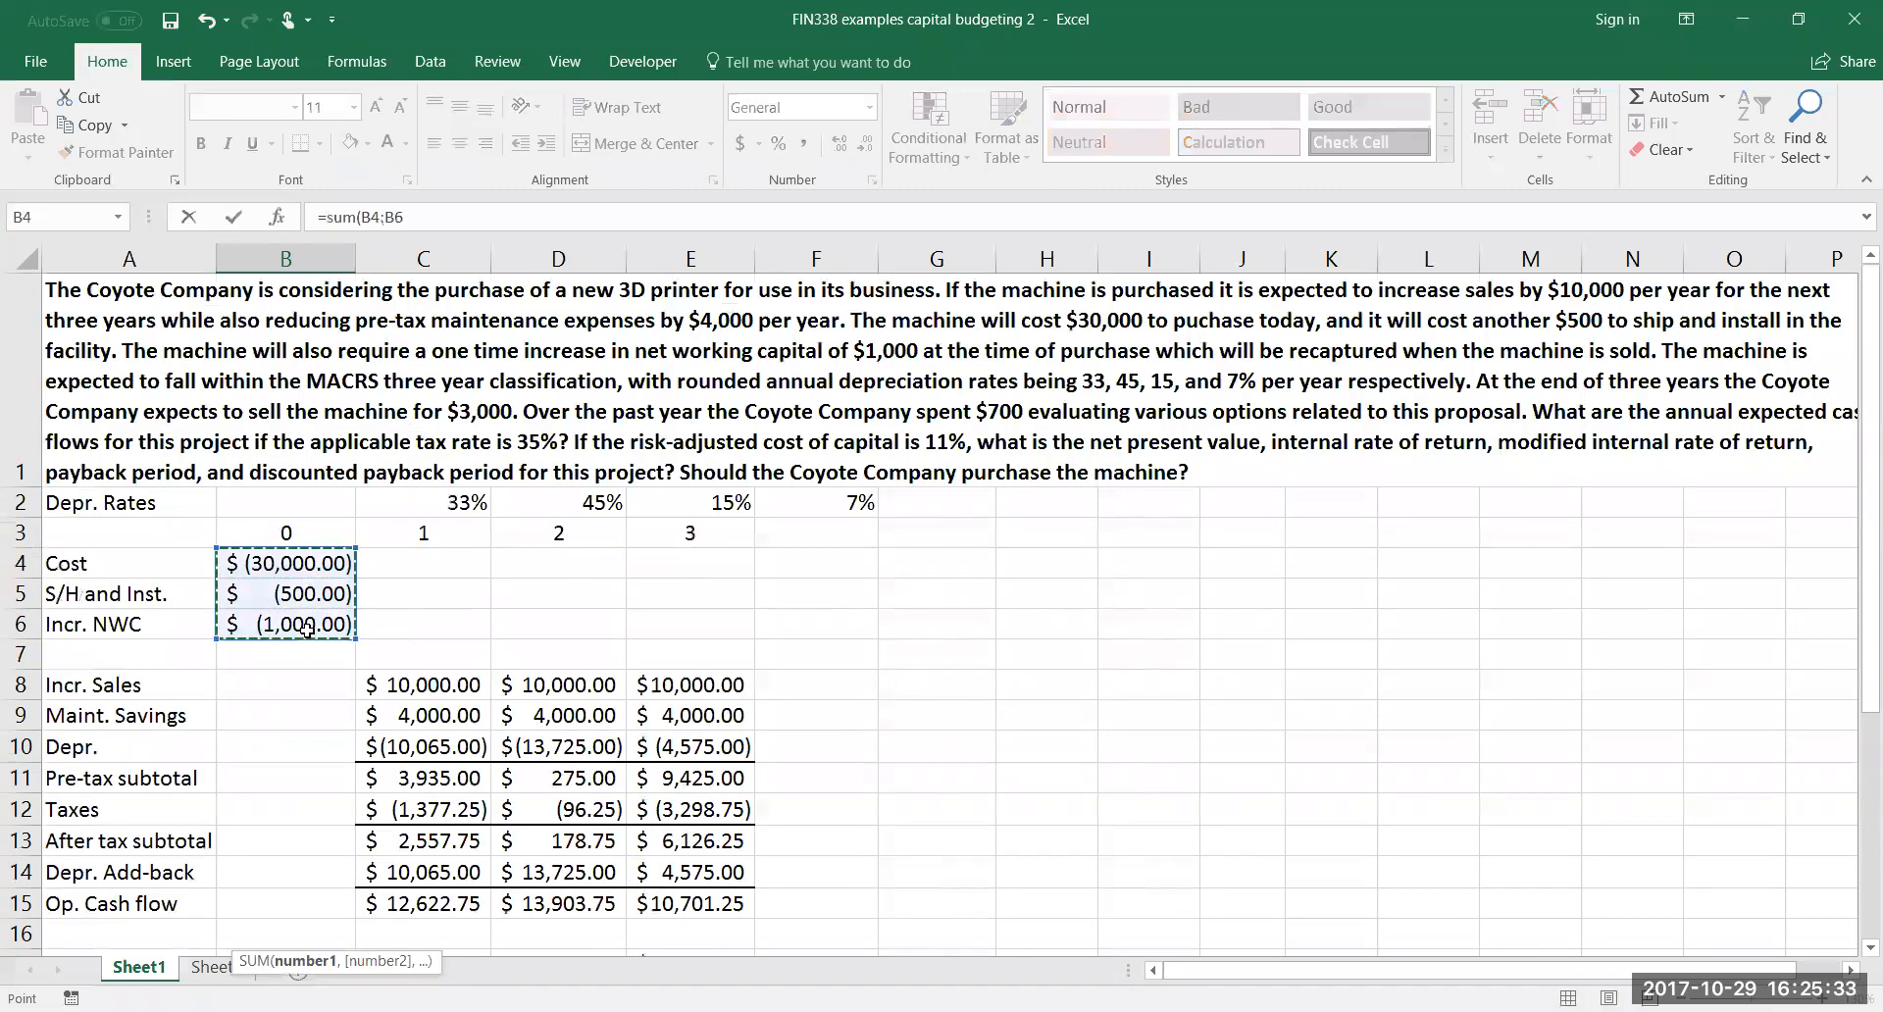
type(")")
key("Return")
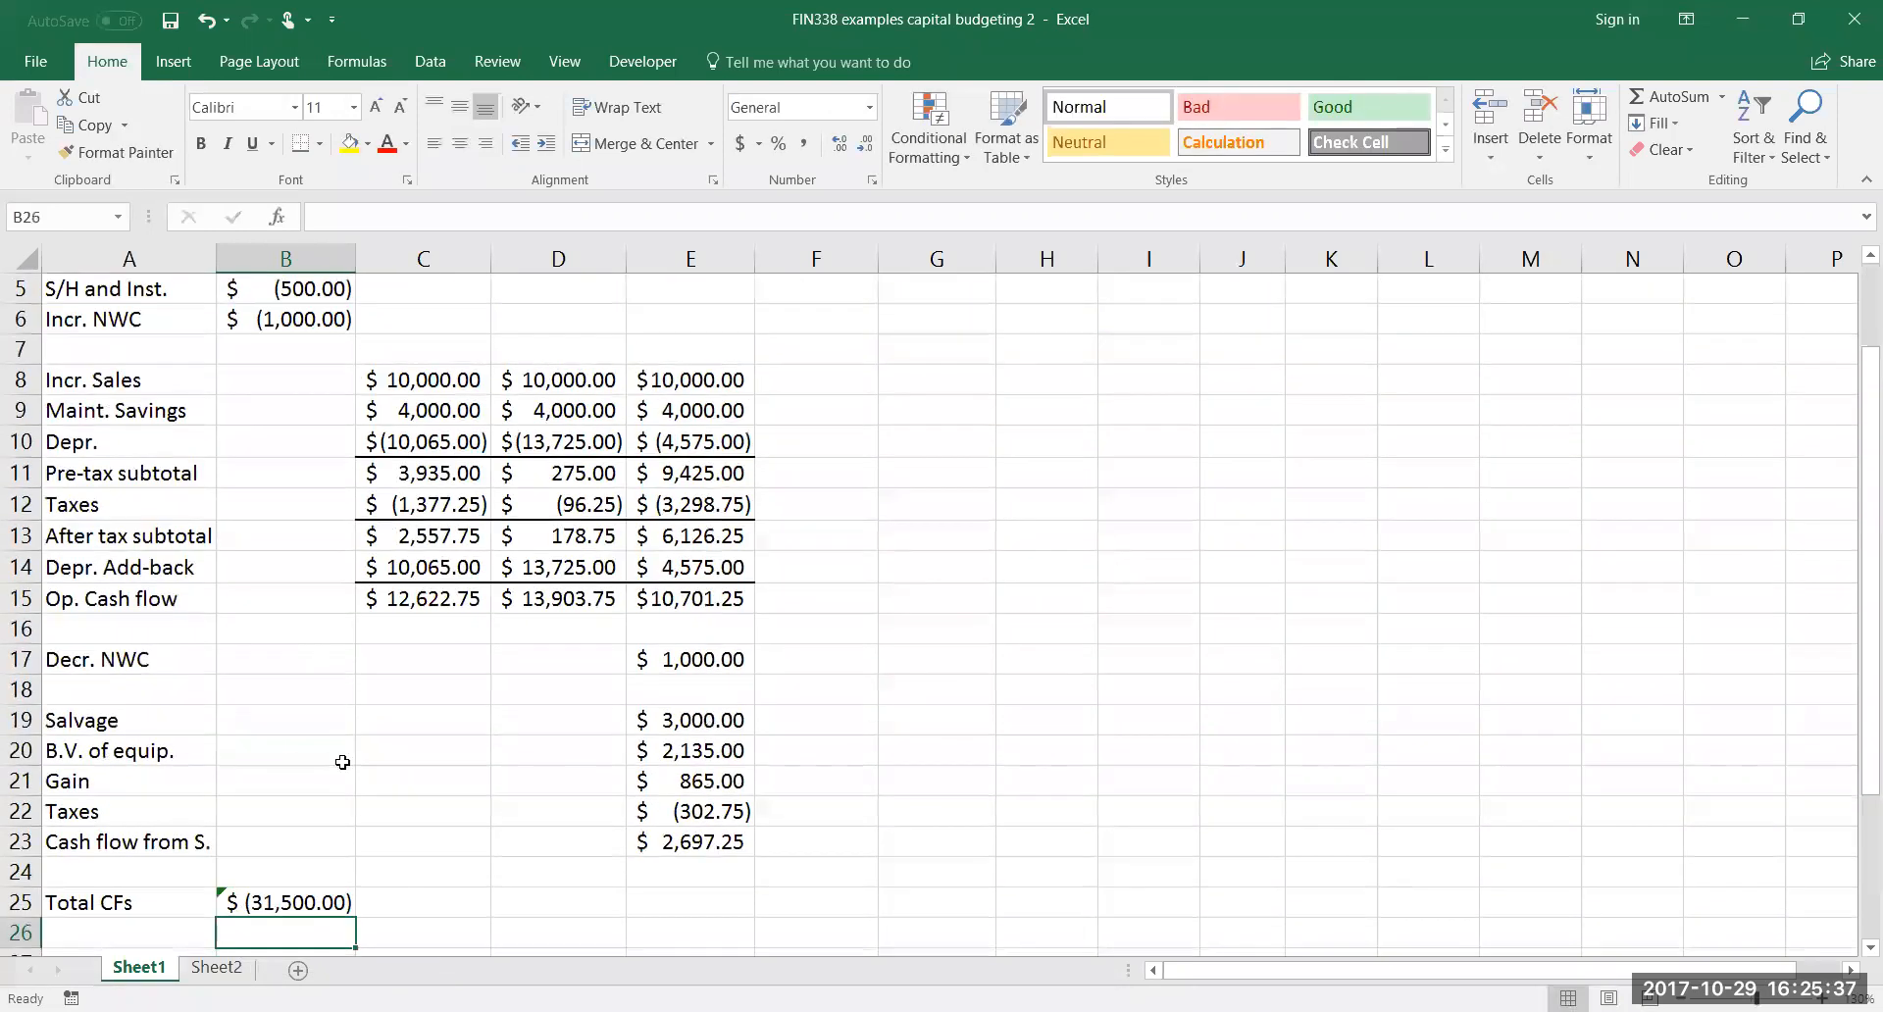
Bring the year 1 operating cash flow into C25 with =C15 and fill the formula across to D25 for year 2
left_click(411, 903)
type("=")
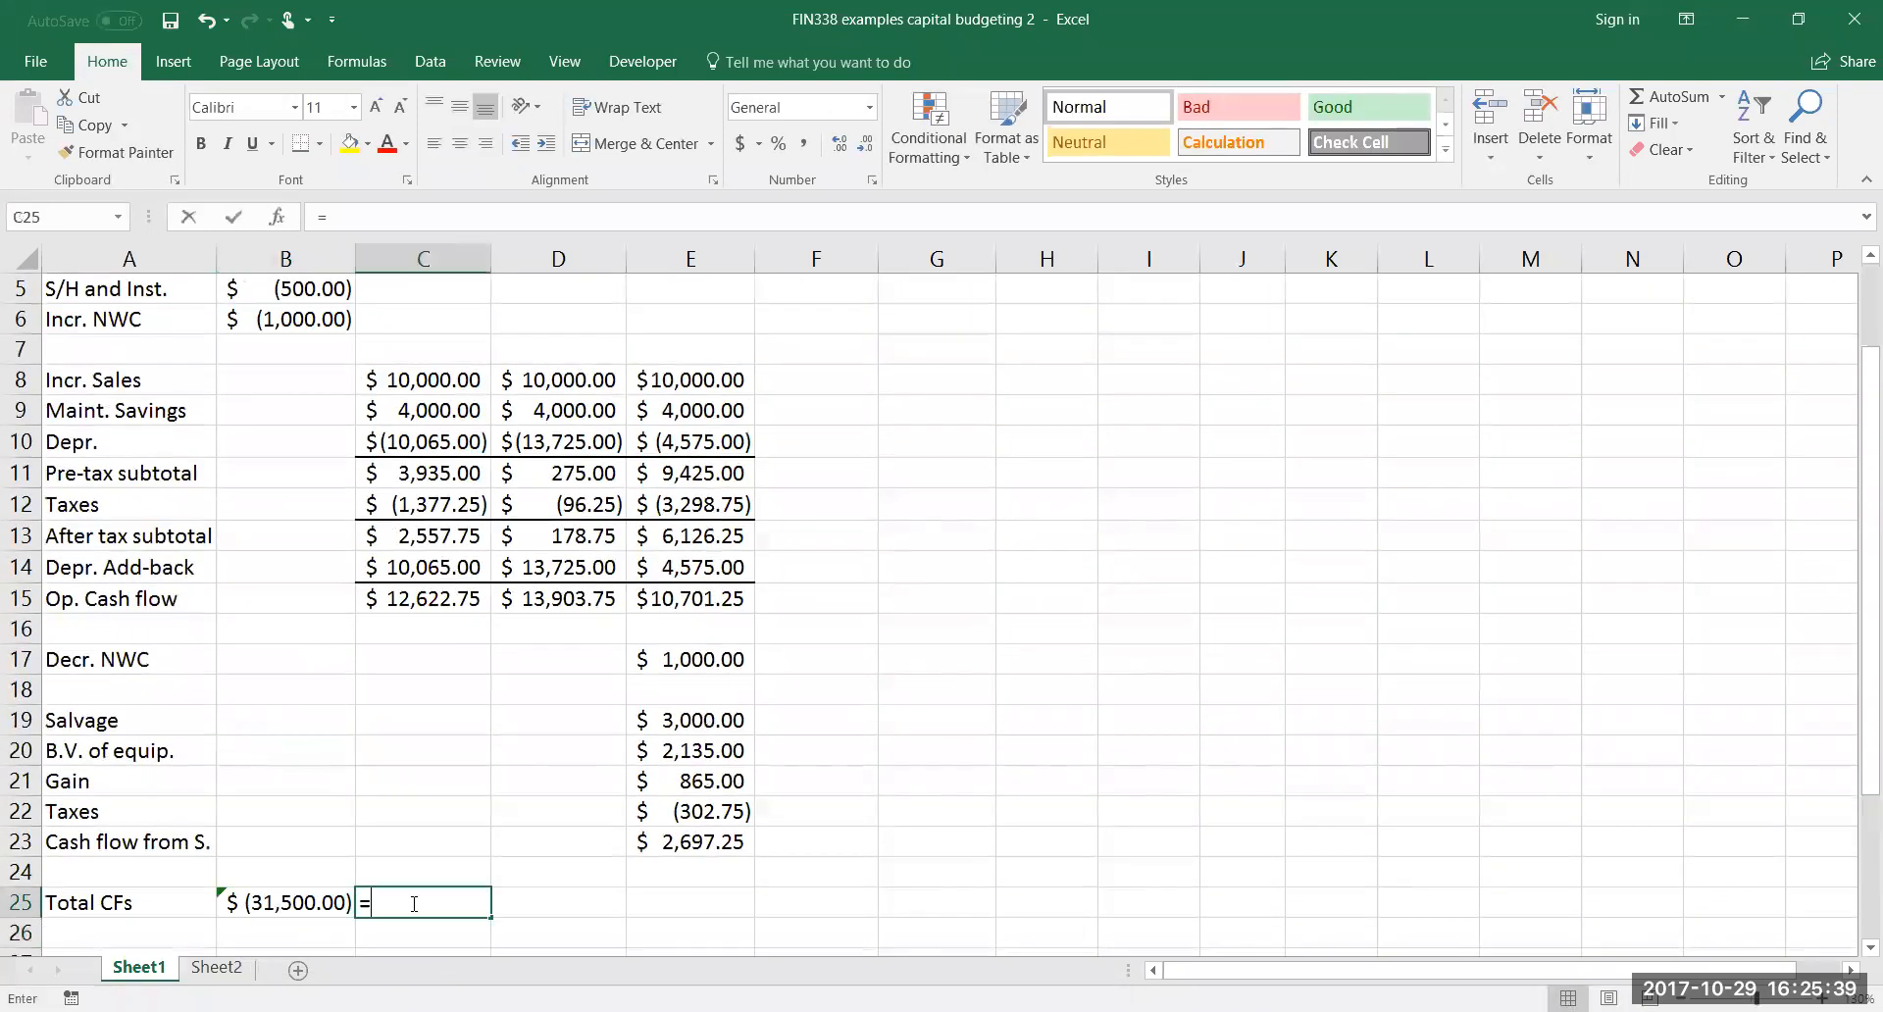
left_click(430, 599)
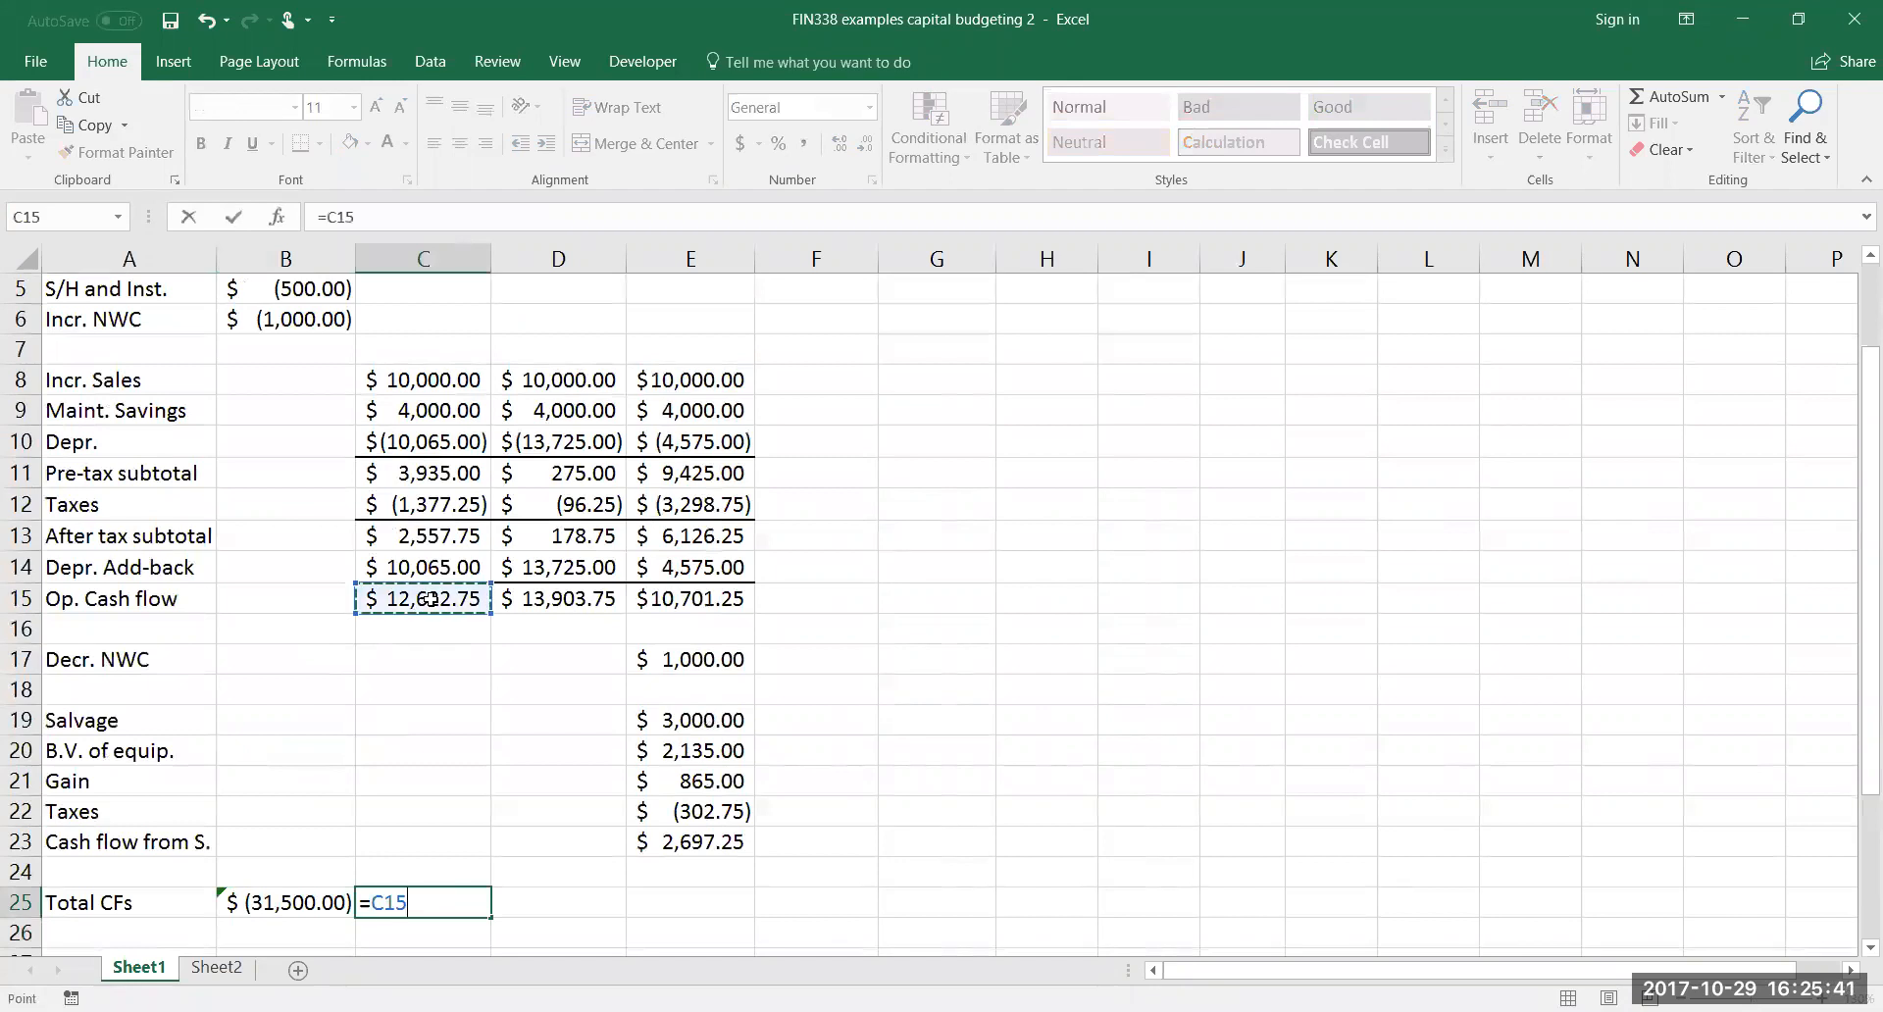
key("Return")
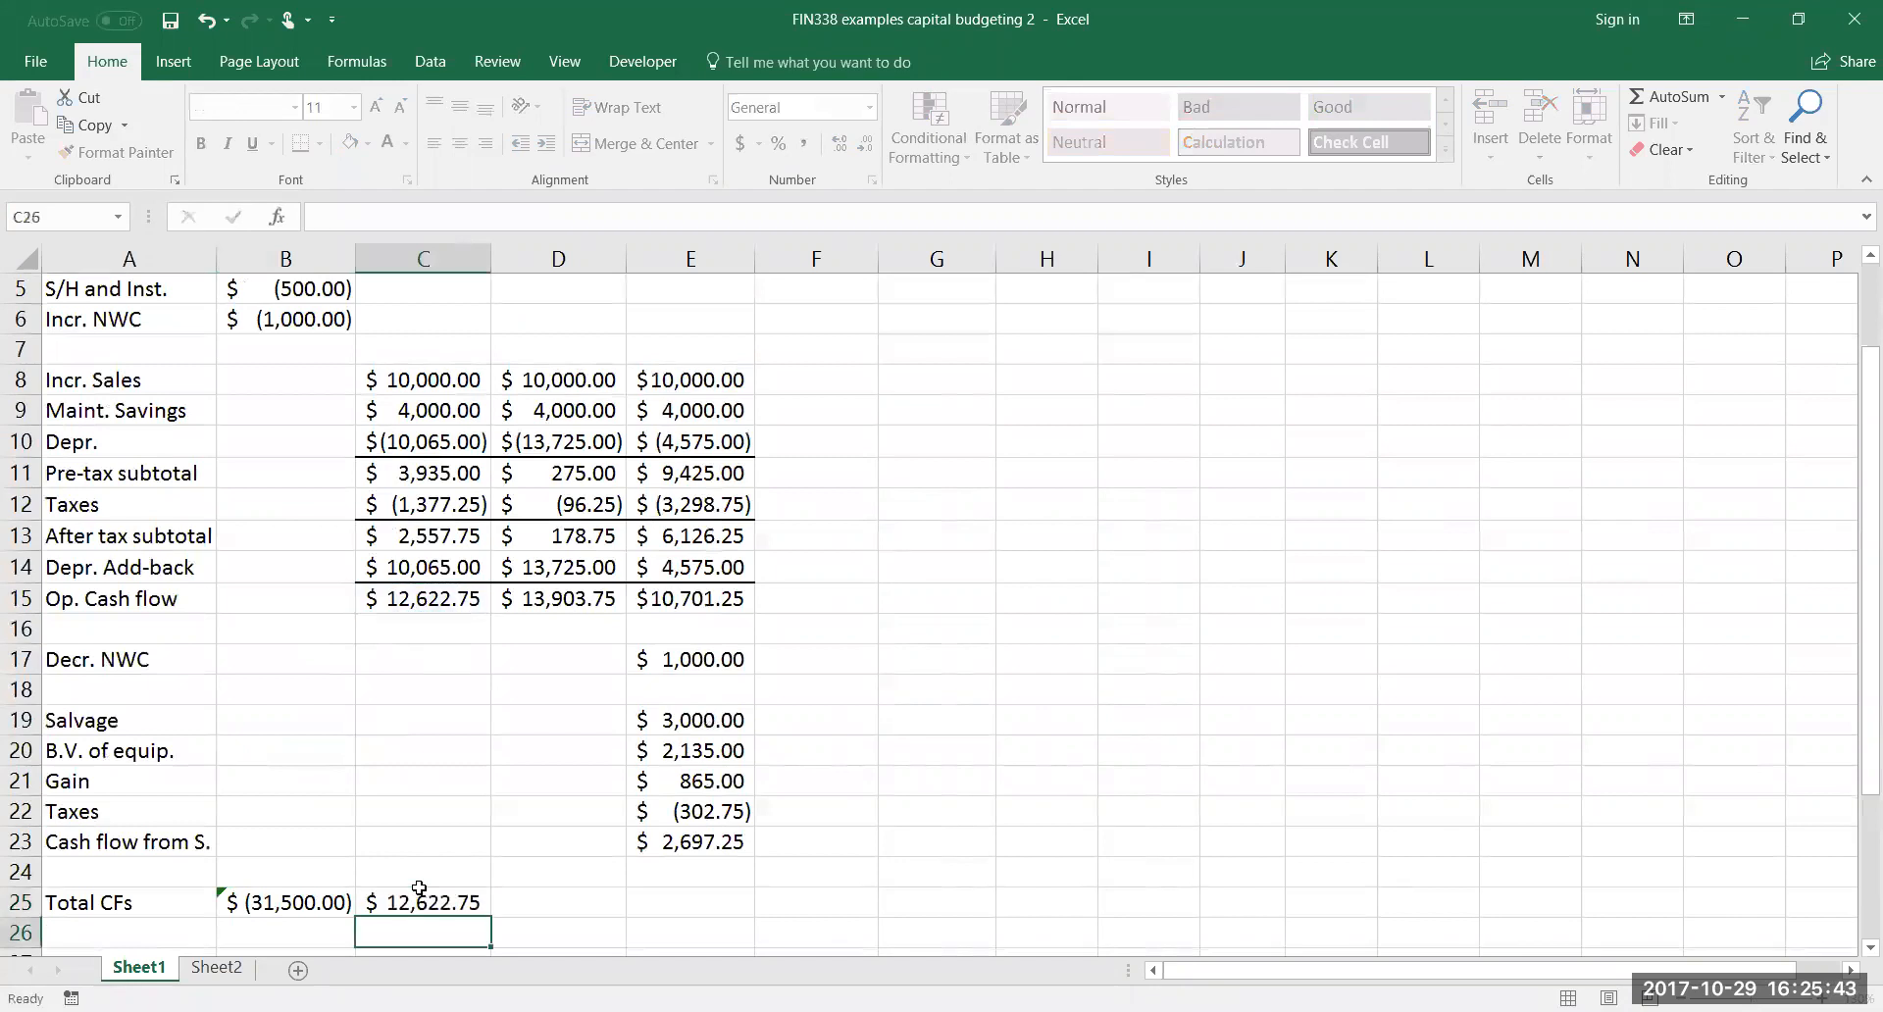
left_click(420, 903)
left_click_drag(490, 918, 595, 908)
Calculate the year 3 total cash flow in E25 with =E15+E17+E23, adding operating cash flow, recovered working capital and salvage cash flow
left_click(671, 897)
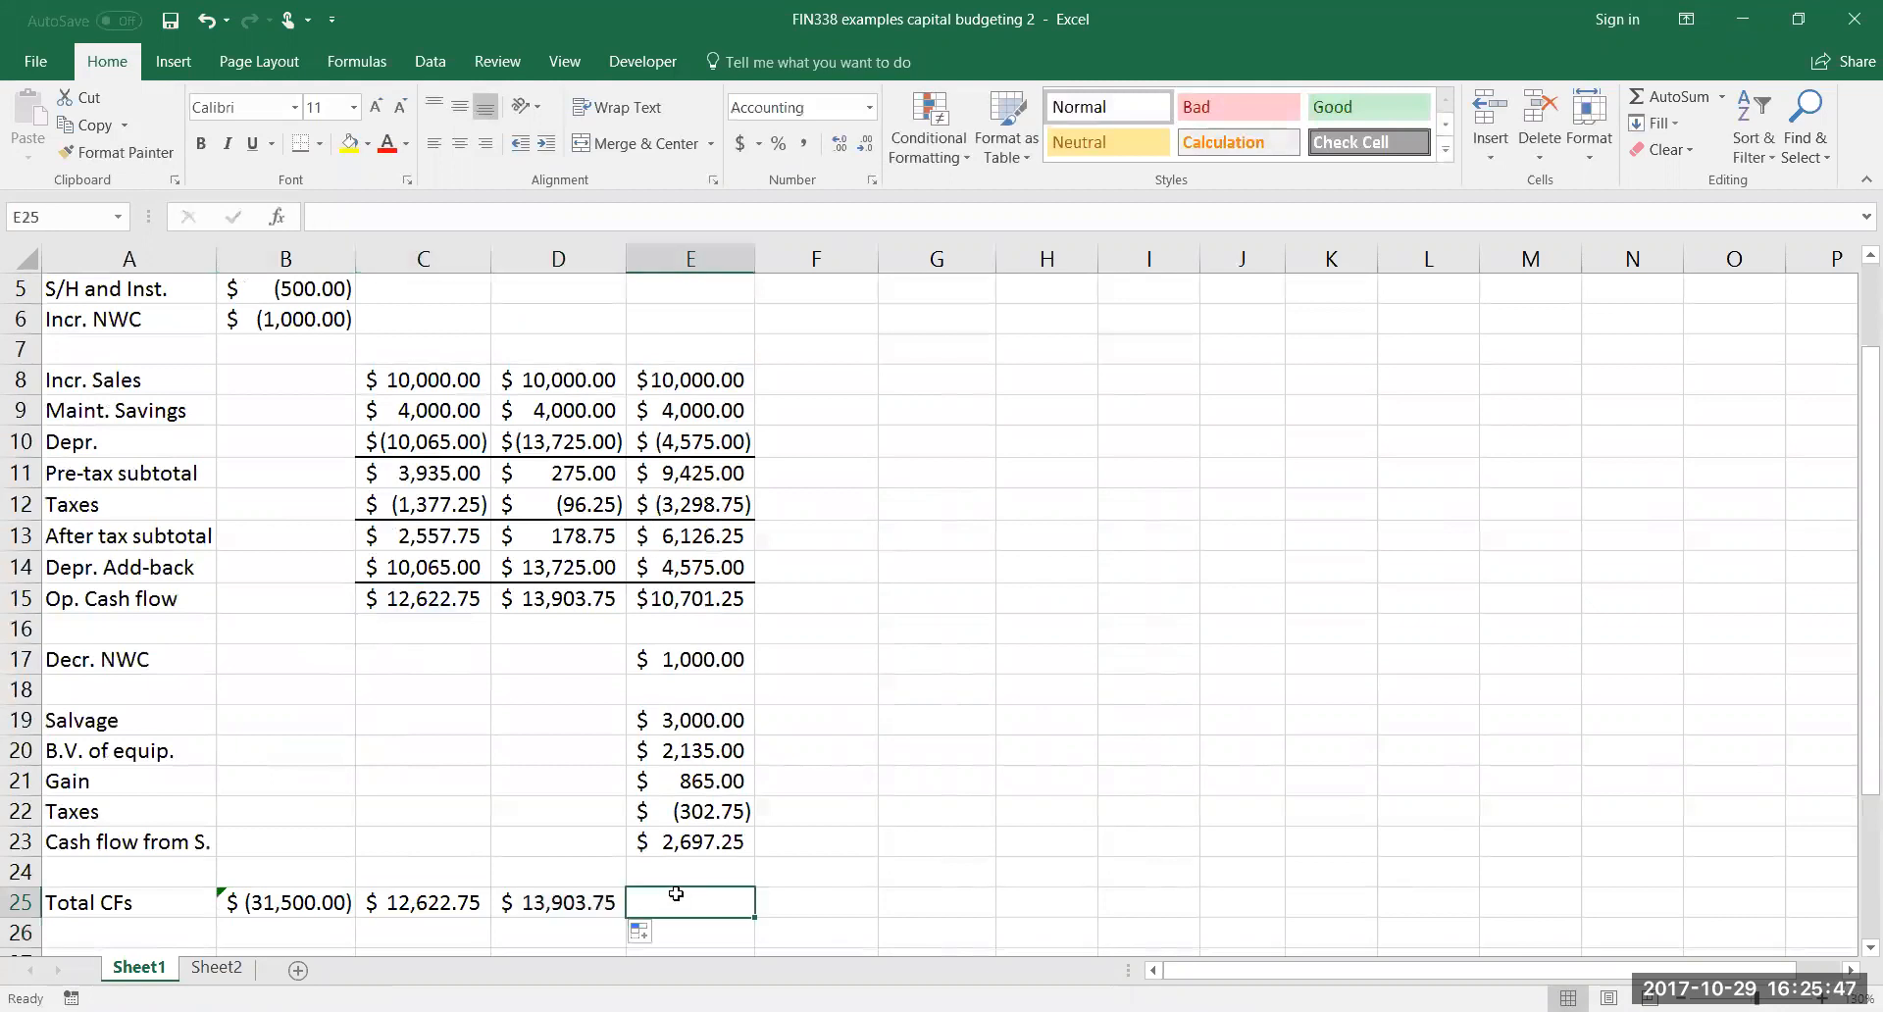
type("=")
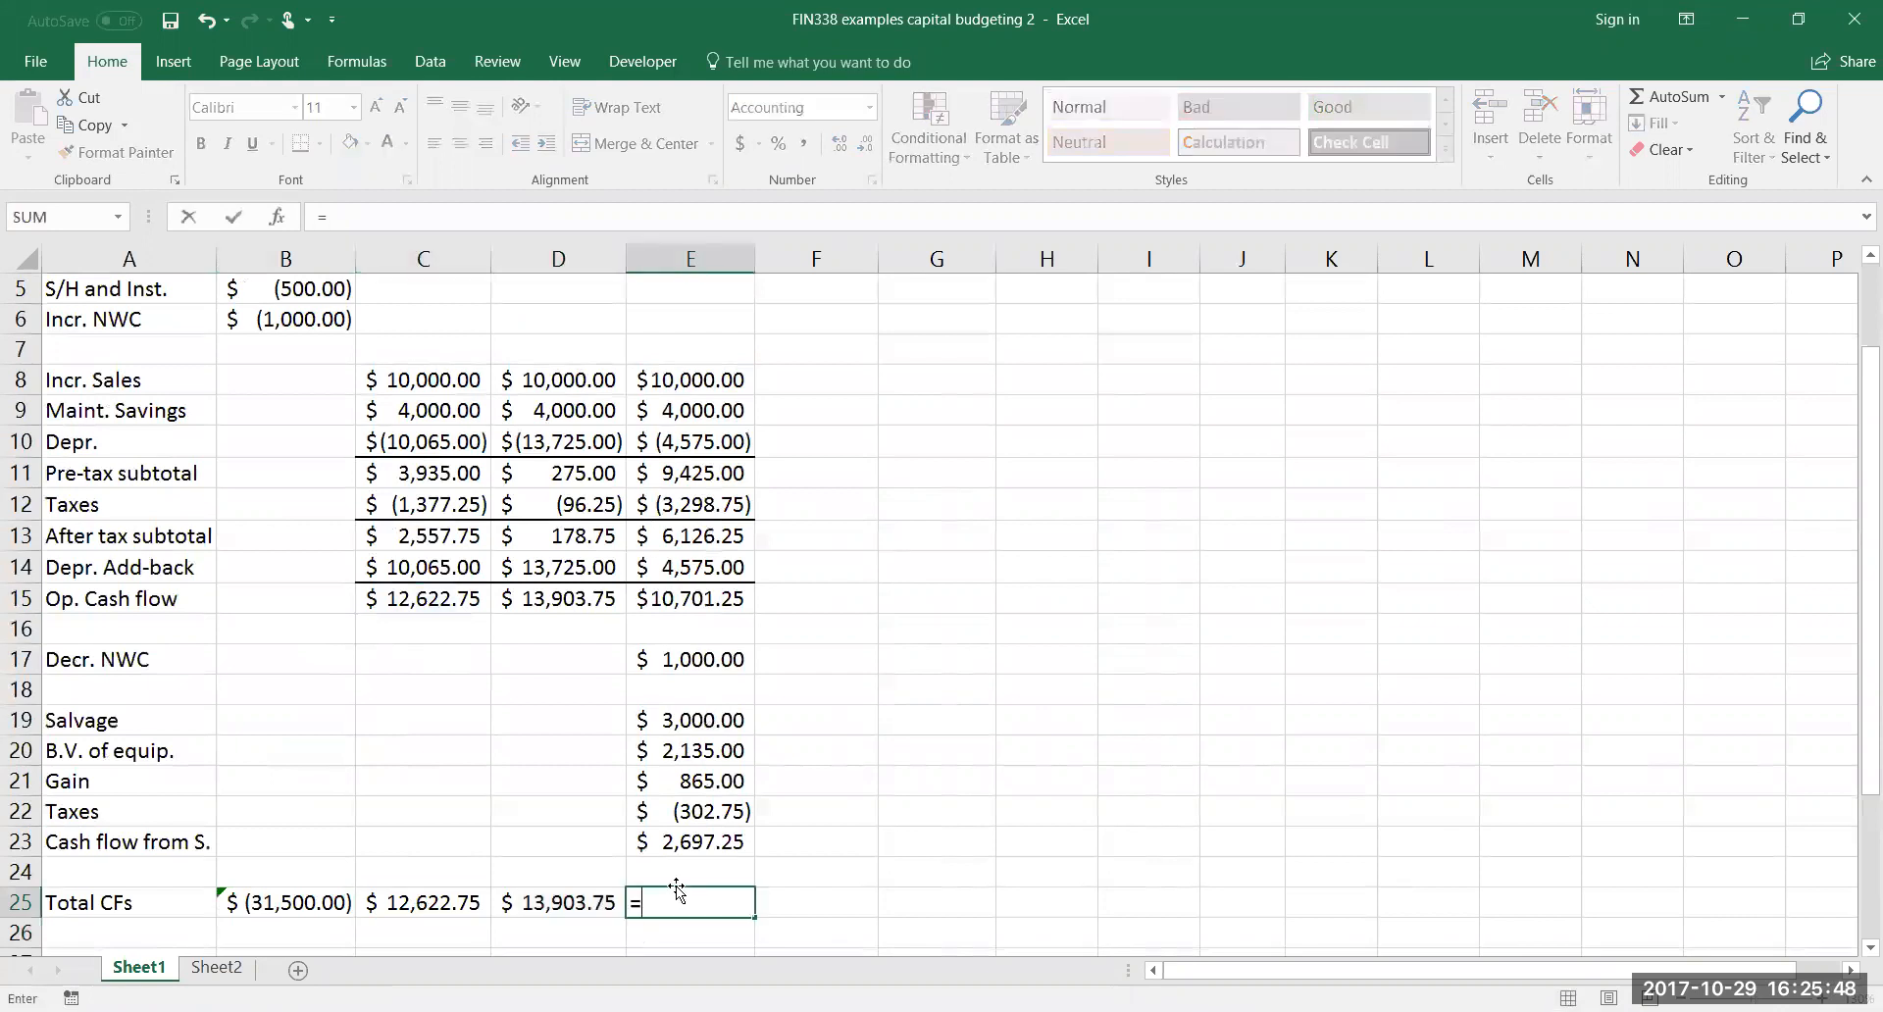
left_click(702, 600)
type("+")
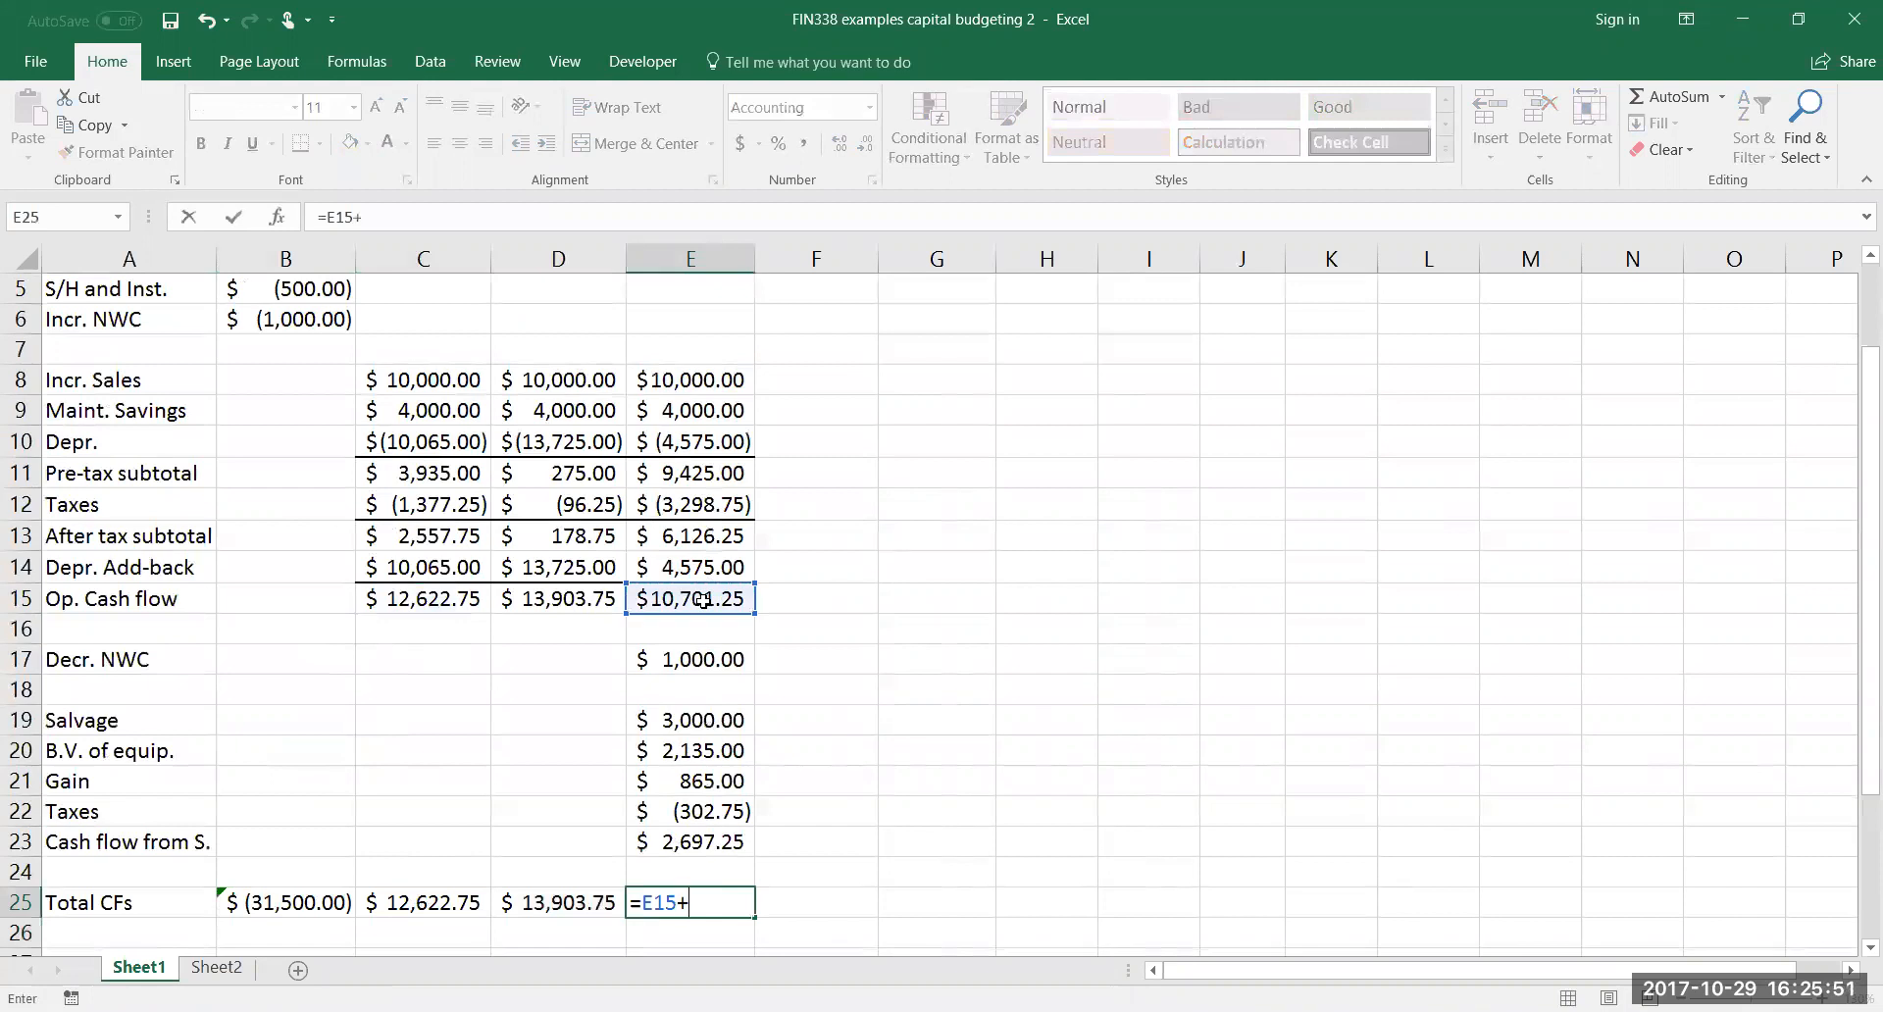
left_click(691, 660)
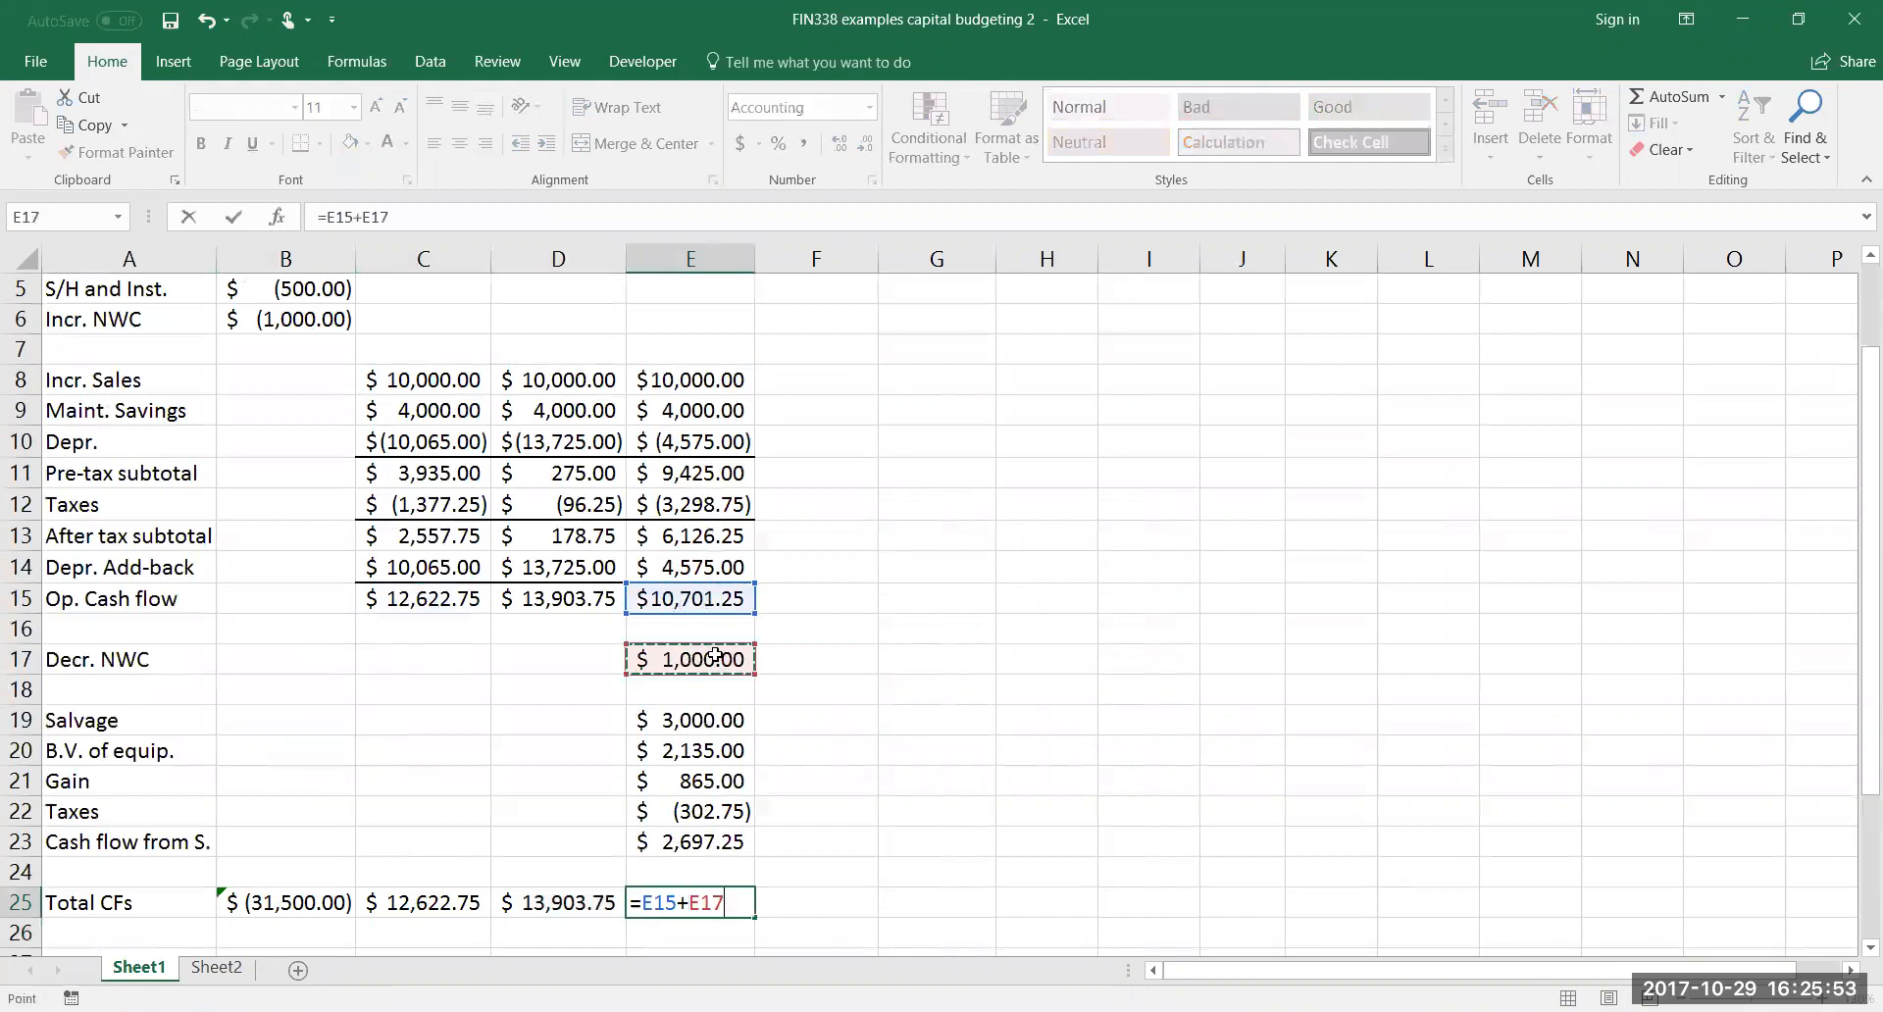
type("+")
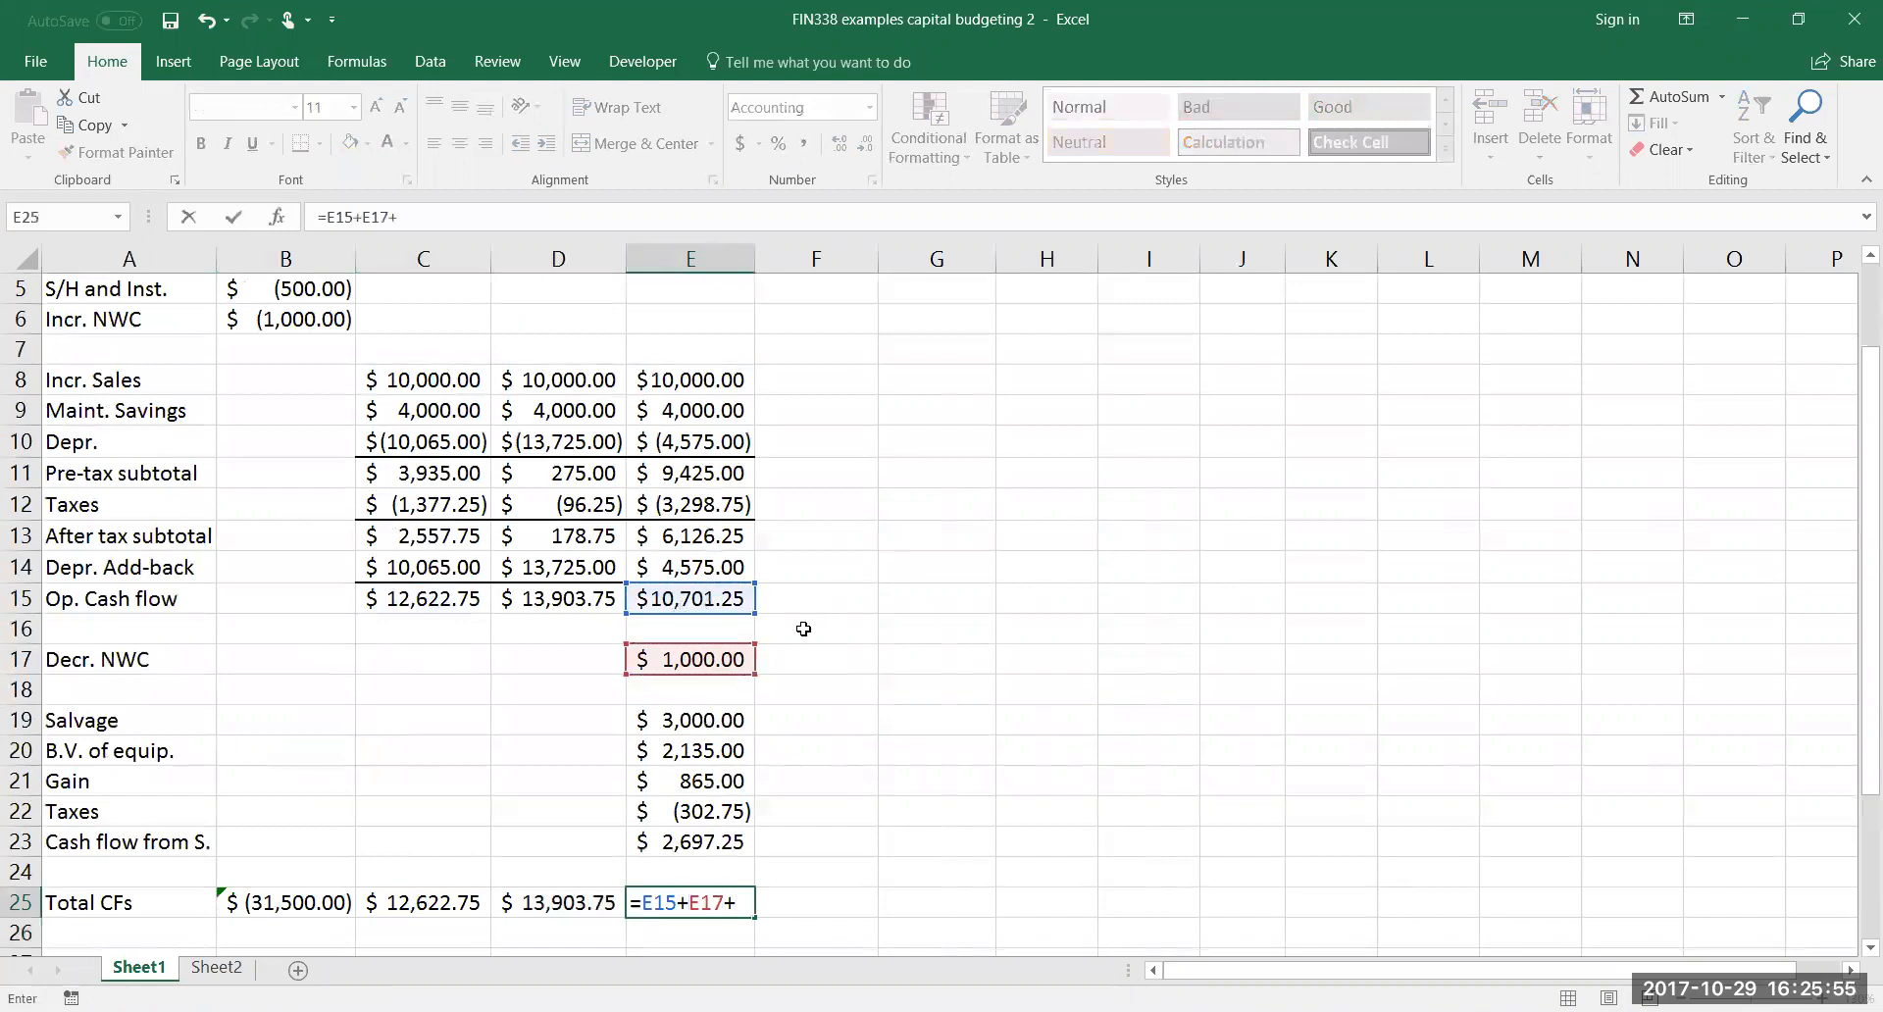
left_click(698, 846)
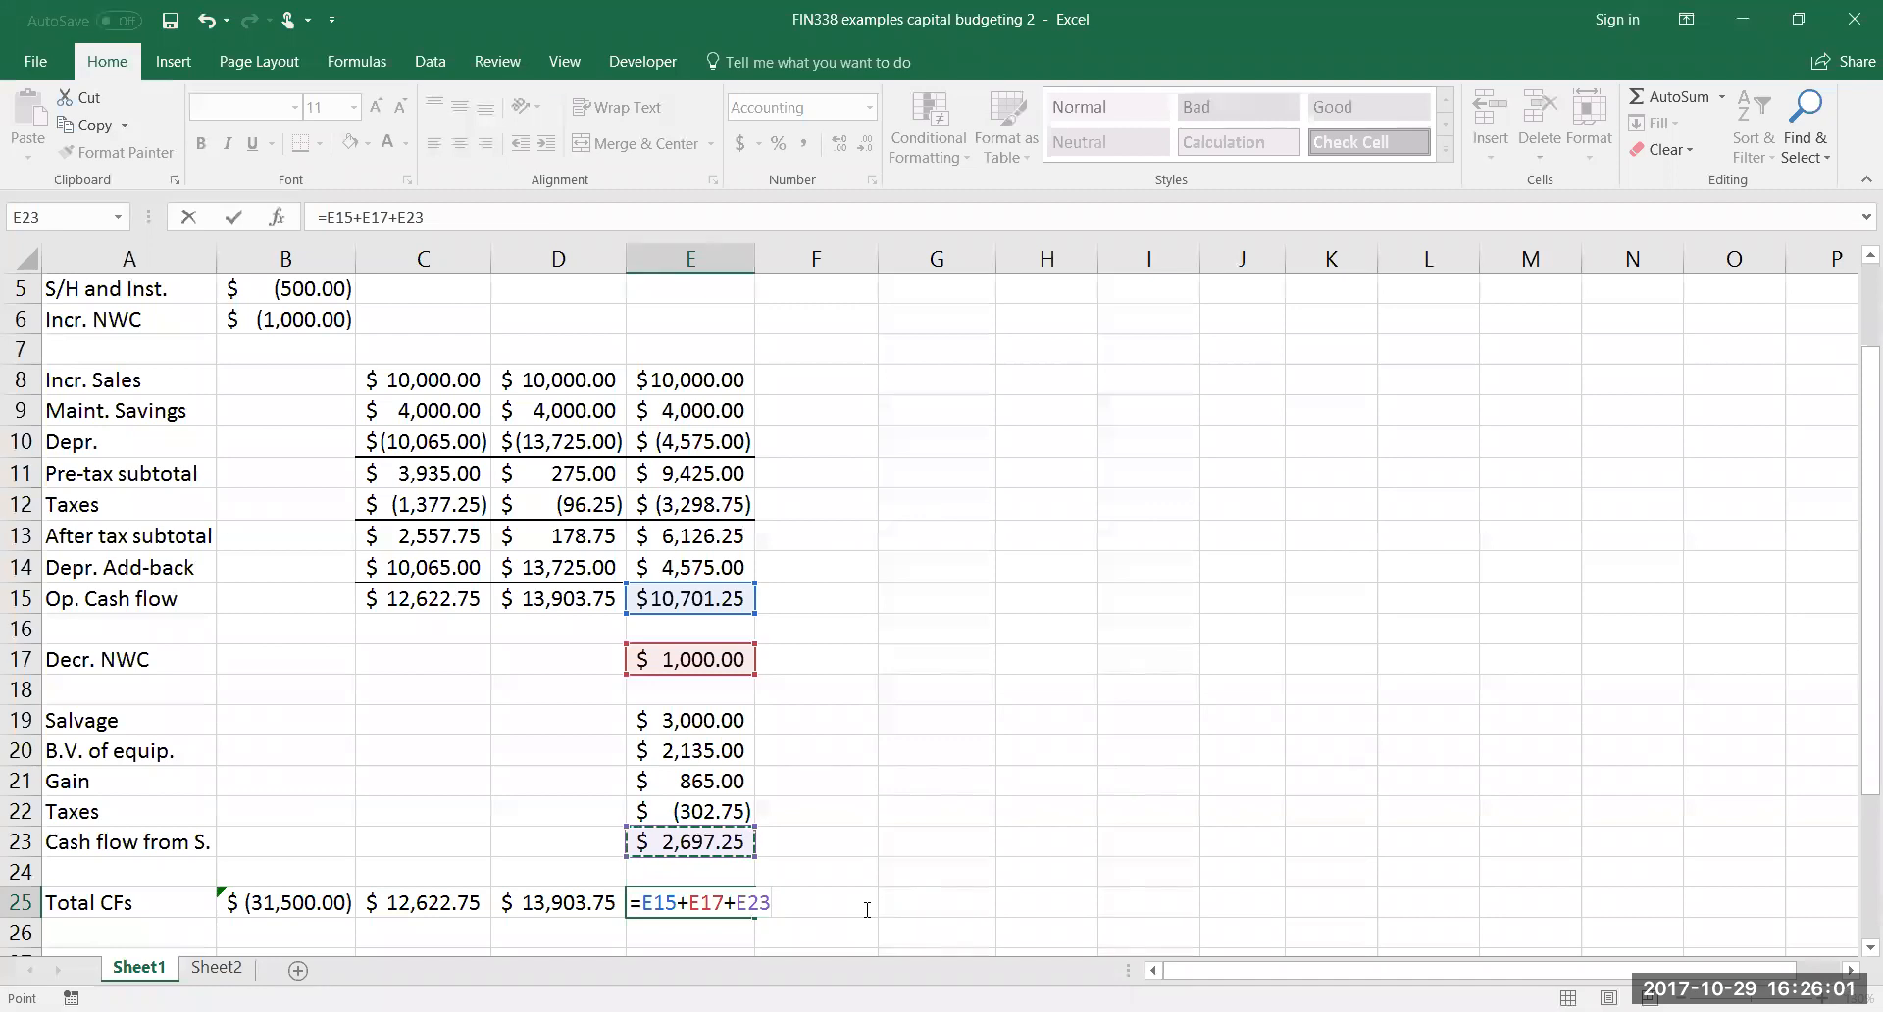
key("Return")
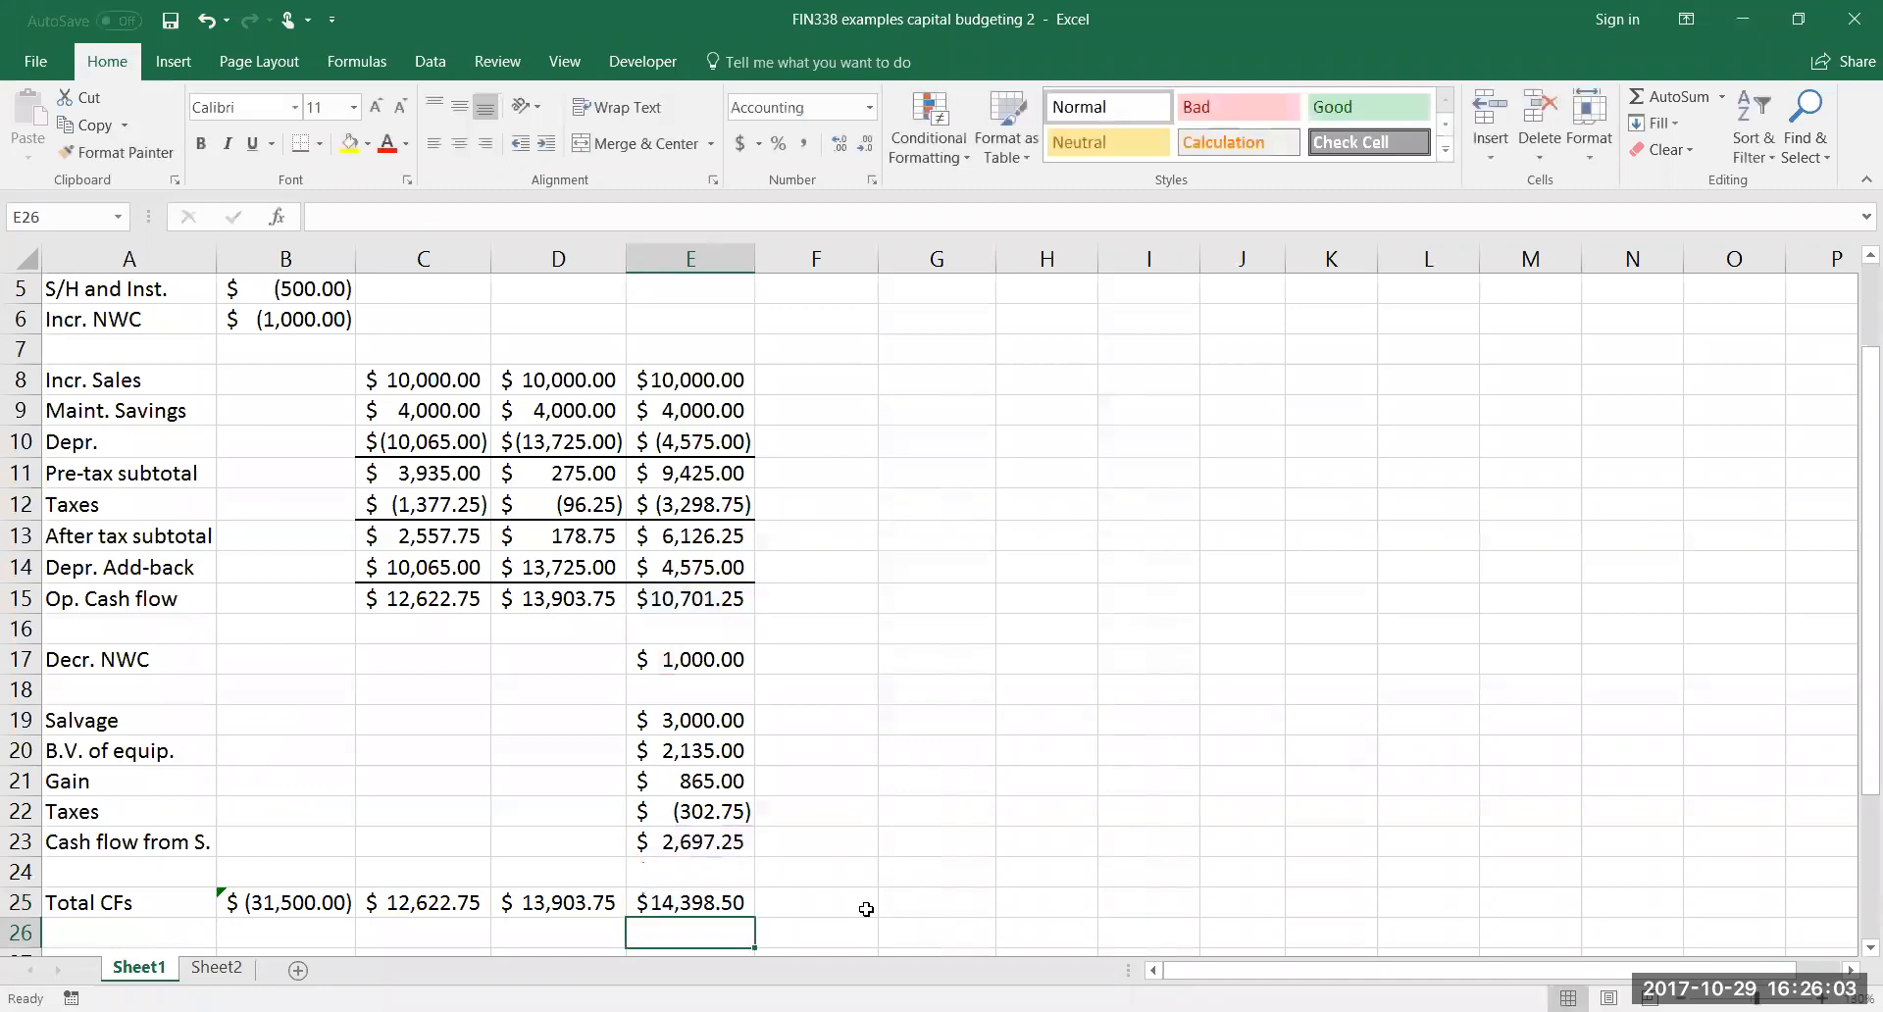
Ignore the formula error flagged on the year 0 total in B25
left_click(269, 907)
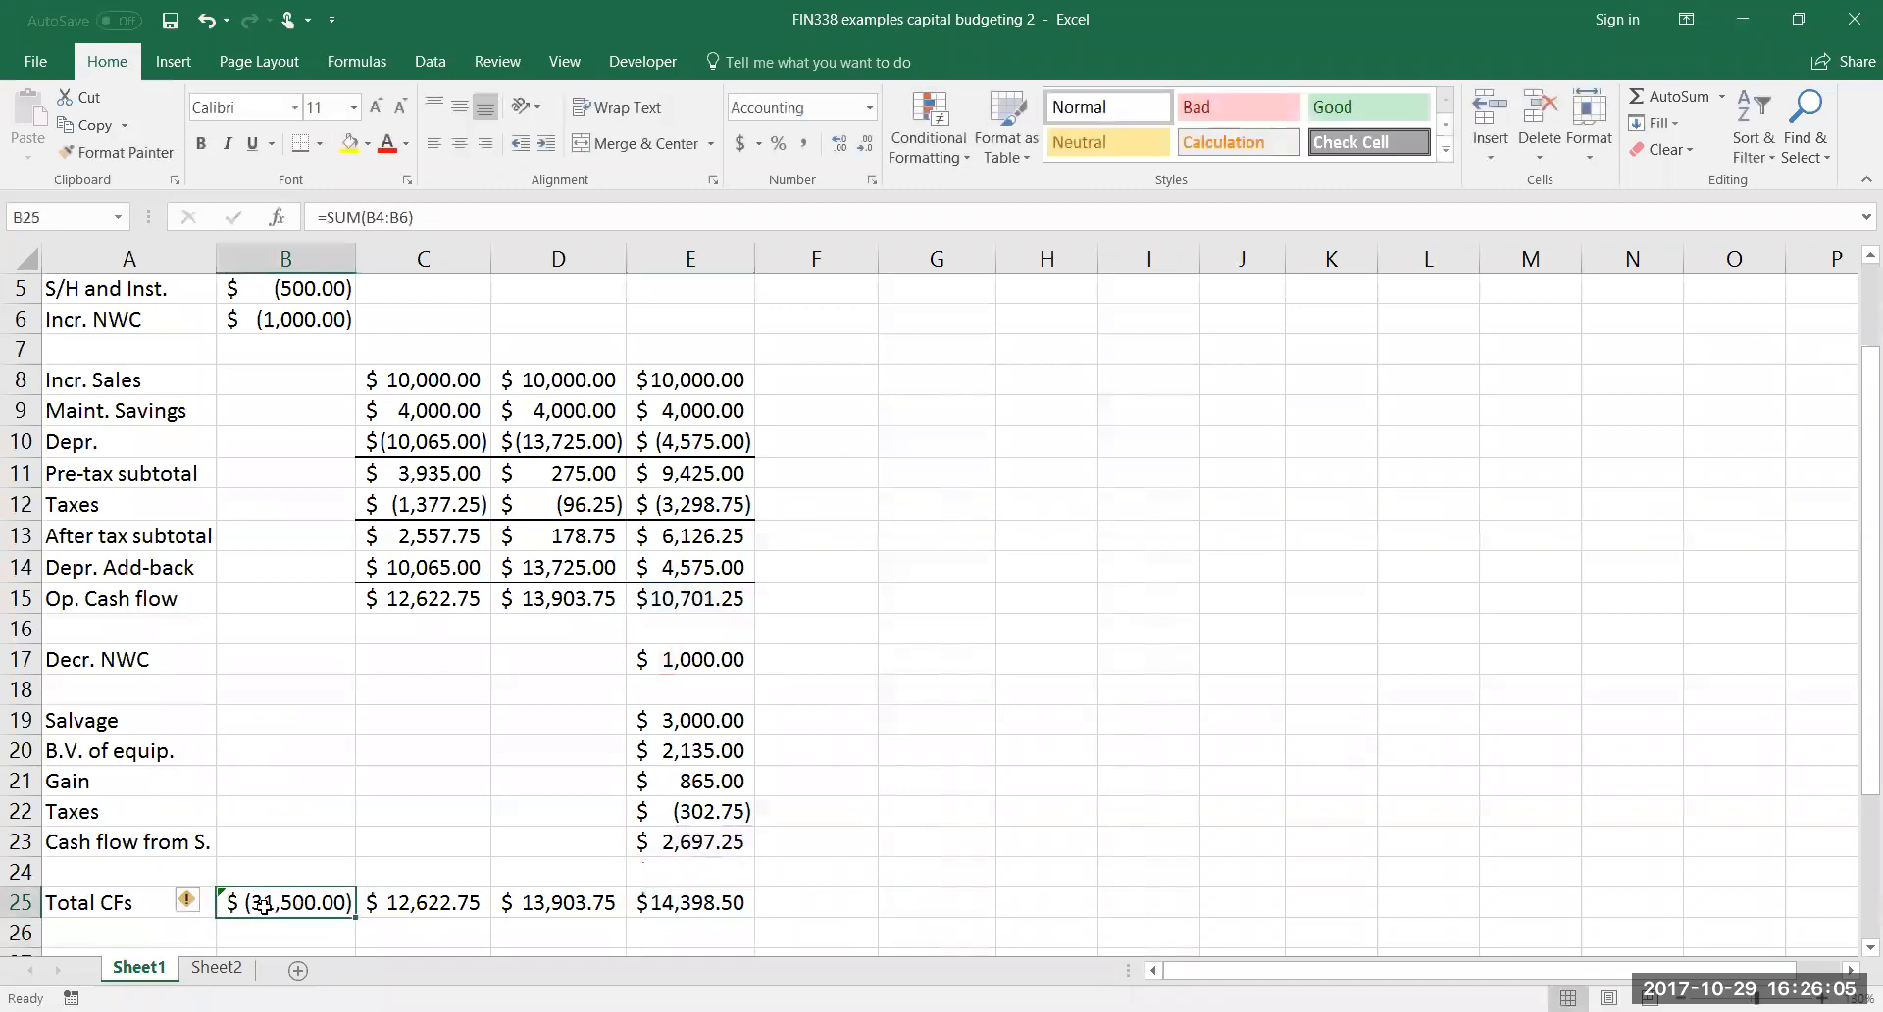
left_click(195, 910)
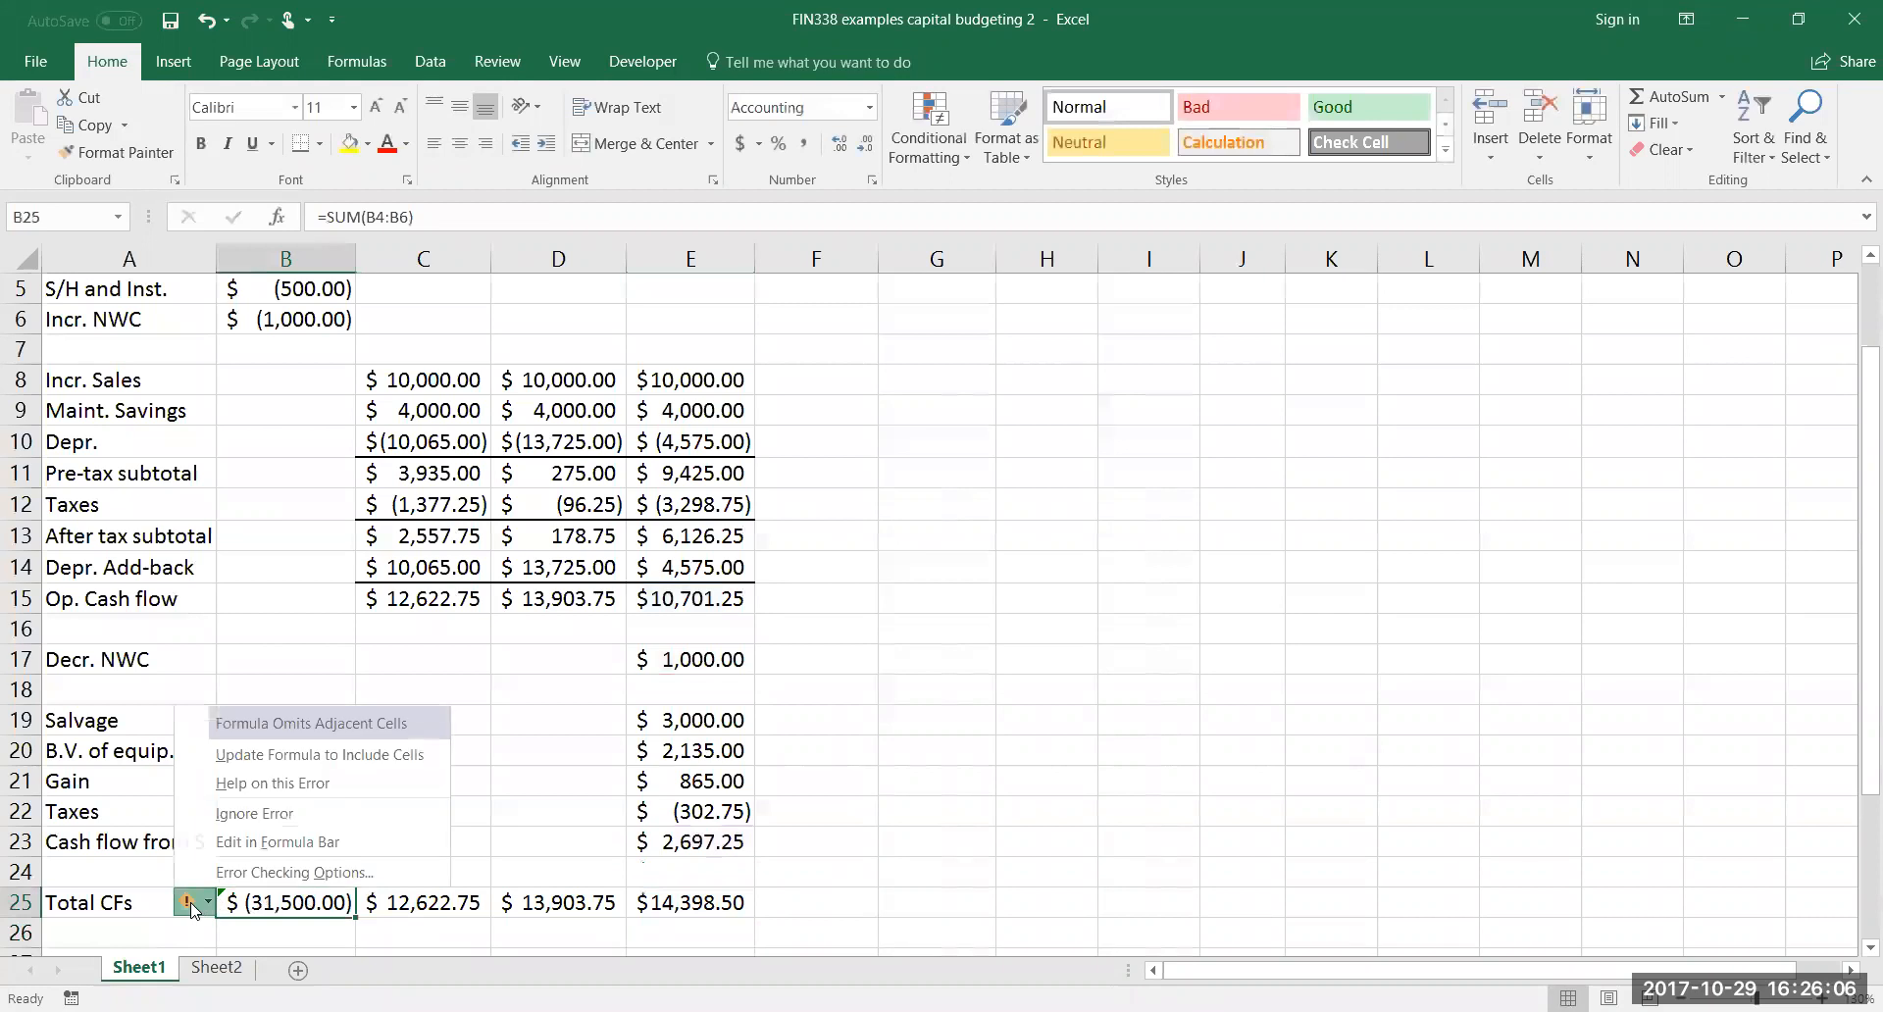
left_click(279, 816)
Review the total cash flows against the problem text to see which evaluation measures and cost of capital apply
scroll(673, 843, "down", 2)
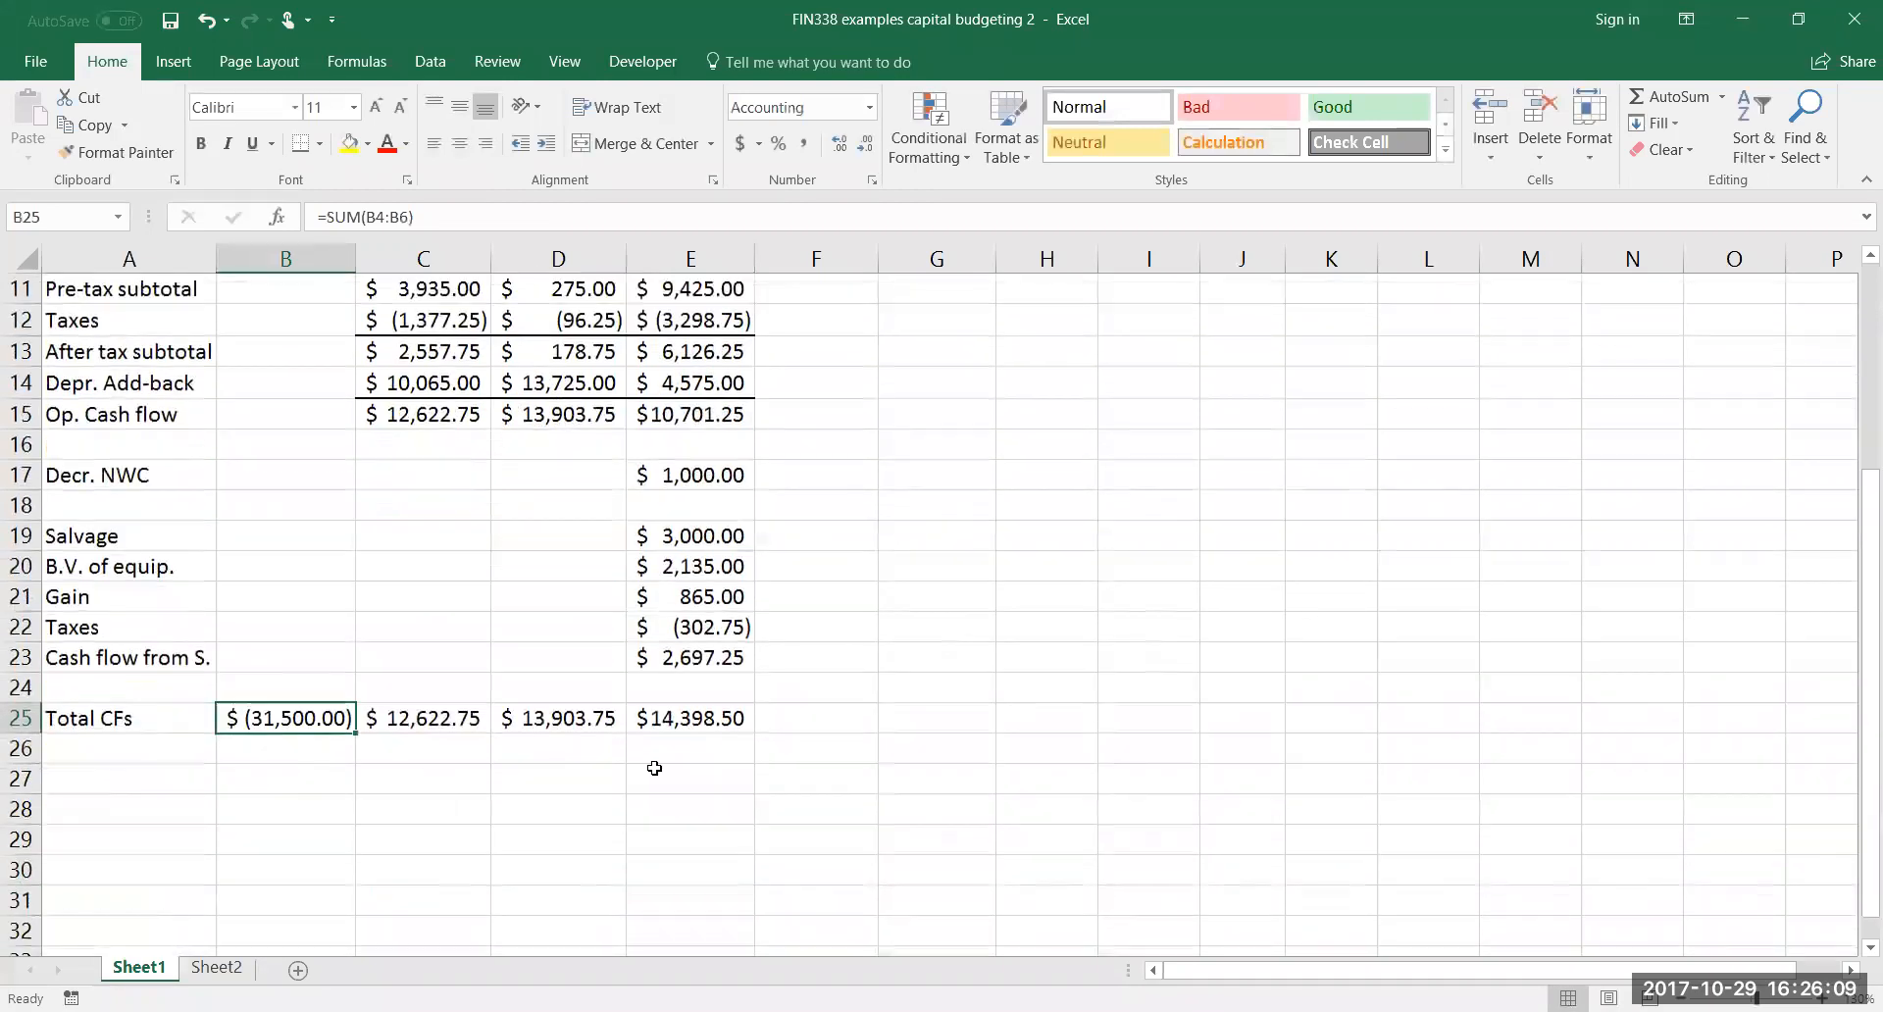
scroll(640, 774, "up", 4)
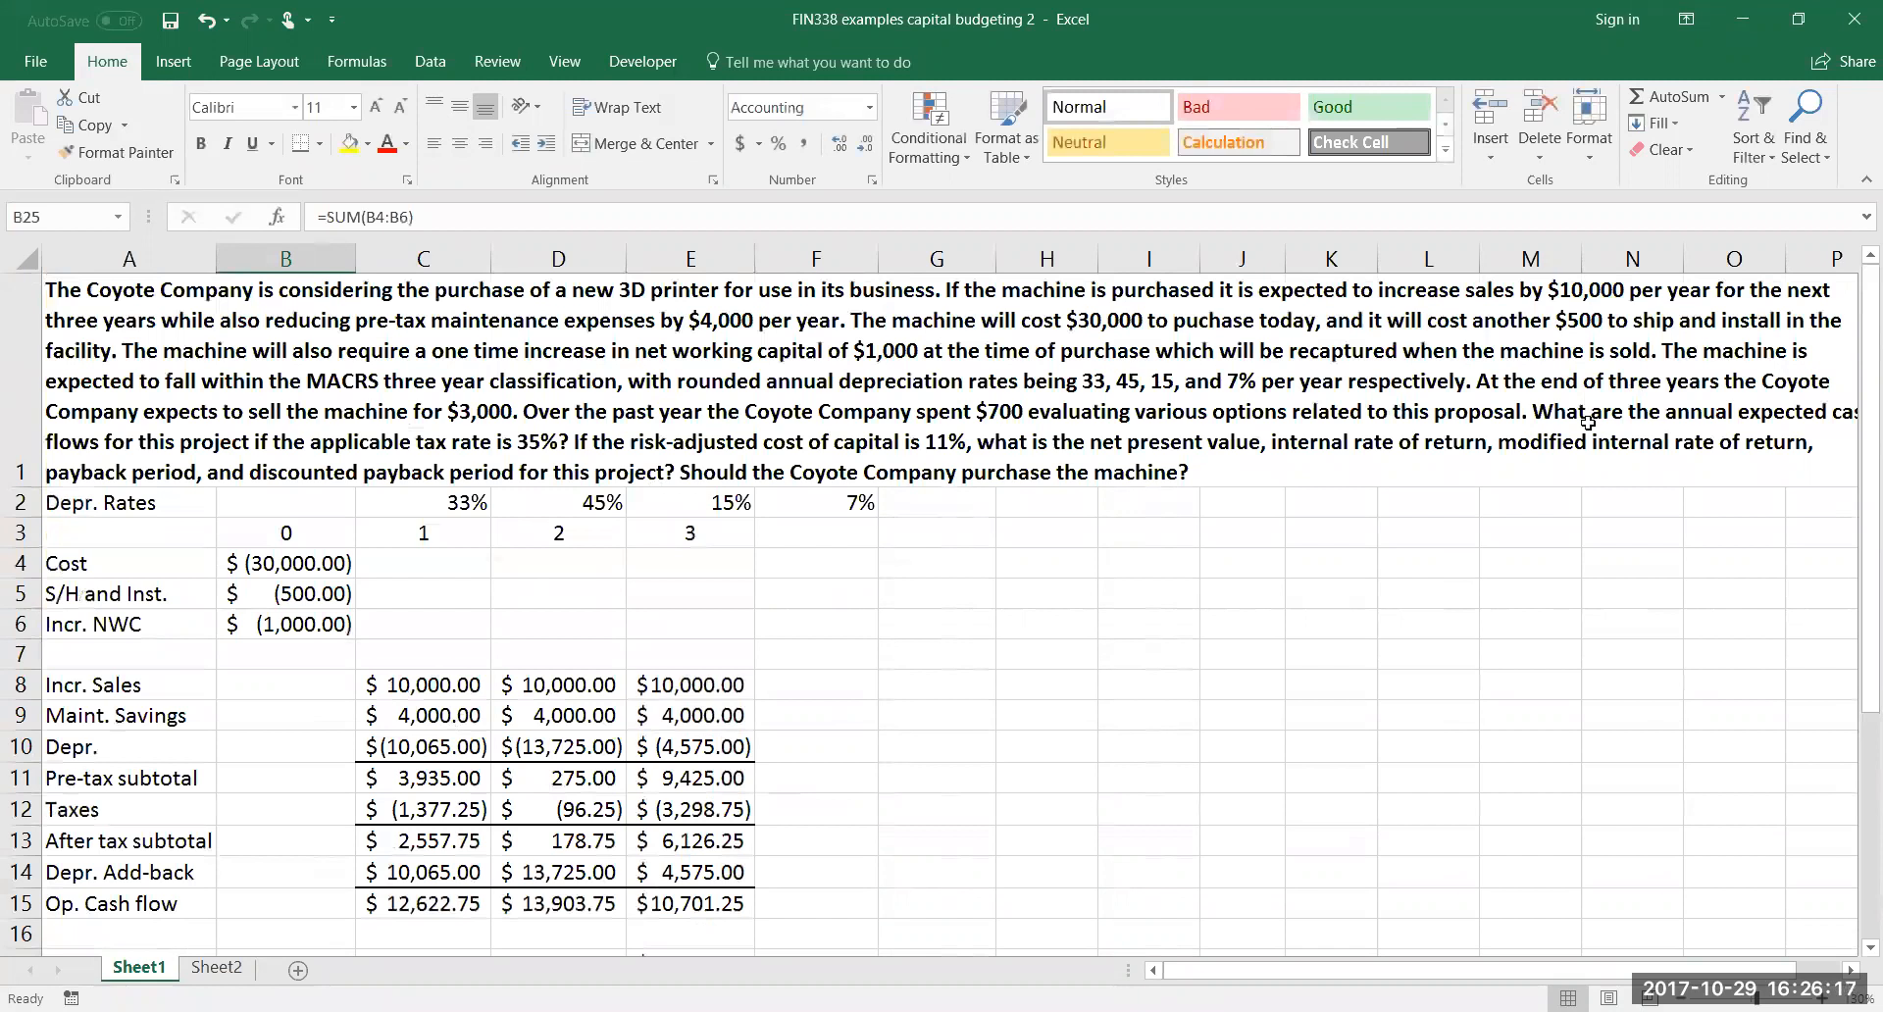
scroll(1245, 539, "down", 1)
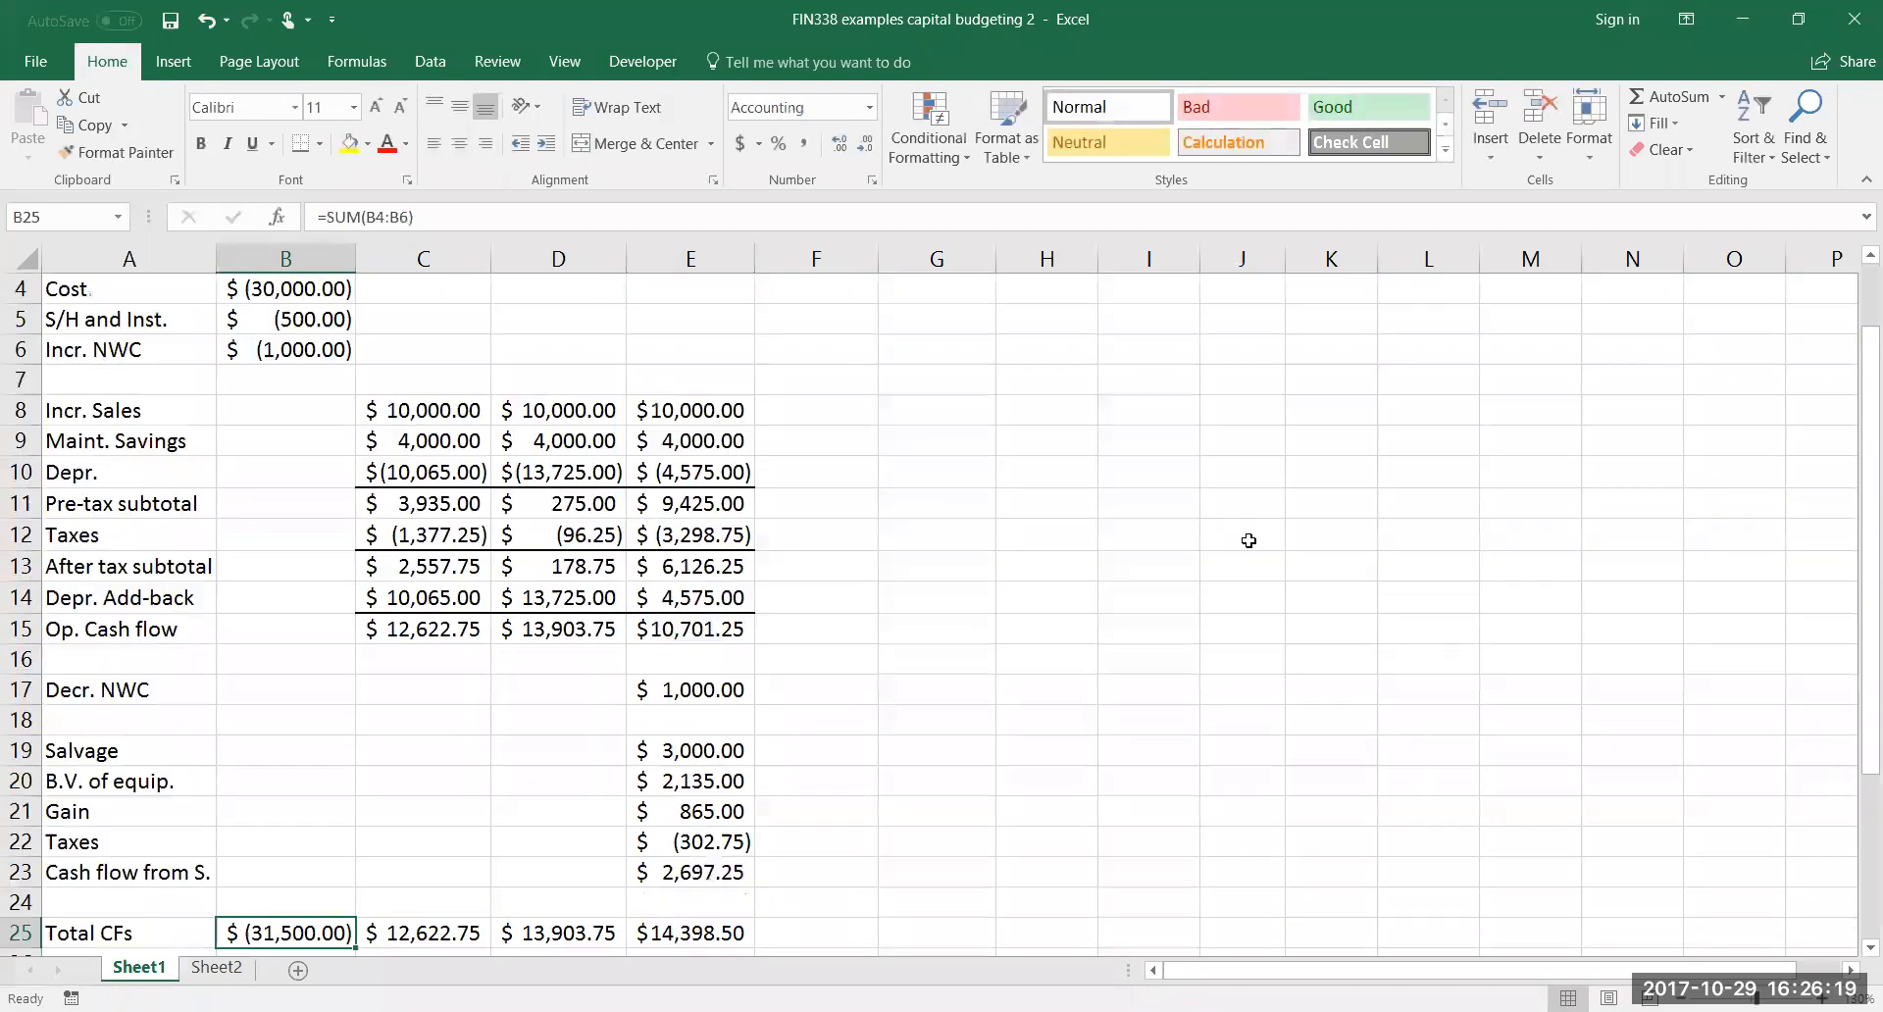
scroll(503, 754, "down", 1)
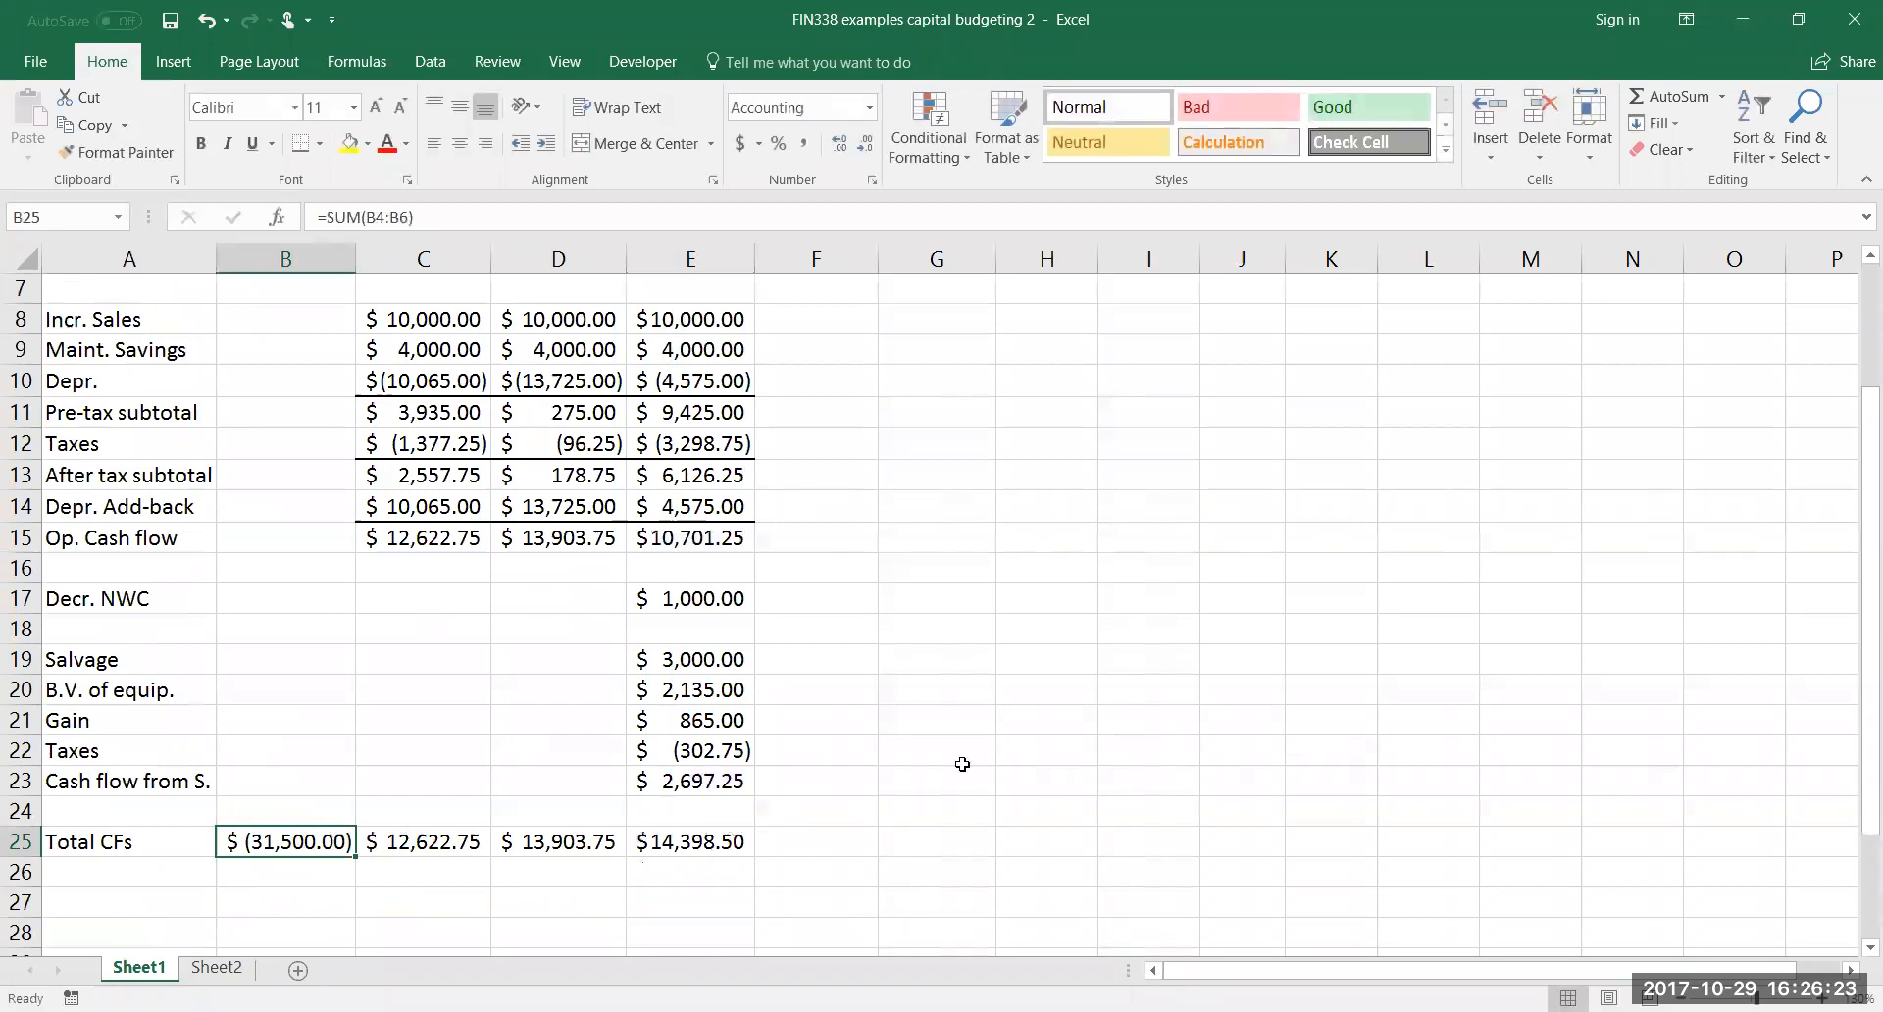
scroll(962, 762, "up", 2)
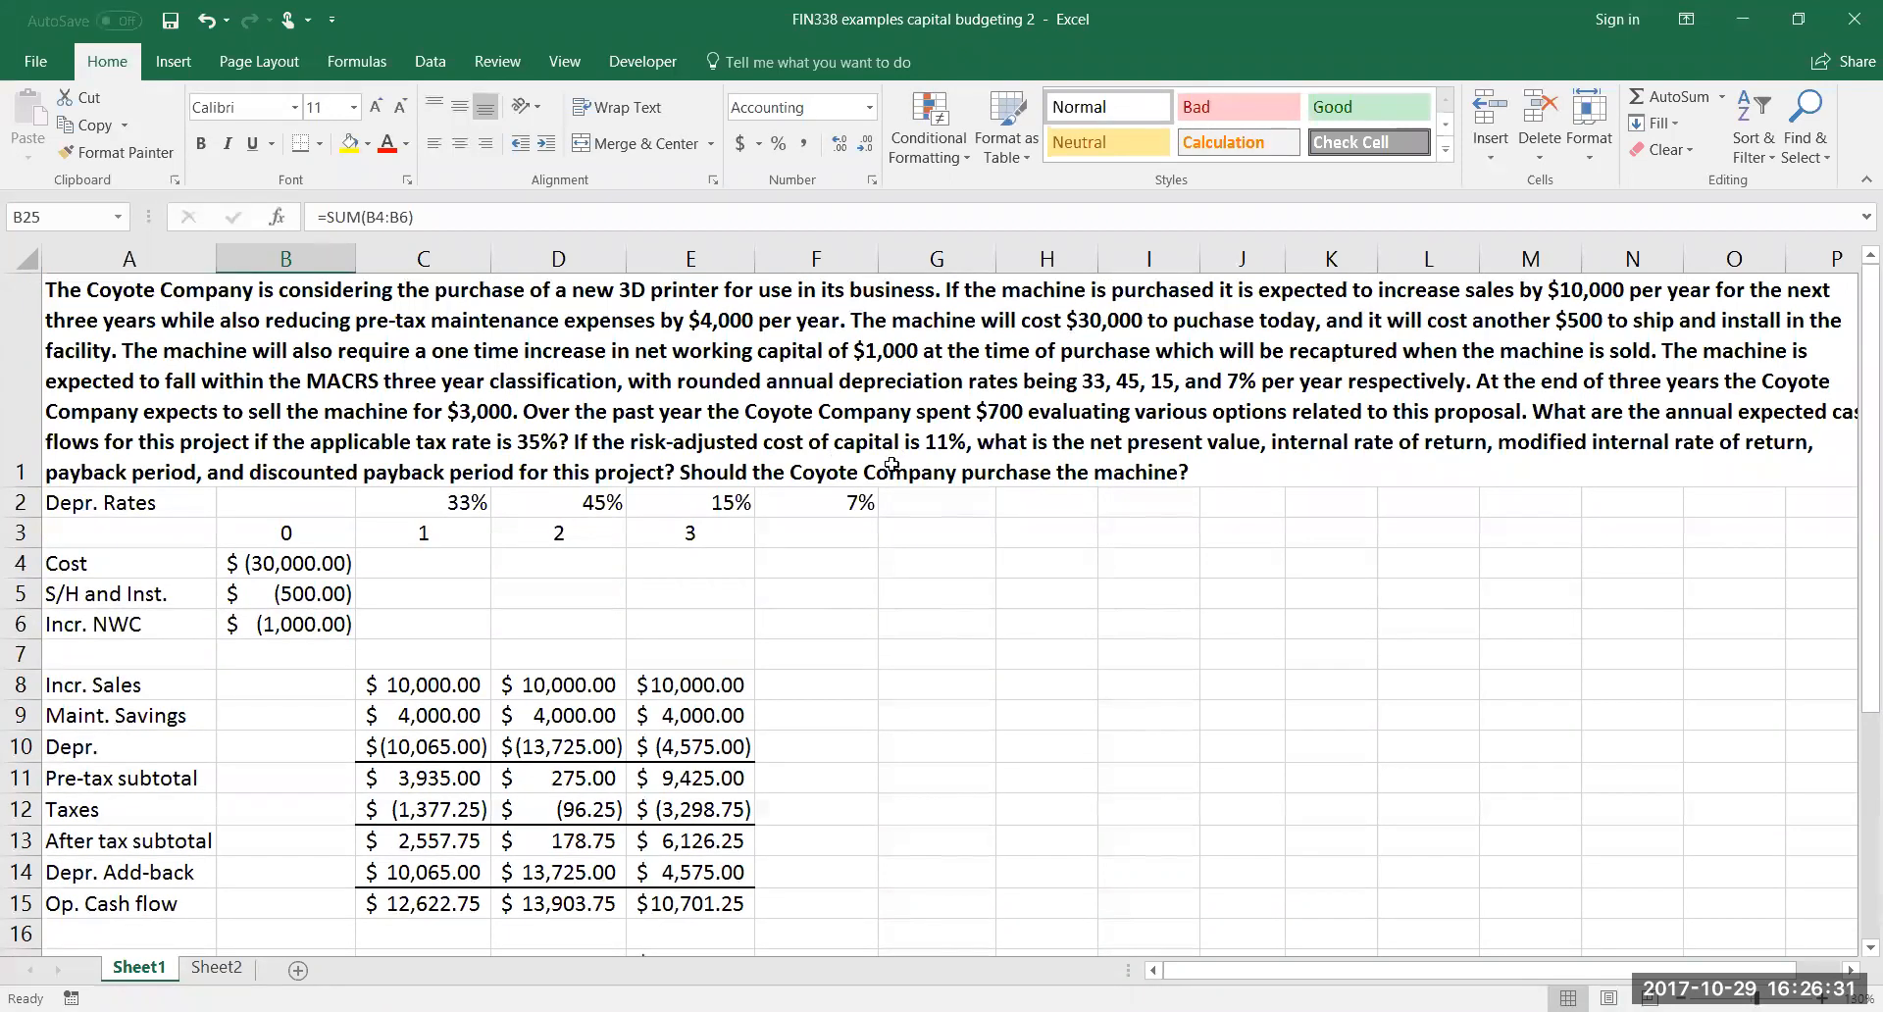
scroll(892, 464, "down", 5)
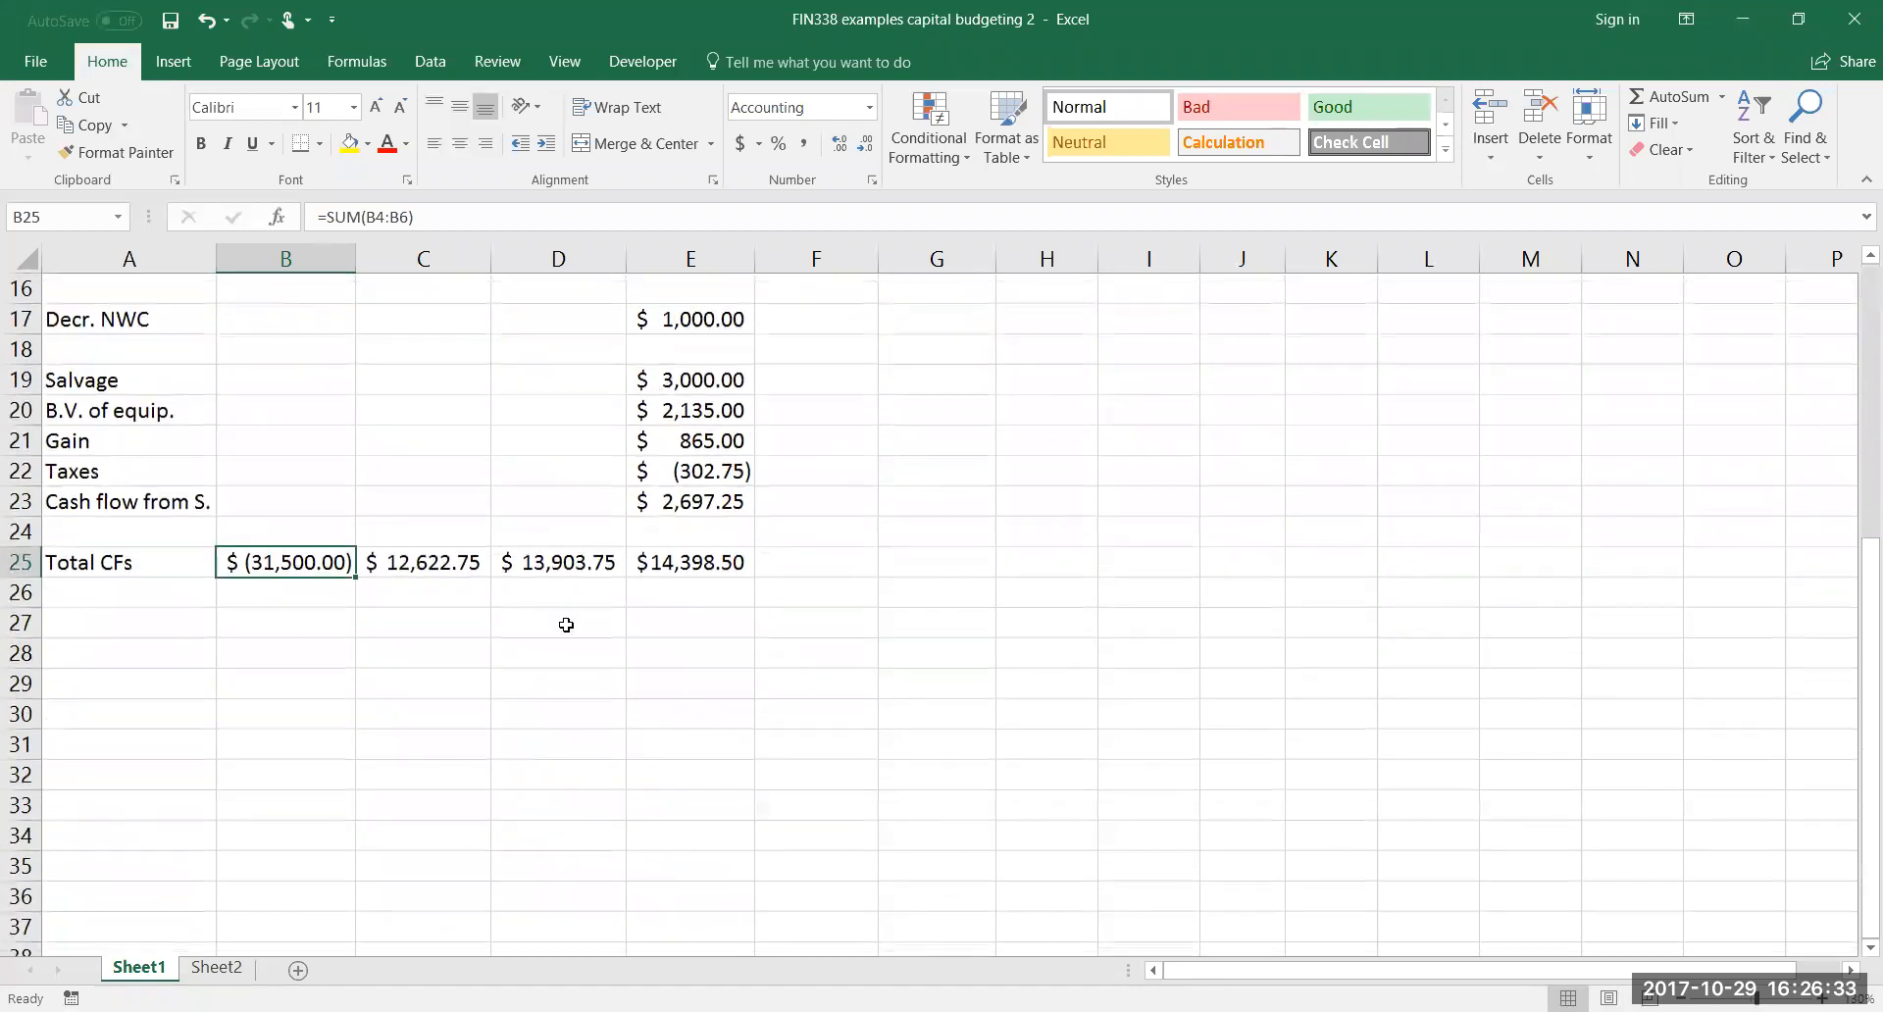
Look up the risk-adjusted cost of capital in the problem text and enter 11% in B33
left_click(180, 714)
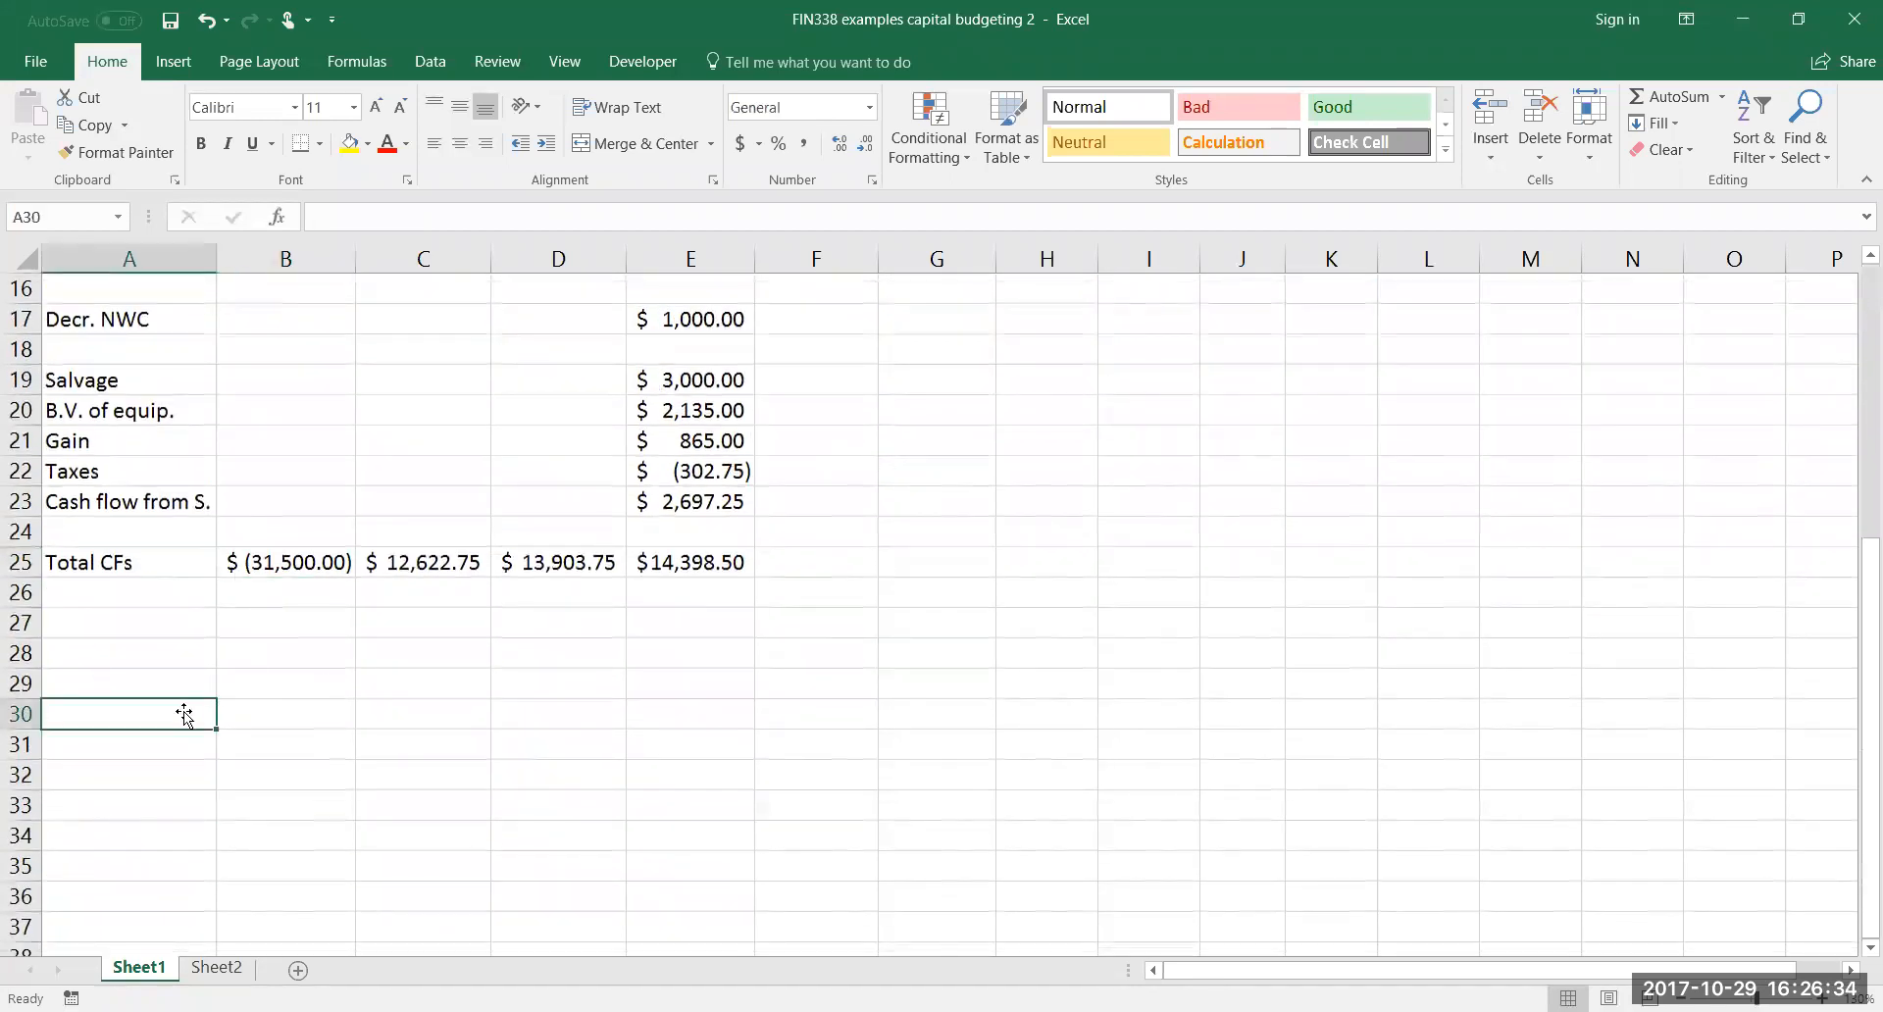
left_click(265, 714)
left_click(286, 774)
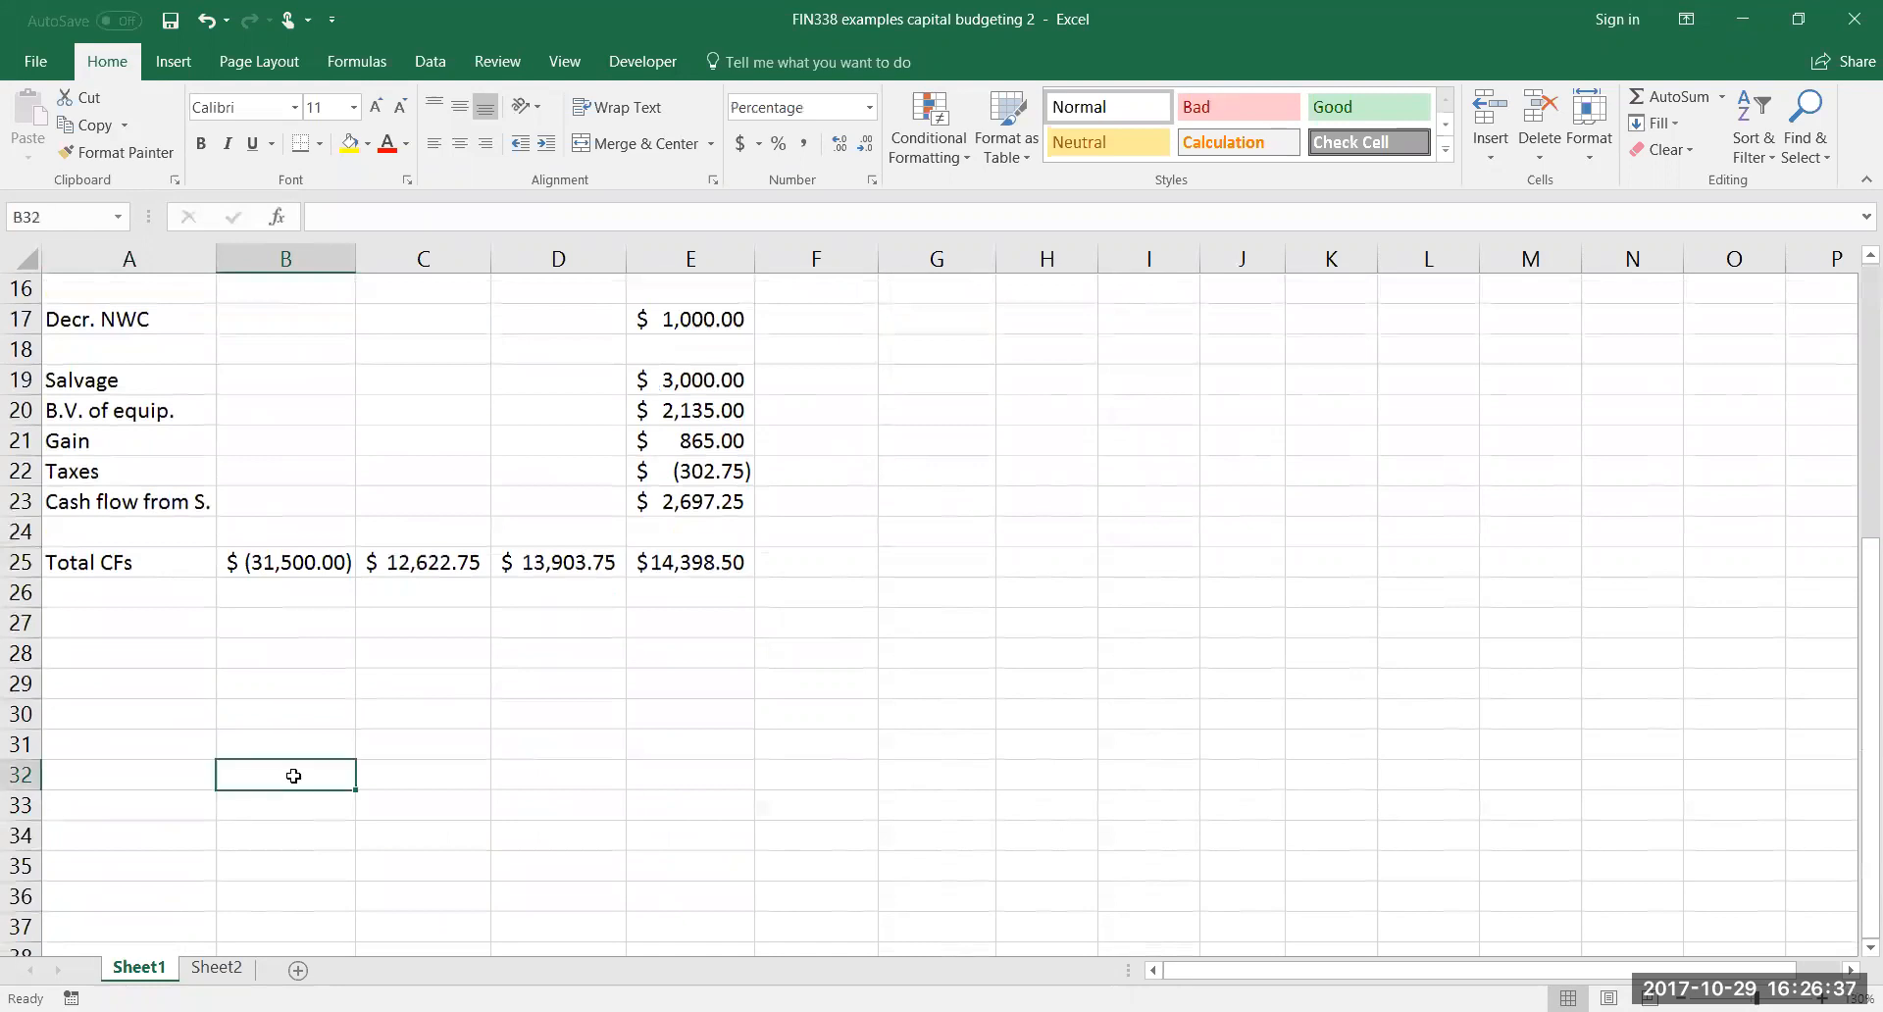
scroll(499, 666, "up", 3)
scroll(500, 663, "down", 4)
left_click(320, 712)
scroll(664, 564, "up", 6)
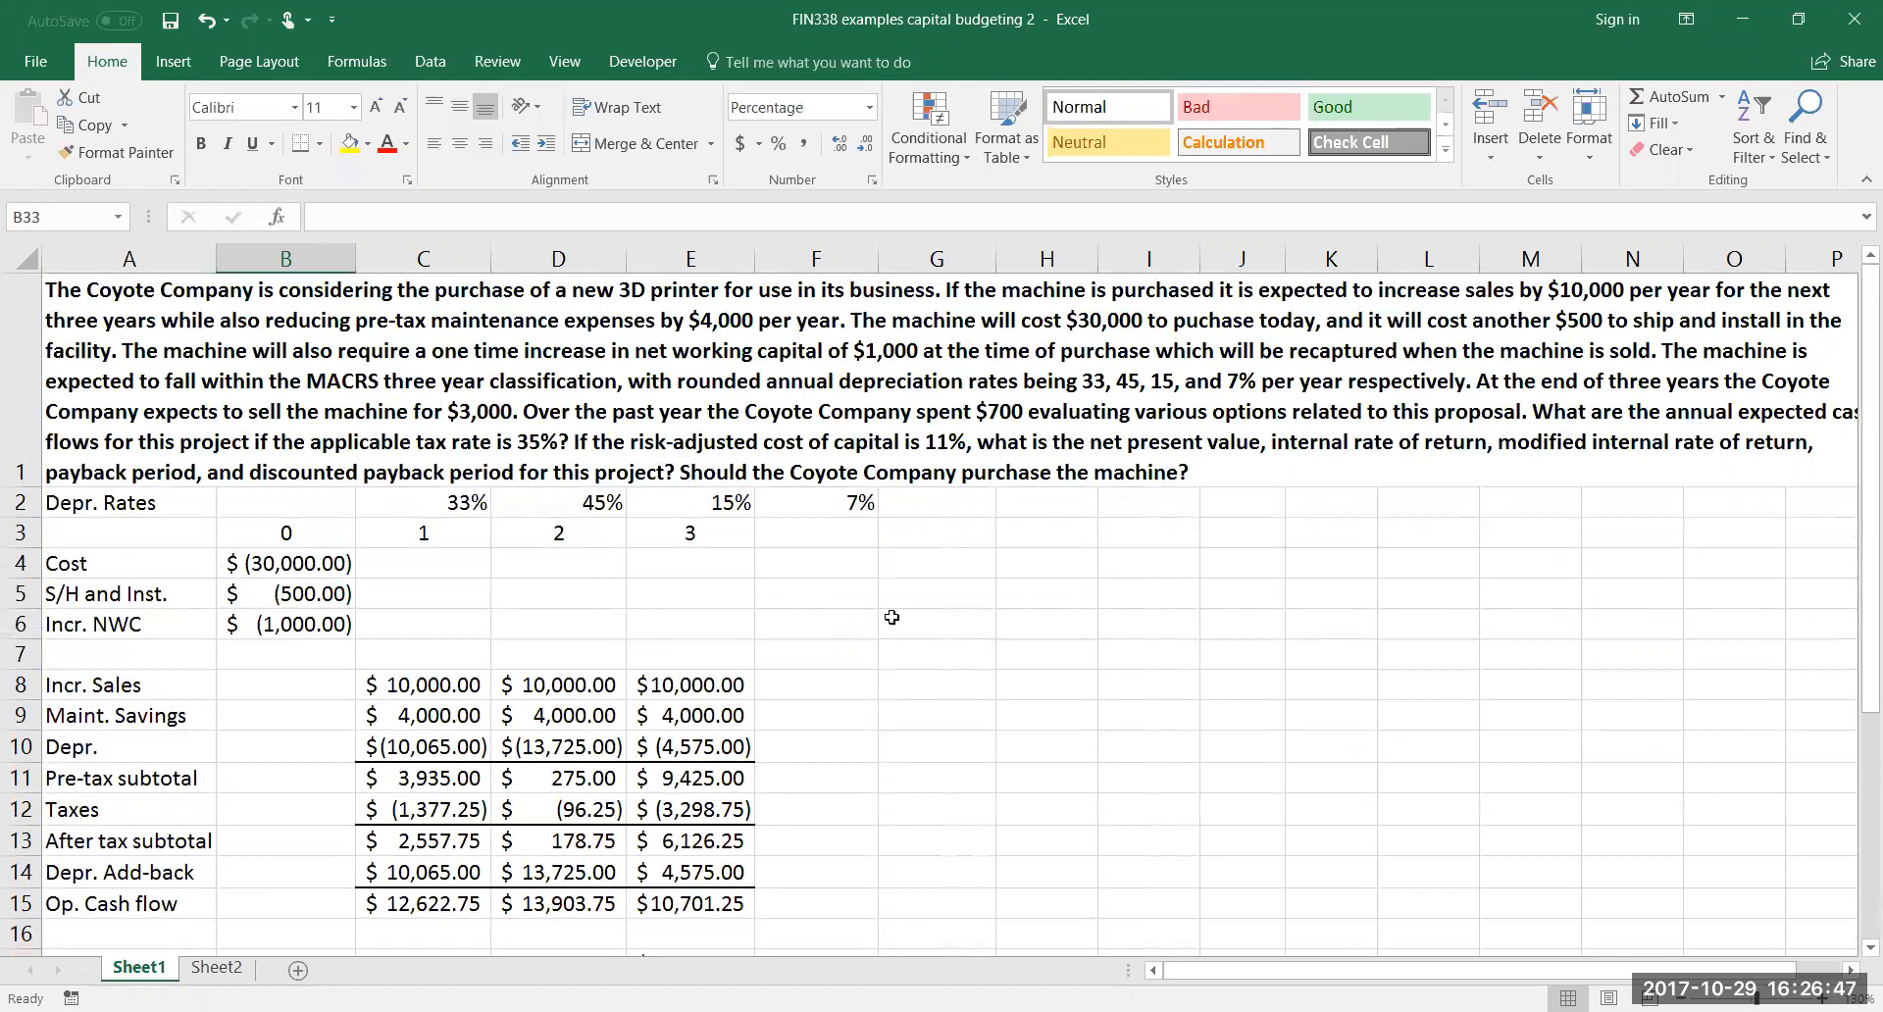
scroll(862, 574, "down", 2)
scroll(862, 574, "down", 3)
type("11")
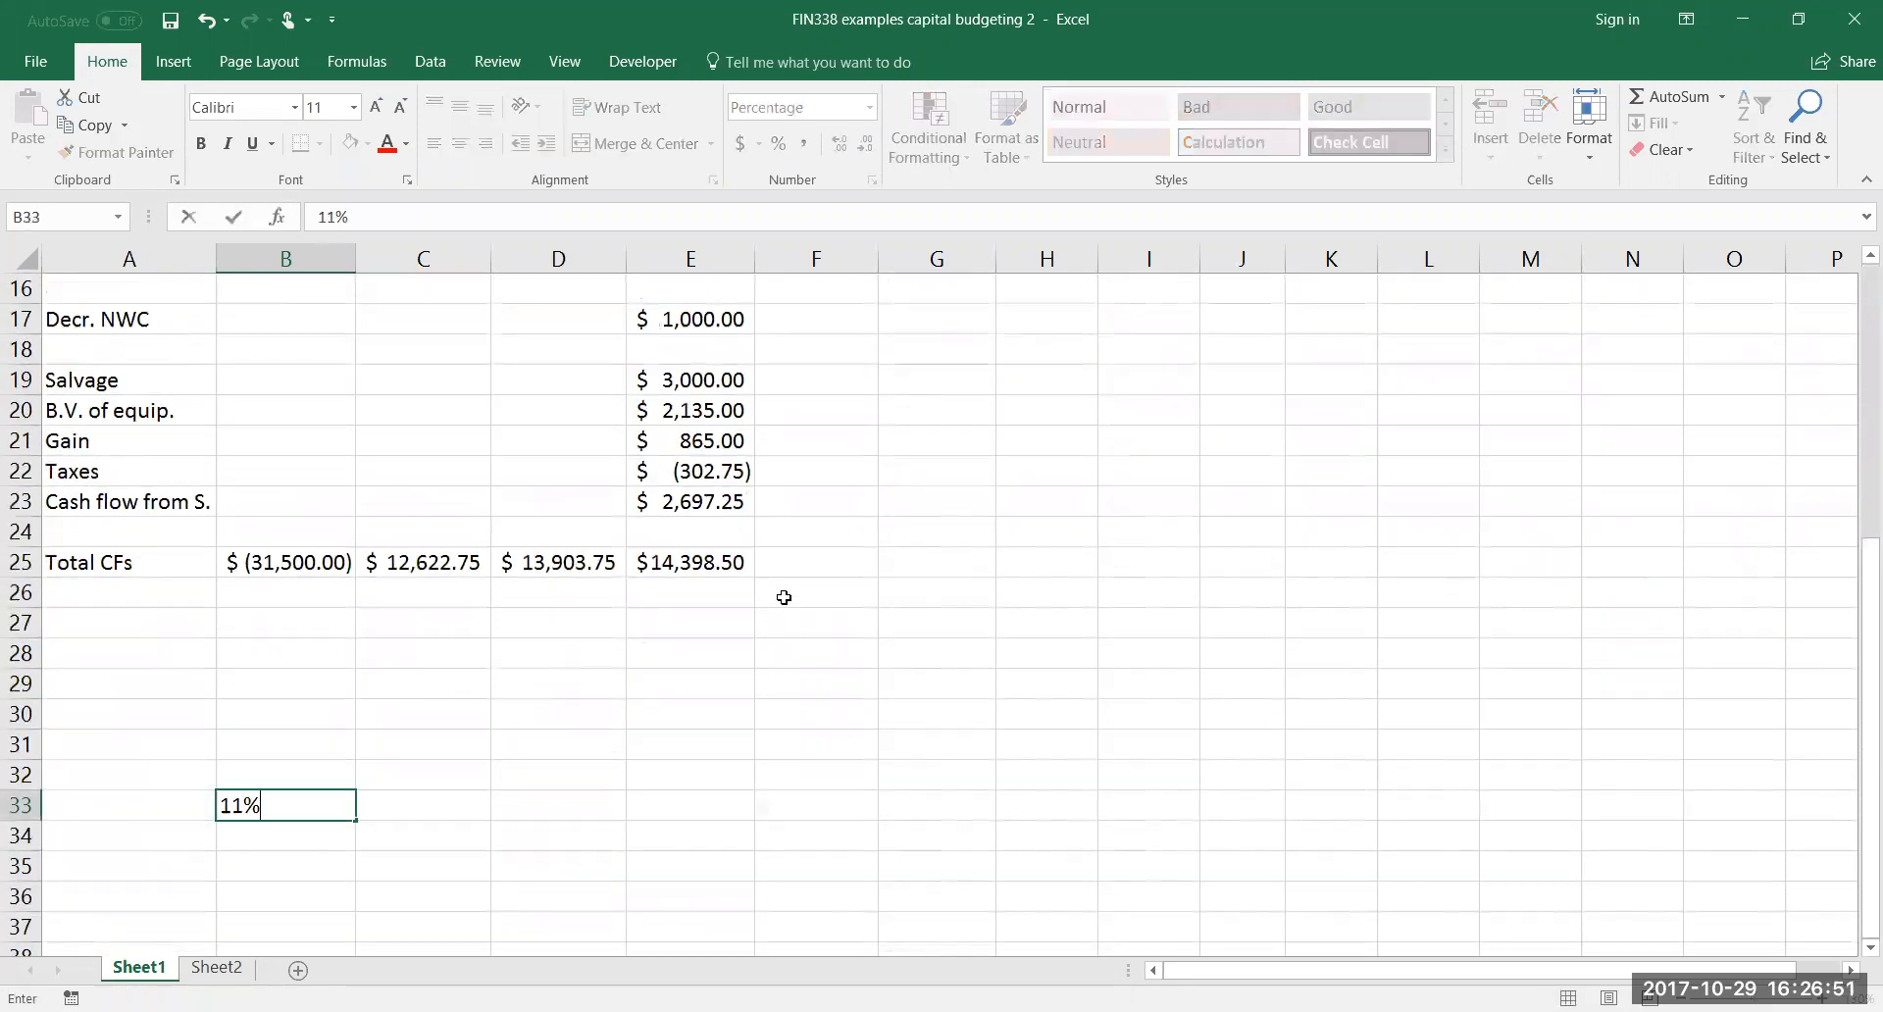
key("Return")
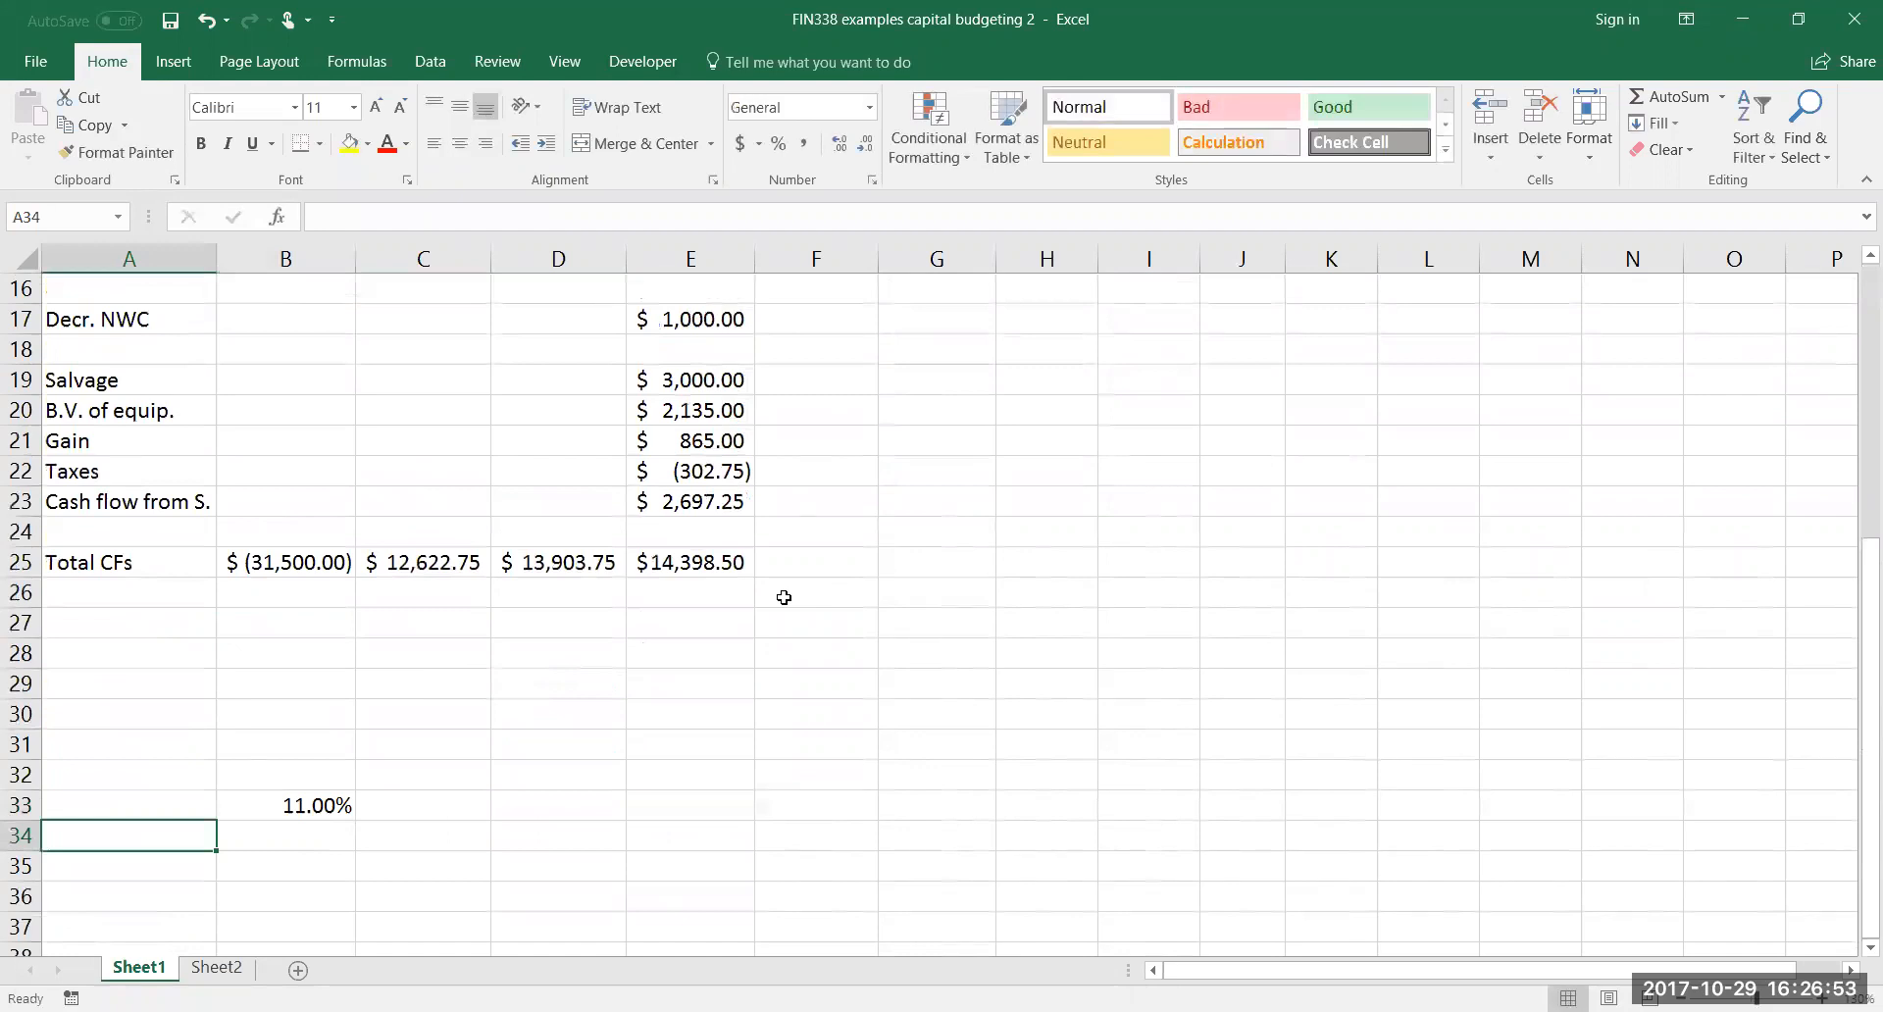
Label cells A34:A36 NPV, IRR and MIRR
type("NPV")
key("Return")
type("IRR")
key("Return")
type("MIRR")
key("Tab")
Calculate the net present value in B34 with =NPV(B33,C25:E25)+B25
key("Up")
key("Up")
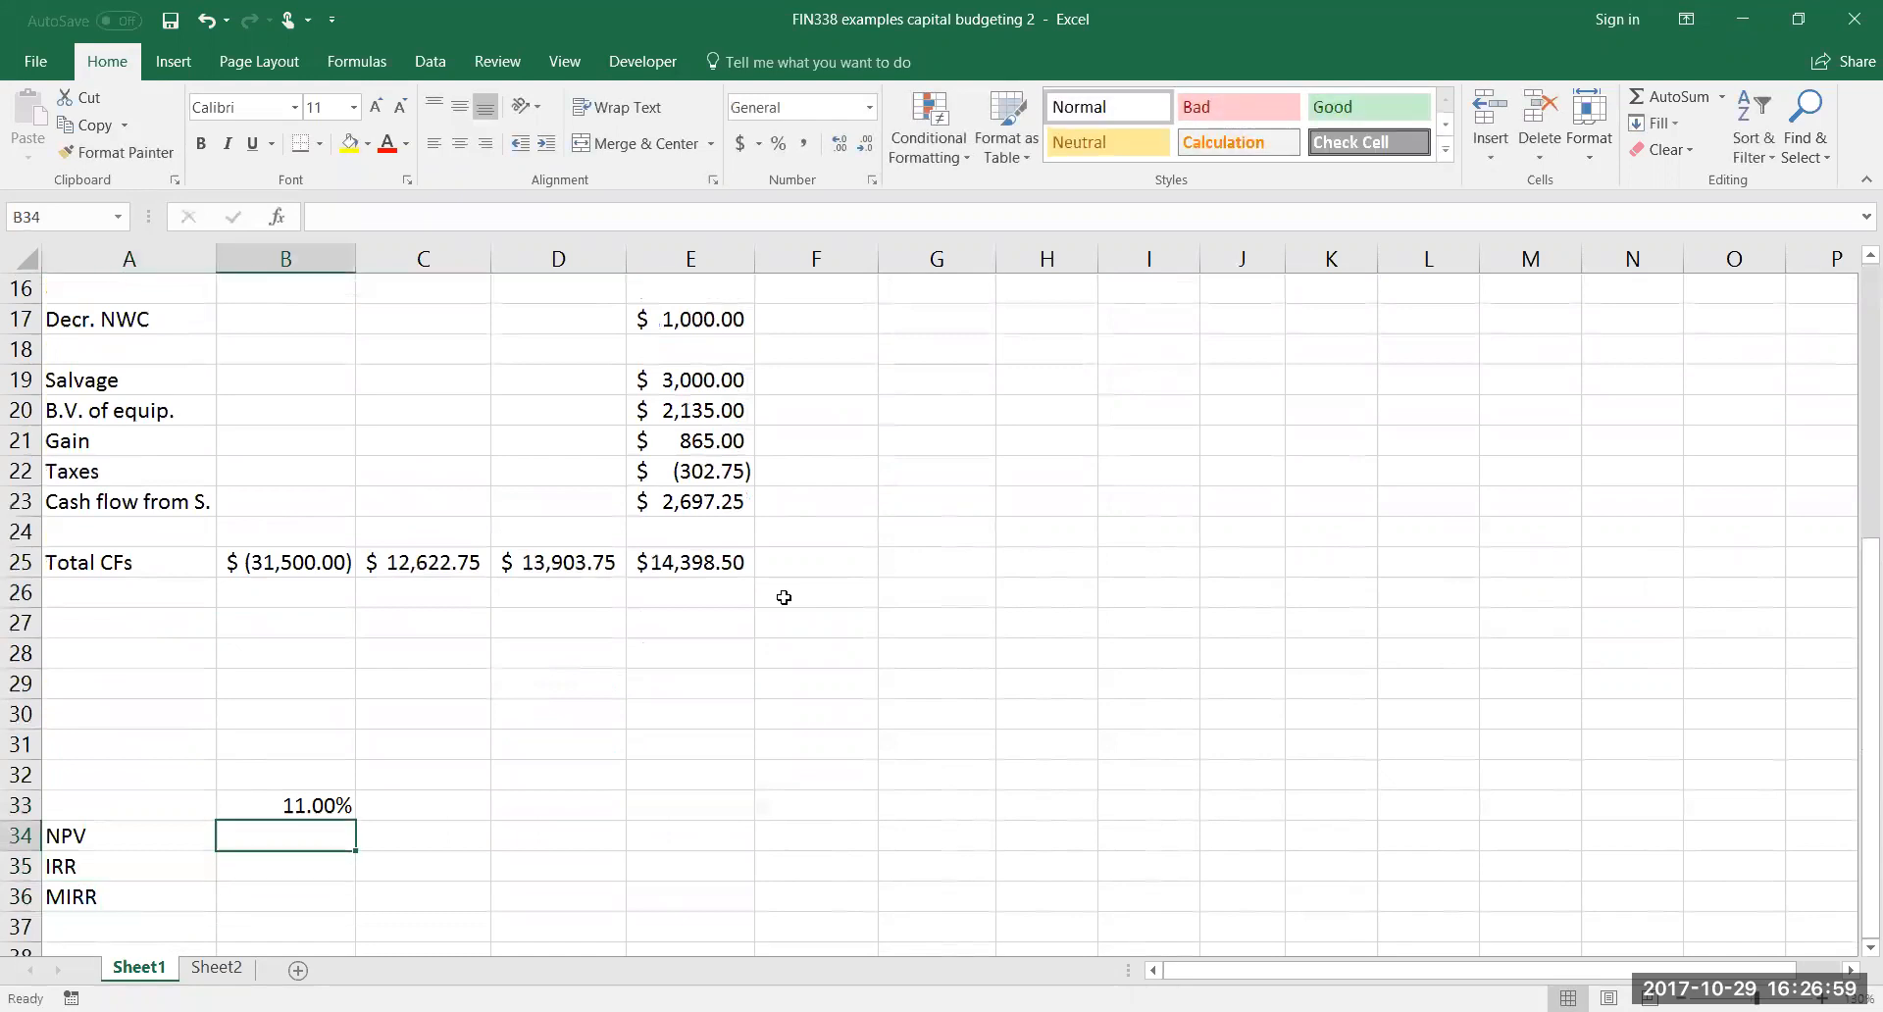
type("=")
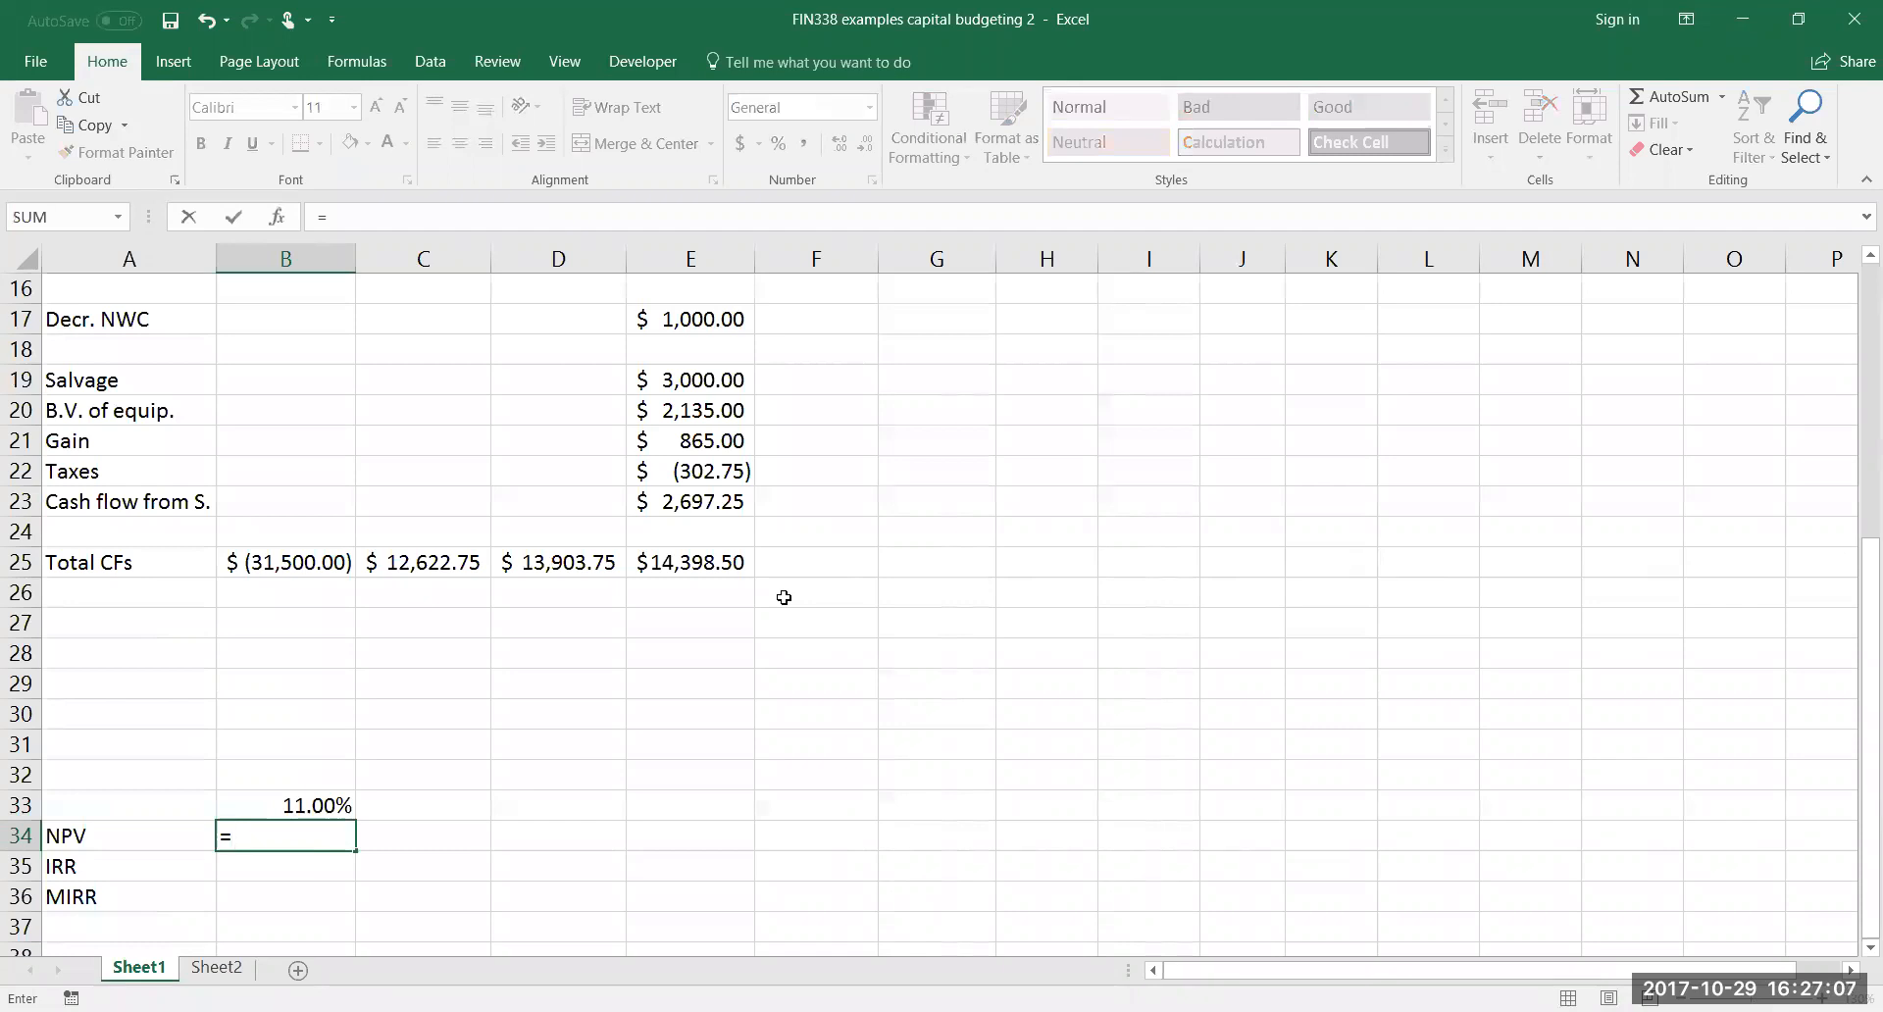
type("NPV(")
left_click(328, 800)
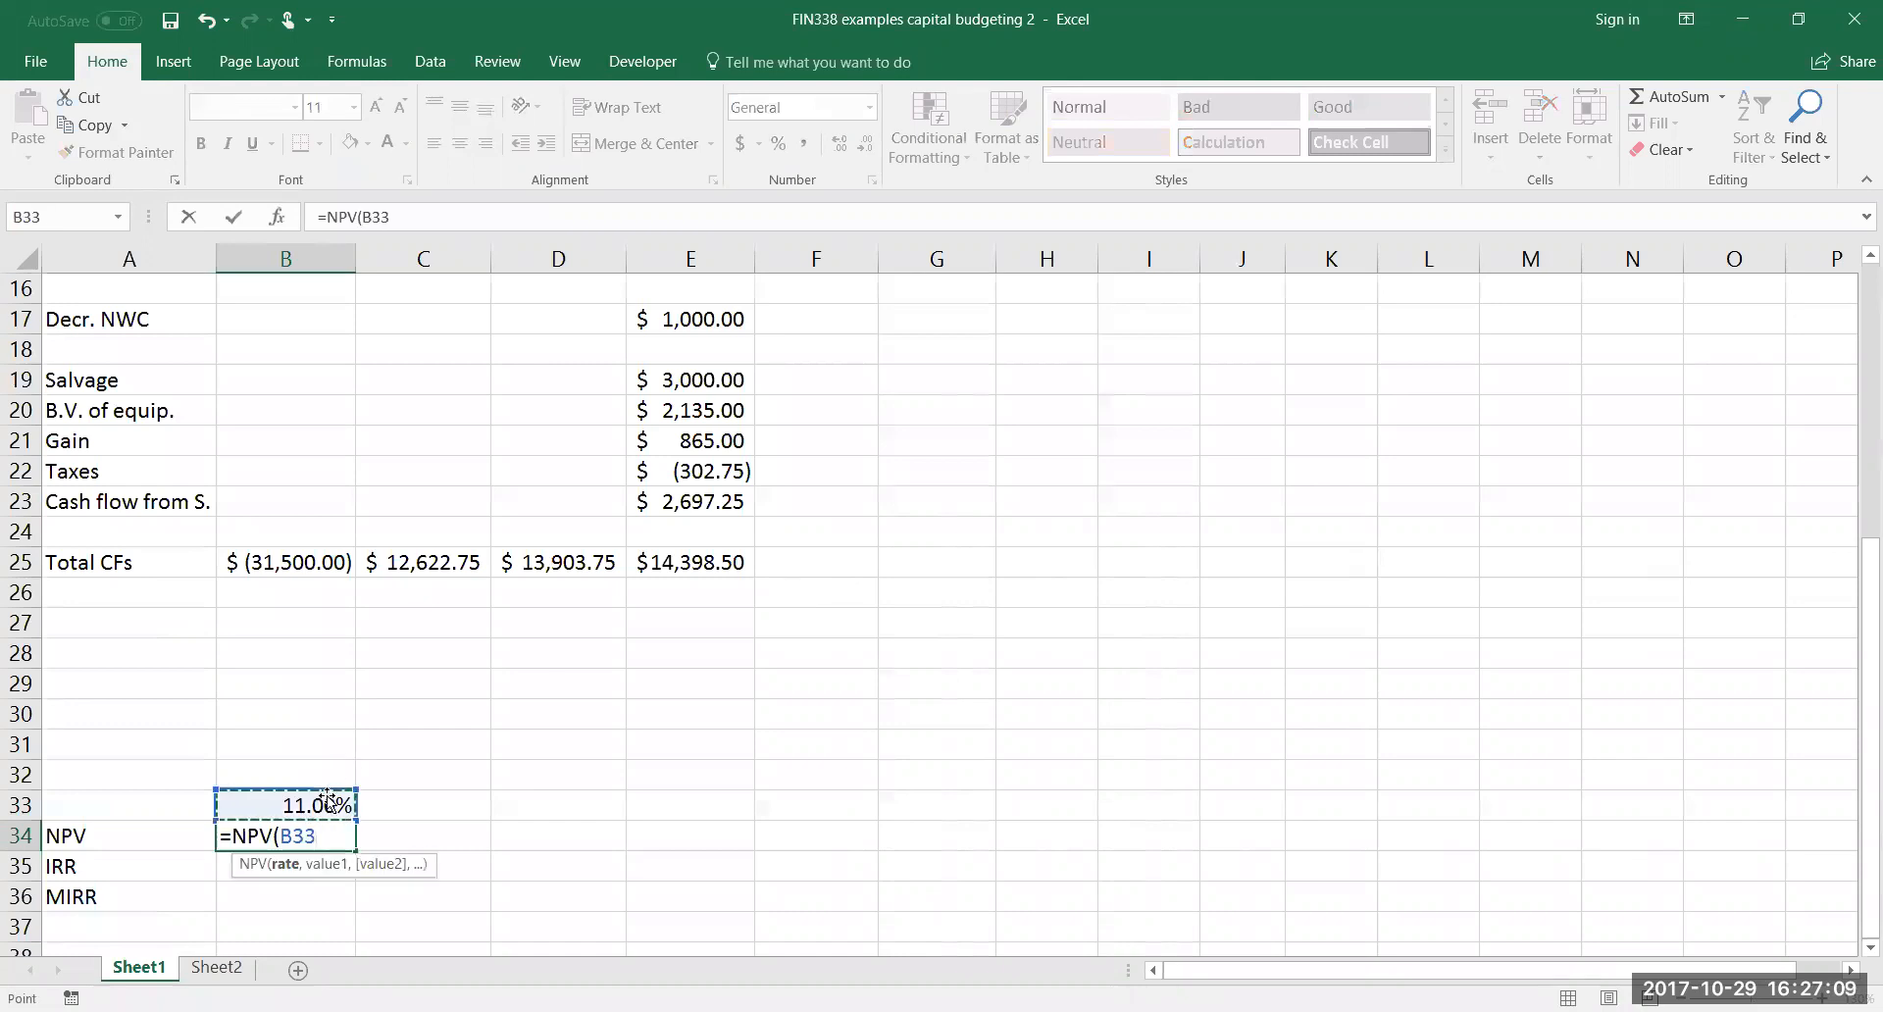
type(",")
left_click(444, 560)
left_click_drag(557, 557, 686, 564)
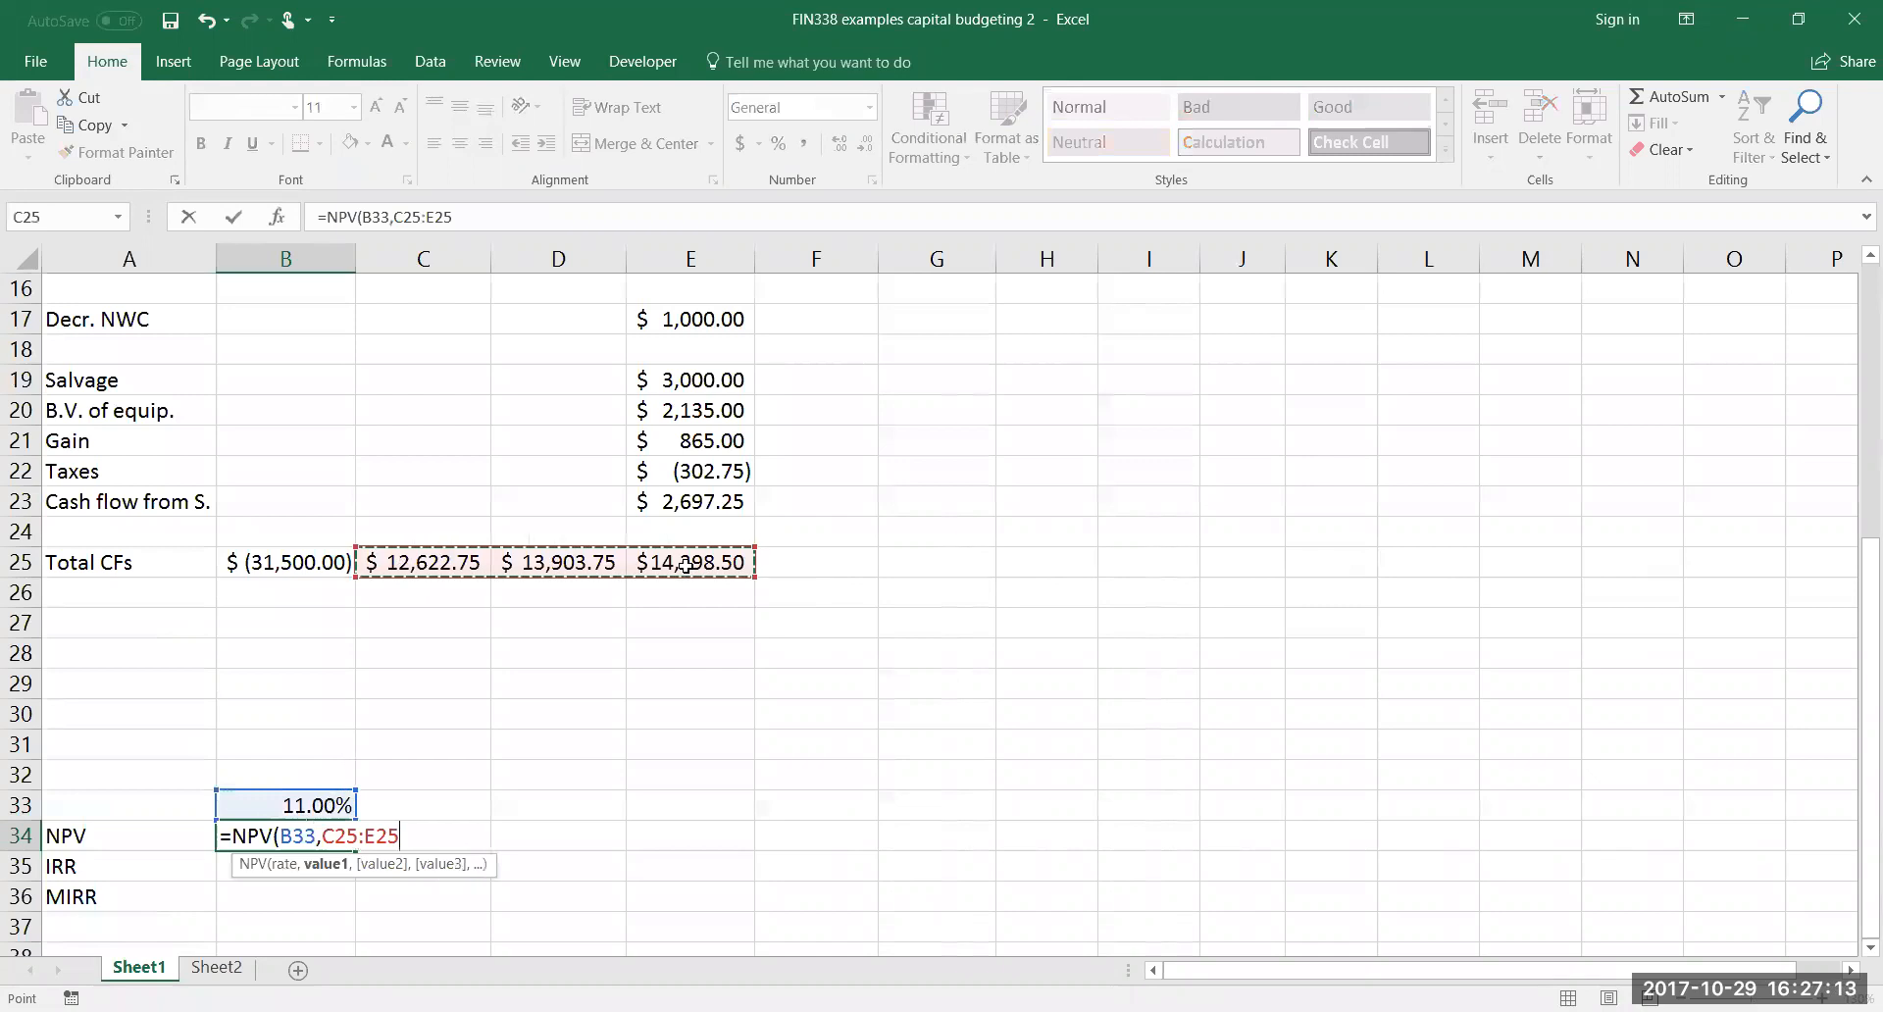
type(")+")
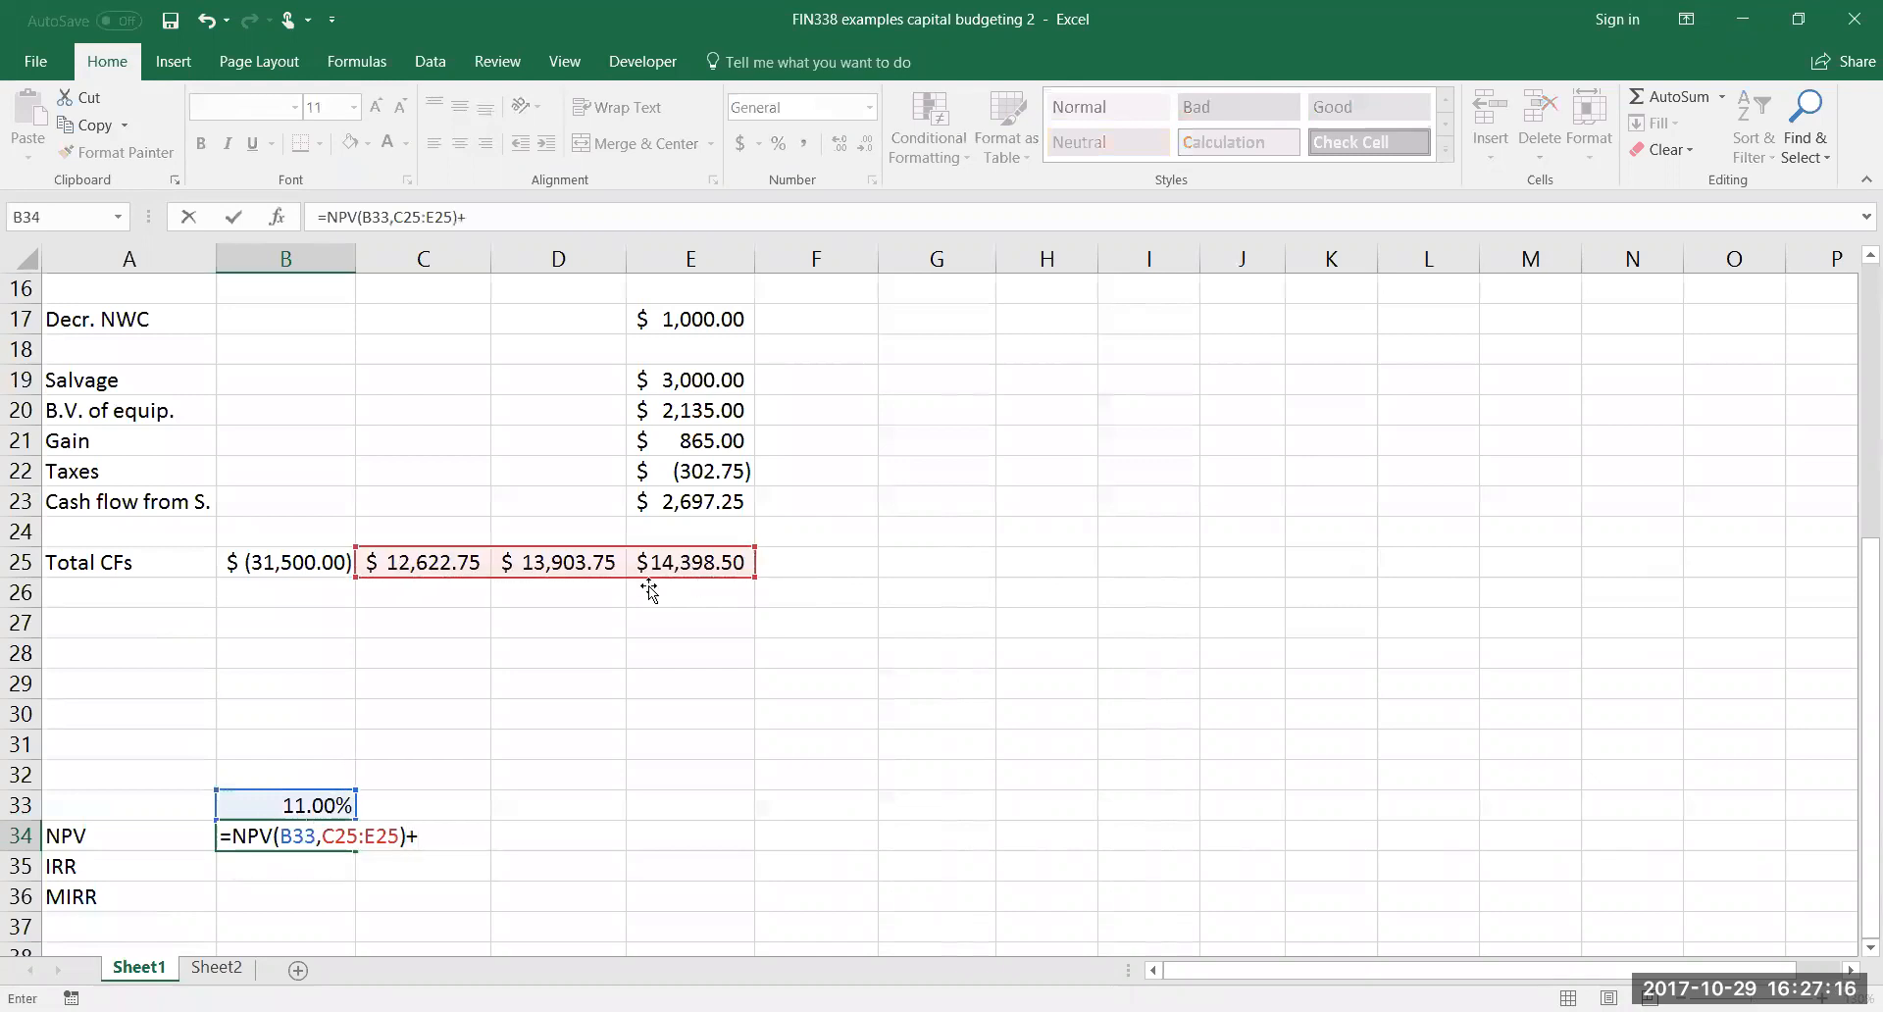
left_click(327, 567)
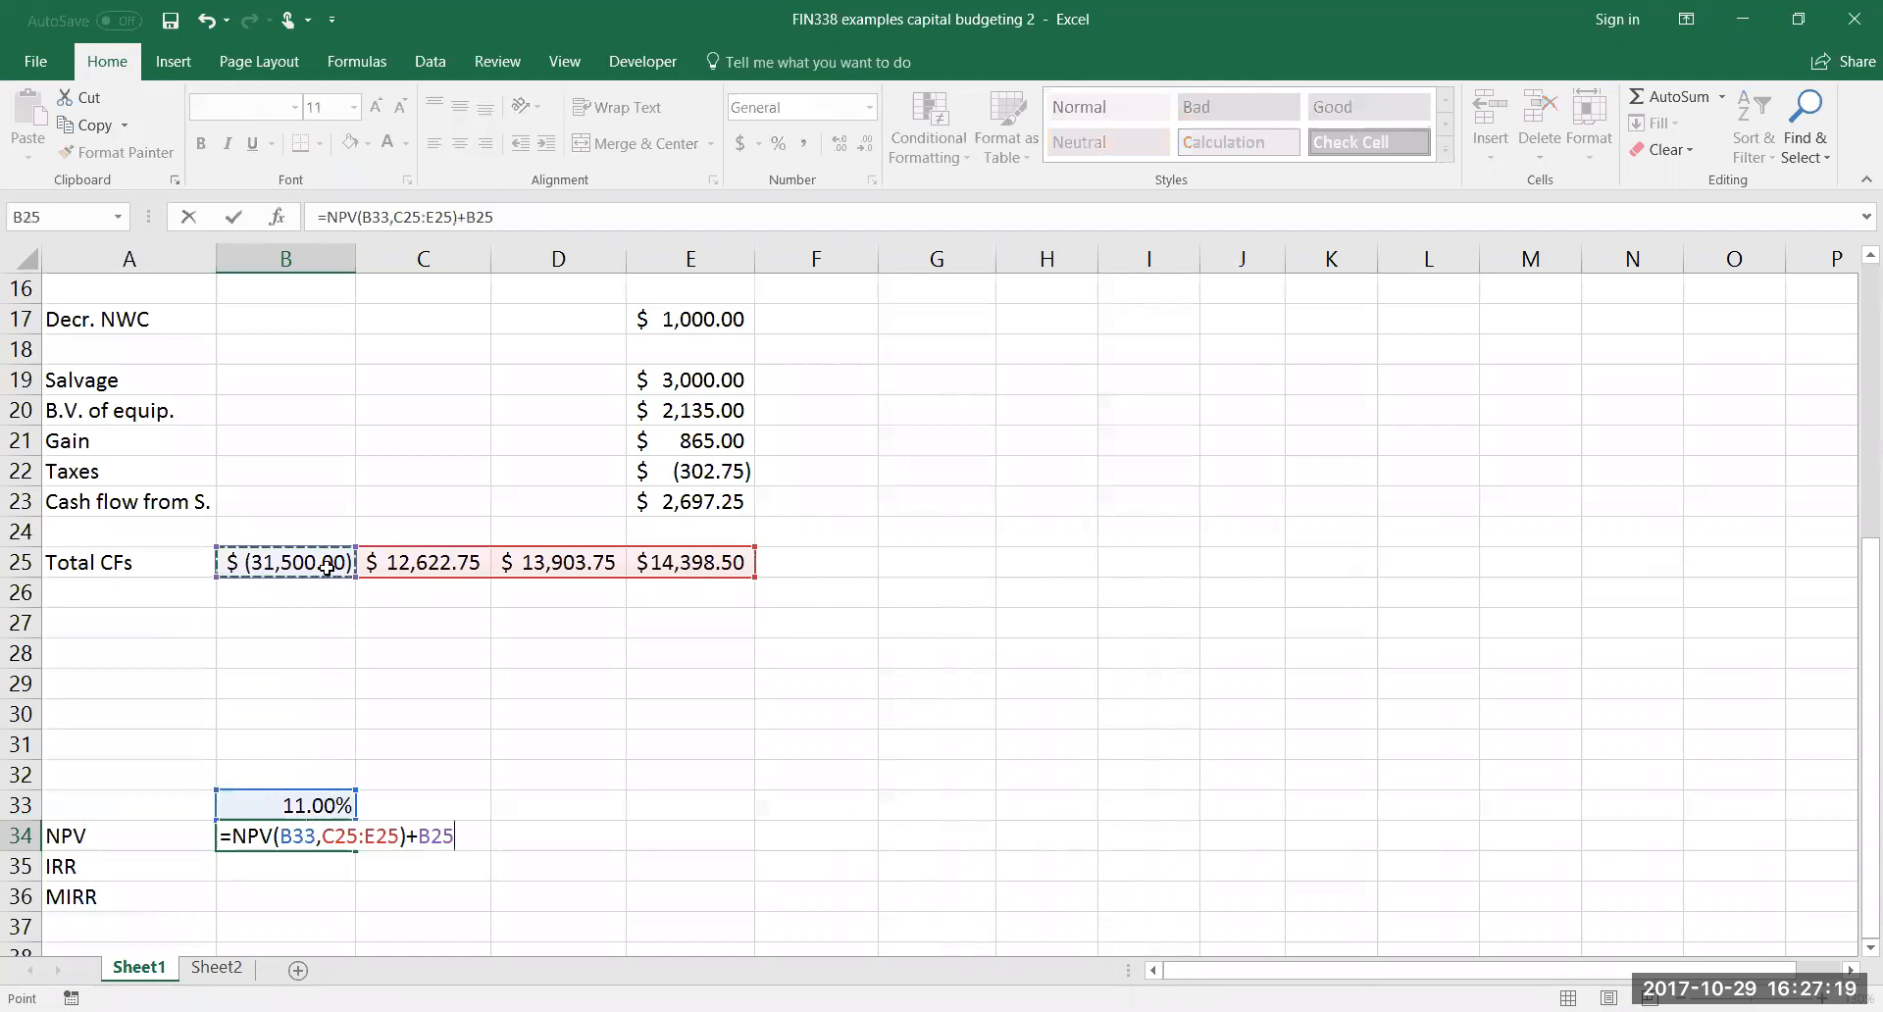
key("Return")
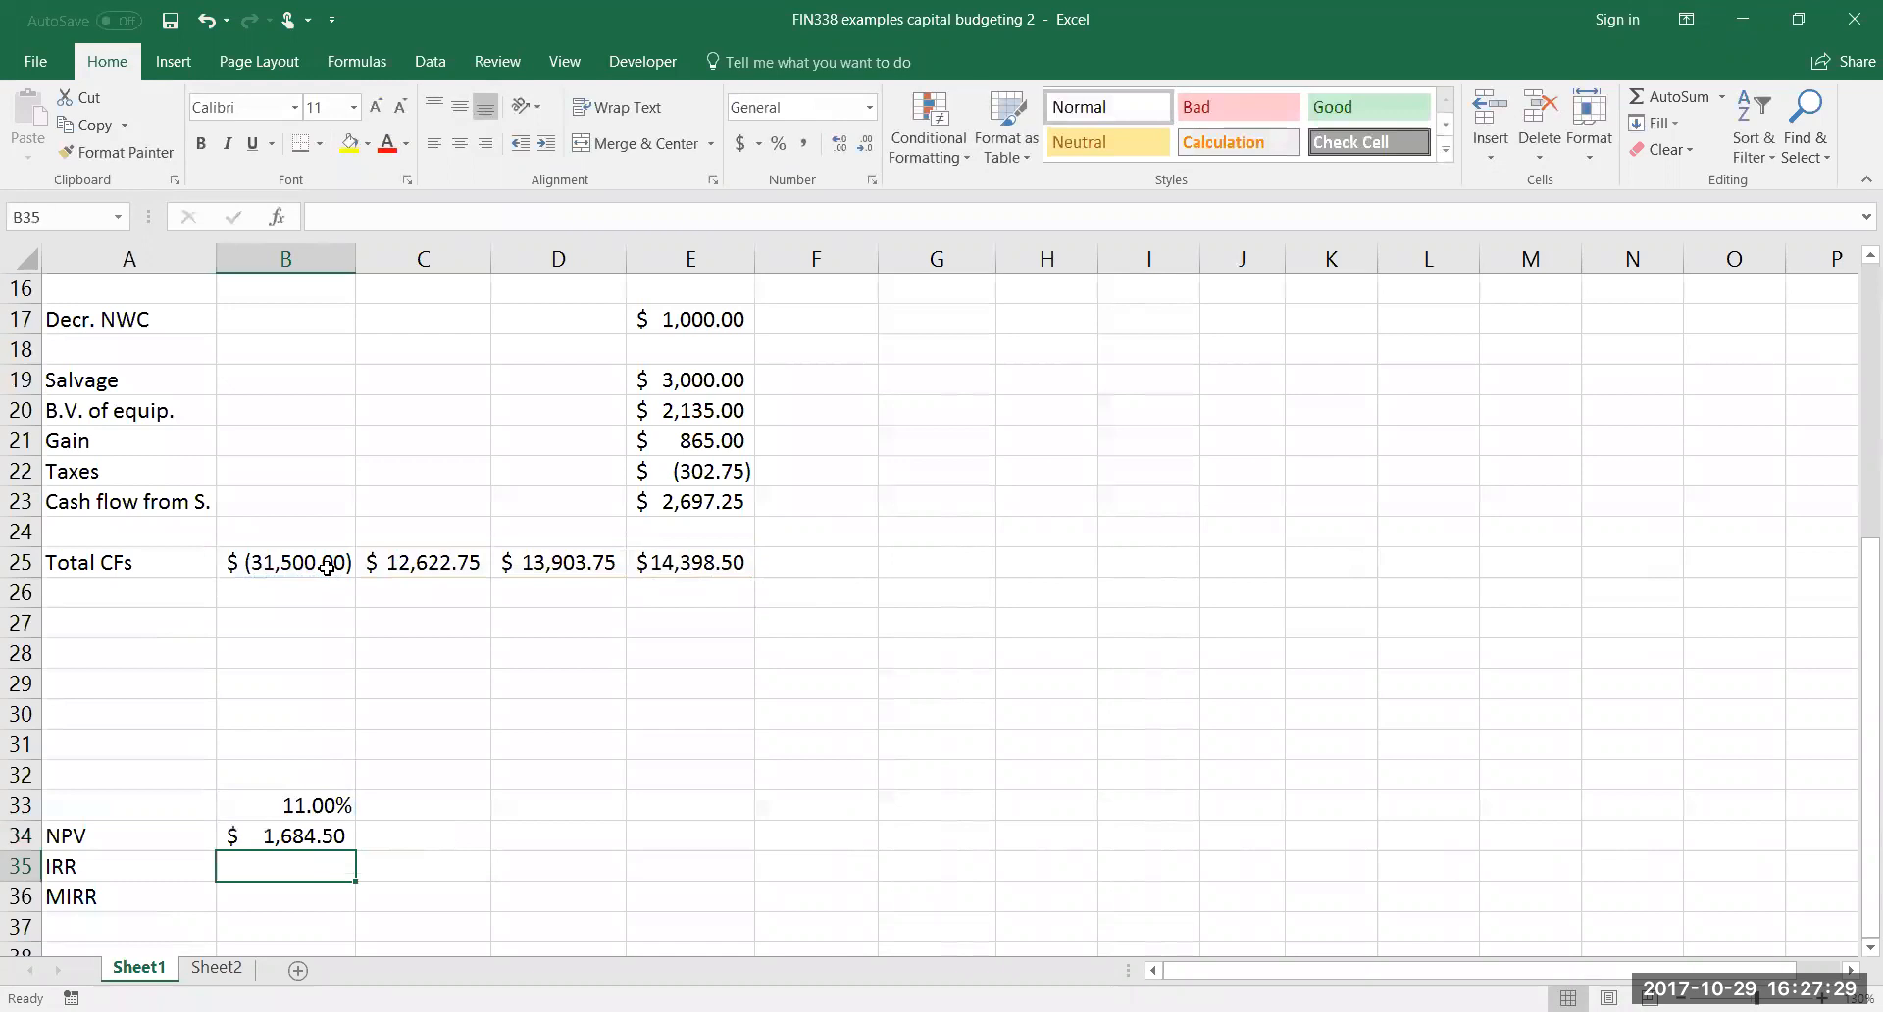
Calculate the internal rate of return in B35 with =IRR(B25:E25) and show it with two decimal places
type("=")
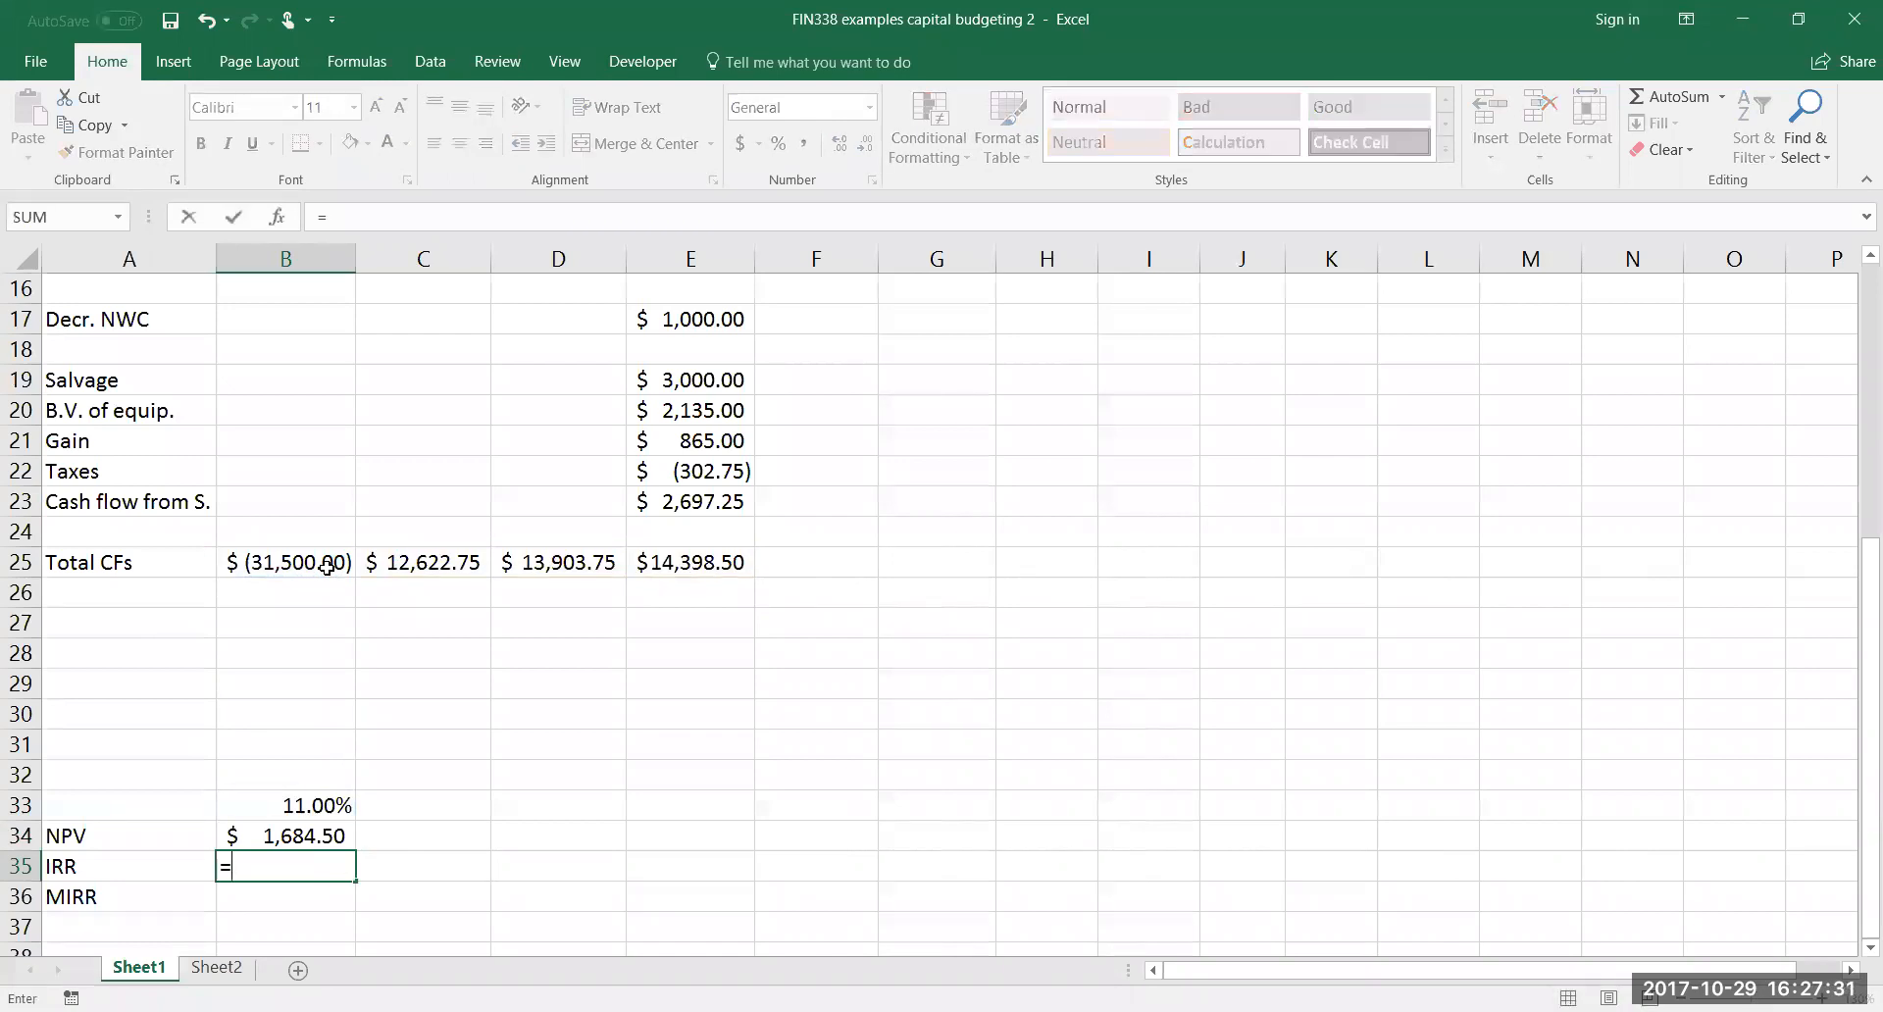
type("IRR(")
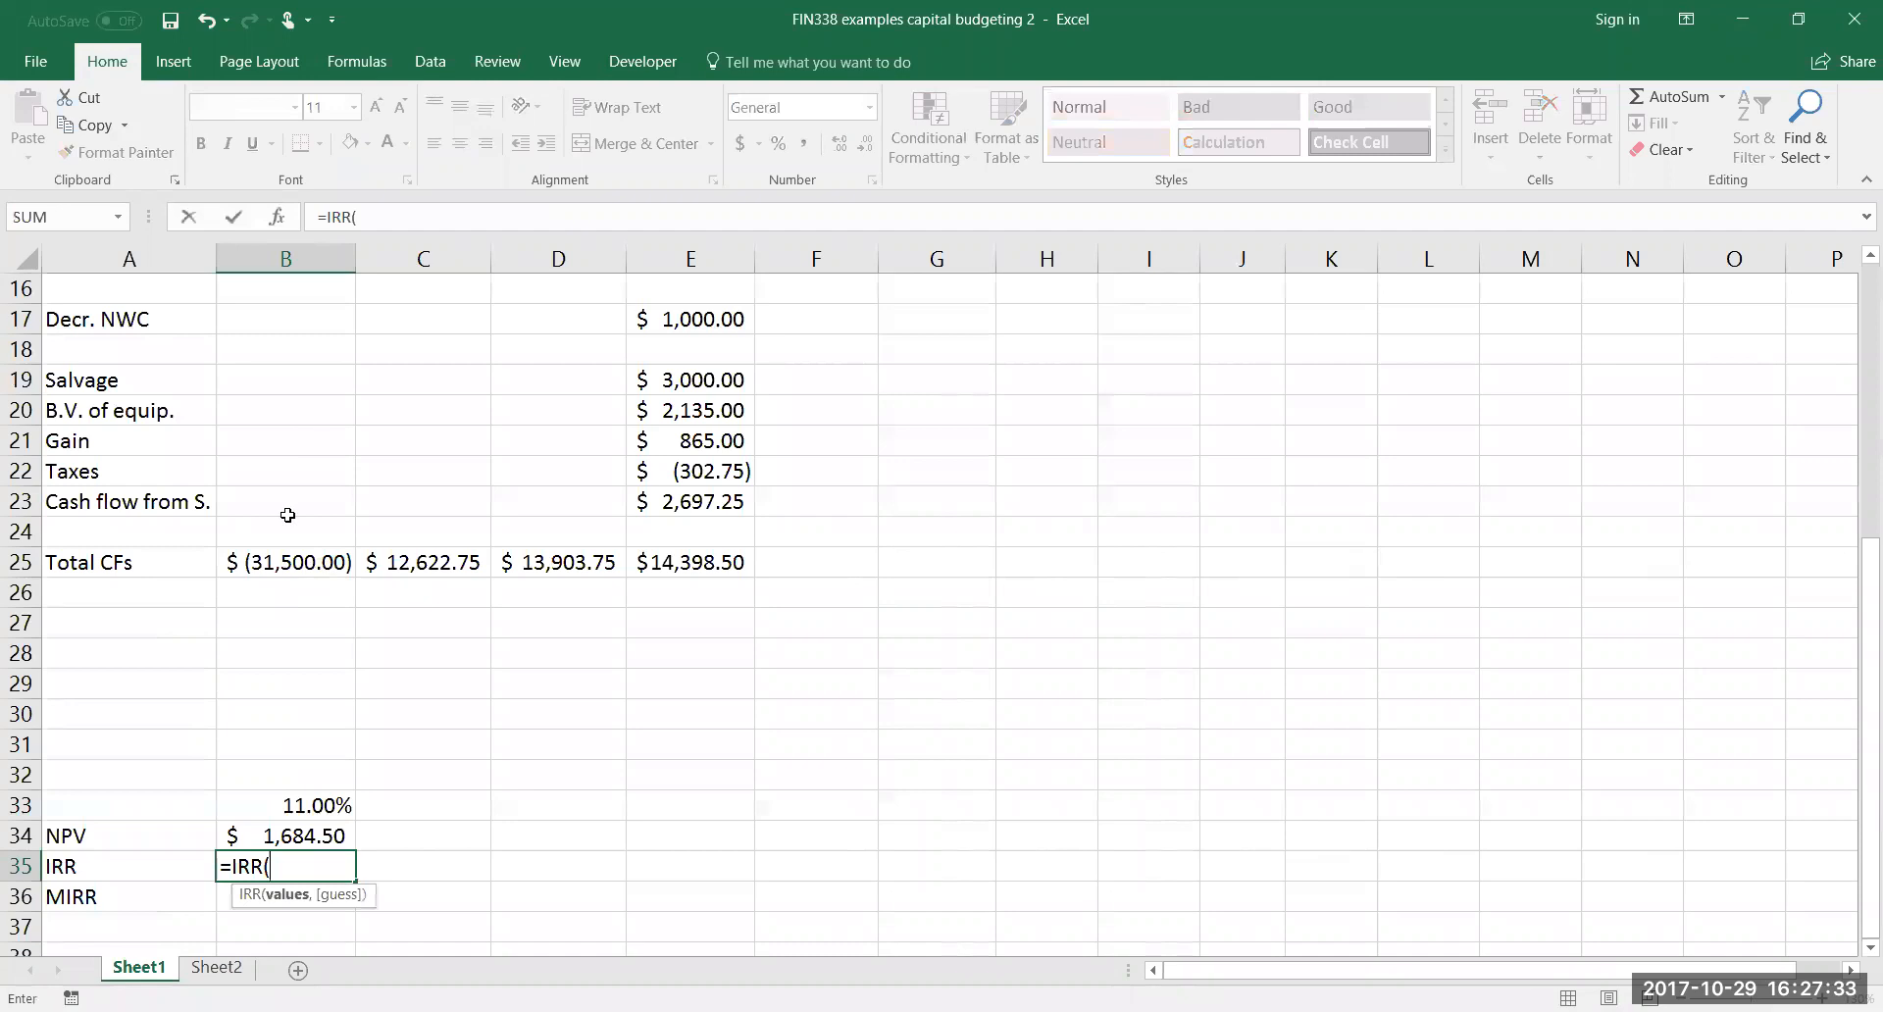
left_click(351, 565)
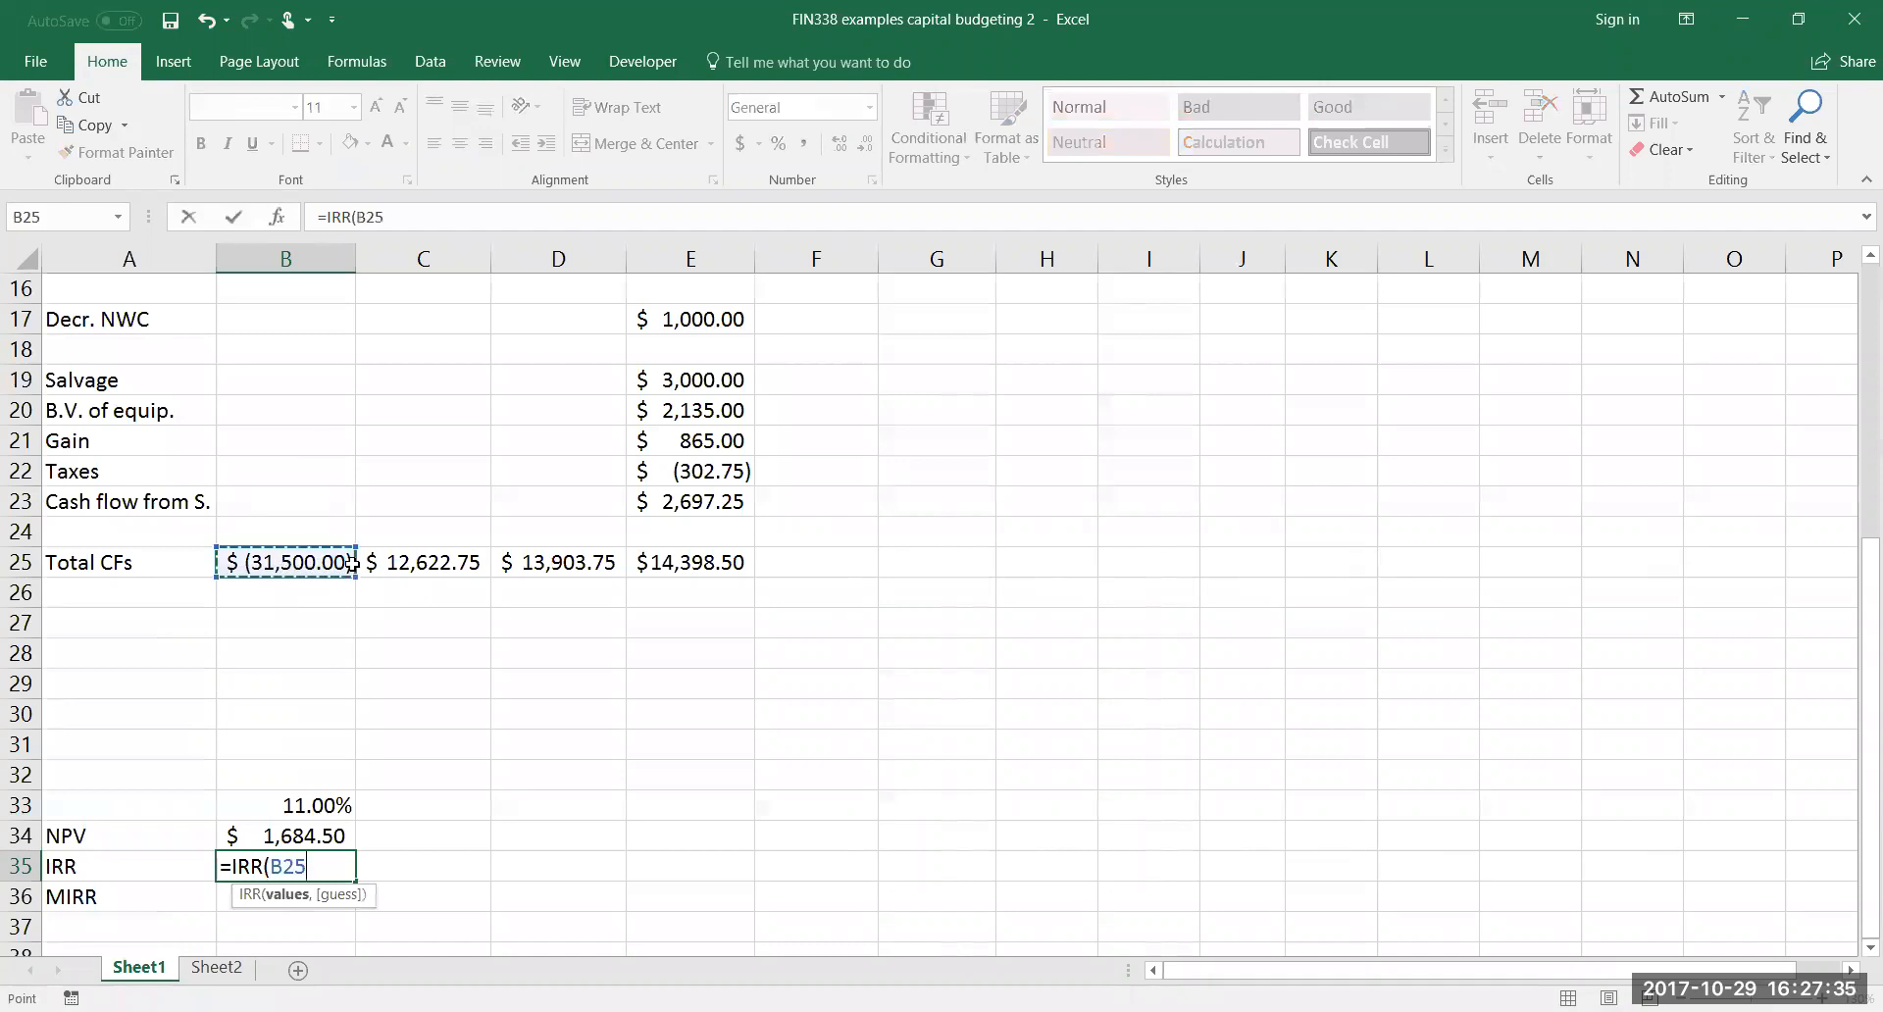
left_click_drag(351, 565, 672, 557)
type(")")
key("Return")
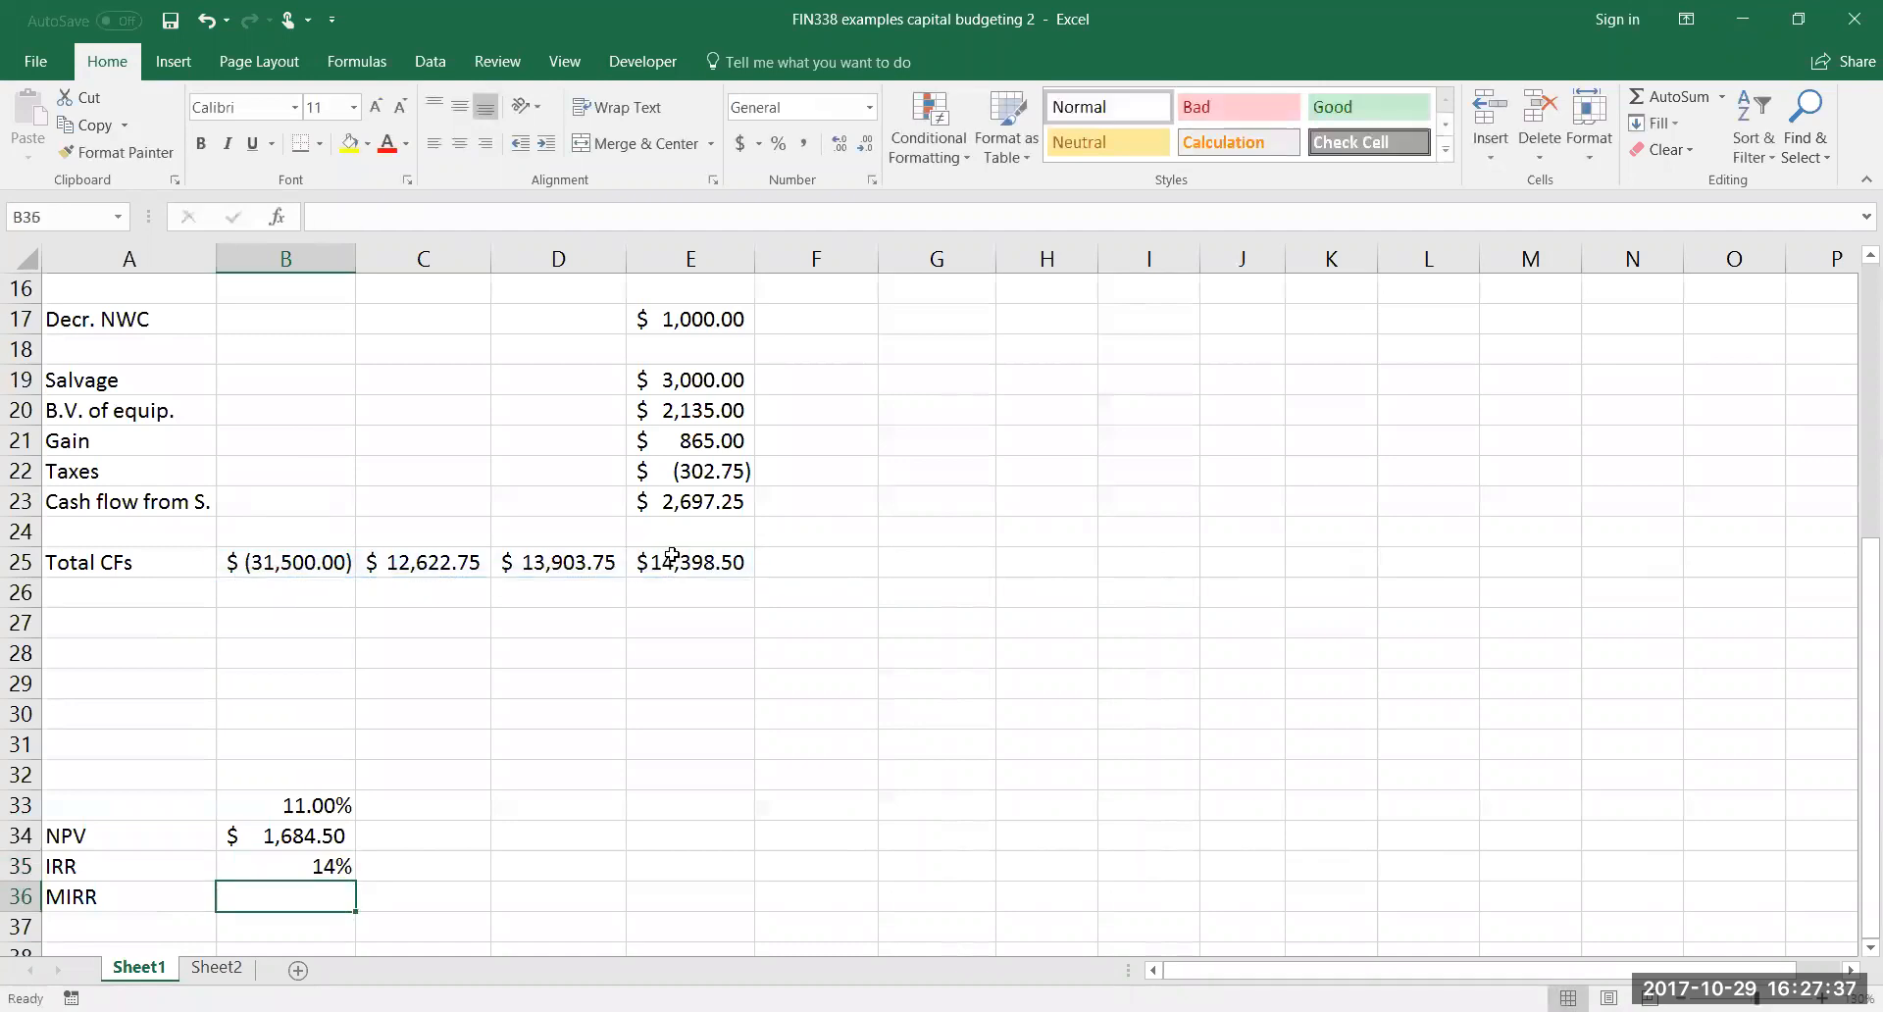
left_click(320, 863)
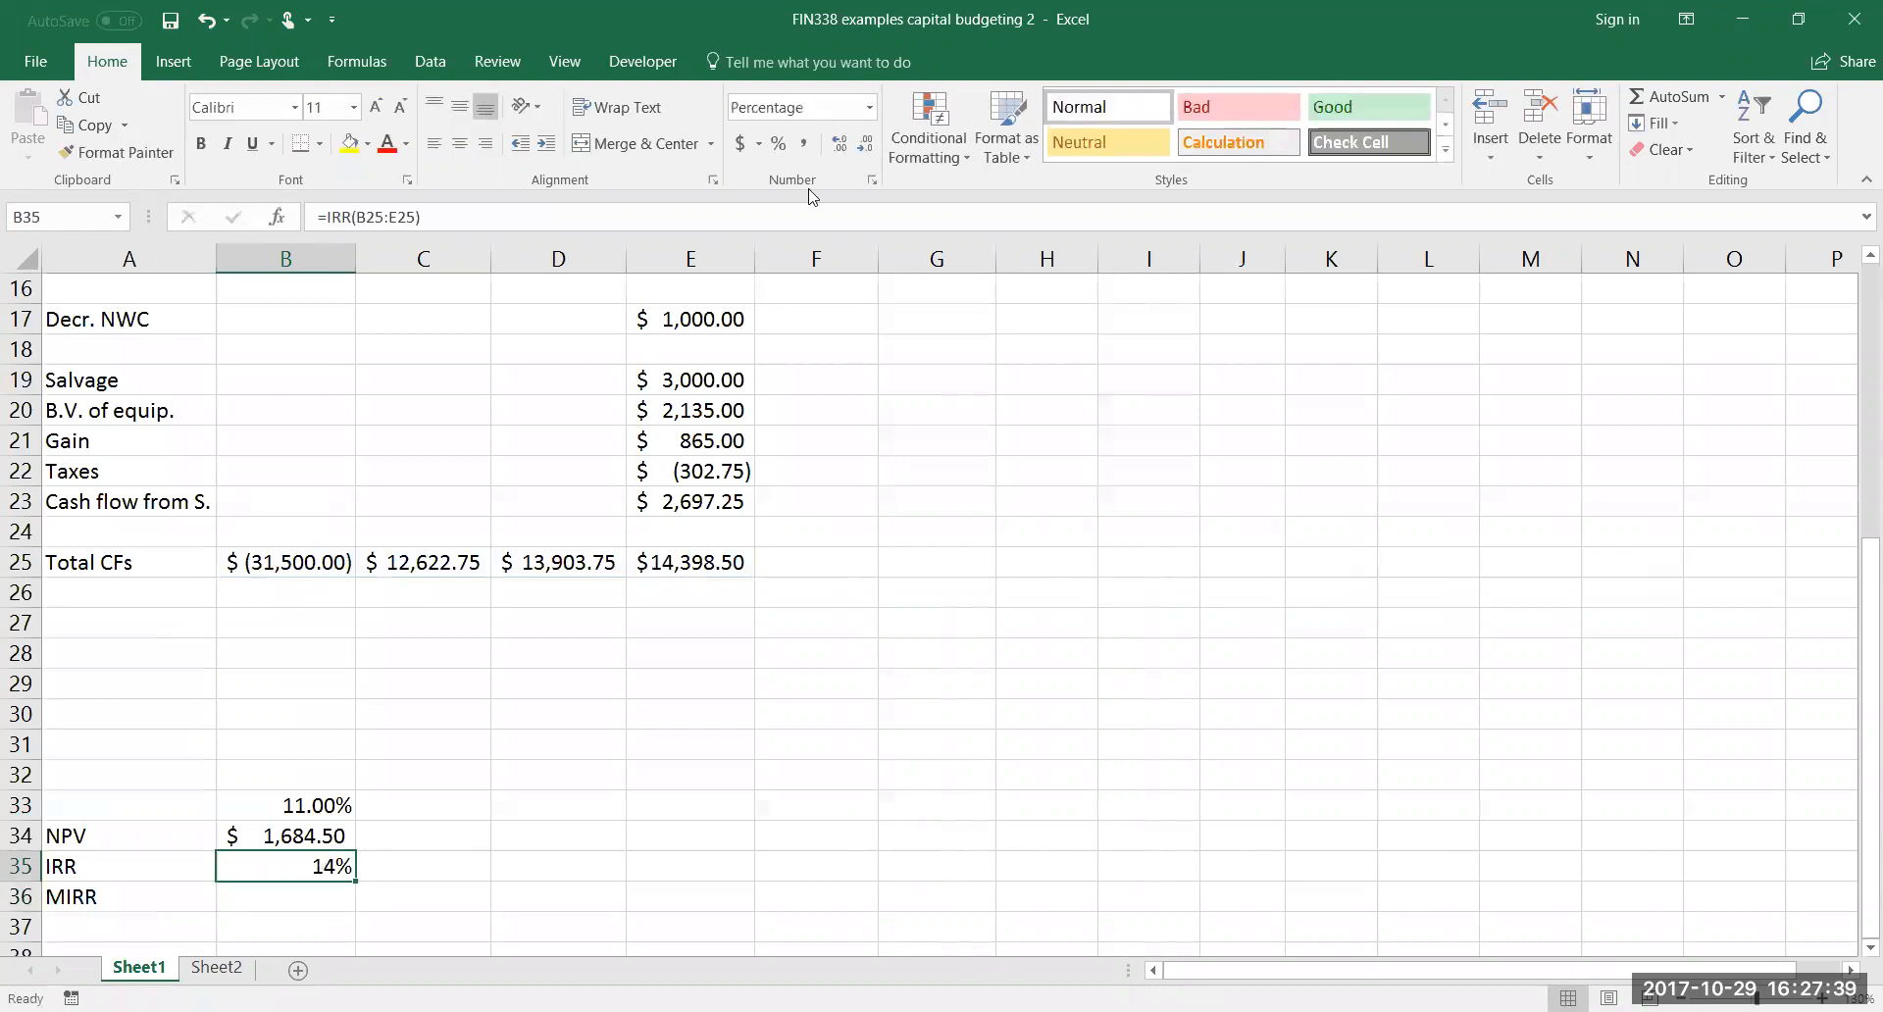
left_click(840, 144)
left_click(841, 144)
Calculate the modified internal rate of return in B36 with =MIRR(B25:E25,B33,B33)
key("Down")
type("=")
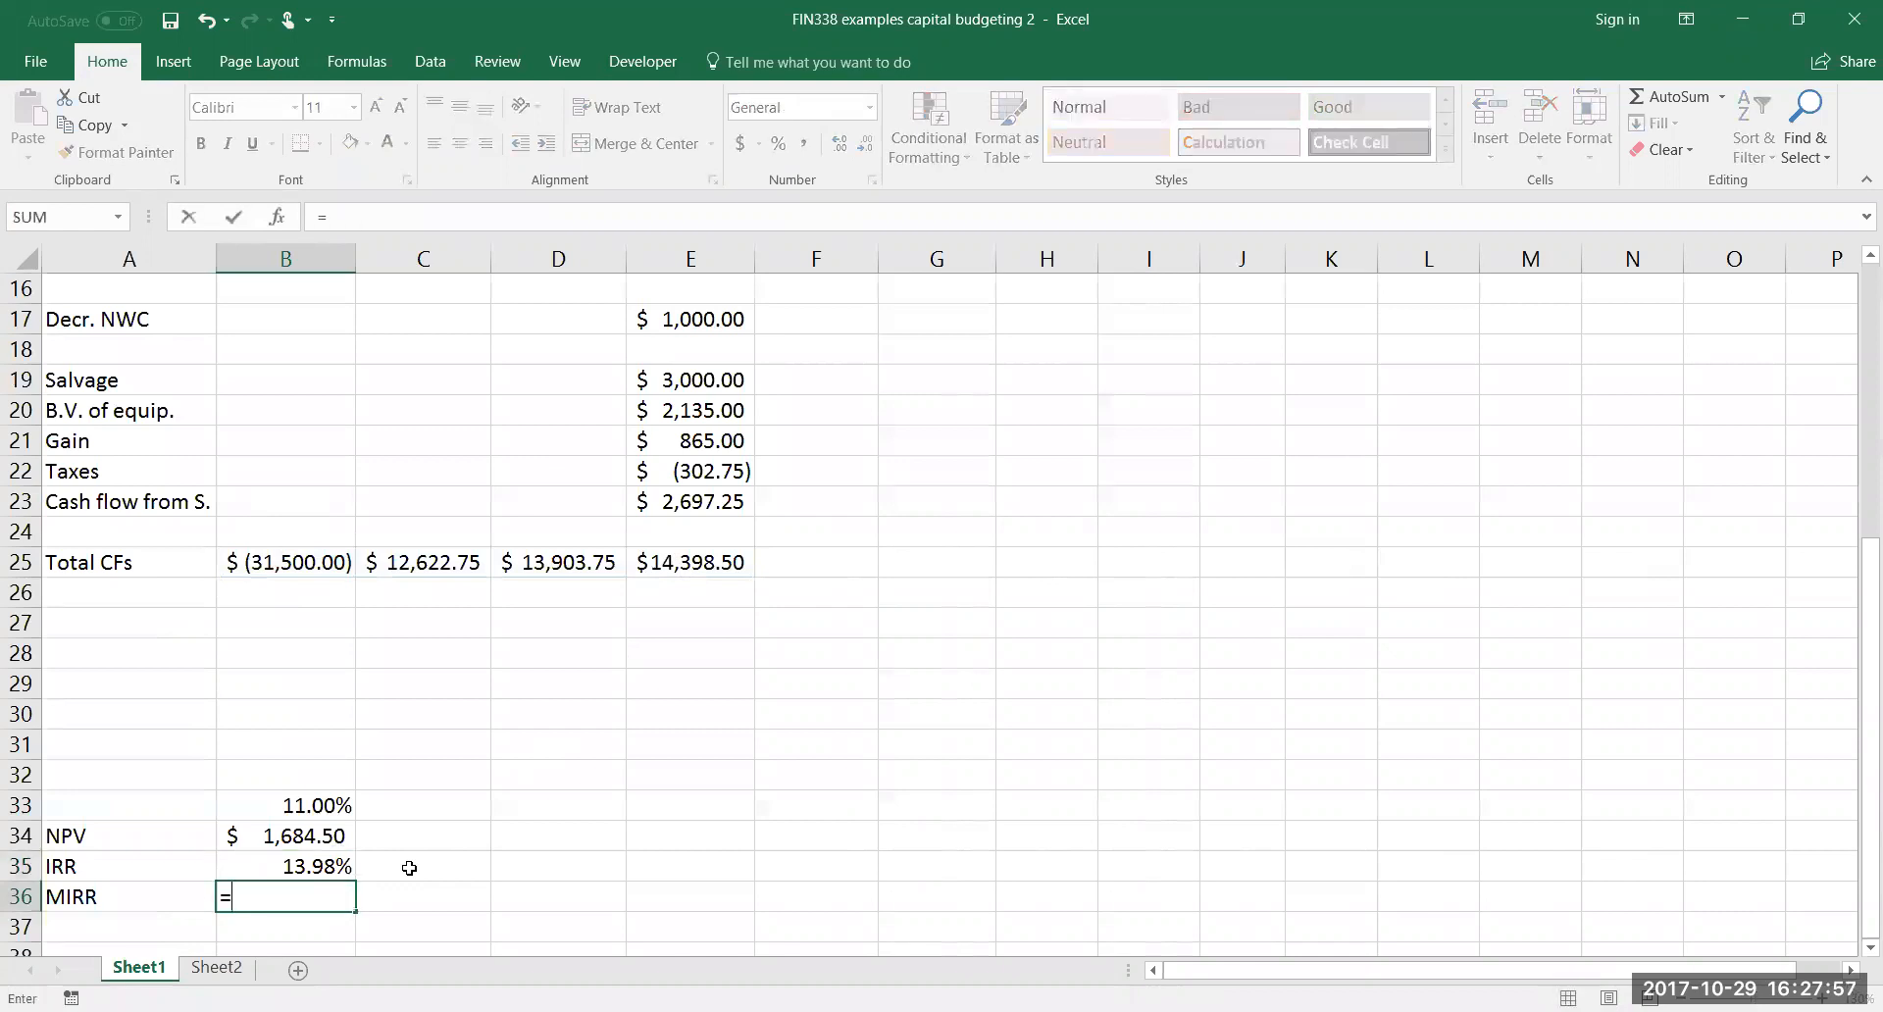
type("MIRR(")
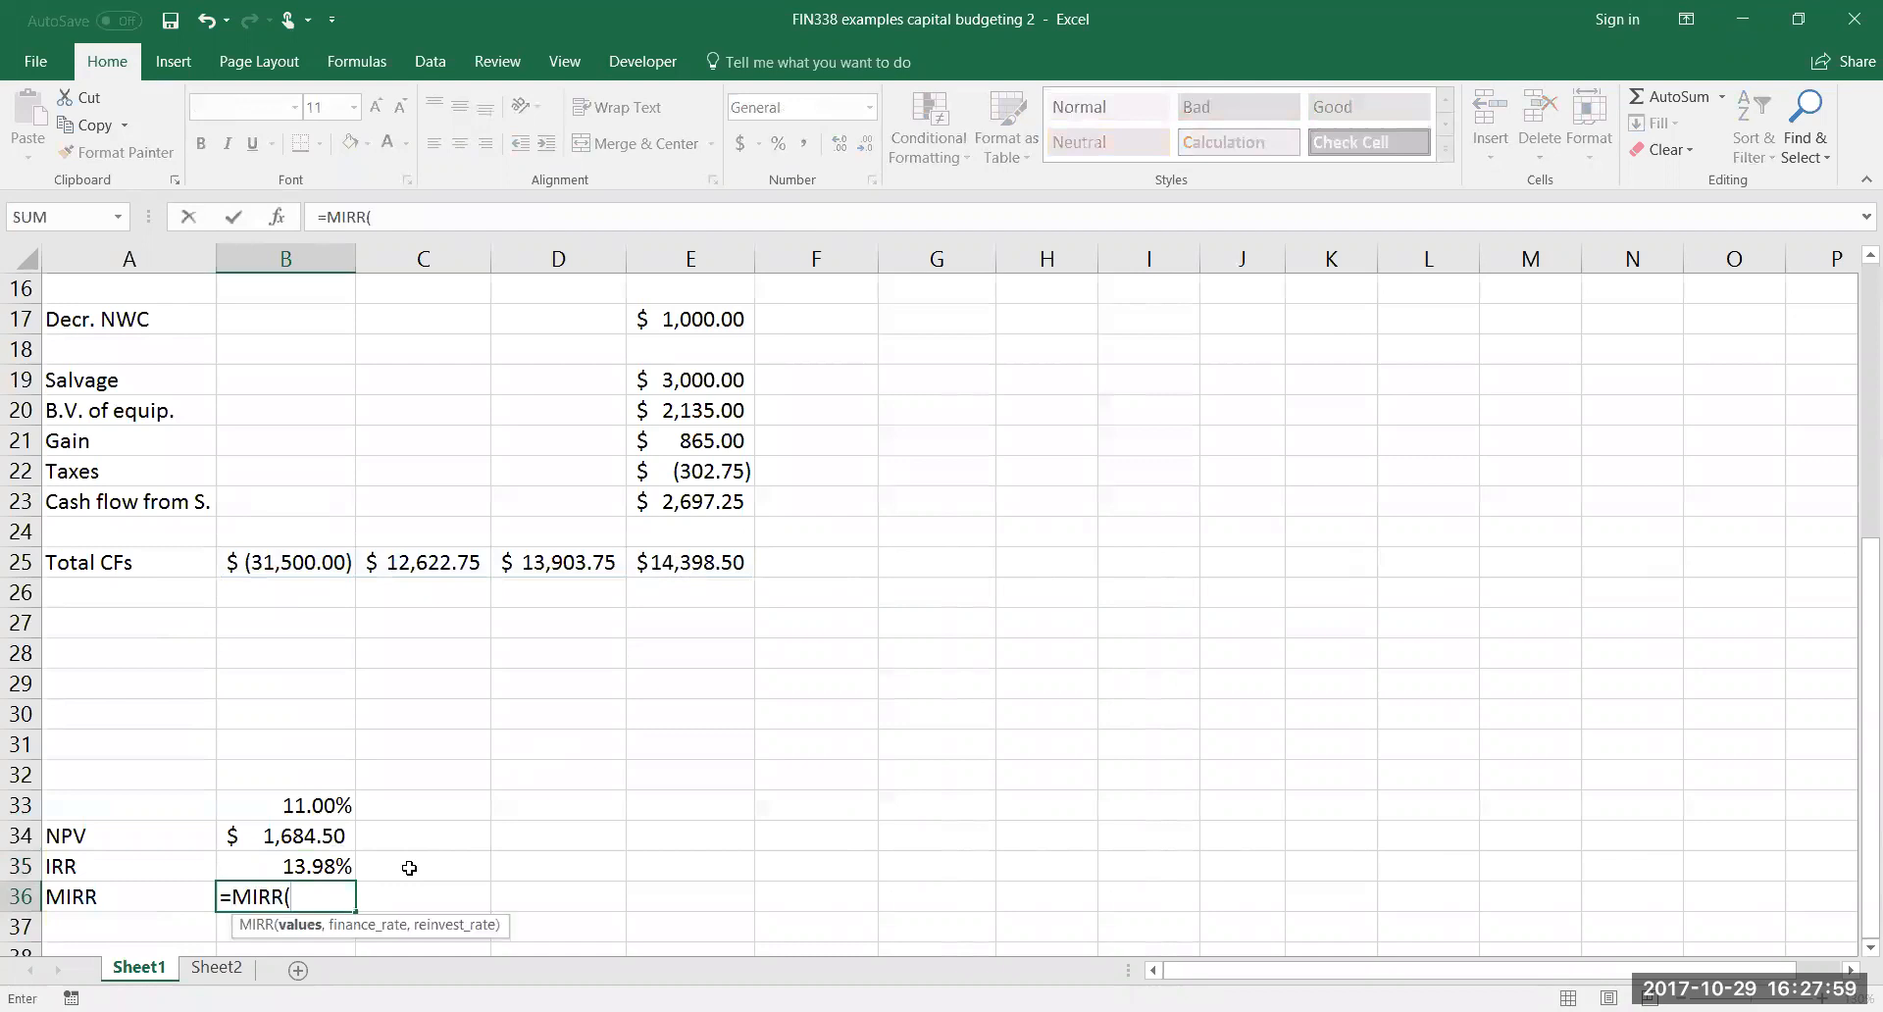
left_click(320, 554)
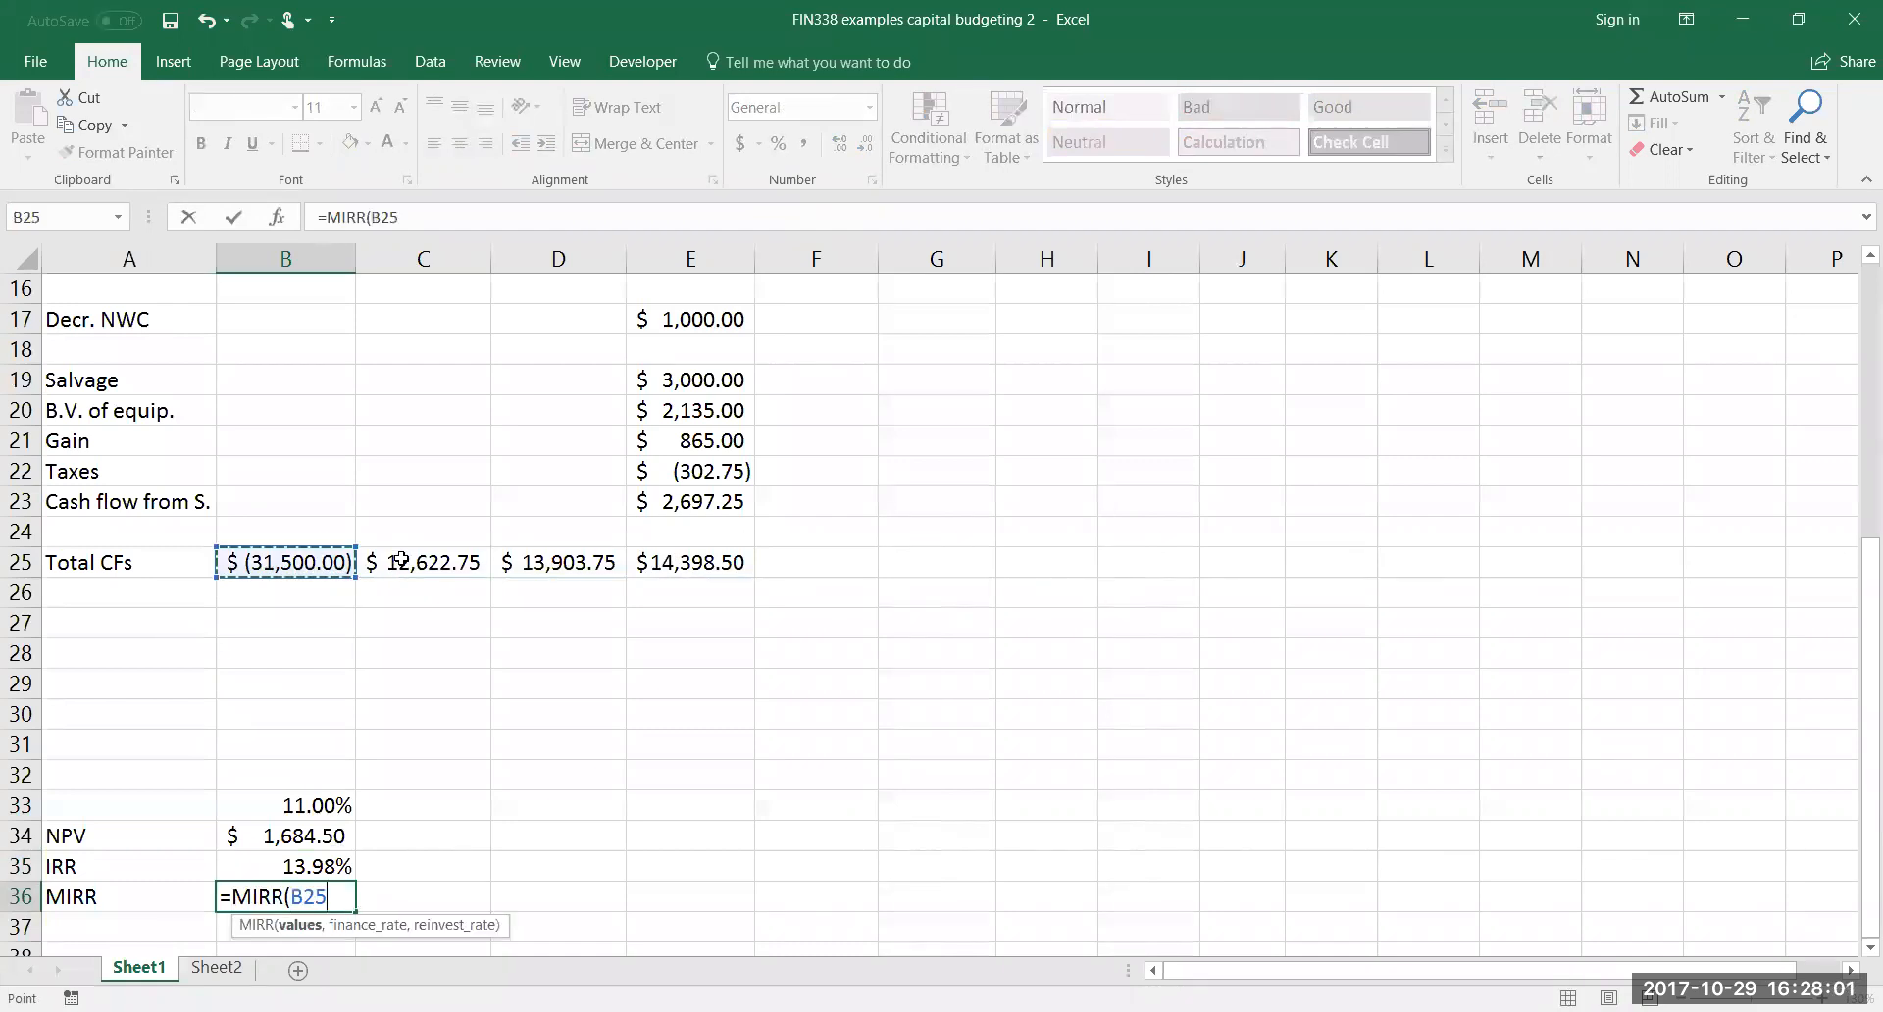
left_click(683, 562, "shift")
type(",")
left_click(317, 805)
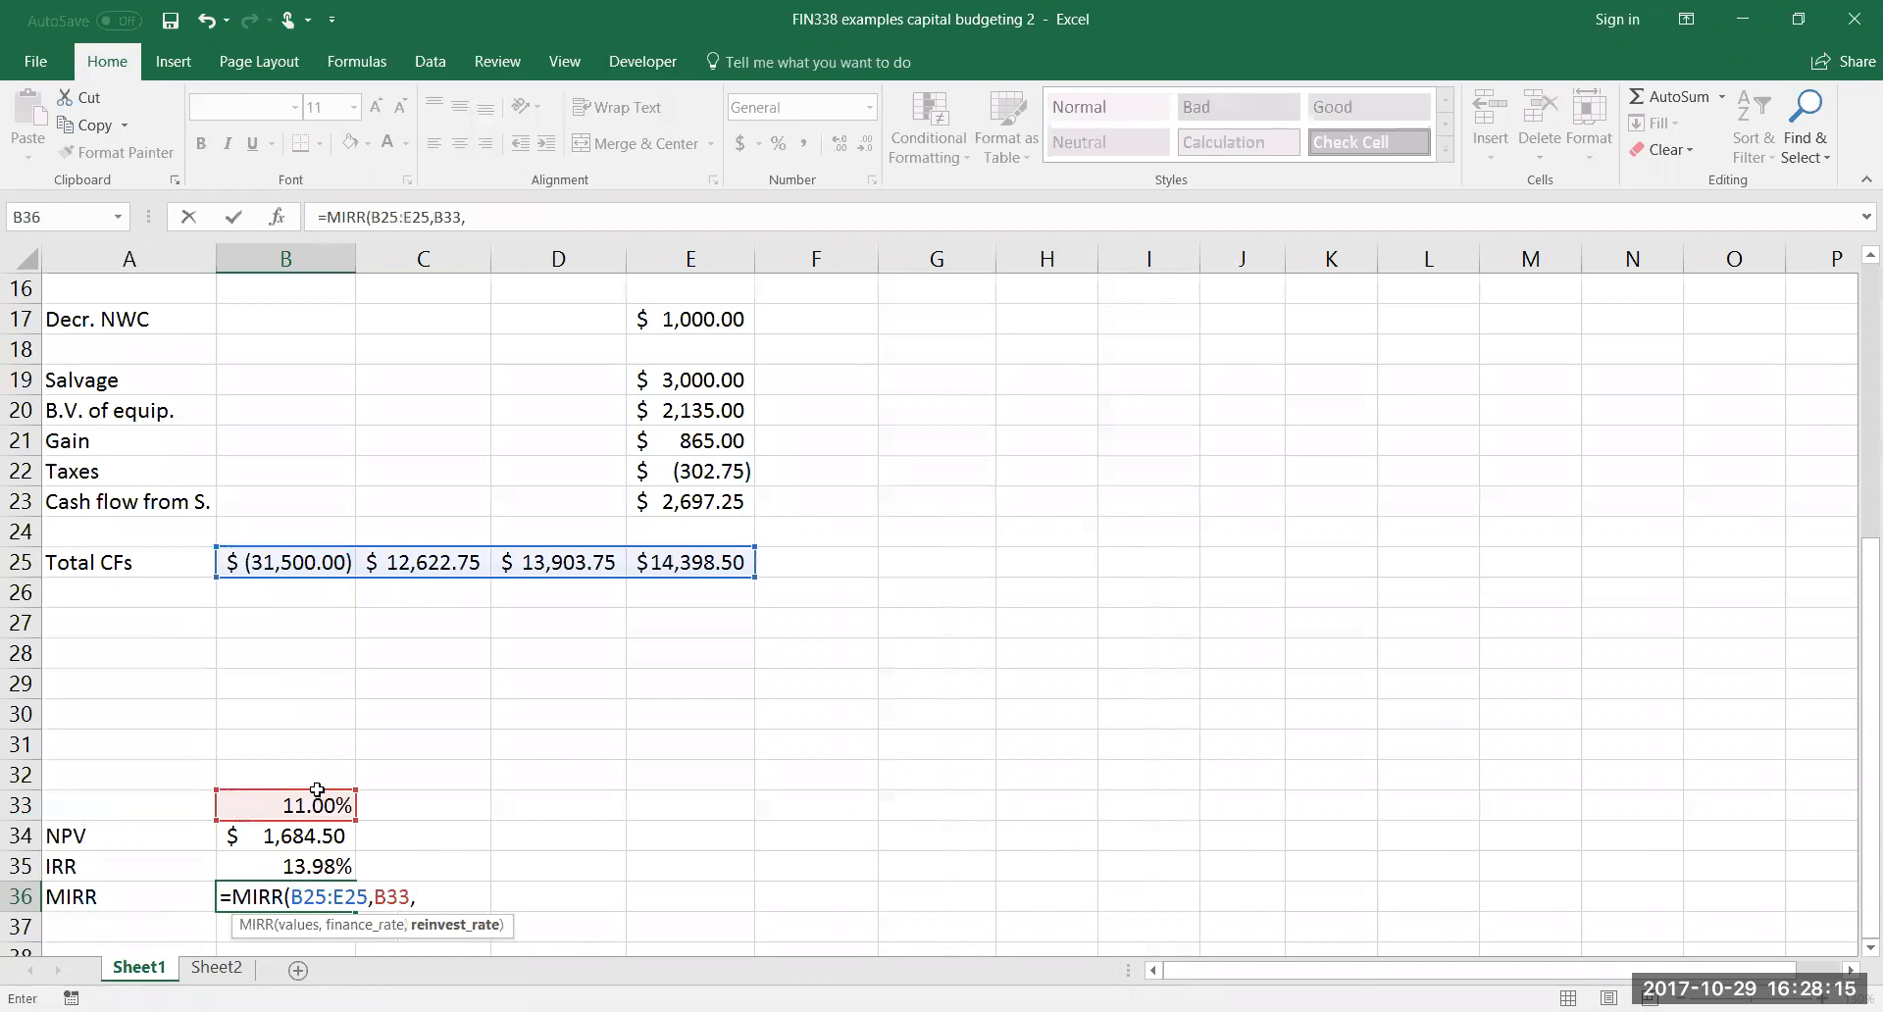
left_click(286, 803)
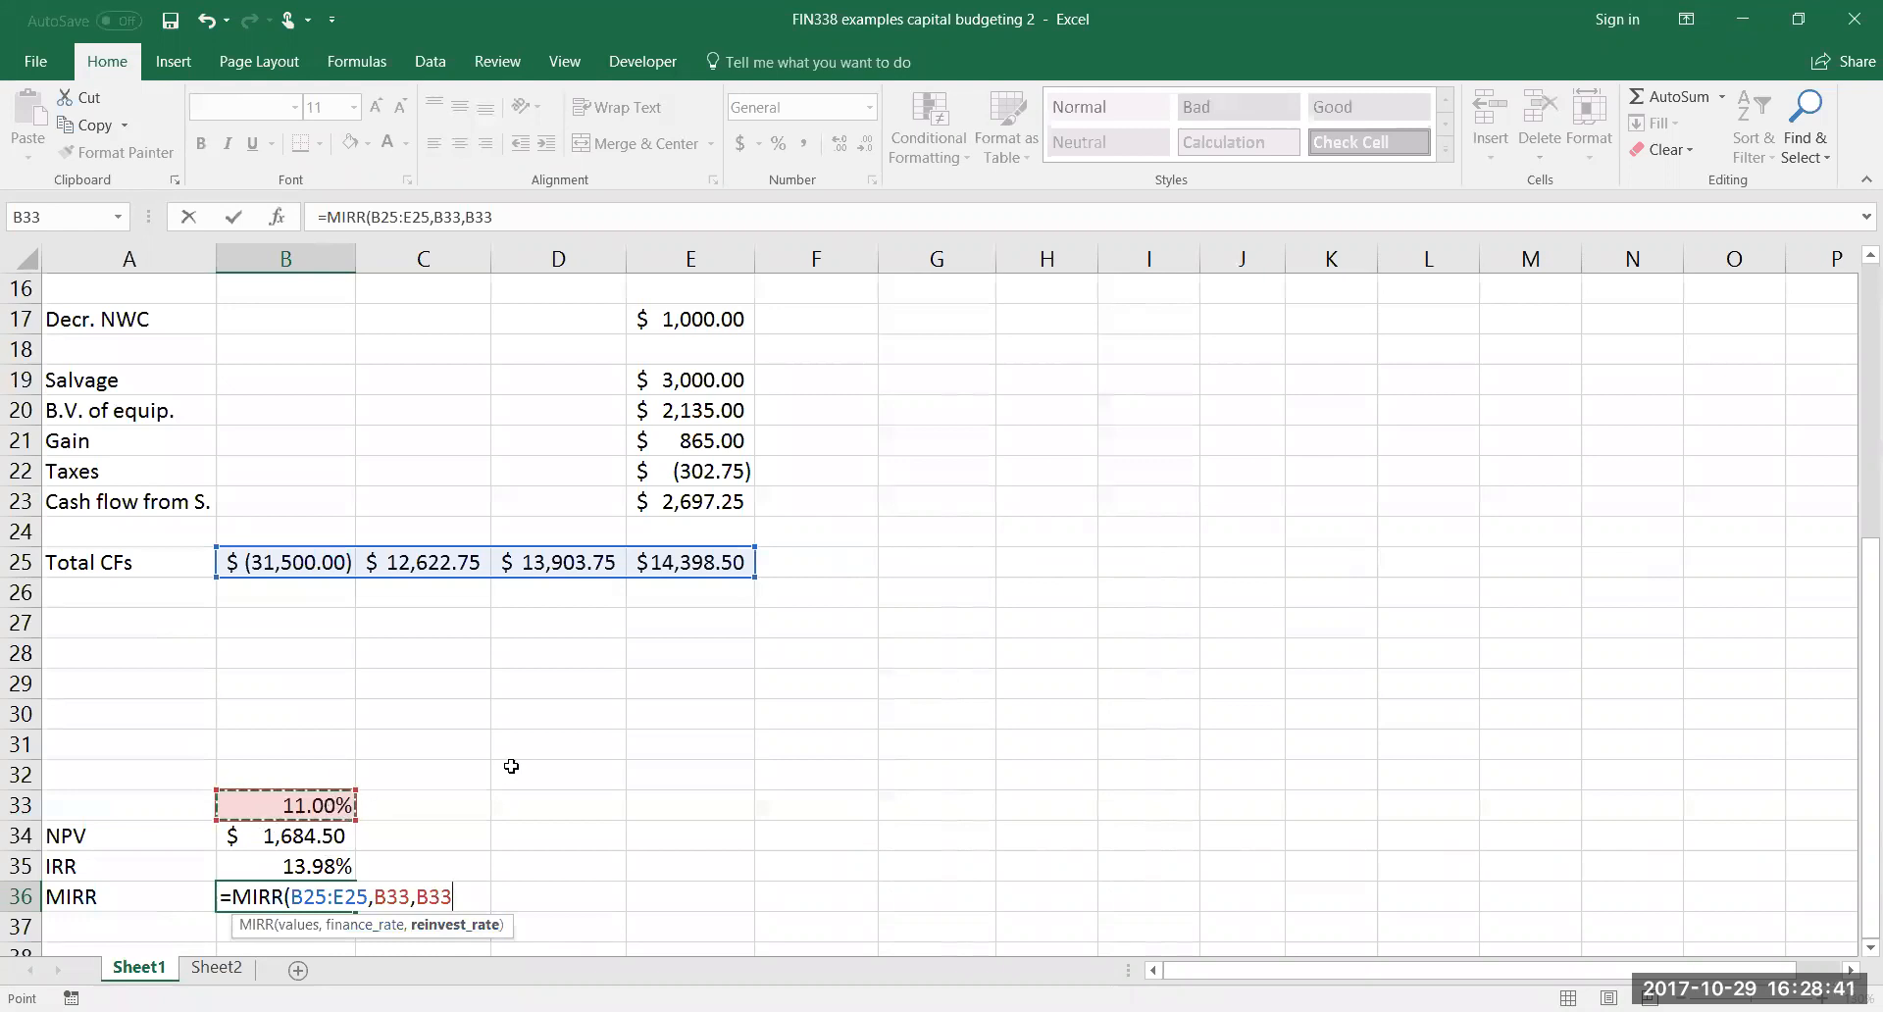
type(")")
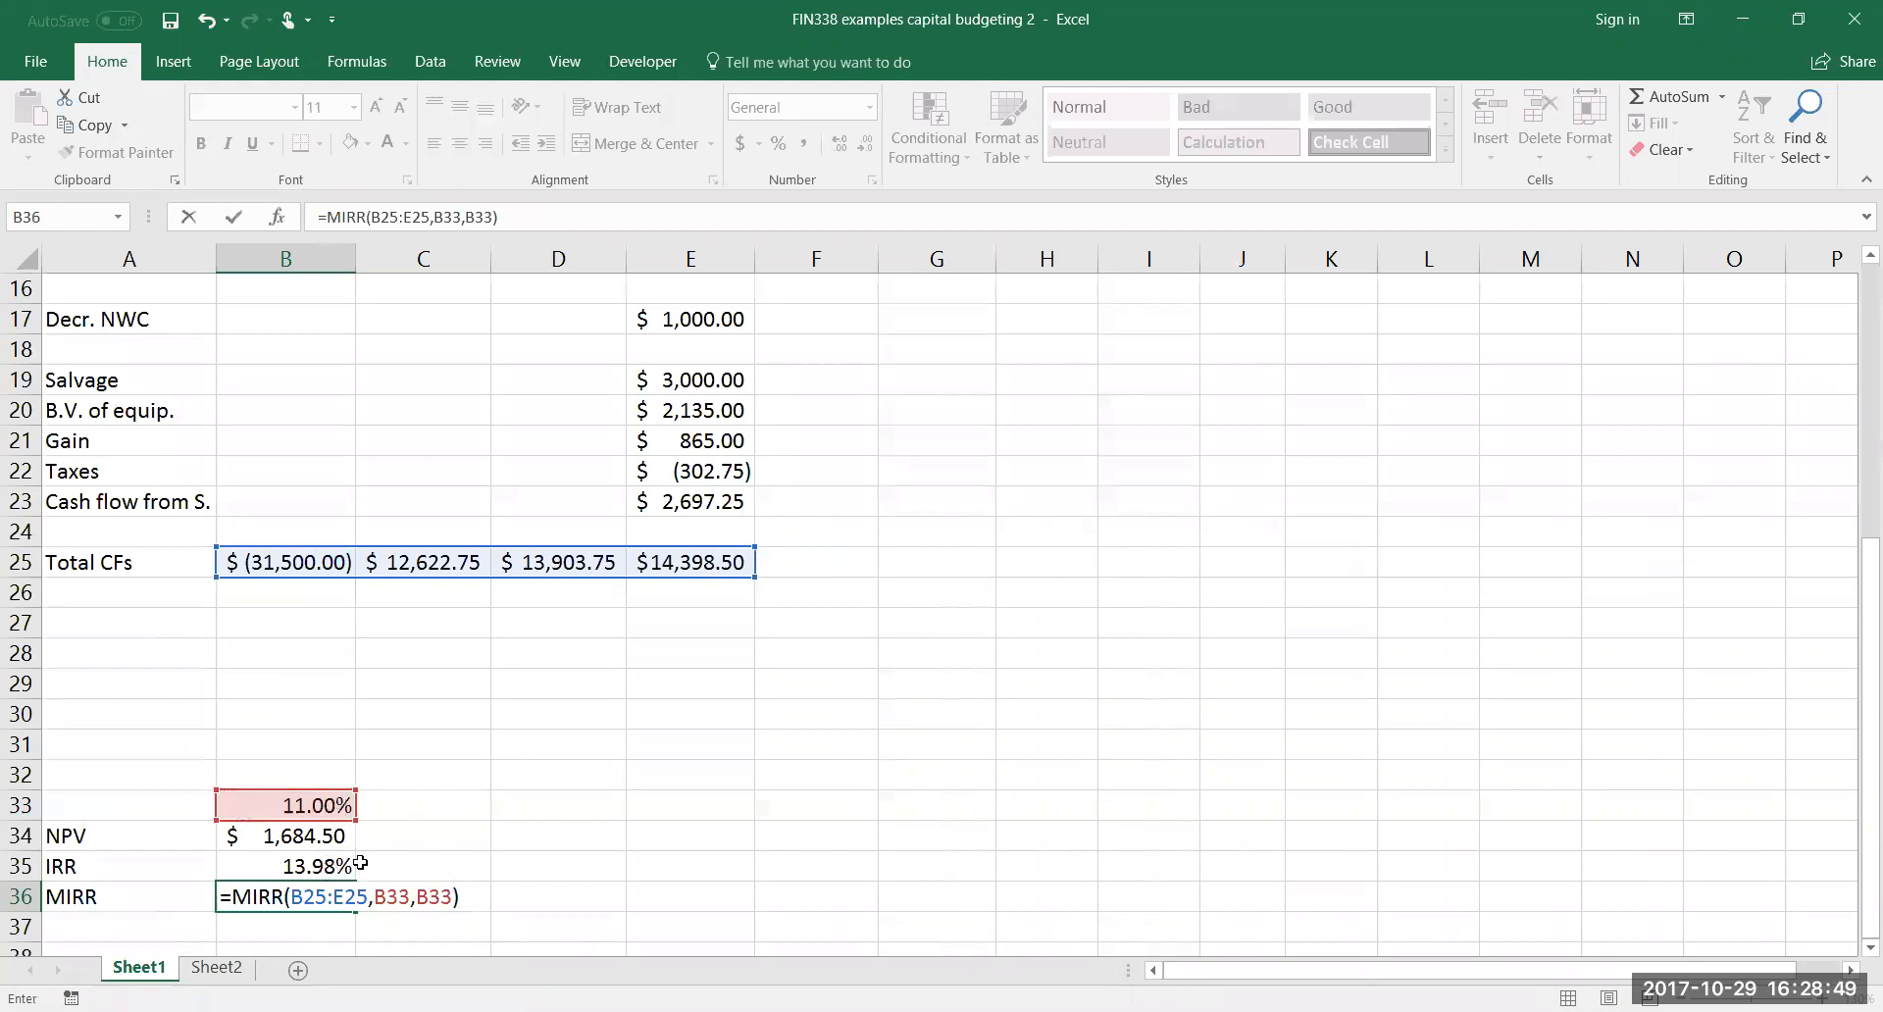
key("Return")
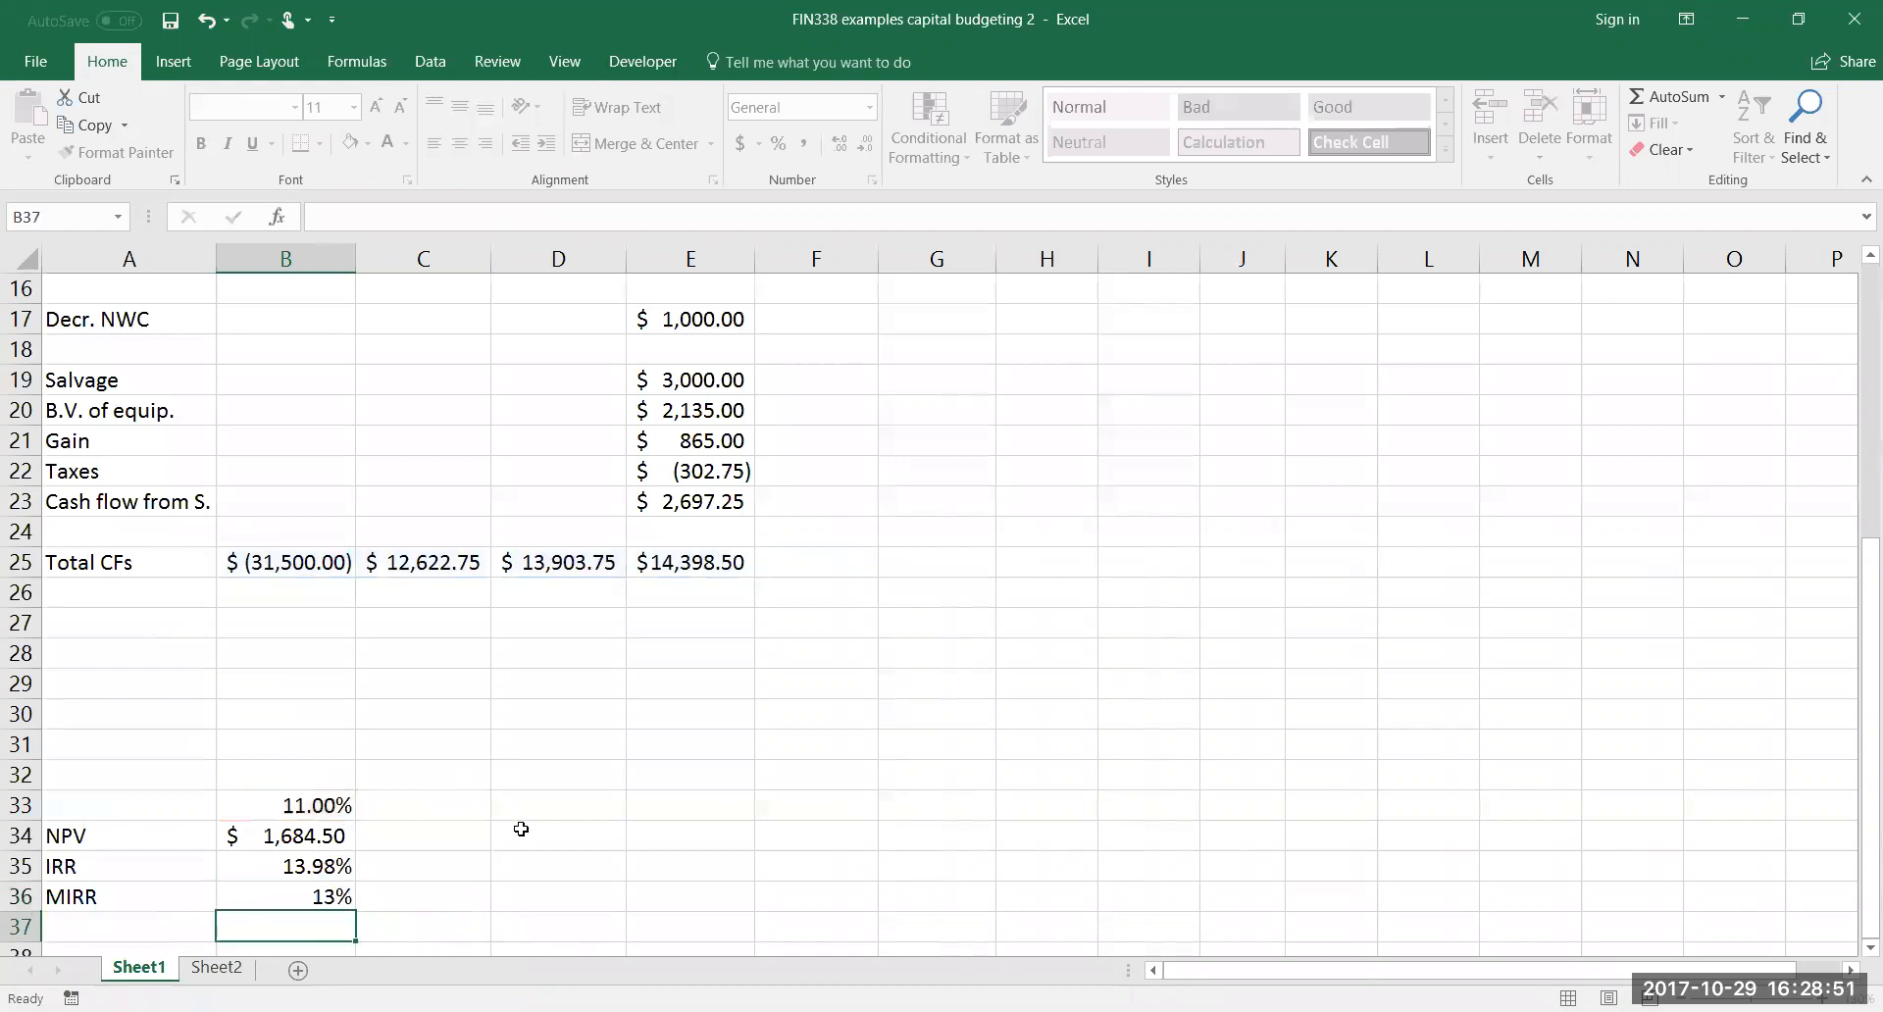
Show the MIRR in B36 with two decimal places and review the NPV, IRR and MIRR results
left_click(338, 892)
left_click(839, 143)
left_click(839, 143)
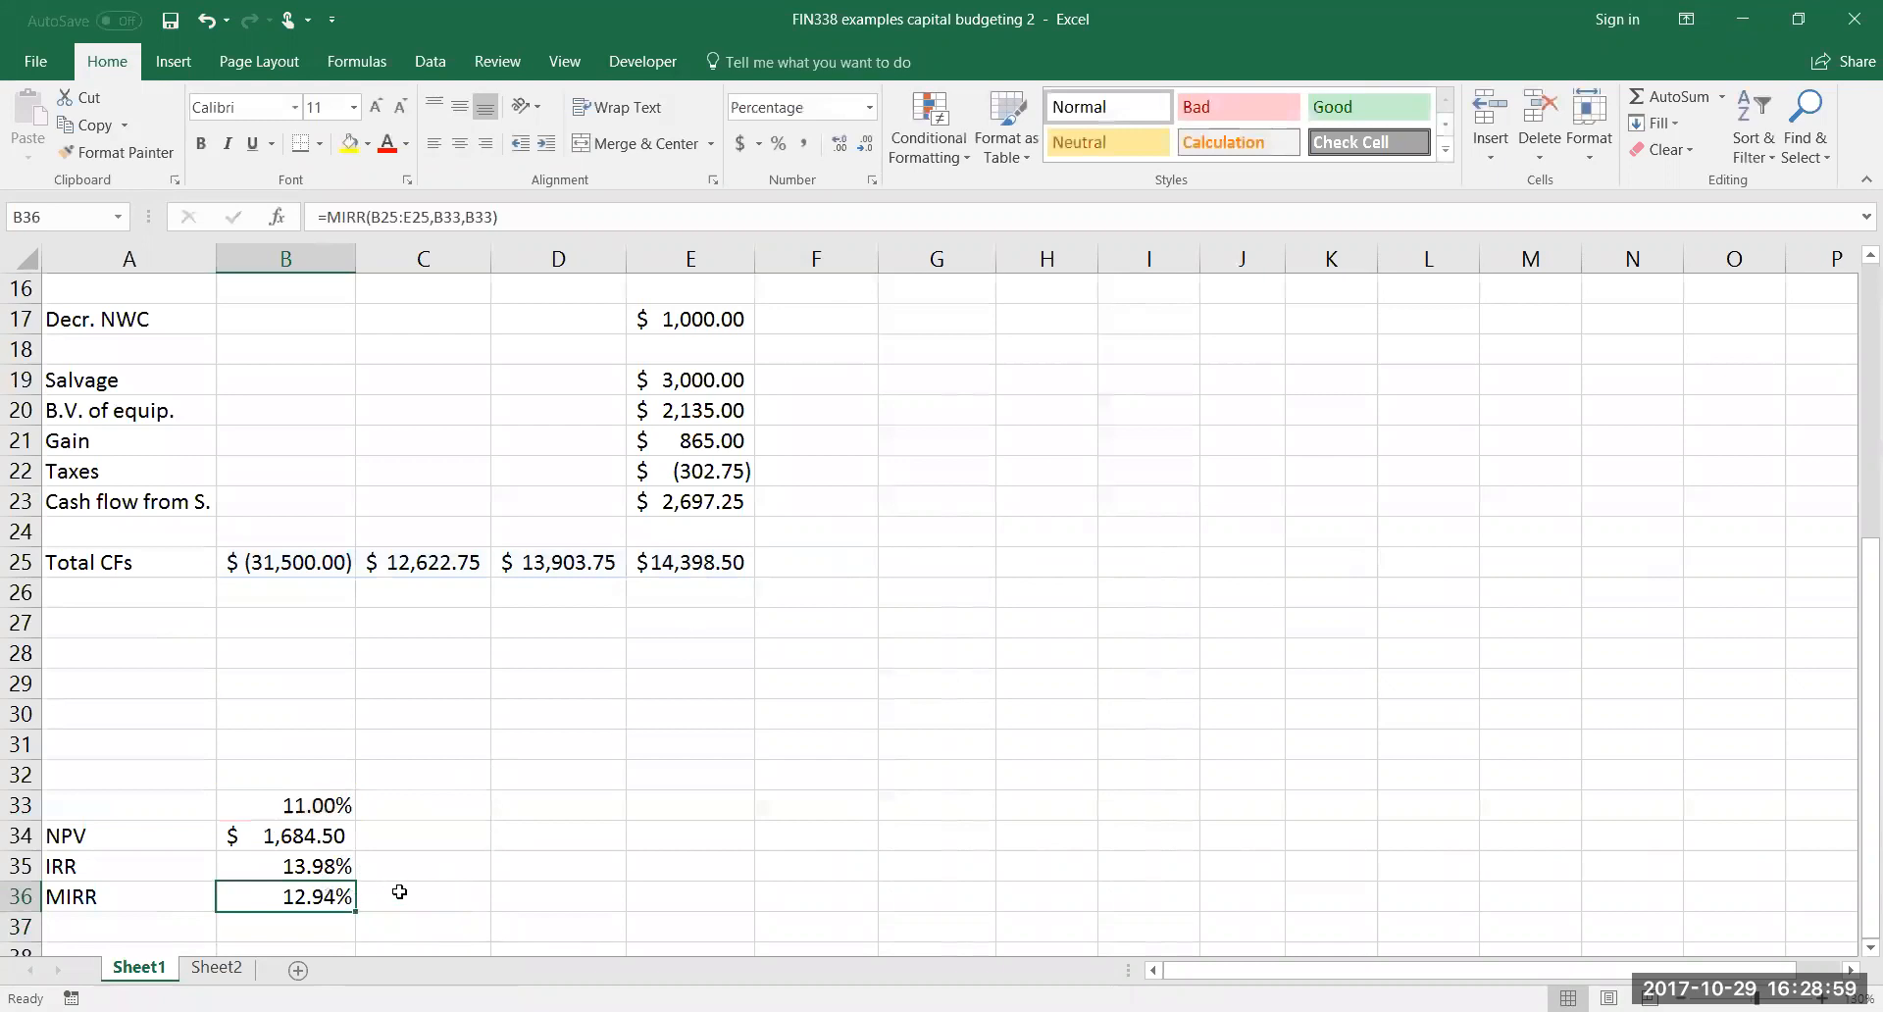
left_click(324, 836)
left_click(327, 865)
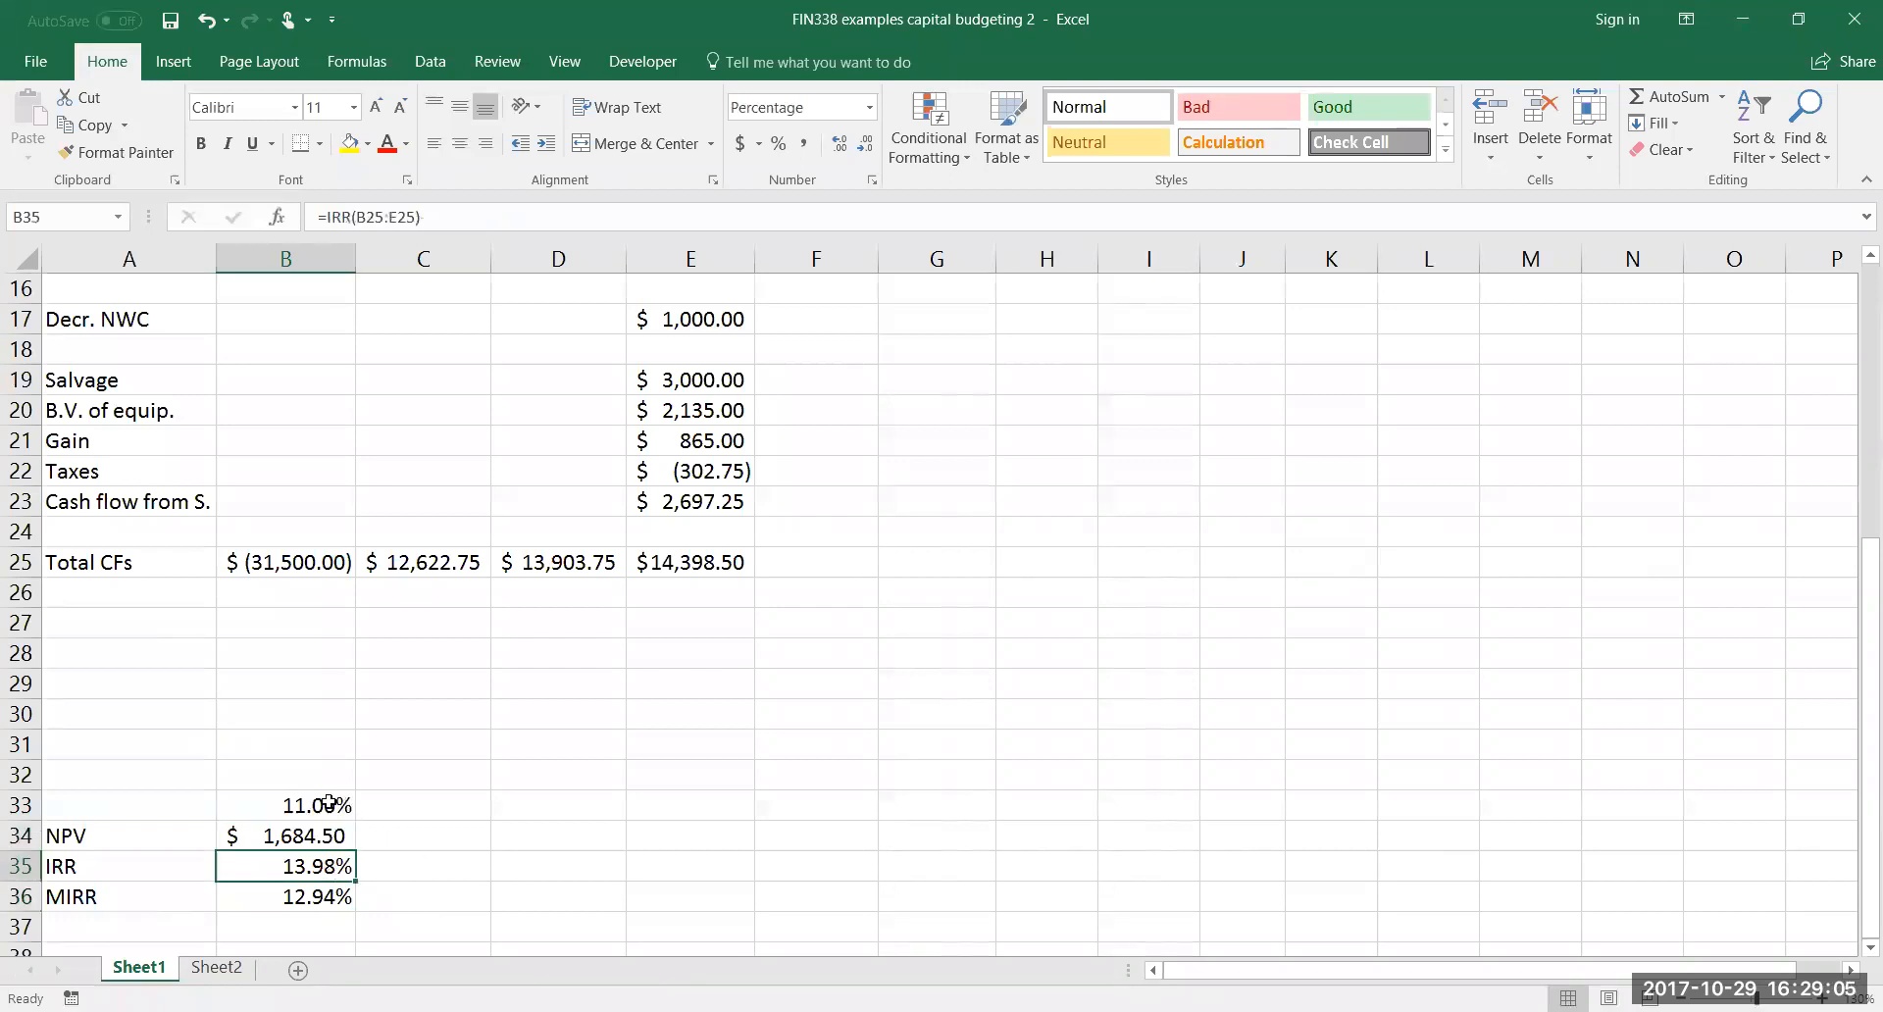
left_click(324, 895)
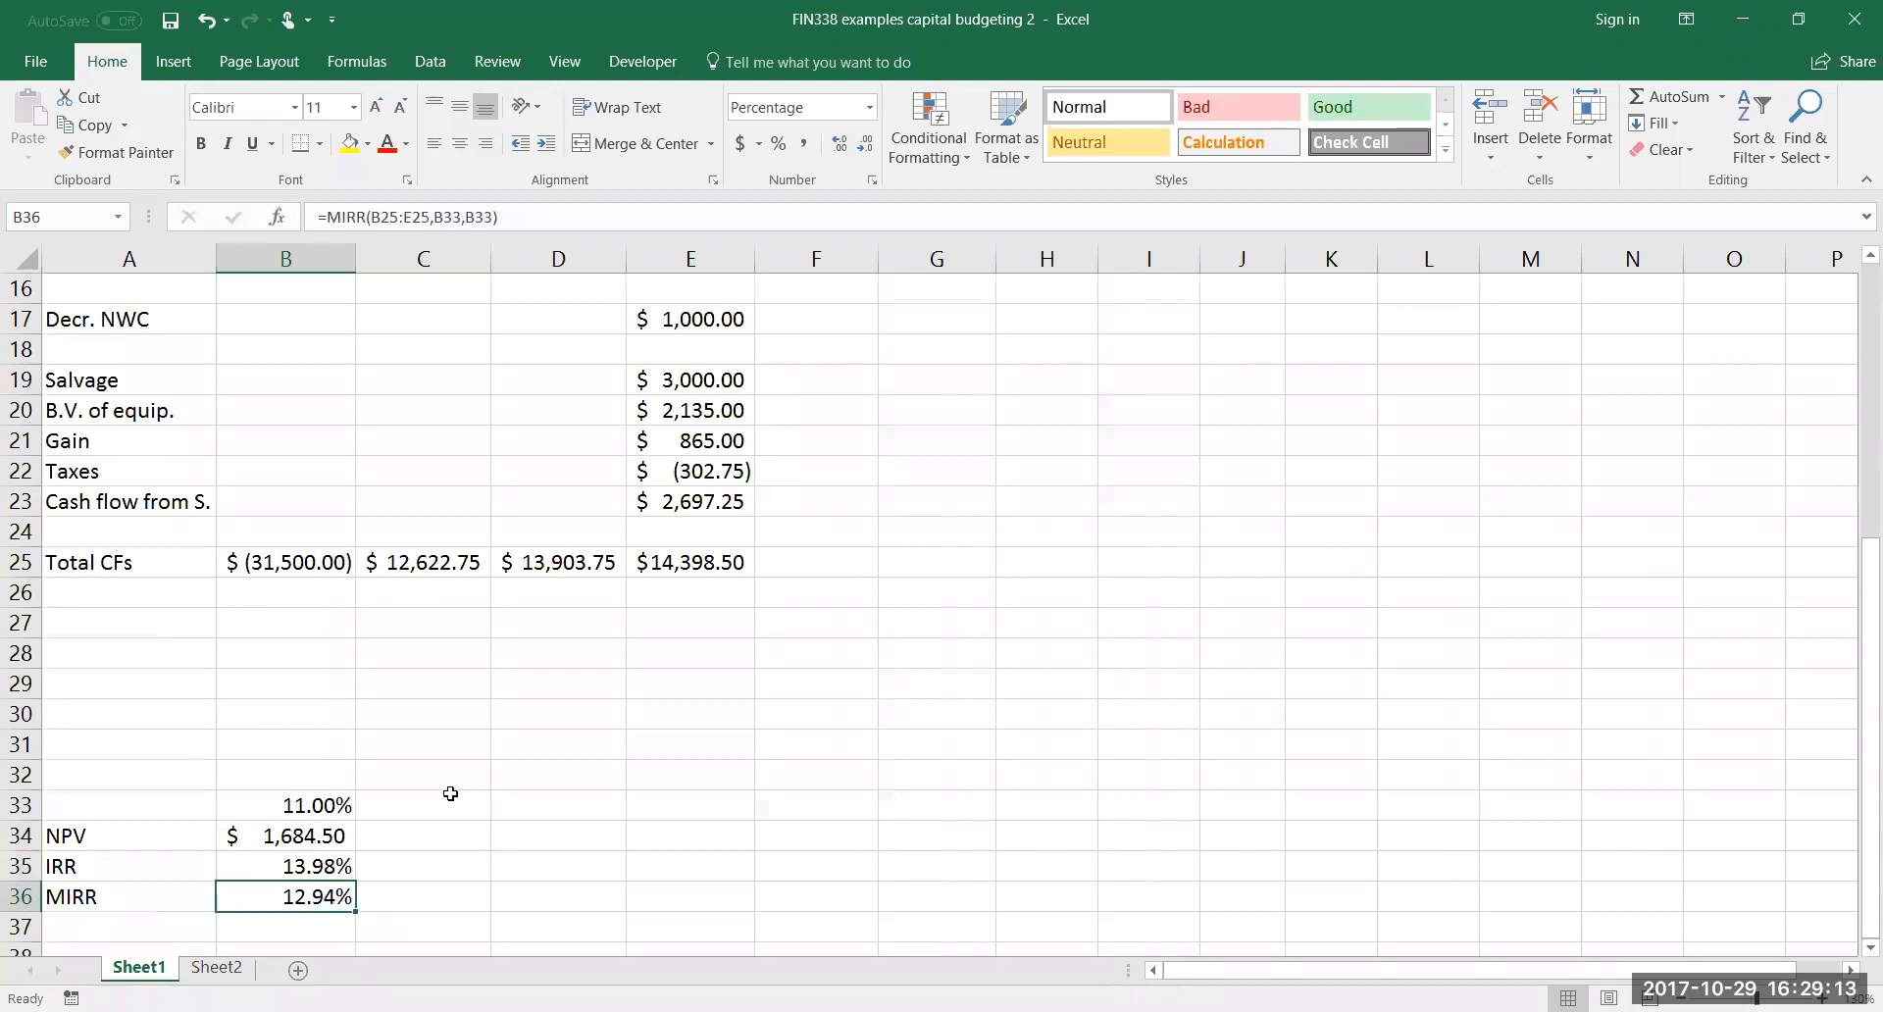
Check the problem text for the remaining payback measures and label B26, under the initial cash flow, Cumulative
scroll(448, 797, "up", 5)
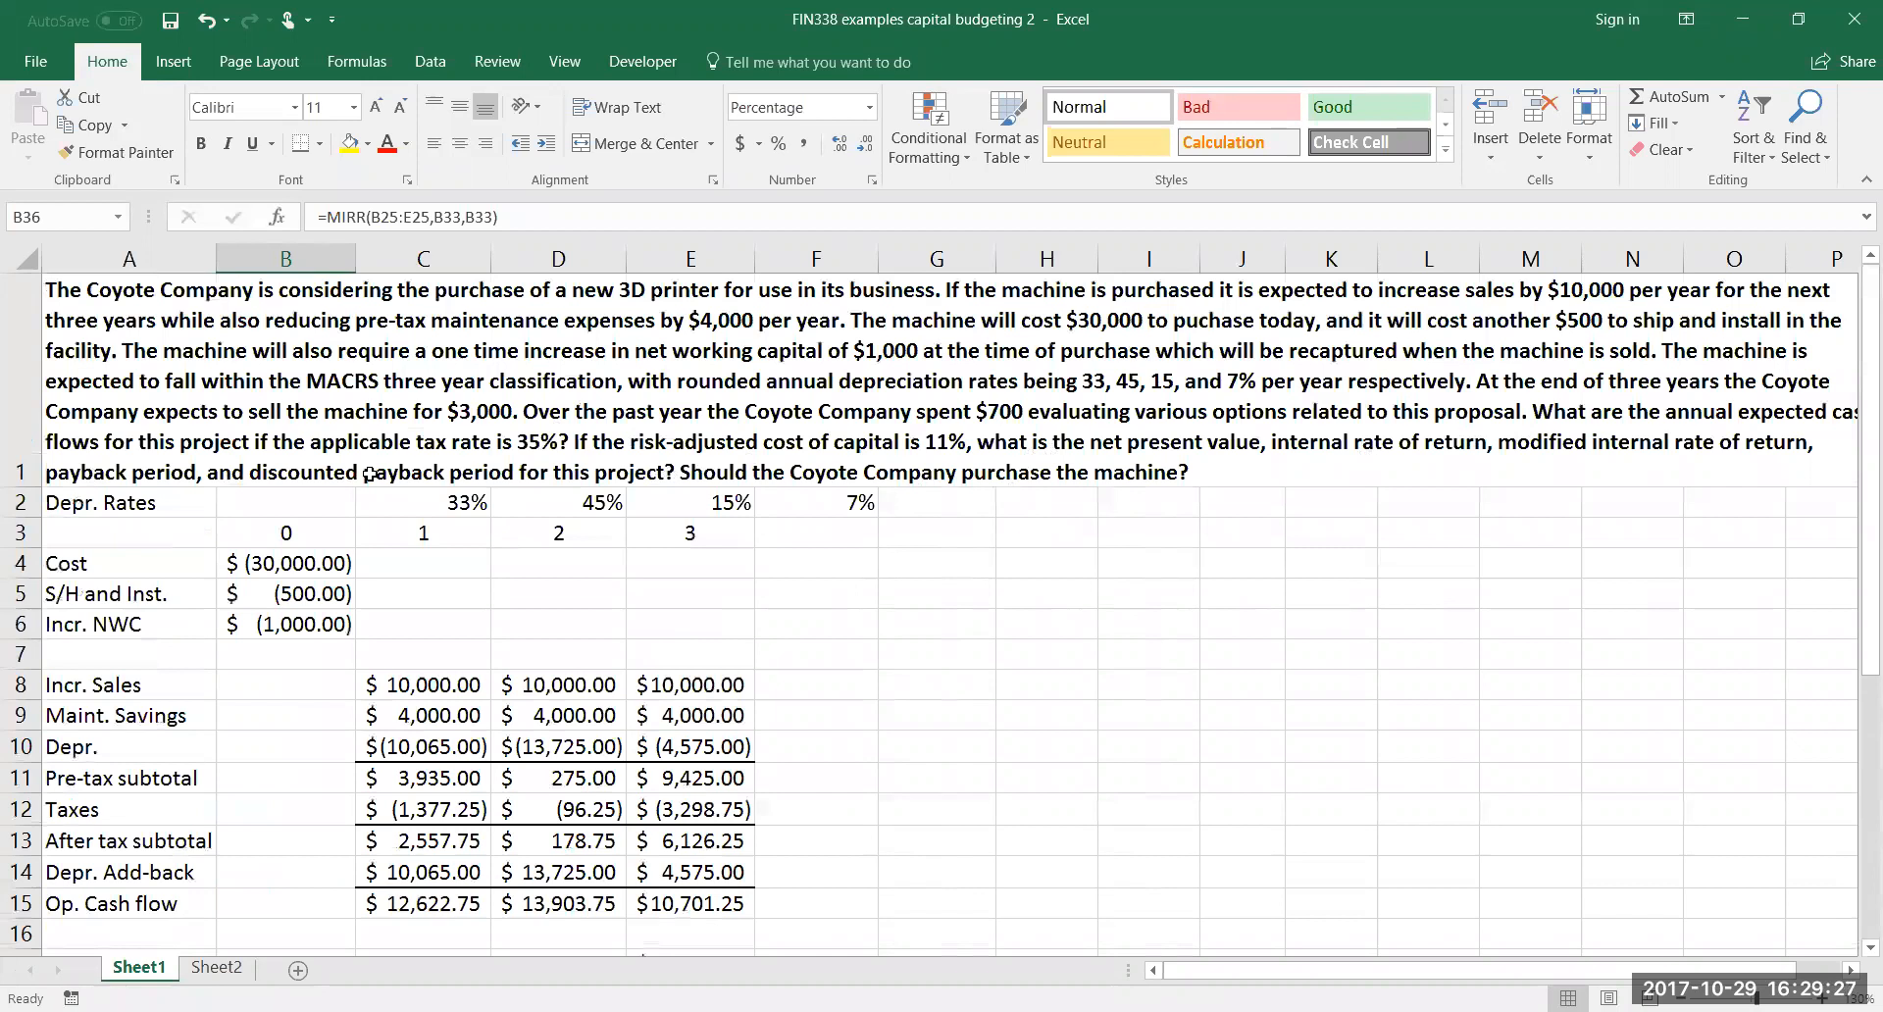
scroll(368, 475, "down", 4)
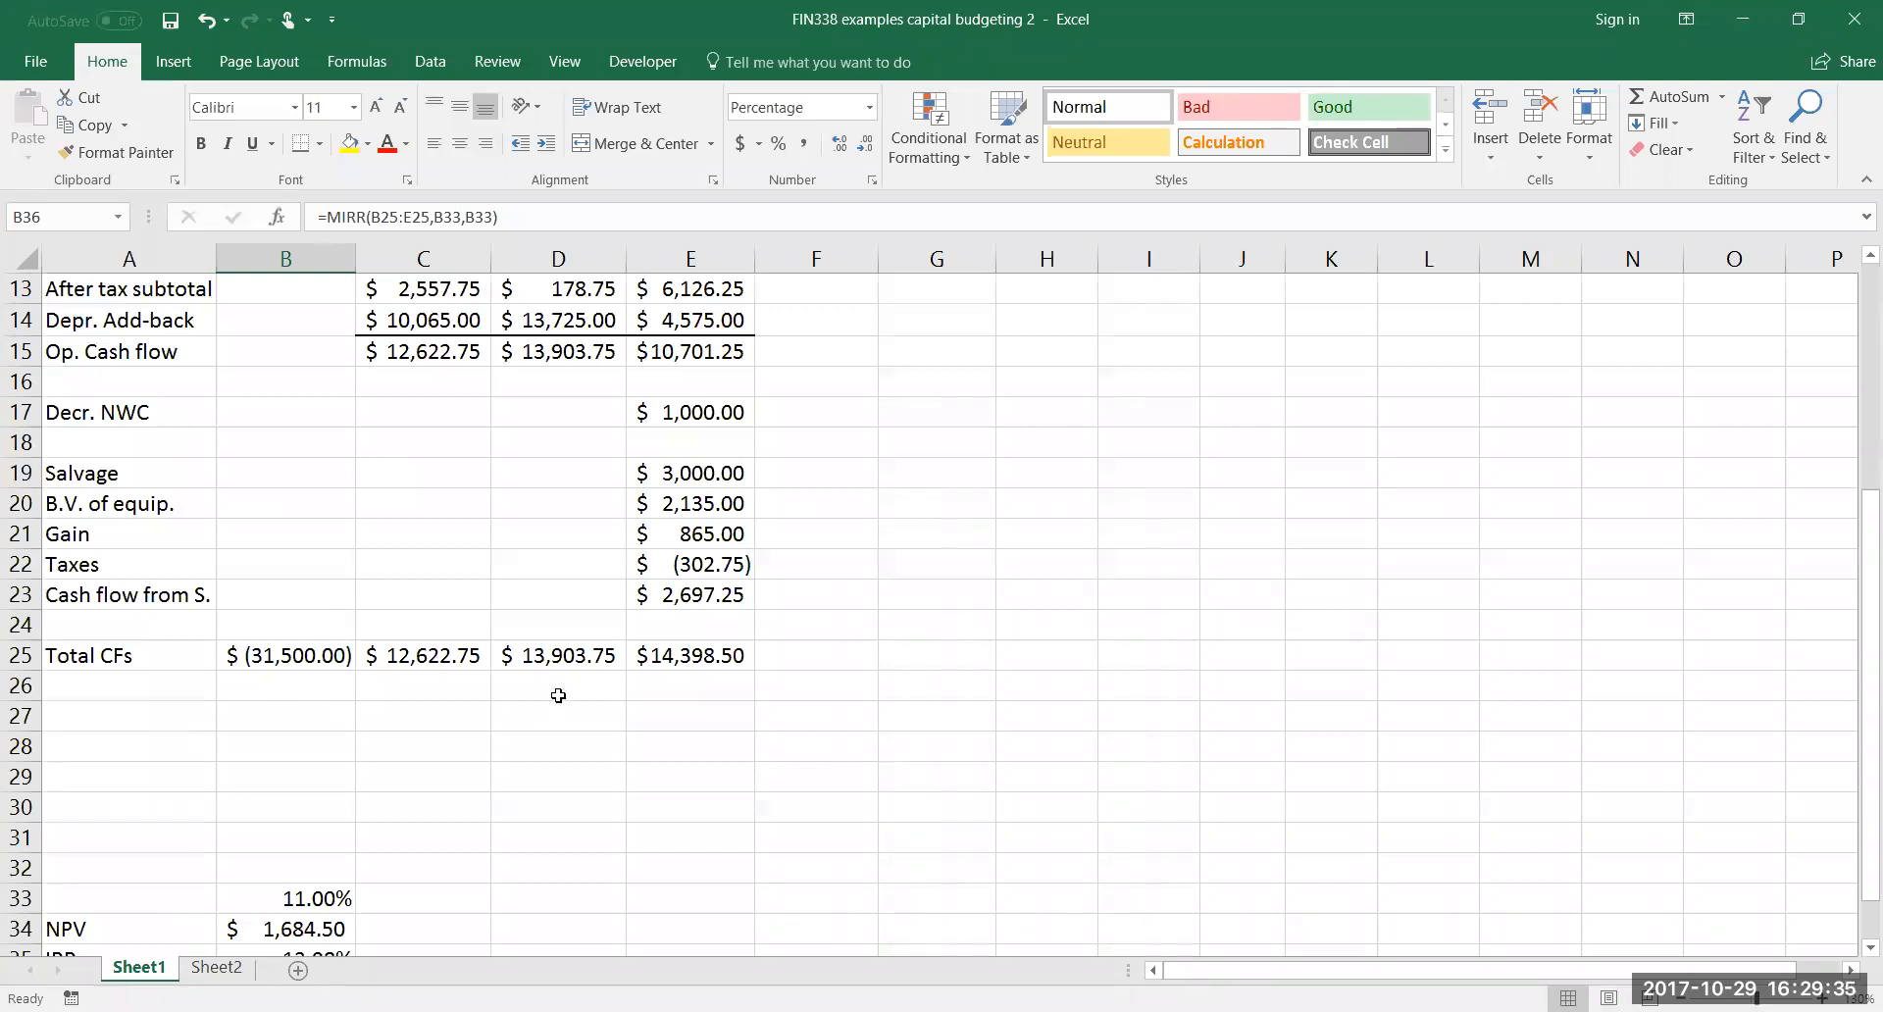
left_click(270, 689)
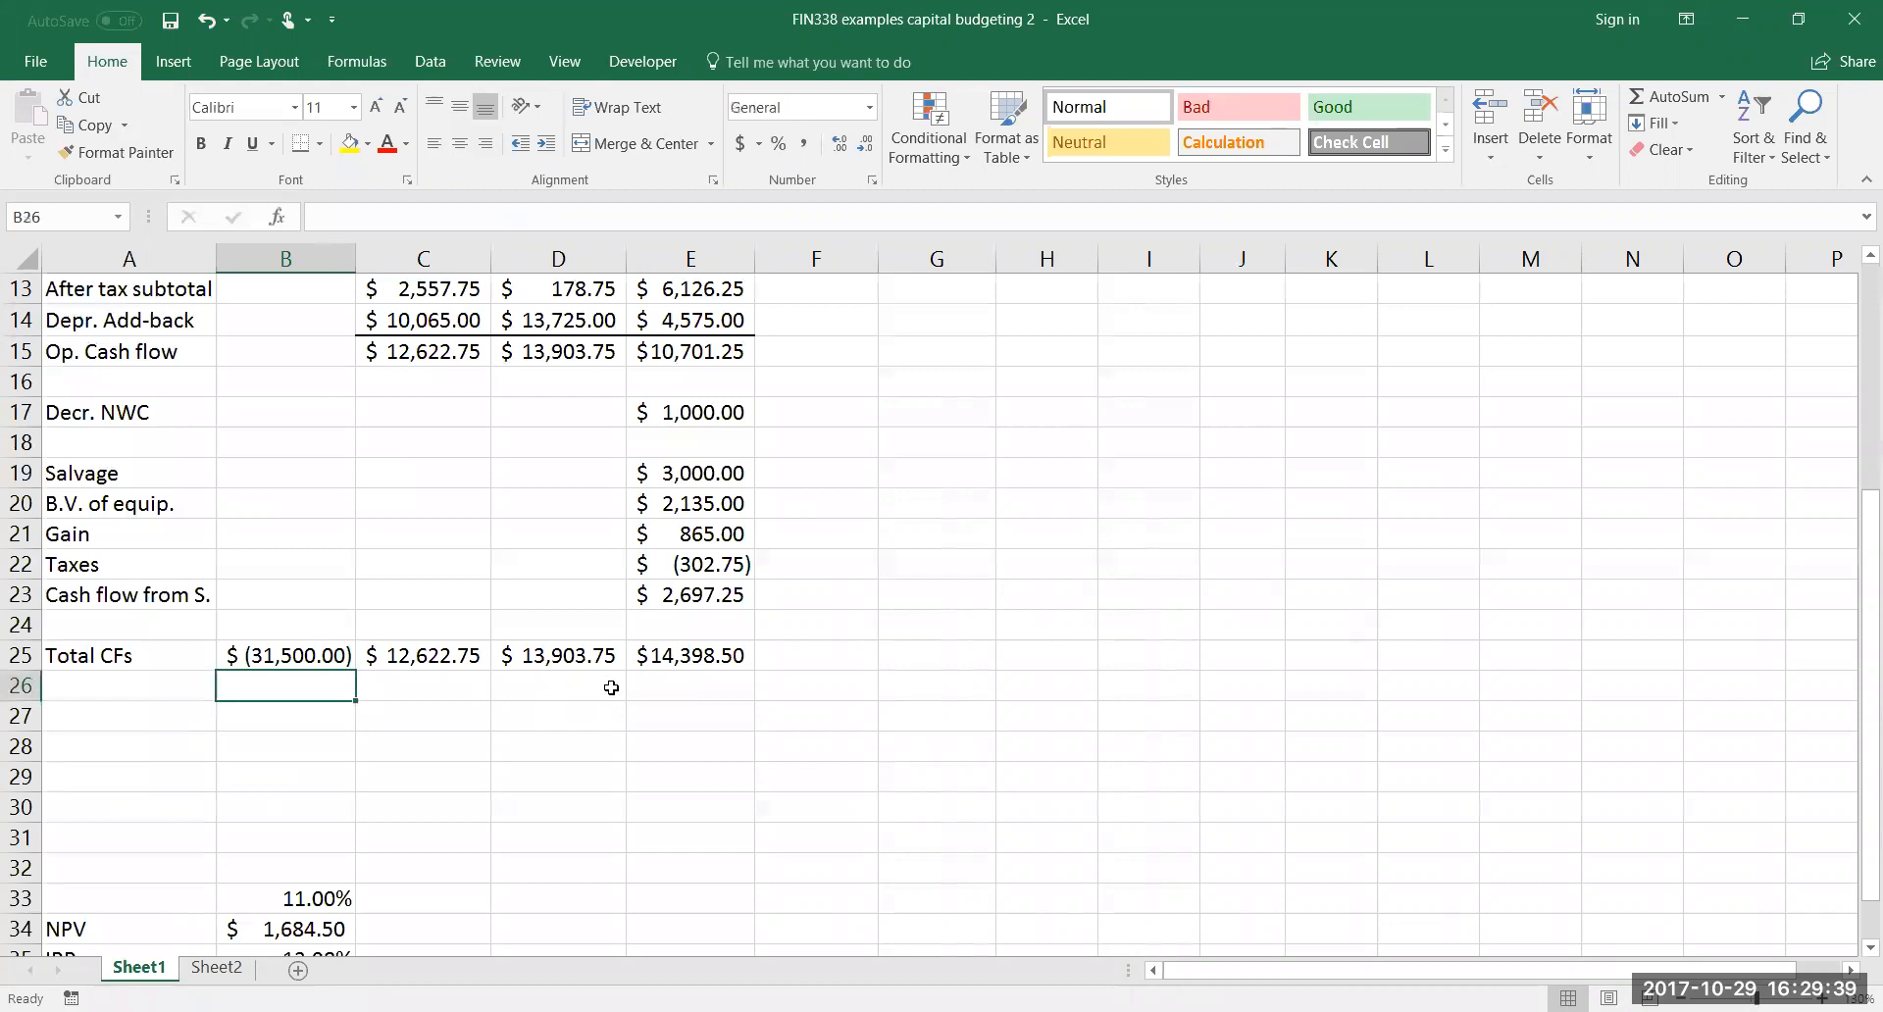
type("Cum")
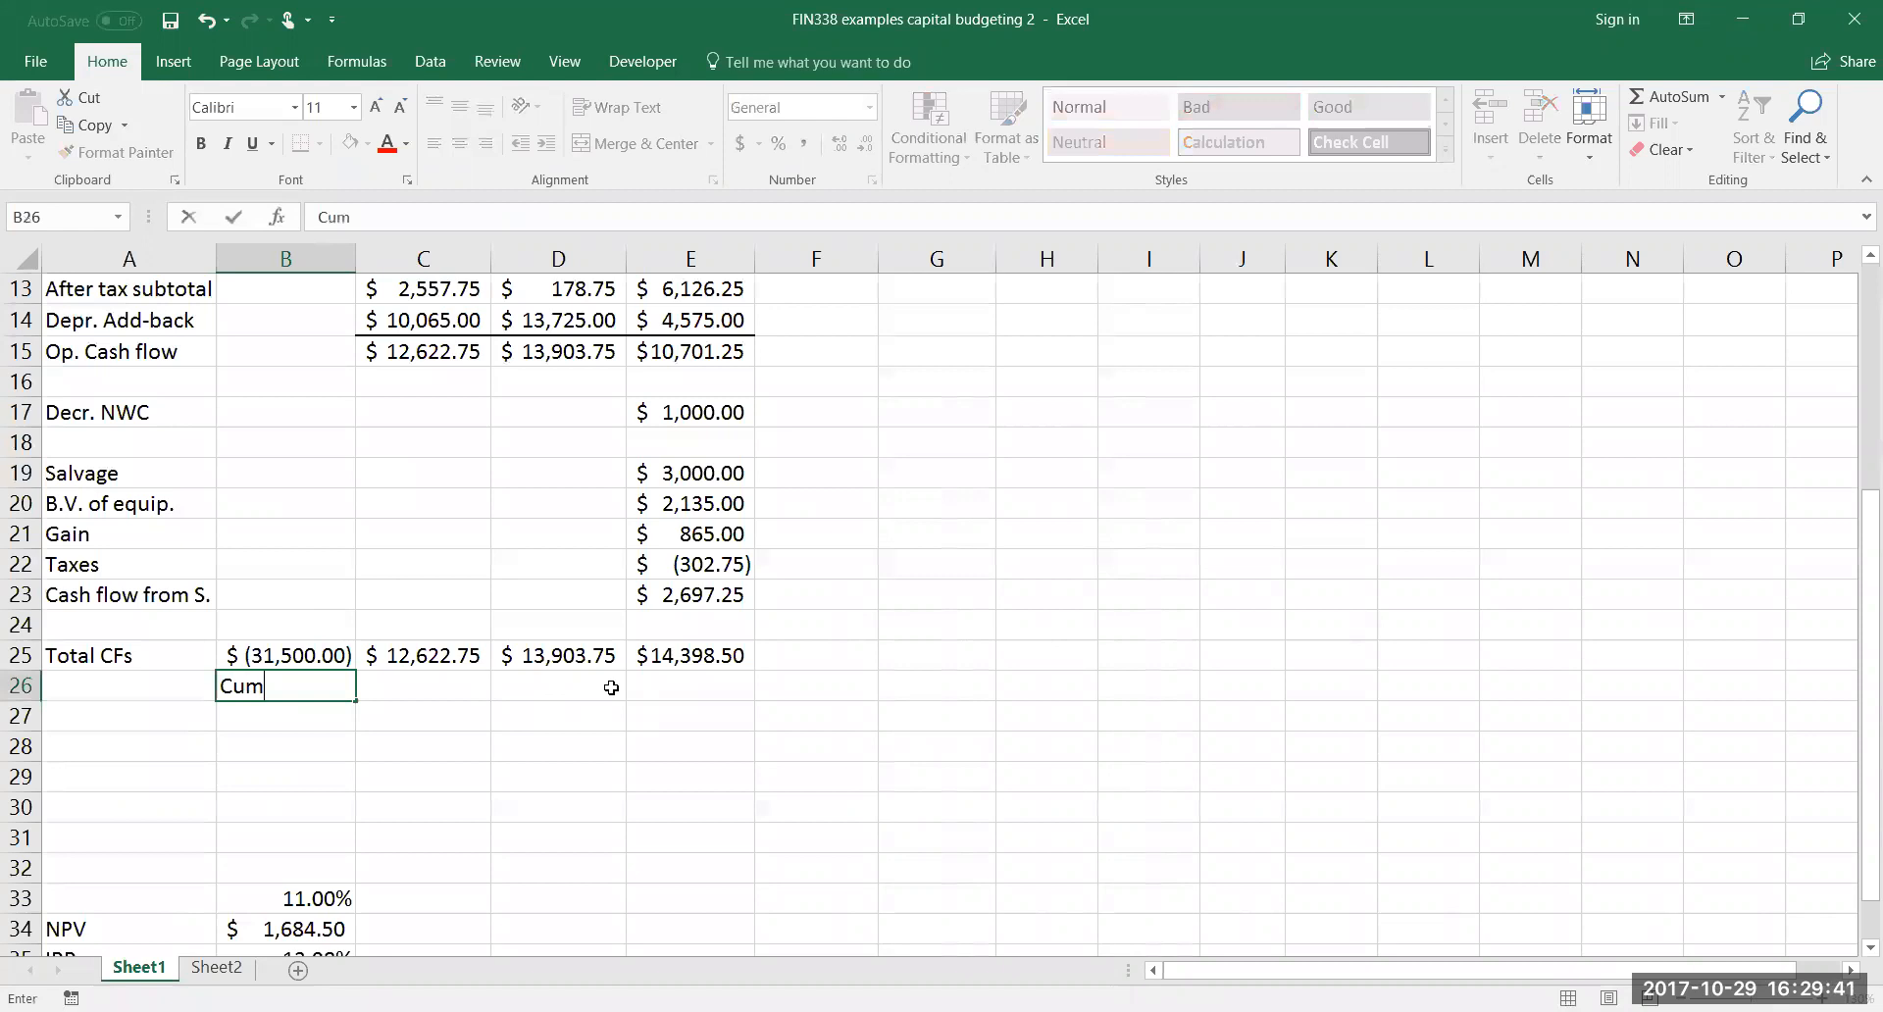
type("ulative")
key("Return")
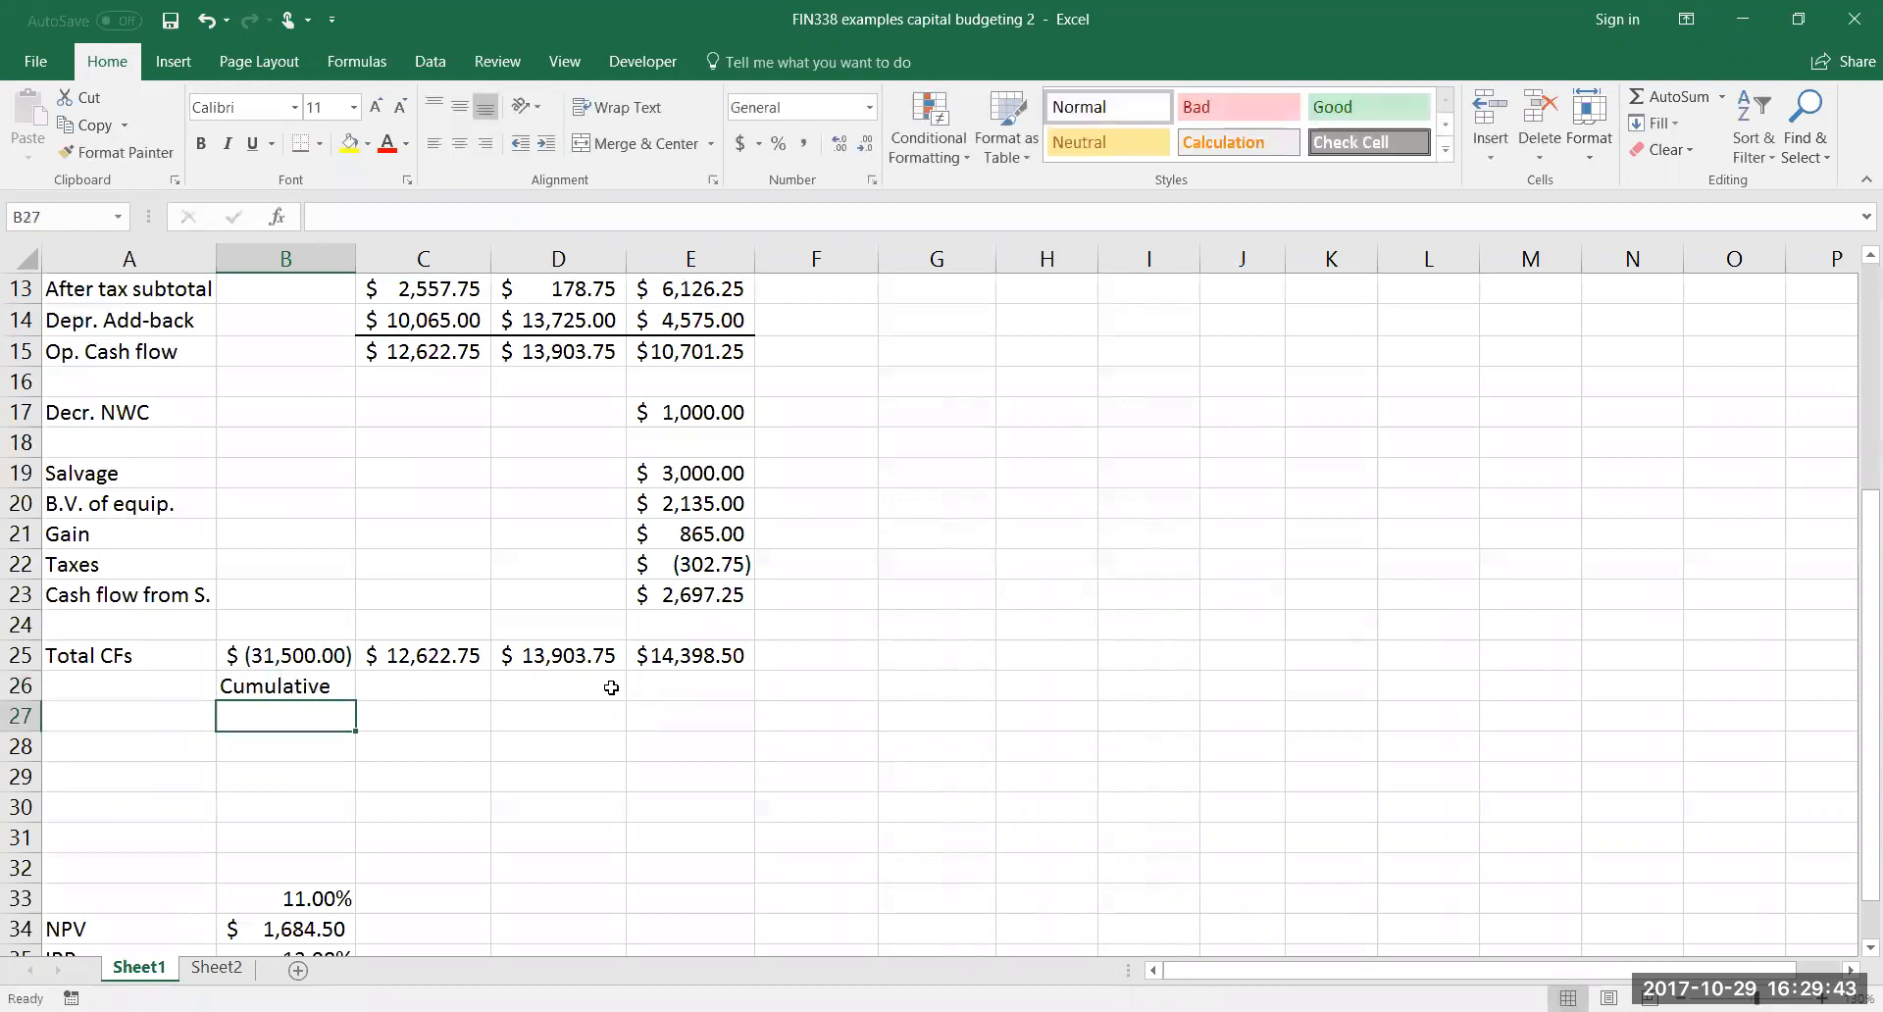
Calculate the year 1 cumulative cash flow in C26 with =B25+C25
left_click(437, 686)
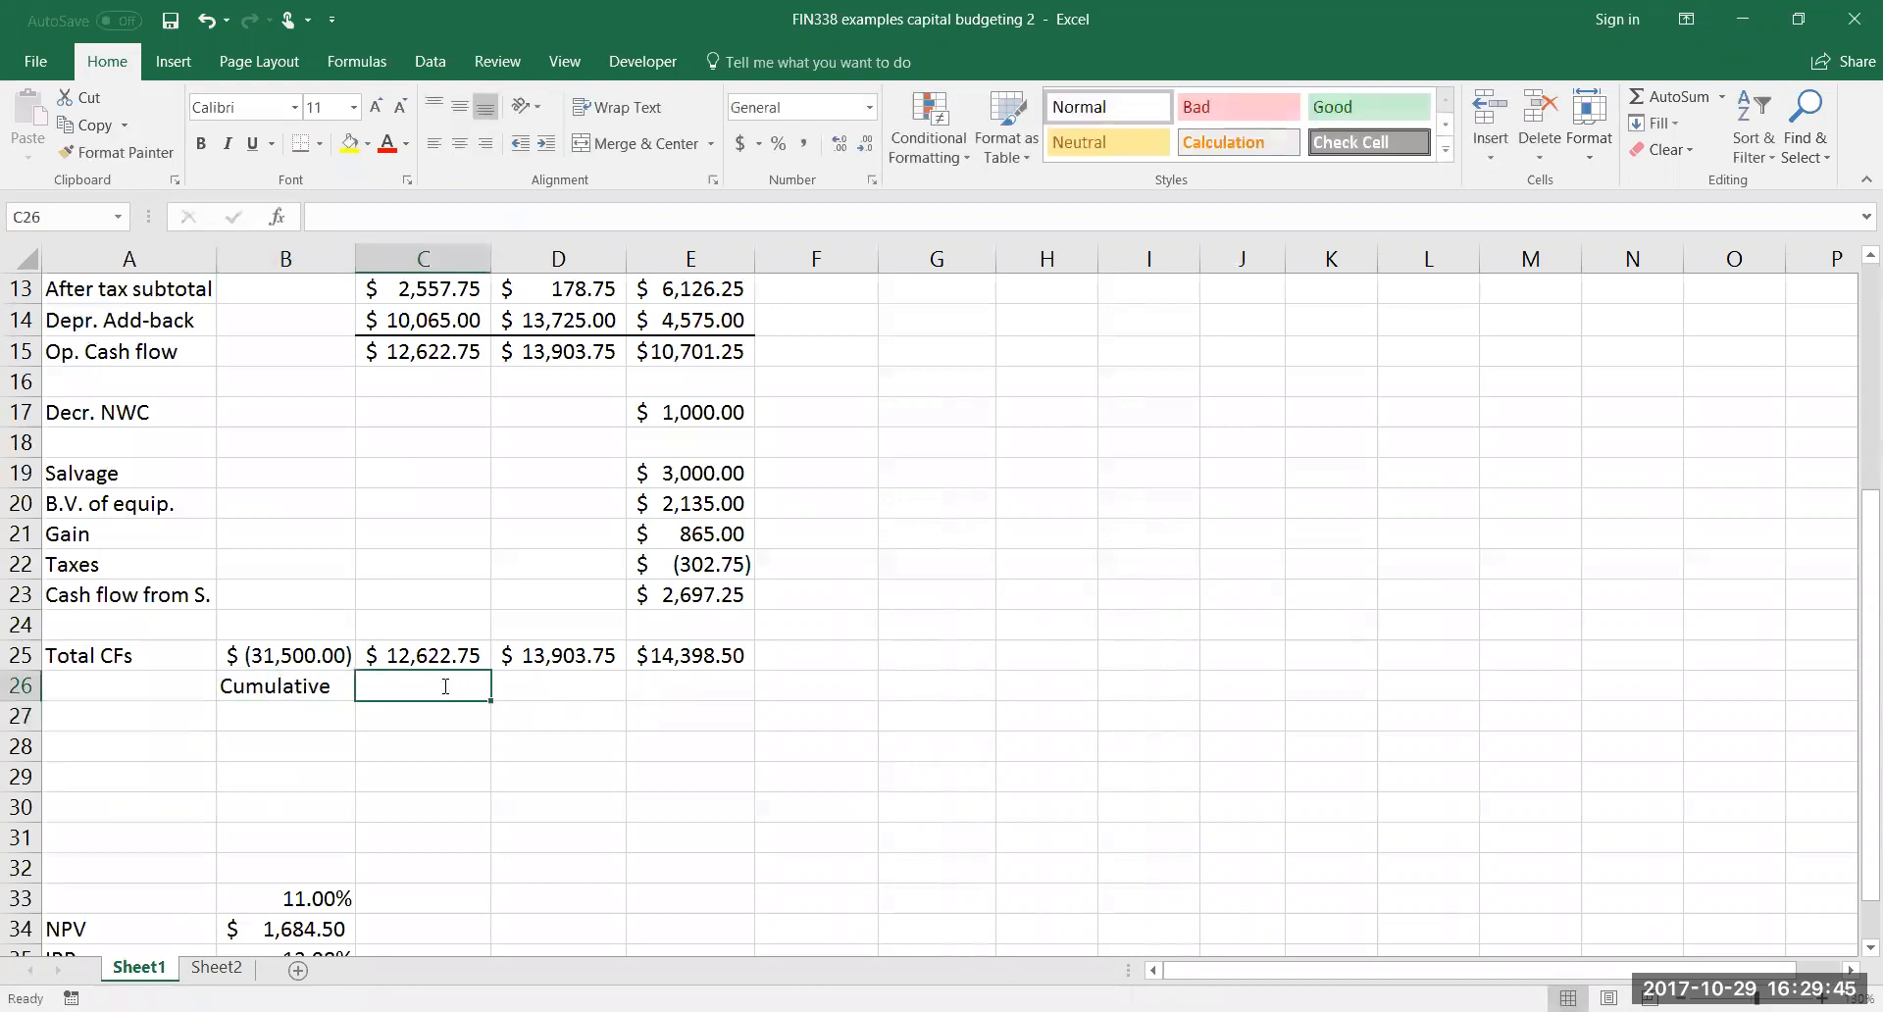
type("=")
left_click(315, 654)
type("+")
left_click(433, 657)
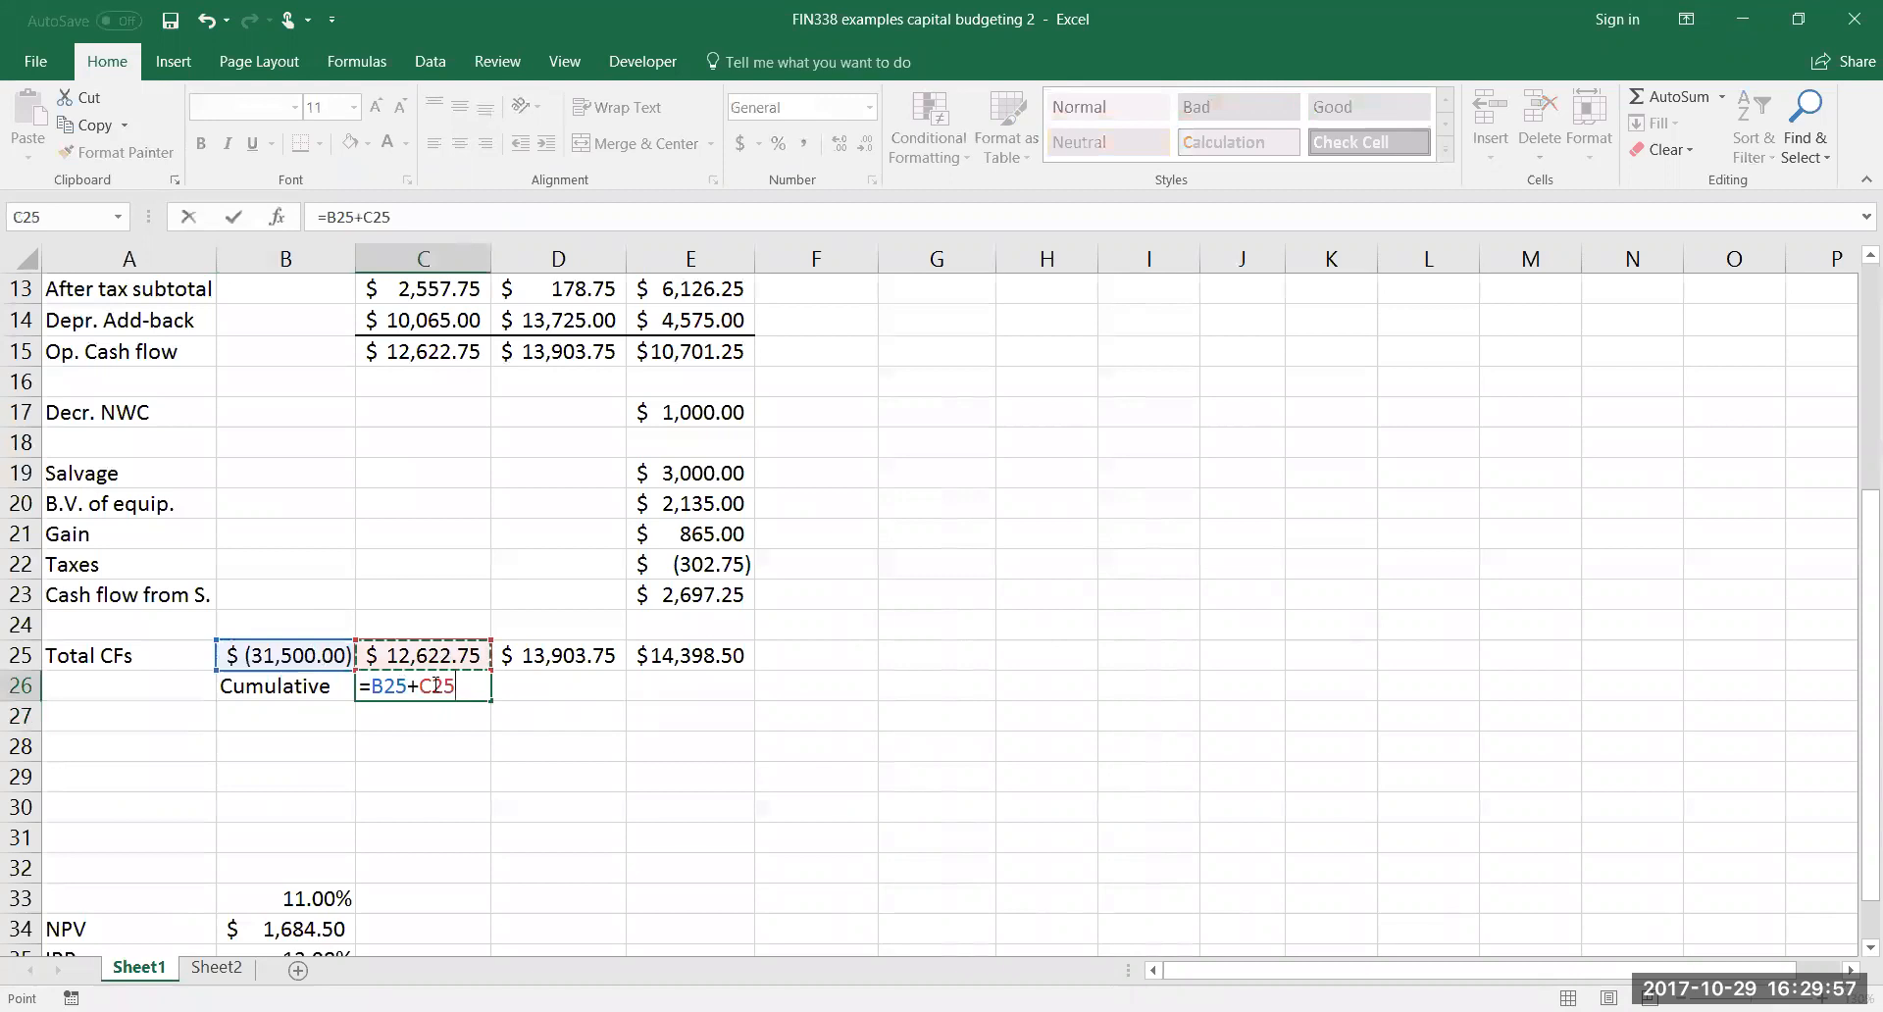
key("Return")
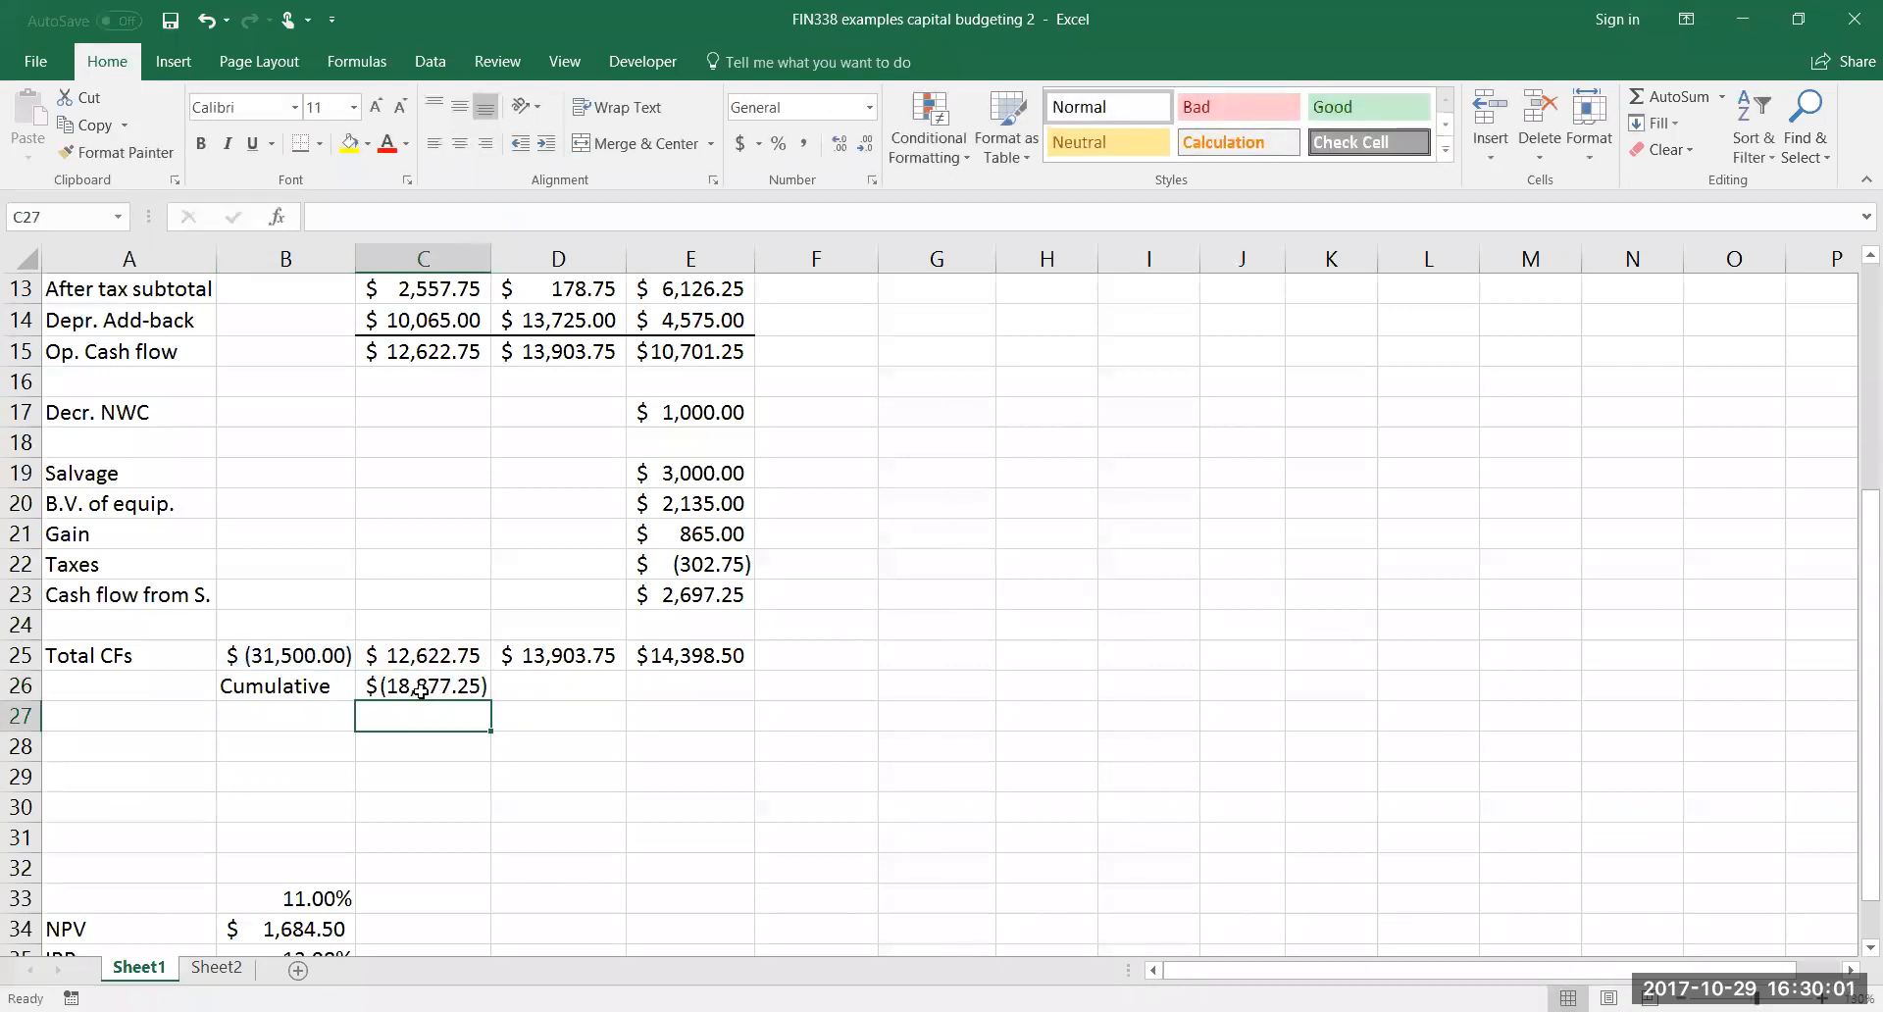
Calculate the year 2 cumulative cash flow in D26 with =C26+D25
left_click(543, 686)
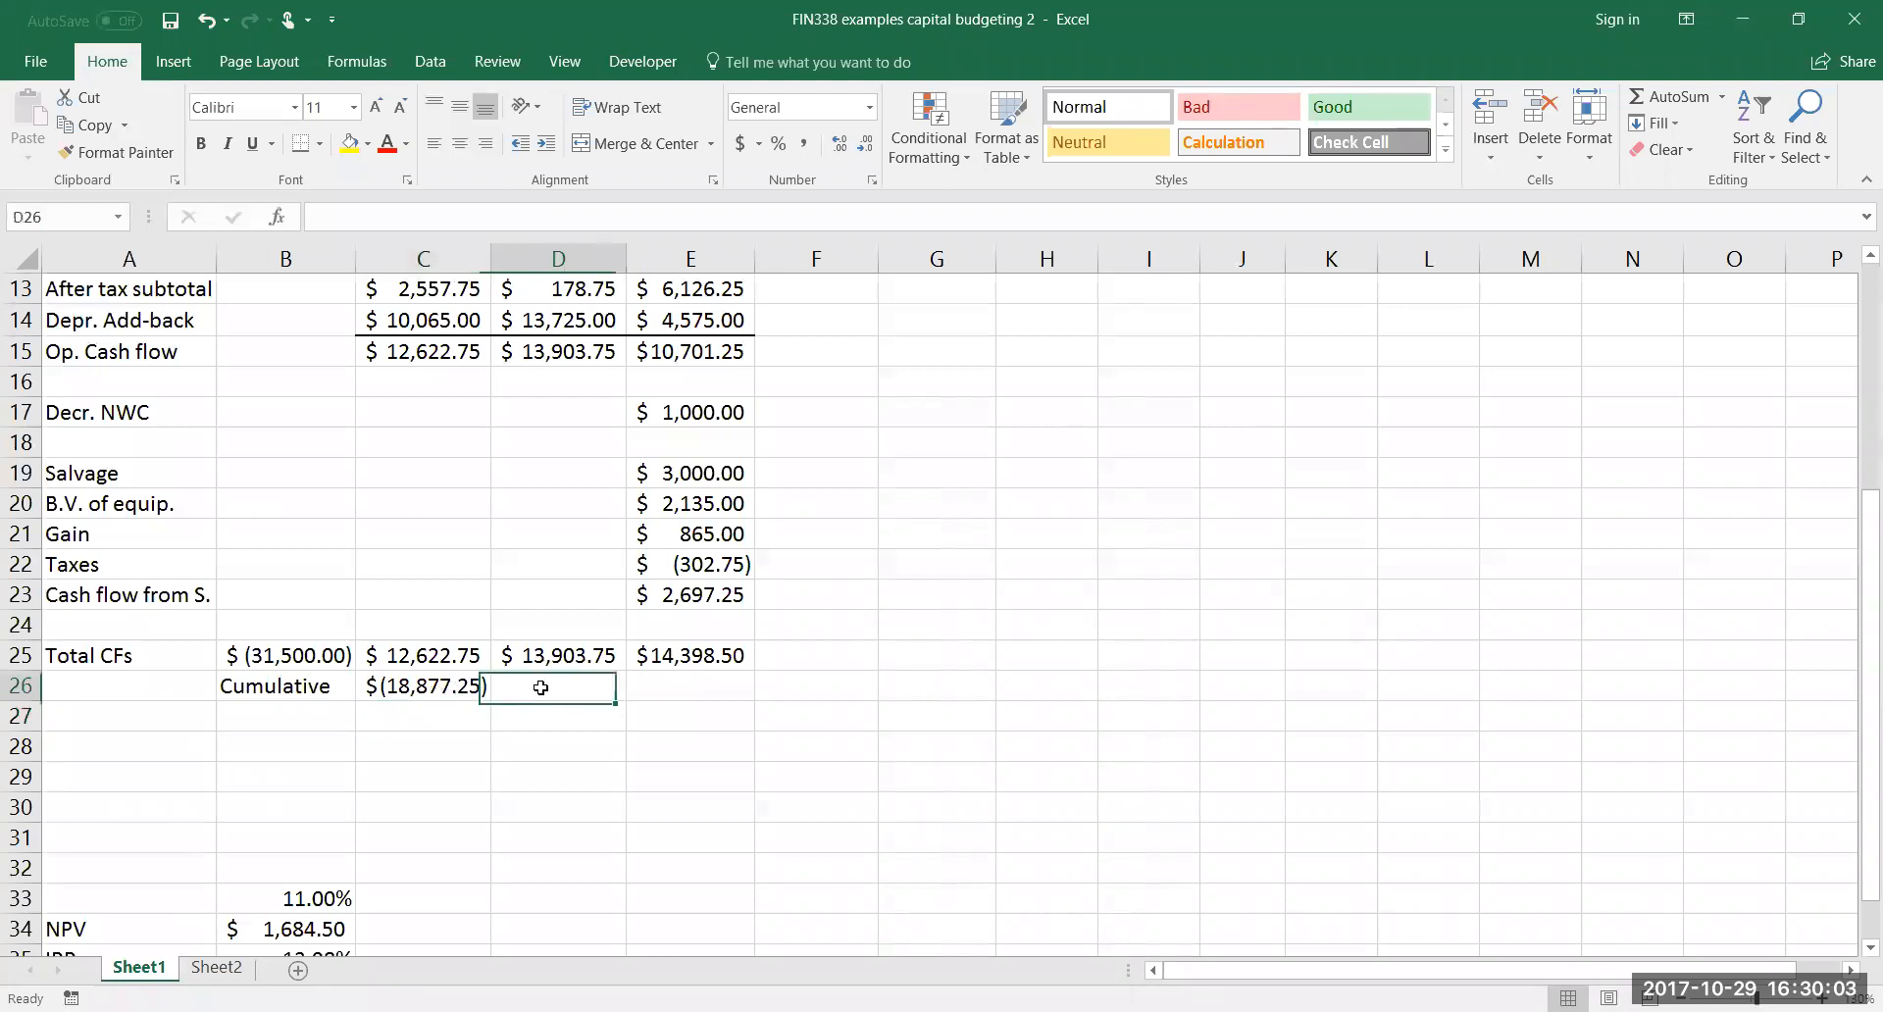
type("=")
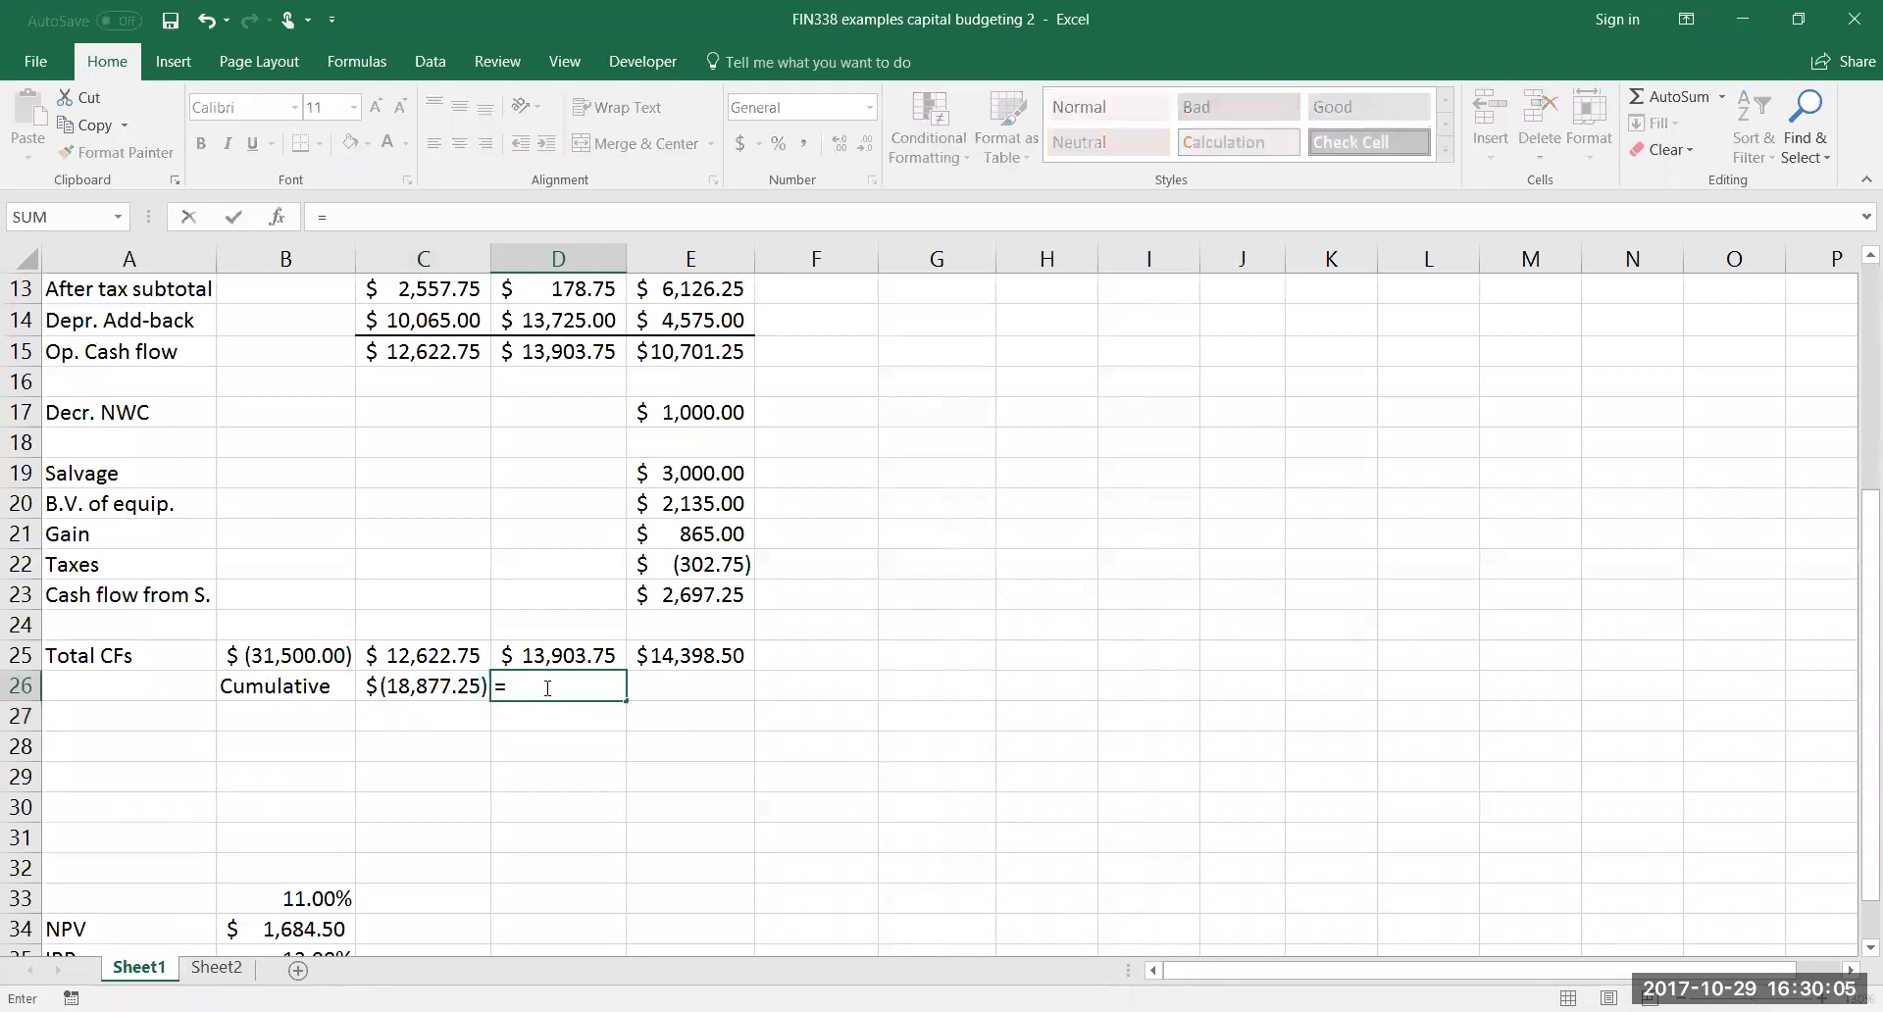
left_click(441, 684)
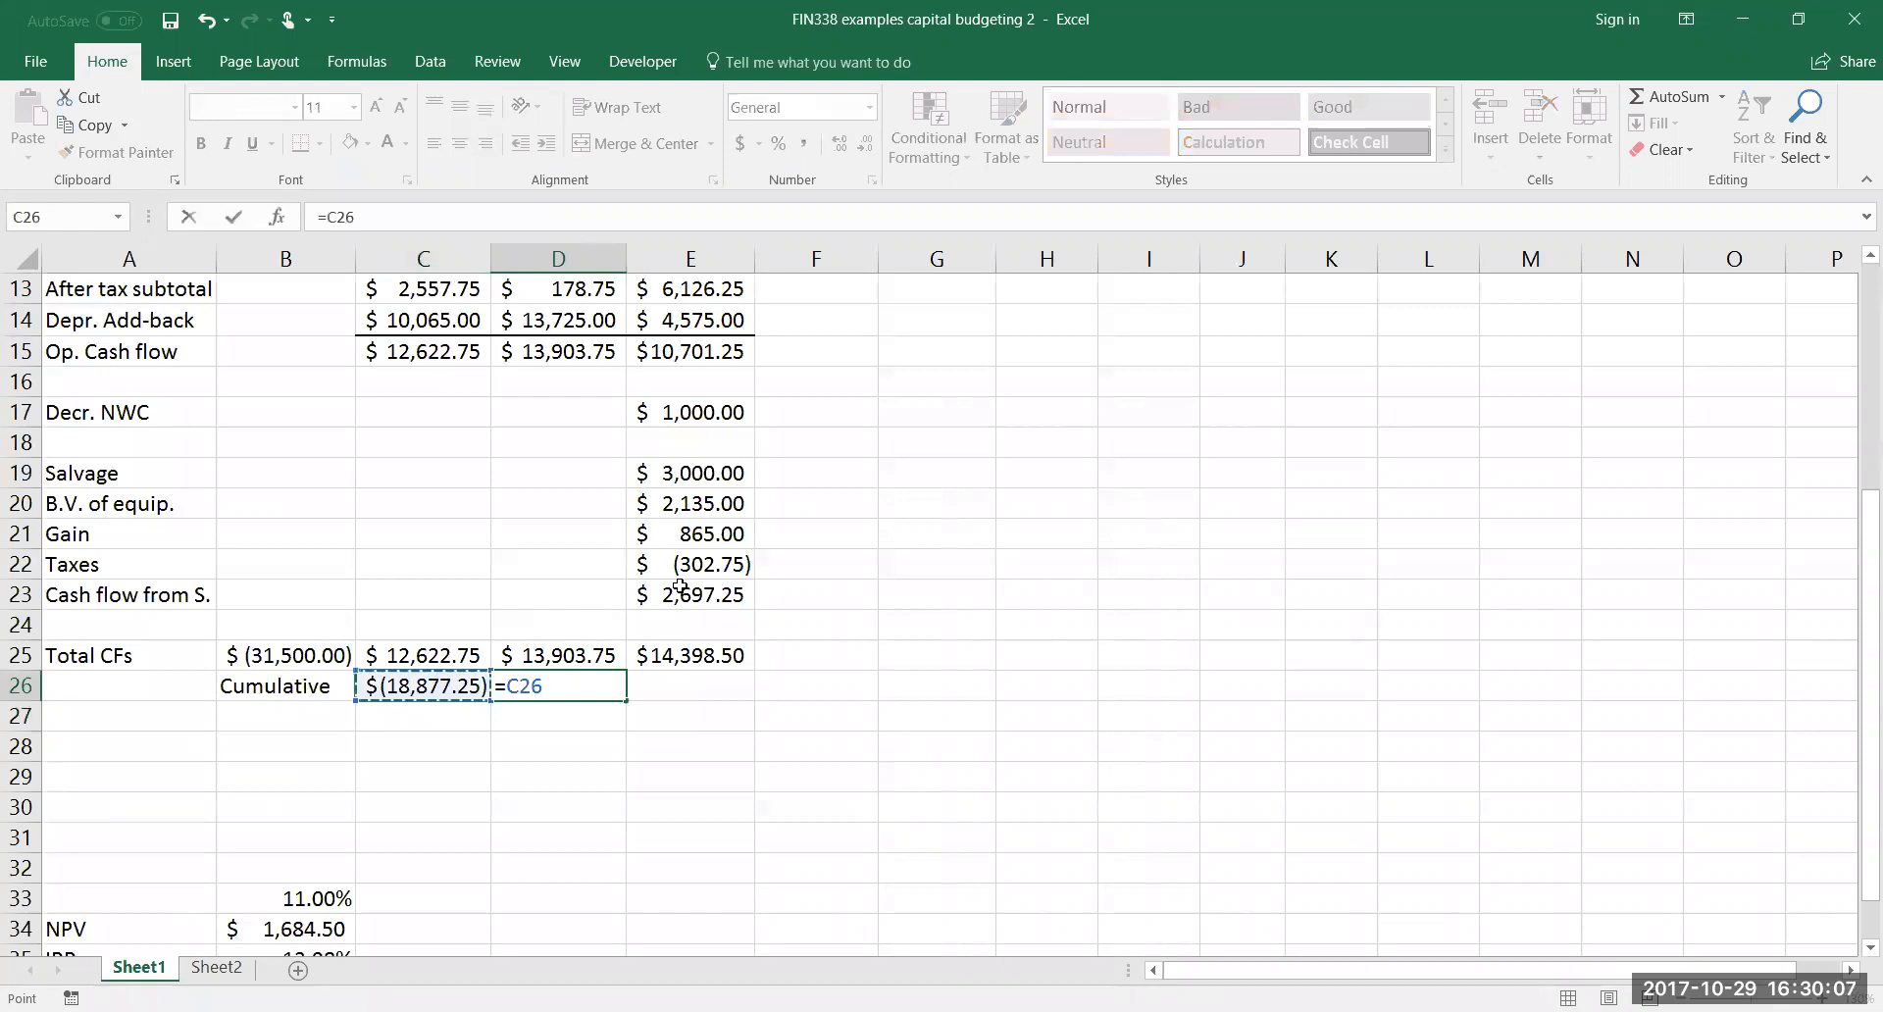
type("+")
left_click(552, 658)
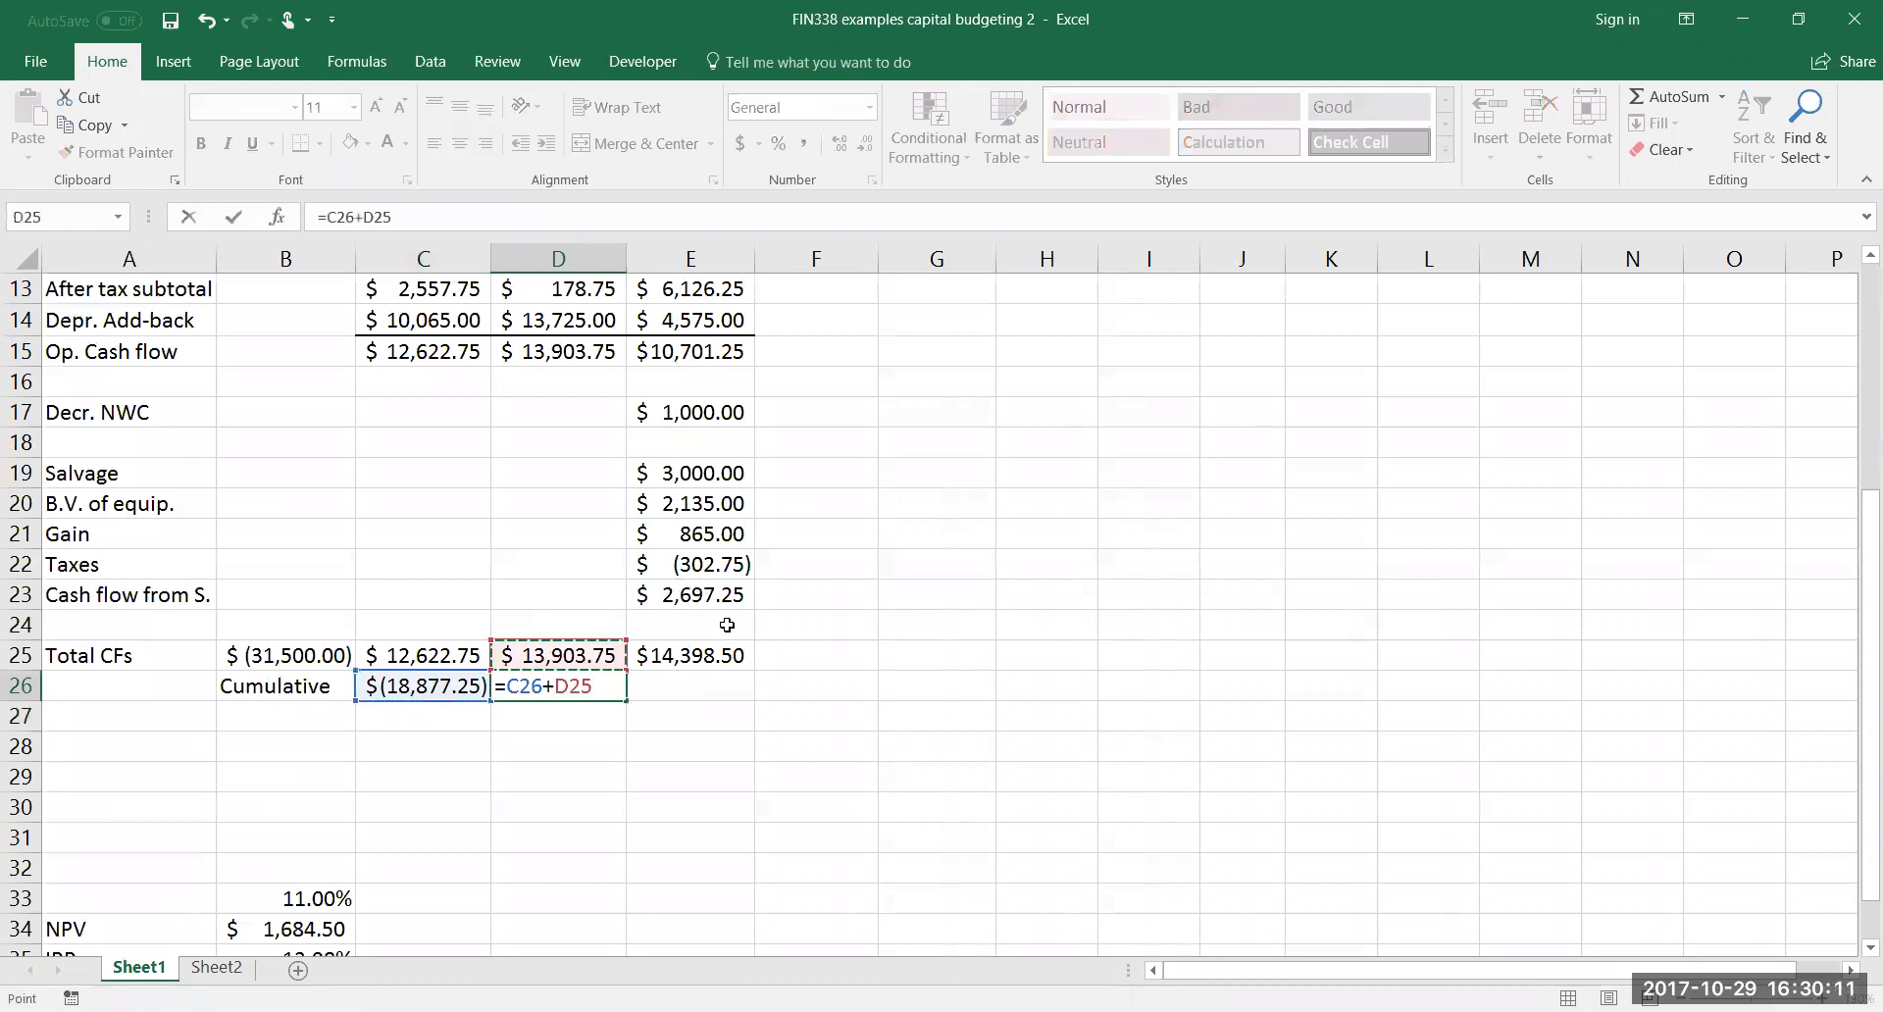
key("Return")
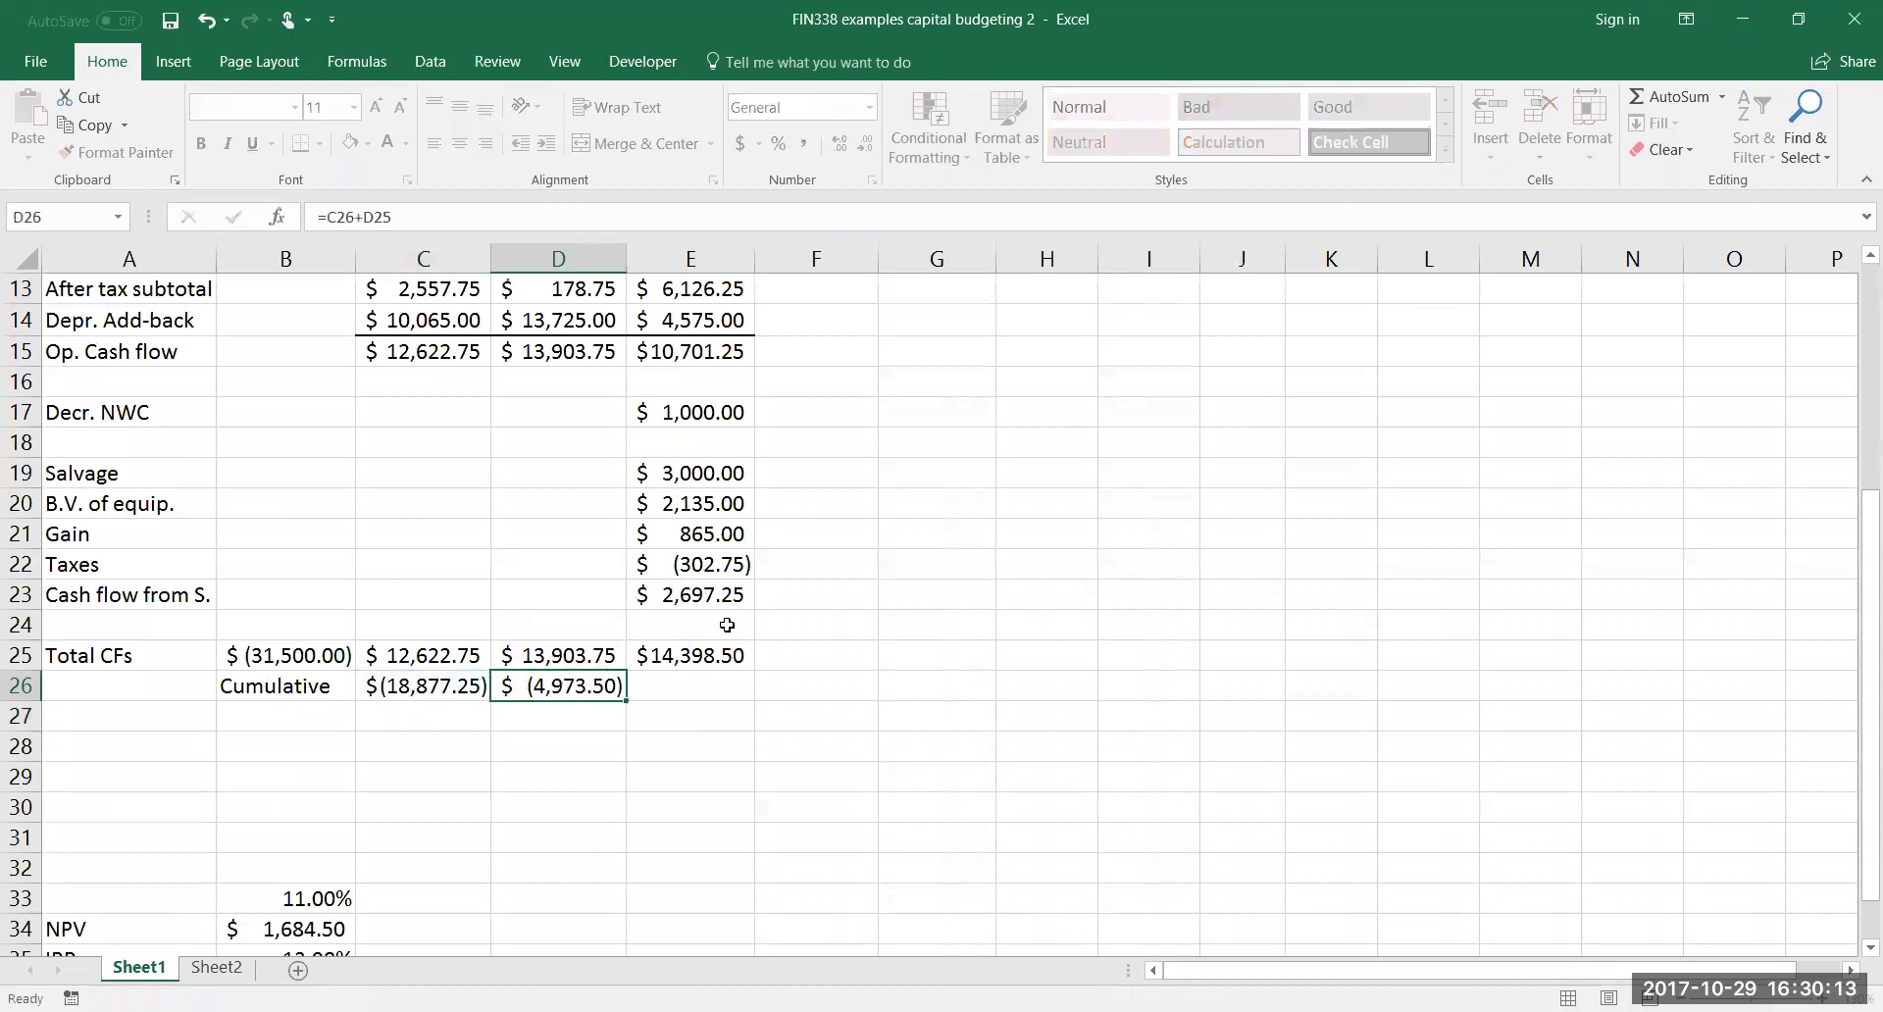
Calculate the year 3 cumulative cash flow in E26 with =D26+E25
left_click(664, 689)
type("=")
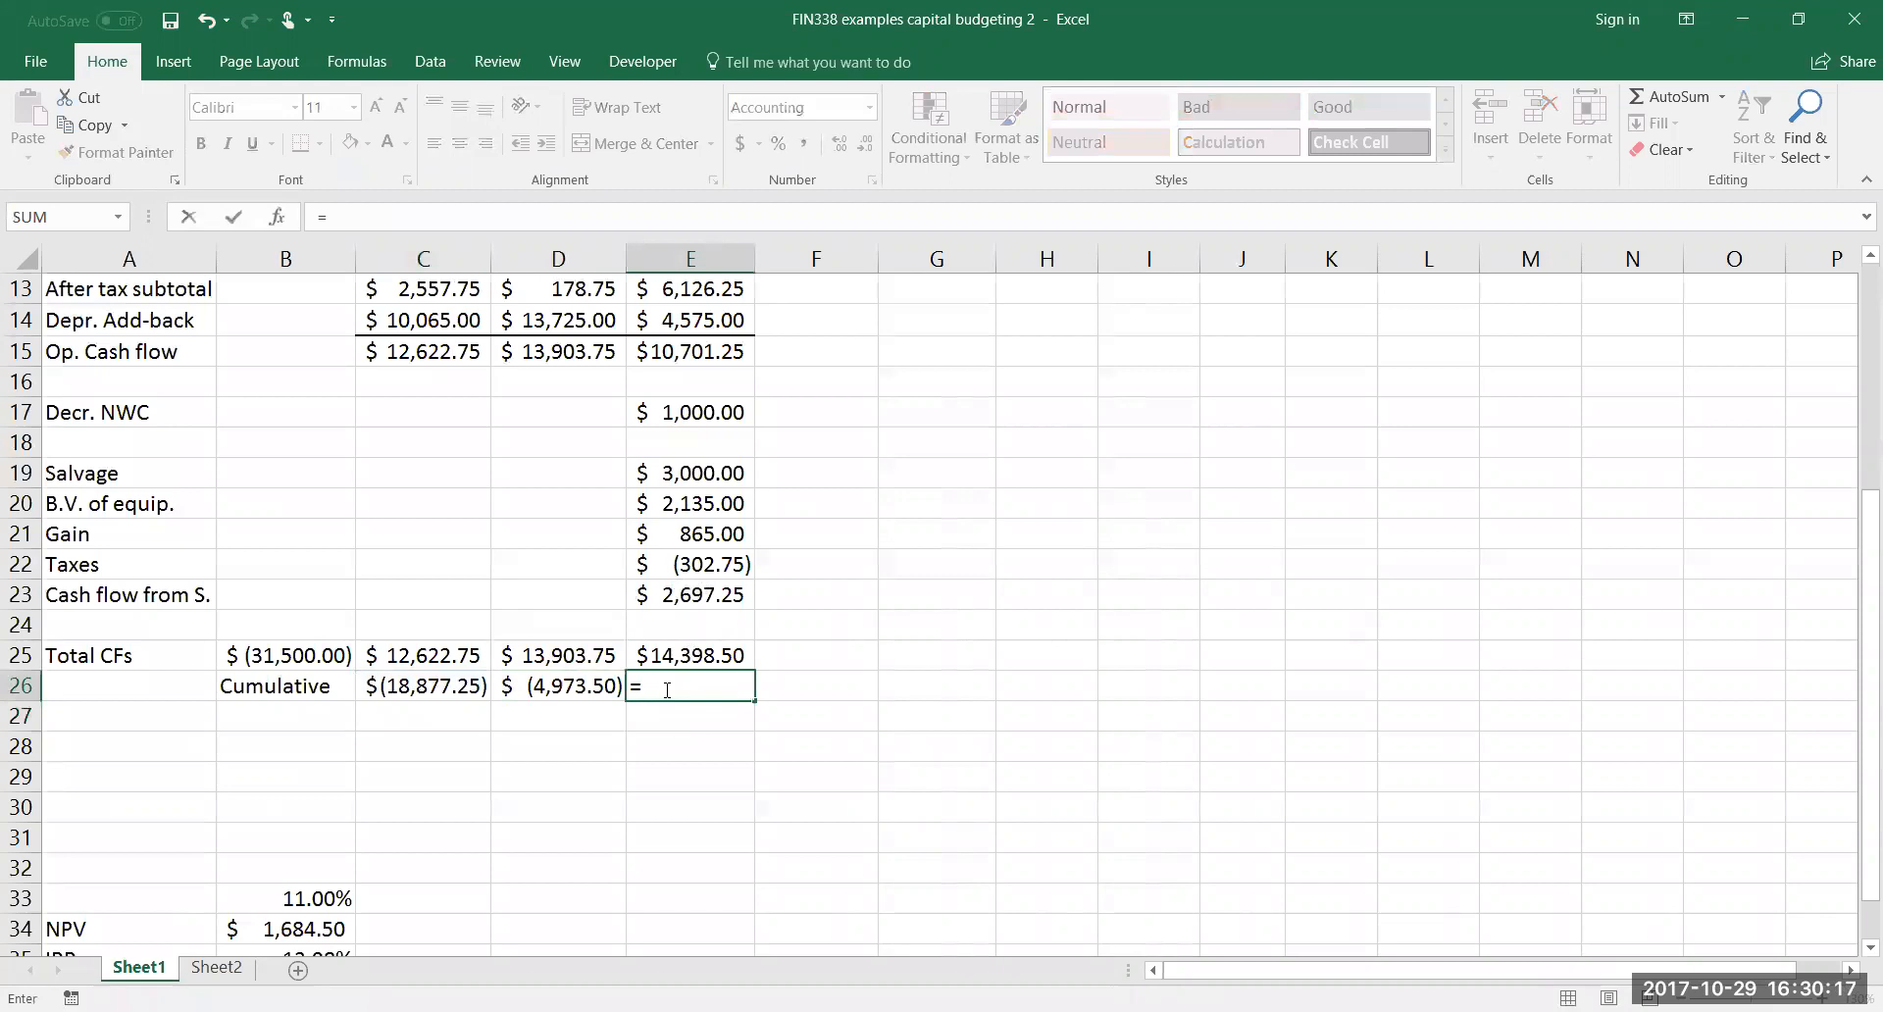
left_click(574, 689)
type("+")
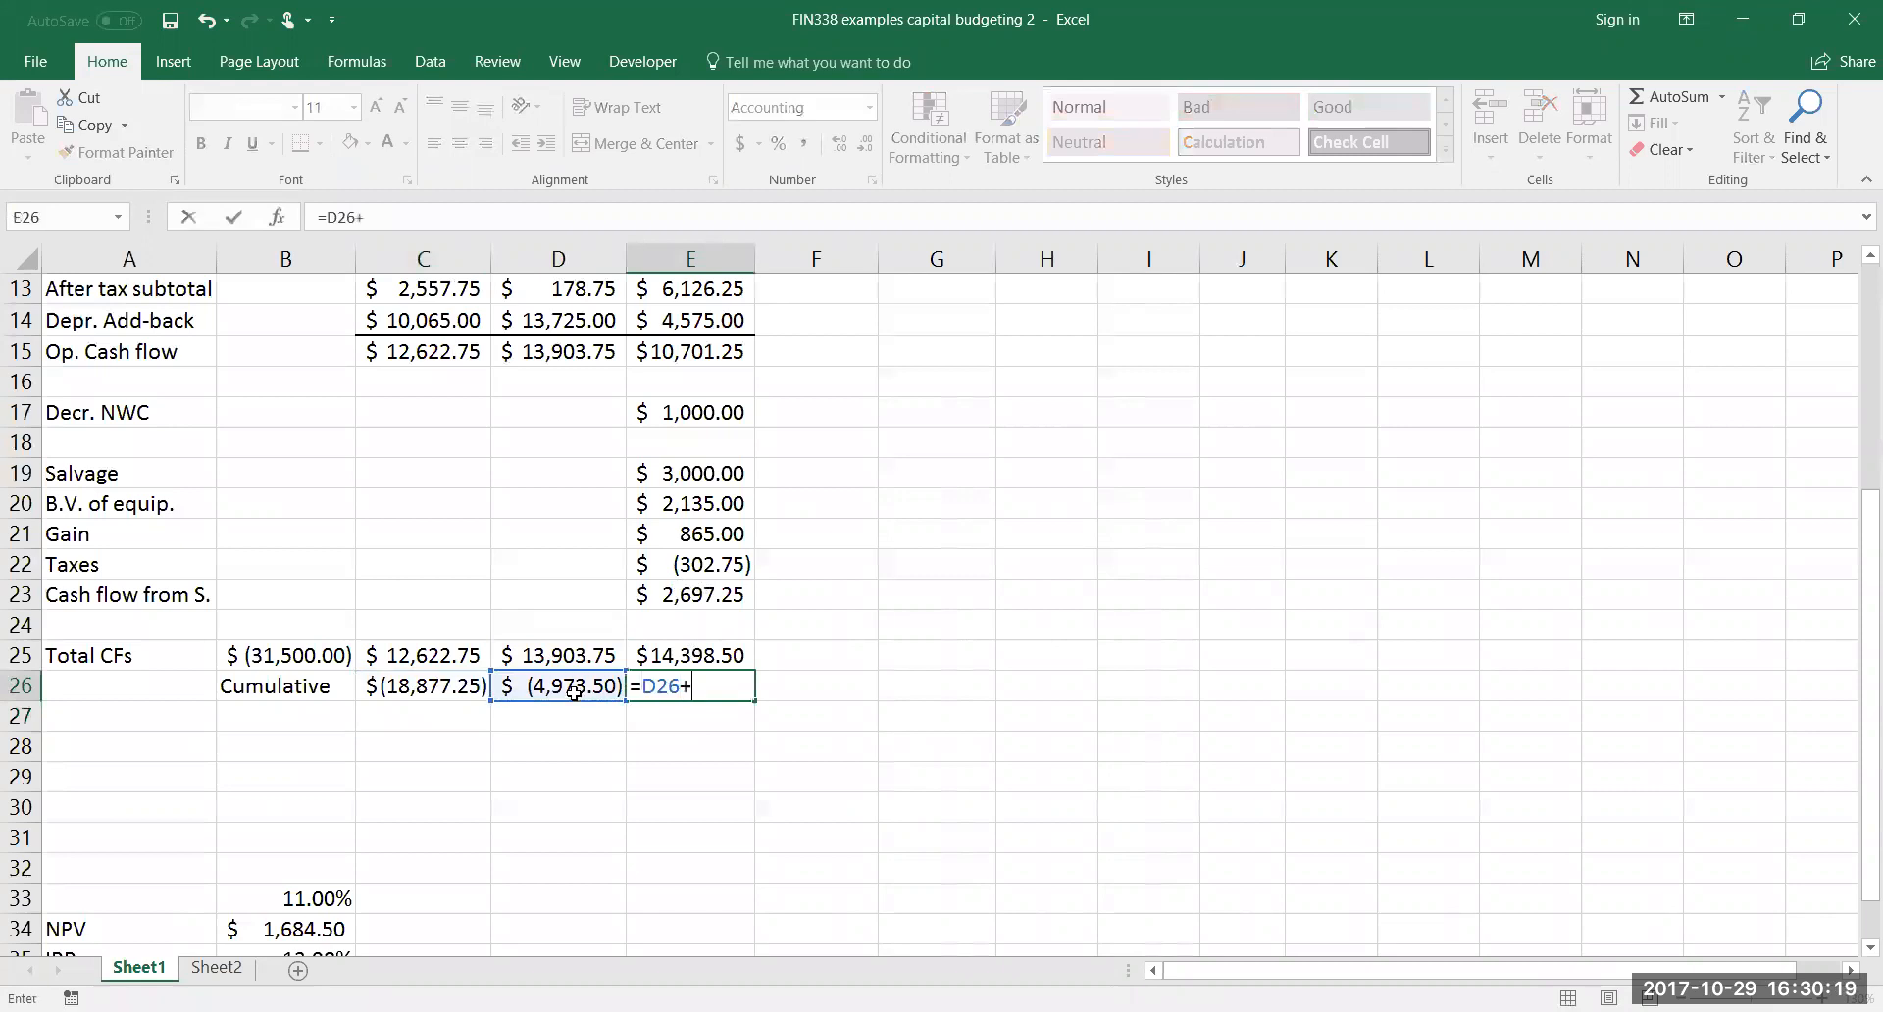
left_click(688, 655)
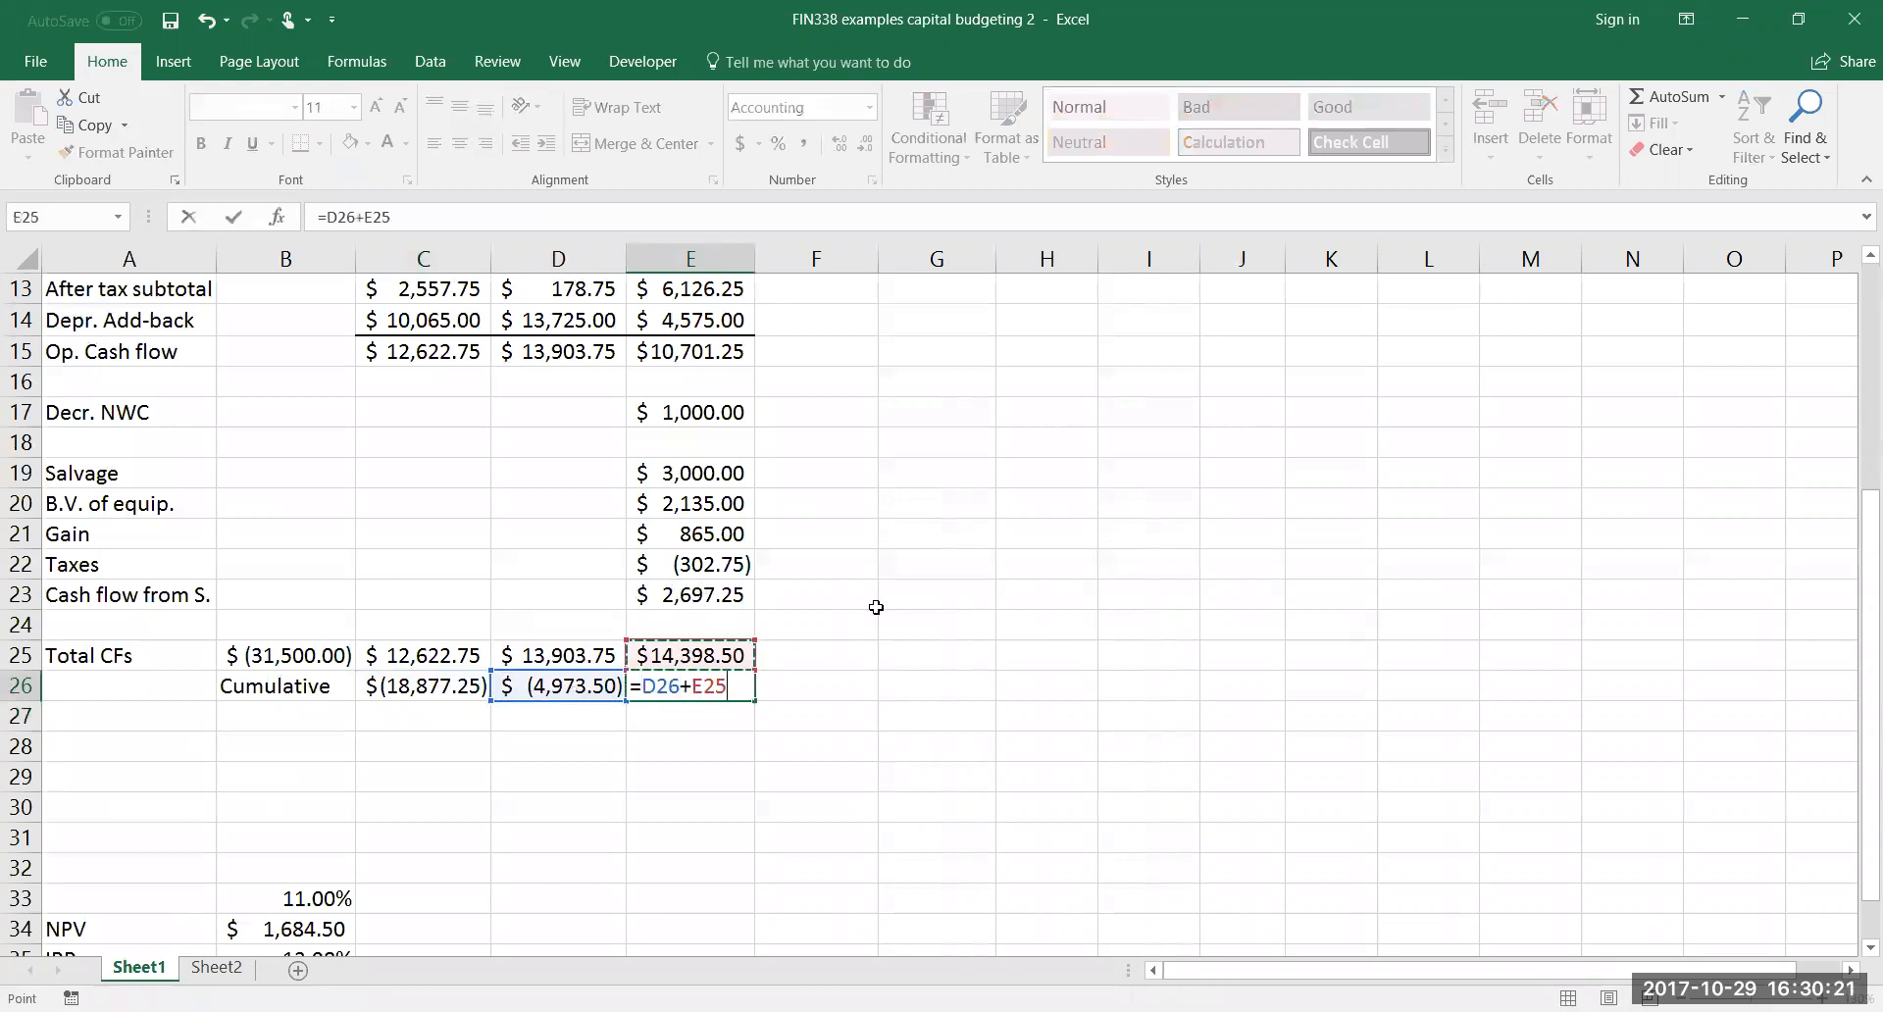
key("Return")
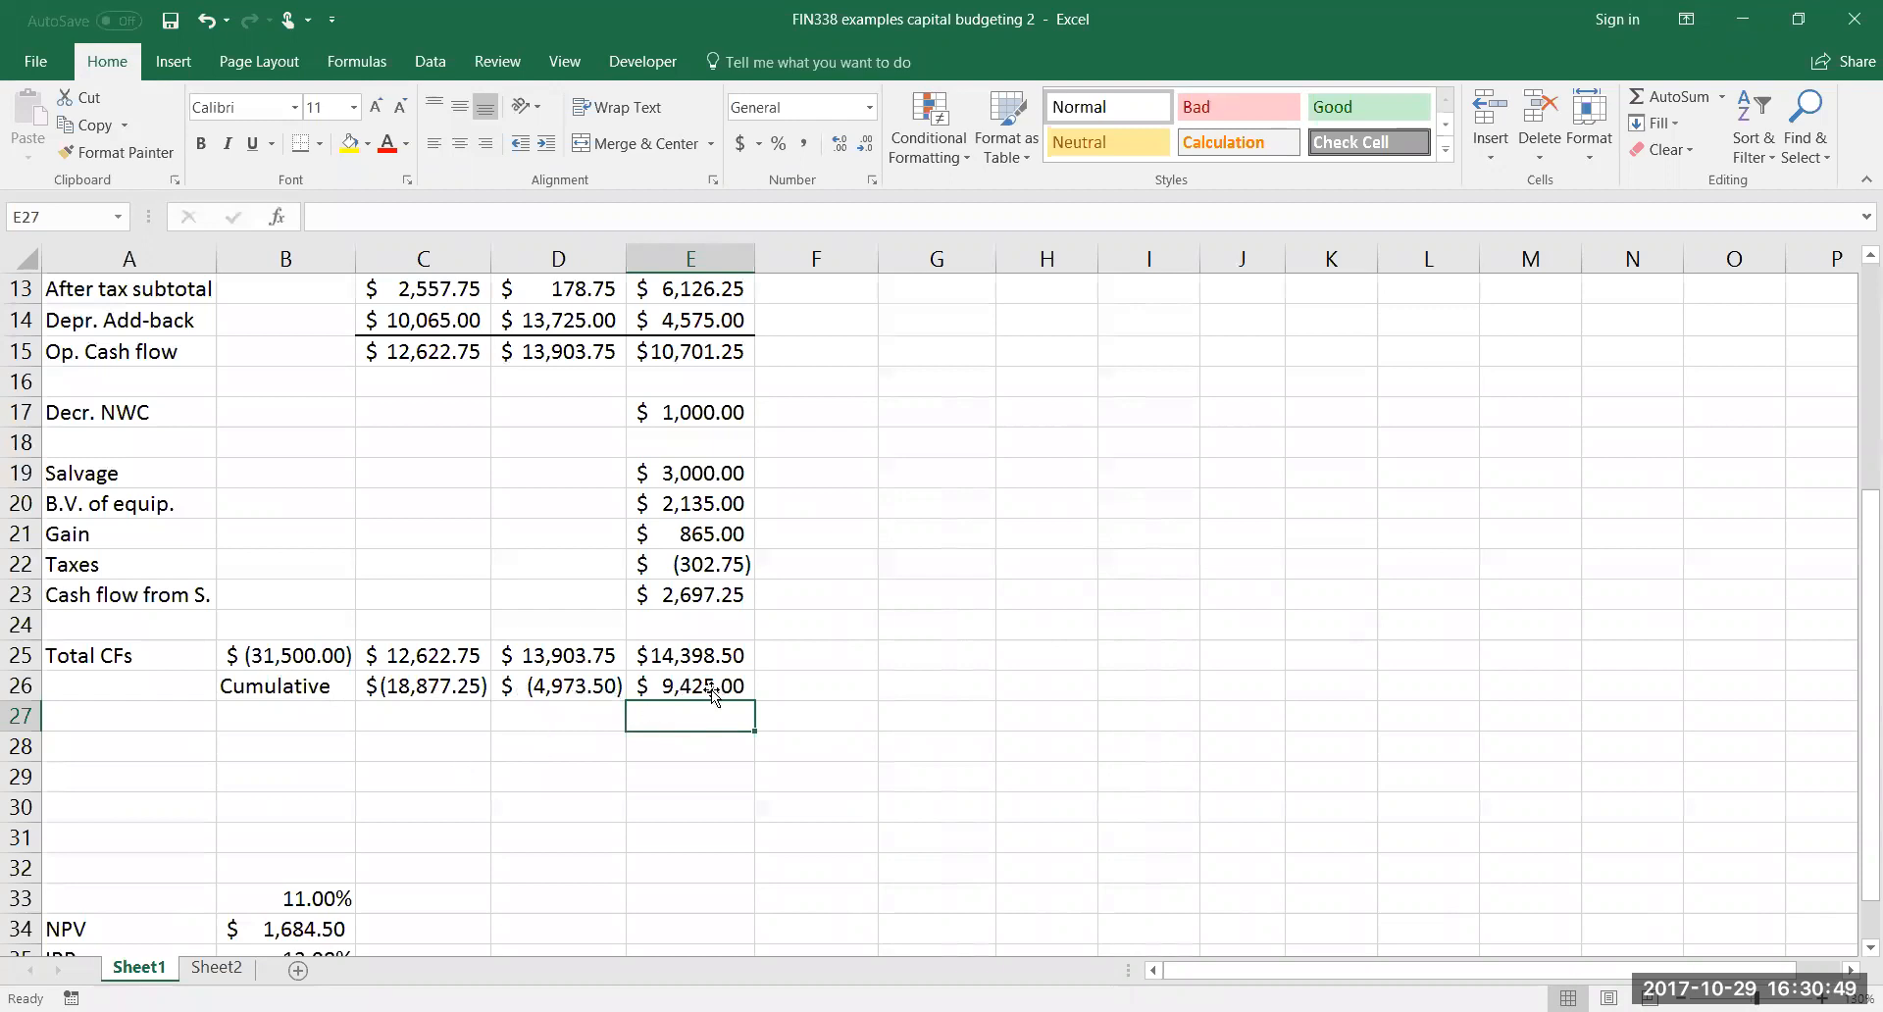
Label cell F25, beside the total cash flows, Payback
left_click(898, 649)
left_click(819, 647)
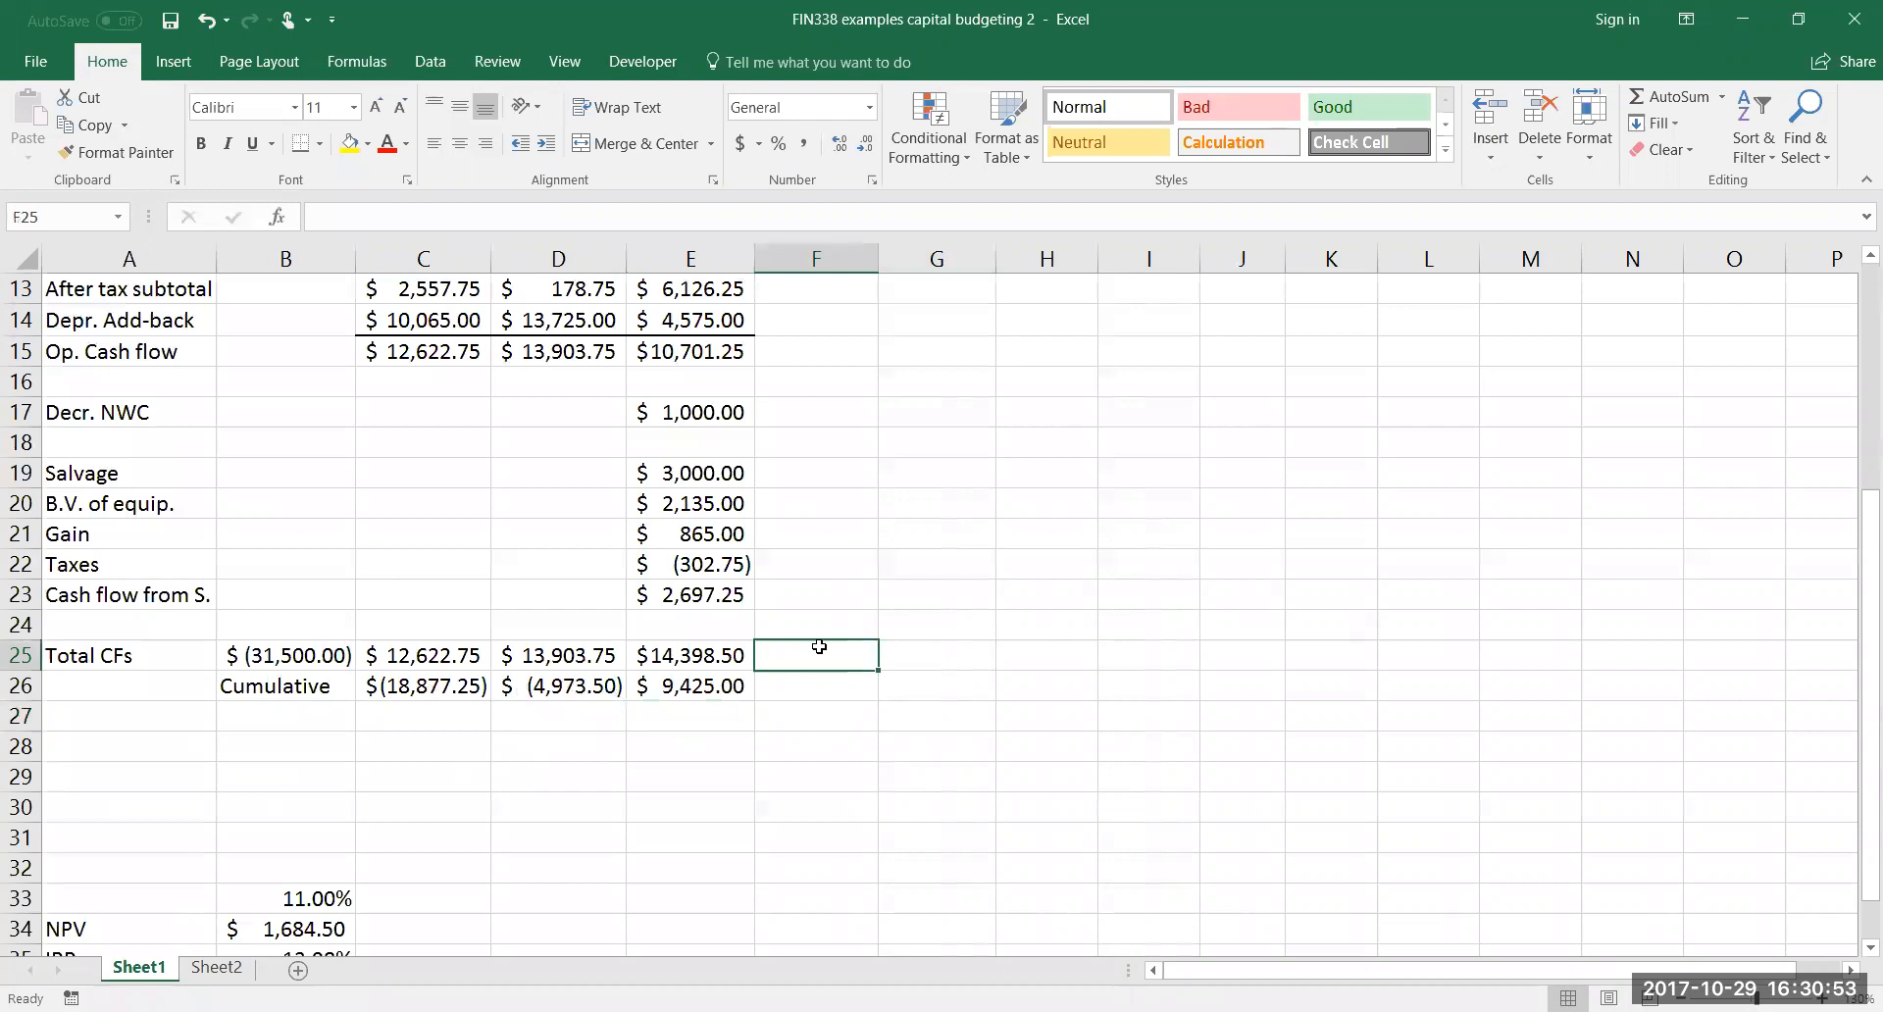
type("Payback")
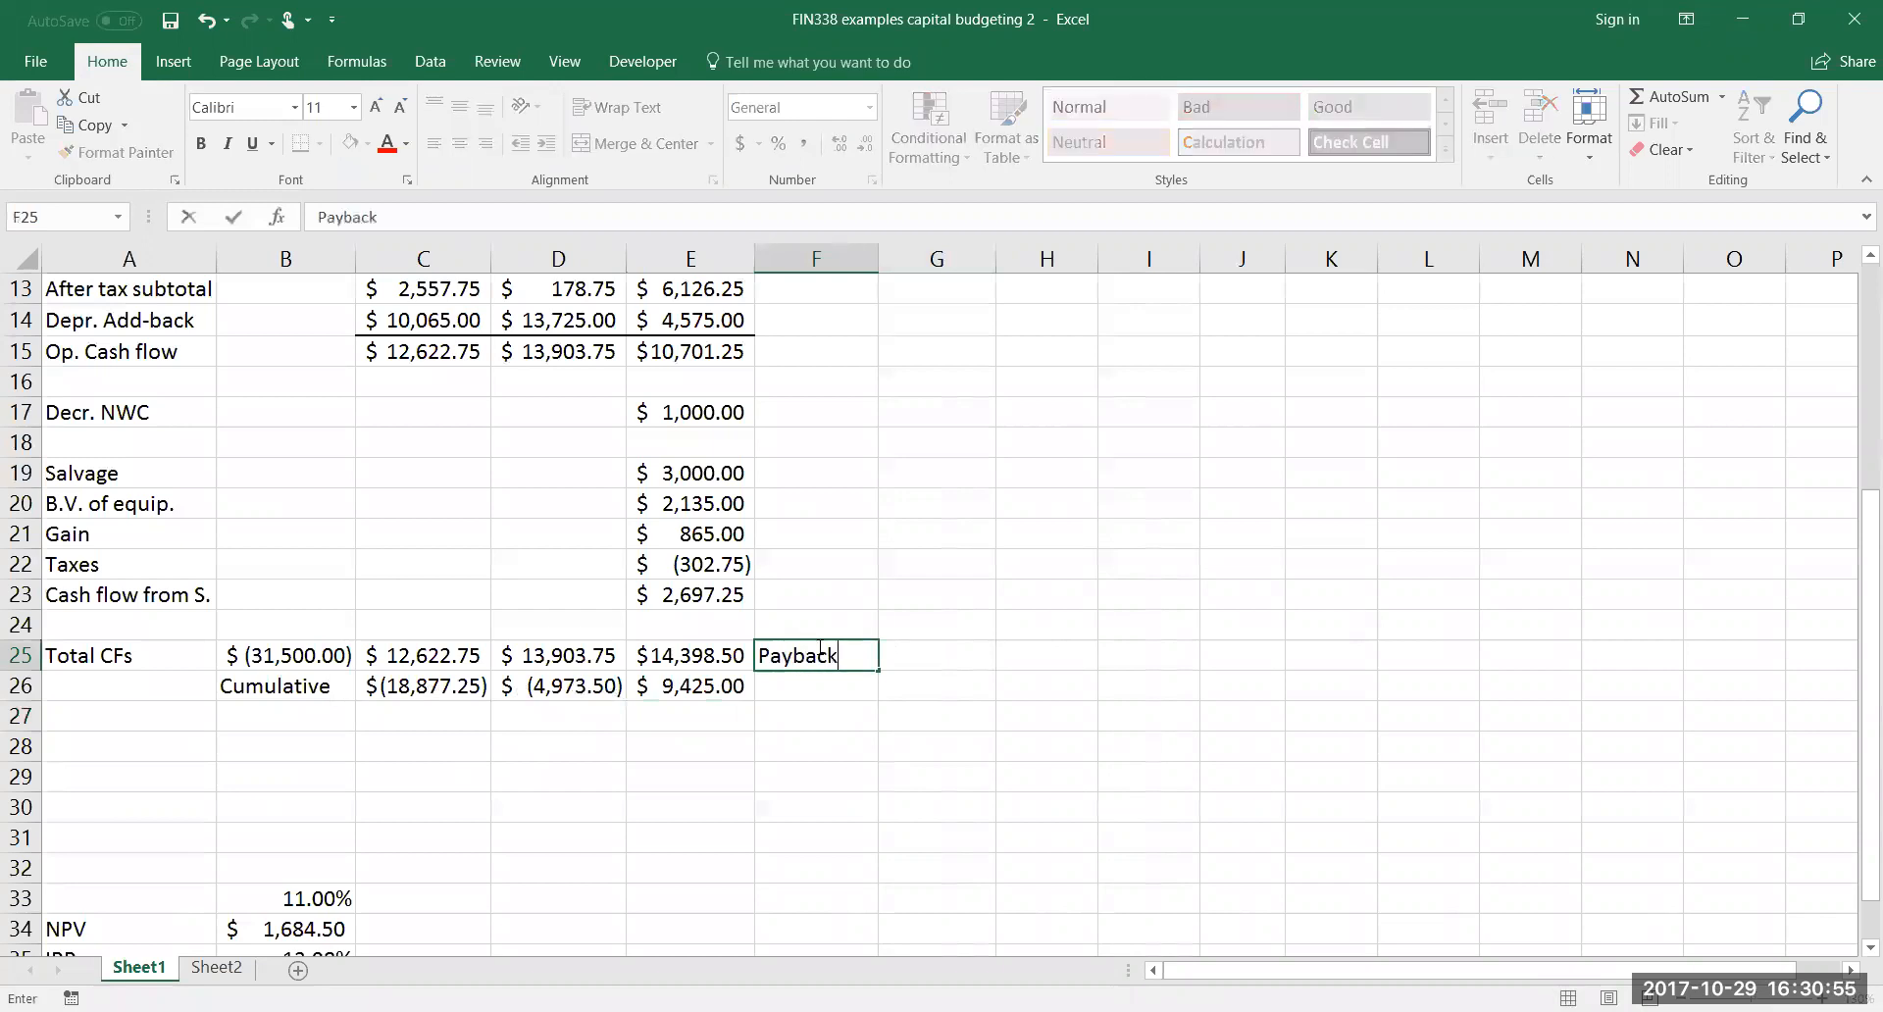
key("Tab")
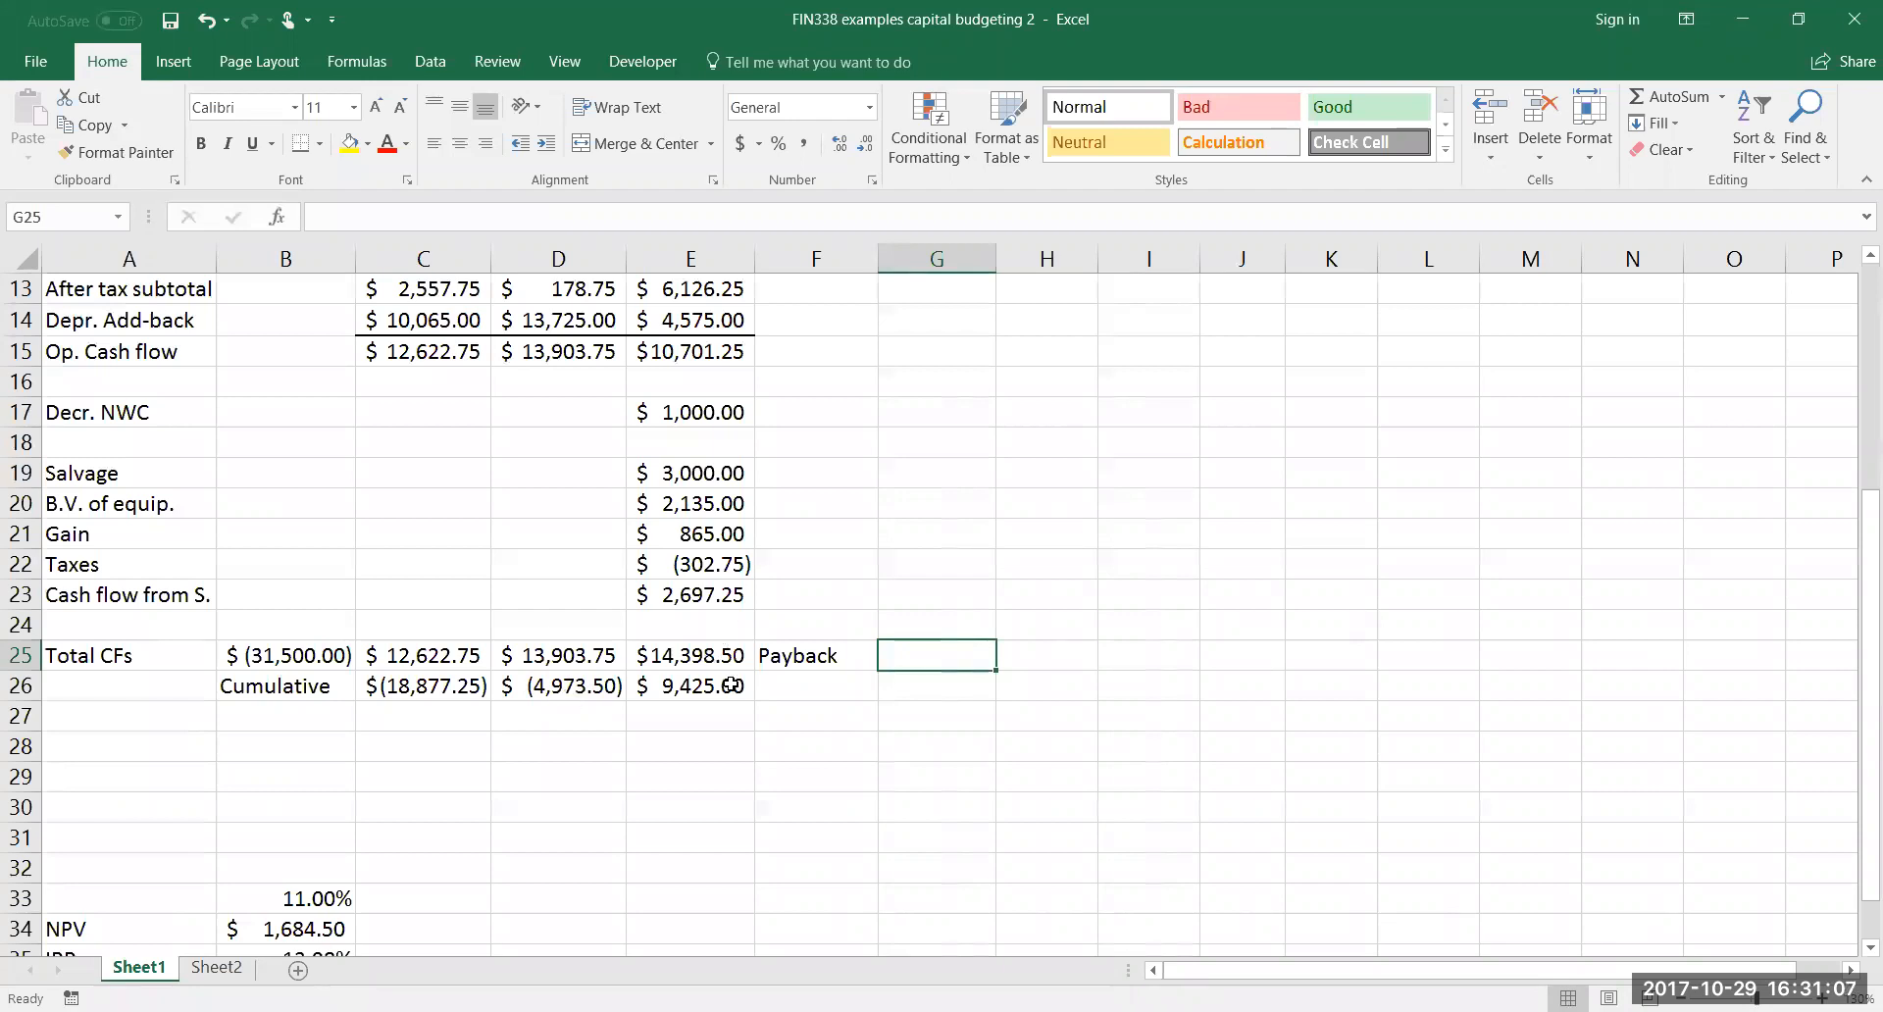
Calculate the payback period in G25 with =2+(-D26/E25)
type("=")
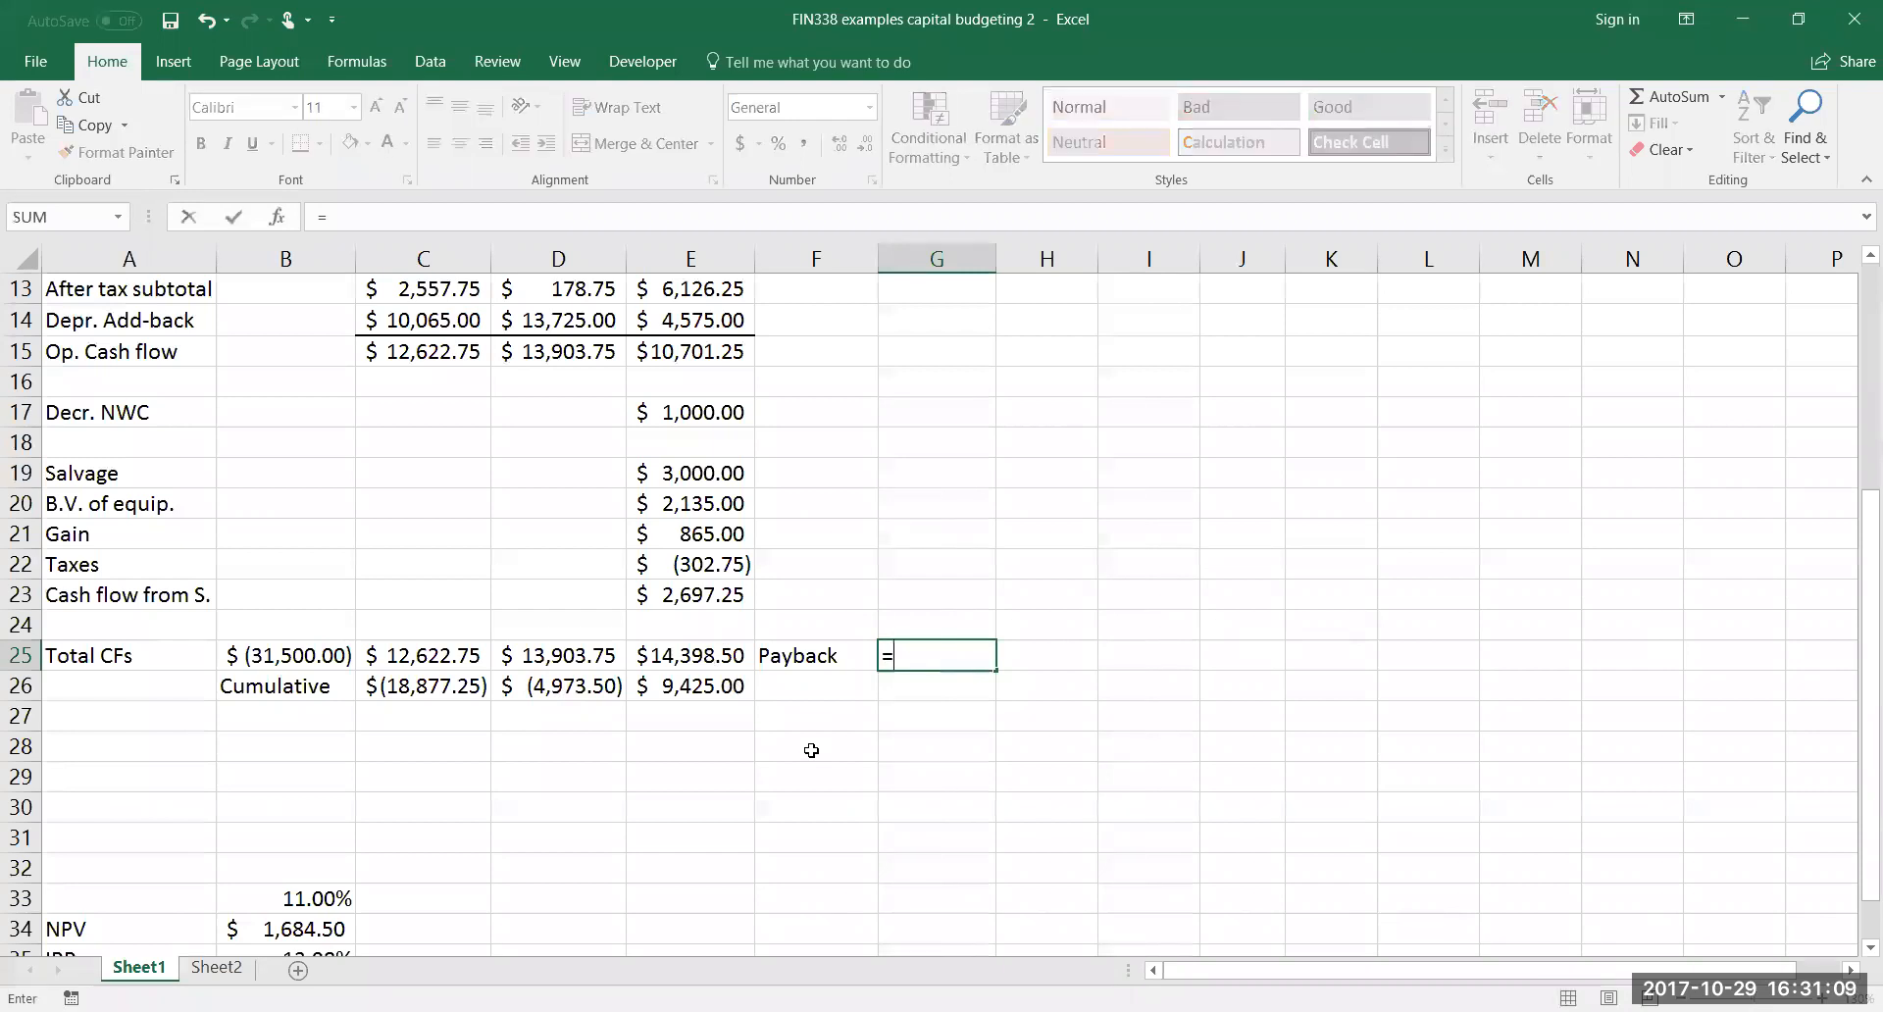
type("2+(-D26")
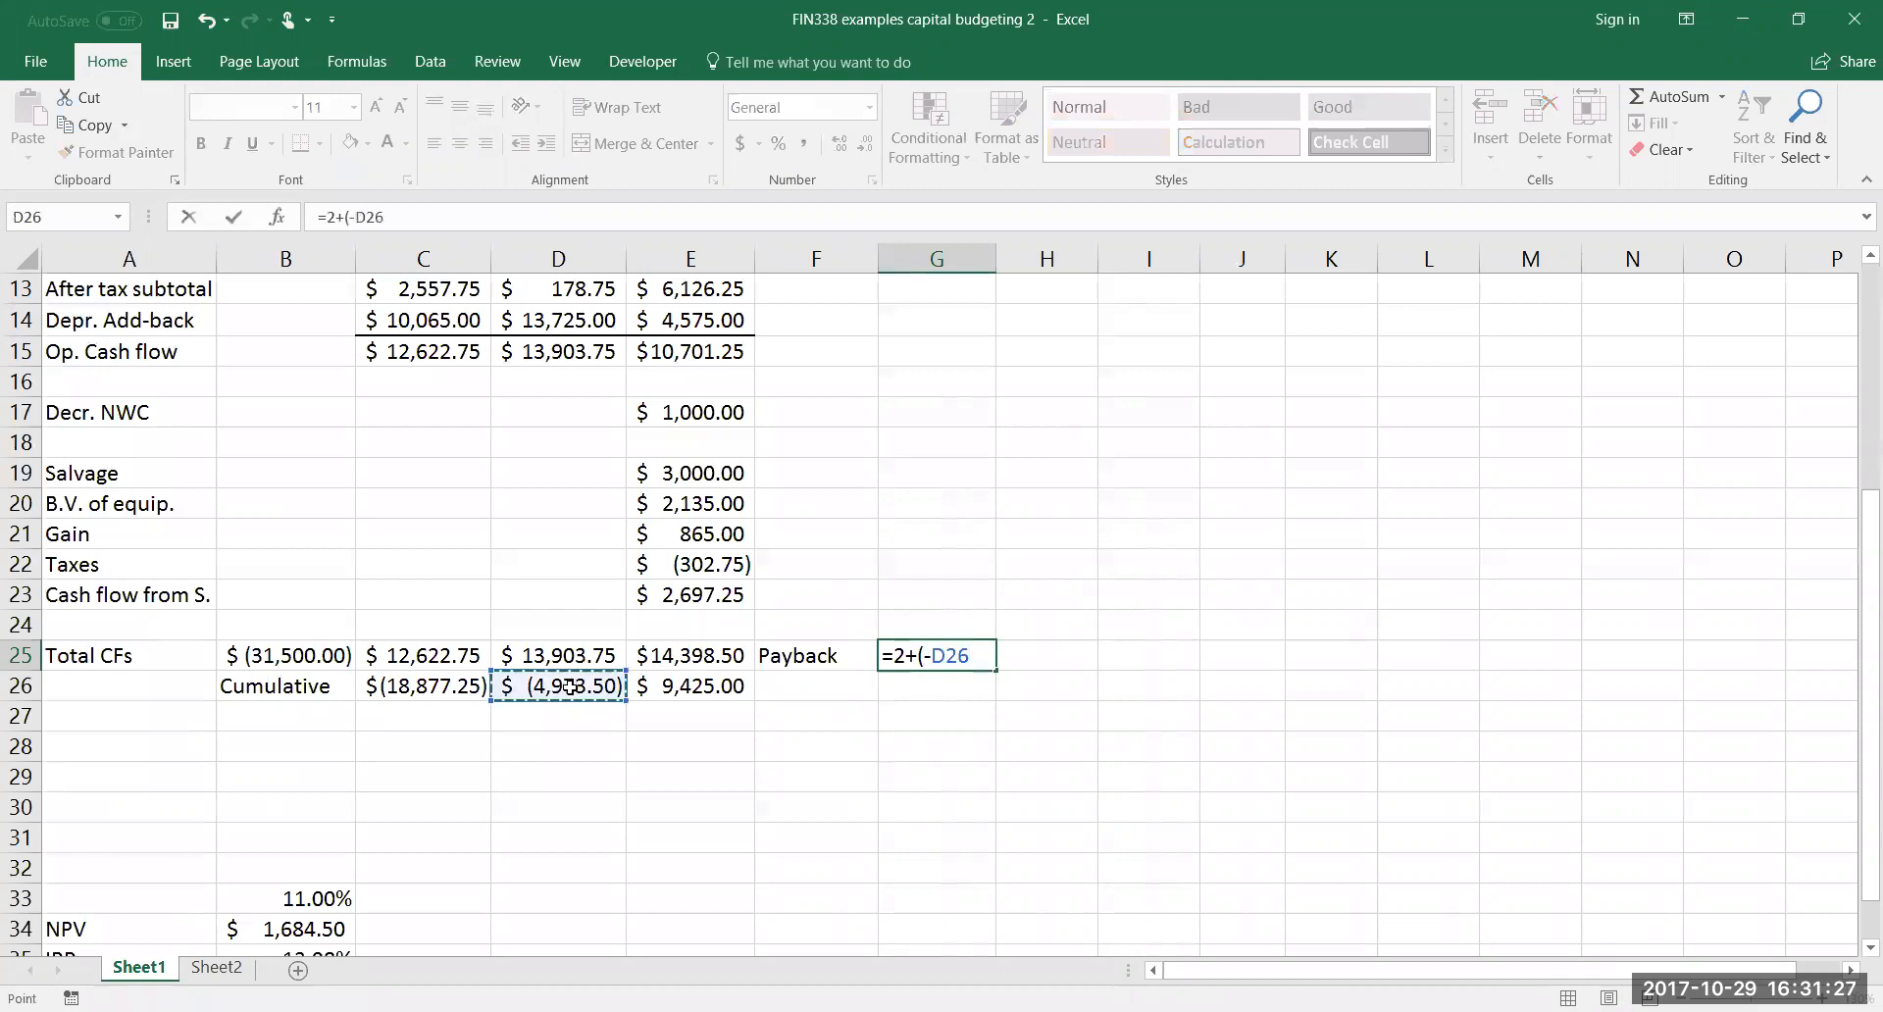
type("/")
left_click(682, 660)
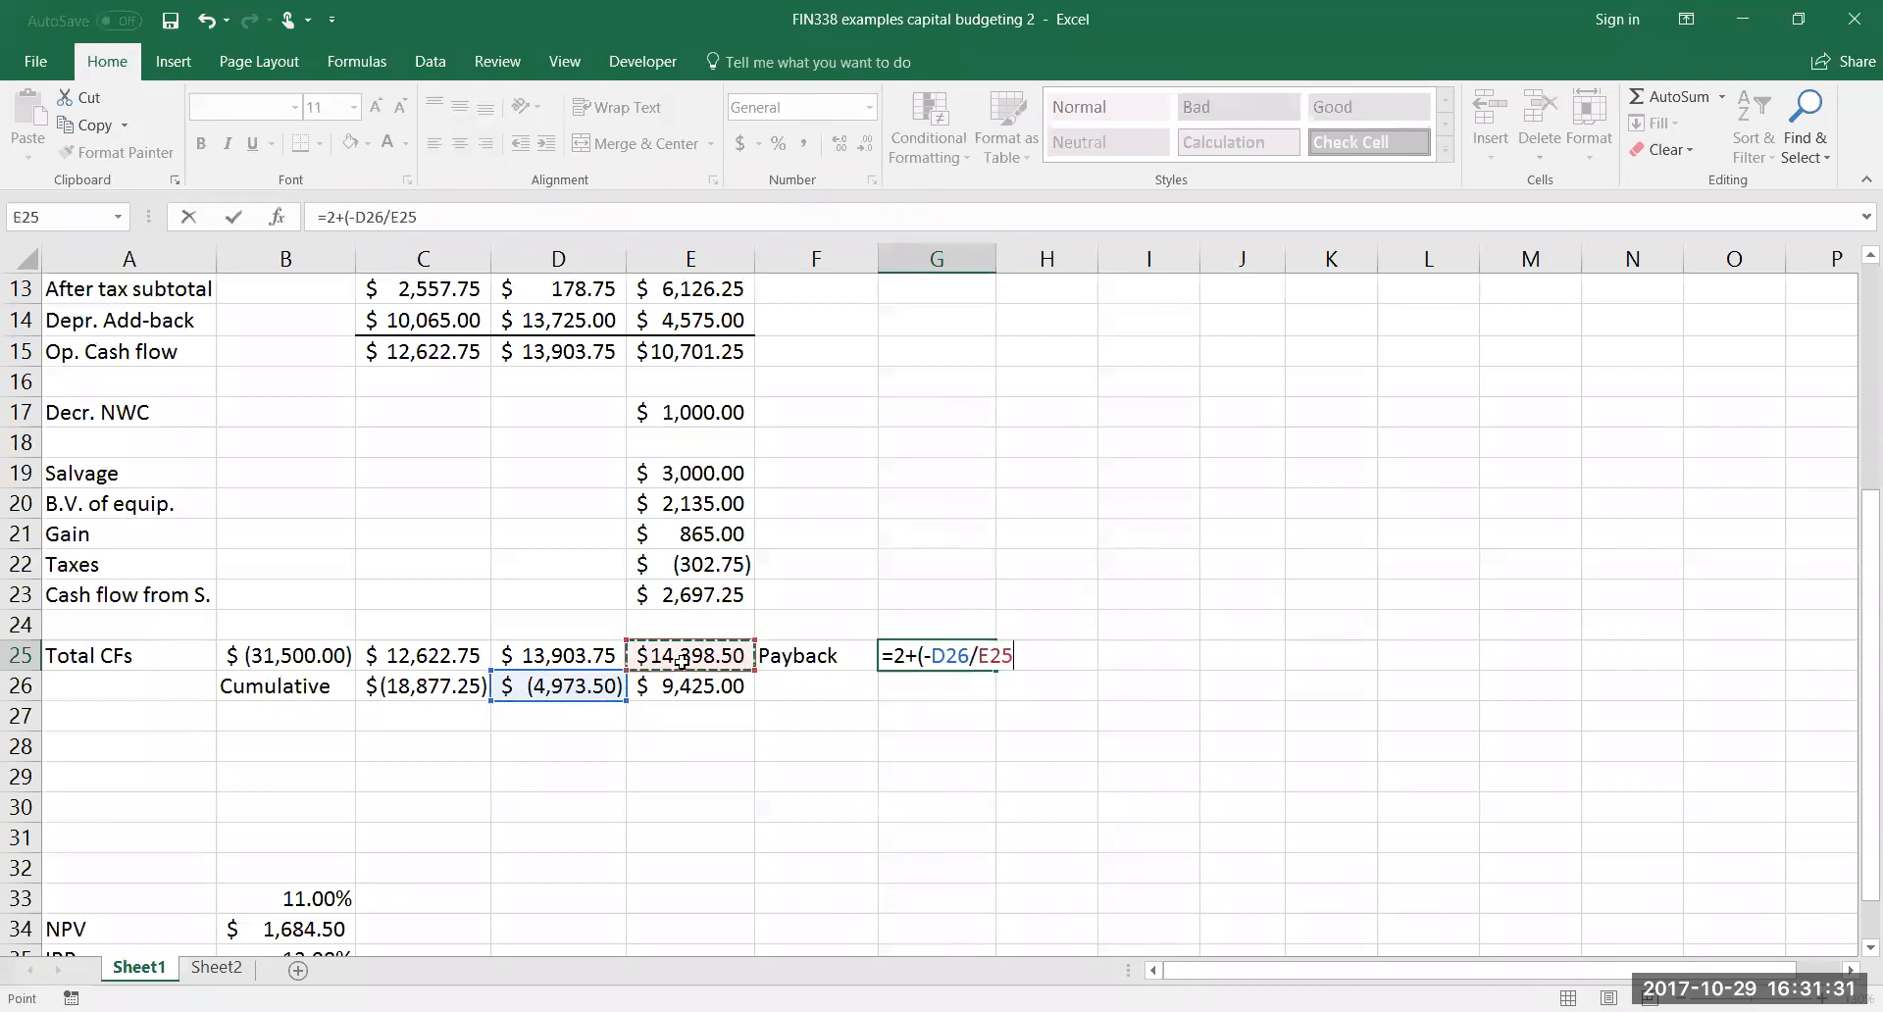
type(")")
key("Return")
Format the payback value in G25 as a number with two decimal places
left_click(960, 654)
left_click(870, 108)
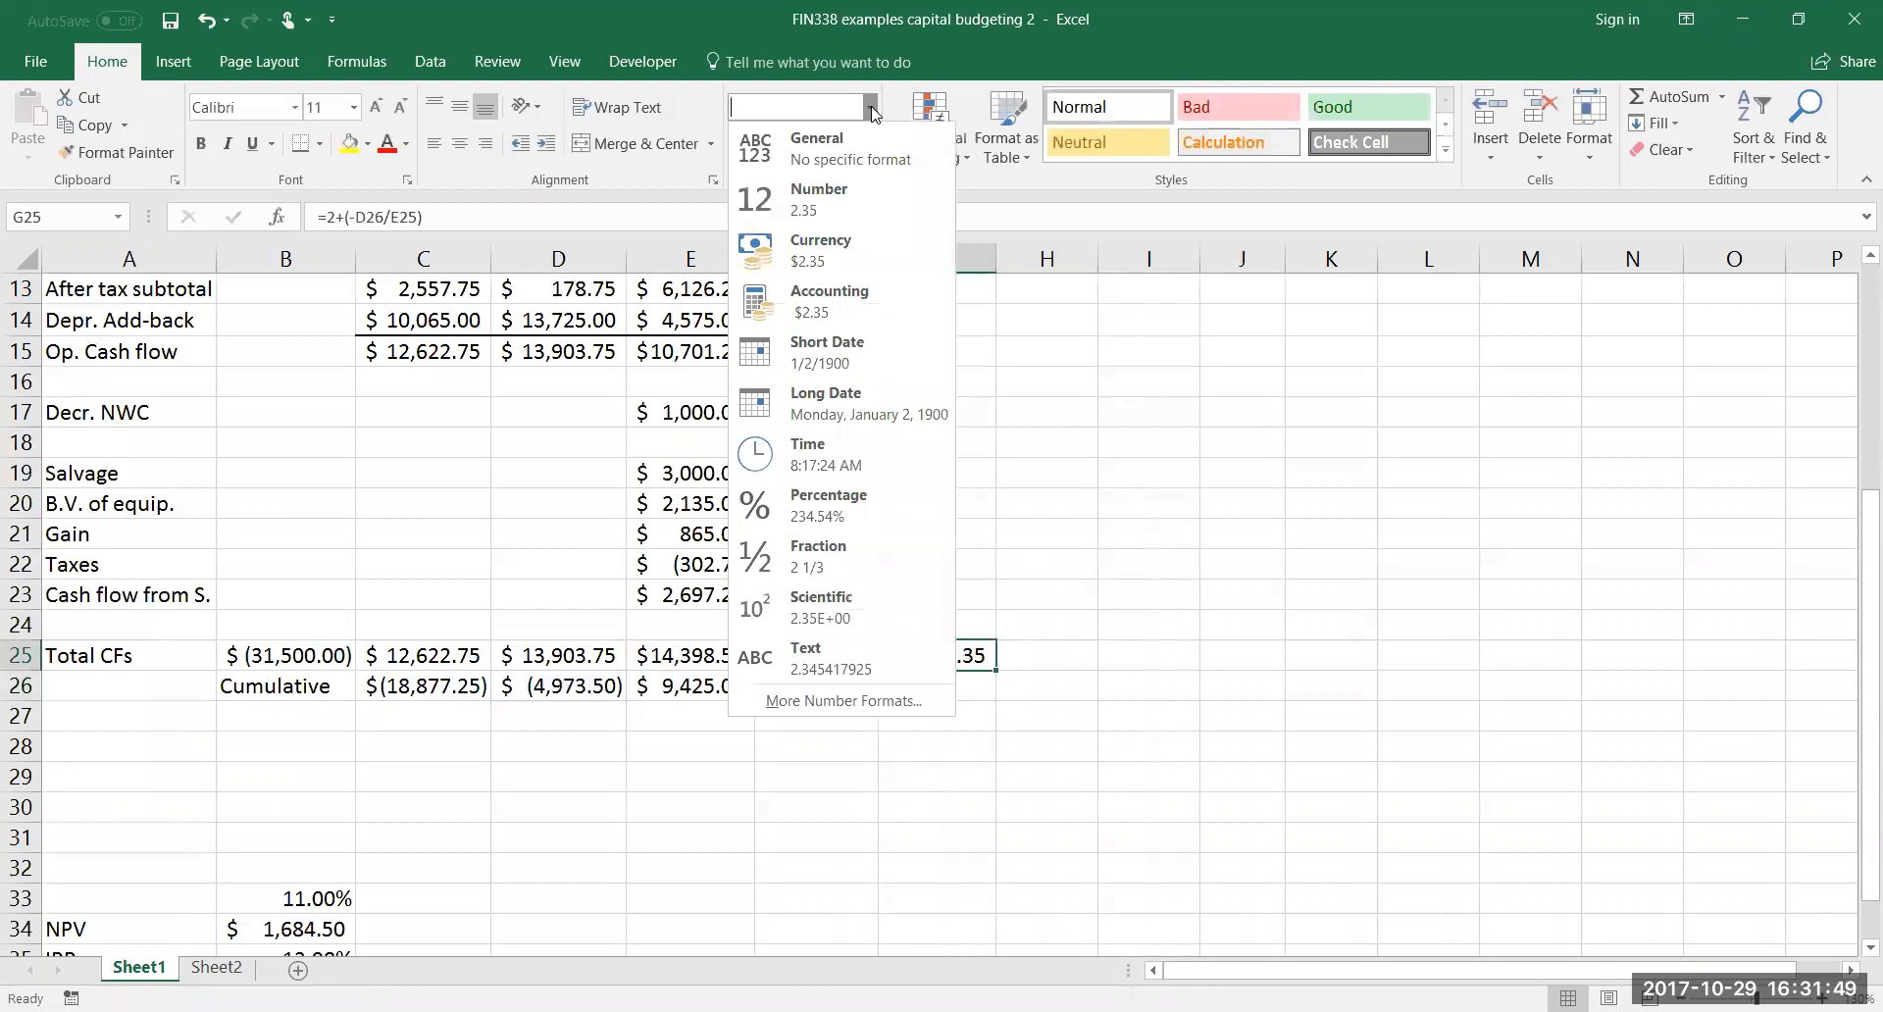
left_click(818, 149)
left_click(867, 149)
left_click(867, 149)
left_click(867, 149)
left_click(867, 149)
left_click(867, 149)
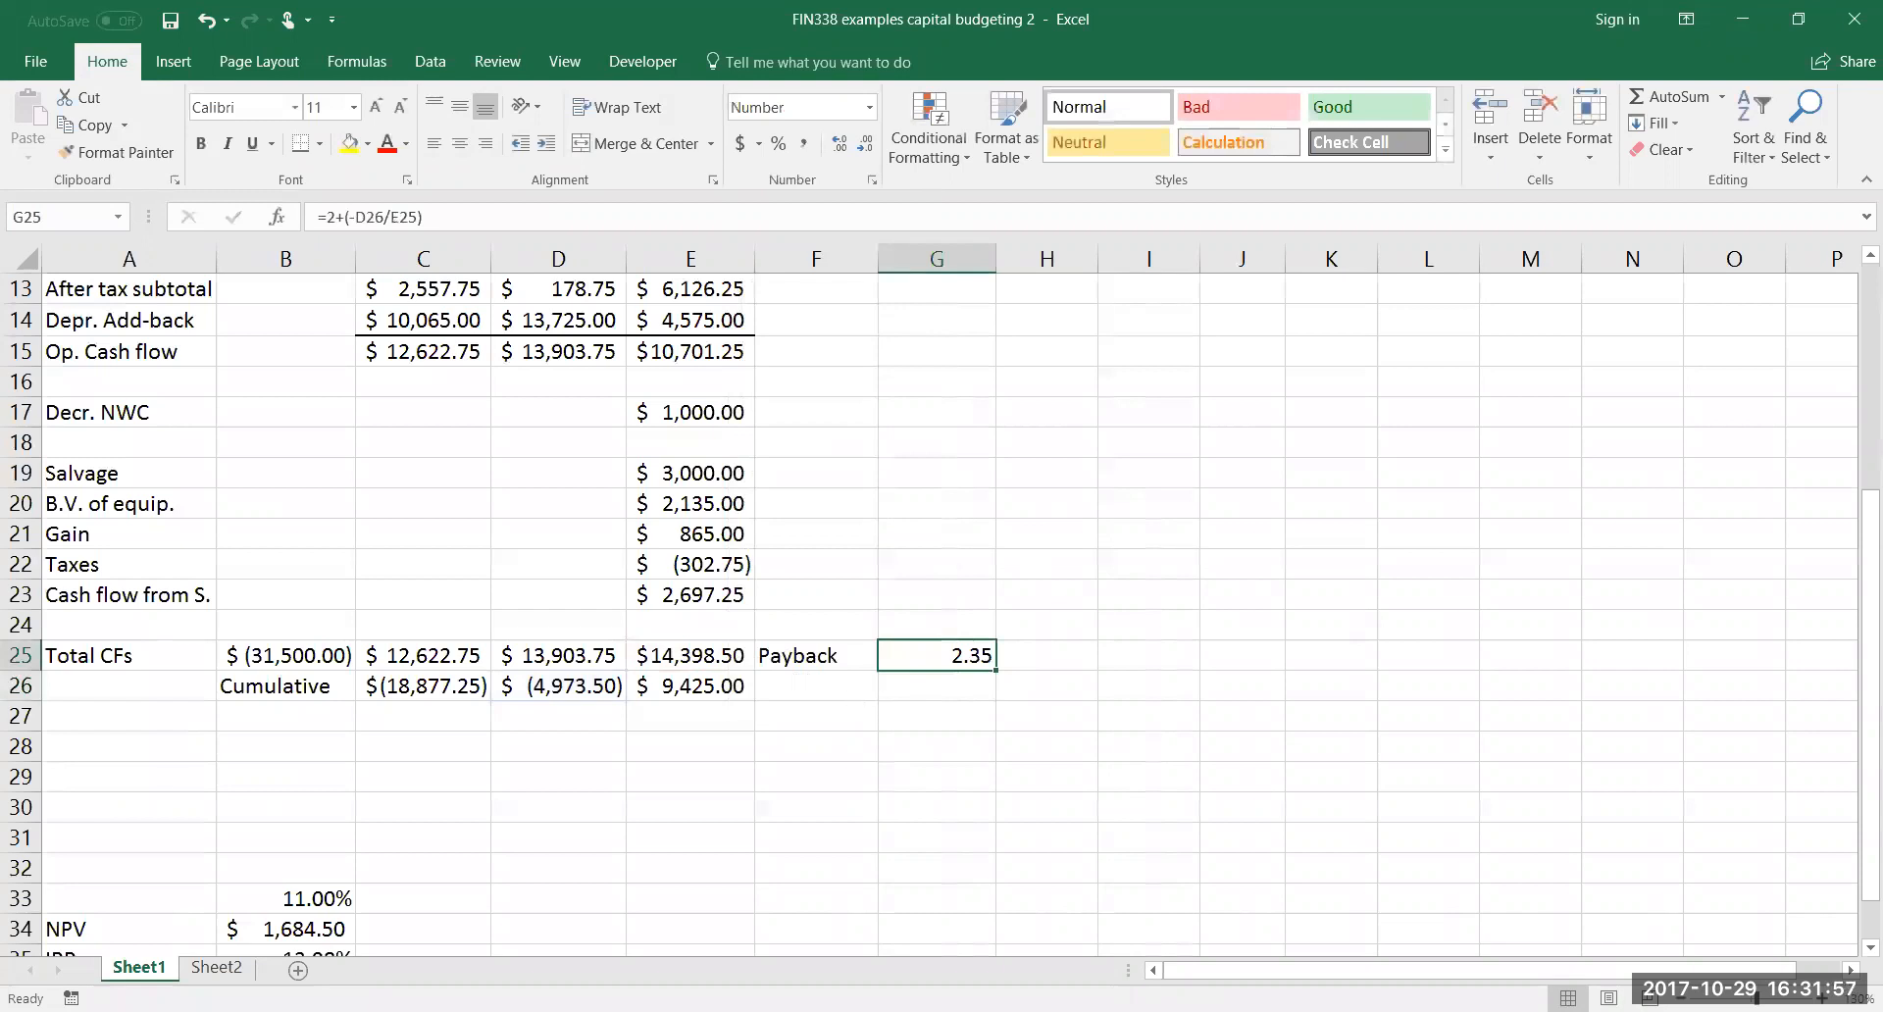
Label A28 PVs and carry the year 0 total cash flow into B28 with =B25
left_click(280, 748)
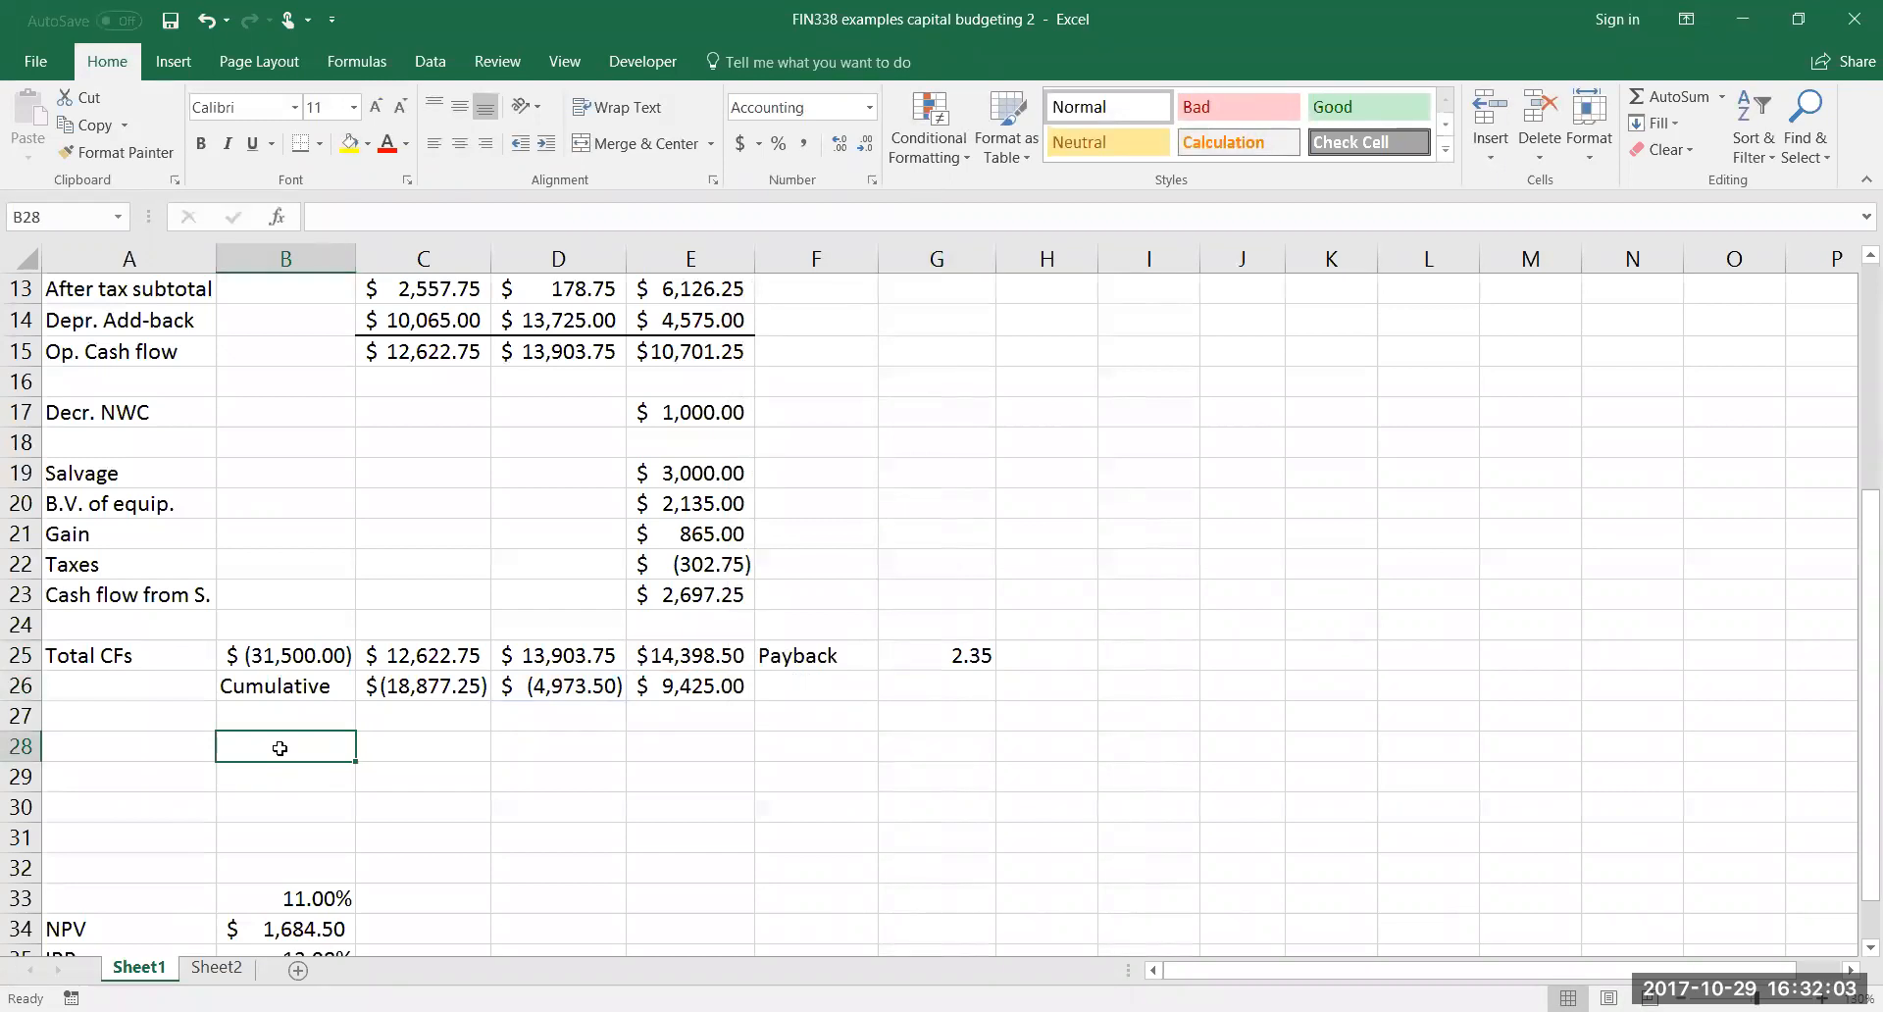
key("Left")
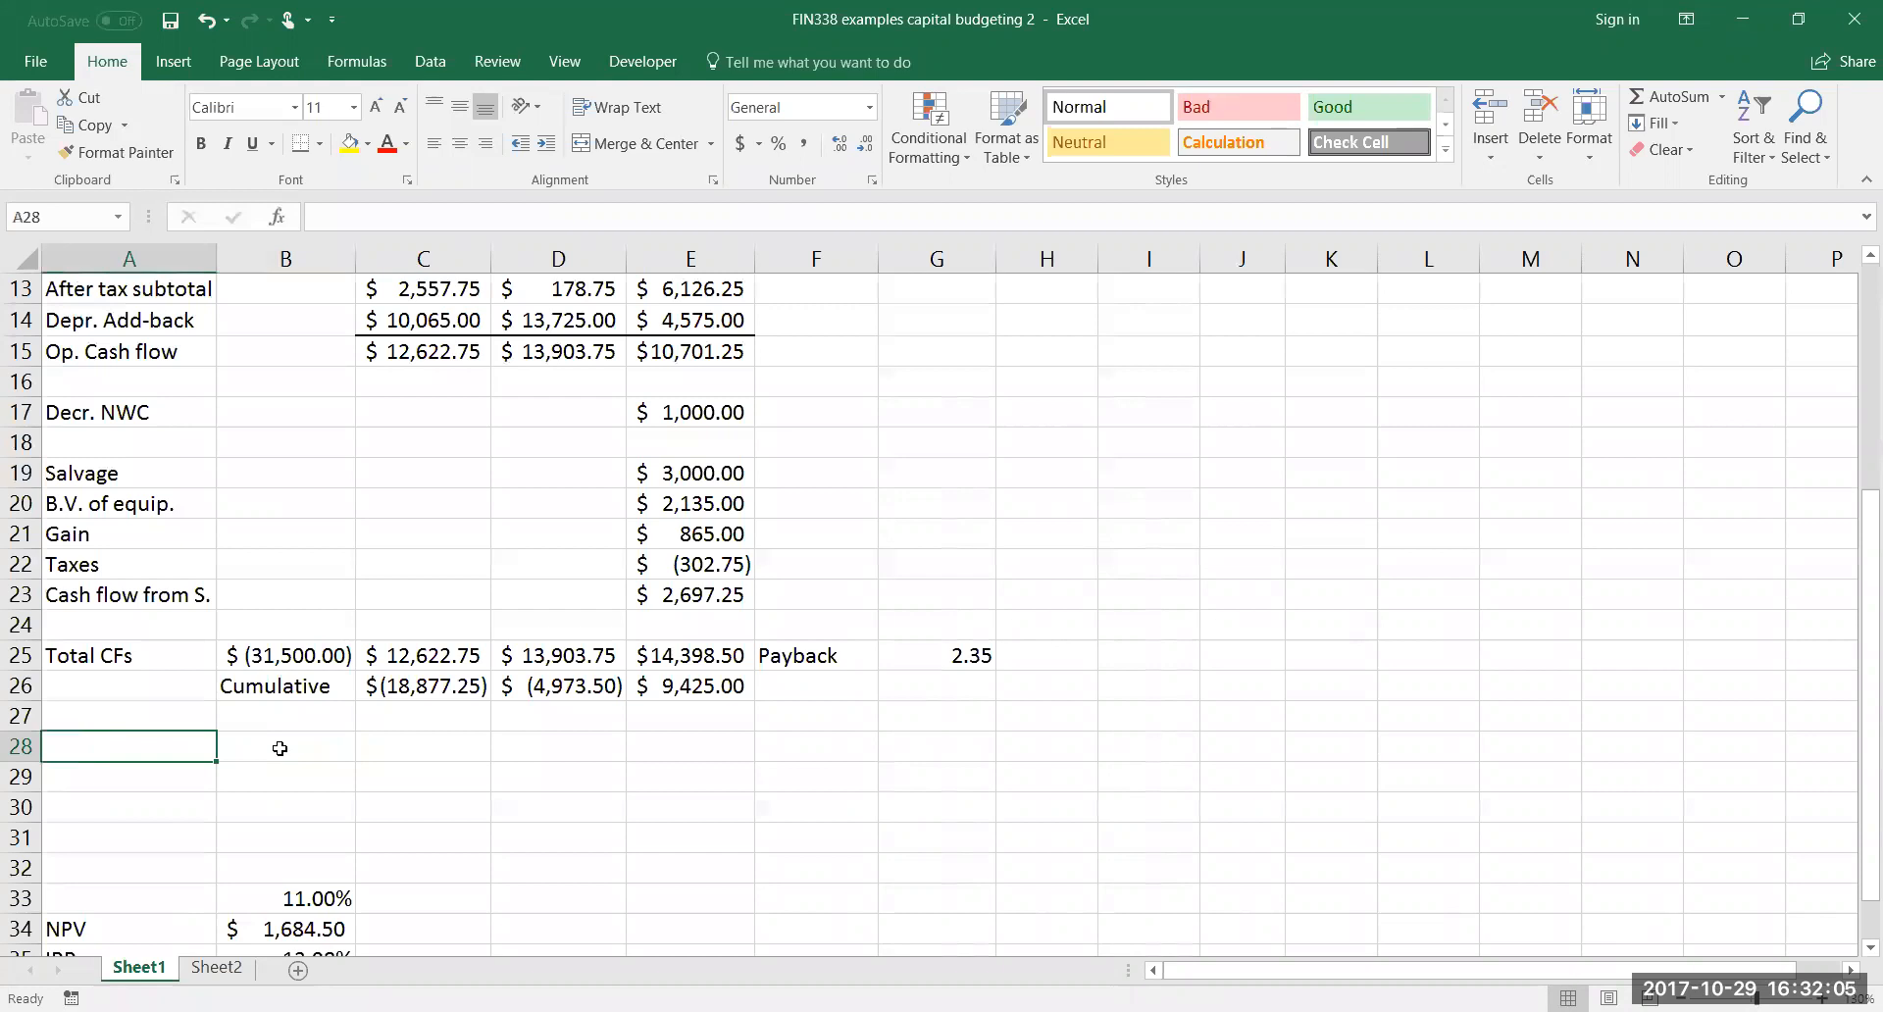
type("PVs")
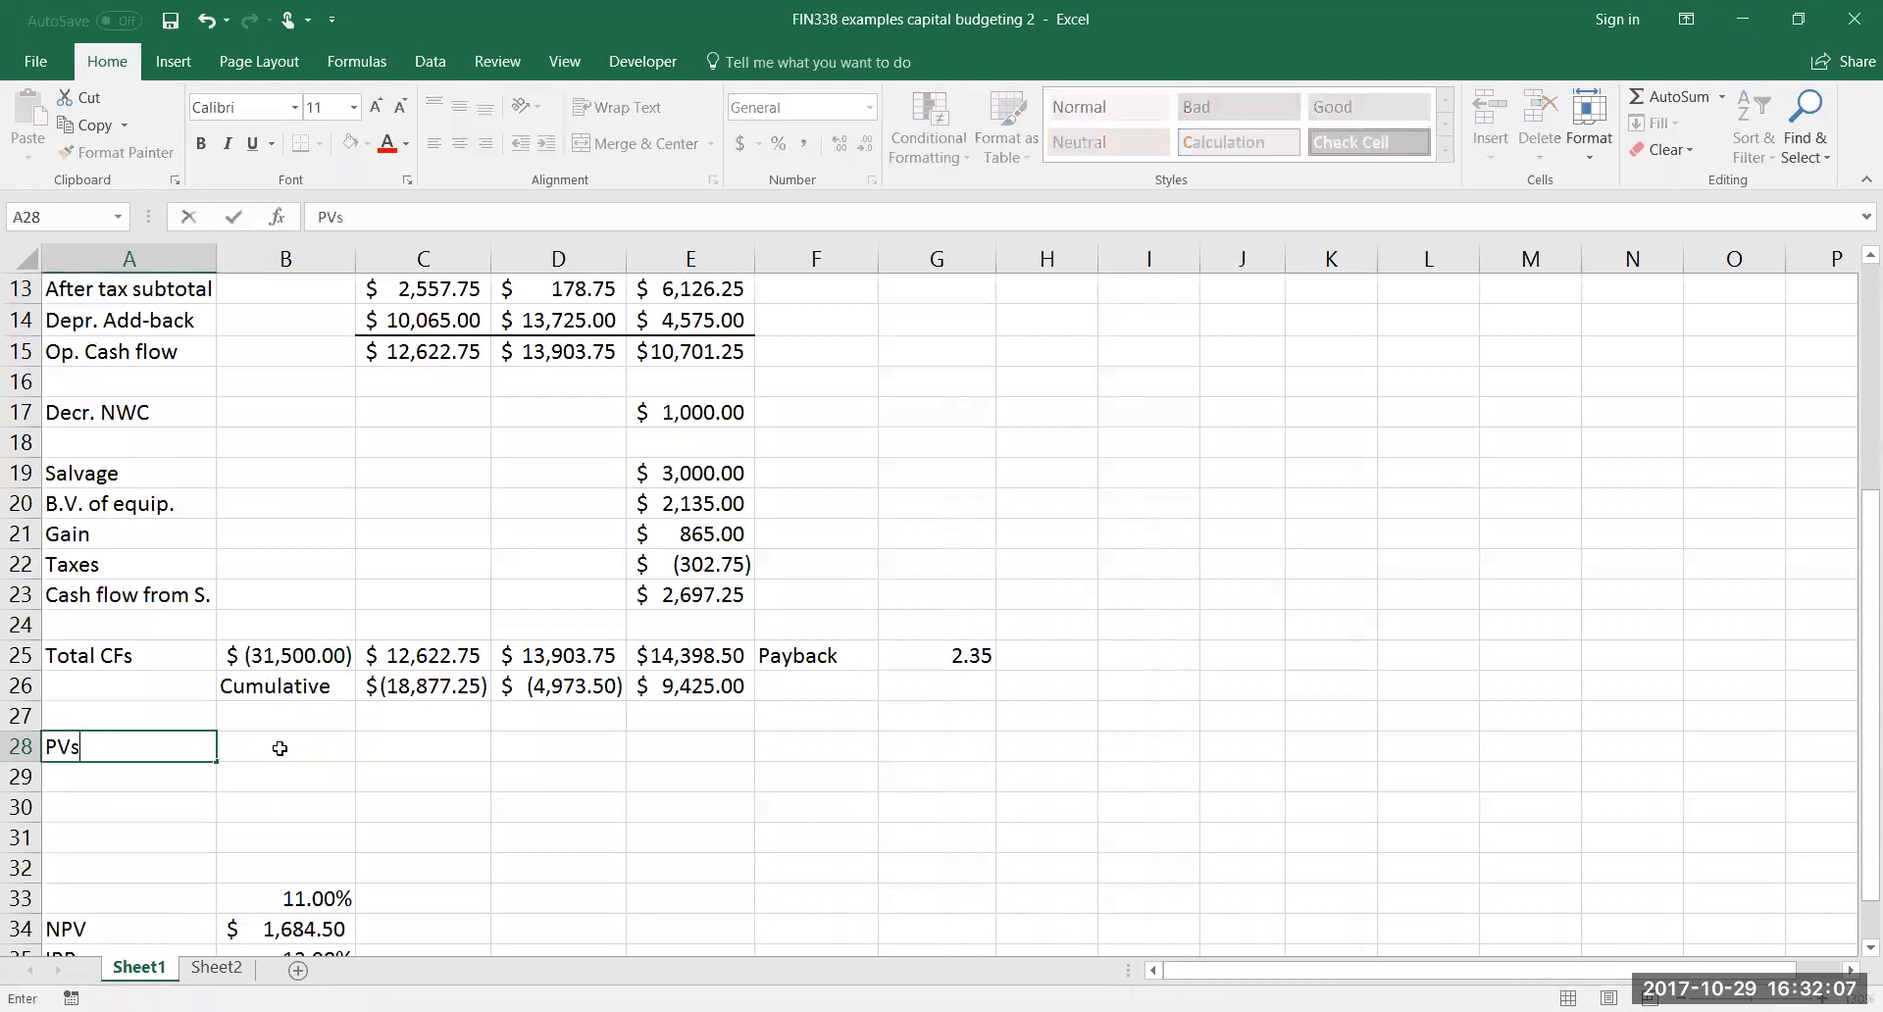
key("Right")
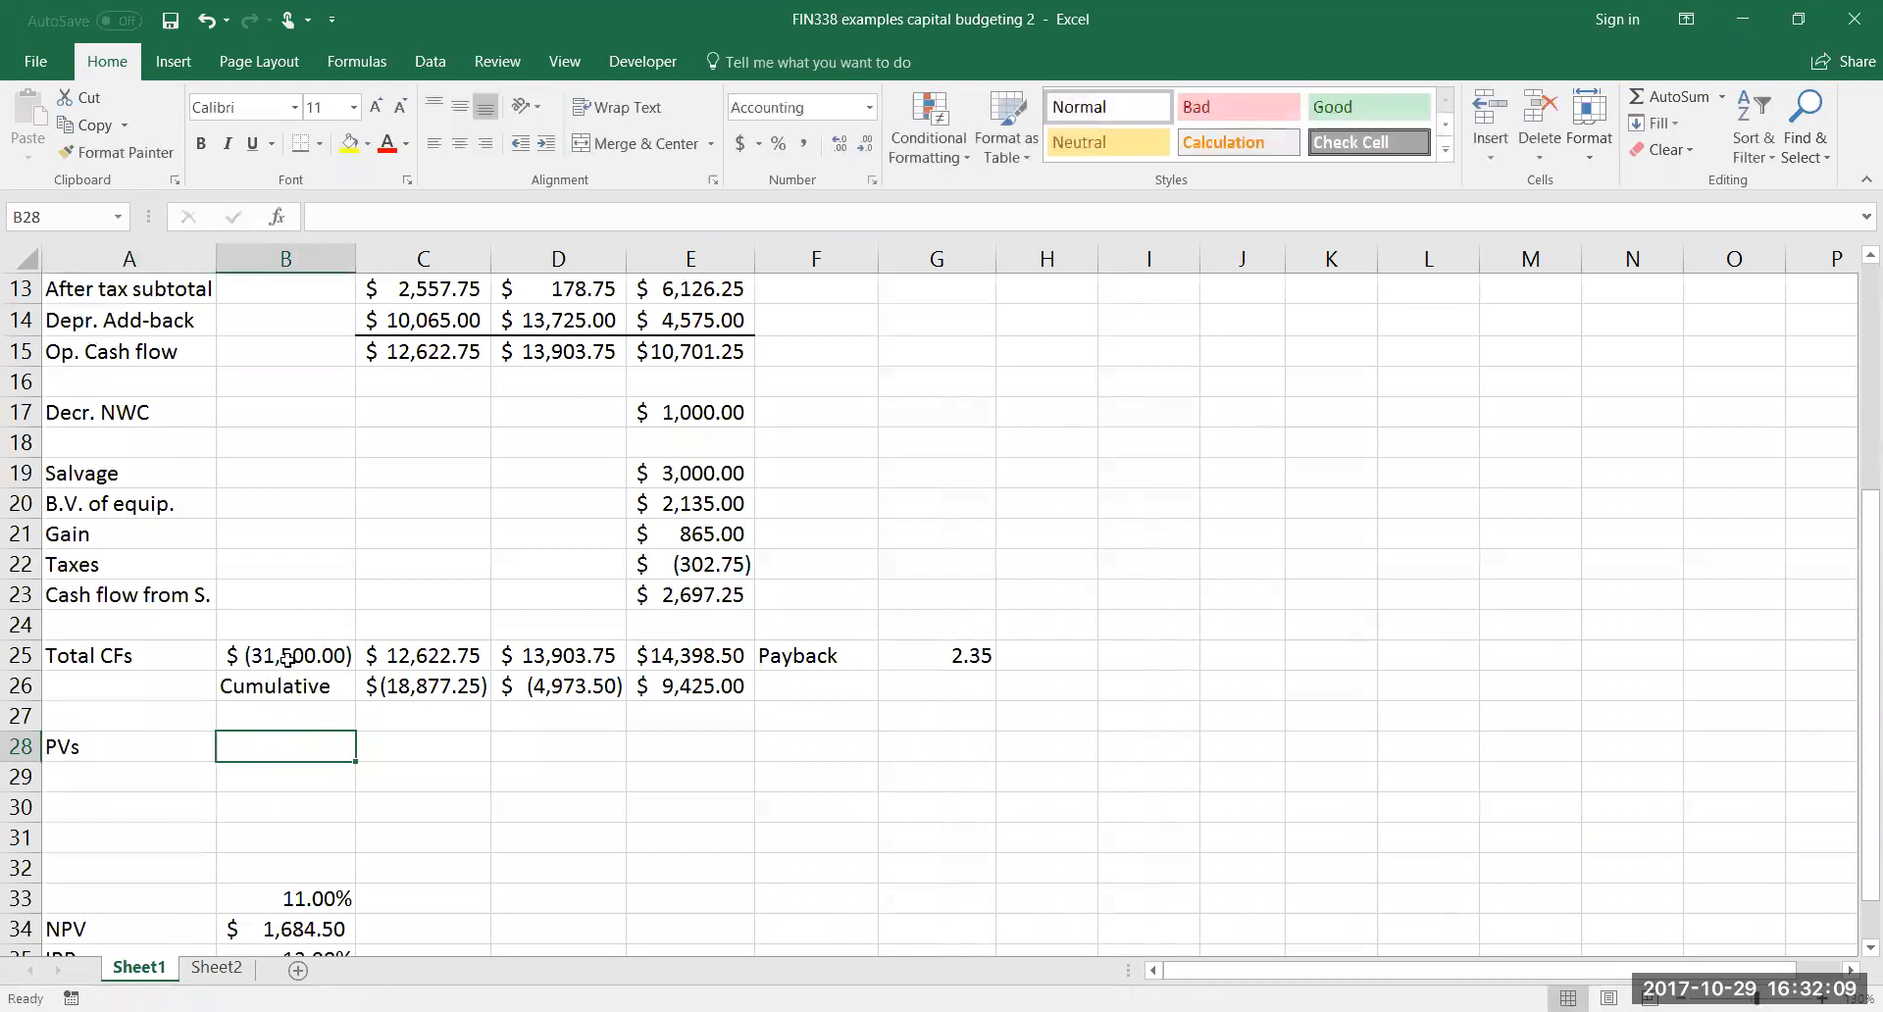
type("=")
left_click(294, 657)
key("Return")
Calculate the year 1 present value in C28 with =PV($B$33,C3,0,C25), keeping the rate reference absolute
left_click(476, 744)
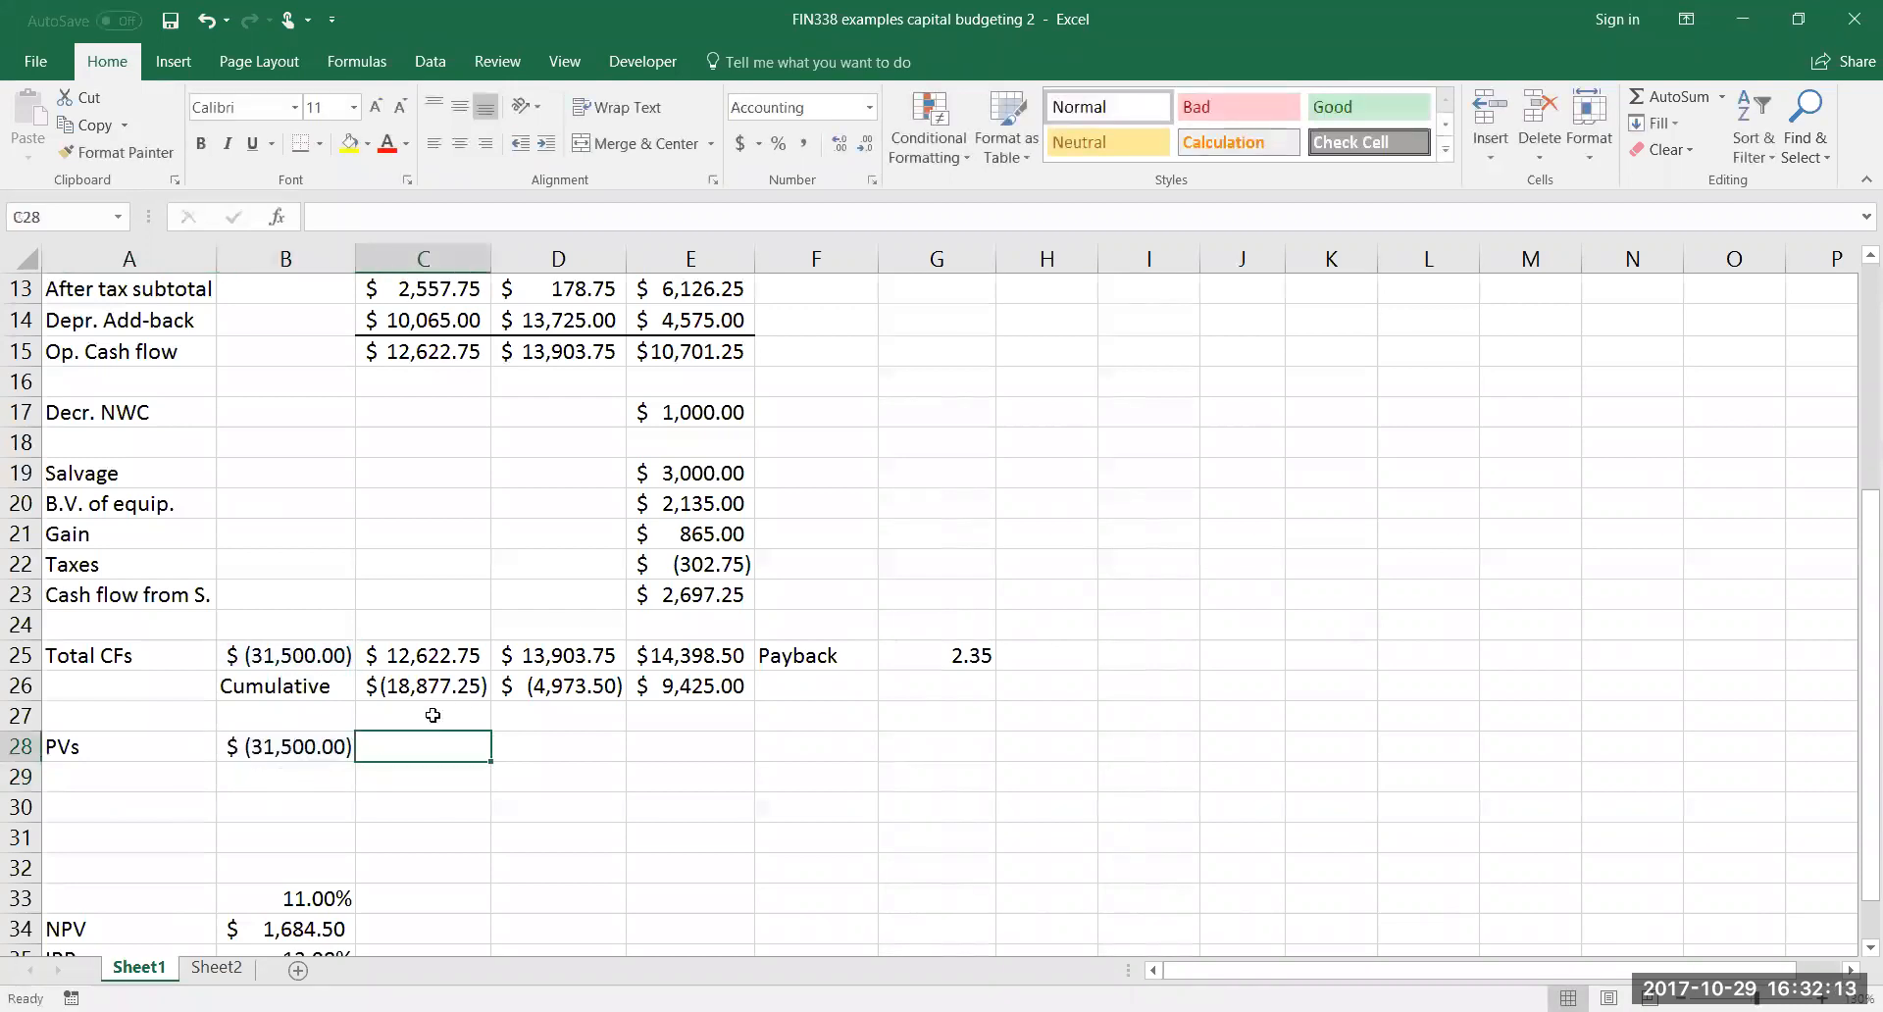
type("=pv(")
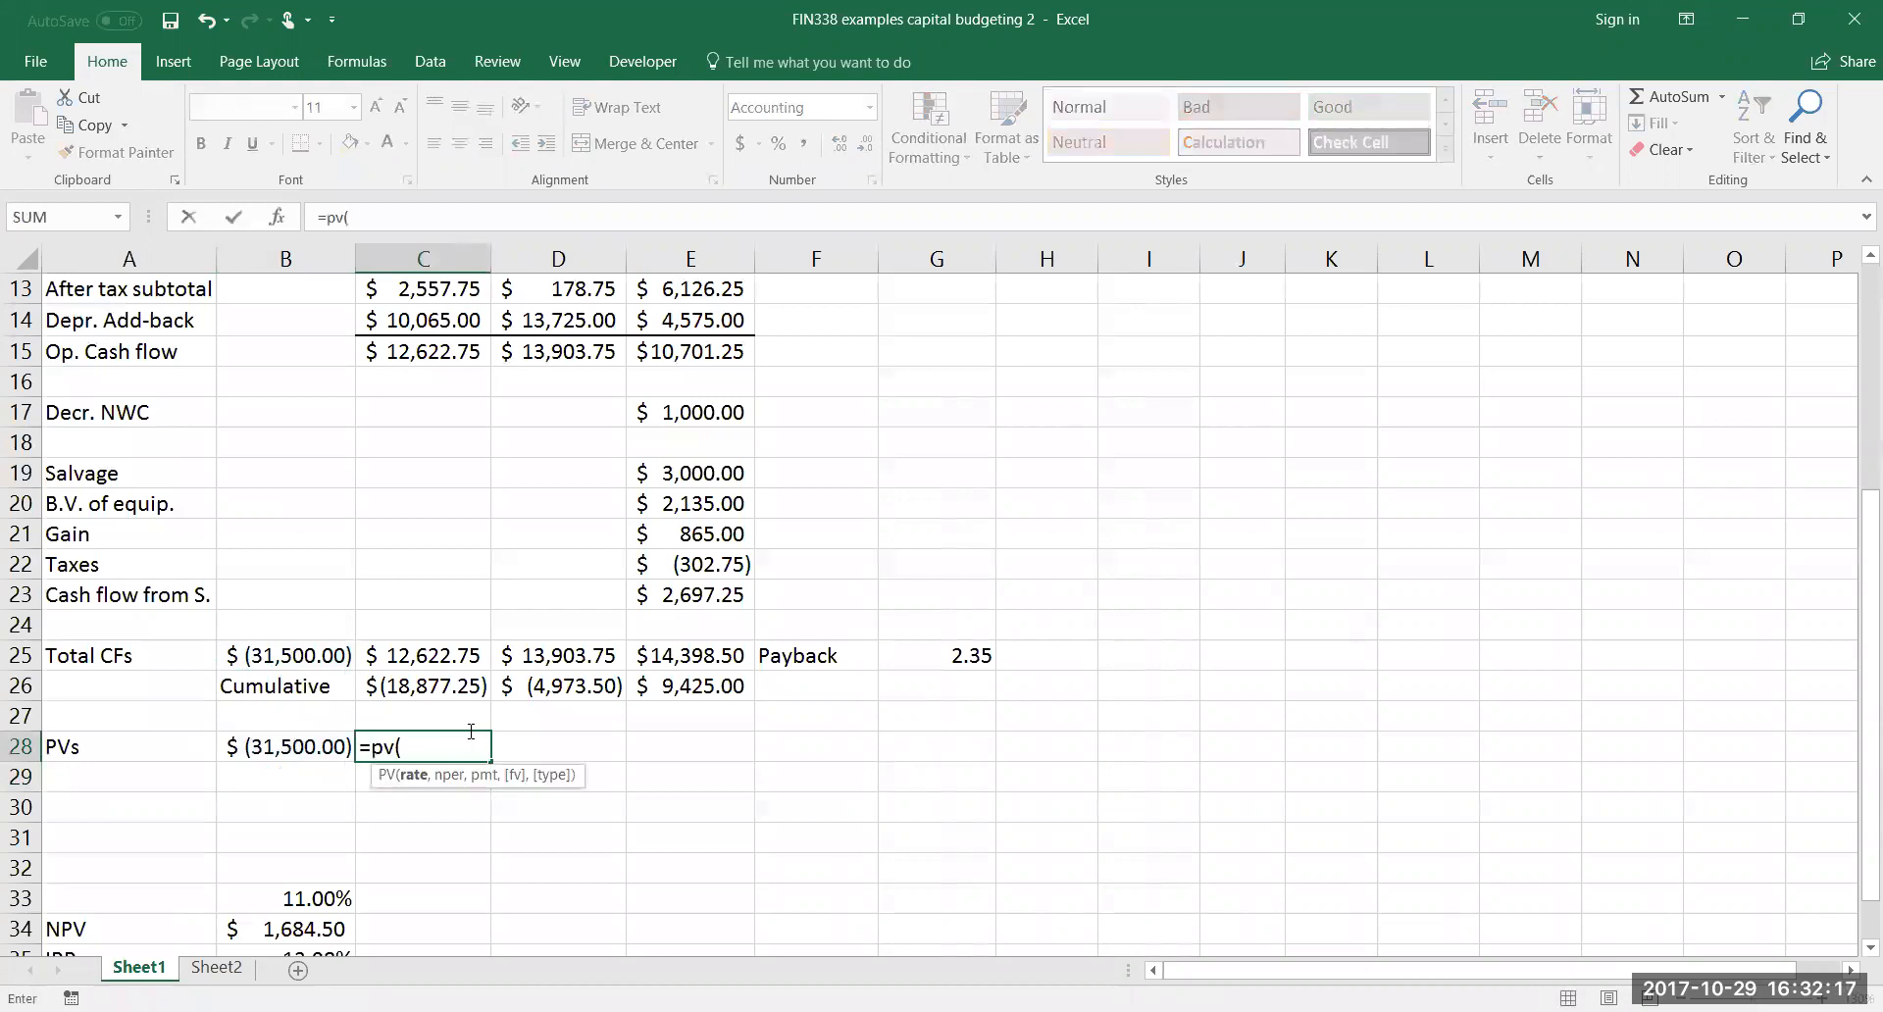
left_click(349, 895)
key("F4")
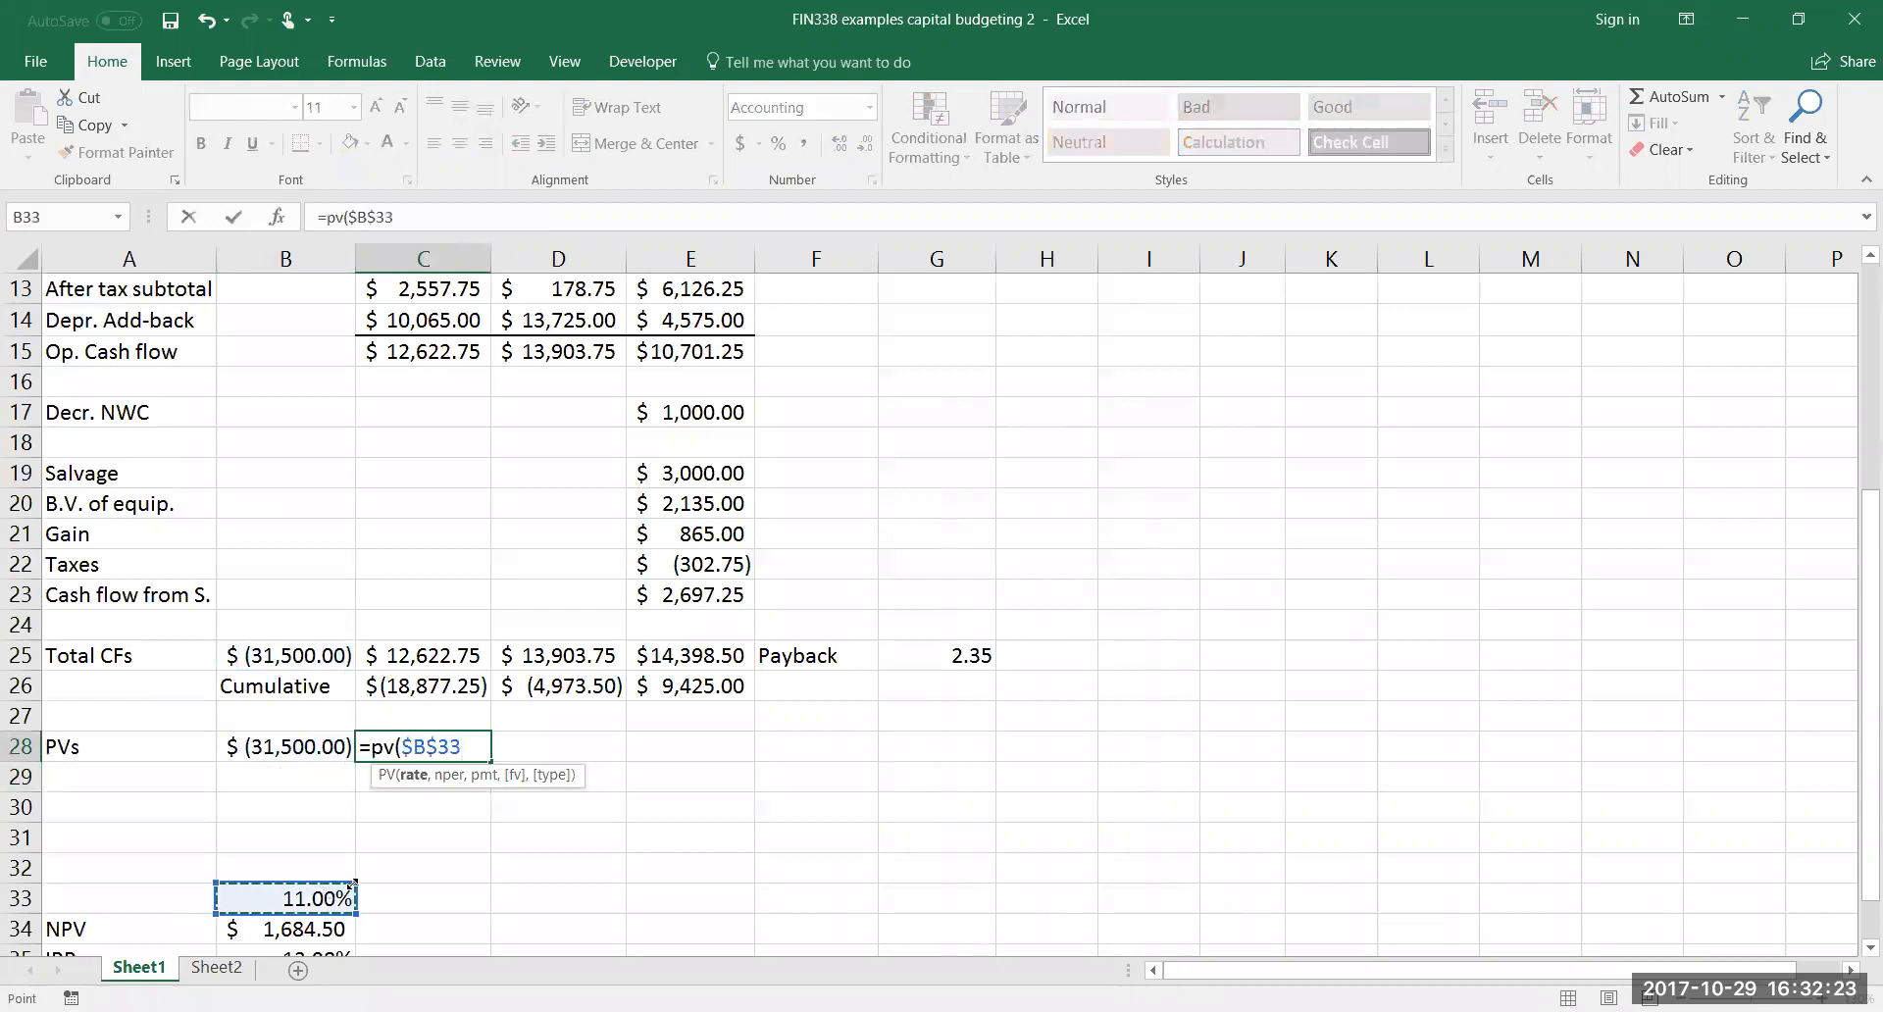
type(",")
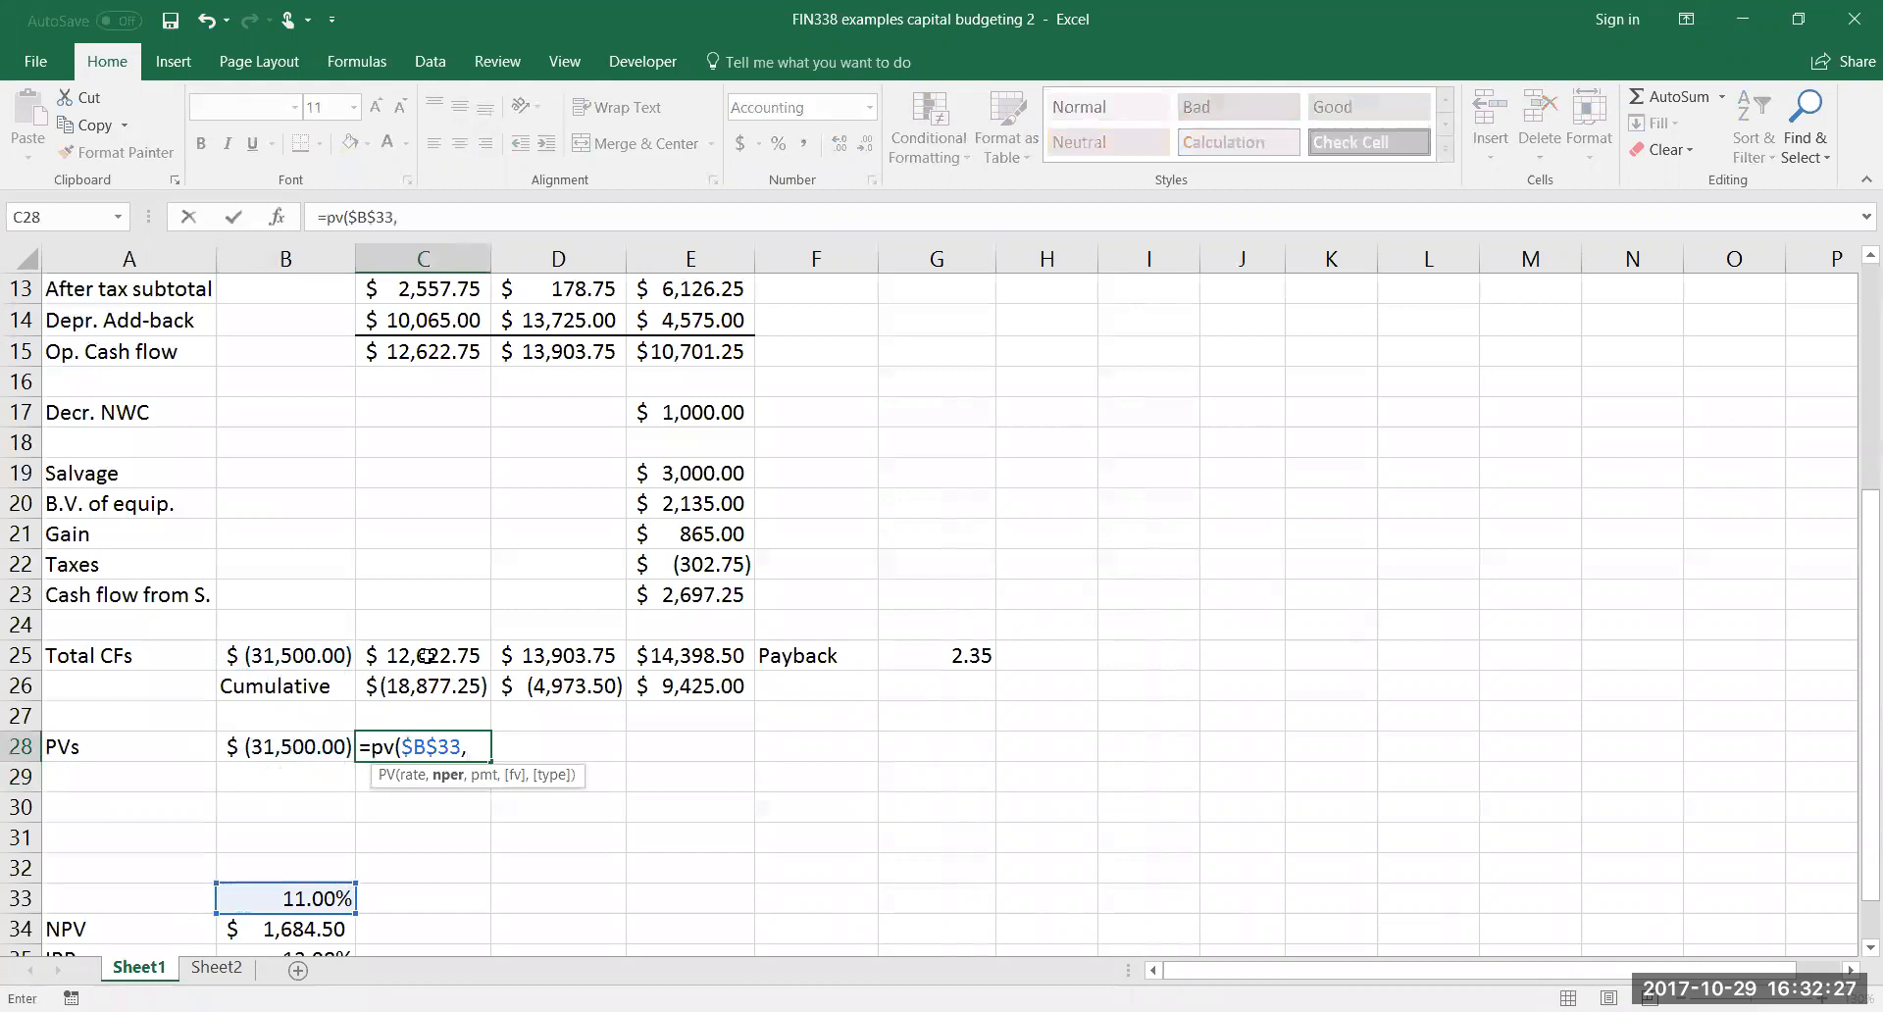
scroll(426, 656, "up", 4)
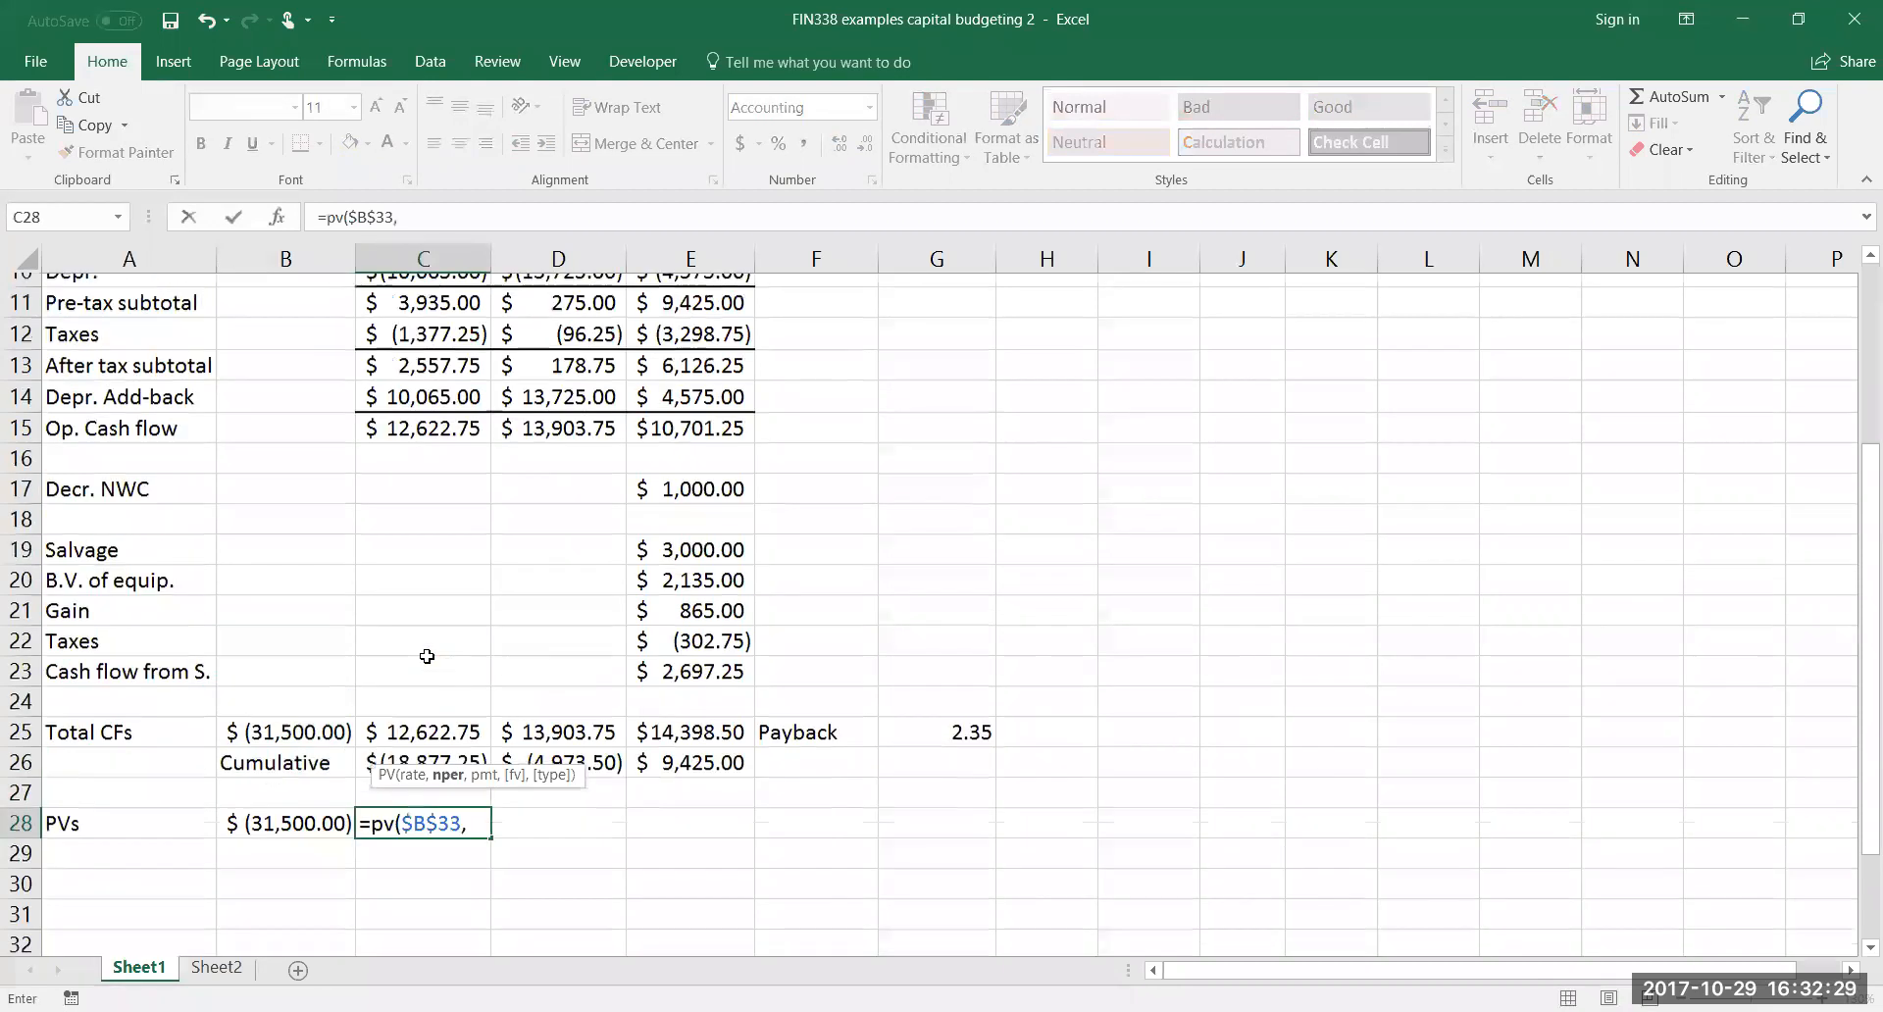
left_click(438, 531)
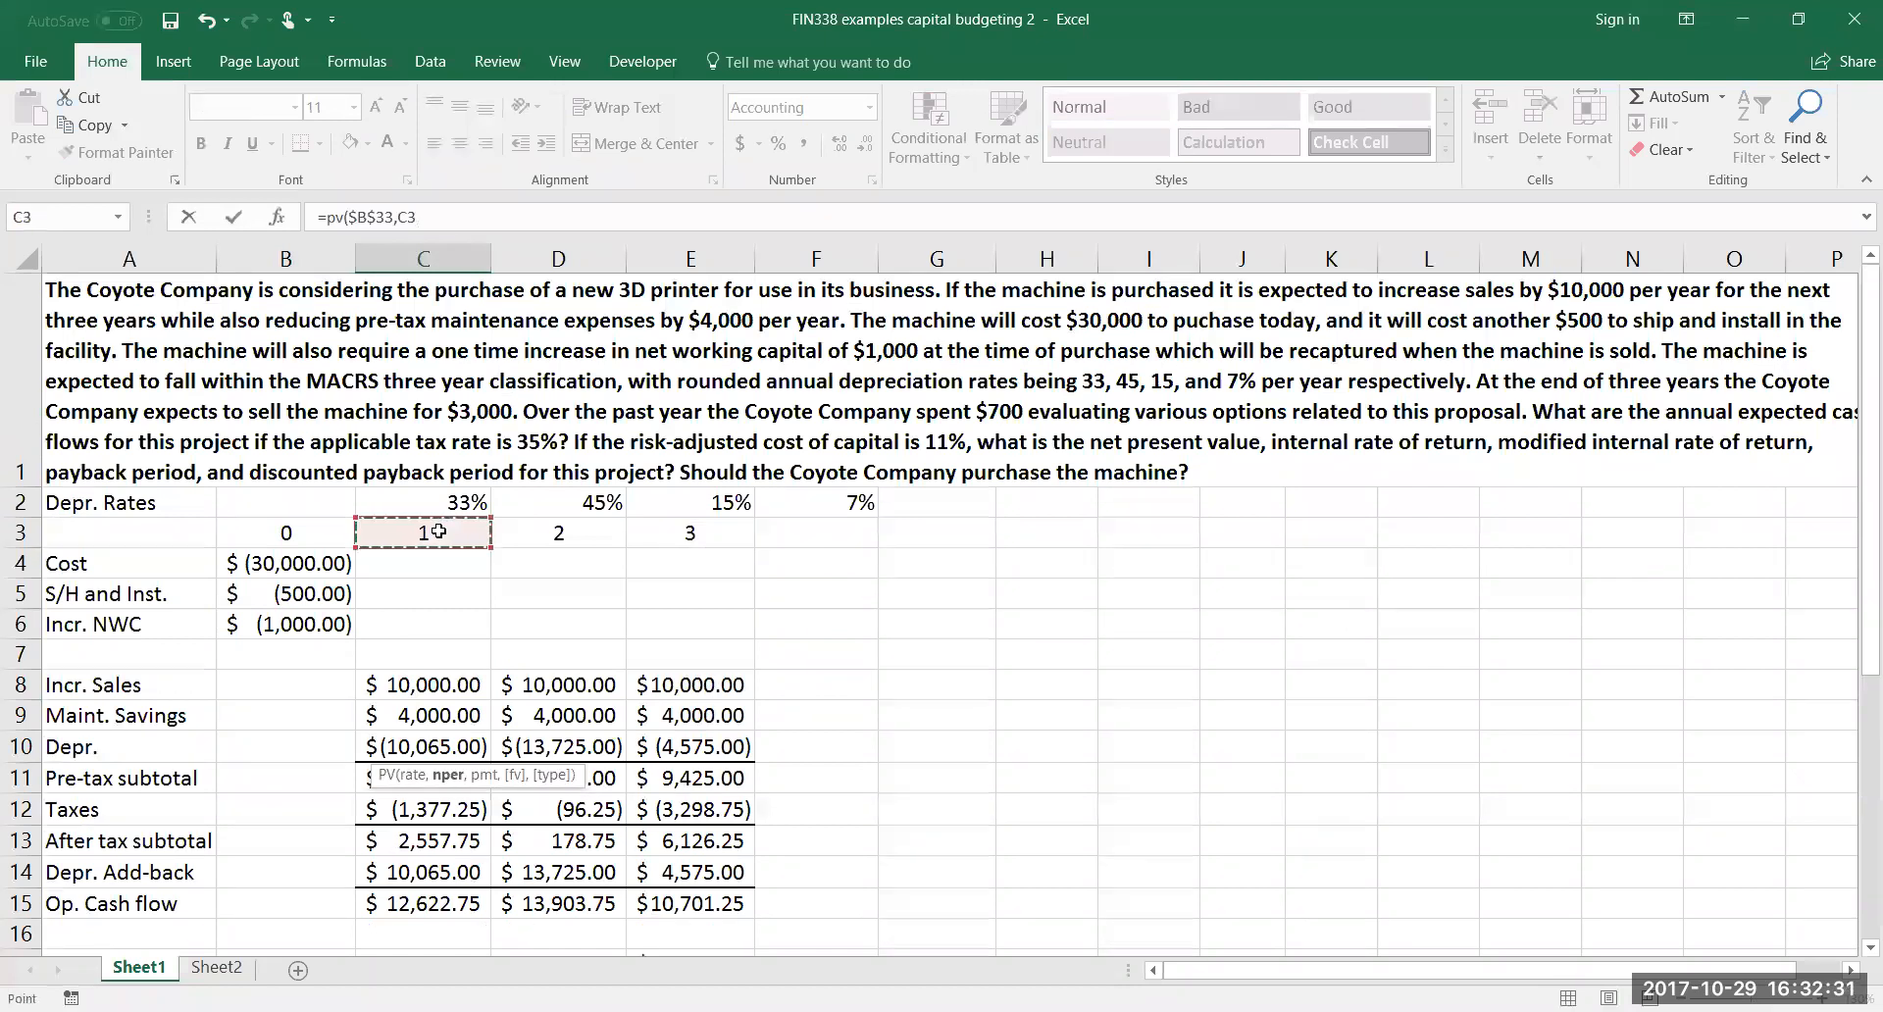
scroll(435, 542, "down", 5)
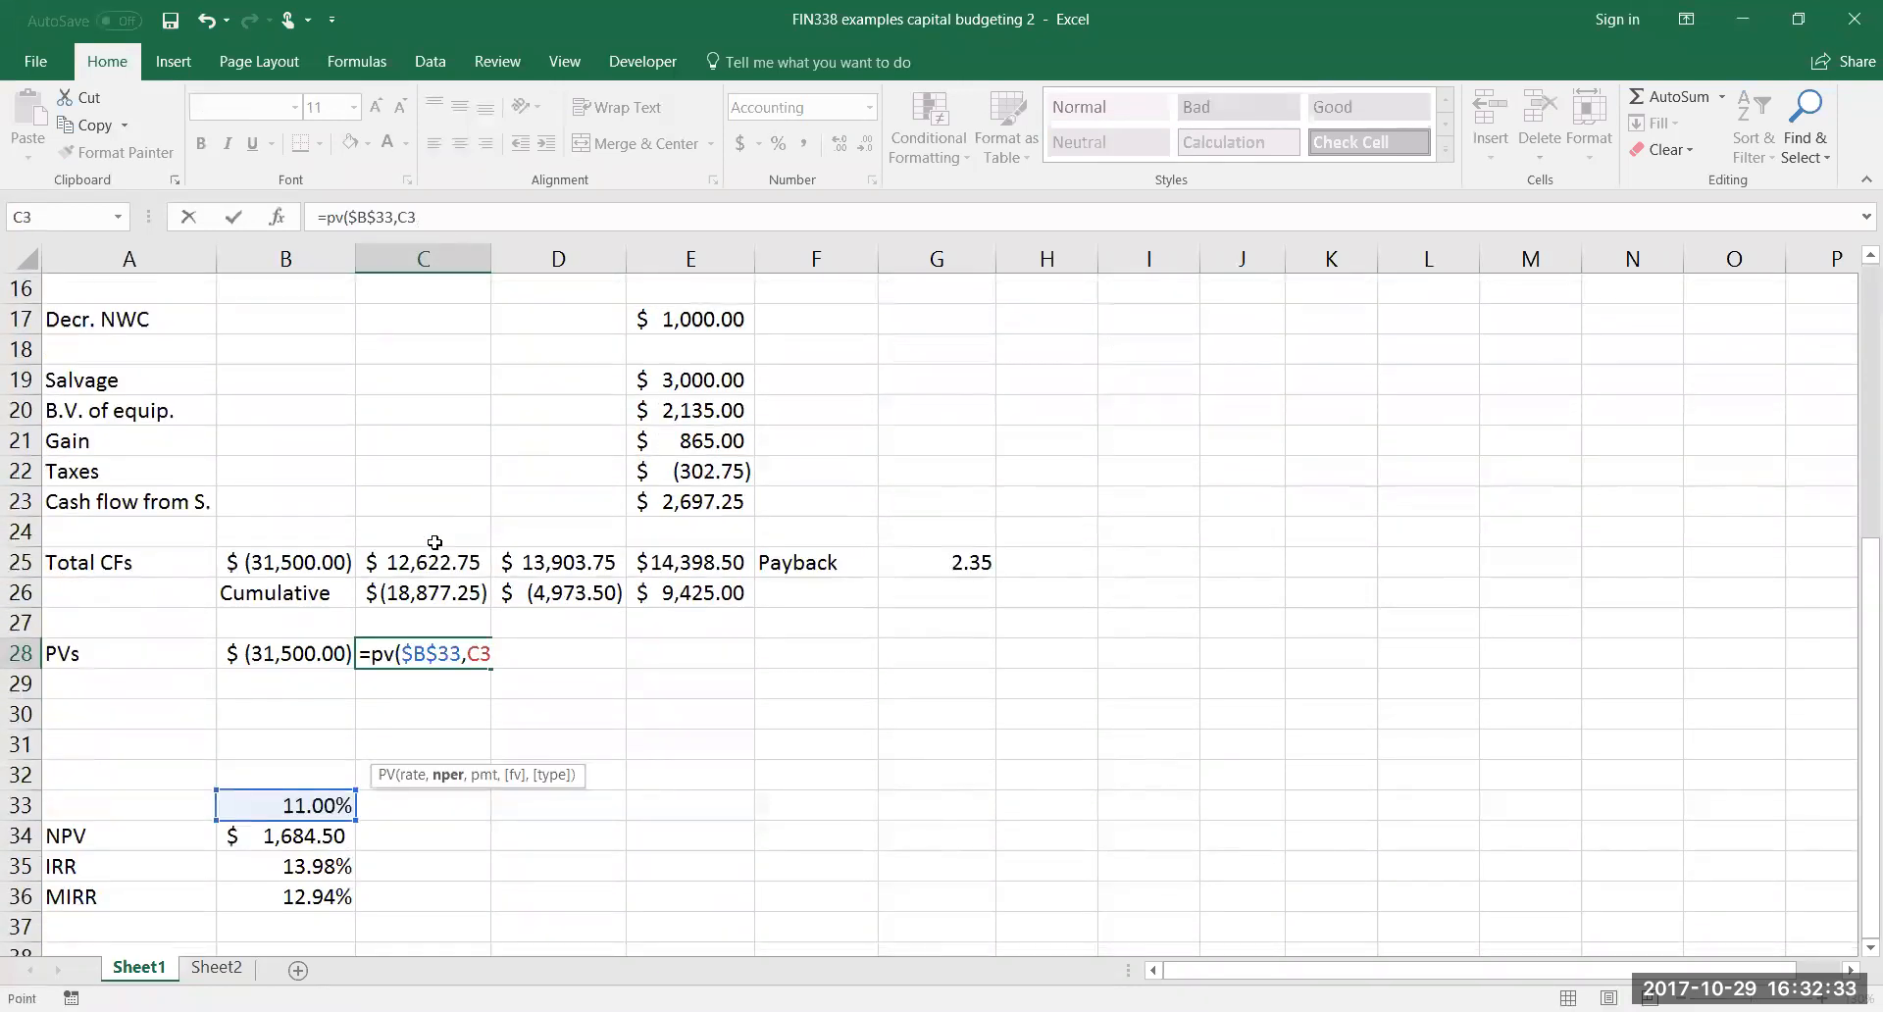
type(",")
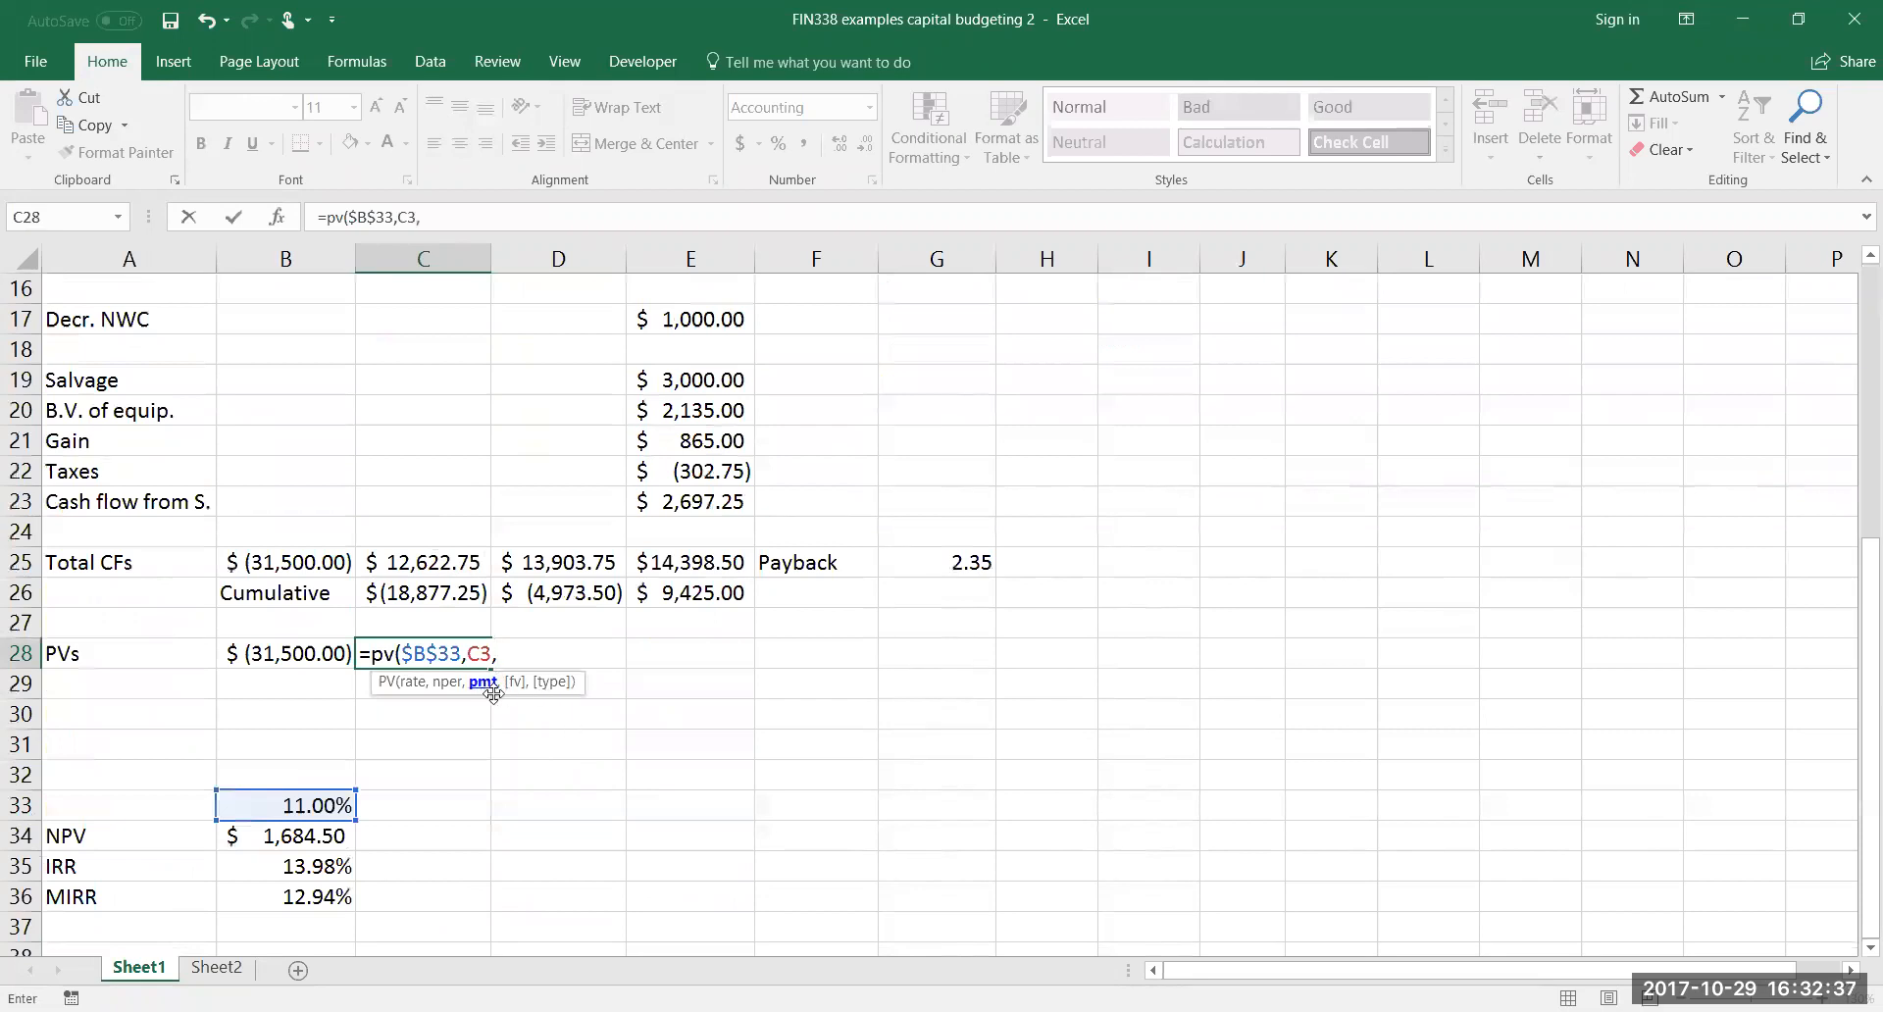
type("0,")
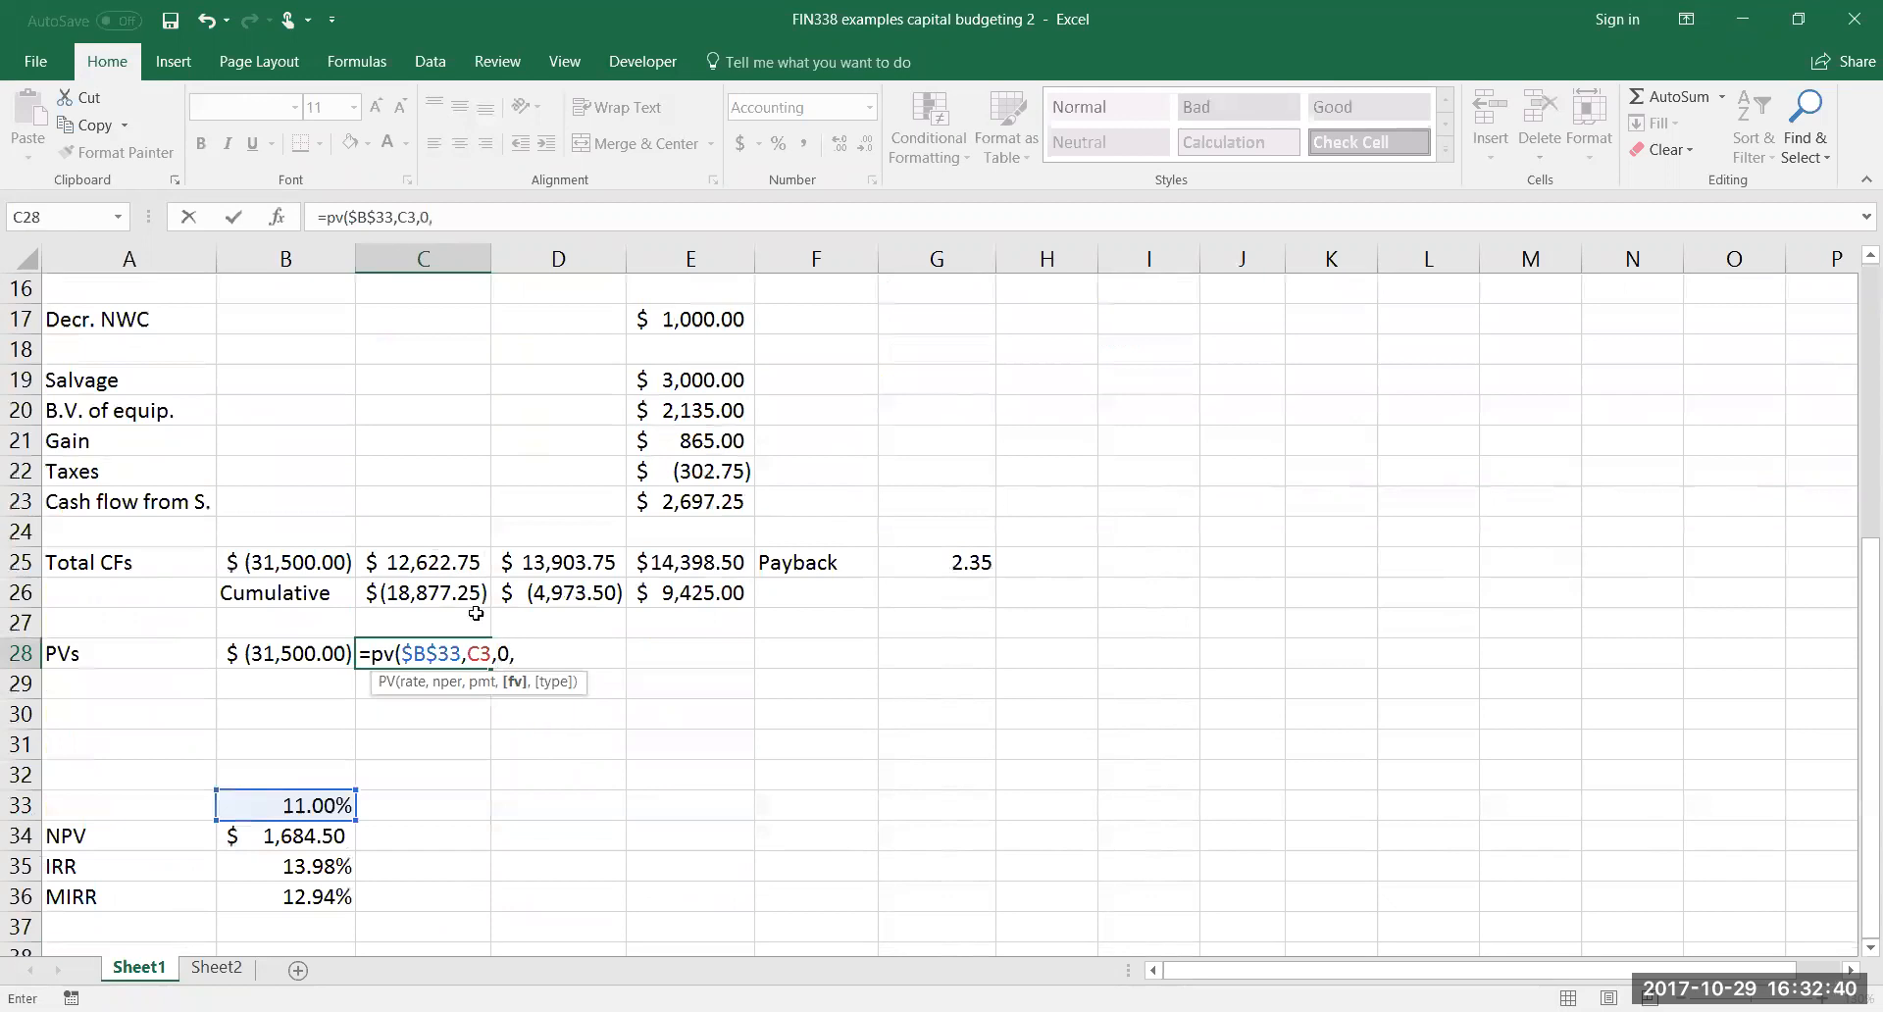
left_click(413, 556)
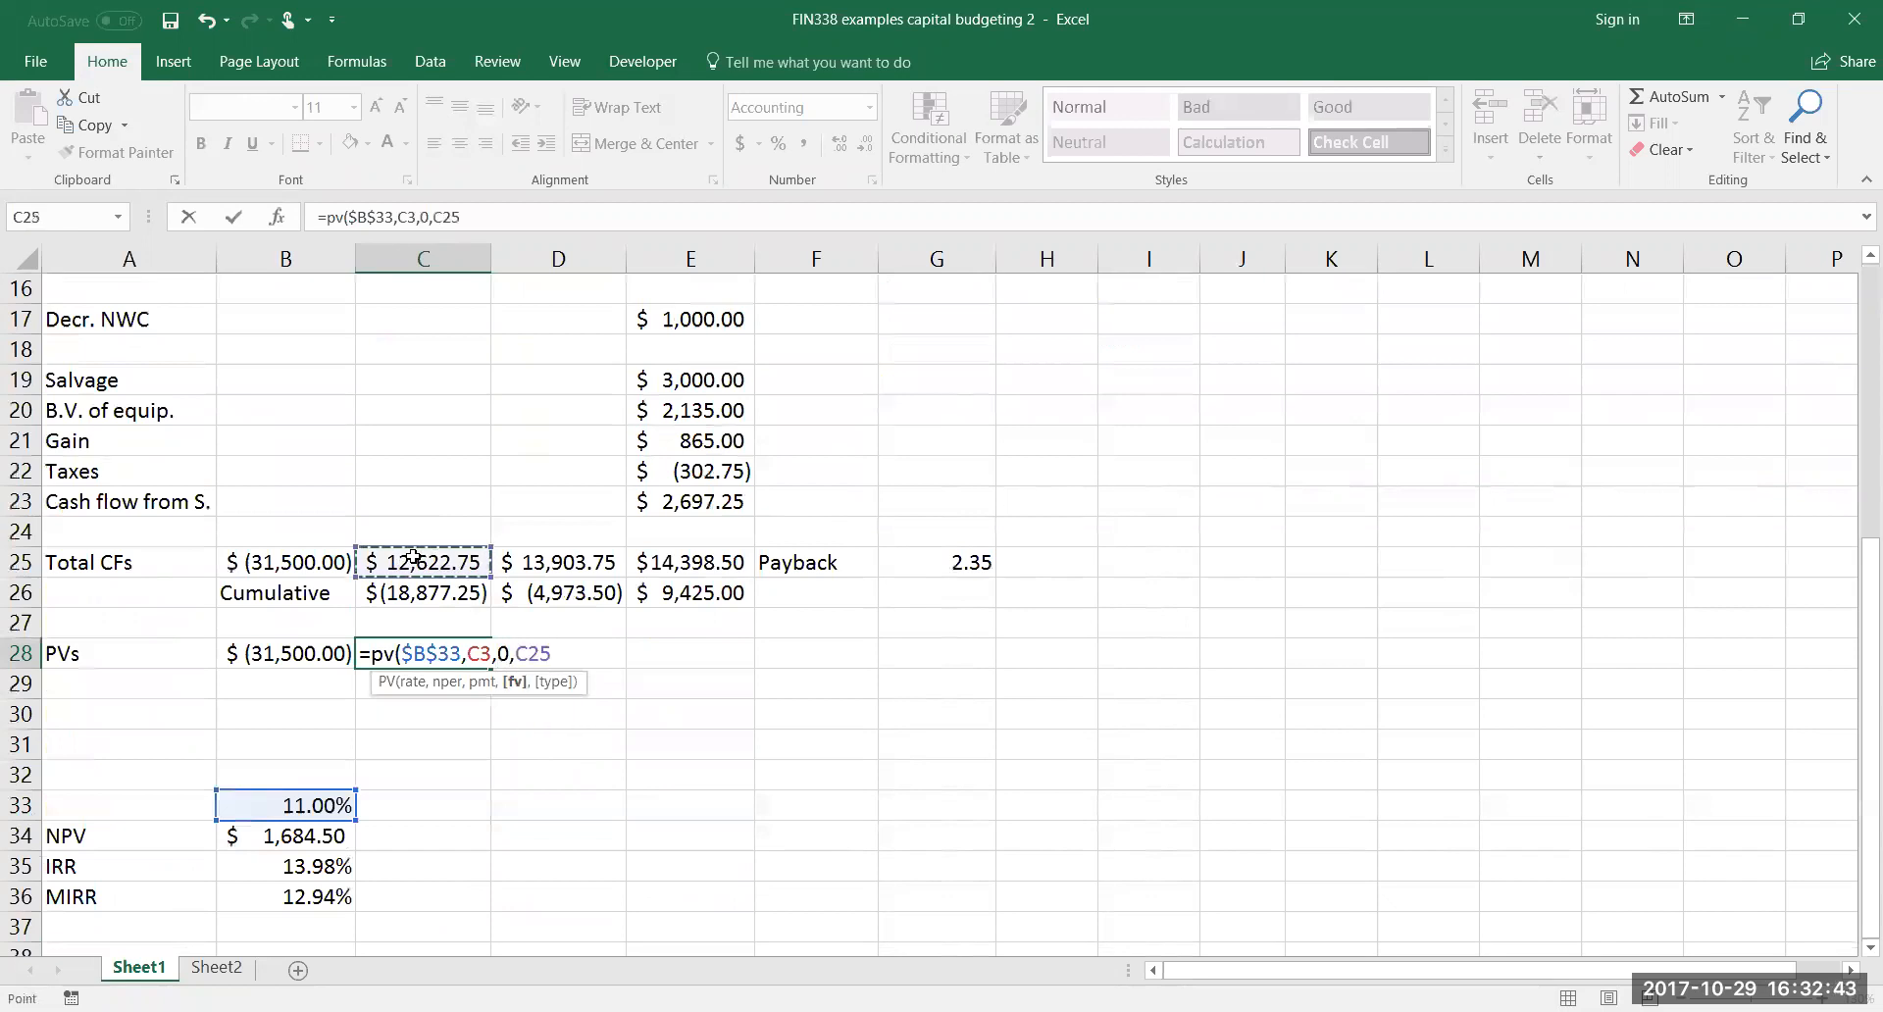
type(")")
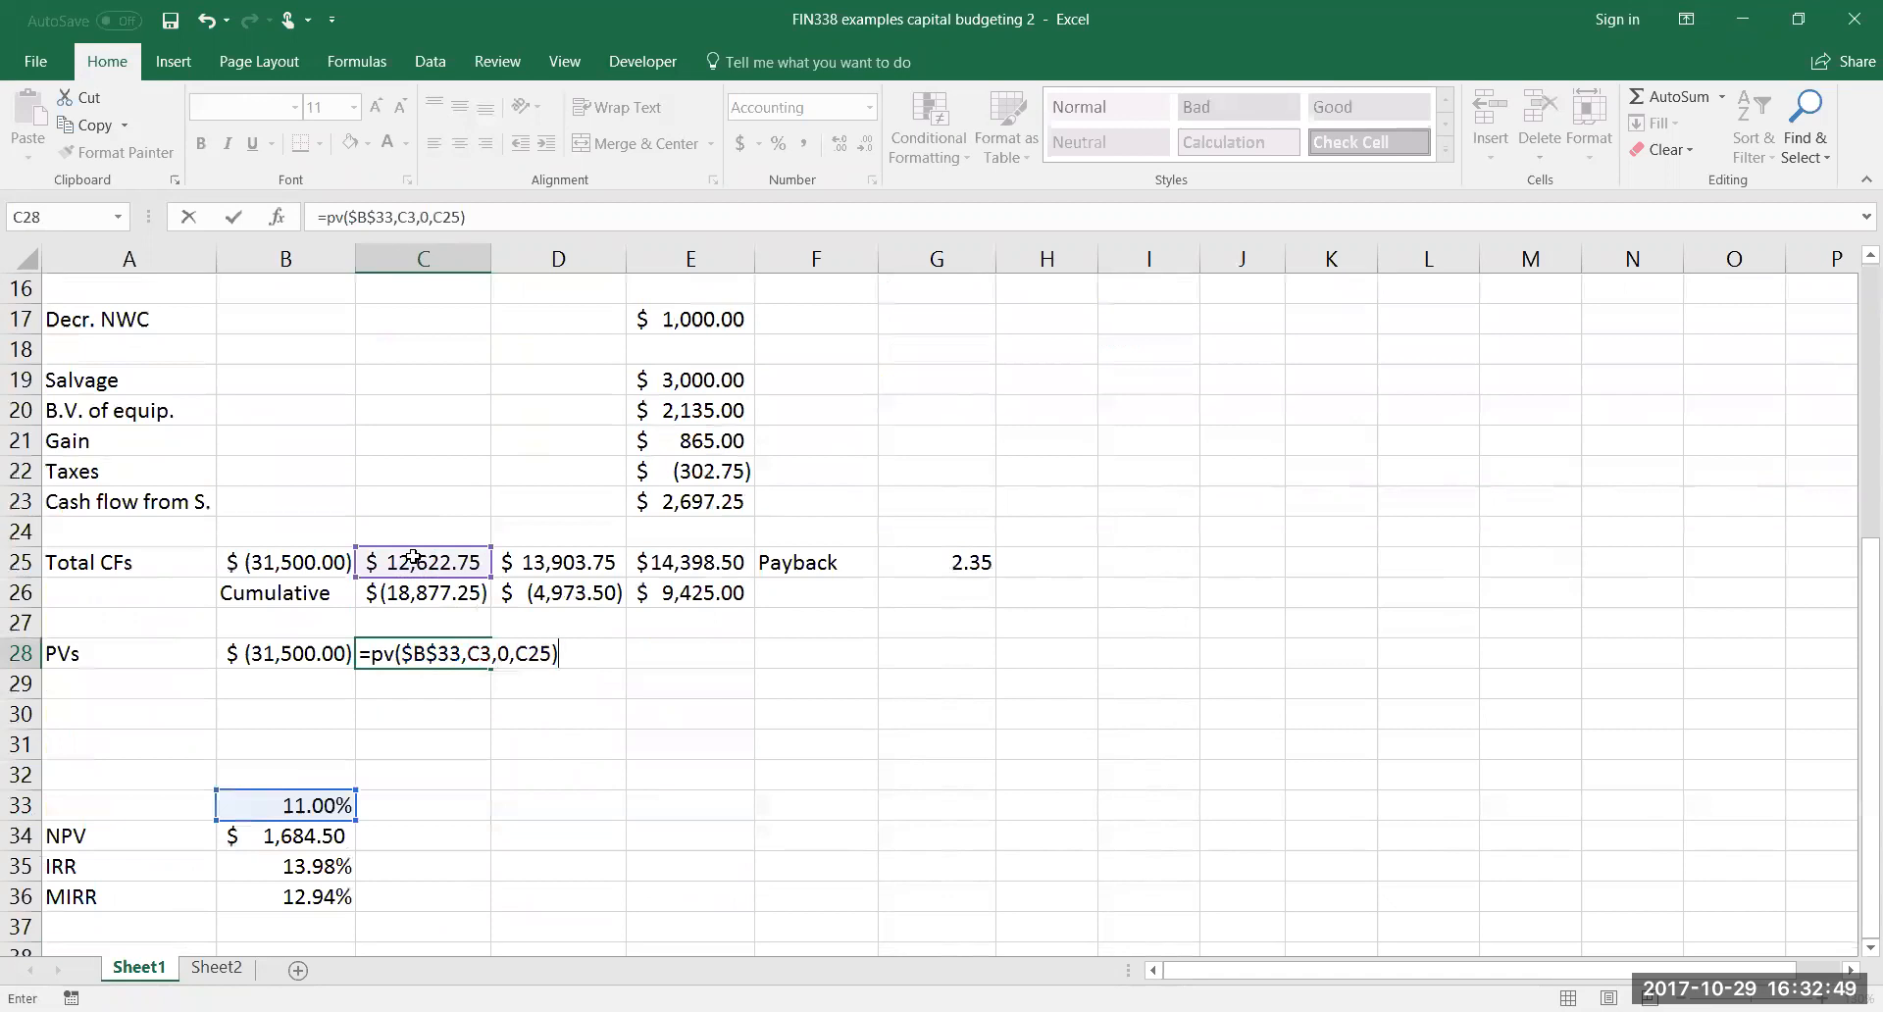
key("Return")
Reverse the sign of the year 1 present value in C28 by changing the formula to =-PV($B$33,C3,0,C25)
left_click(442, 655)
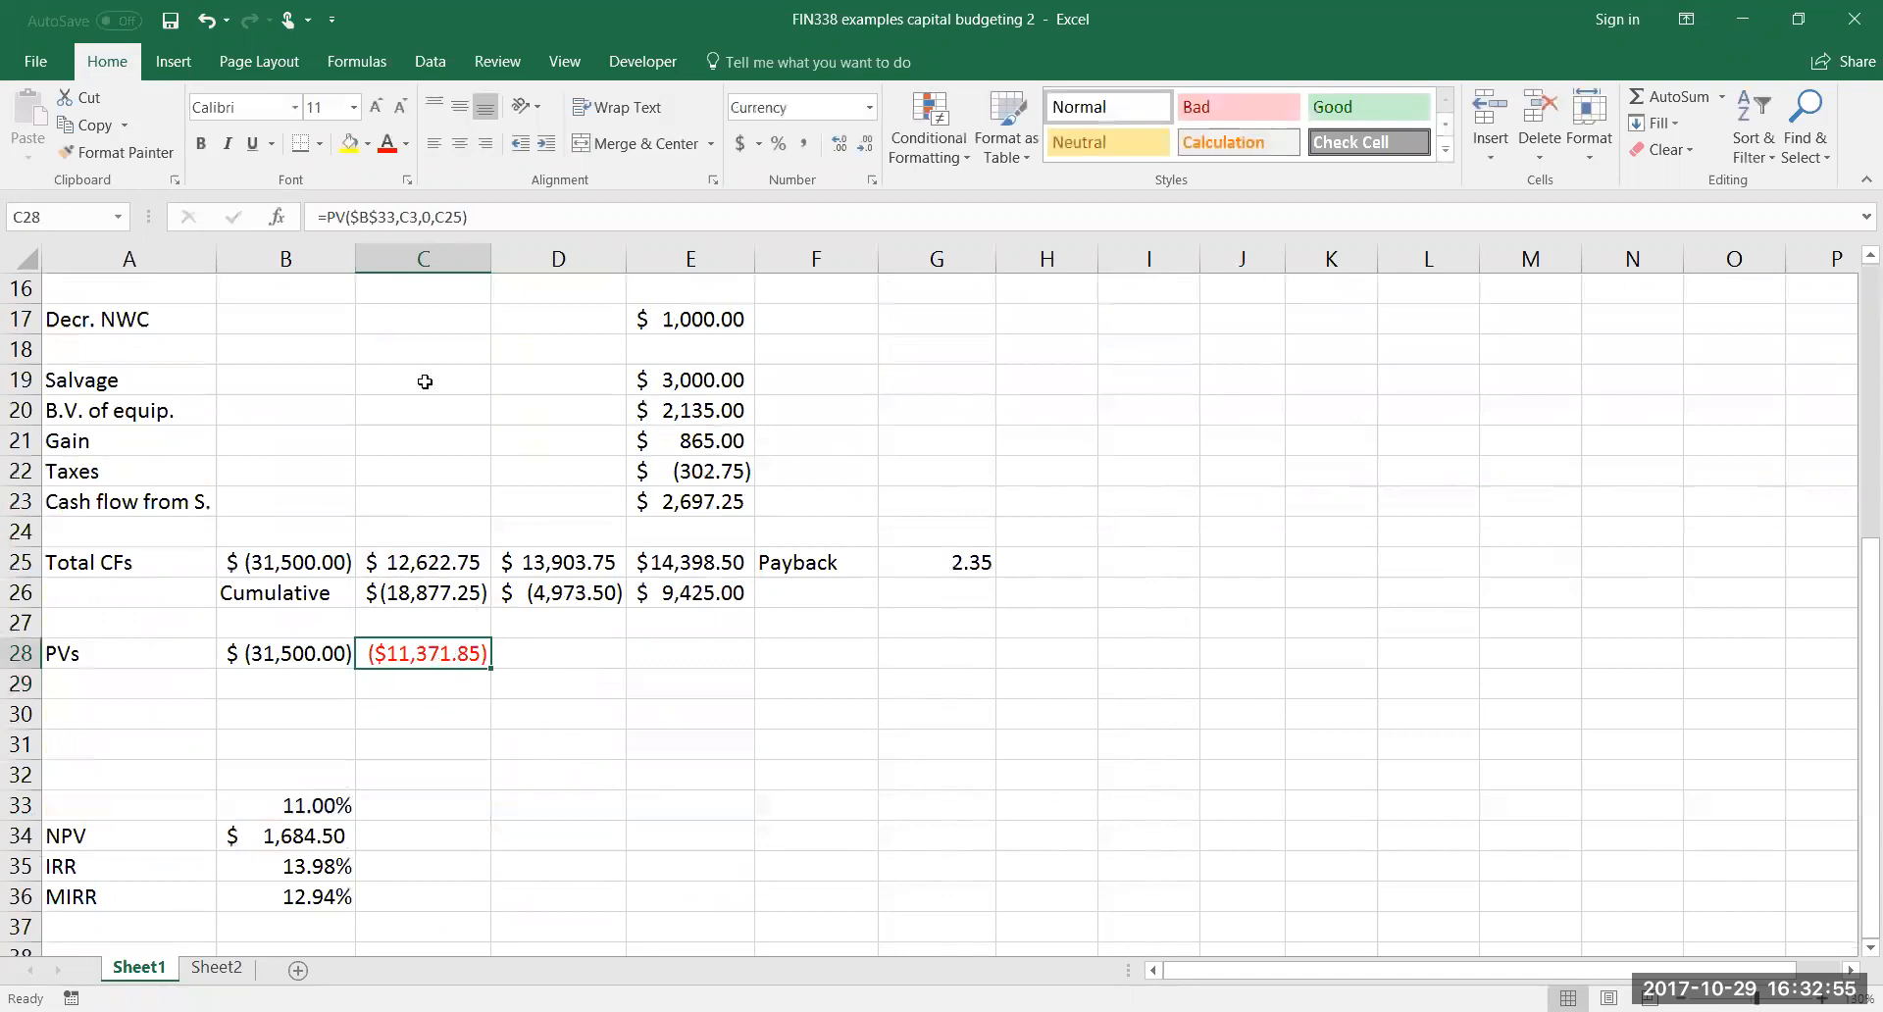
left_click(330, 210)
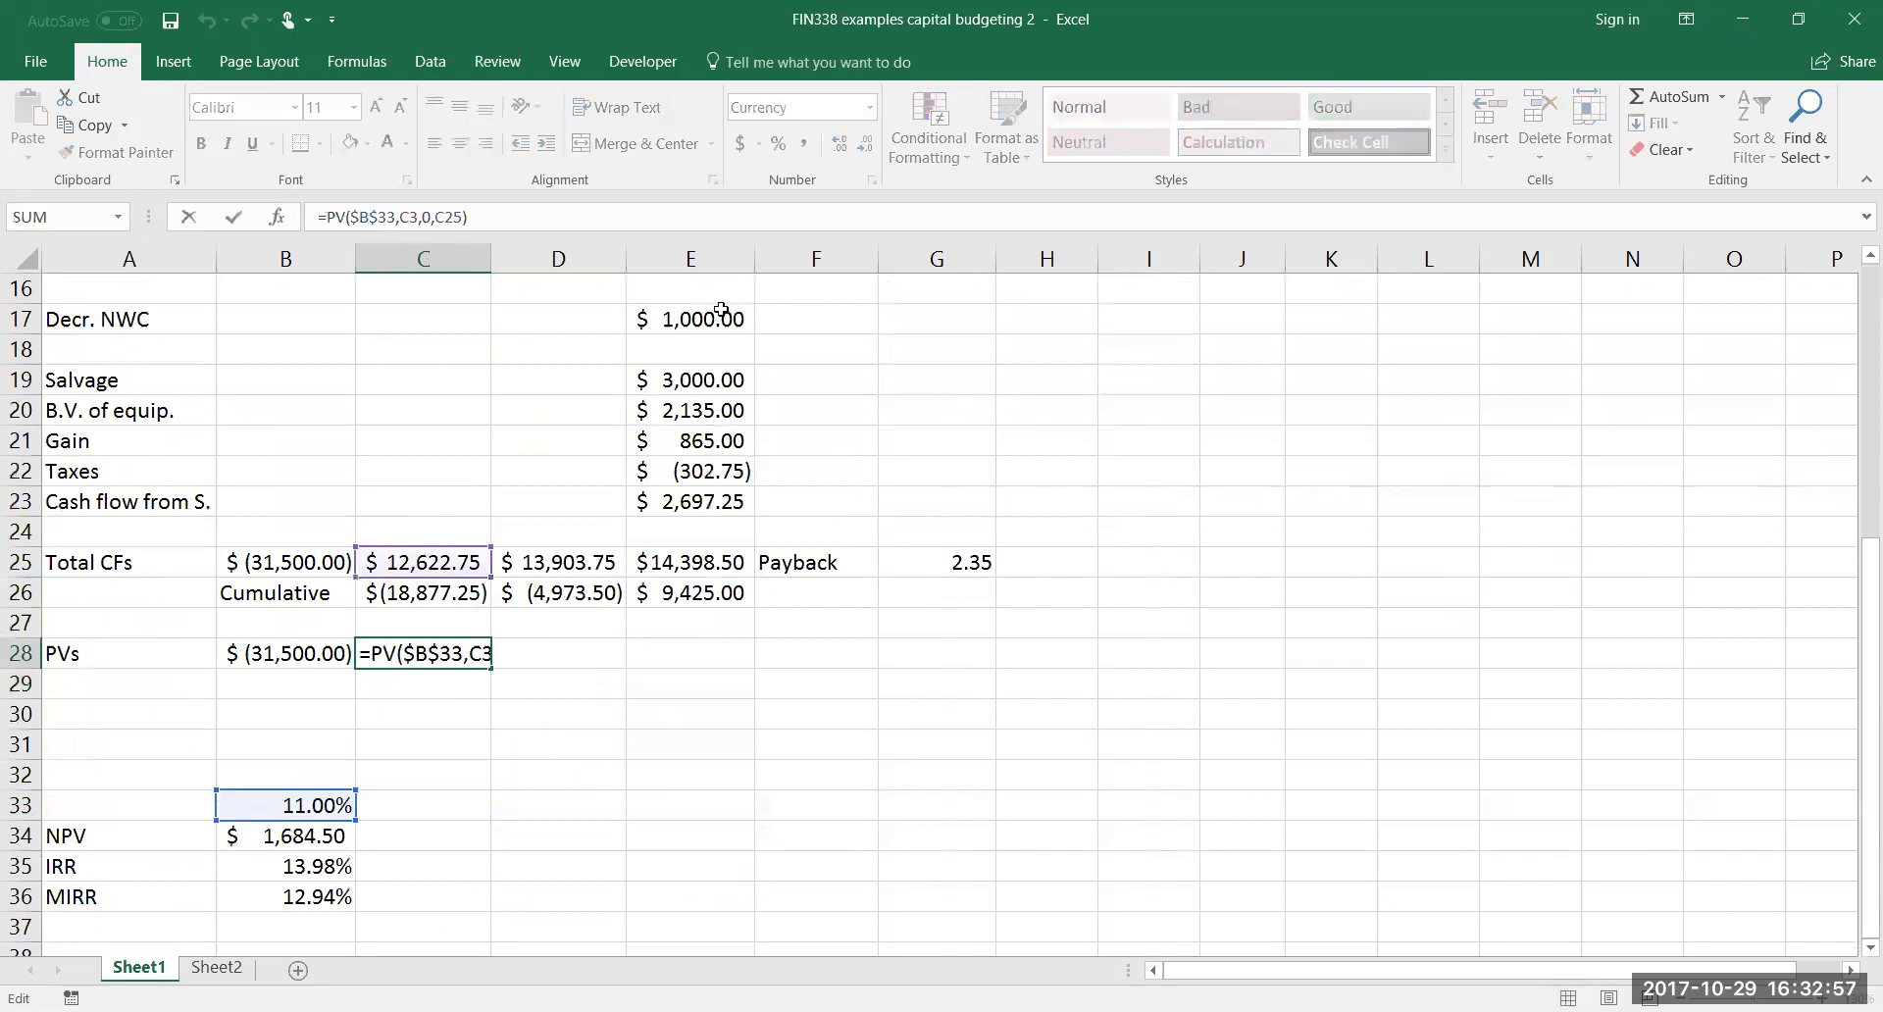
type("-")
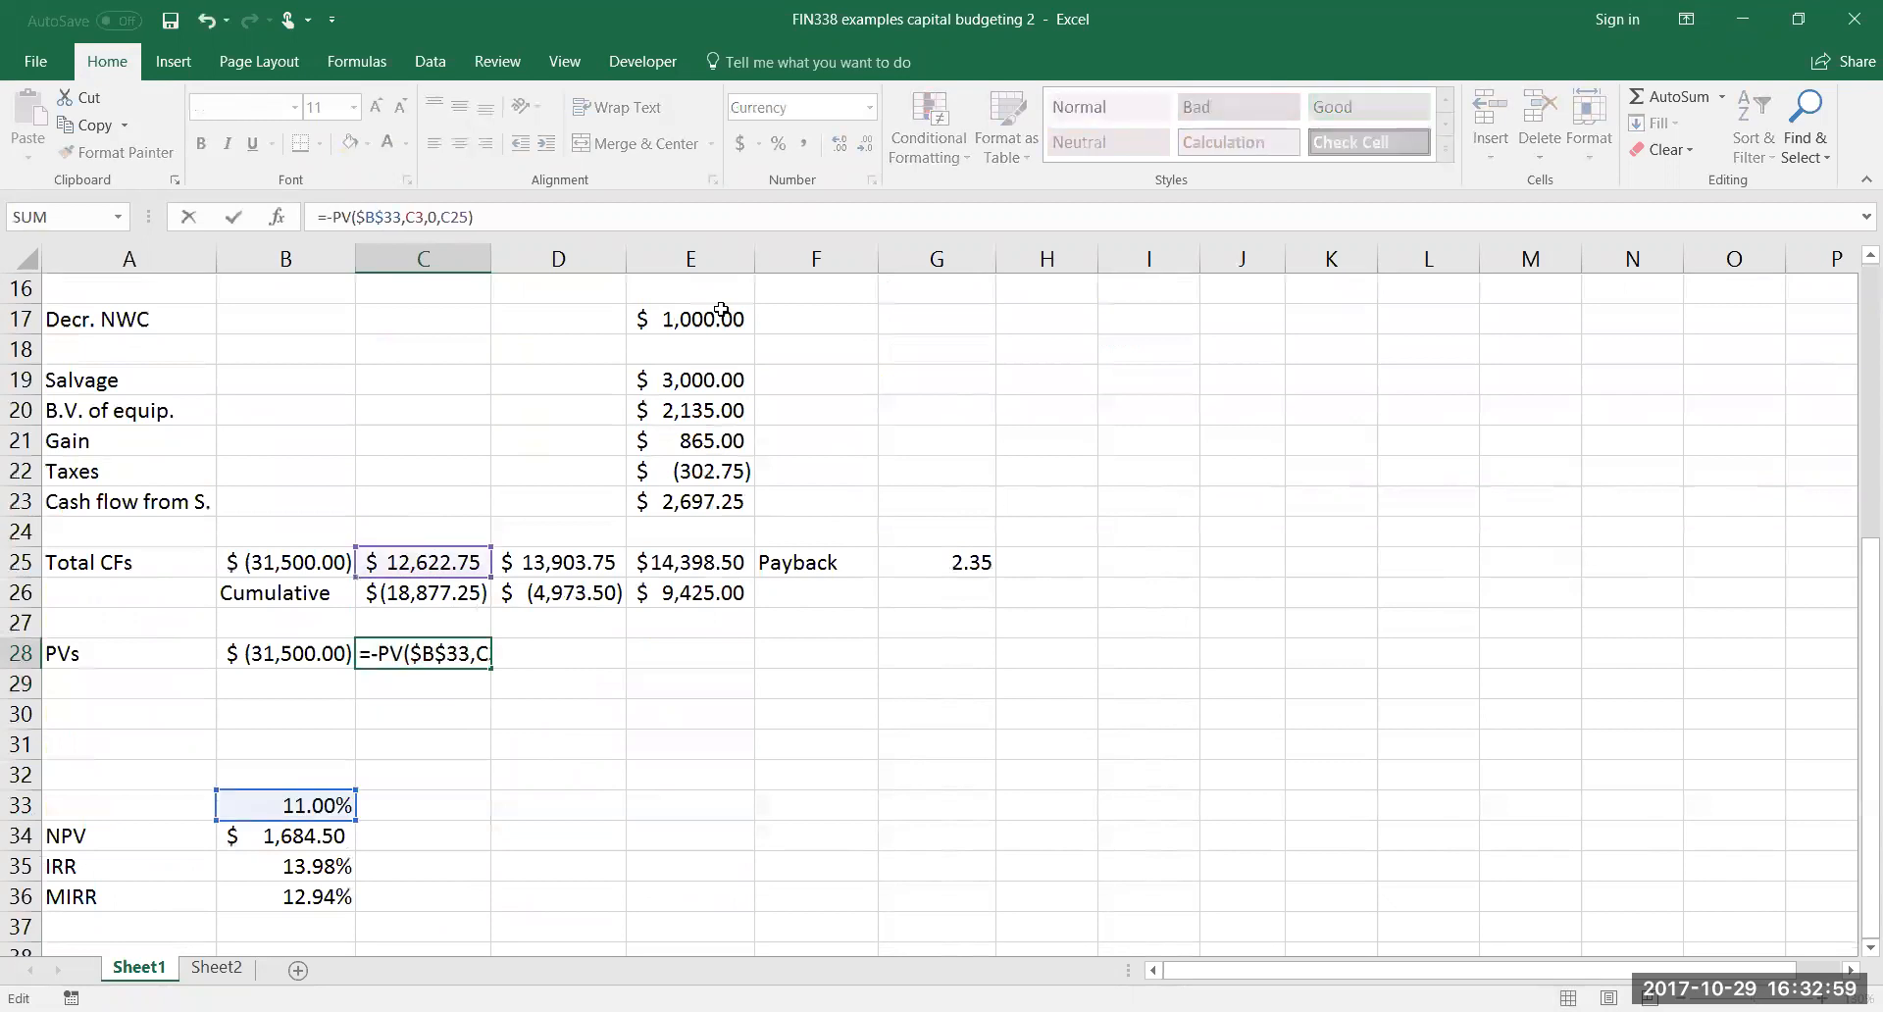
key("Return")
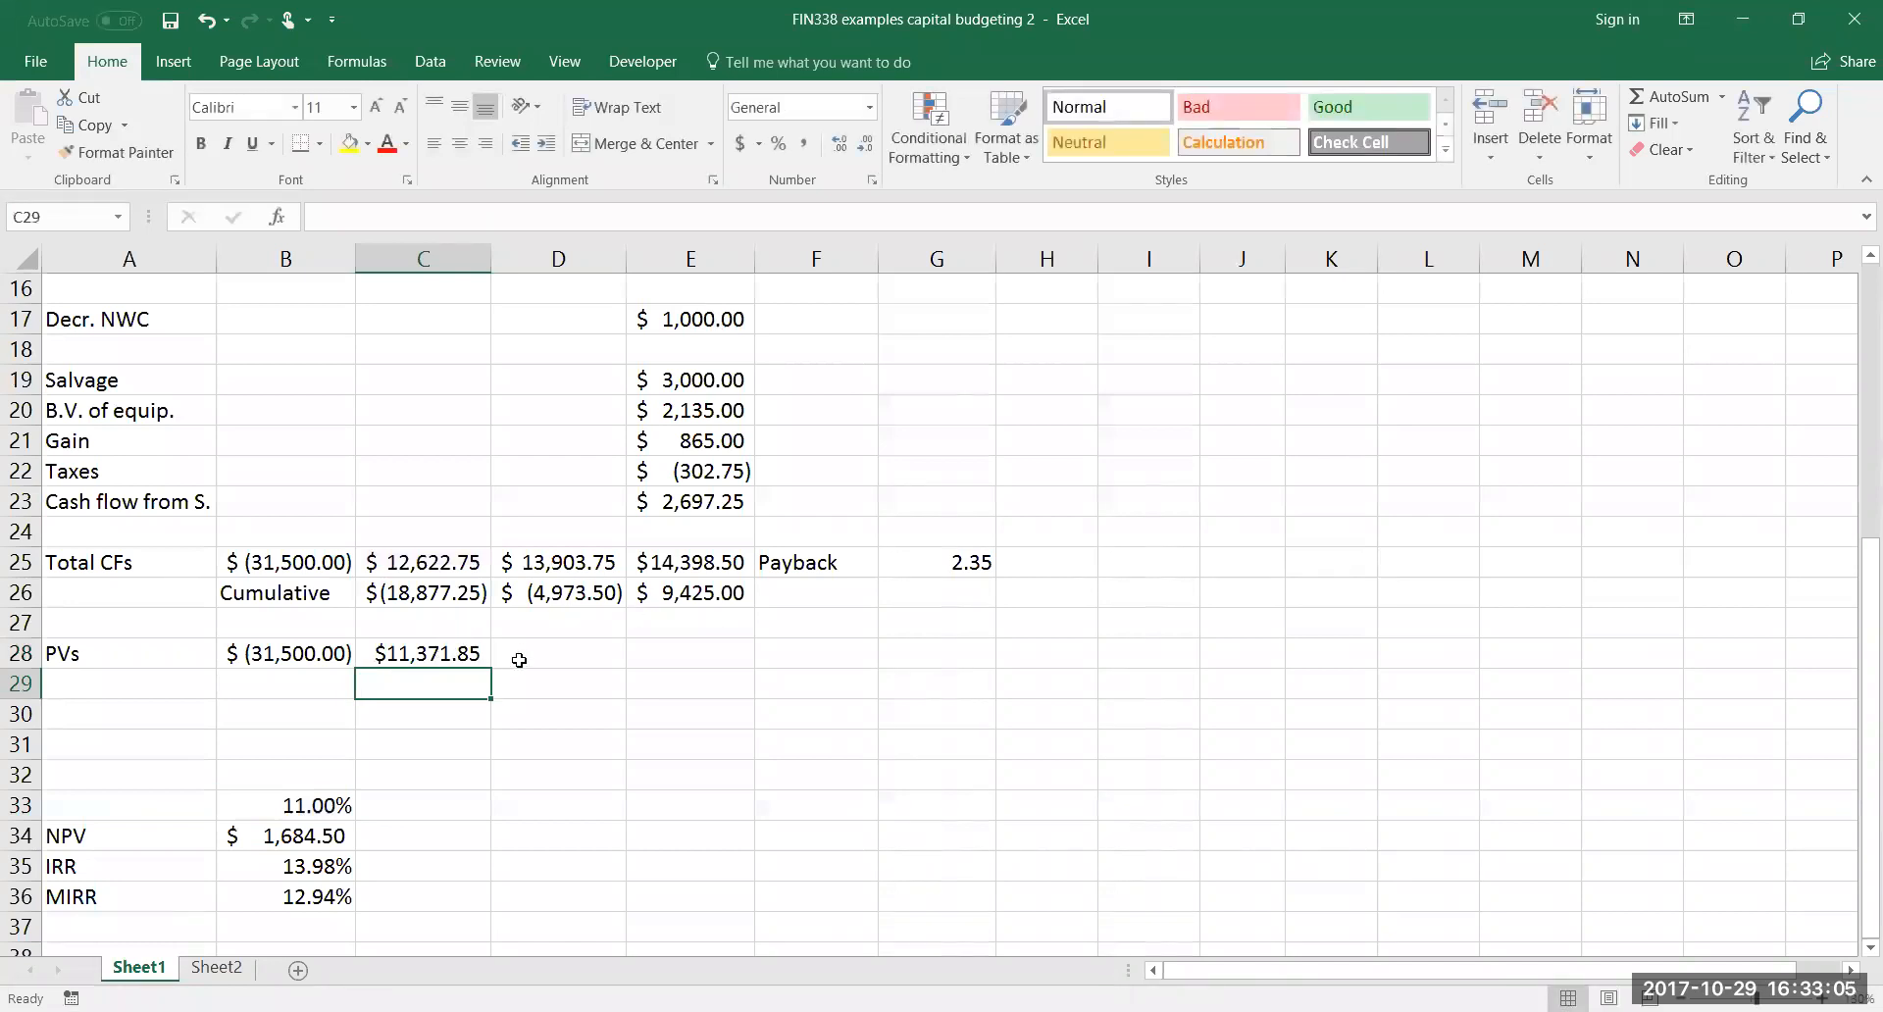
Copy the C28 present value formula across to years 2 and 3 in D28:E28
left_click(440, 653)
double_click(439, 653)
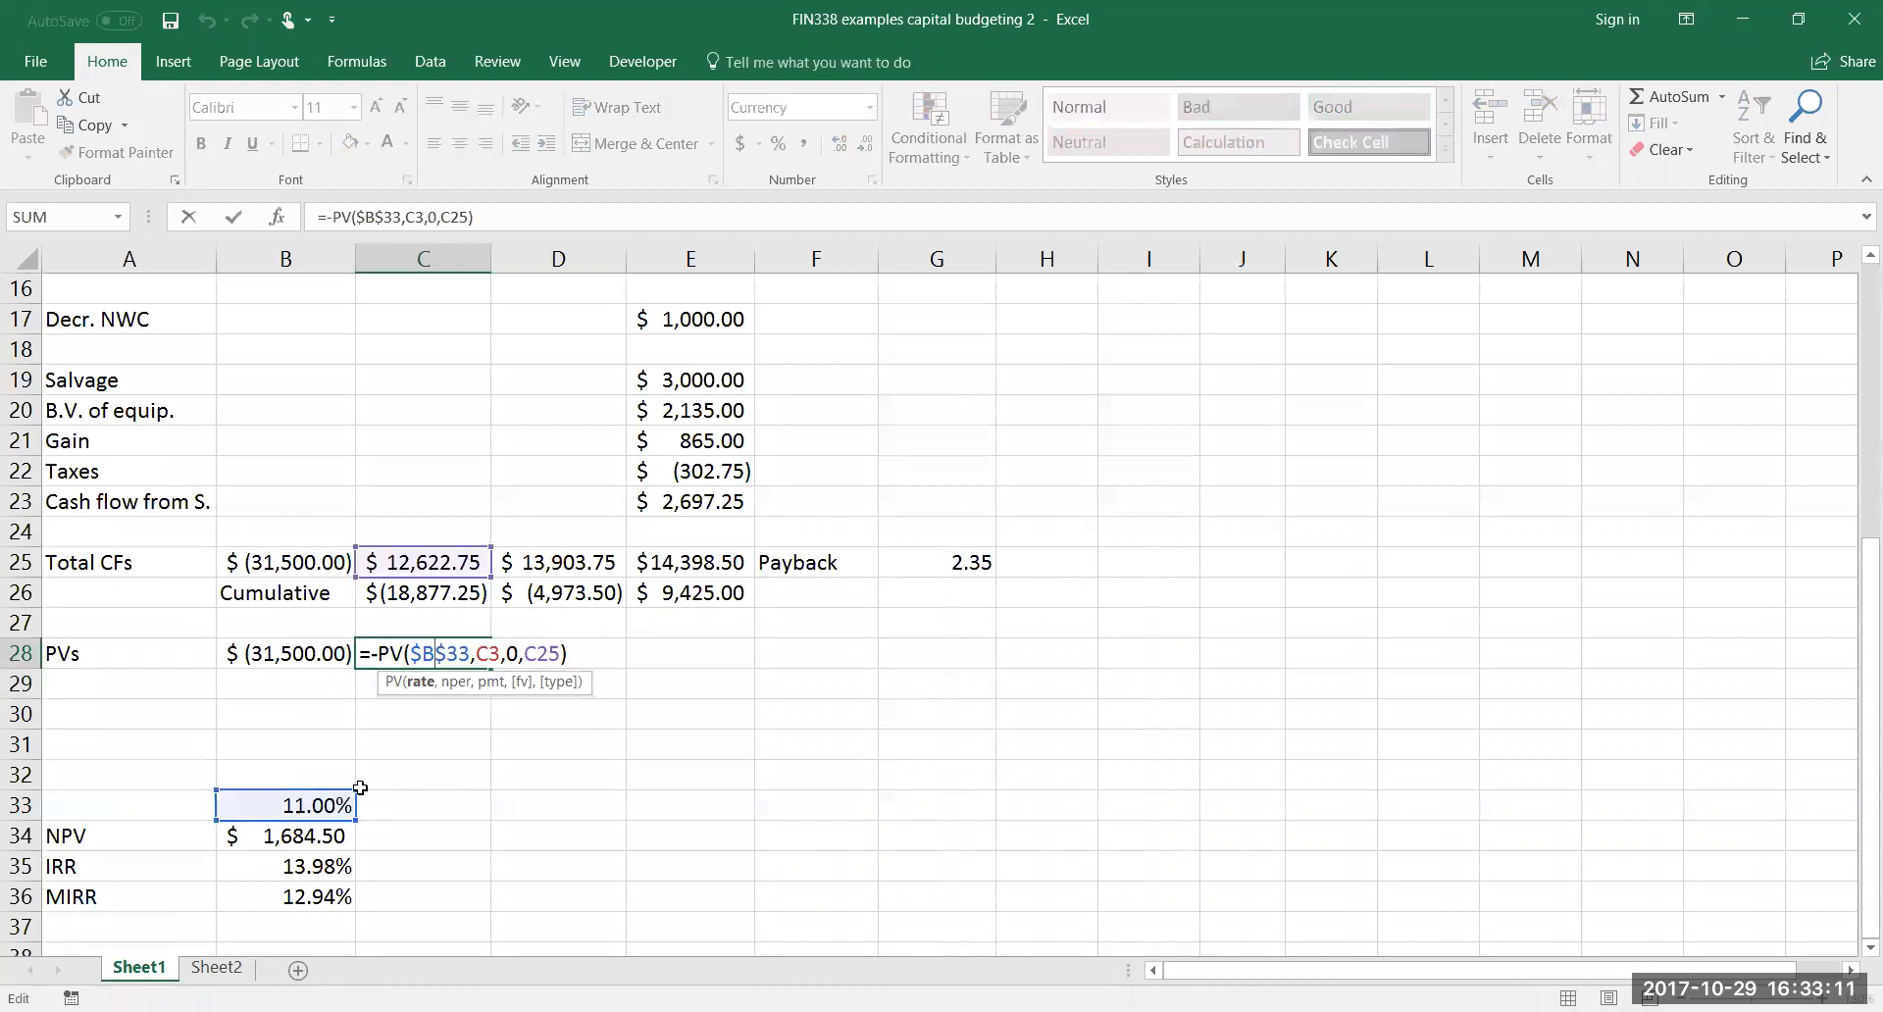
key("Escape")
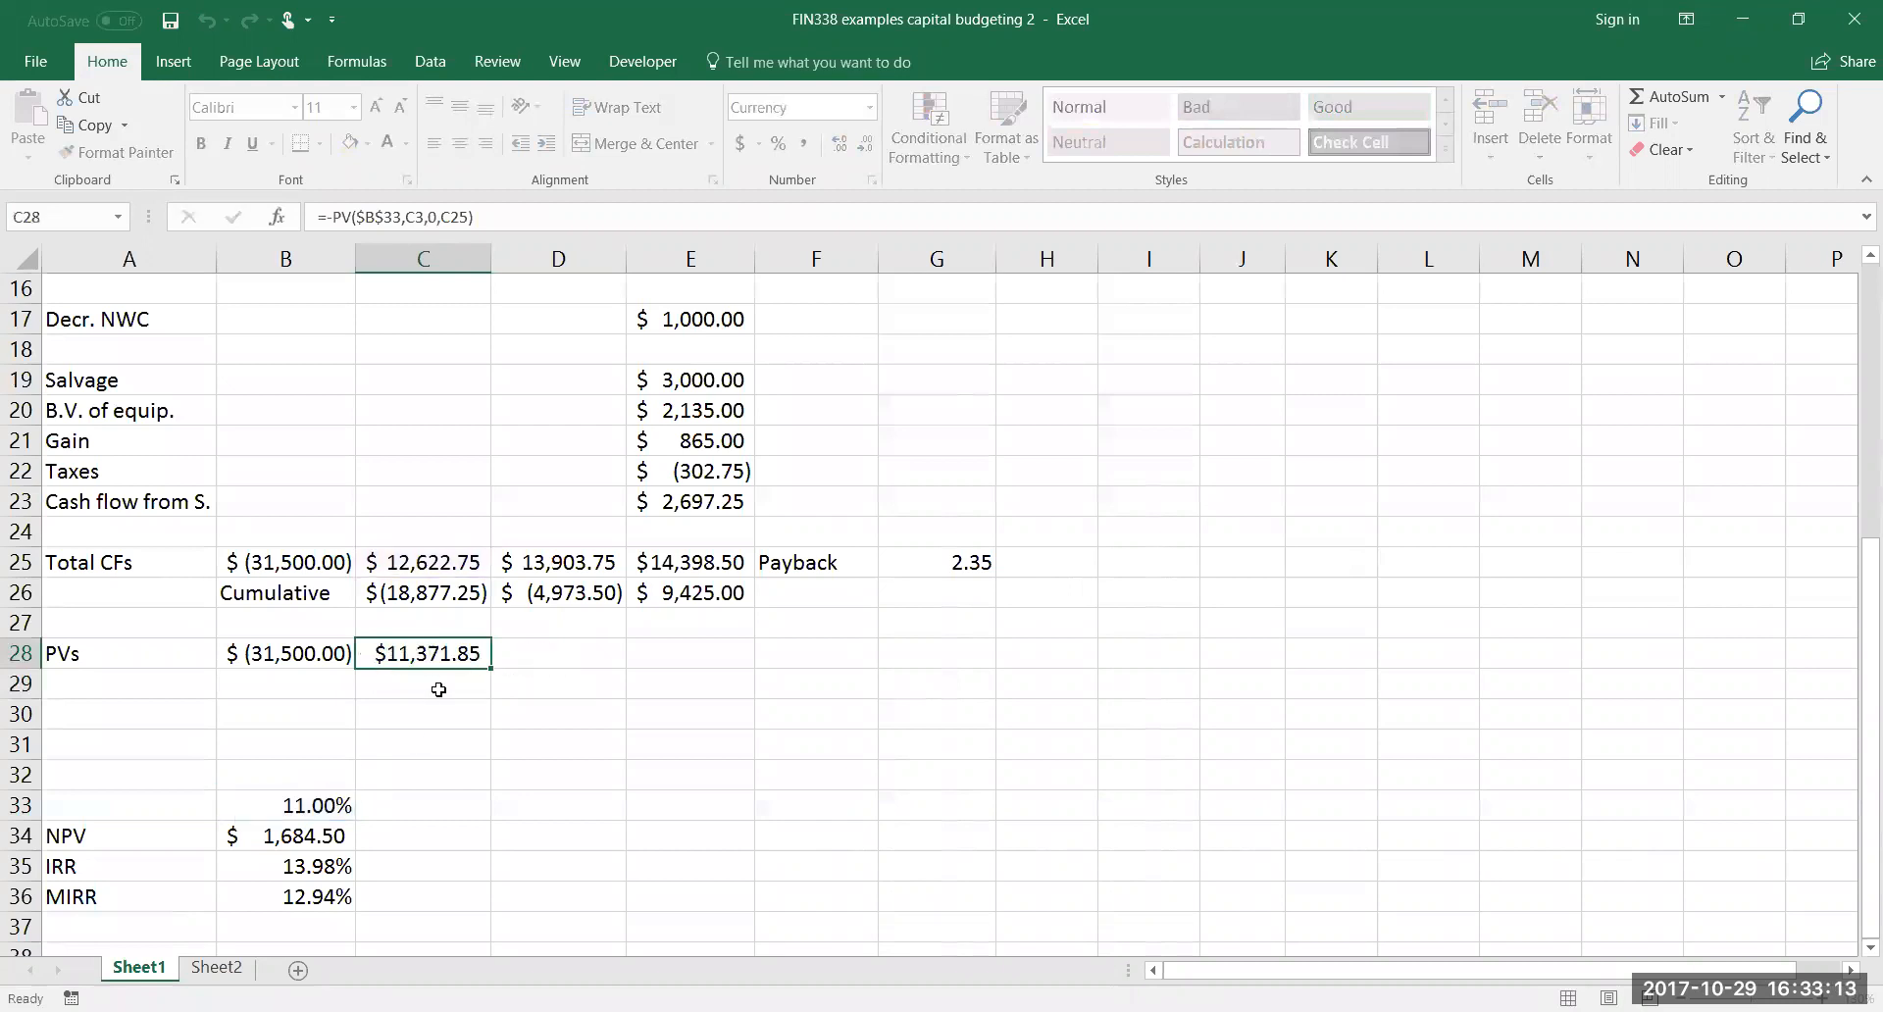
left_click_drag(490, 667, 760, 673)
Examine the rate, period and future value references in the year 2 present value formula in D28
left_click(574, 651)
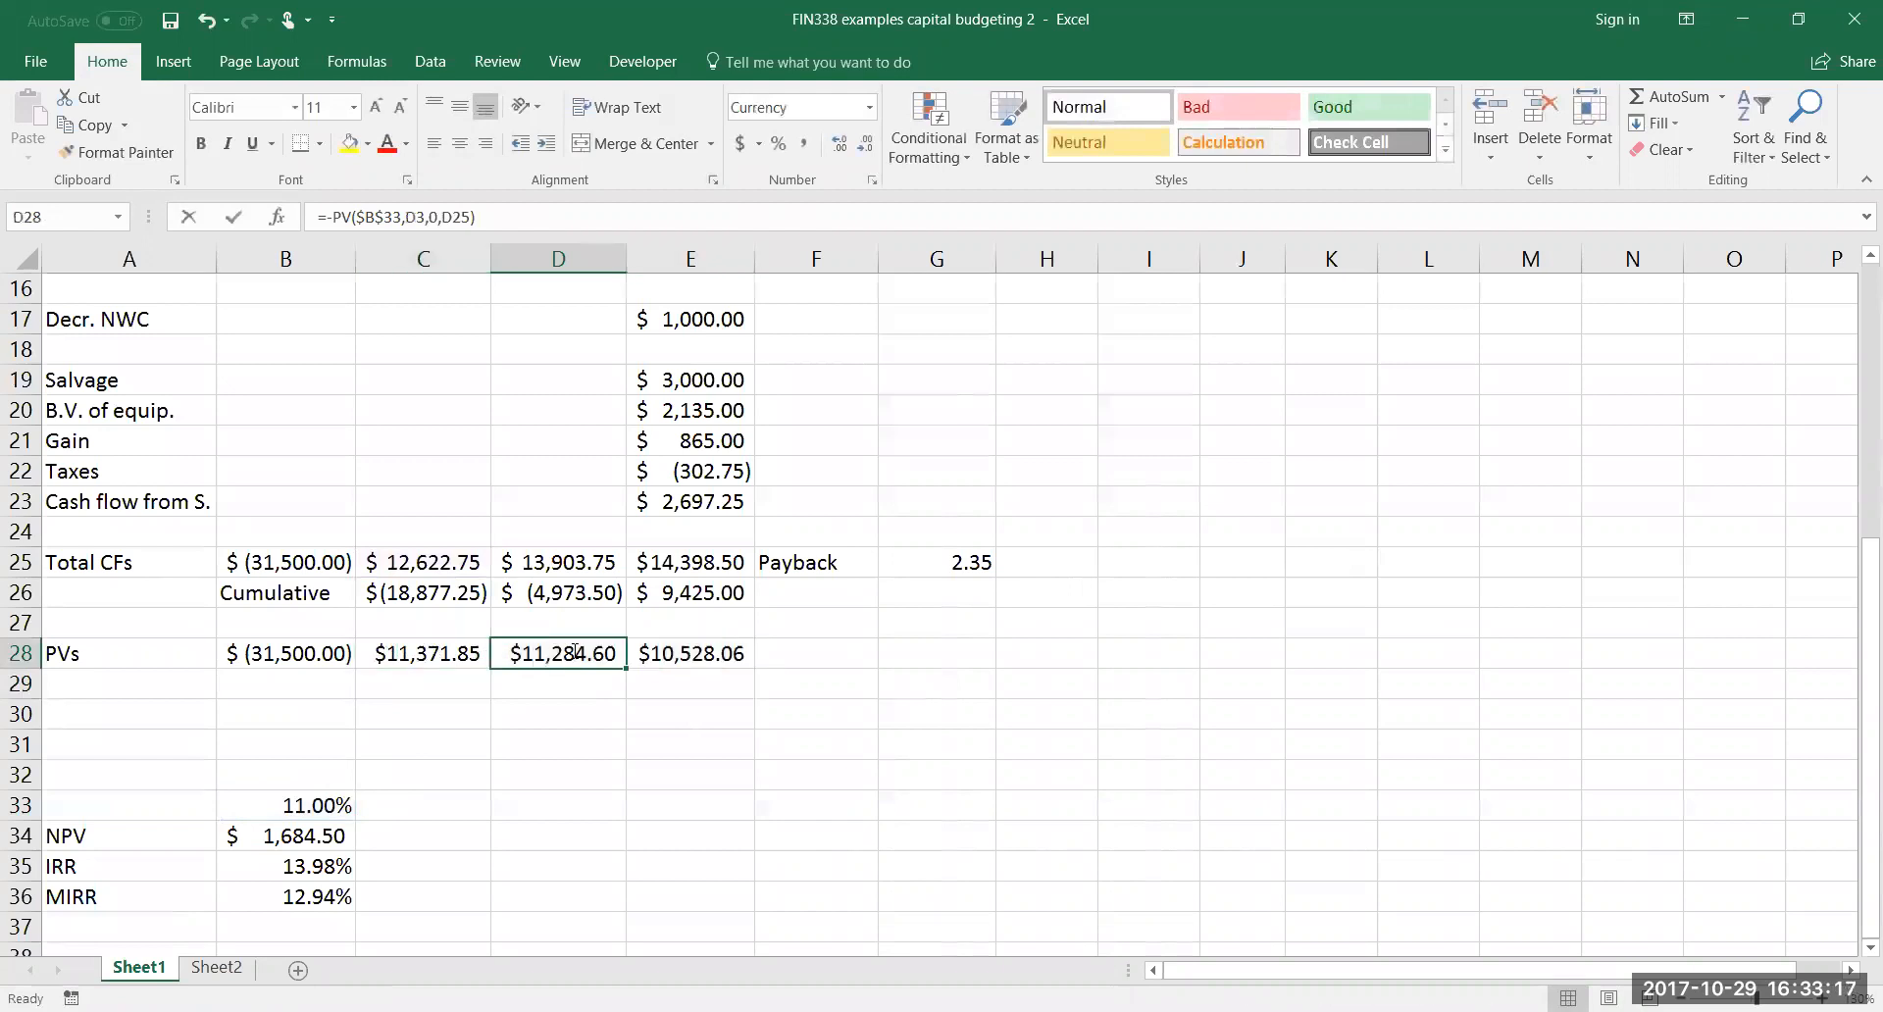
double_click(573, 653)
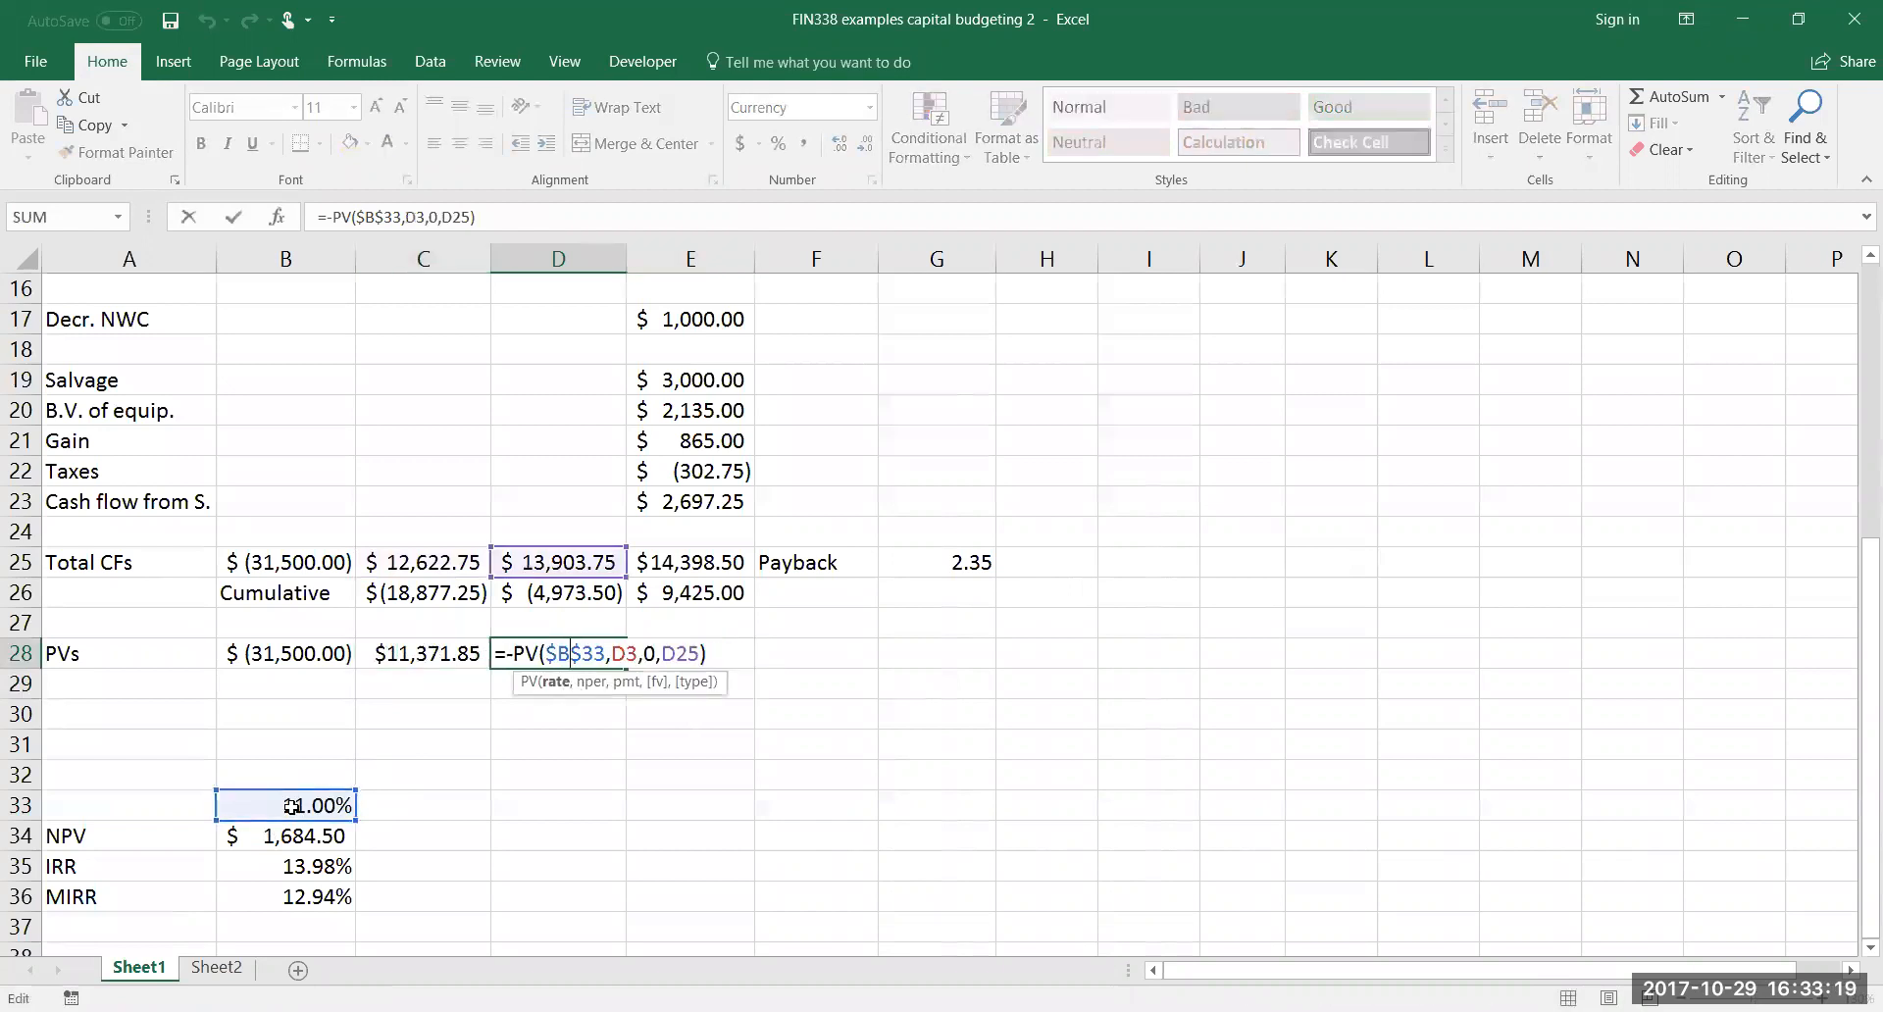
scroll(890, 654, "up", 2)
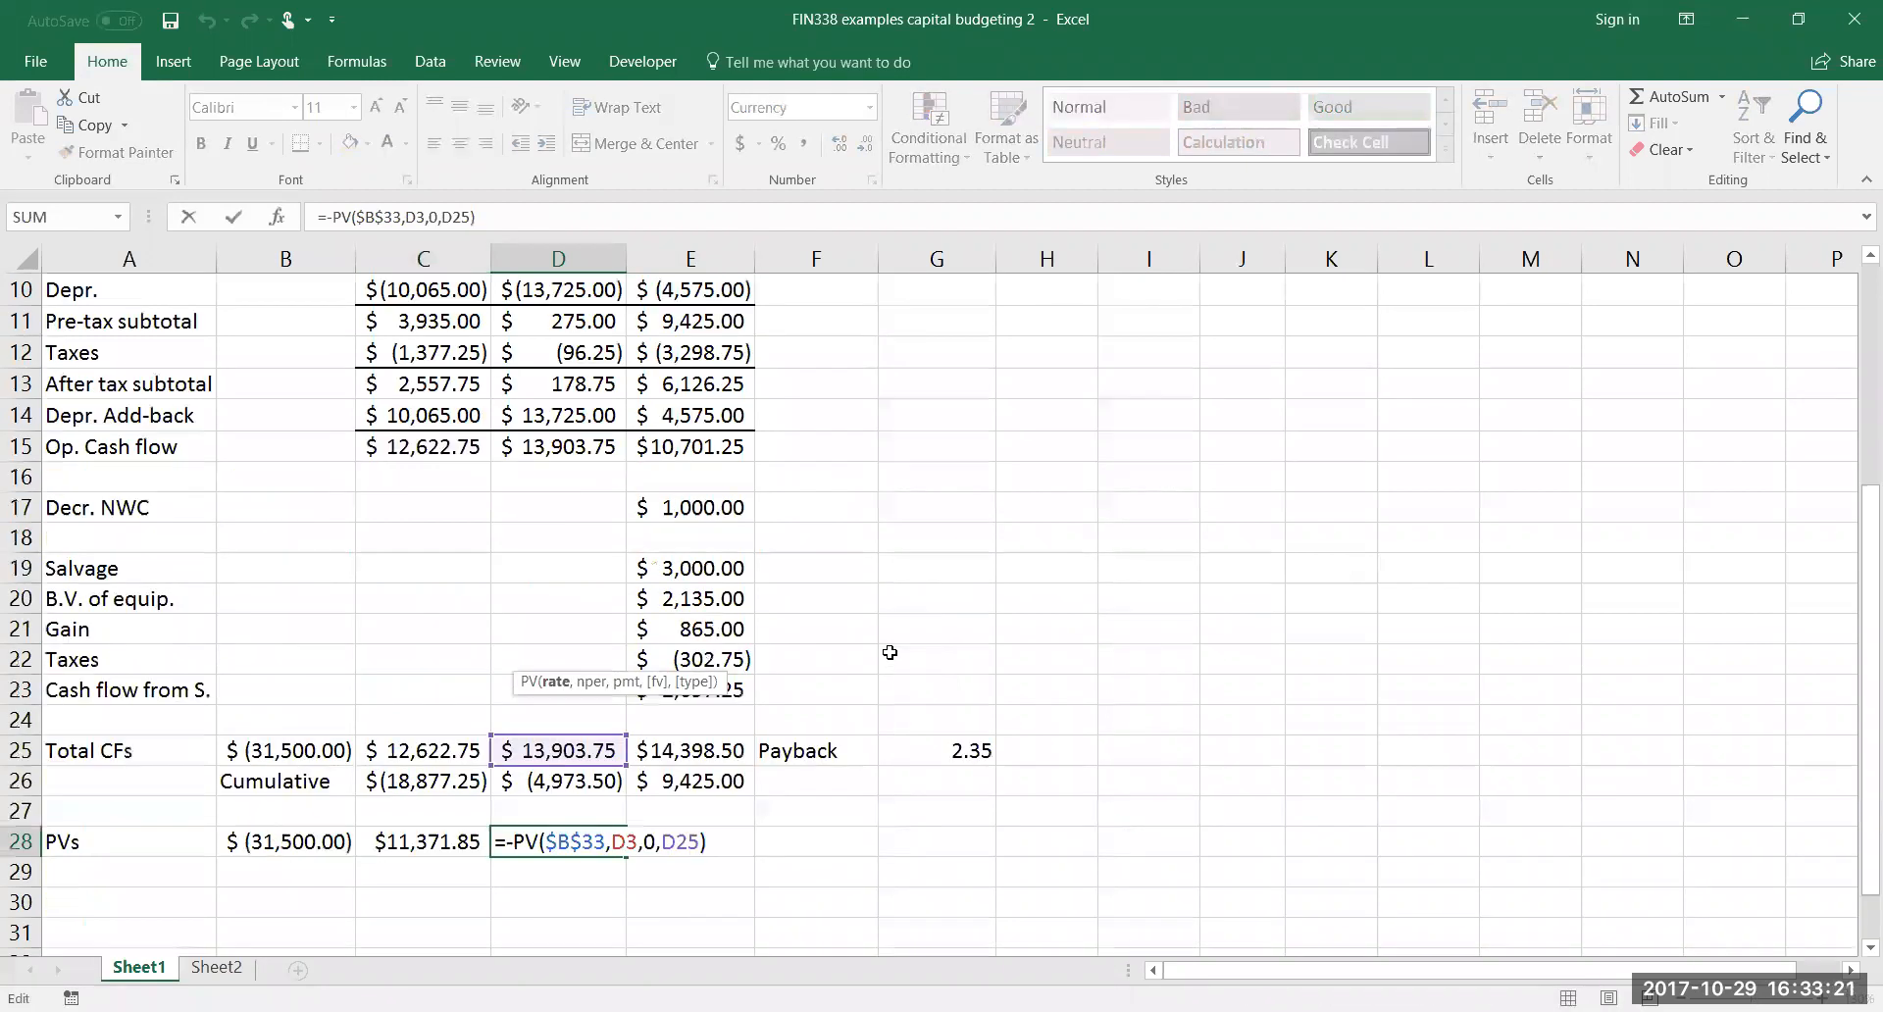
scroll(588, 538, "up", 3)
scroll(588, 538, "down", 3)
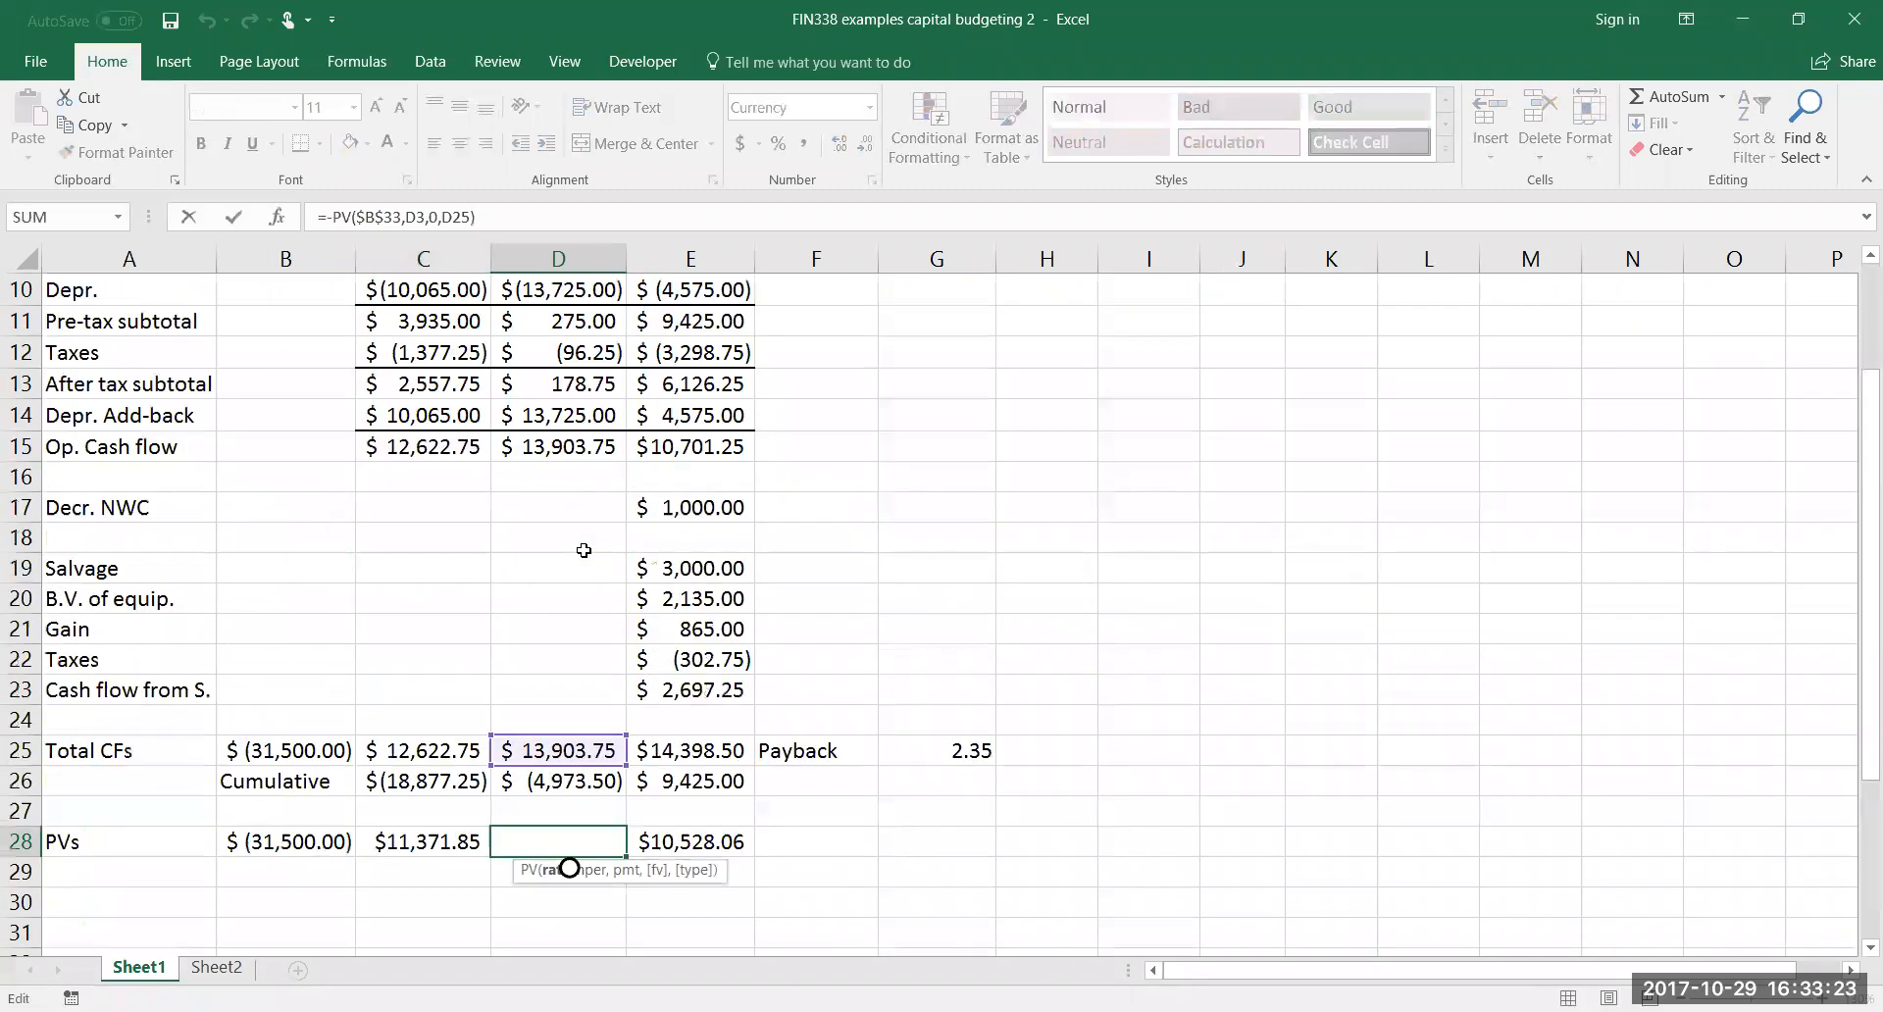
scroll(584, 550, "down", 1)
scroll(584, 550, "down", 1)
left_click(612, 653)
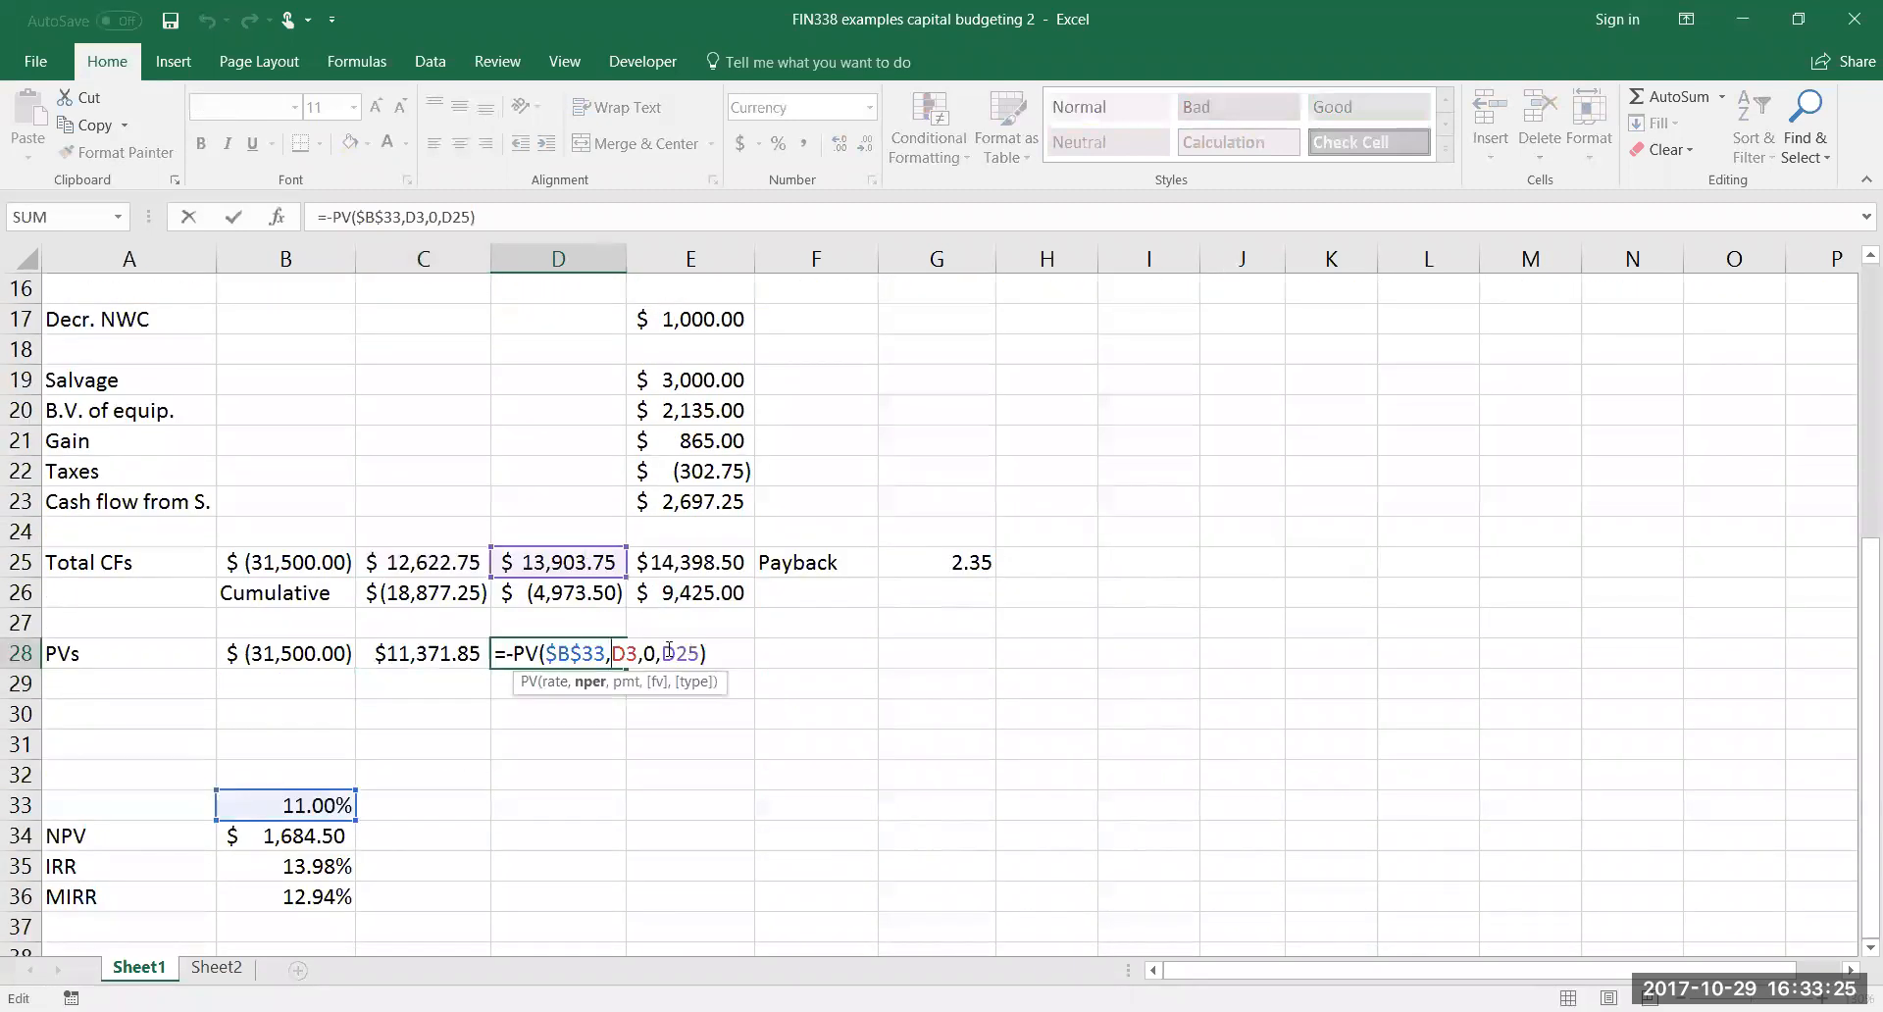
left_click(685, 653)
key("Return")
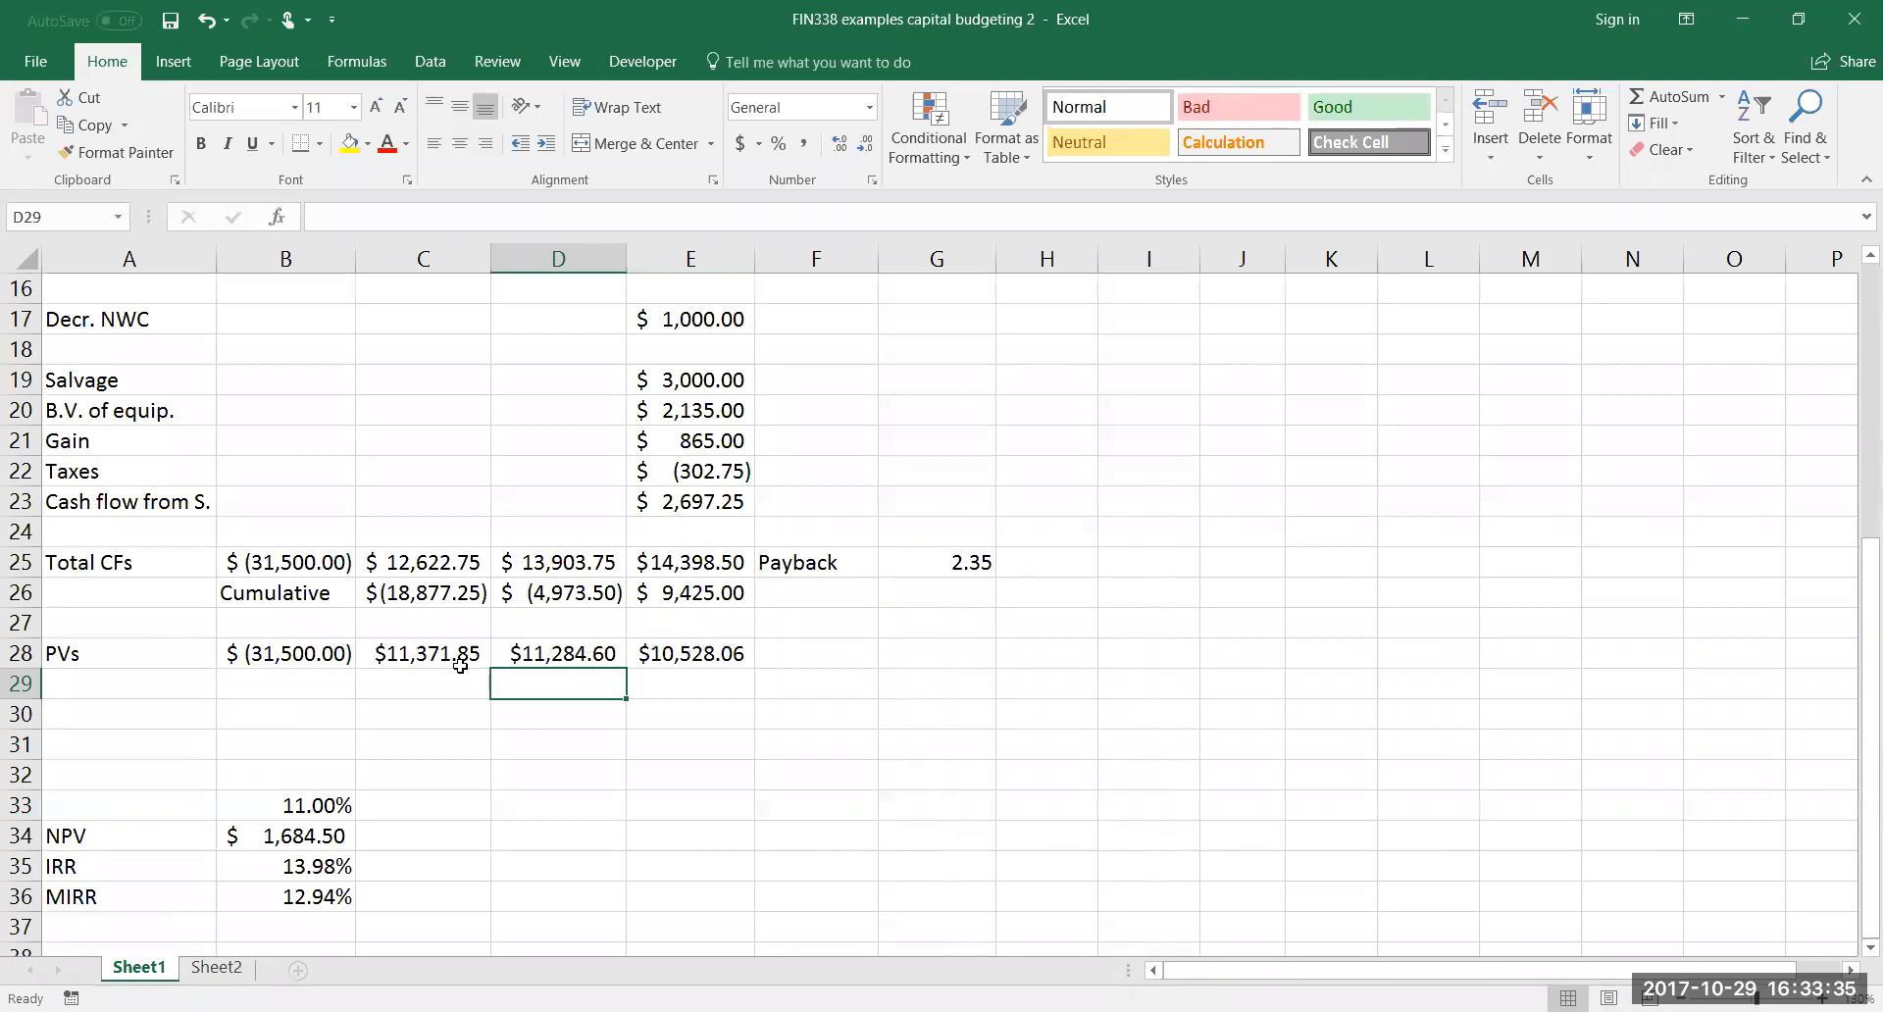
Label cell B29, below the year 0 present value, Cumulative
left_click(300, 681)
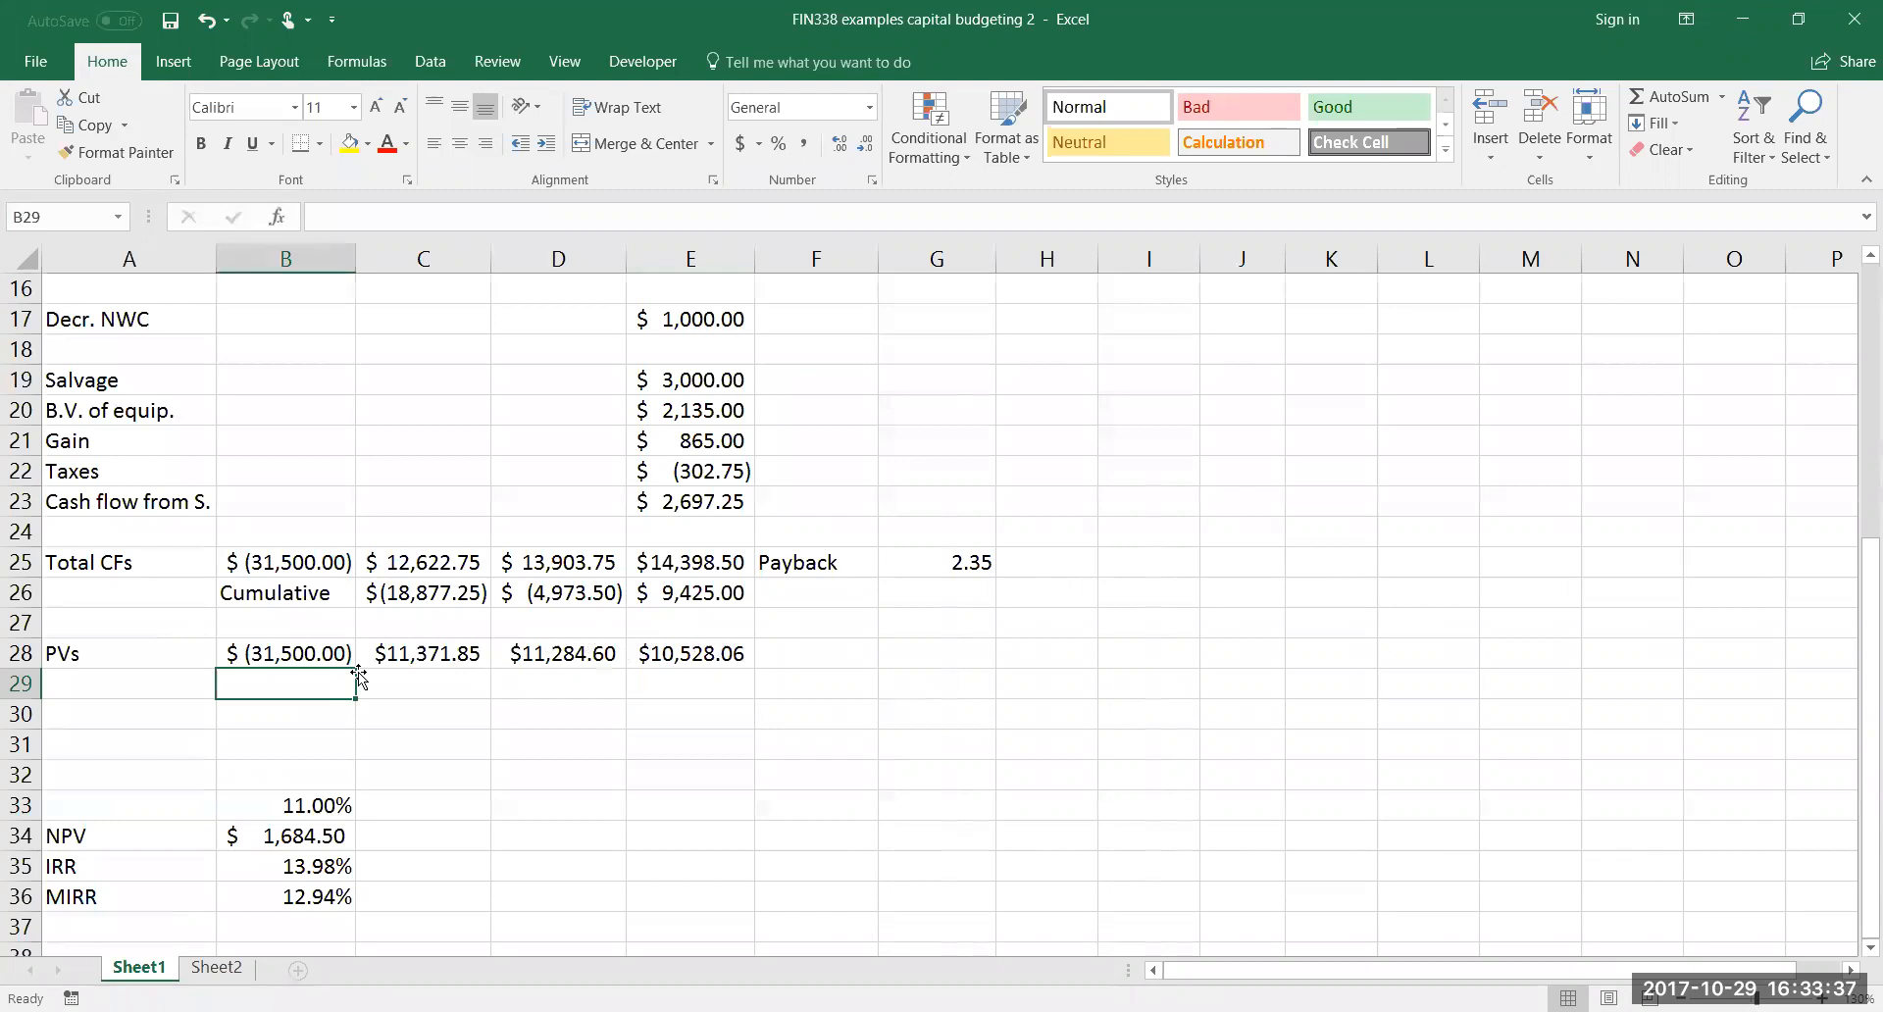
type("Cumulative")
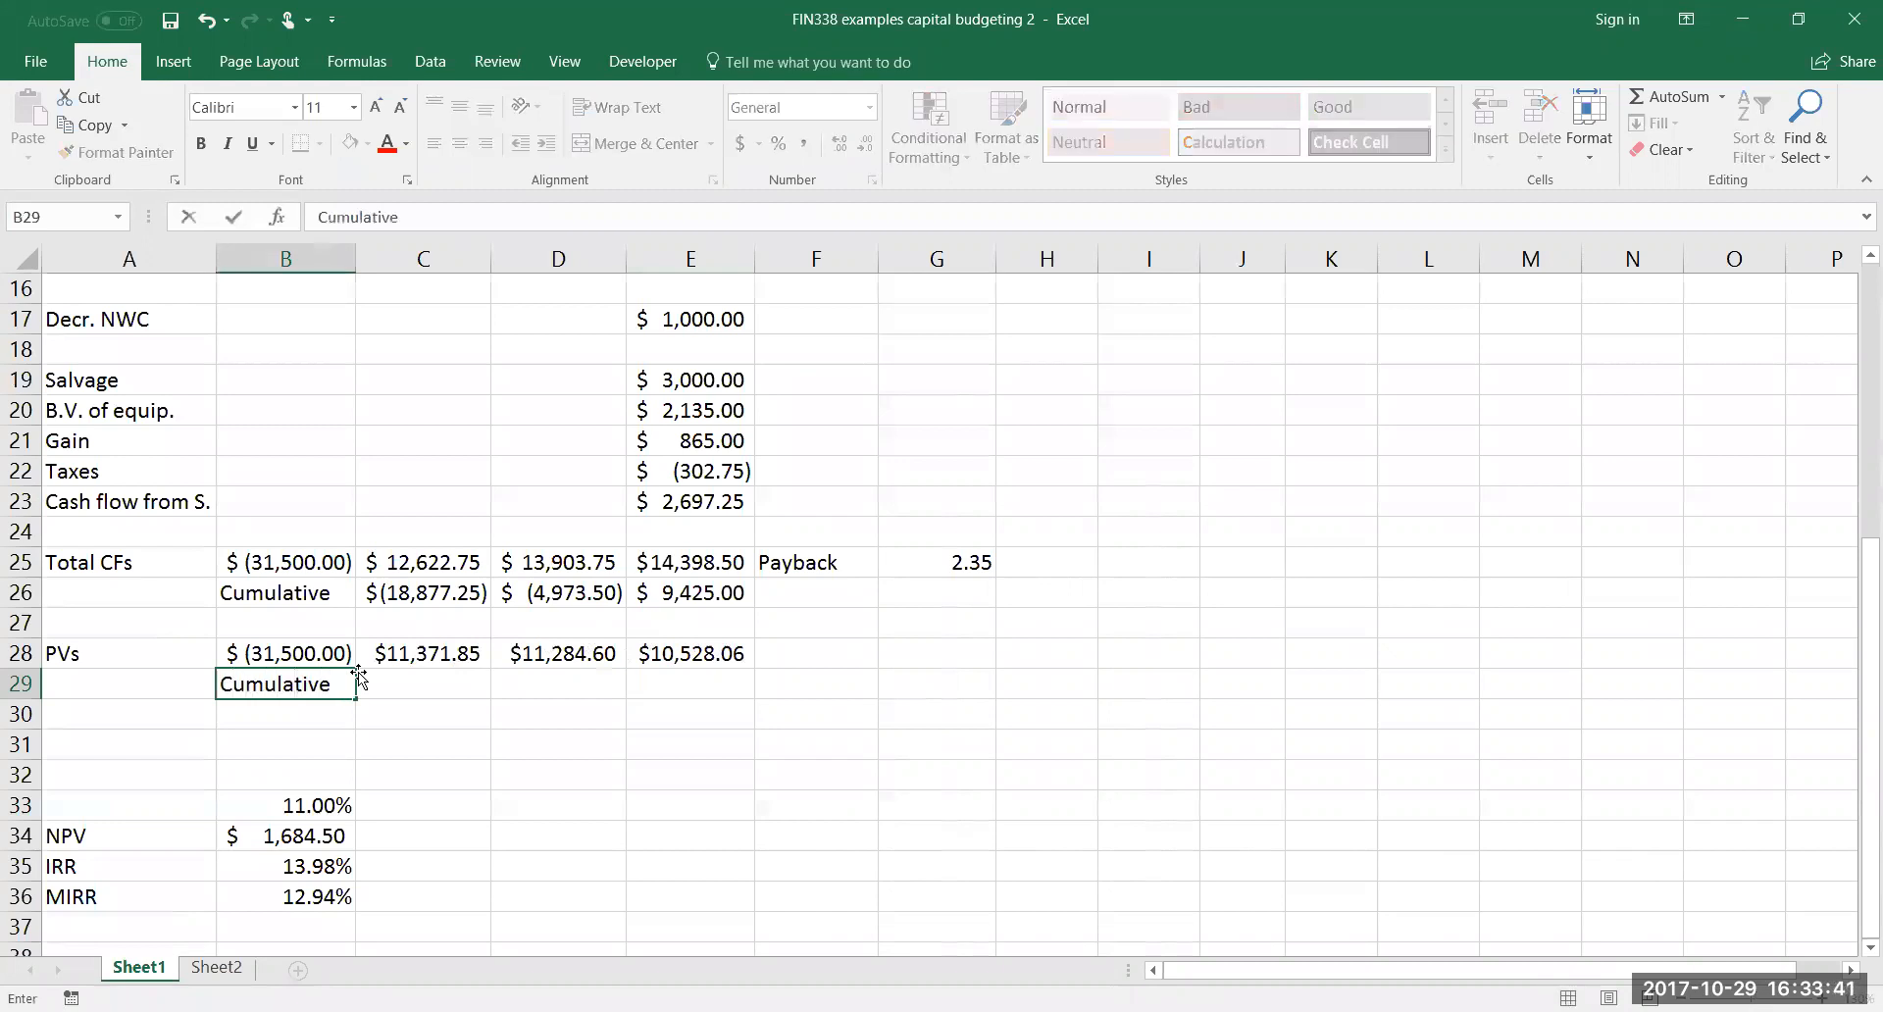
key("Tab")
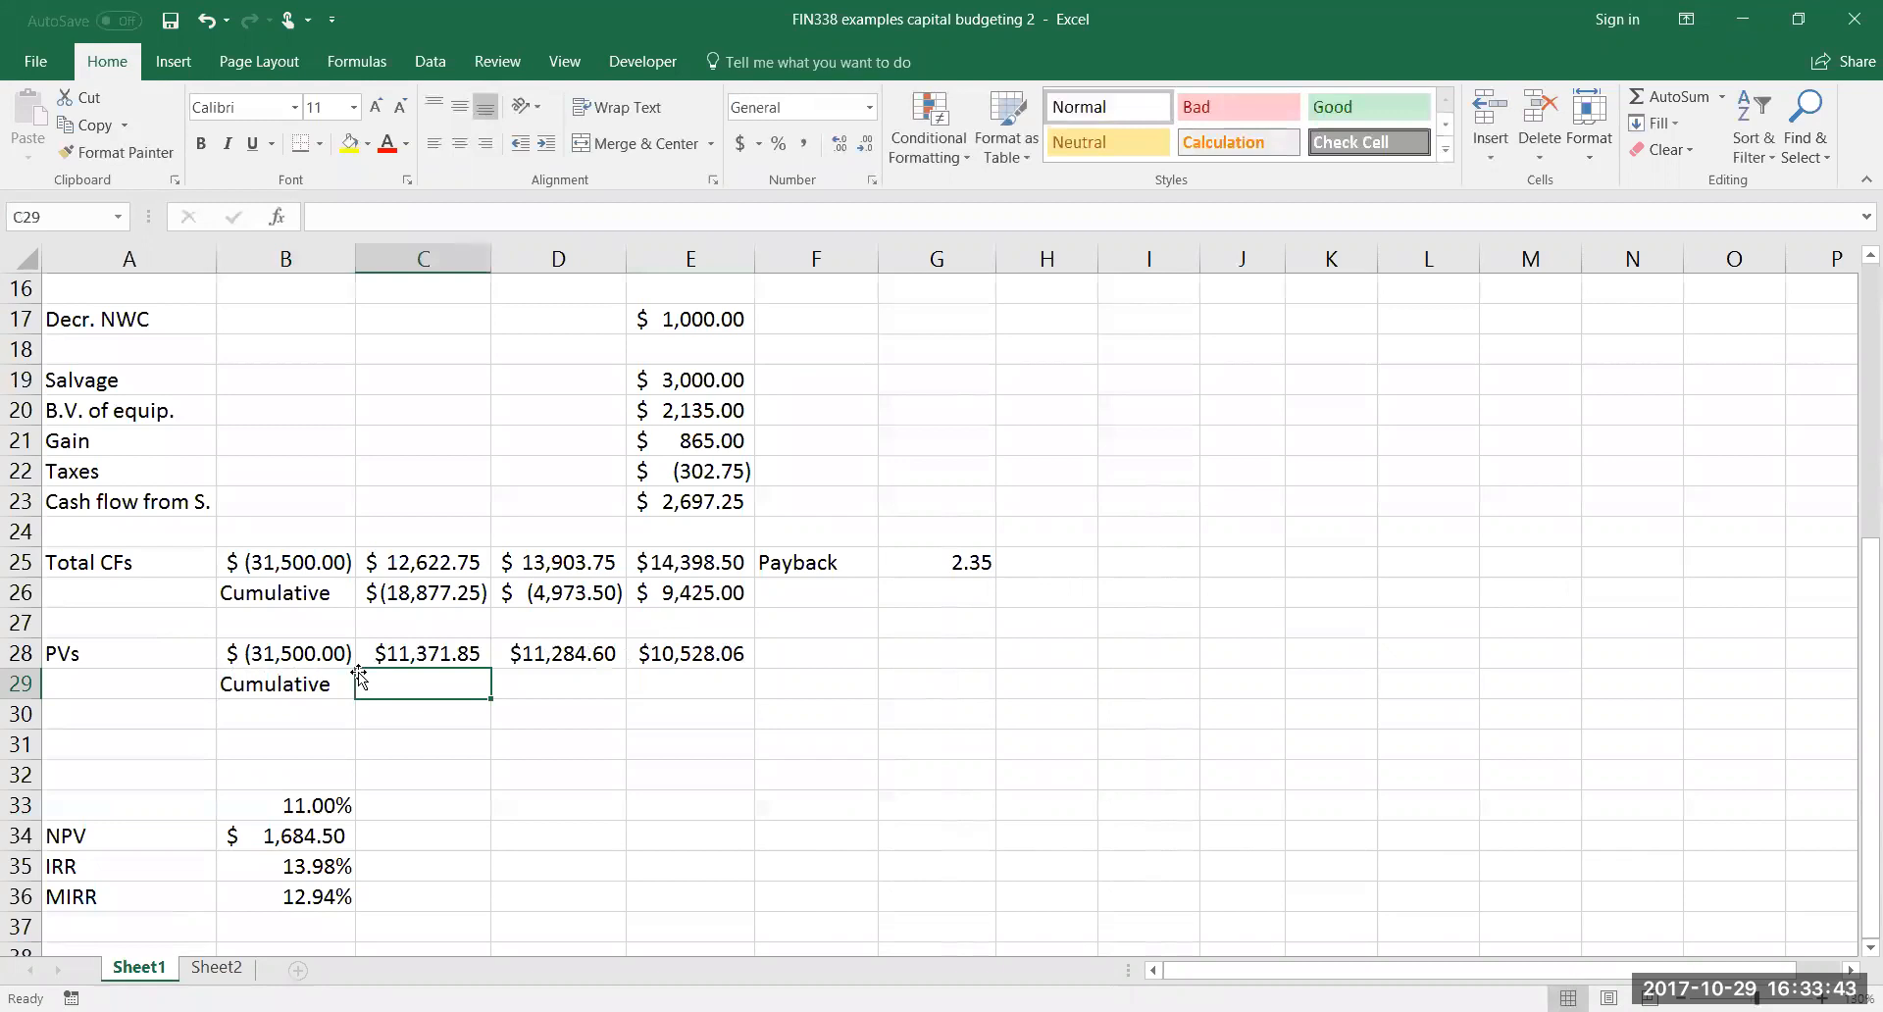
Calculate the year 1 cumulative present value in C29 with the formula =B28+C28
type("=")
left_click(320, 655)
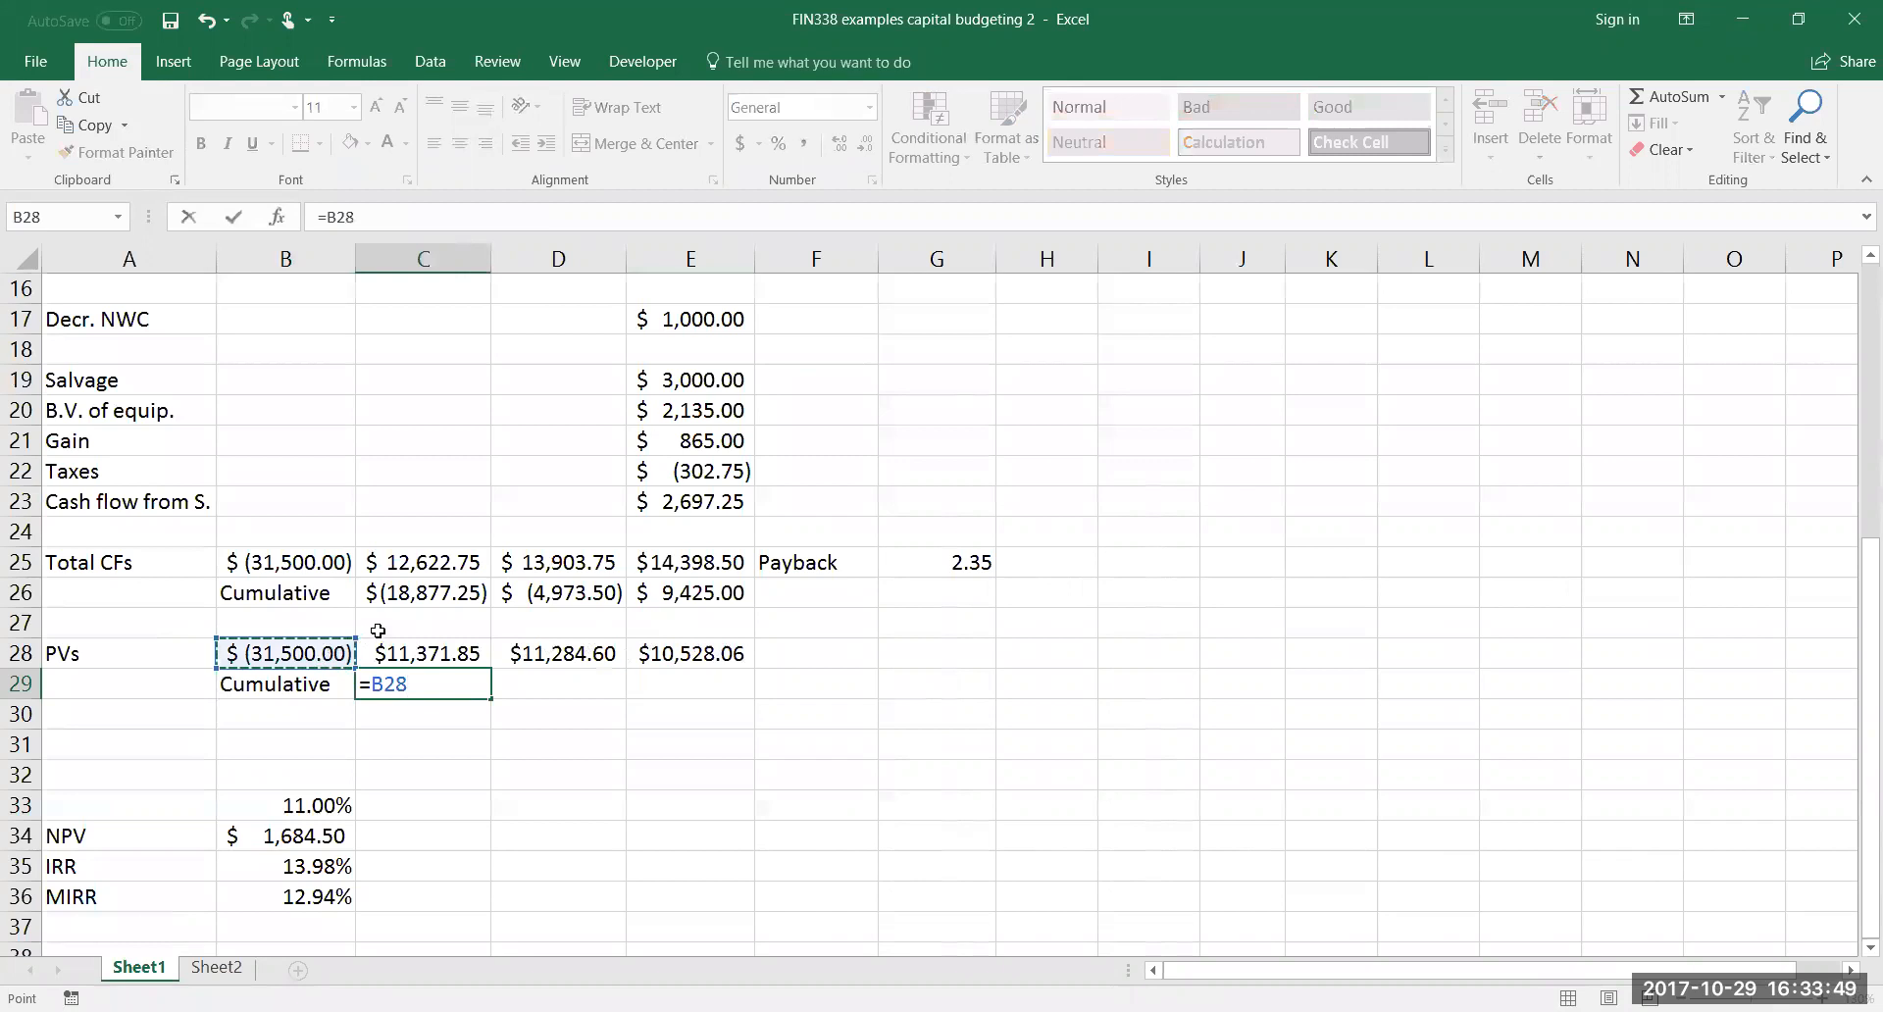
type("+")
left_click(407, 652)
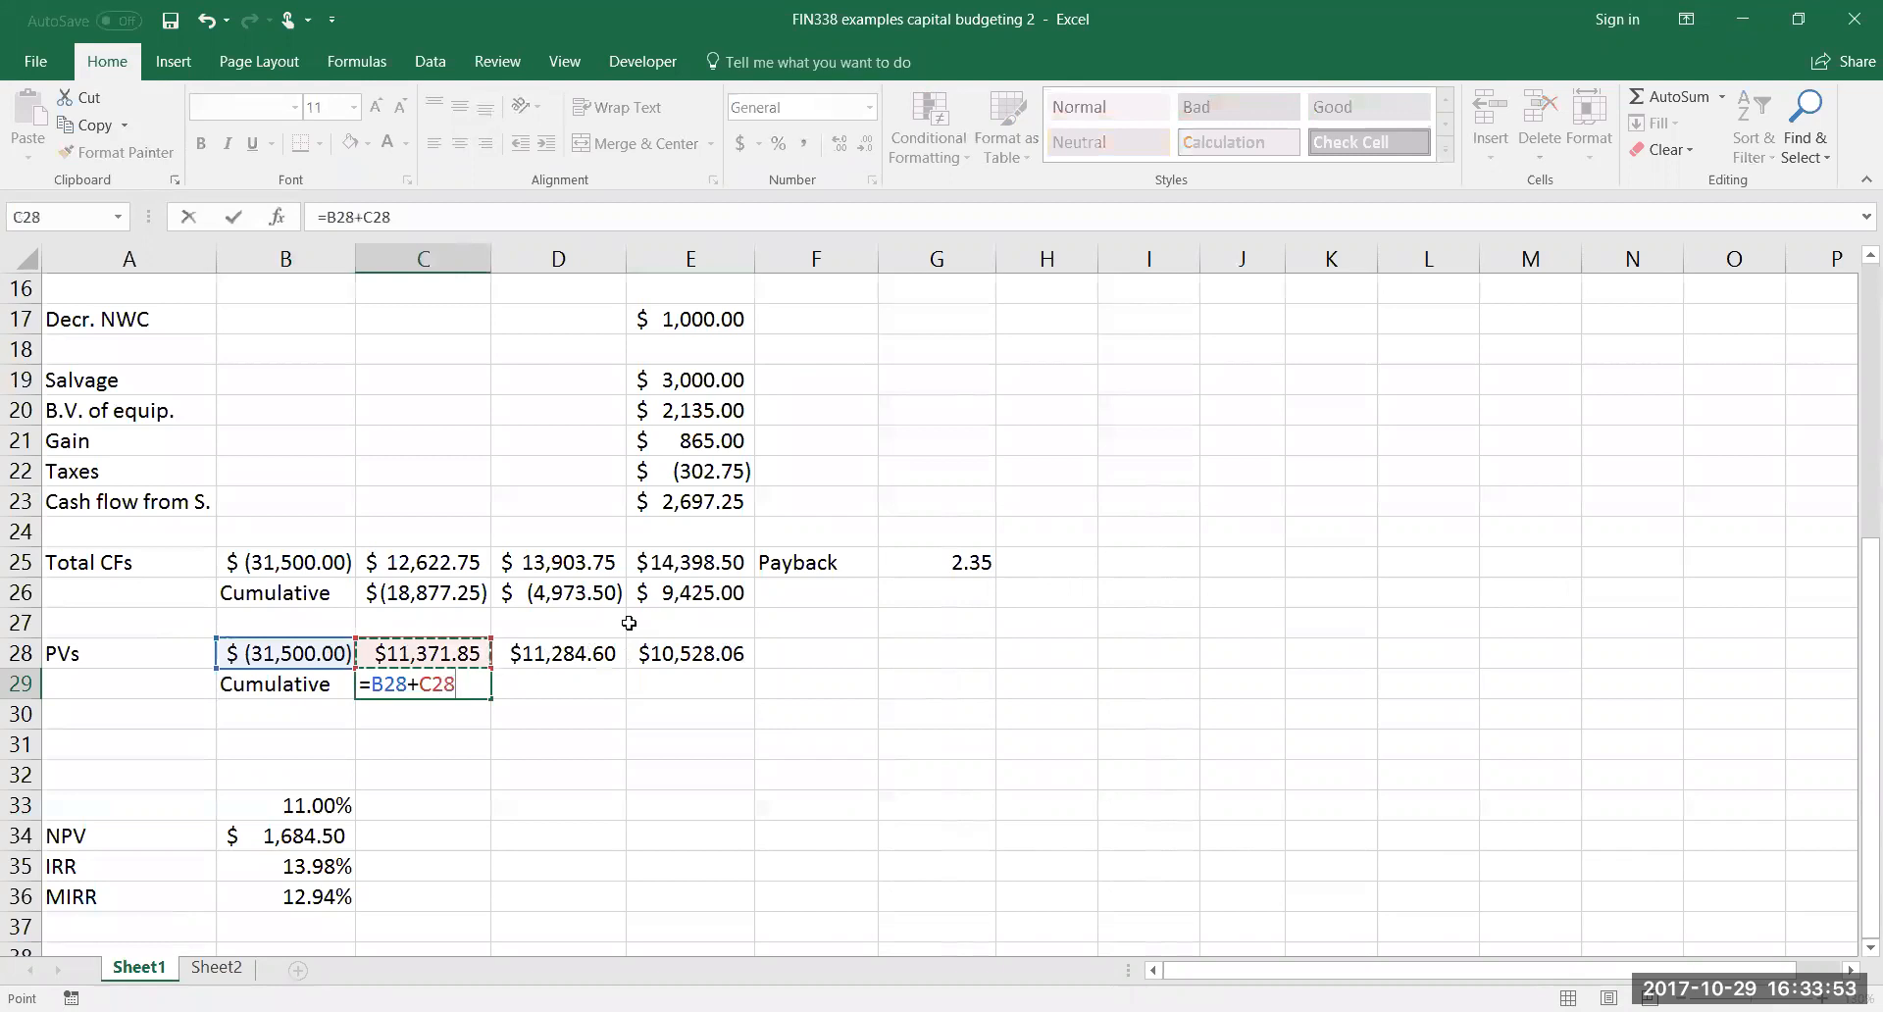
key("Return")
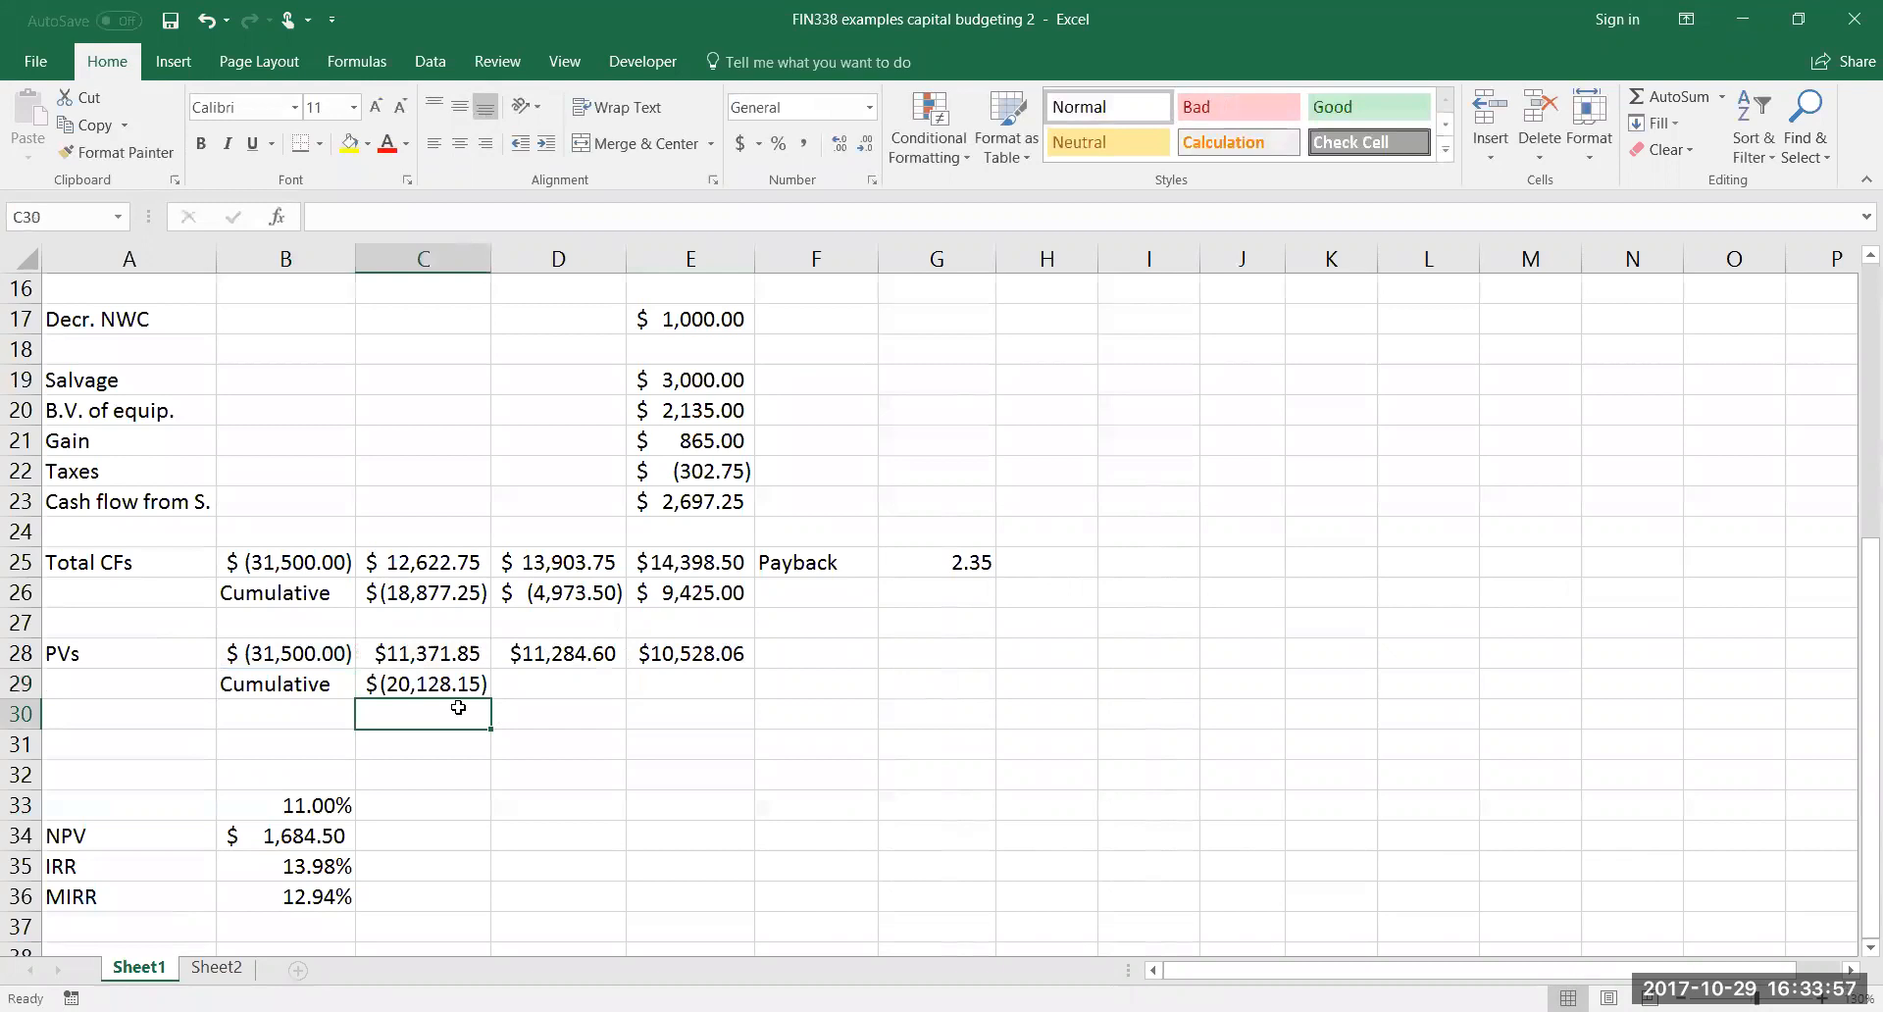
Calculate the year 2 cumulative present value in D29 with the formula =C29+D28
left_click(509, 684)
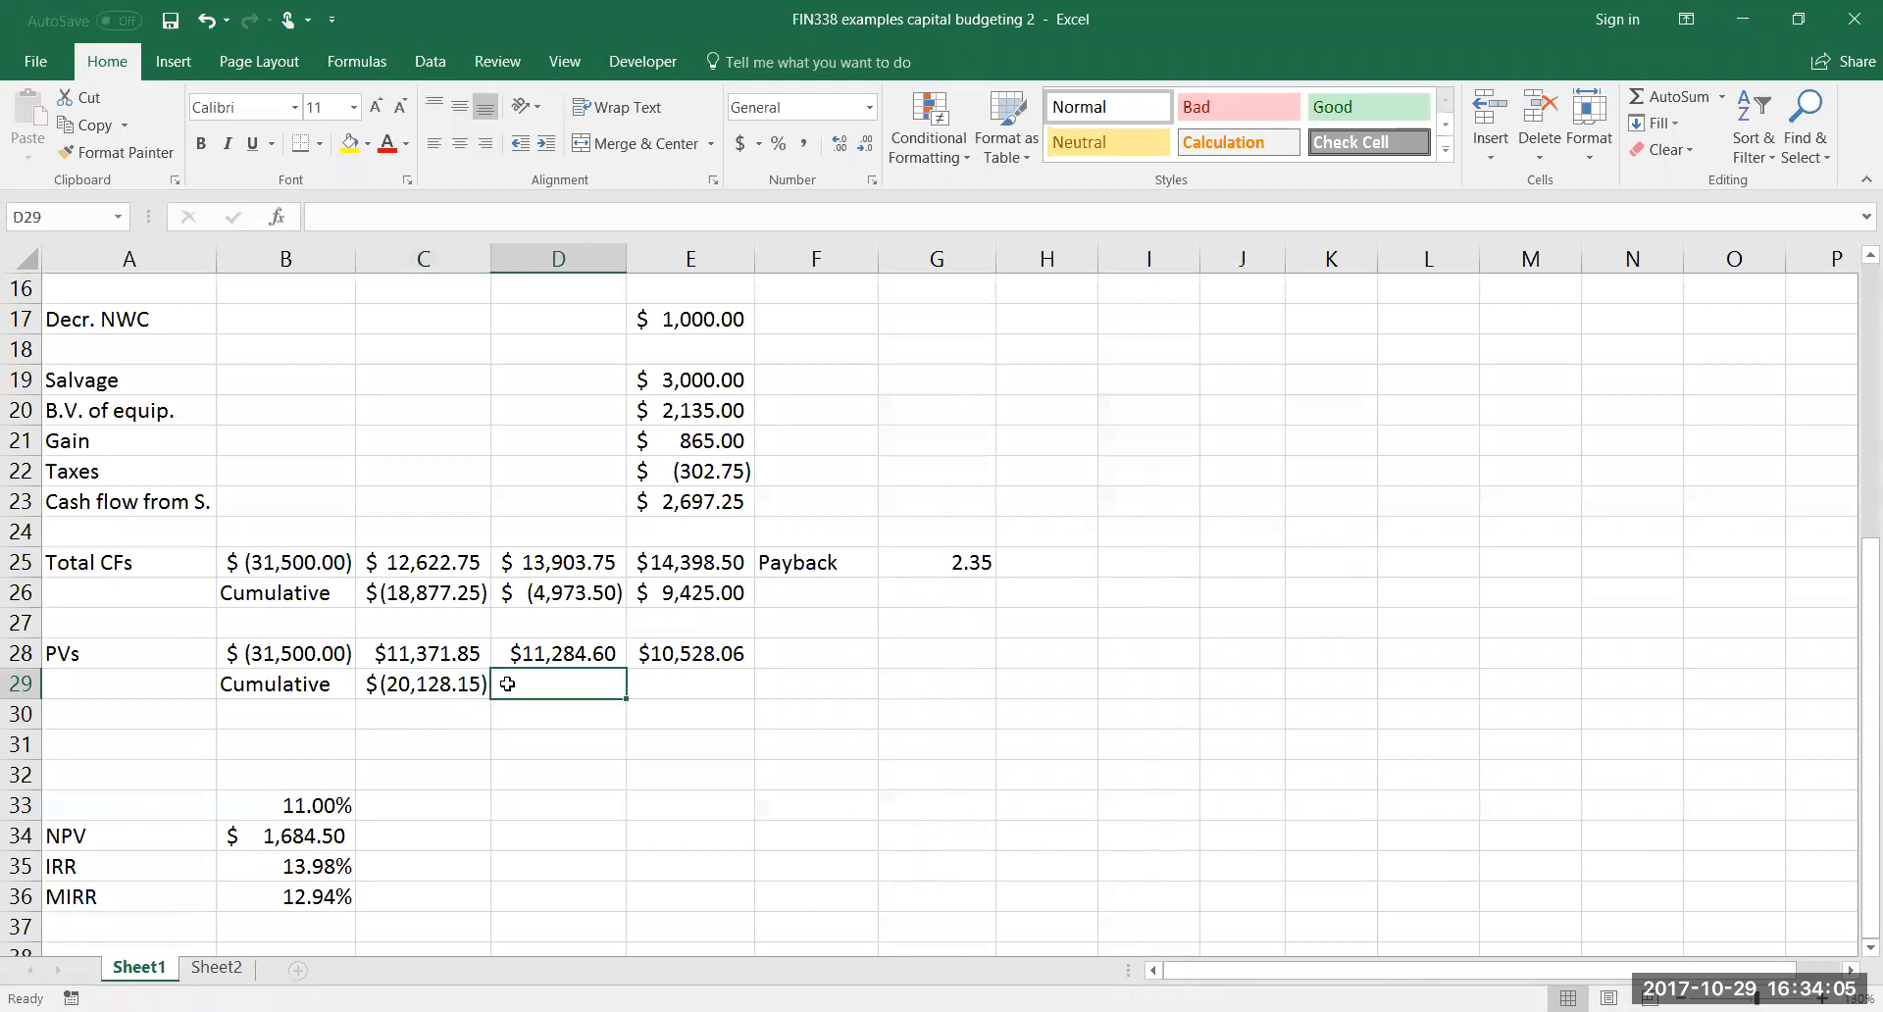
type("=")
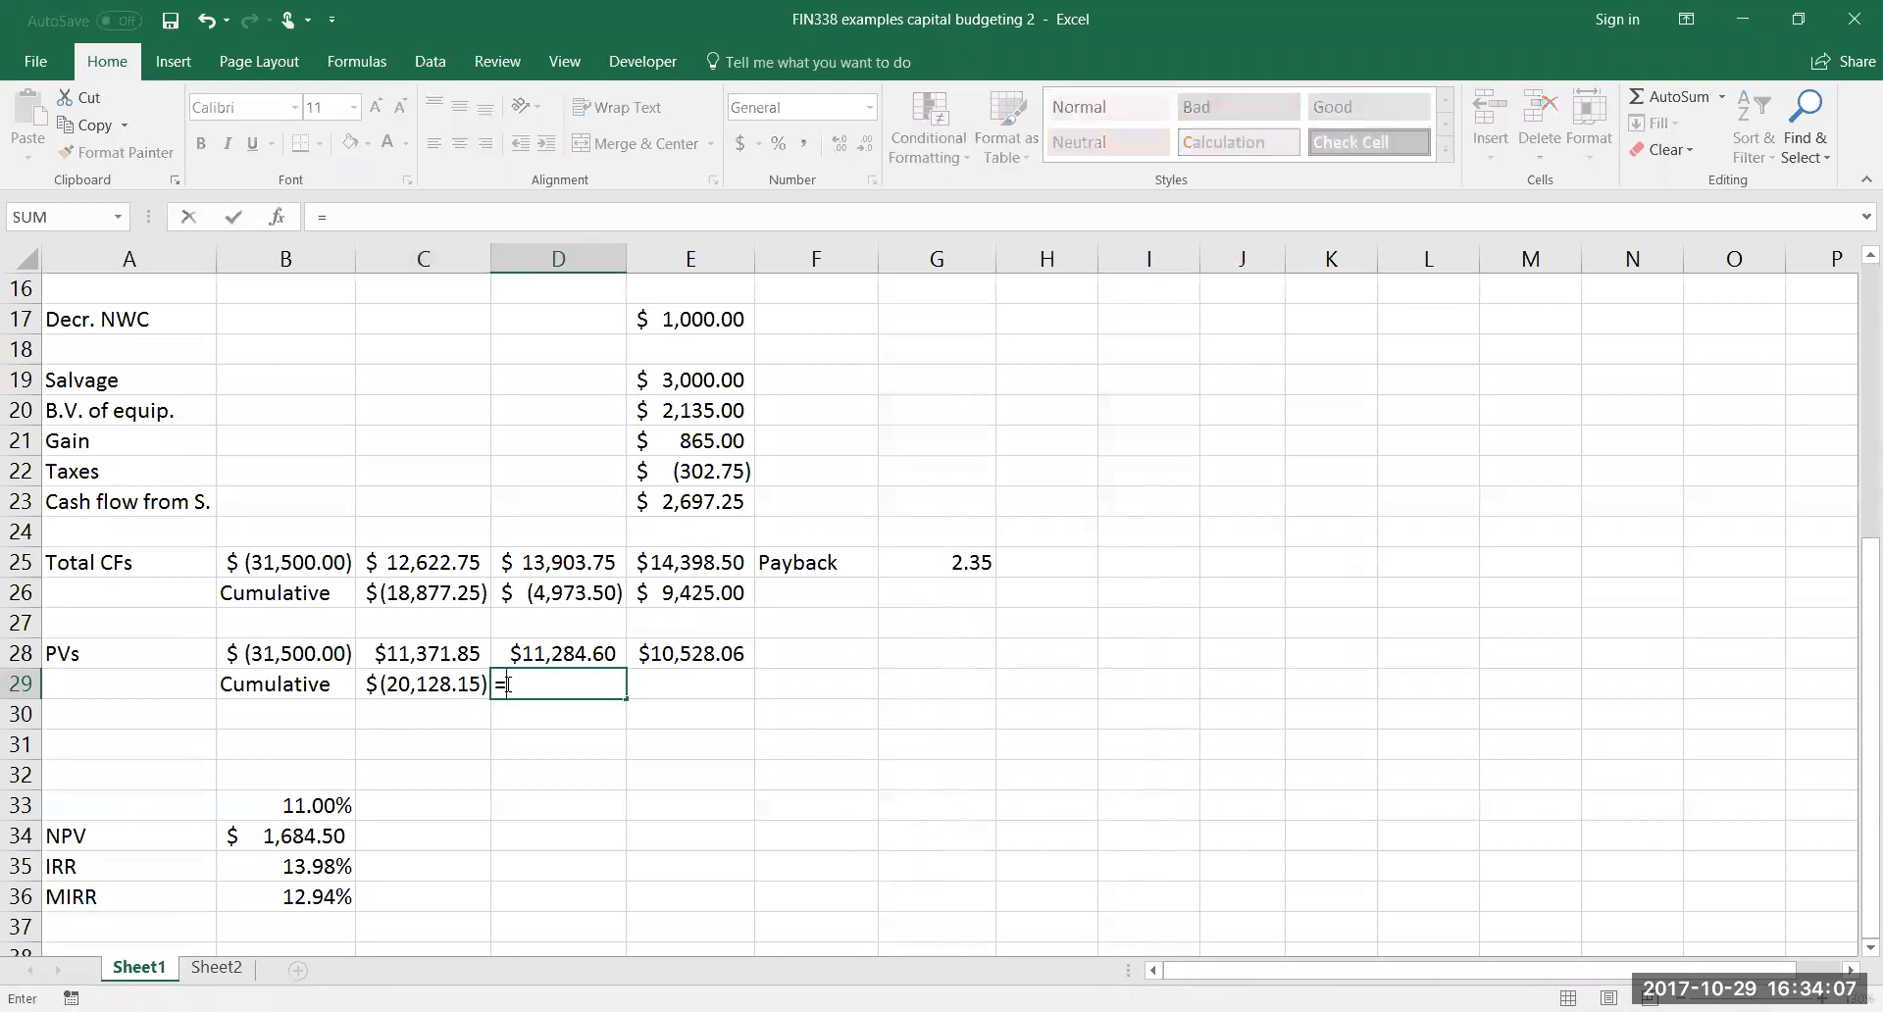
left_click(434, 684)
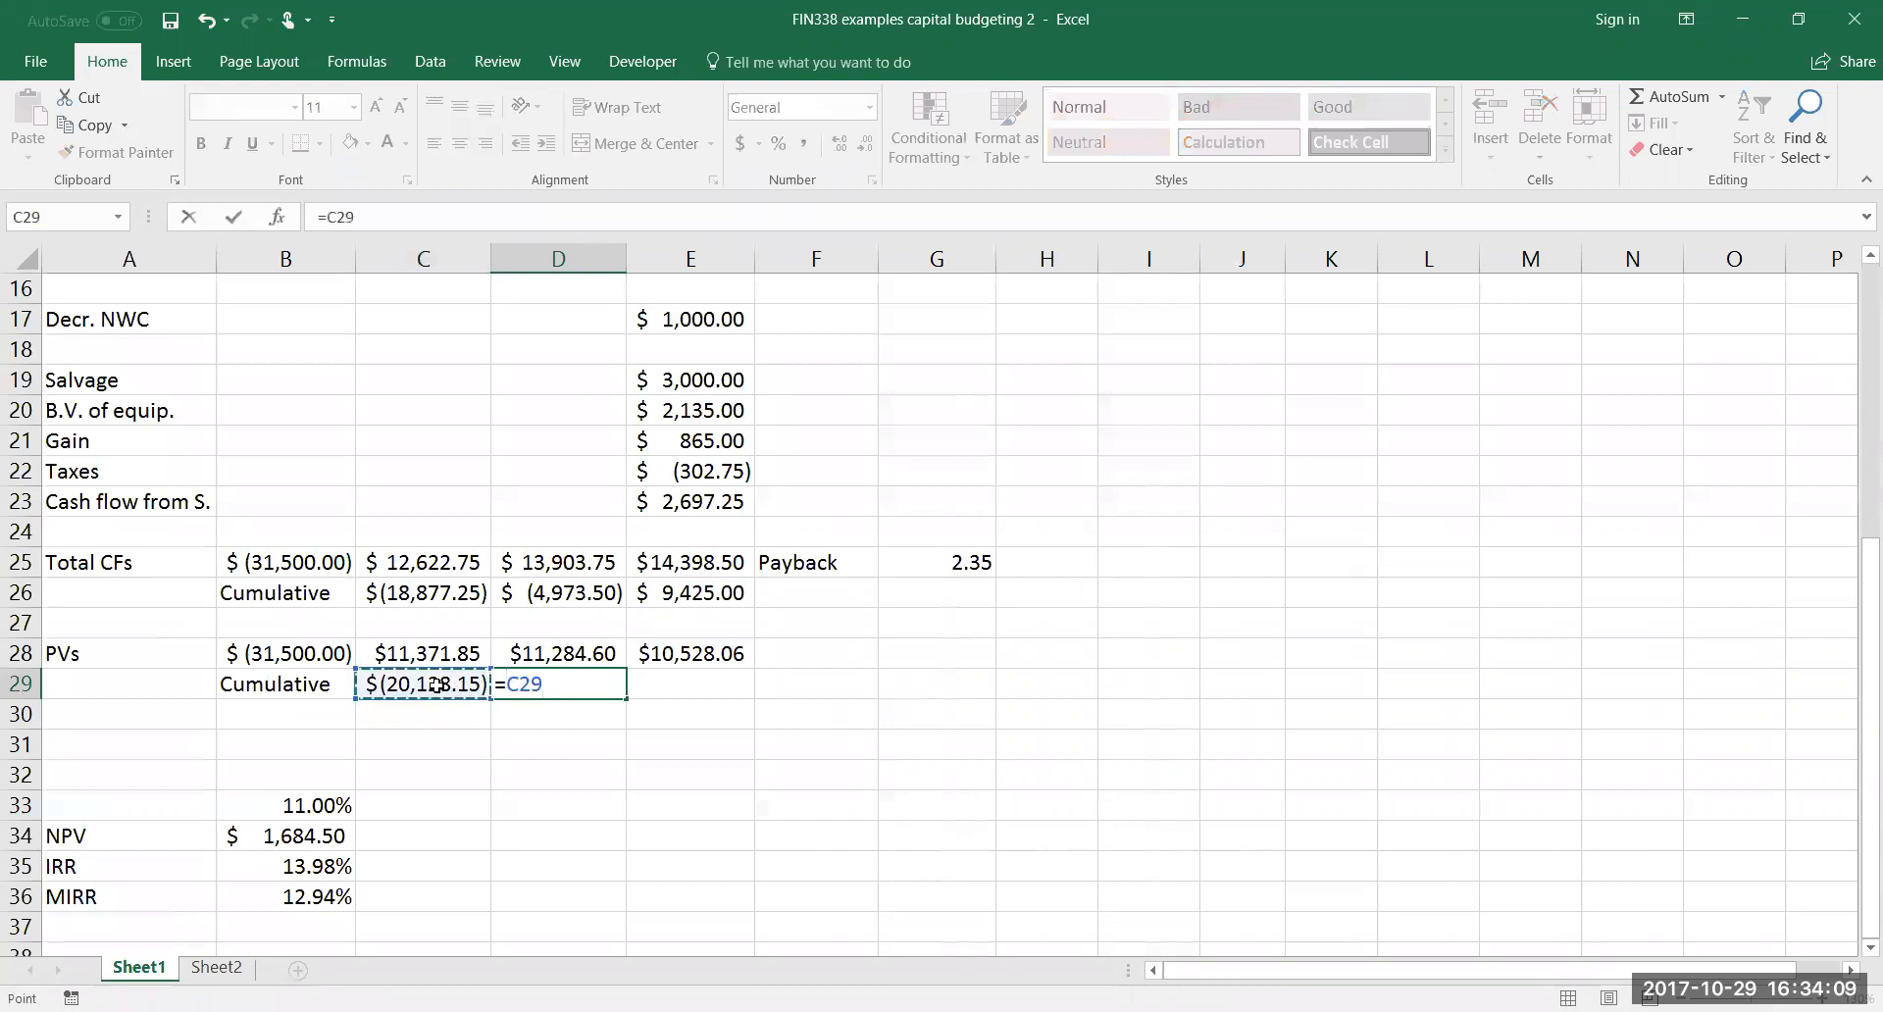
type("+")
left_click(545, 654)
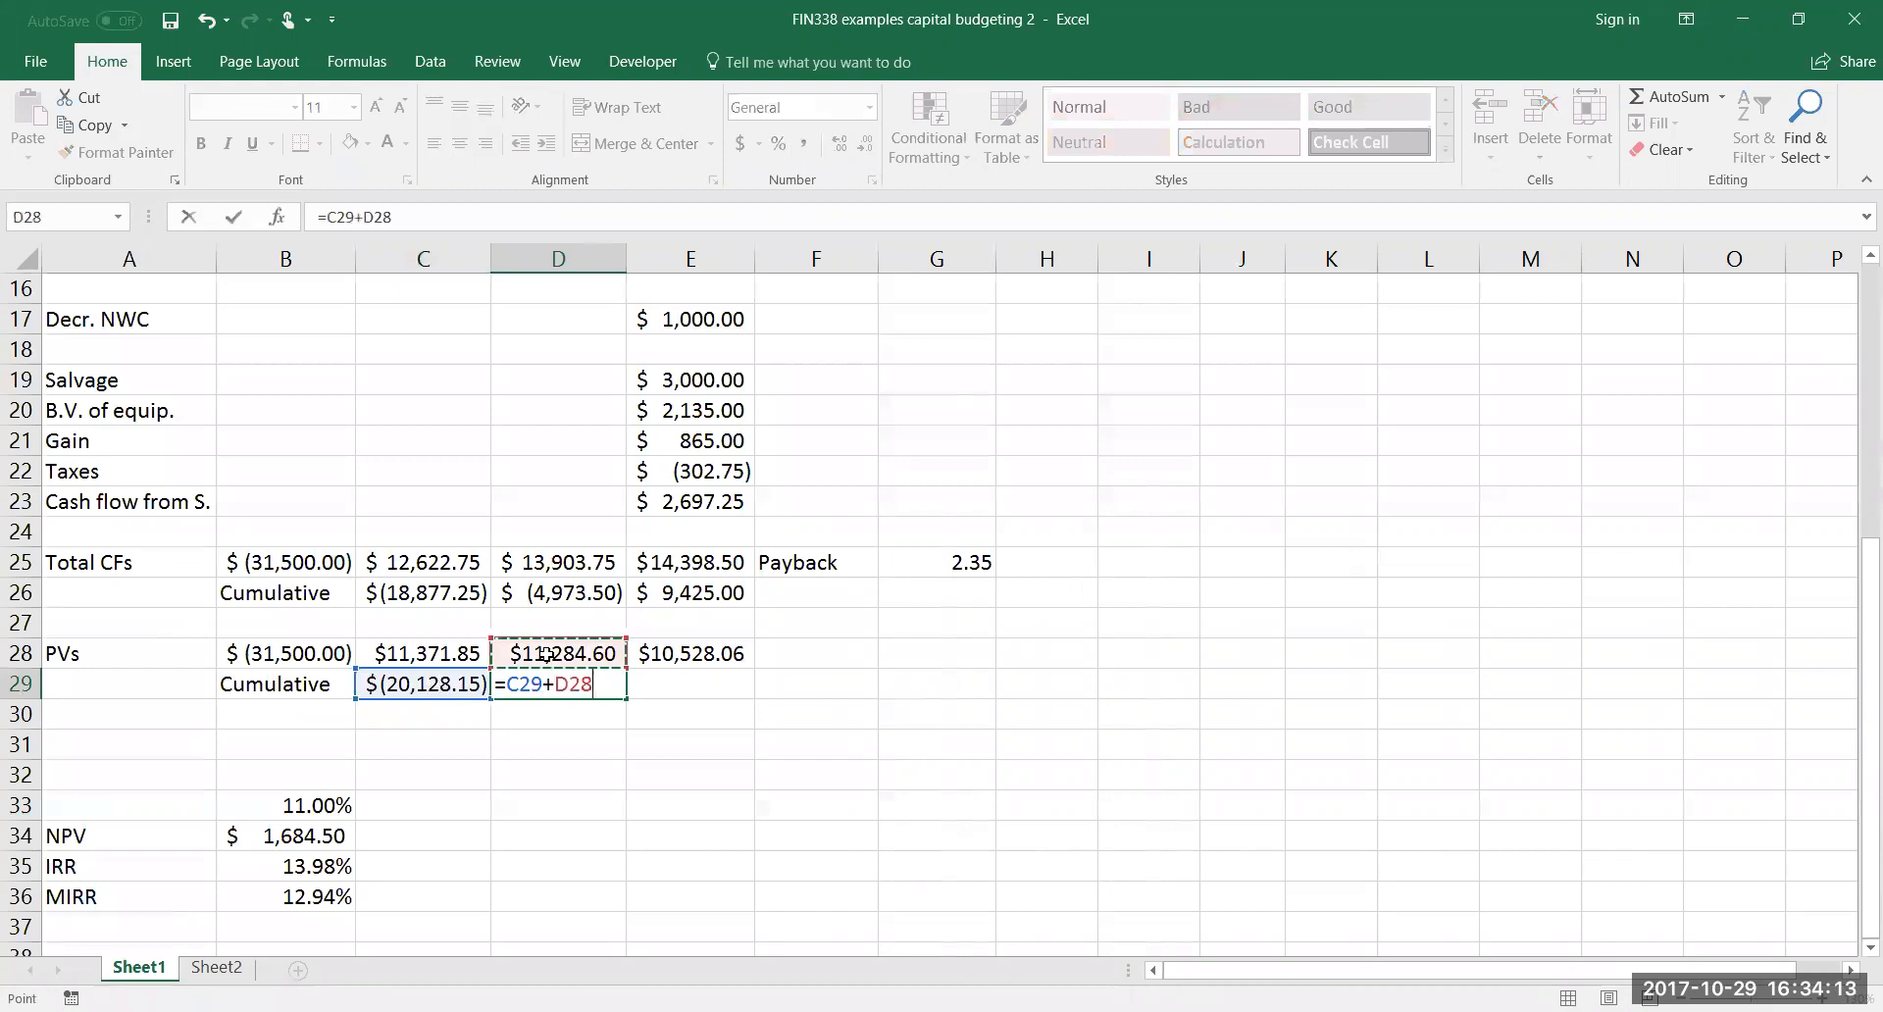
key("Return")
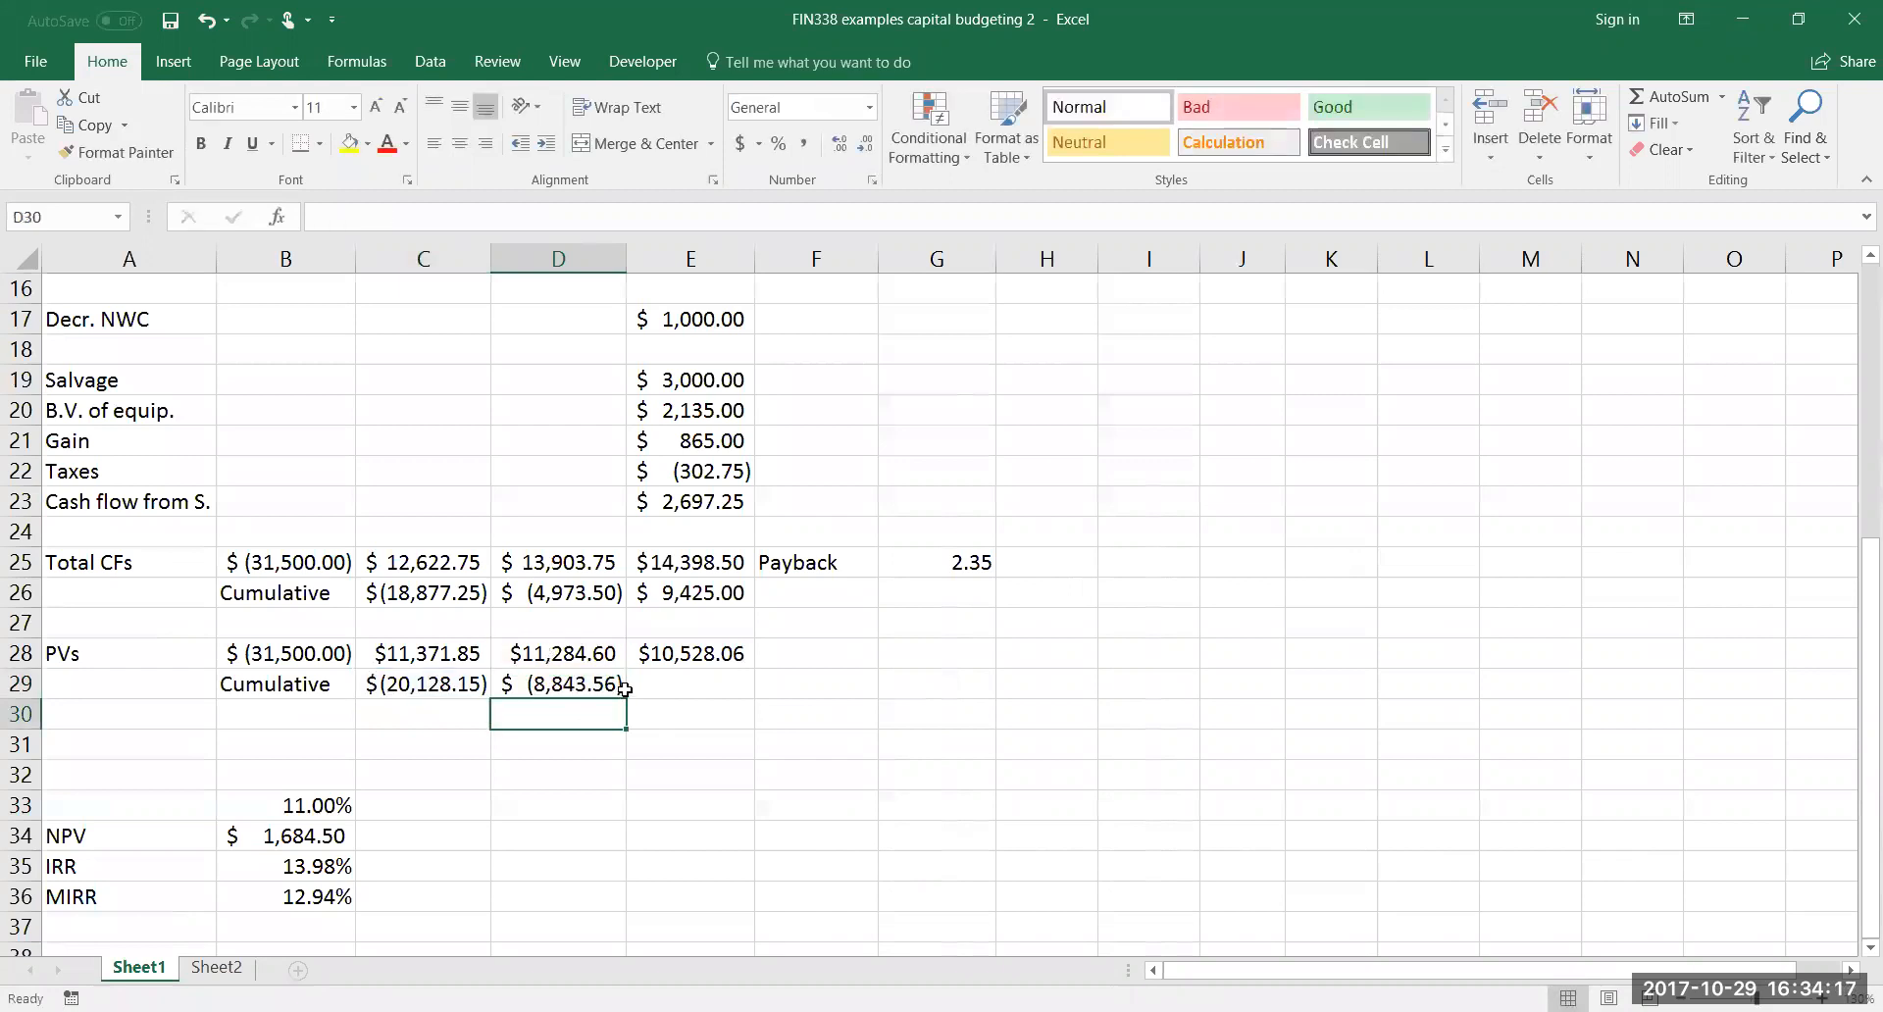
Calculate the year 3 cumulative present value in E29 with the formula =D29+E28
left_click(661, 689)
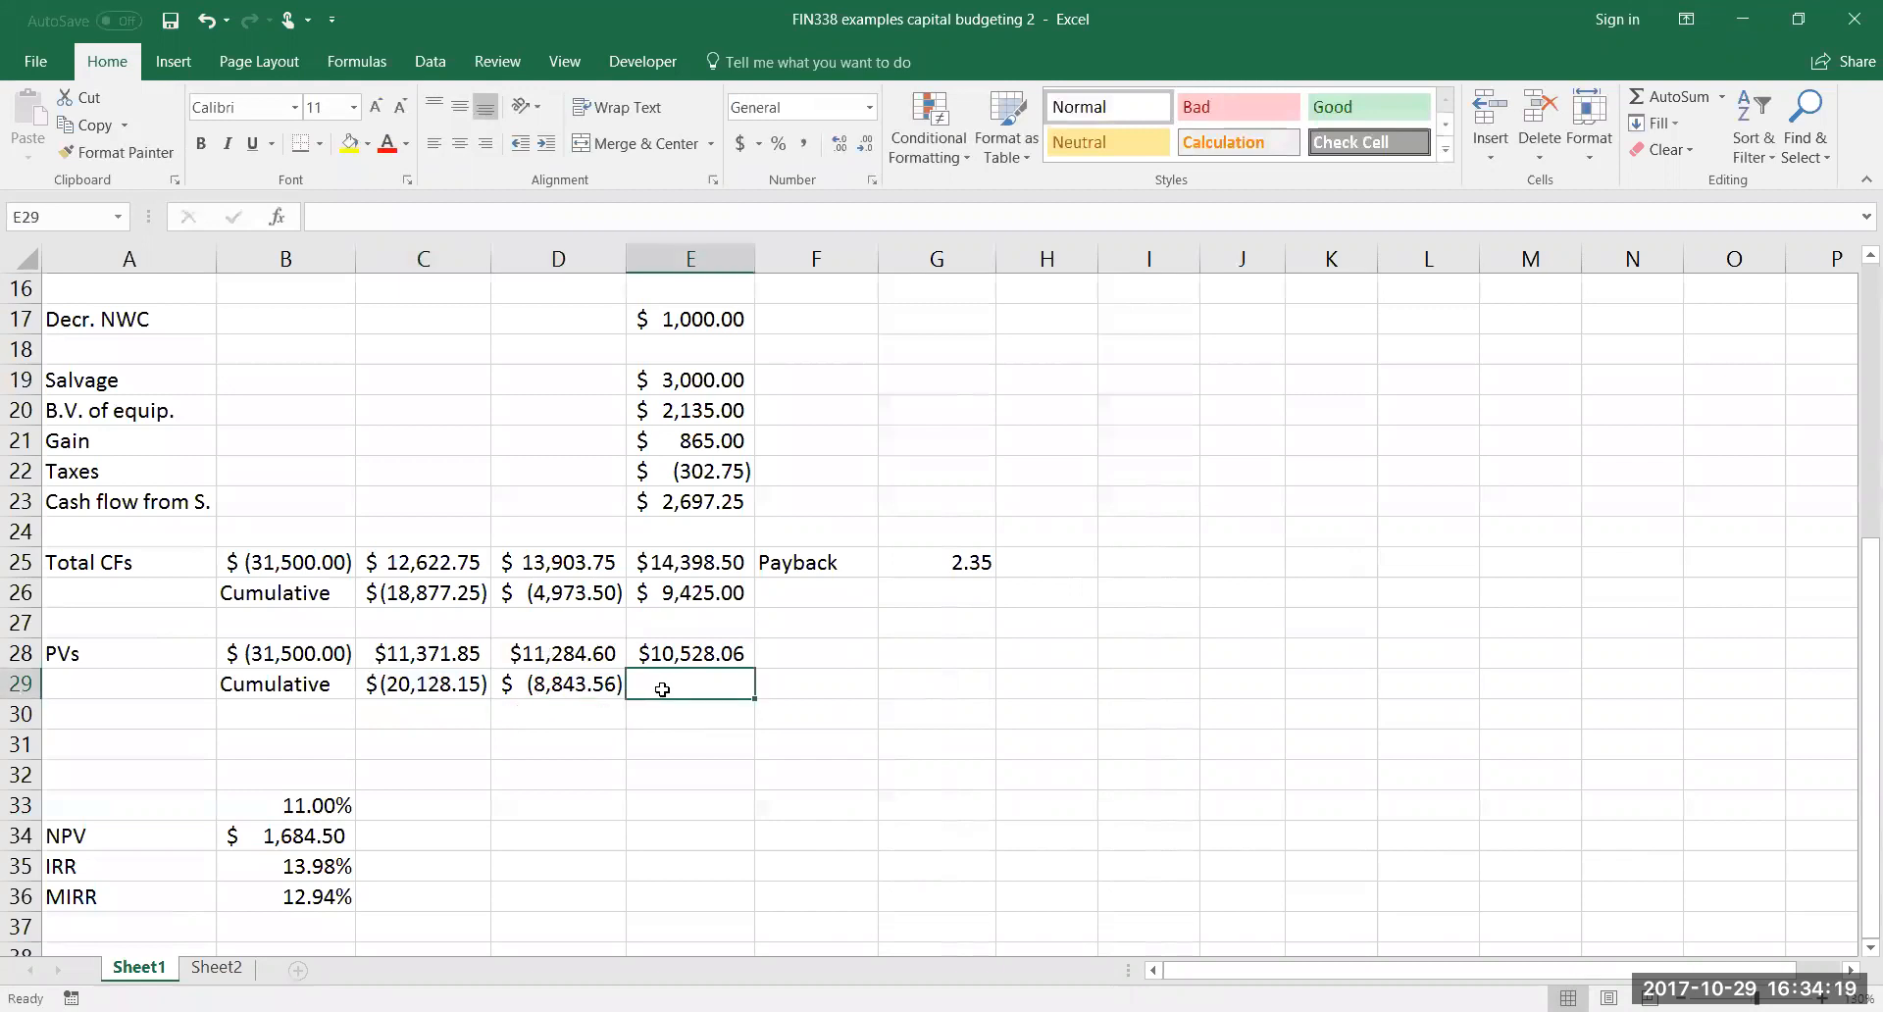
type("=")
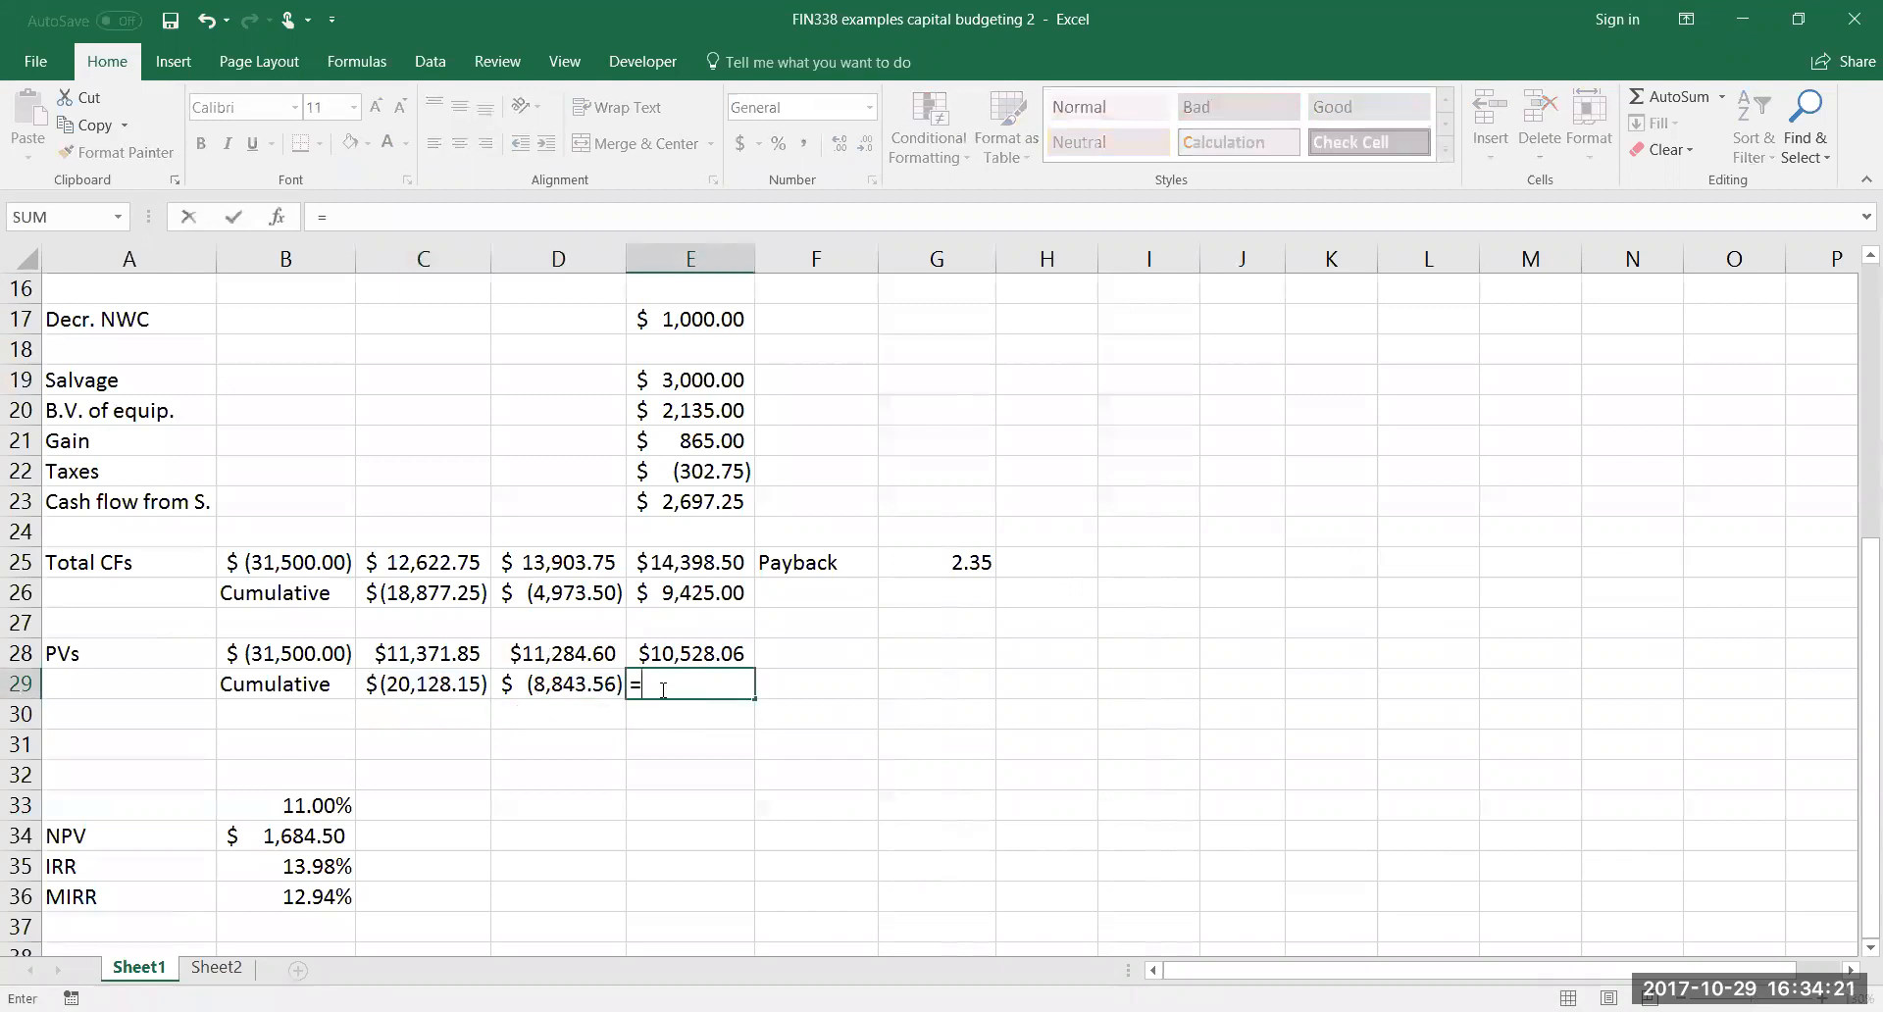
left_click(573, 686)
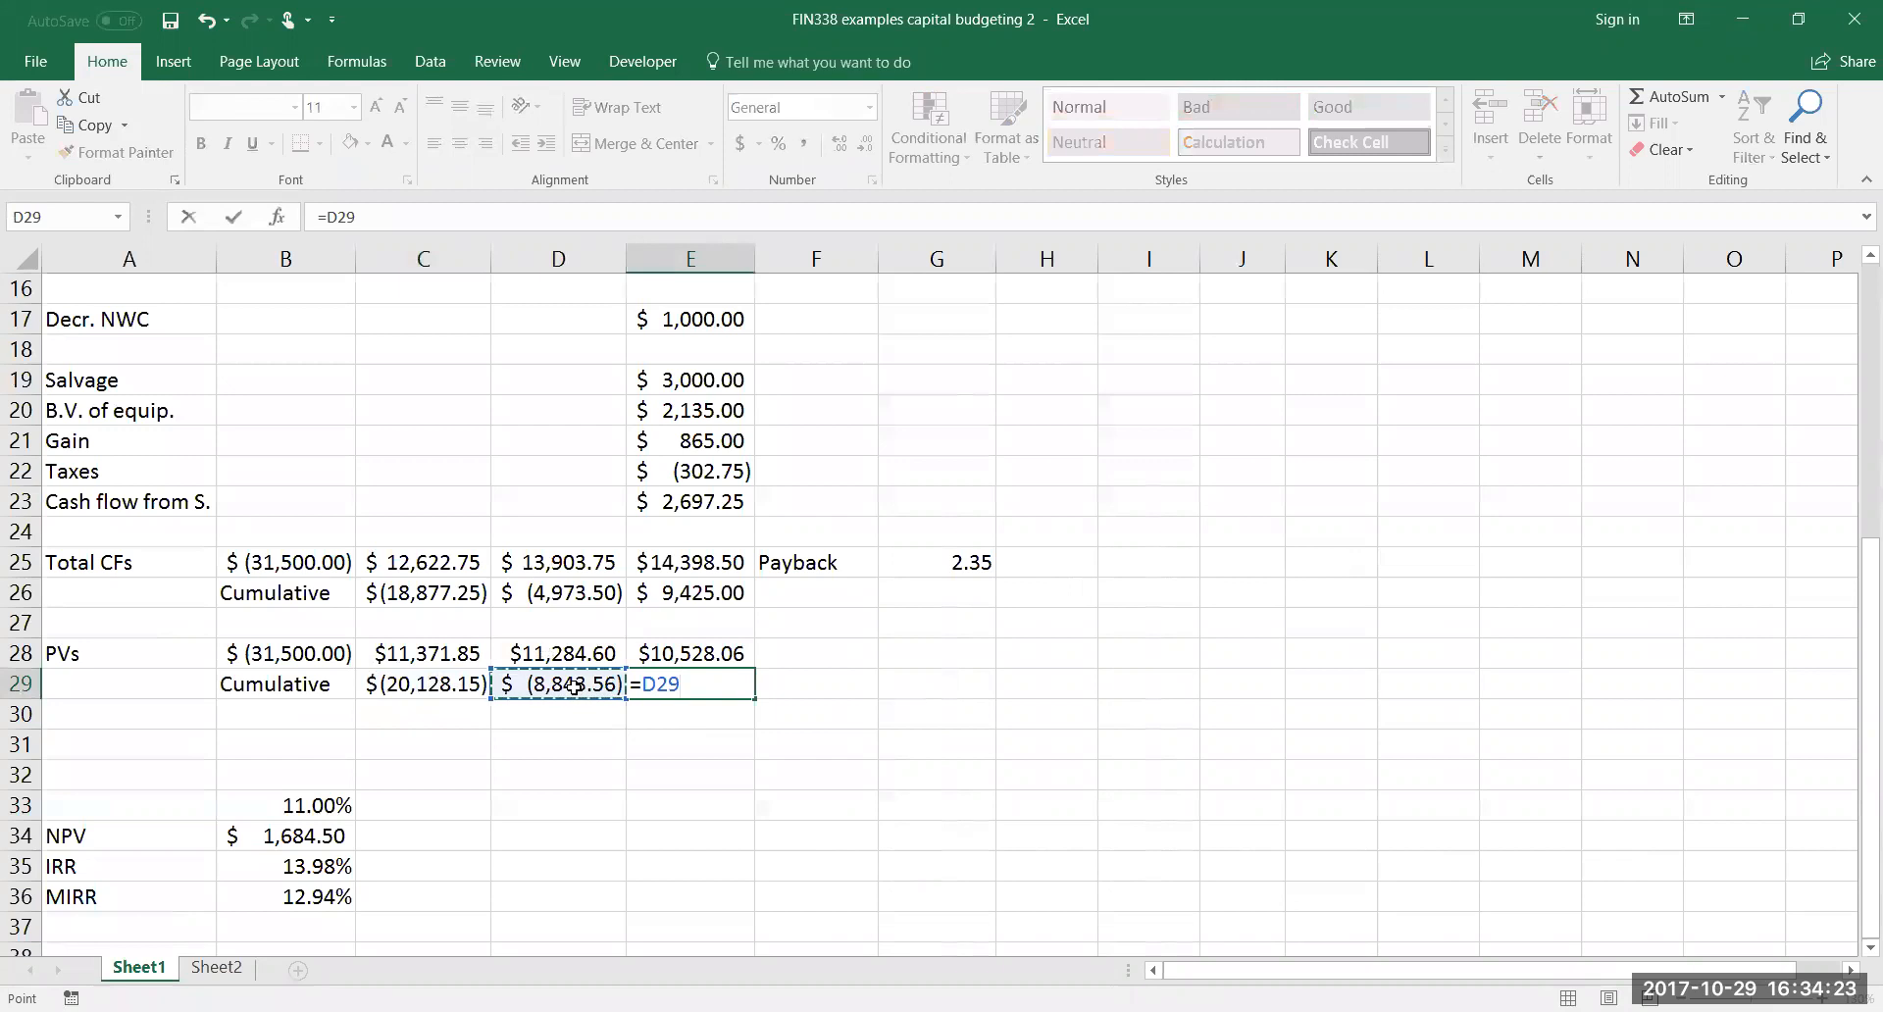
type("+")
left_click(697, 655)
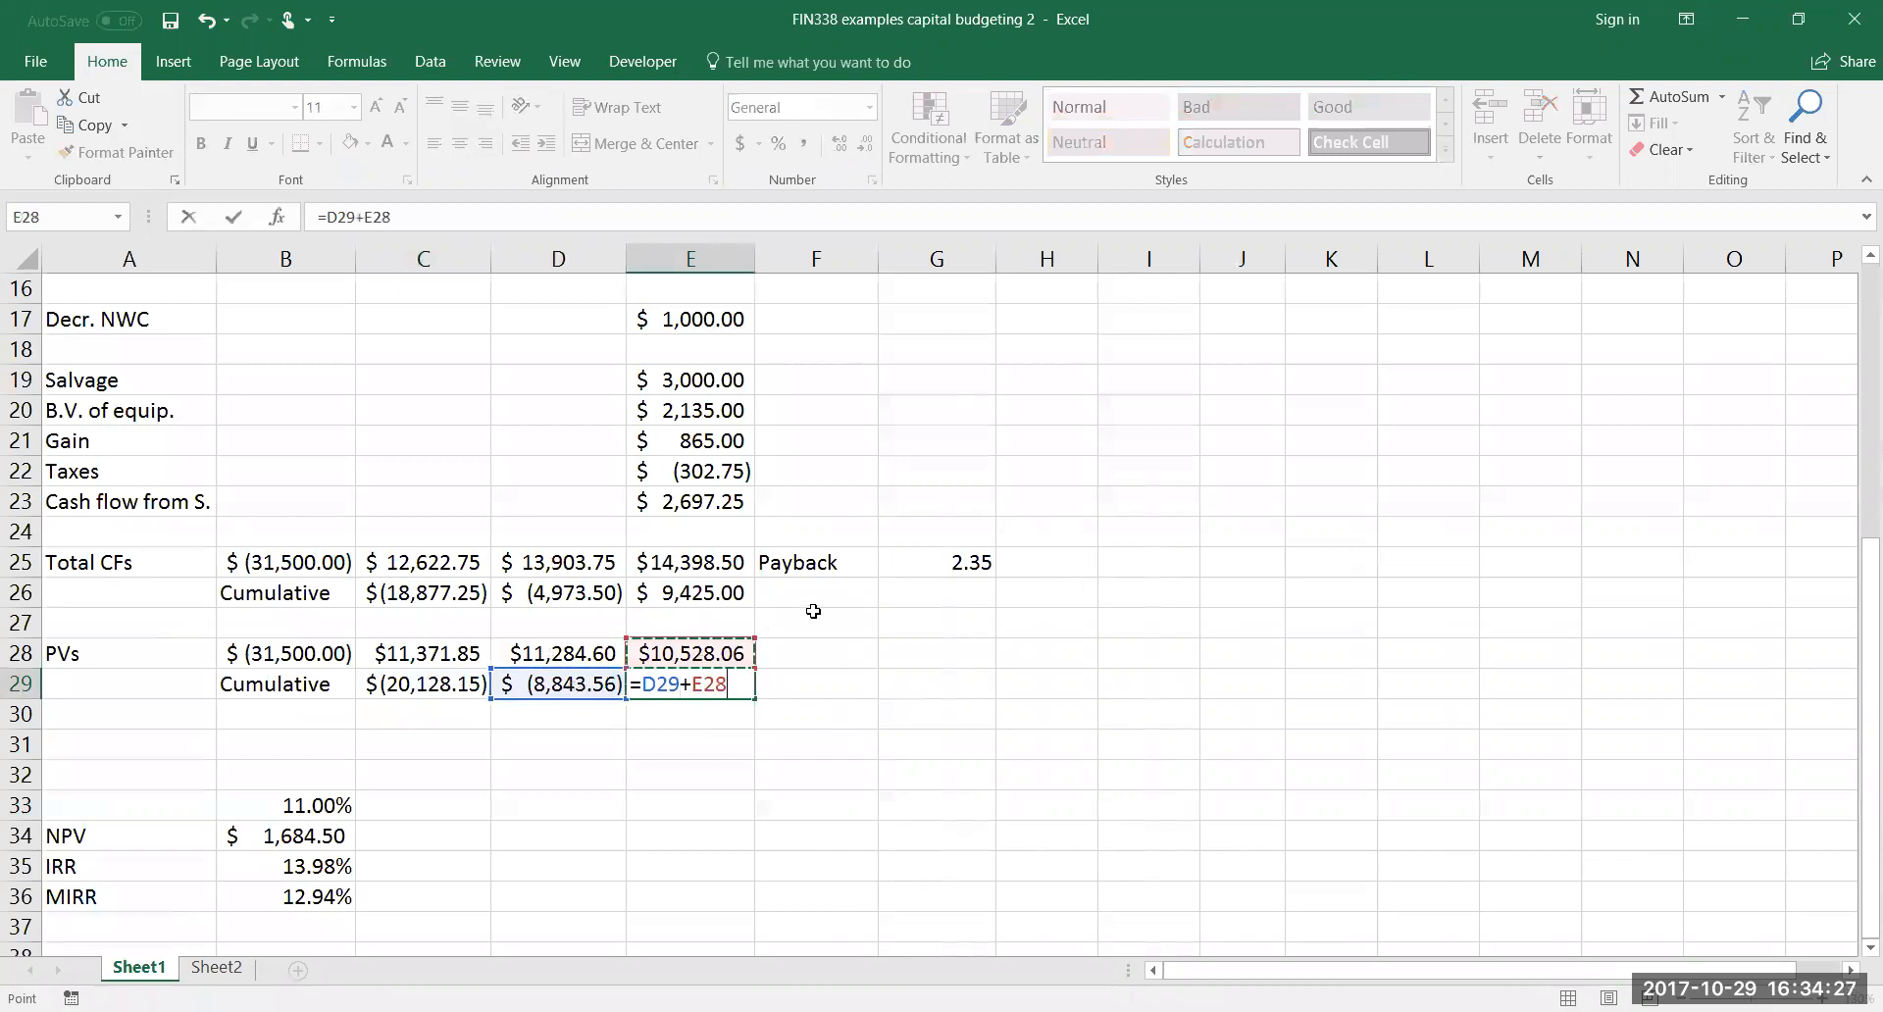
key("Return")
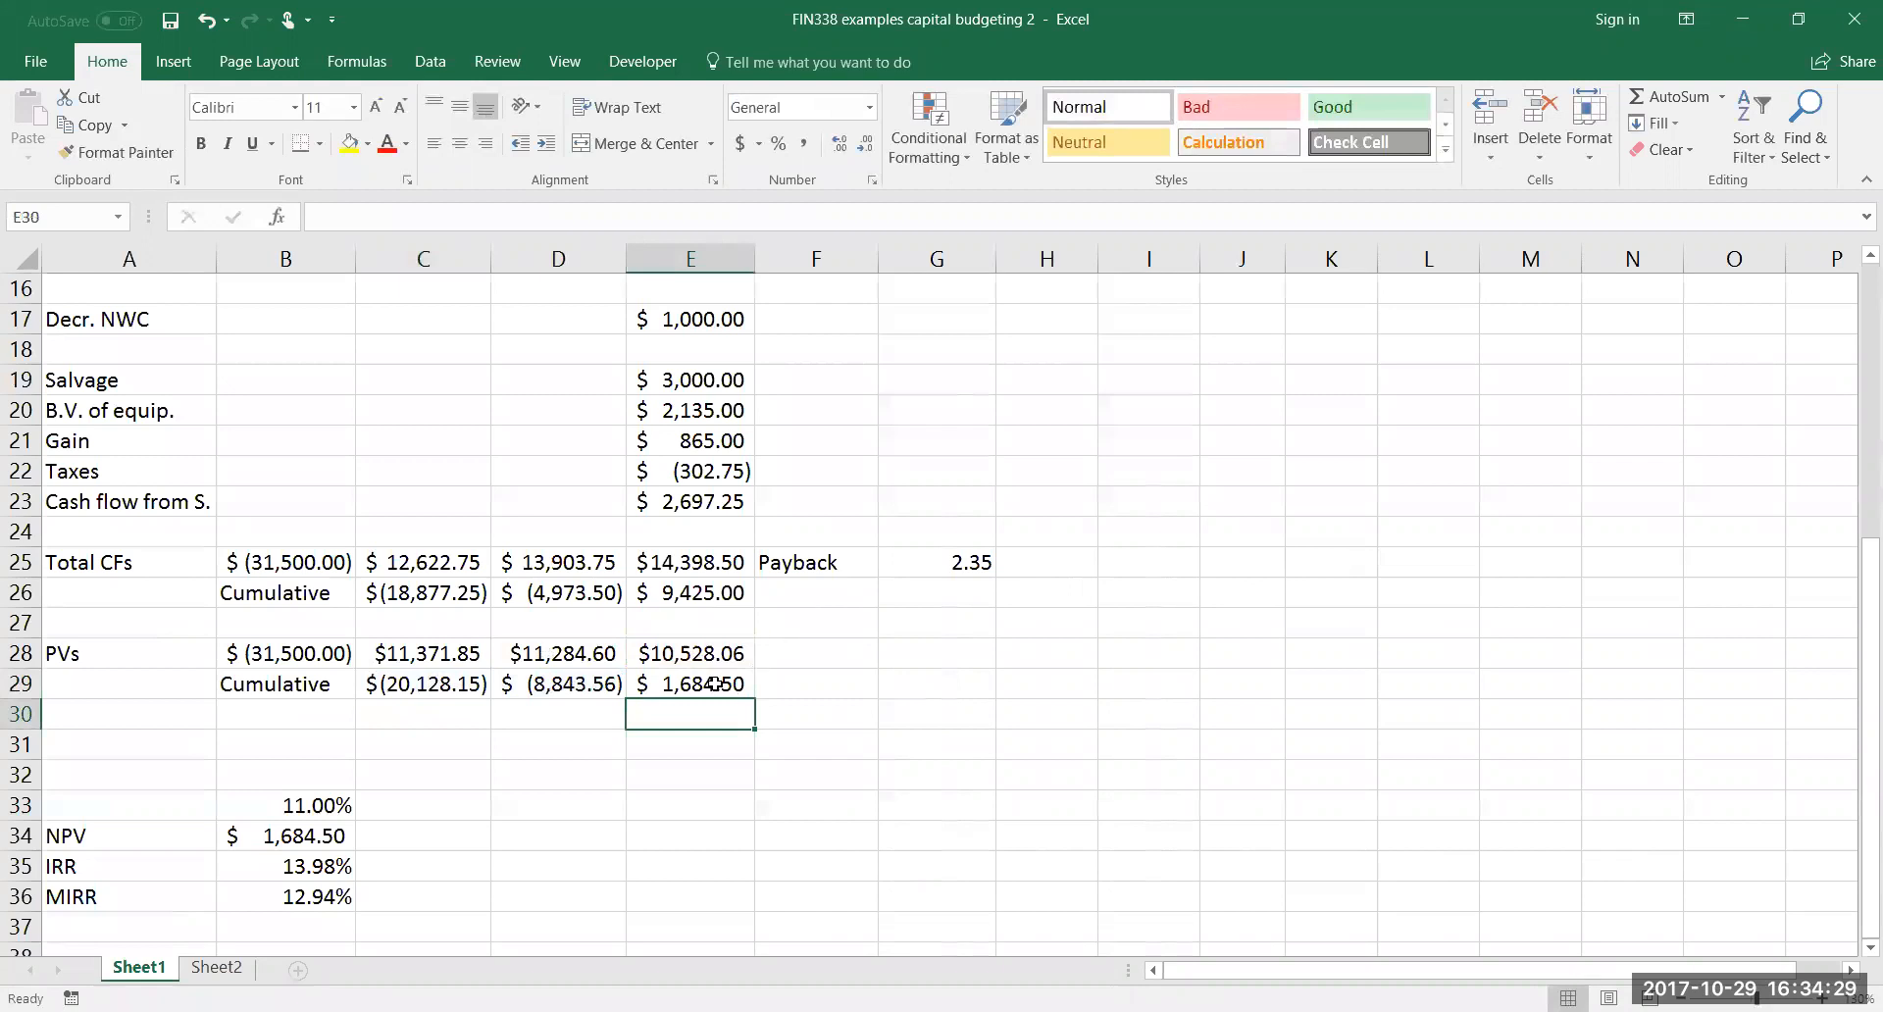
Label cell F28, beside the year 3 present value, Discounted Payback
left_click(818, 654)
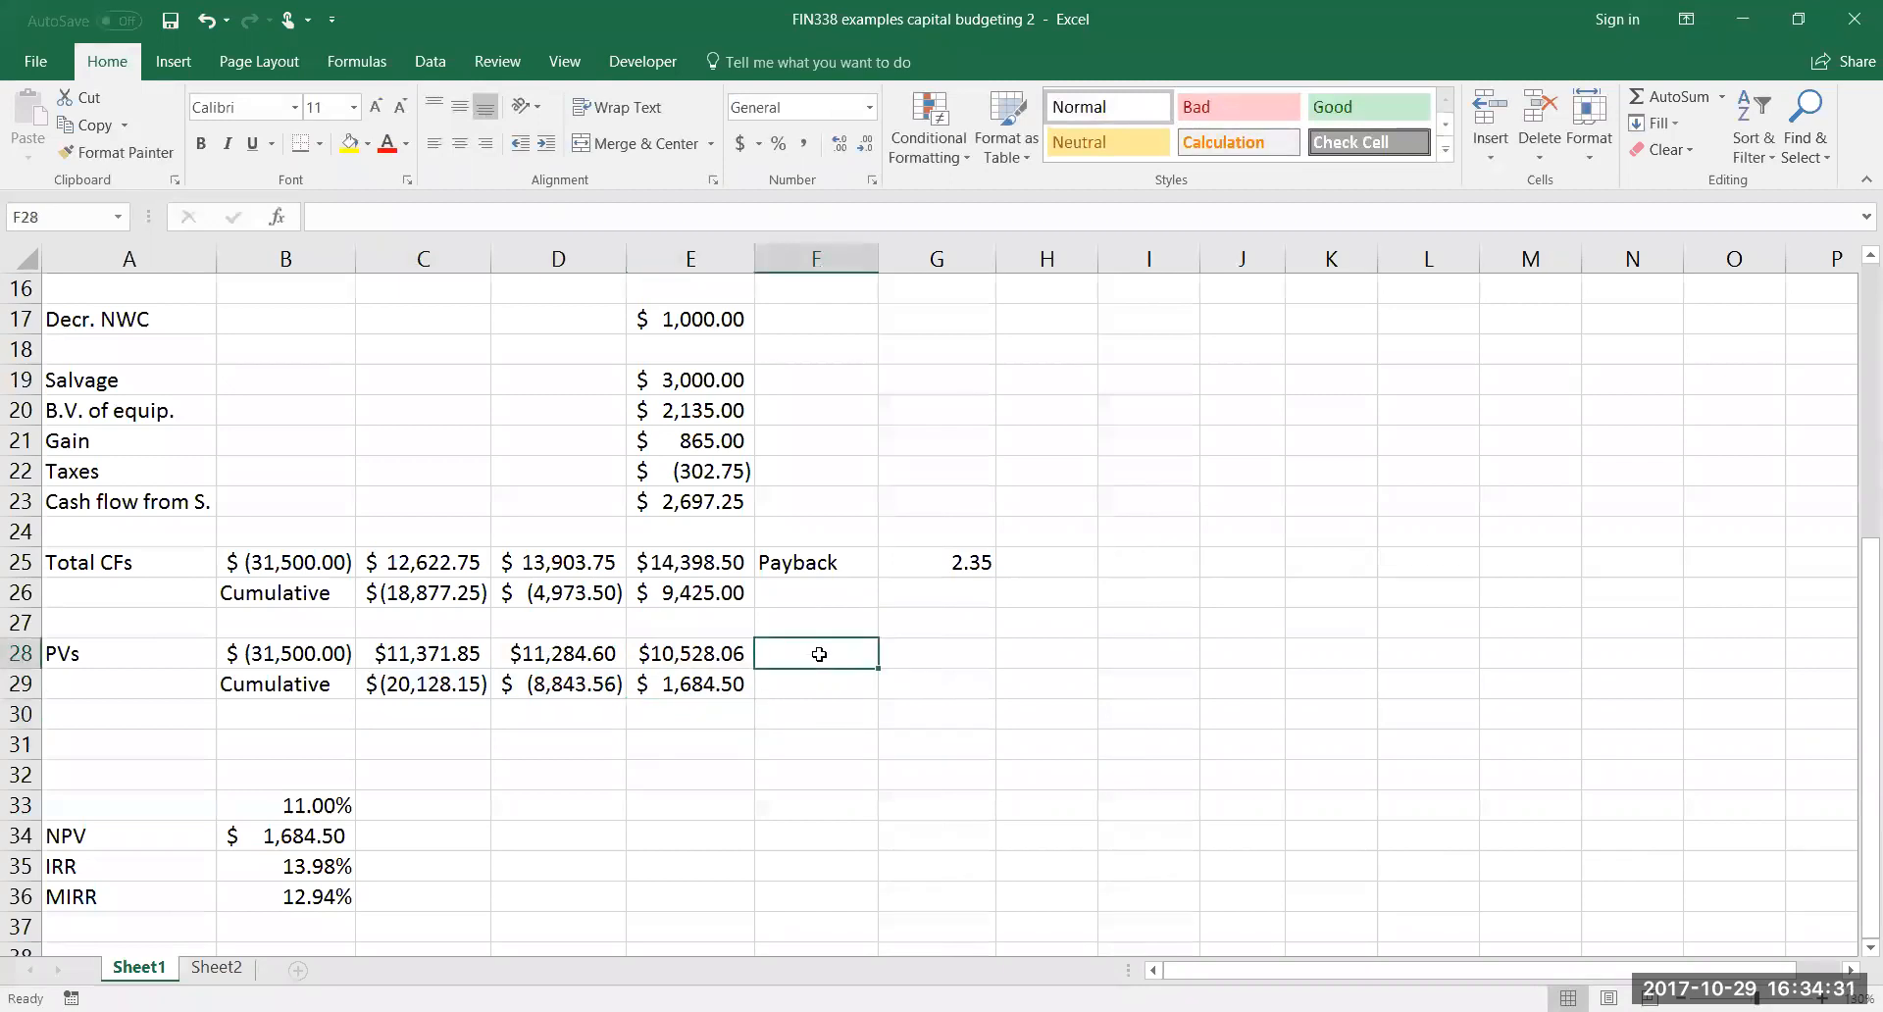
type("Disco")
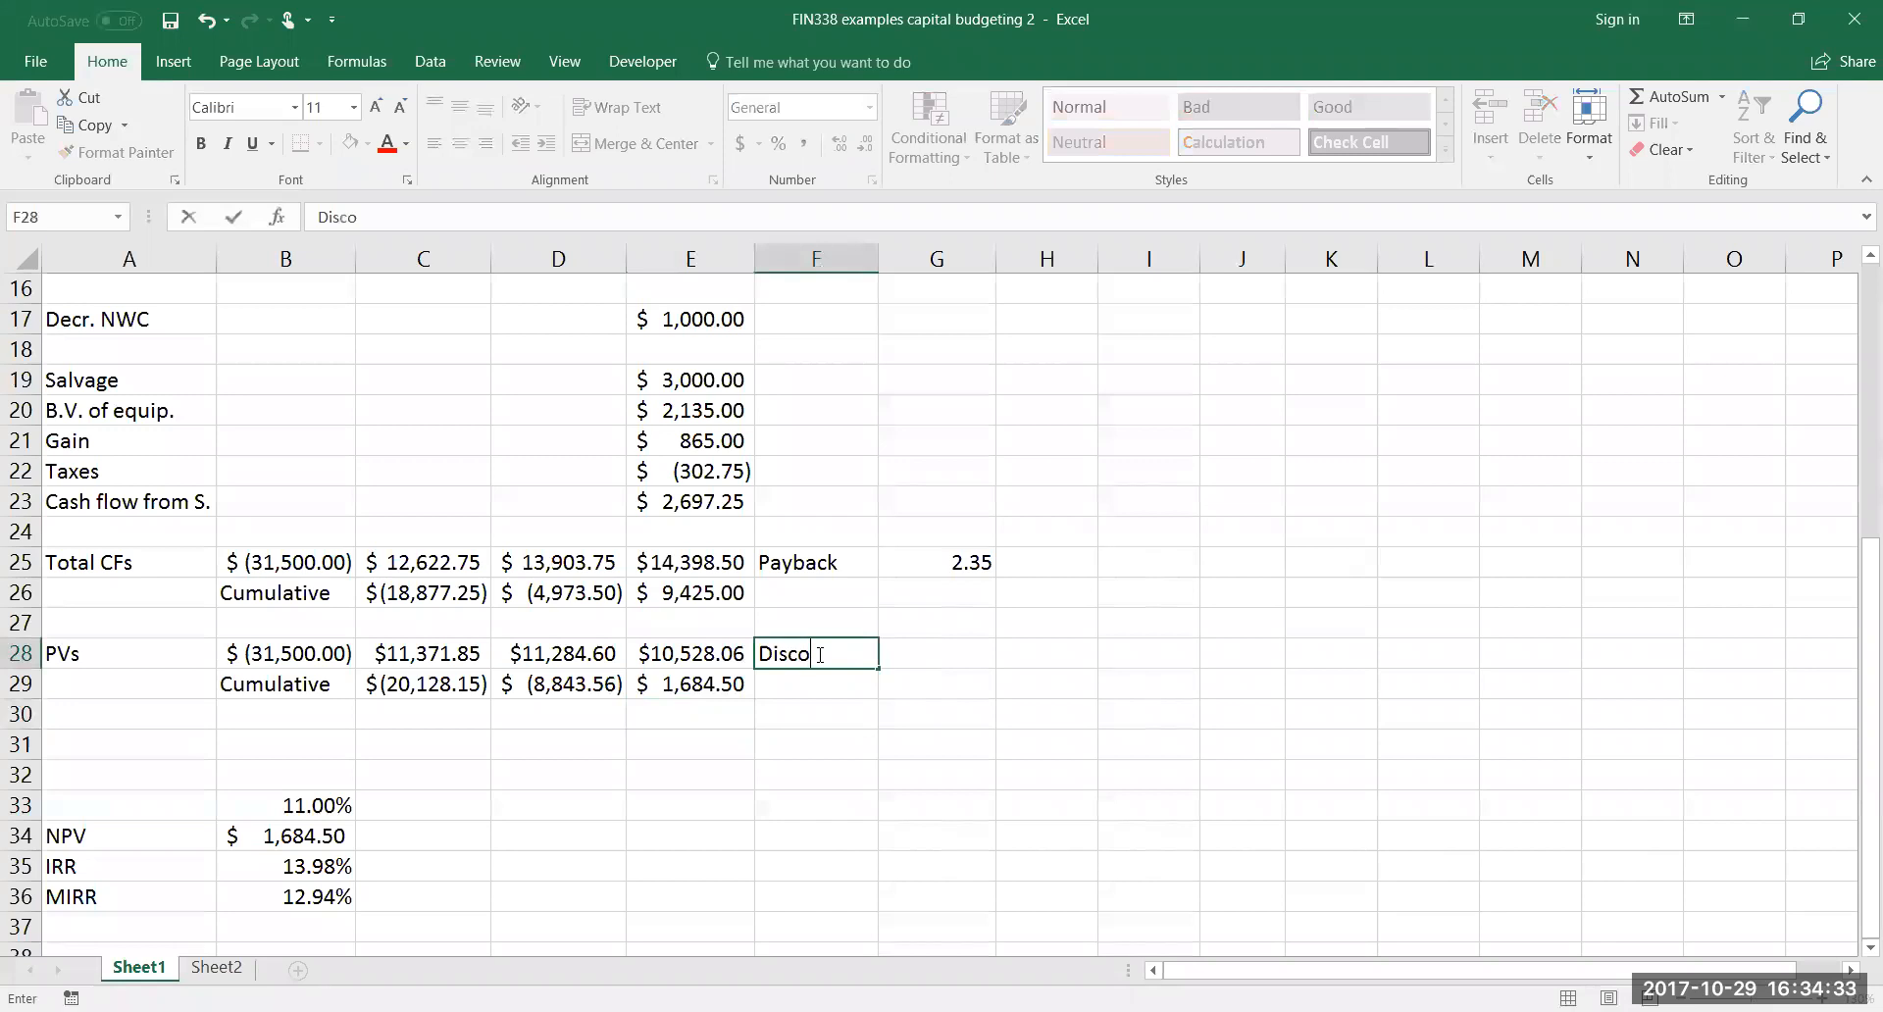
type("unted Payback")
key("Return")
type("0")
key("BackSpace")
Calculate the discounted payback period in G29 with the formula =2+(-D29/E28)
key("Tab")
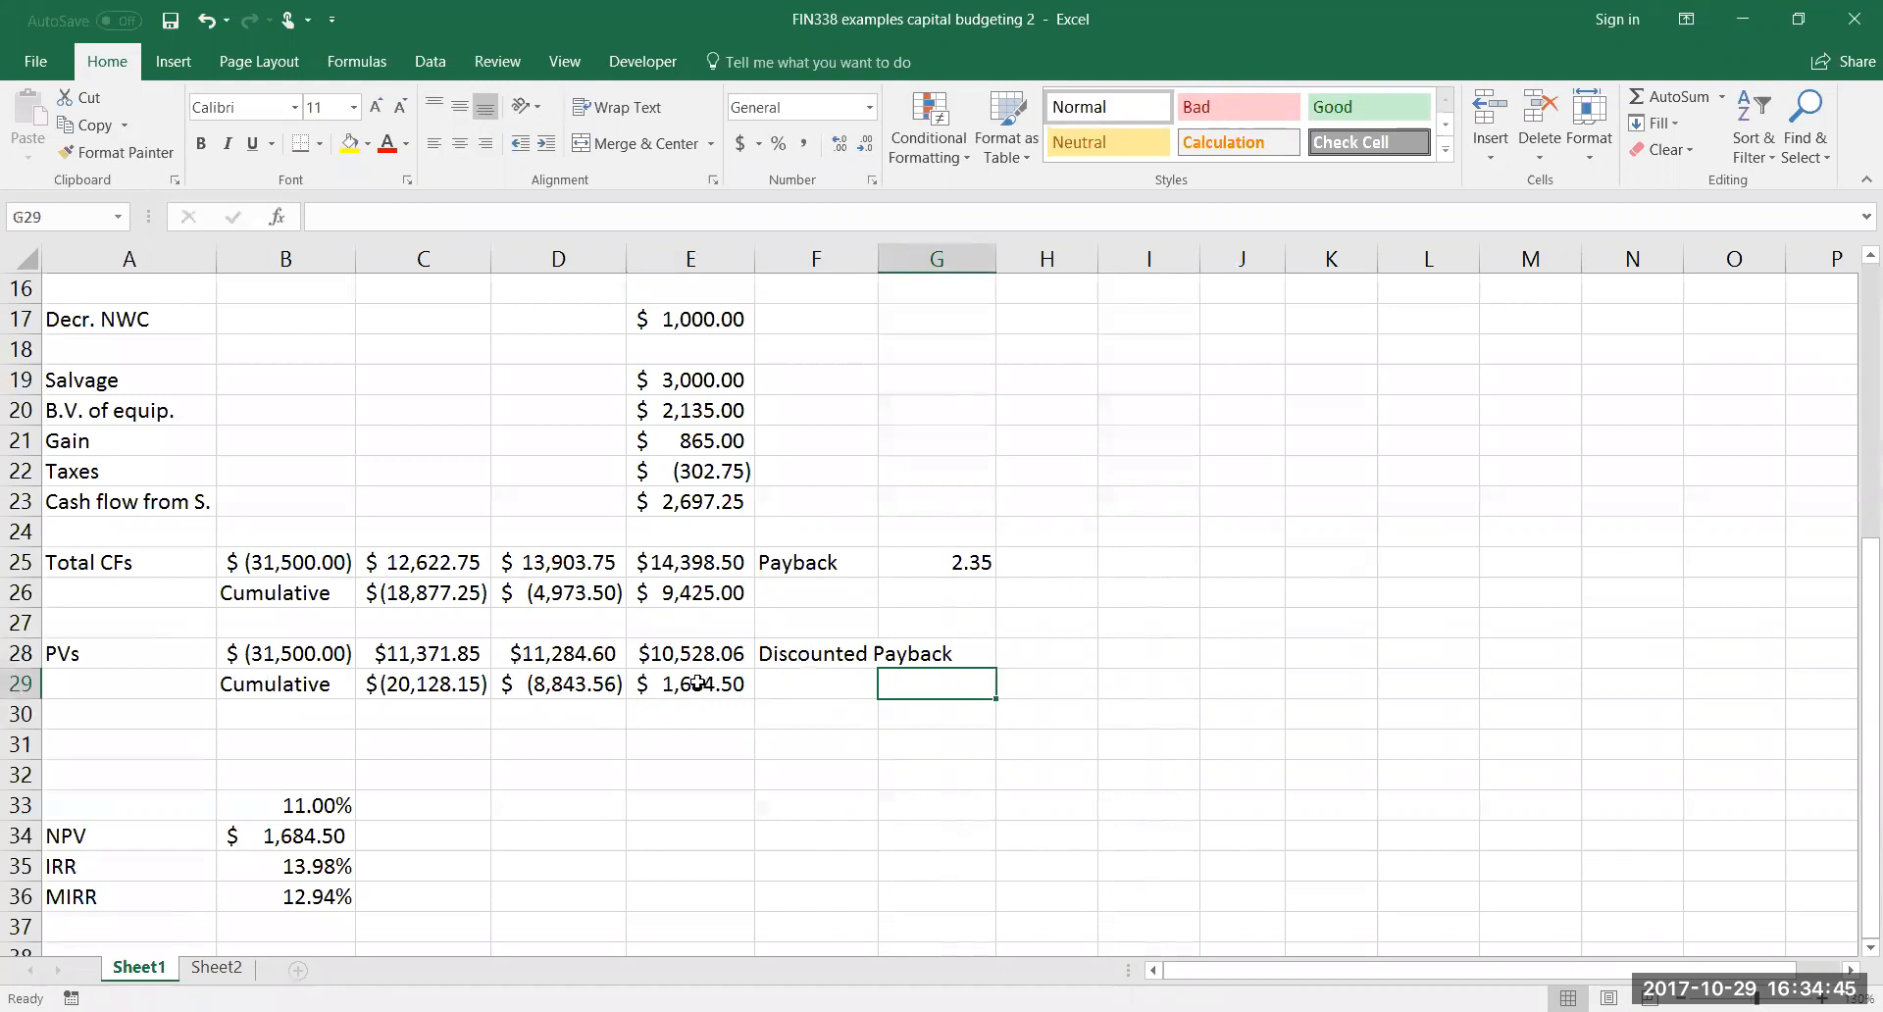
type("2+")
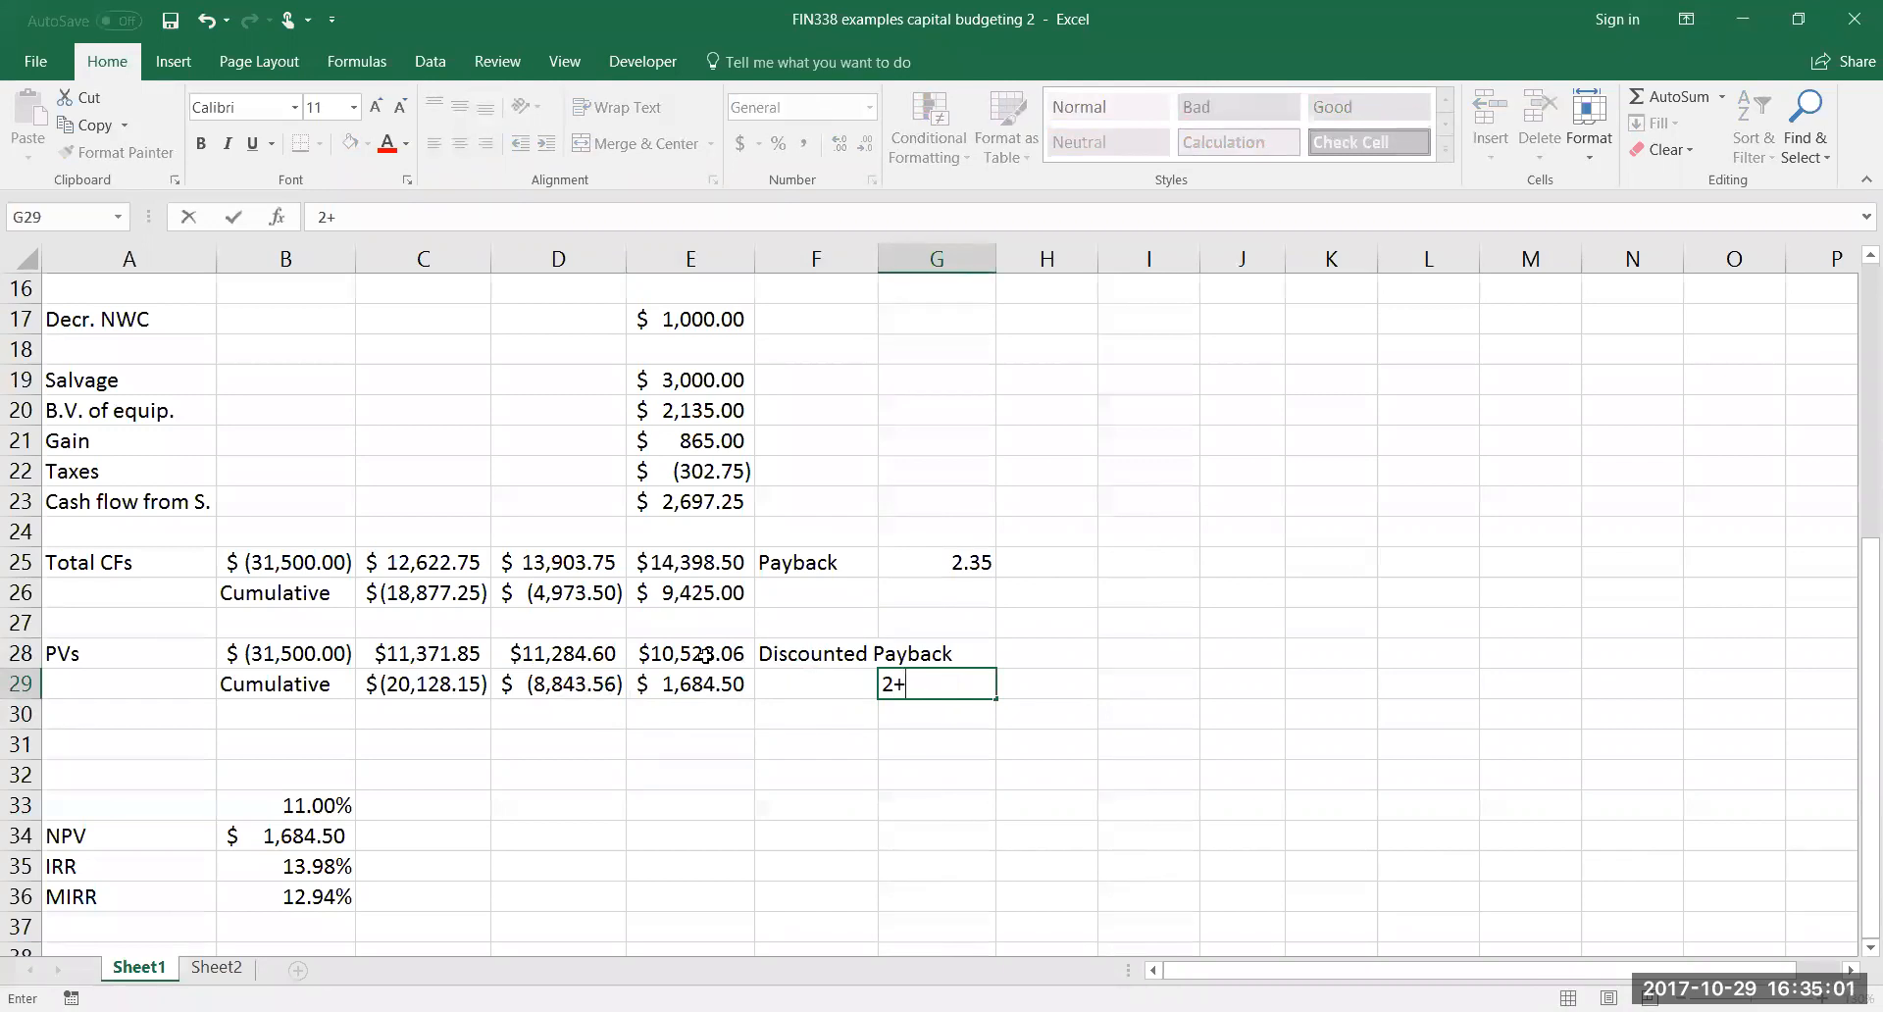
type("(-")
left_click(576, 694)
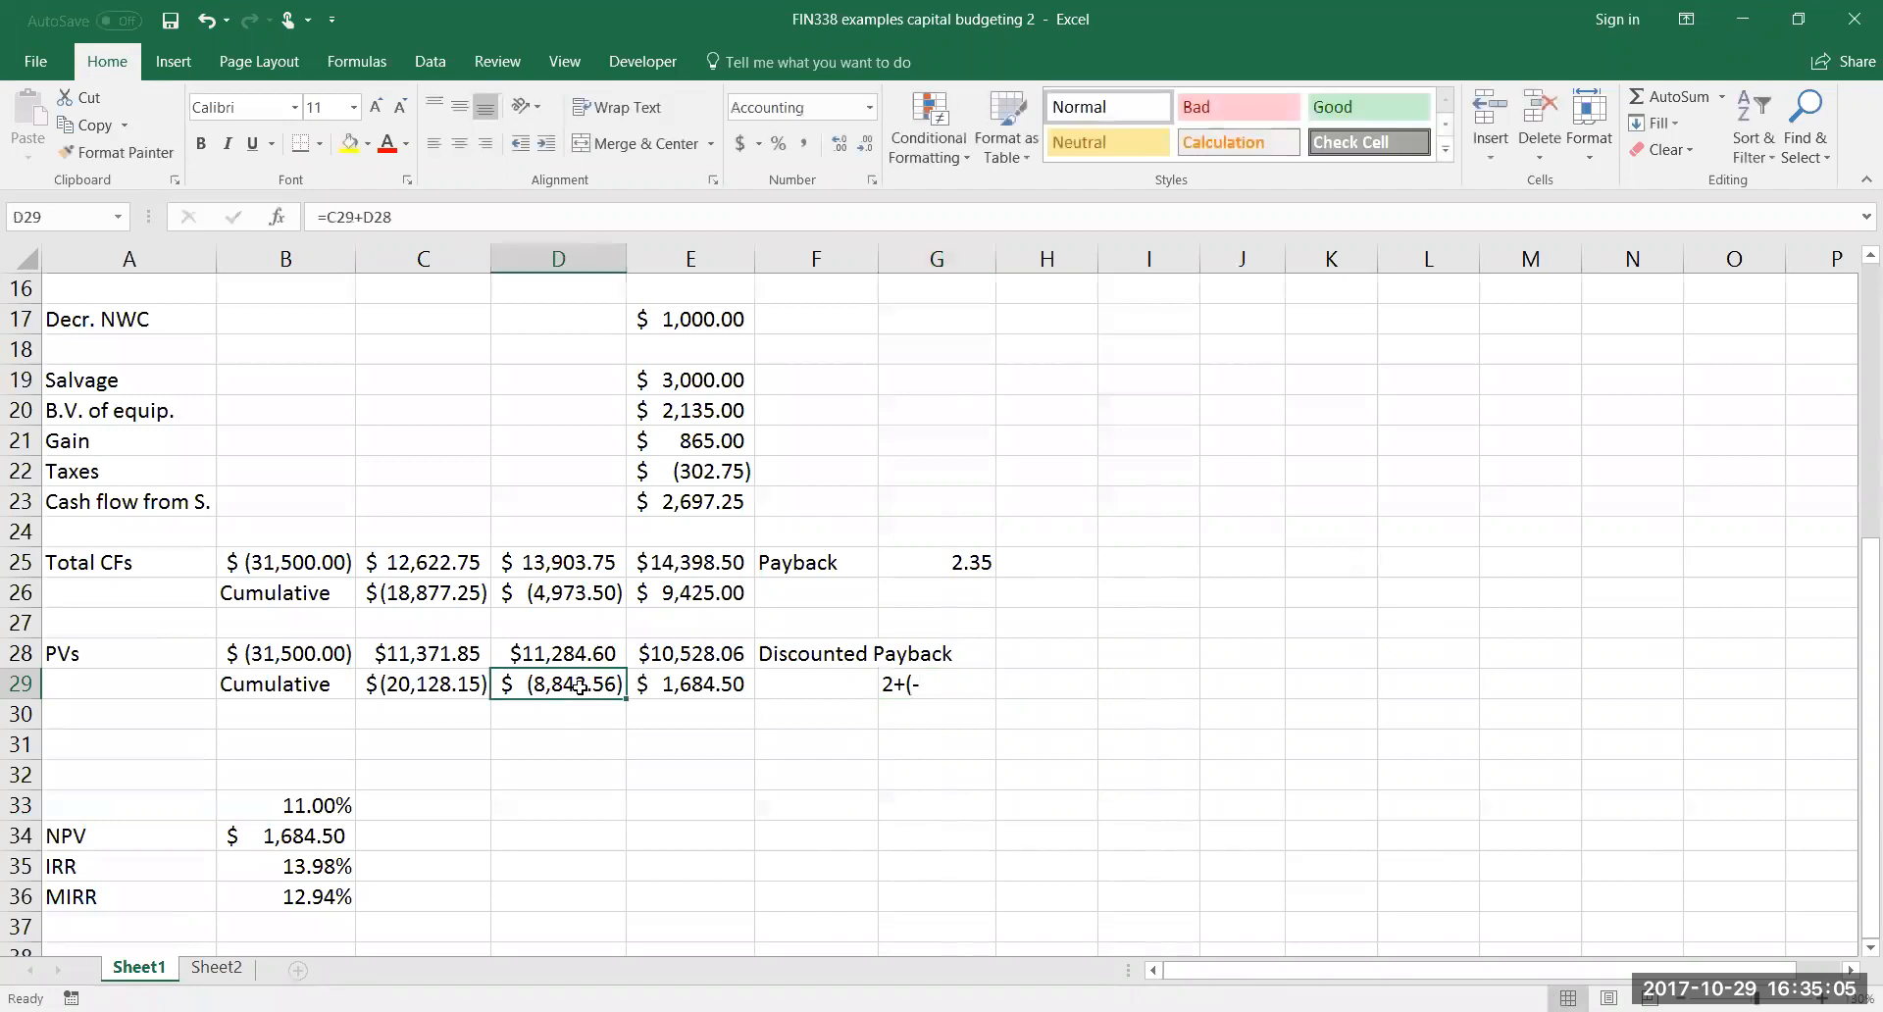
left_click(887, 676)
double_click(887, 676)
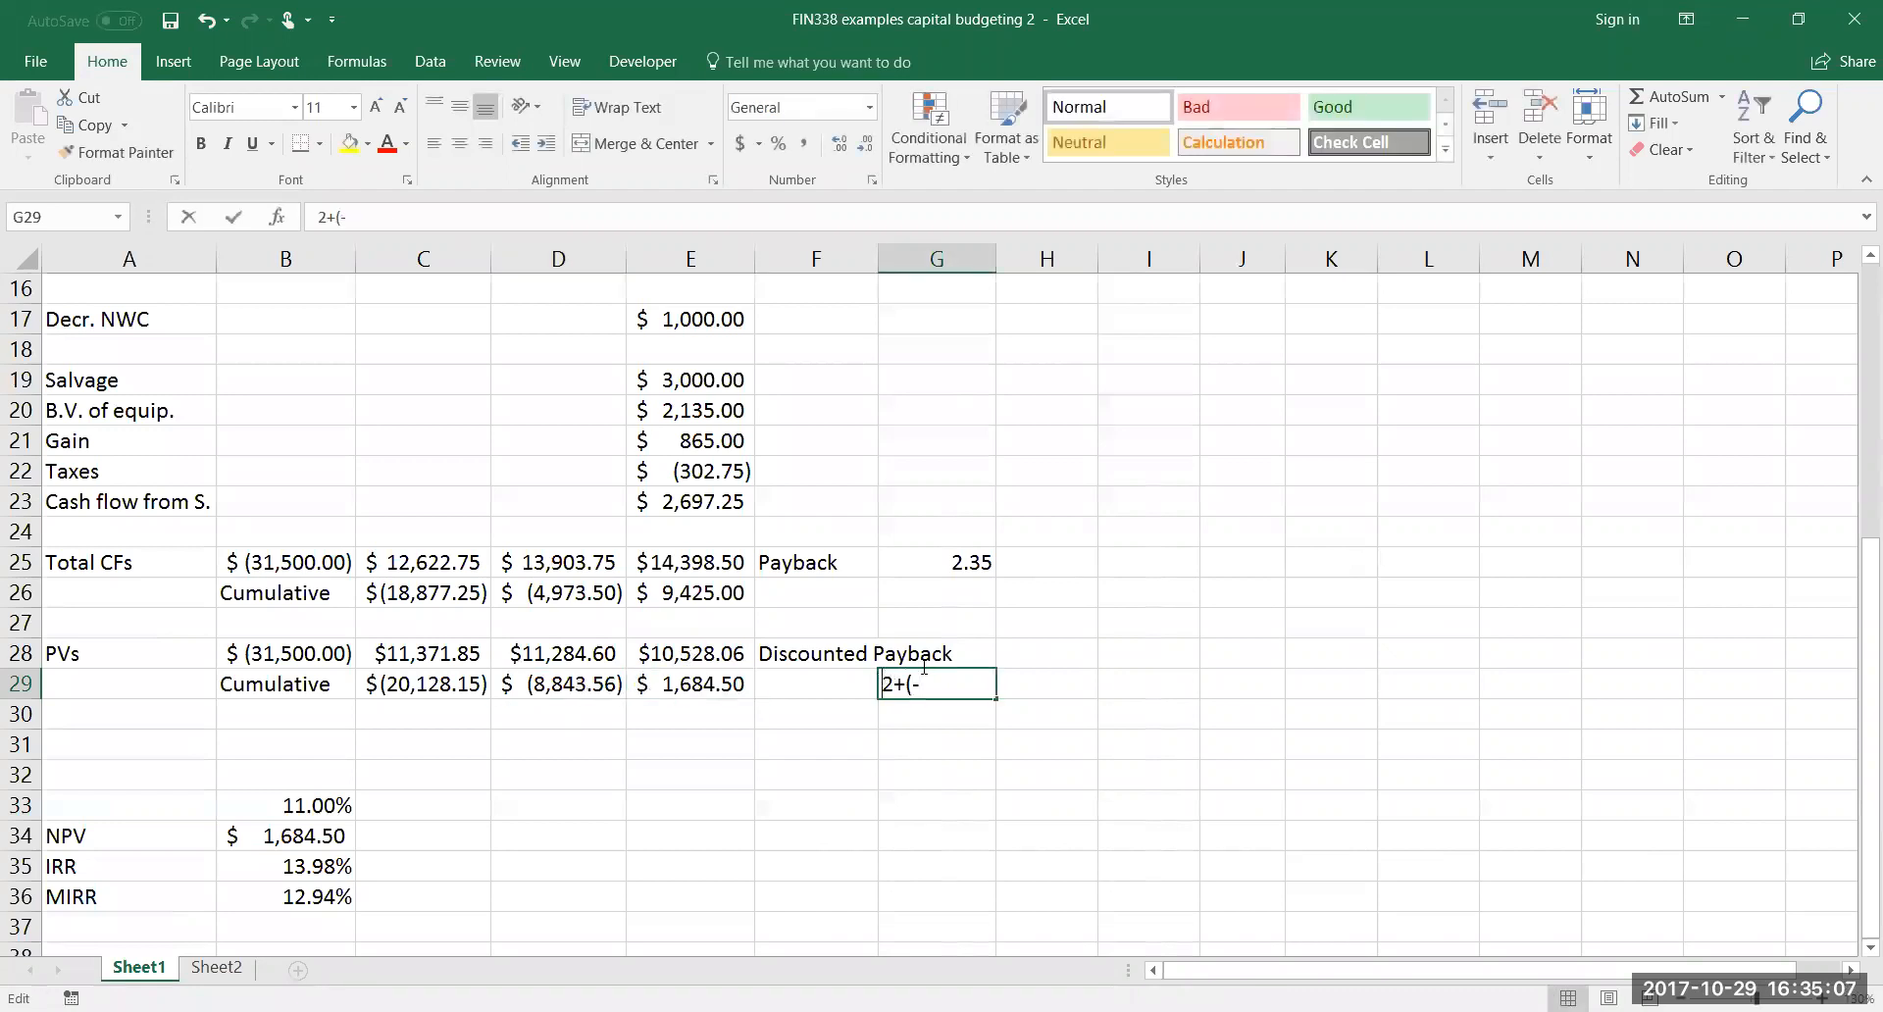
type("=")
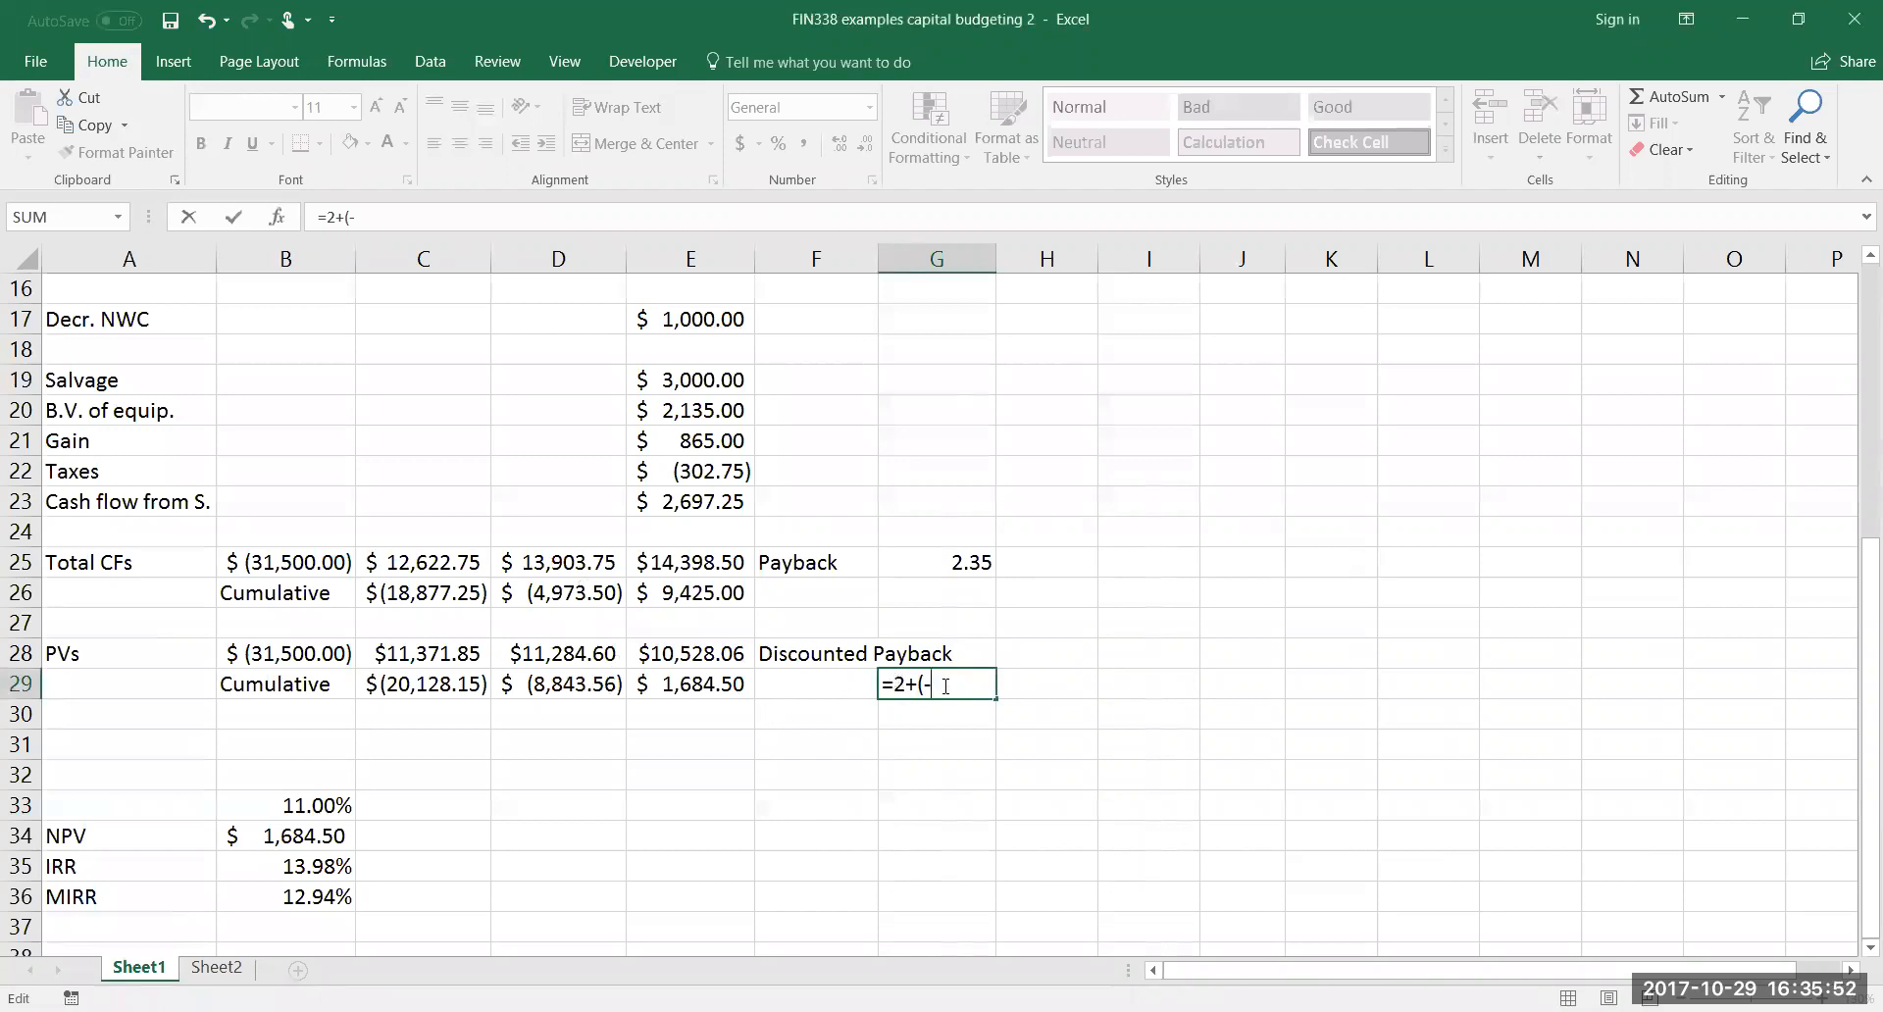
left_click(600, 687)
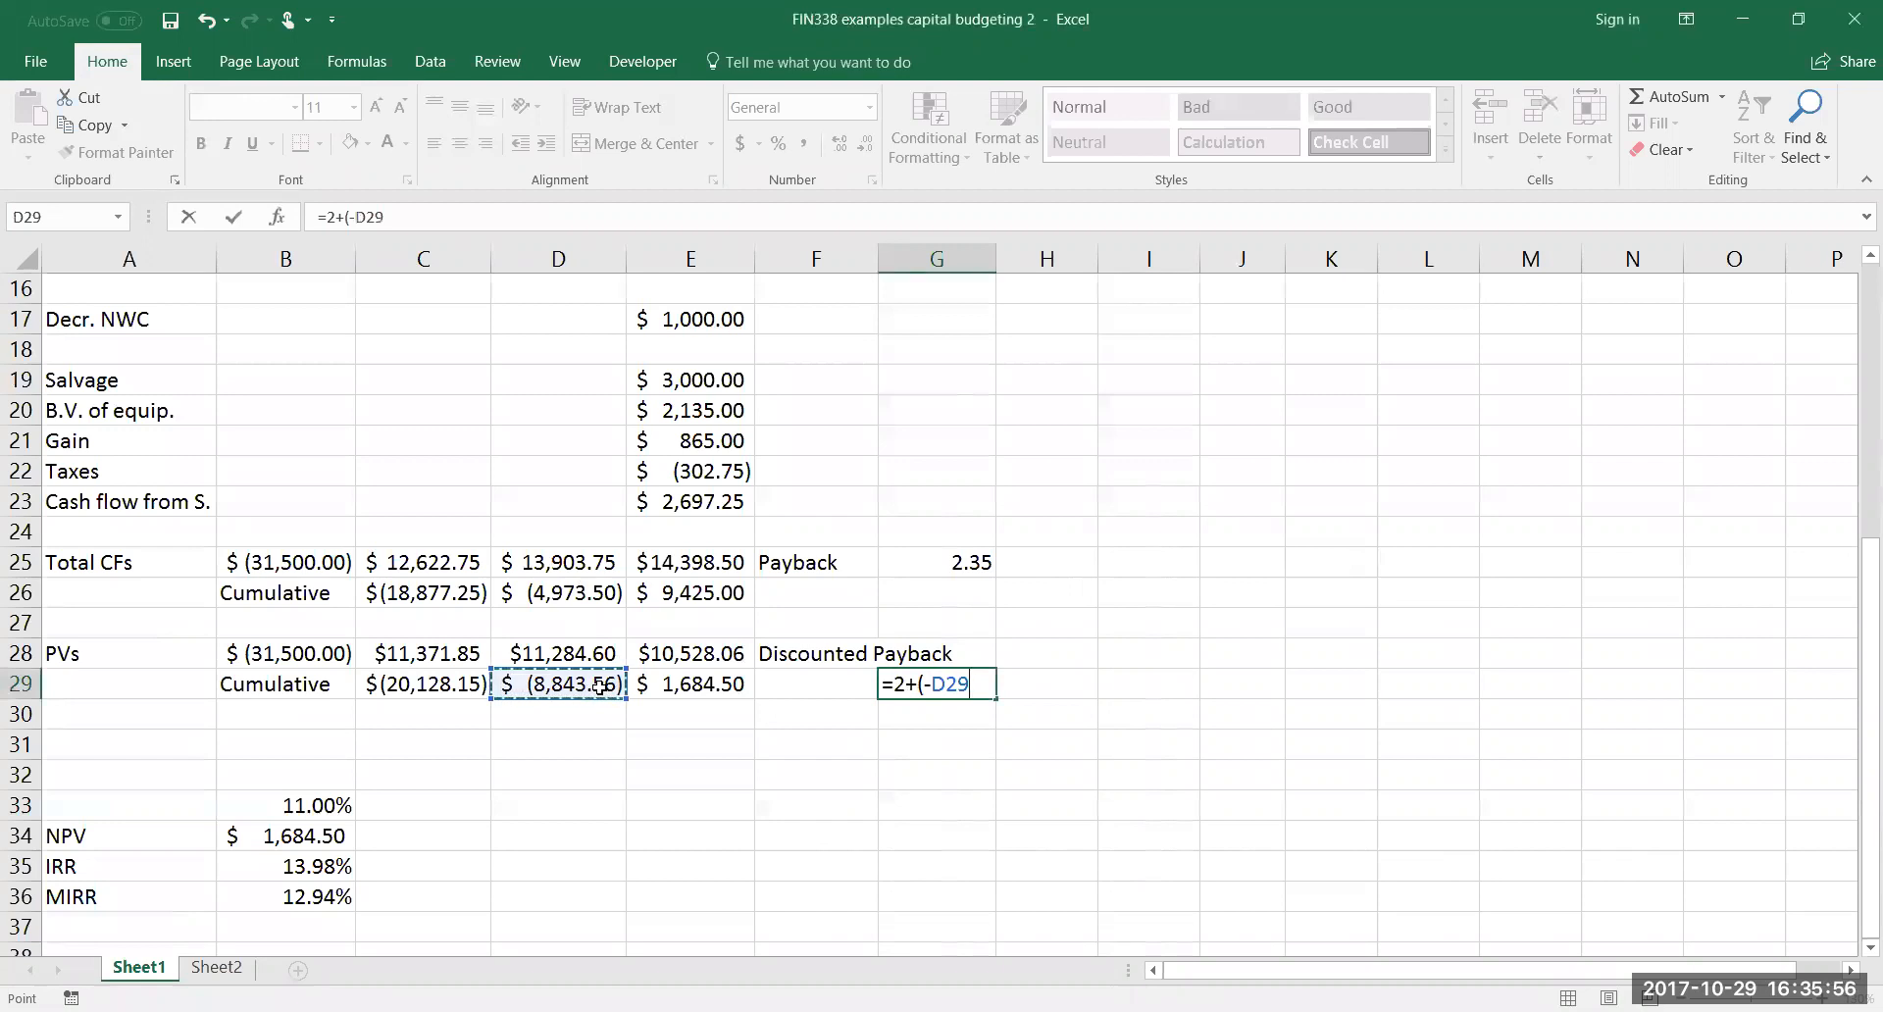
type("/")
left_click(711, 648)
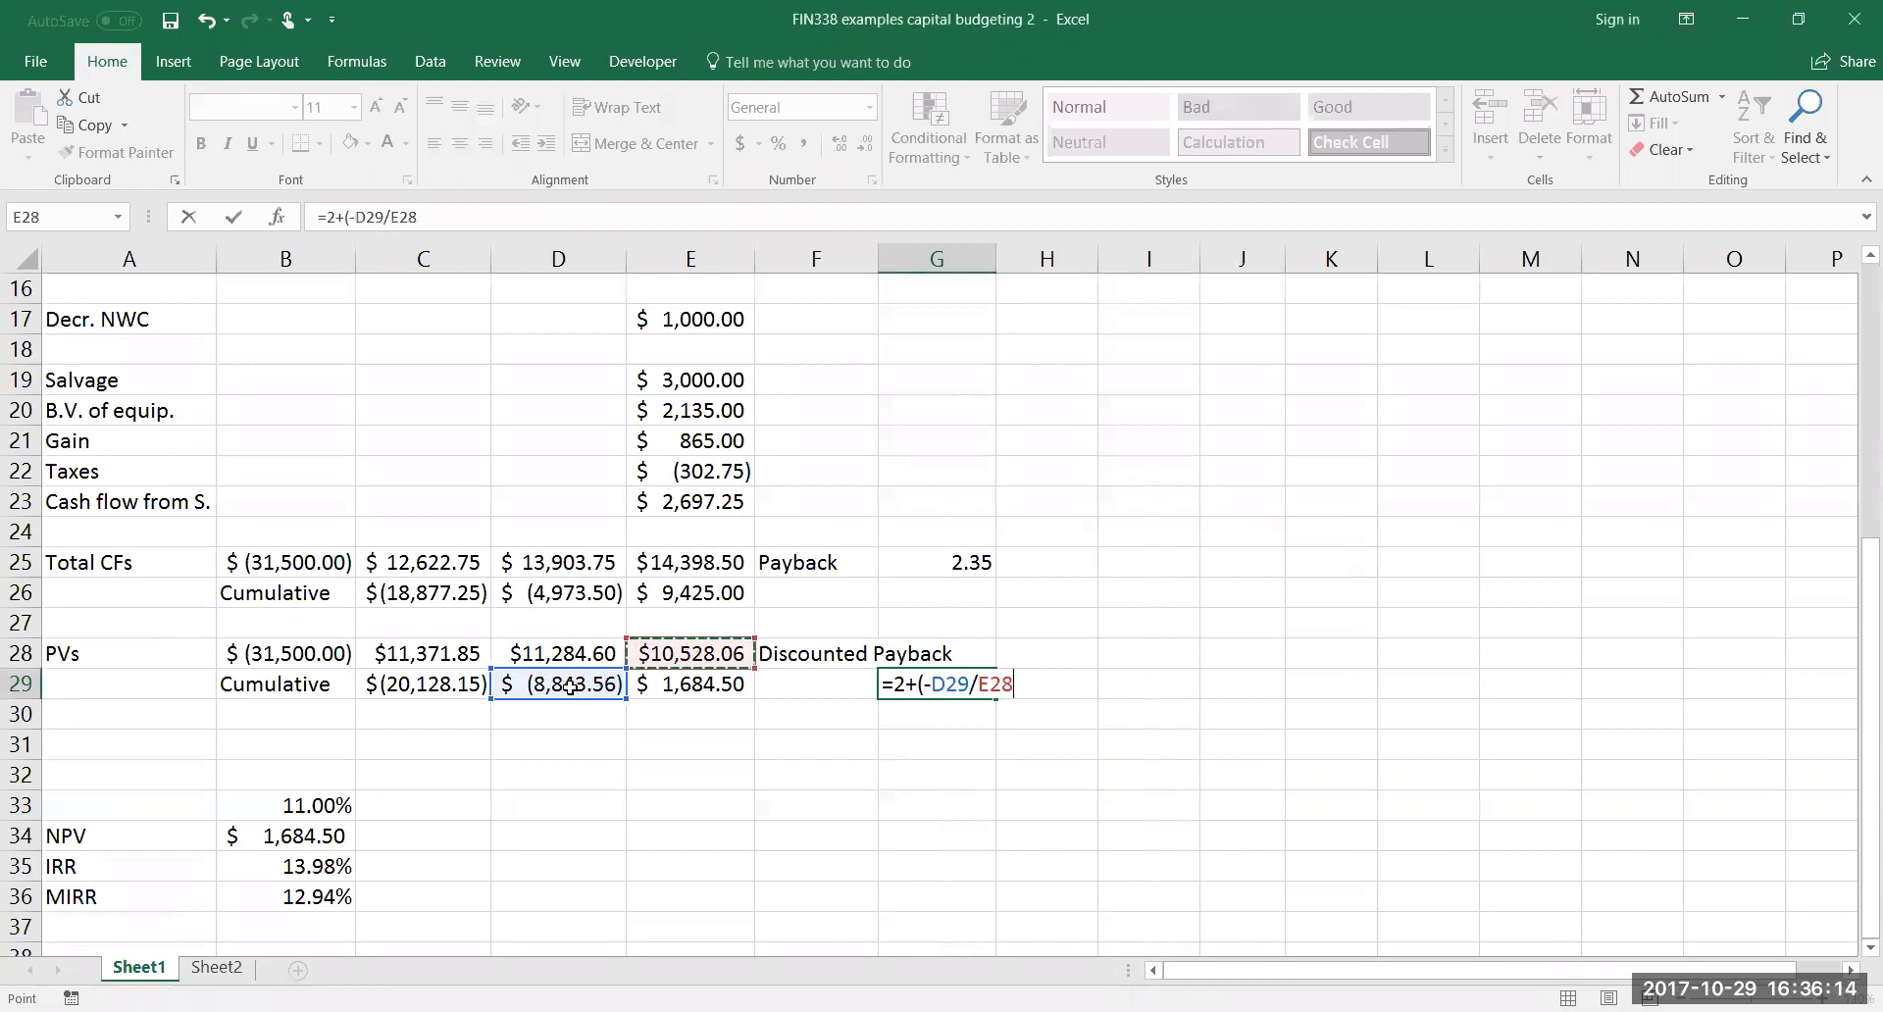
type(")")
key("Return")
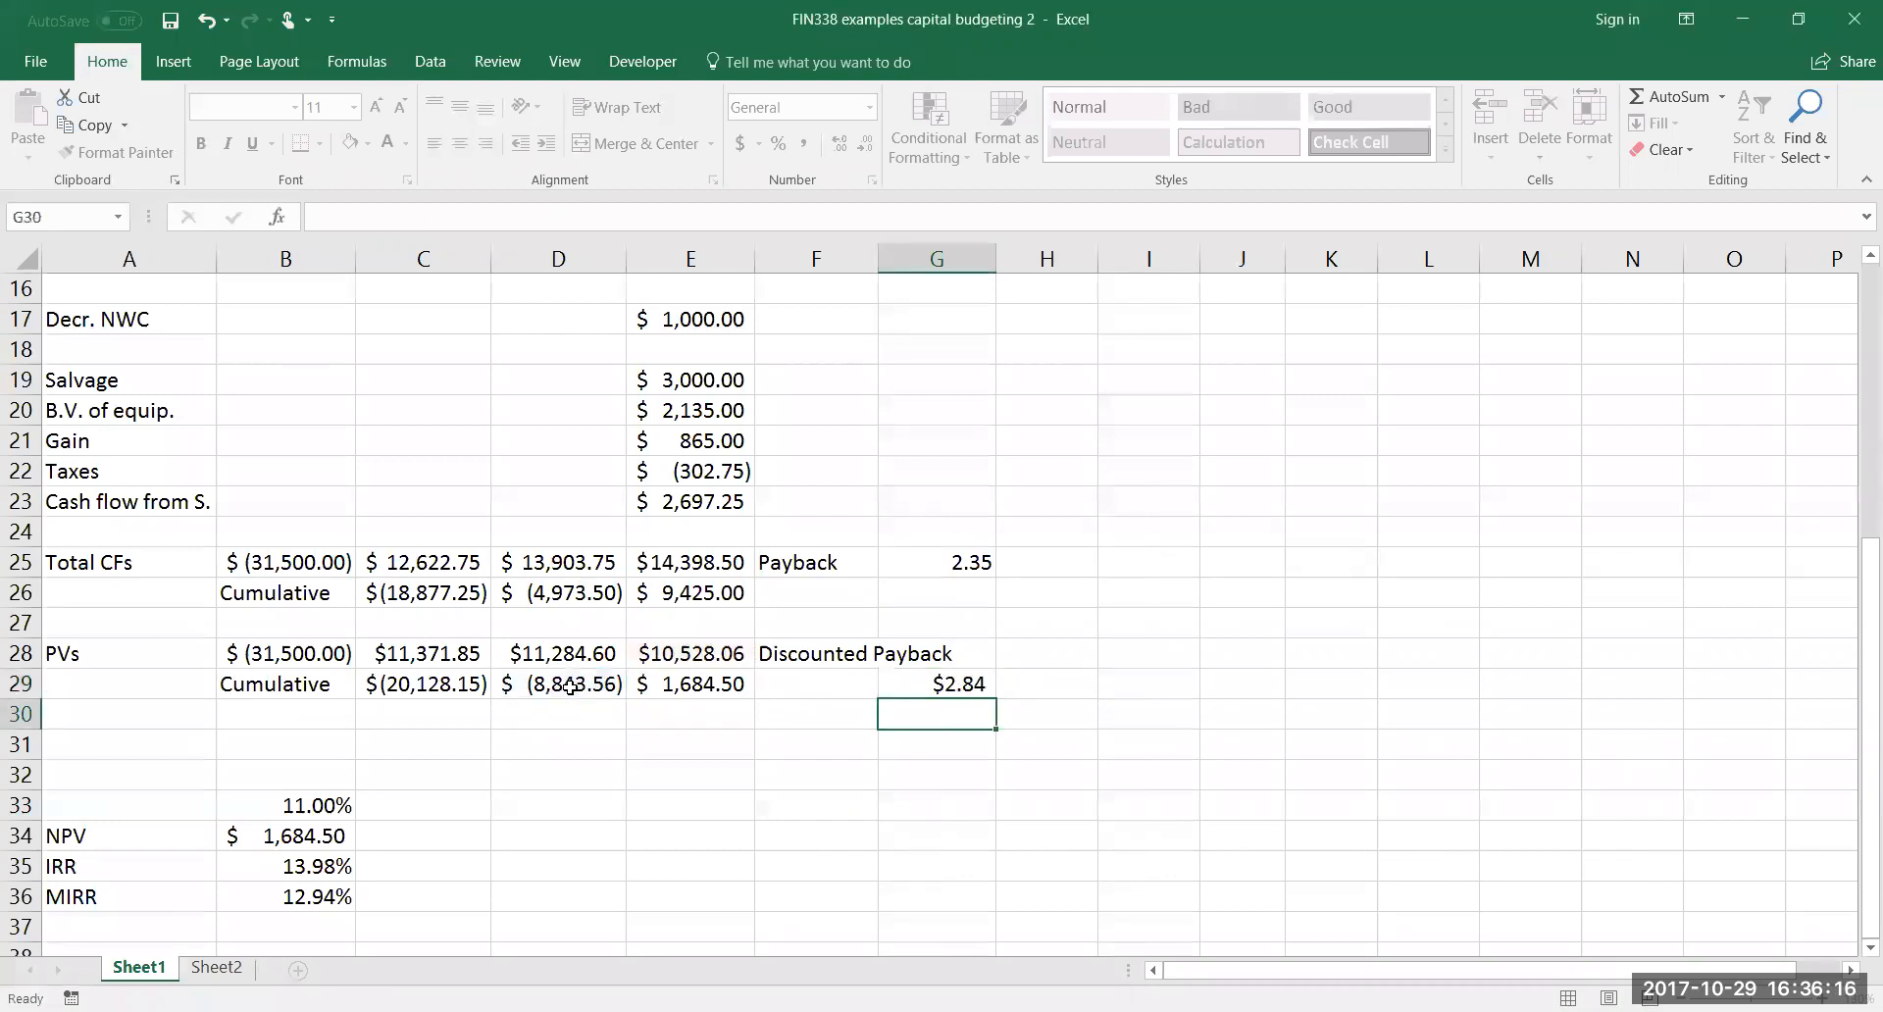
Format the discounted payback in G29 as a plain Number with two decimal places
left_click(947, 673)
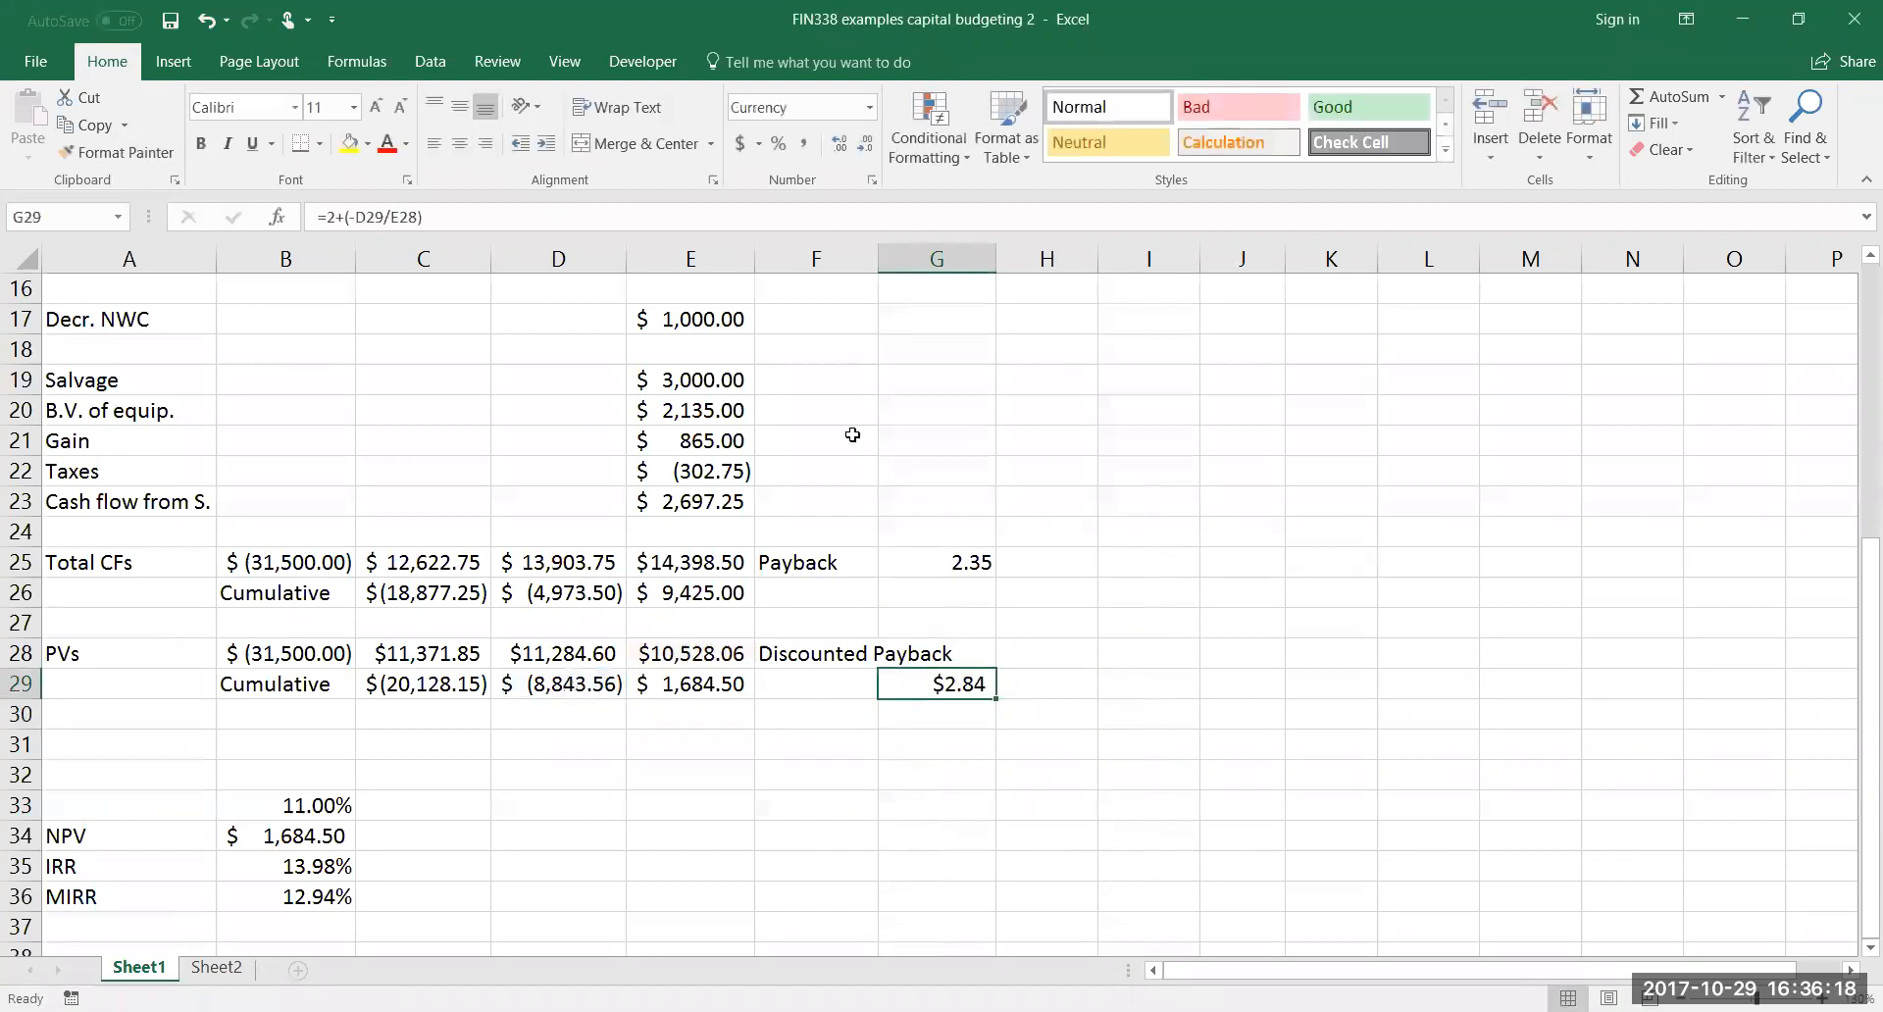
left_click(869, 107)
left_click(863, 143)
left_click(866, 143)
left_click(866, 144)
left_click(866, 143)
left_click(867, 144)
left_click(866, 144)
Compare the payback formulas in G25 and G29, and review the problem statement, yearly cash flows and the NPV, IRR and MIRR results
left_click(982, 567)
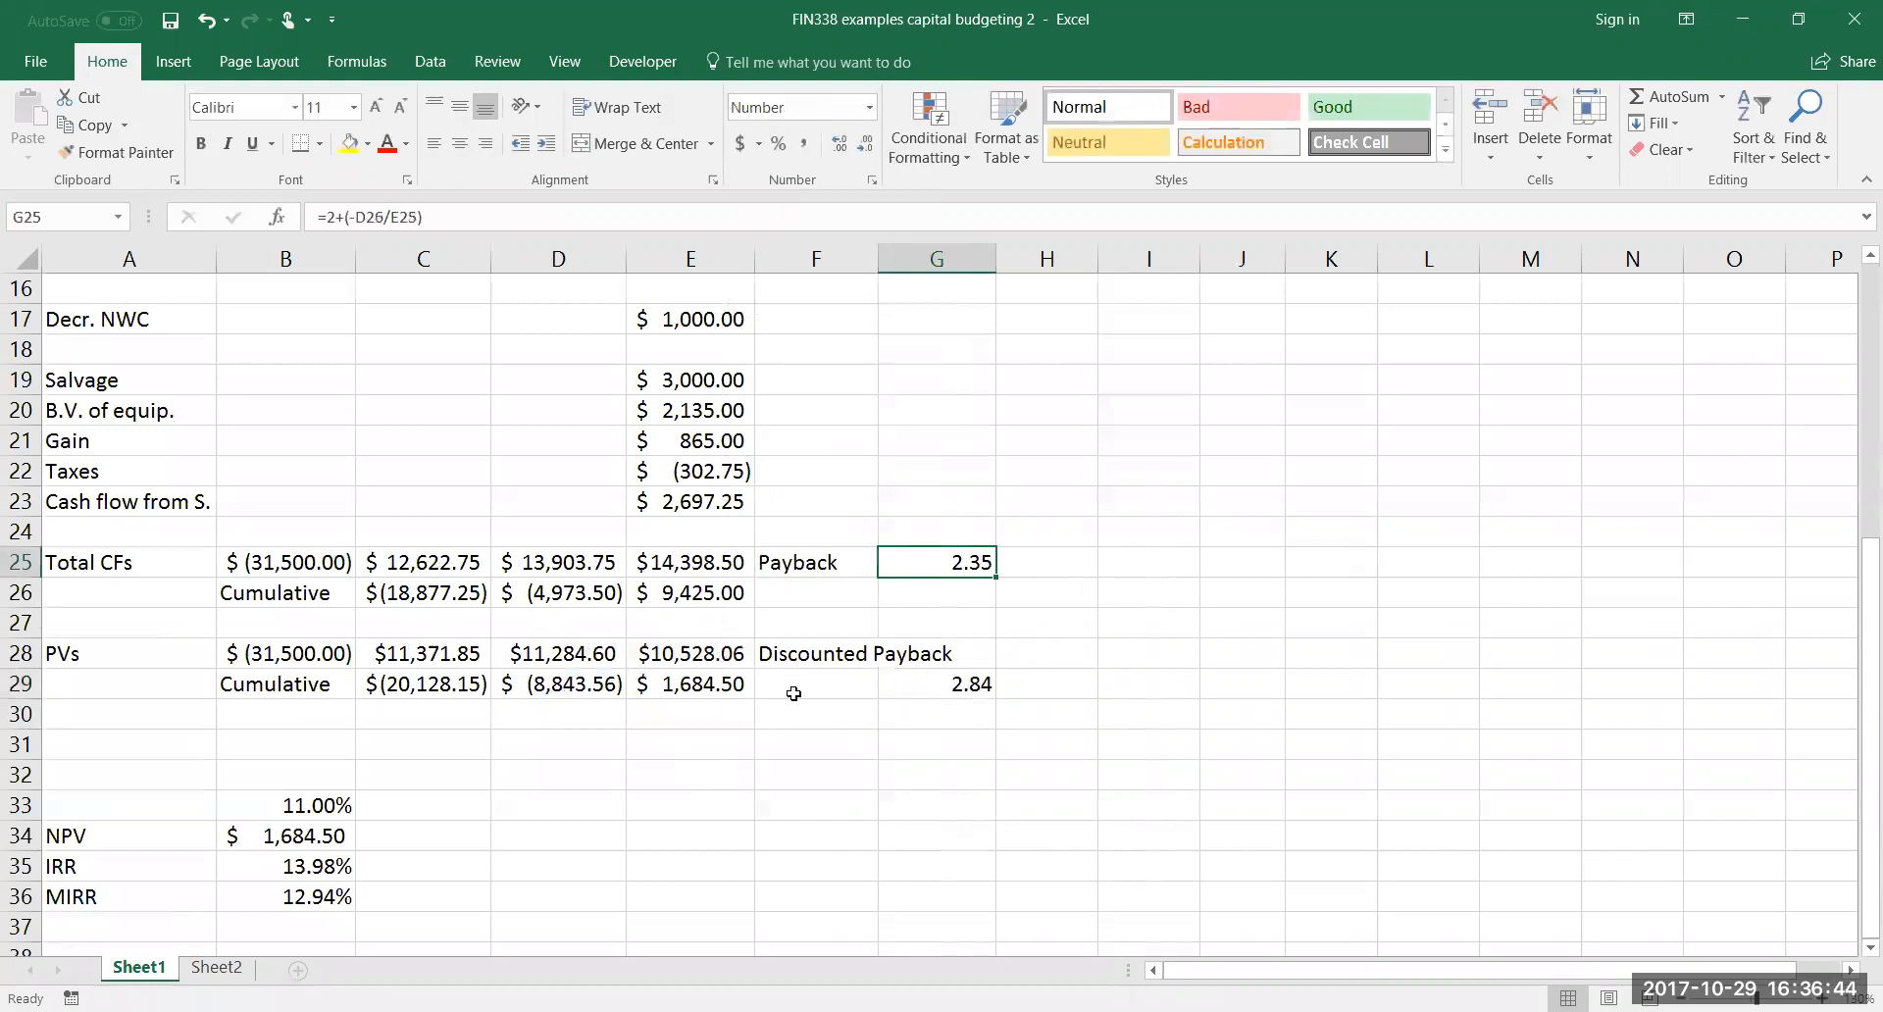
left_click(941, 681)
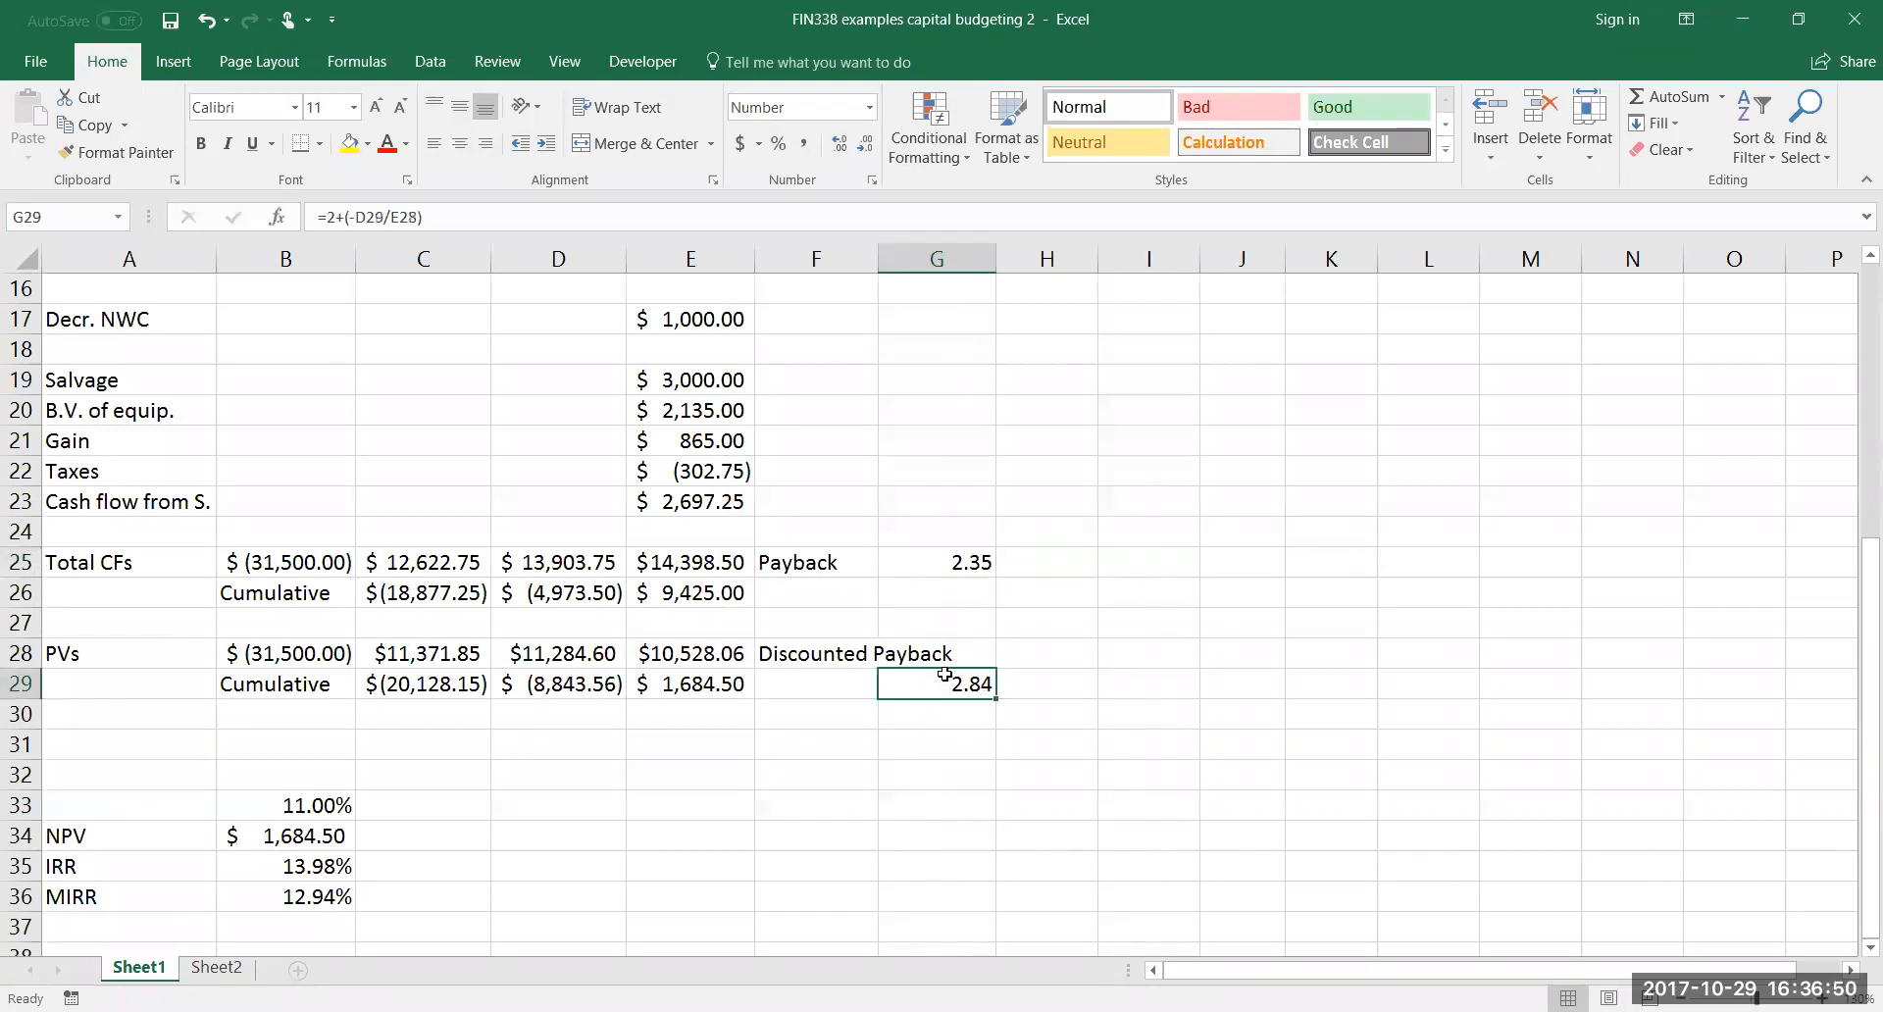
left_click(929, 571)
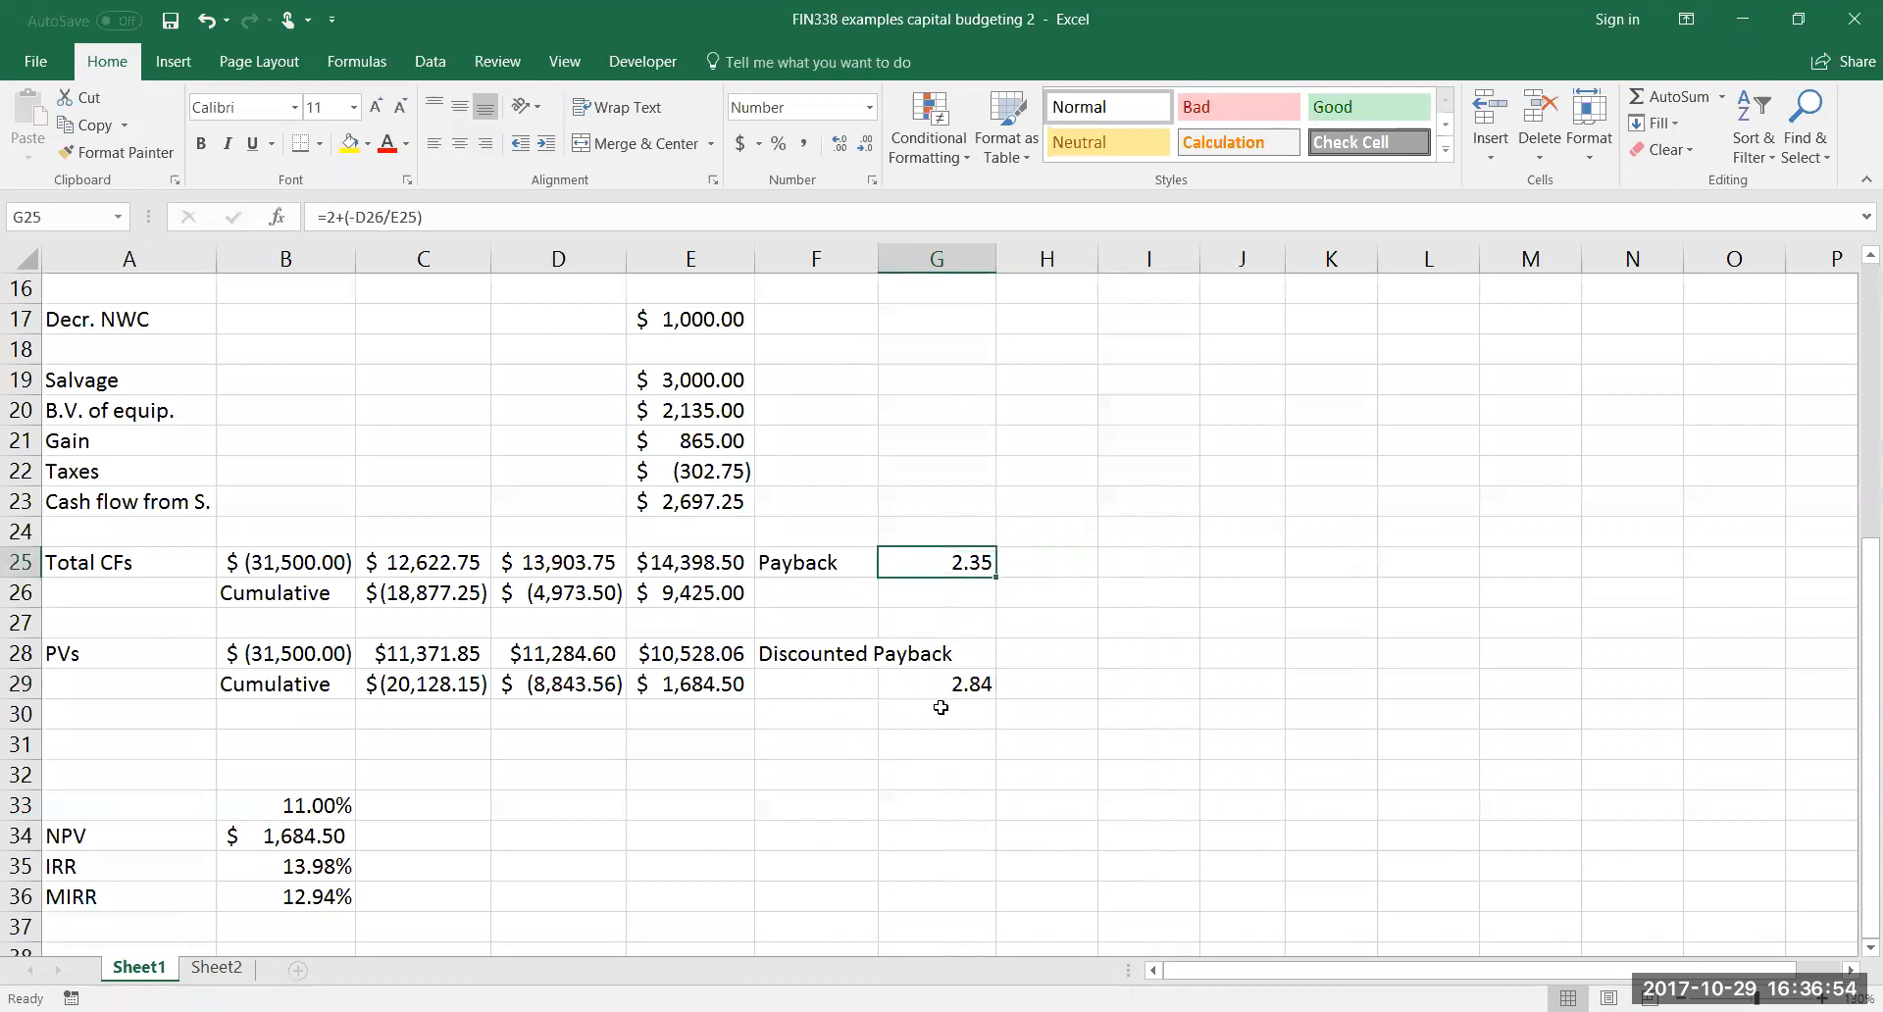
scroll(941, 707, "down", 1)
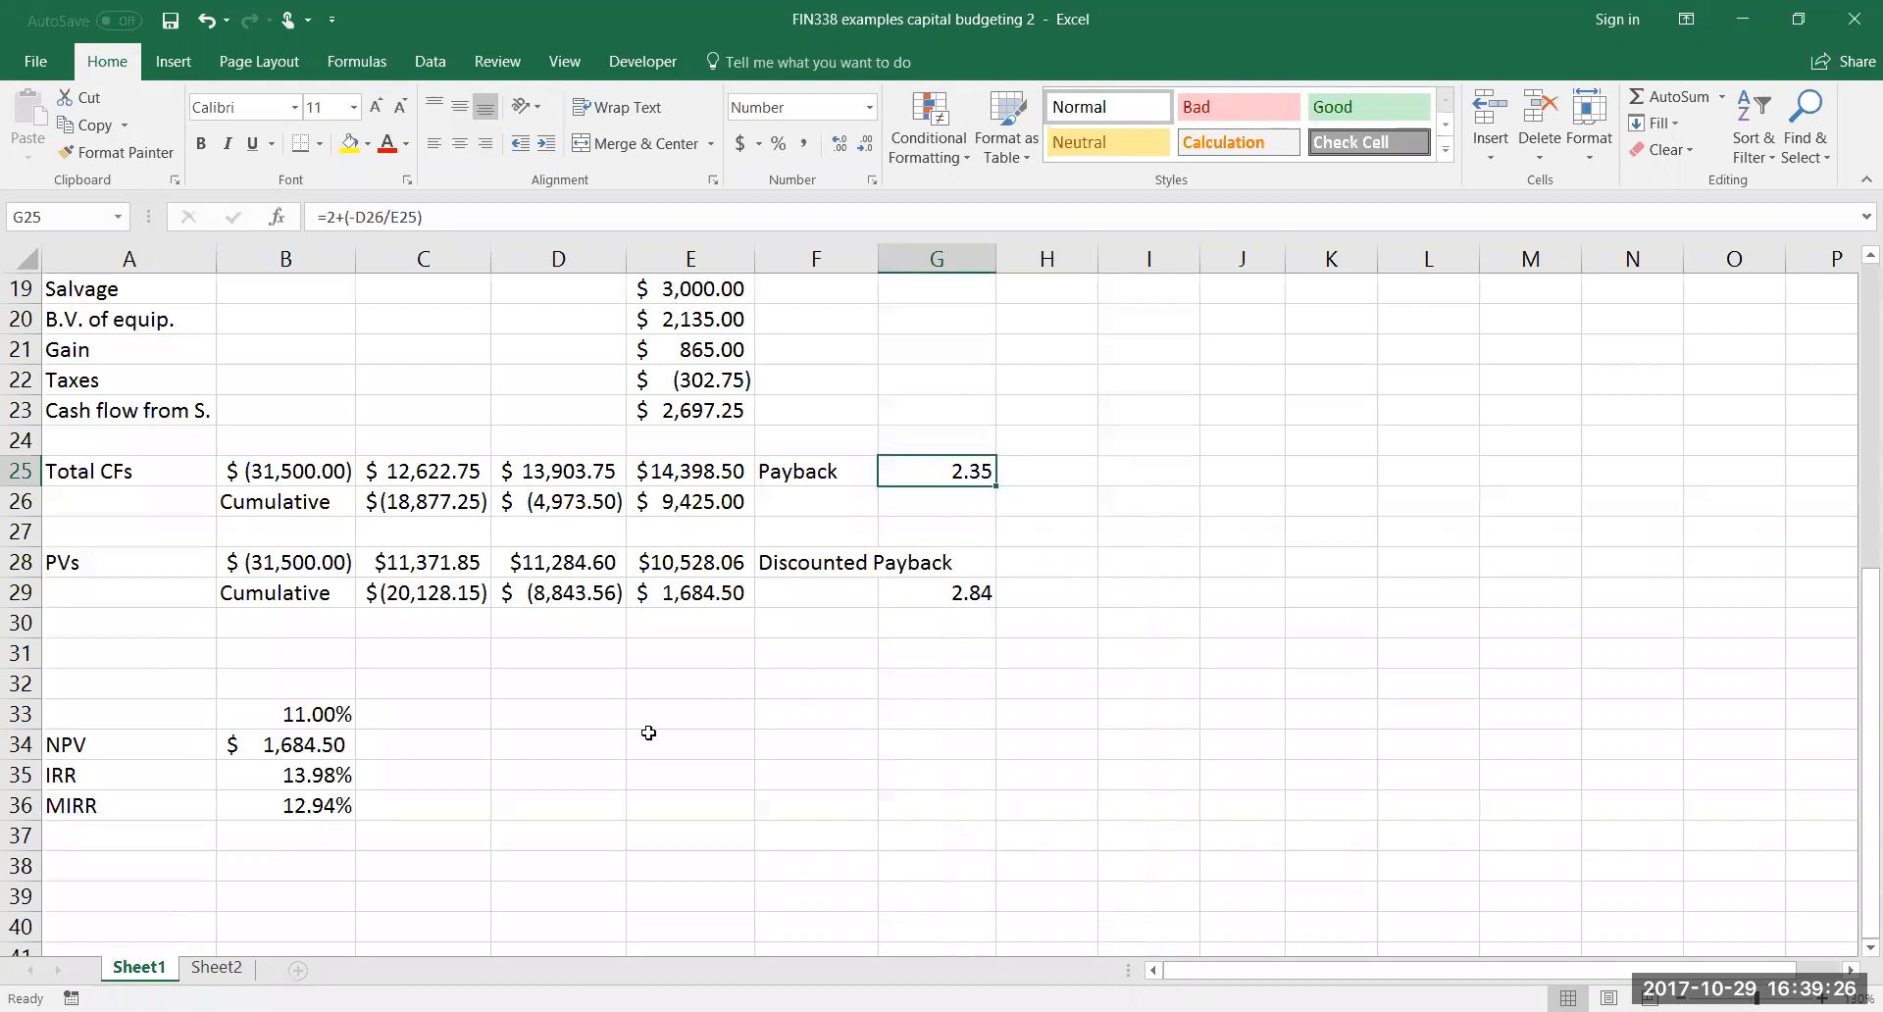
scroll(648, 733, "up", 3)
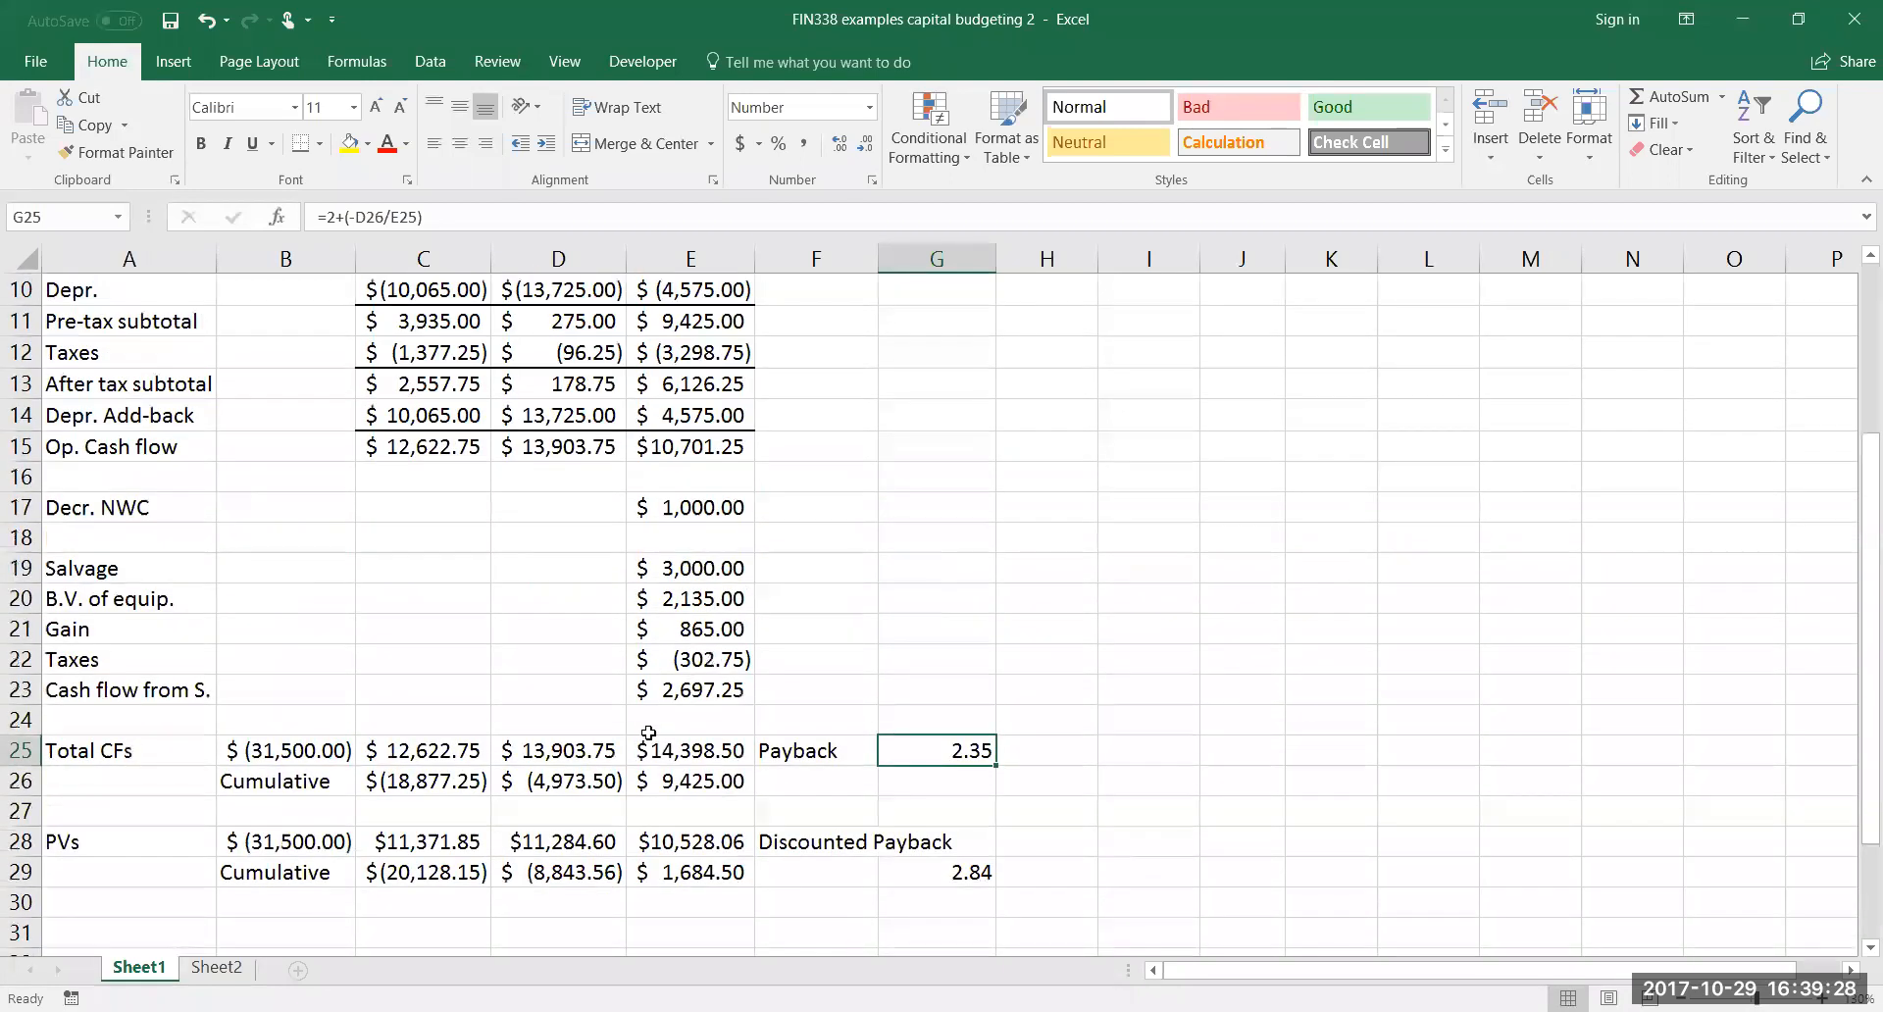
scroll(648, 732, "up", 3)
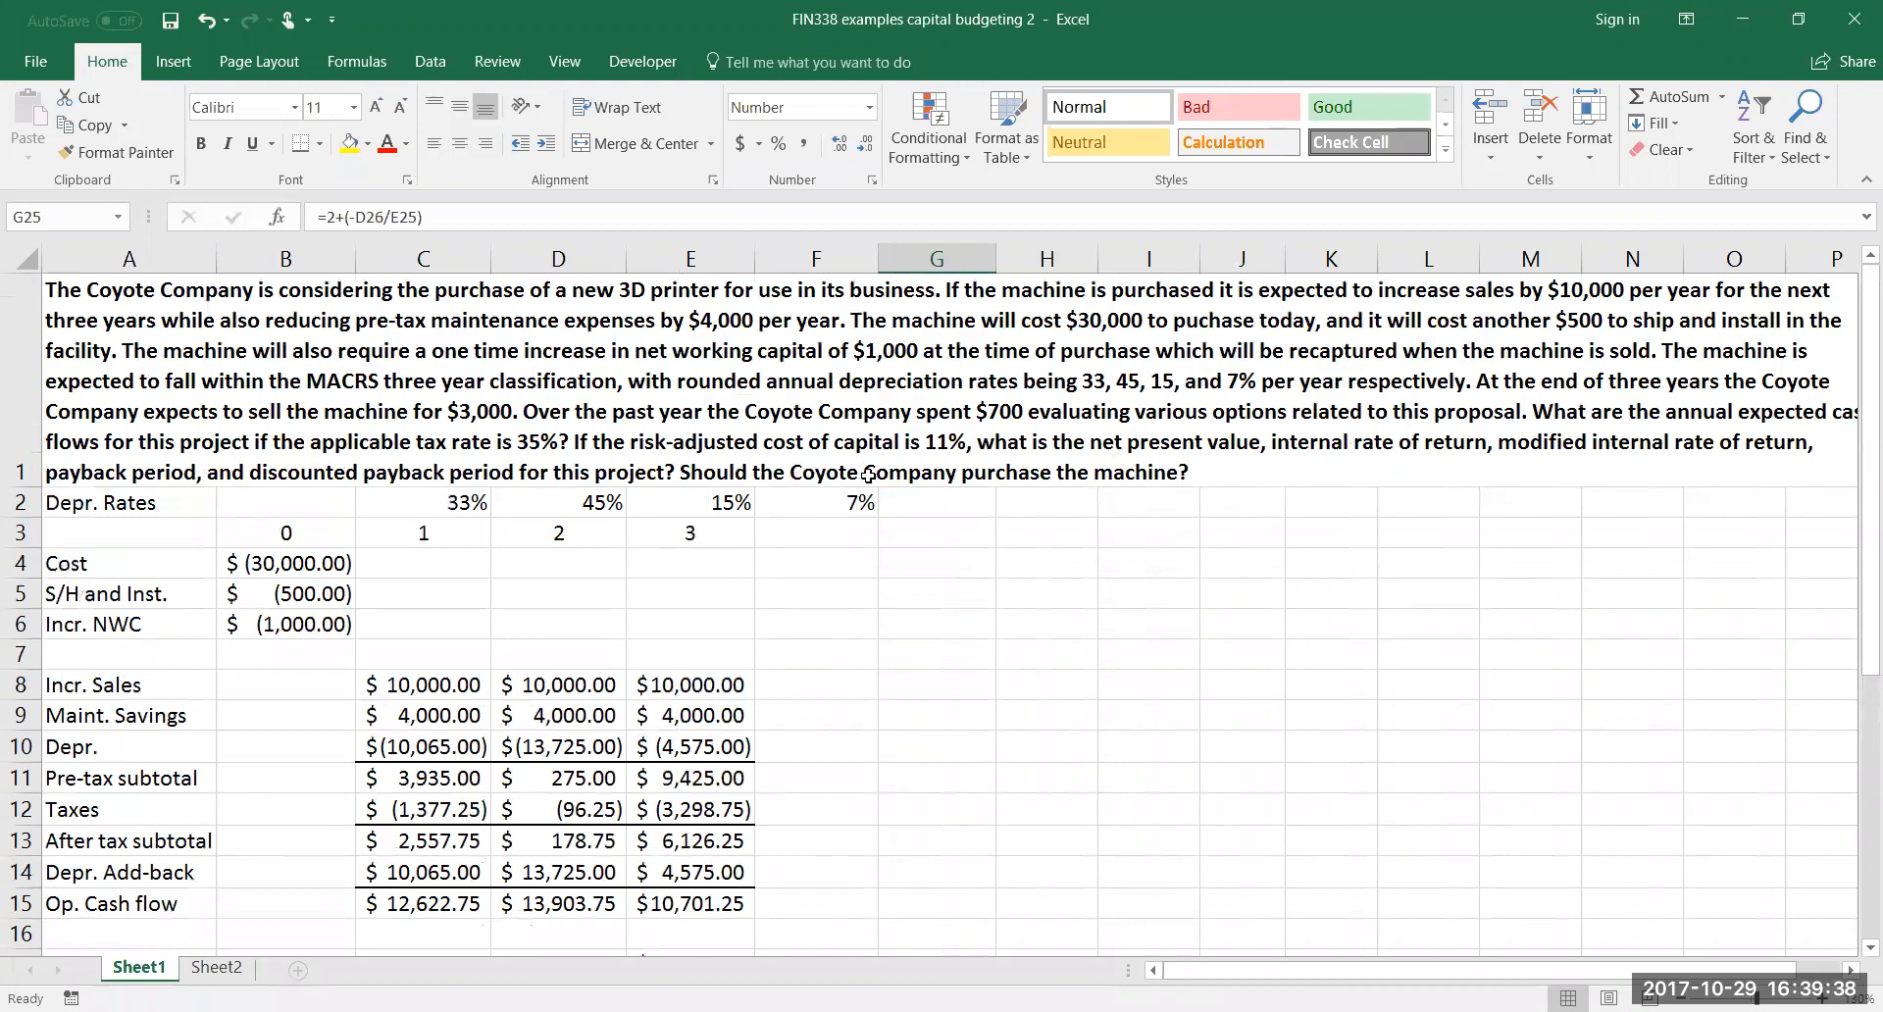
scroll(887, 667, "down", 1)
scroll(888, 668, "down", 6)
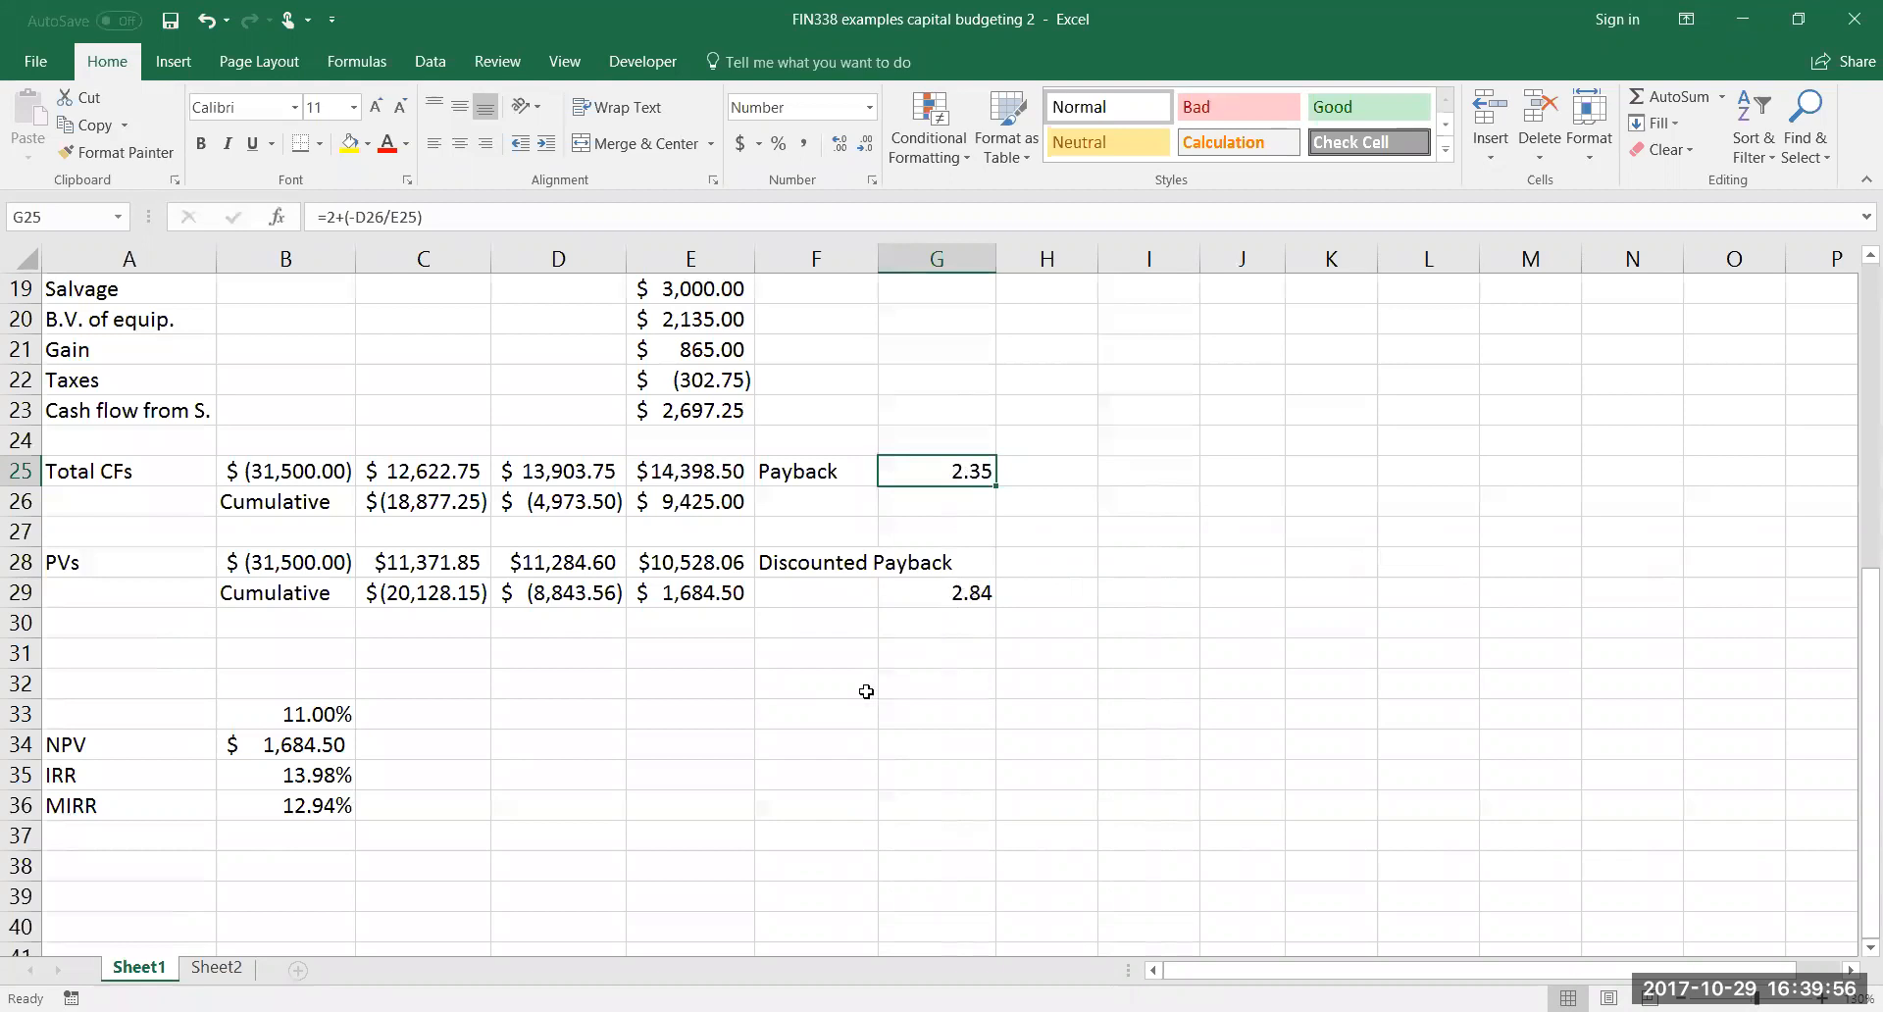
scroll(862, 693, "up", 6)
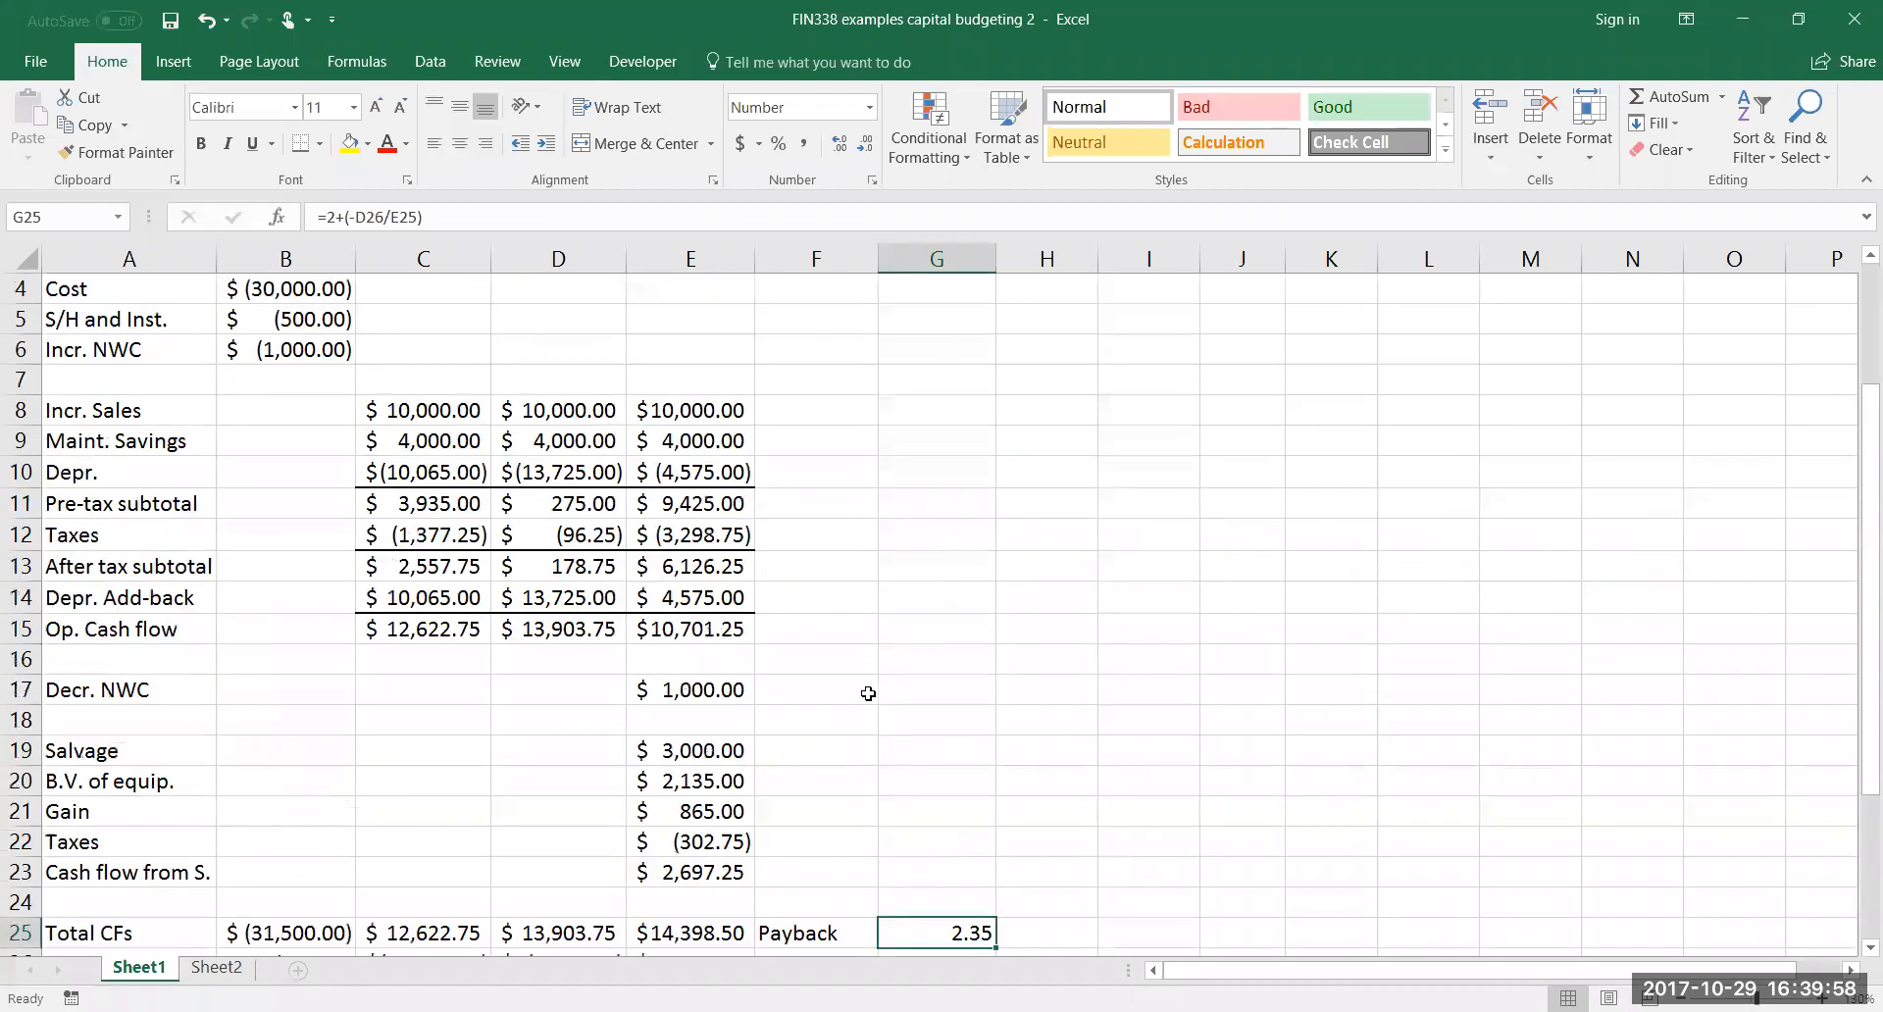